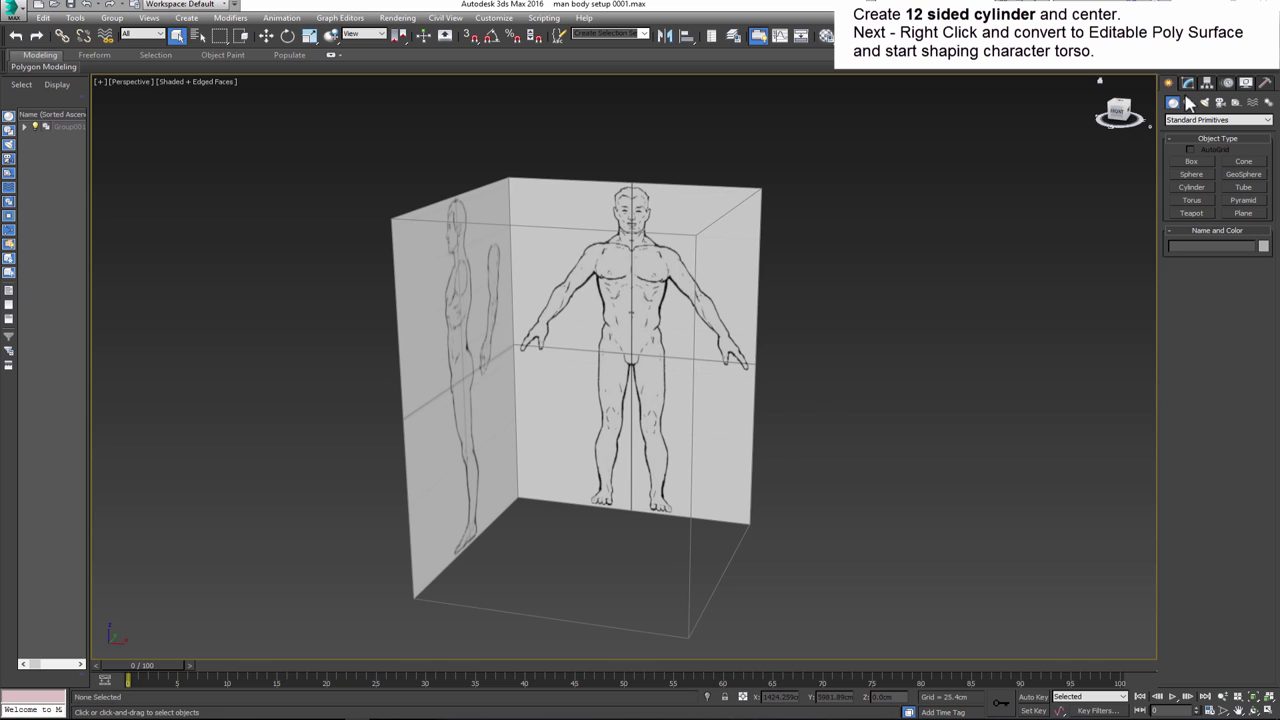
- Draw a 12-sided cylinder over the central reference figure's torso
left_click(1191, 187)
left_click_drag(596, 472, 648, 488)
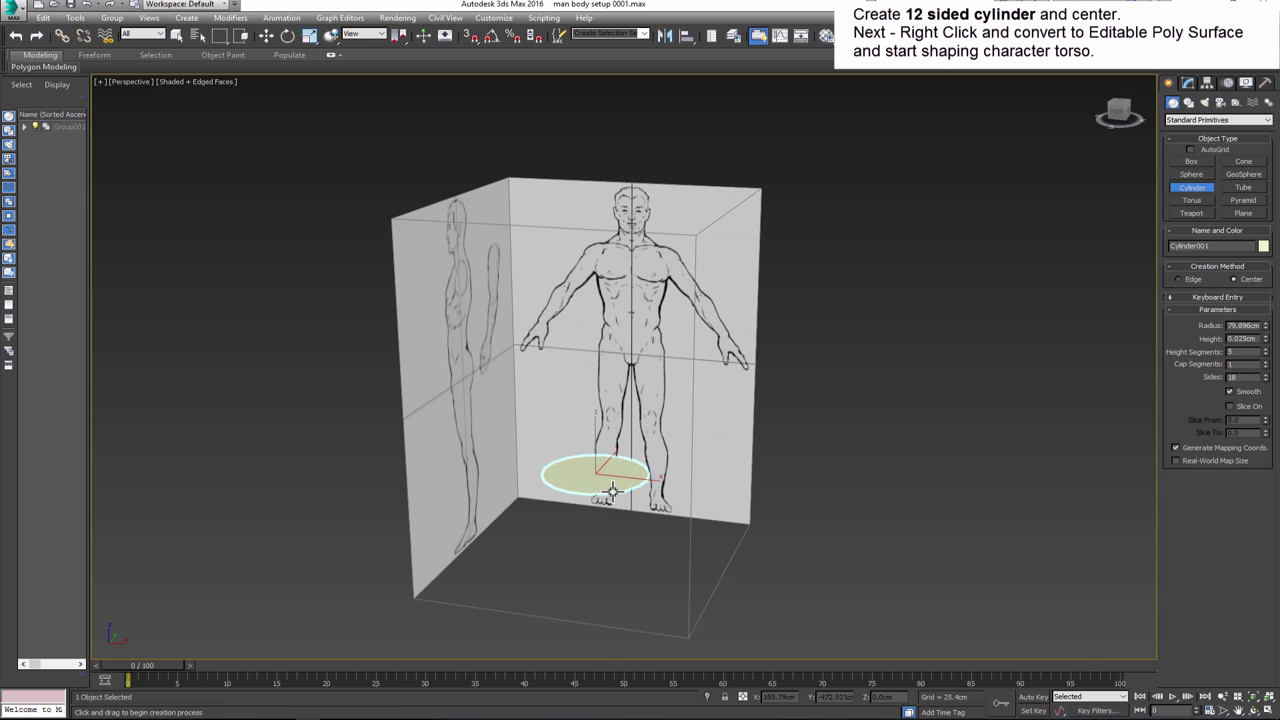
left_click(640, 380)
left_click(1188, 83)
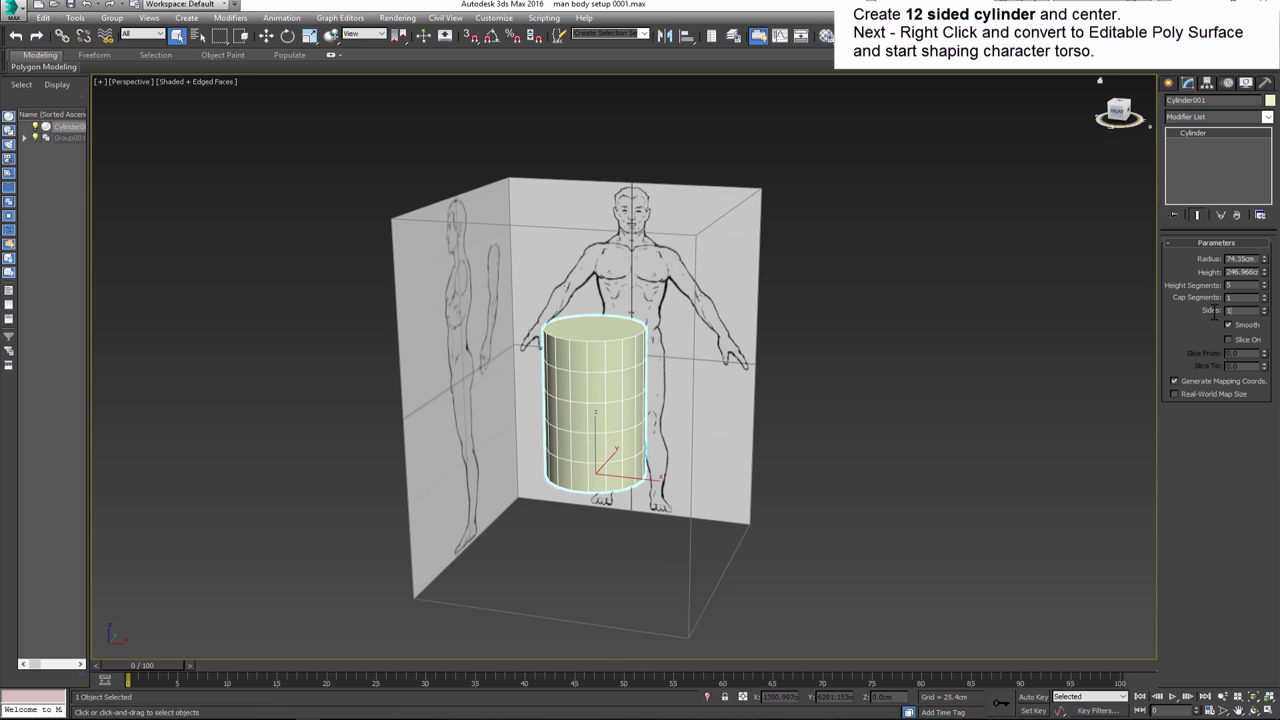
type("2")
key("Return")
- Colour the cylinder blue and centre it at X 0, Y 0
left_click(1270, 100)
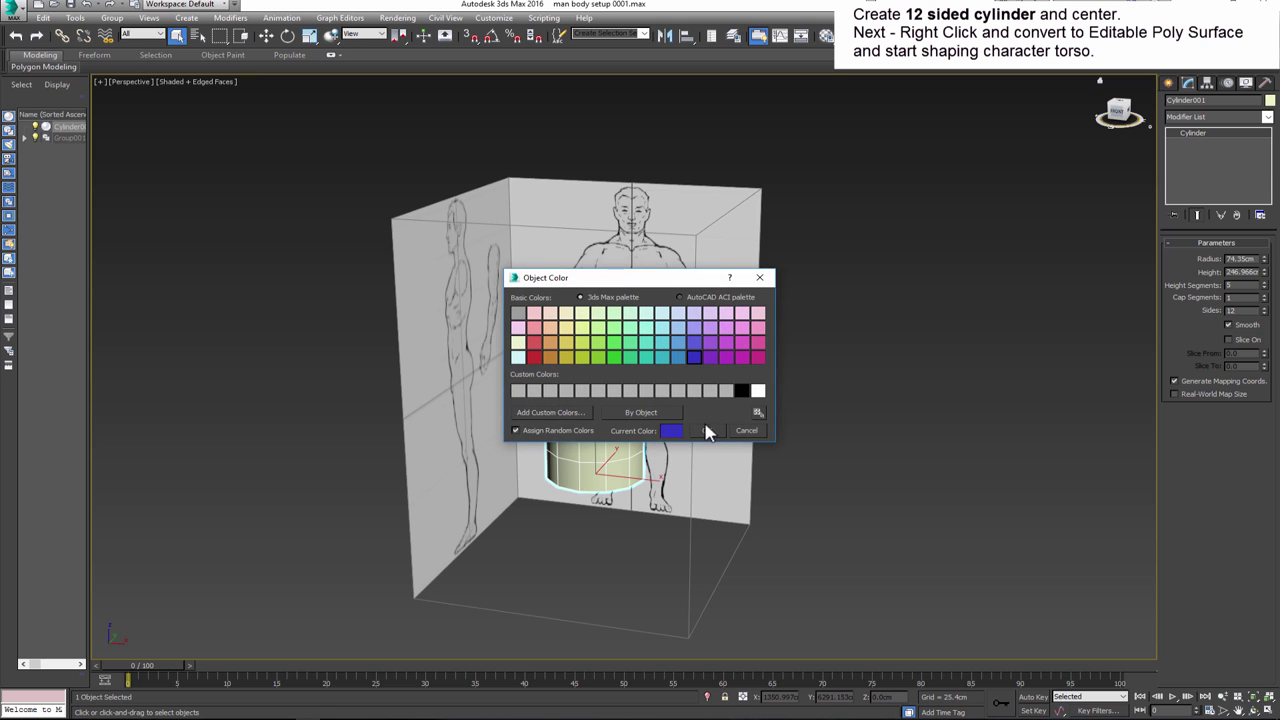
left_click(706, 431)
left_click(266, 36)
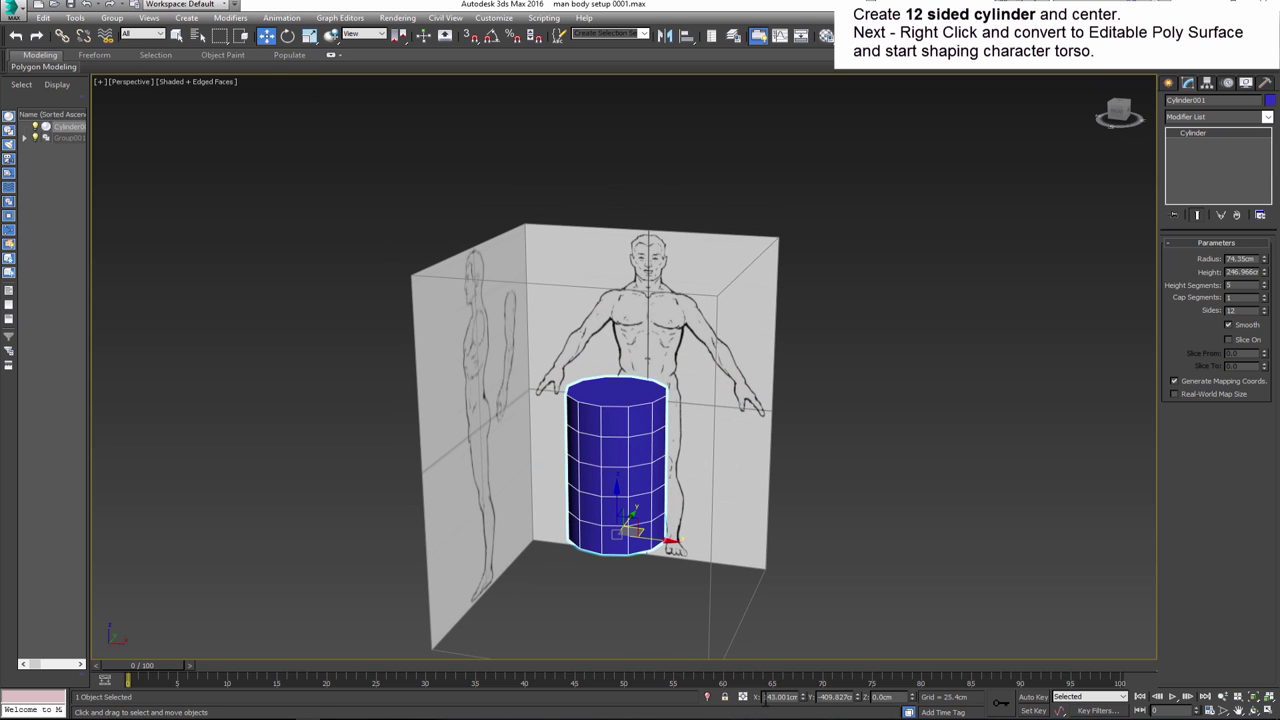
type("0")
key("Return")
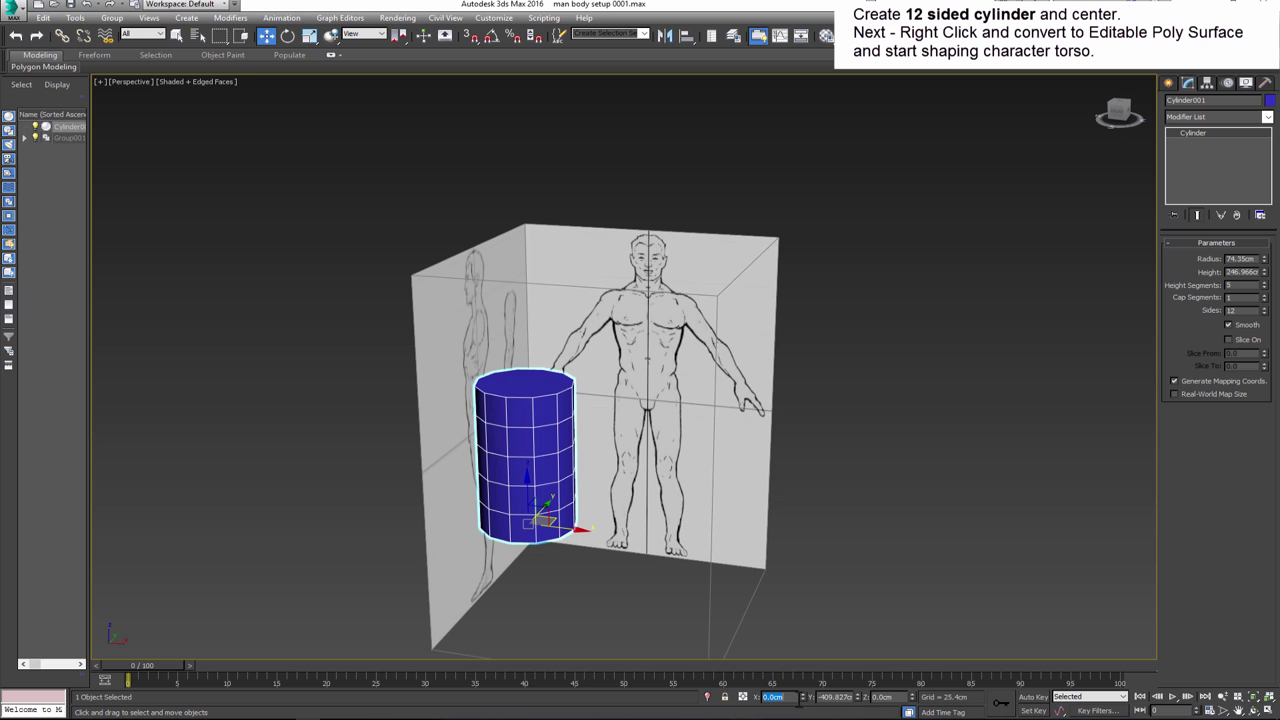
type("0")
key("Return")
- Convert the cylinder to an Editable Poly and make it see-through in the front view
key("l")
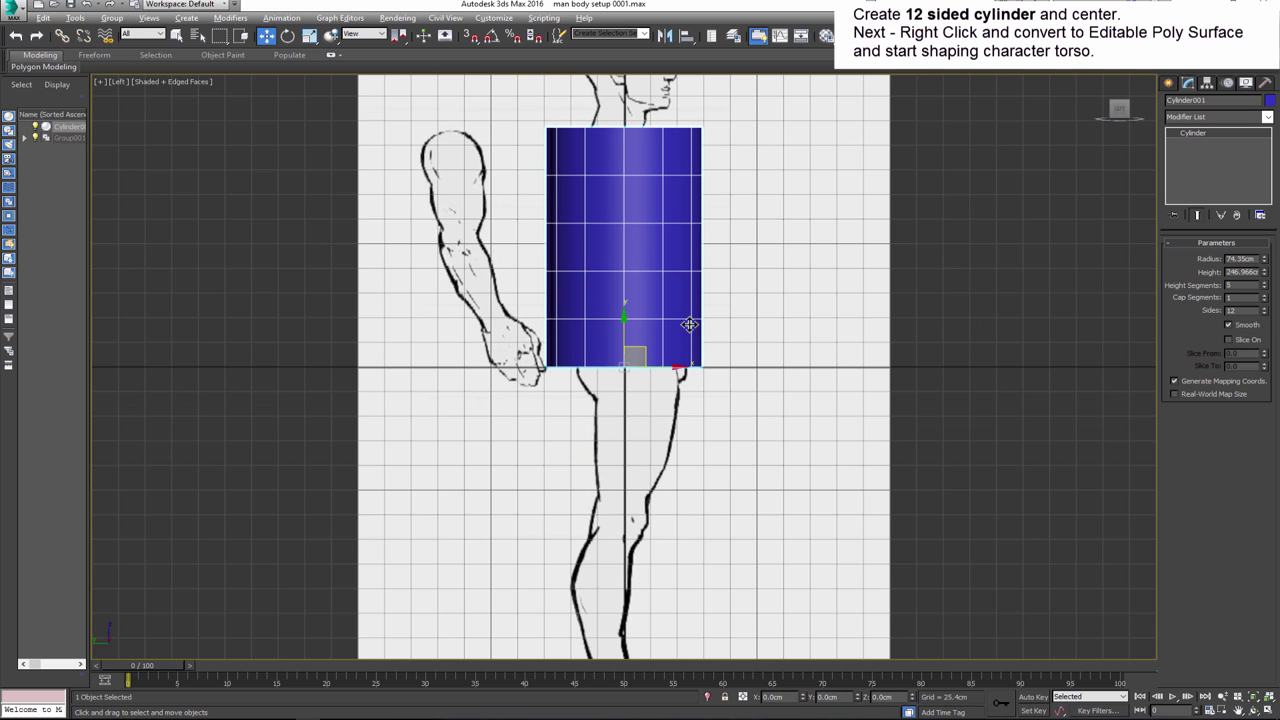
right_click(683, 283)
left_click(831, 423)
scroll(646, 386, "up", 3)
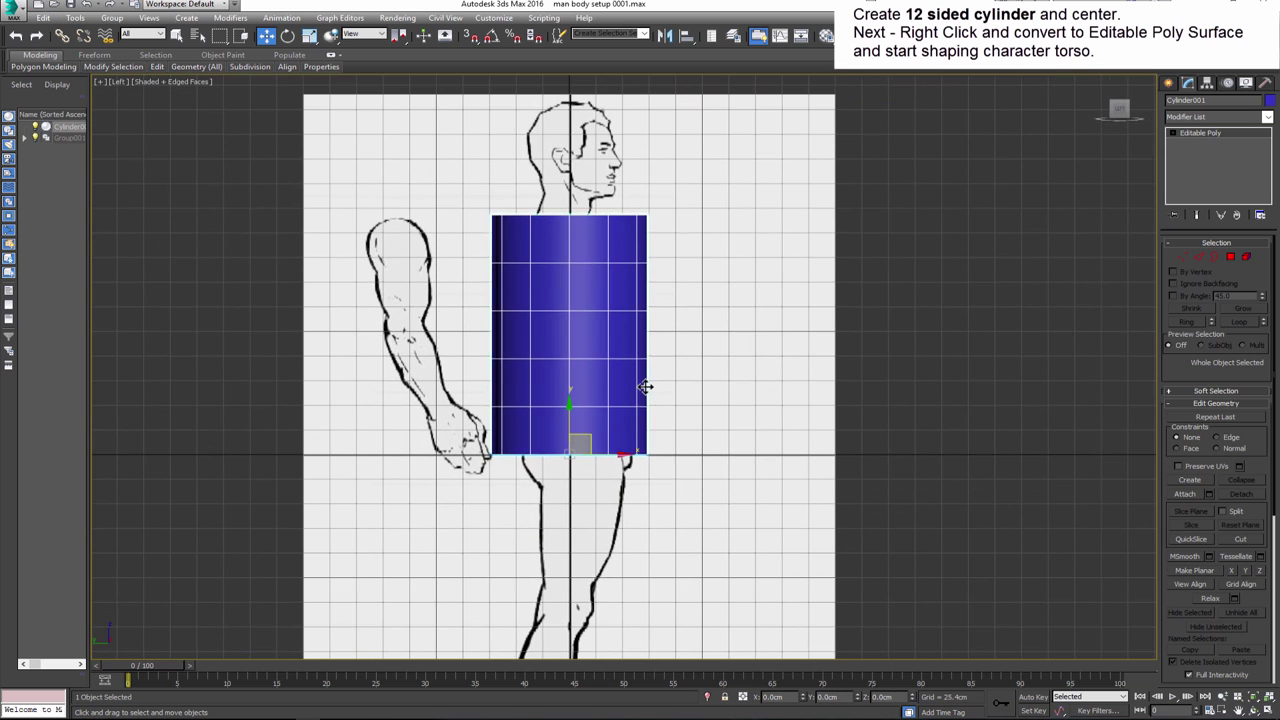
key("alt+x")
key("f")
- Raise a horizontal edge loop up to the chest and narrow it there
key("2")
key("q")
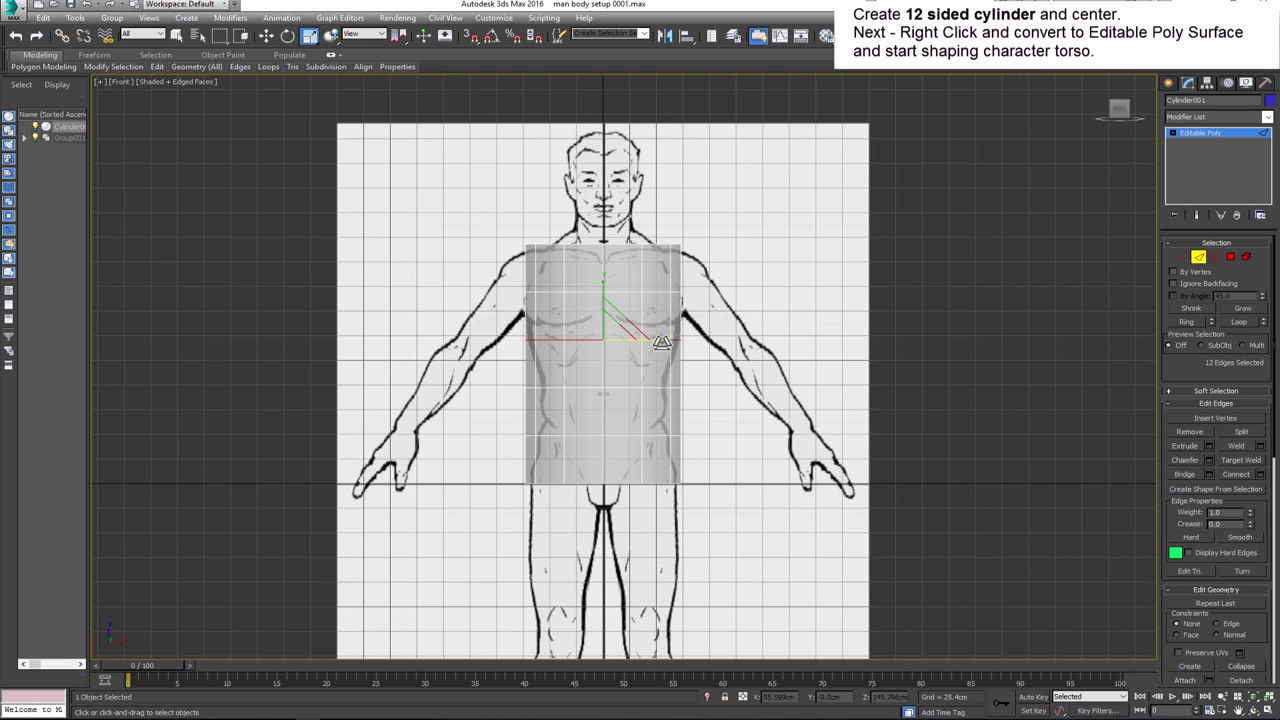
left_click_drag(662, 342, 659, 342)
scroll(591, 292, "up", 2)
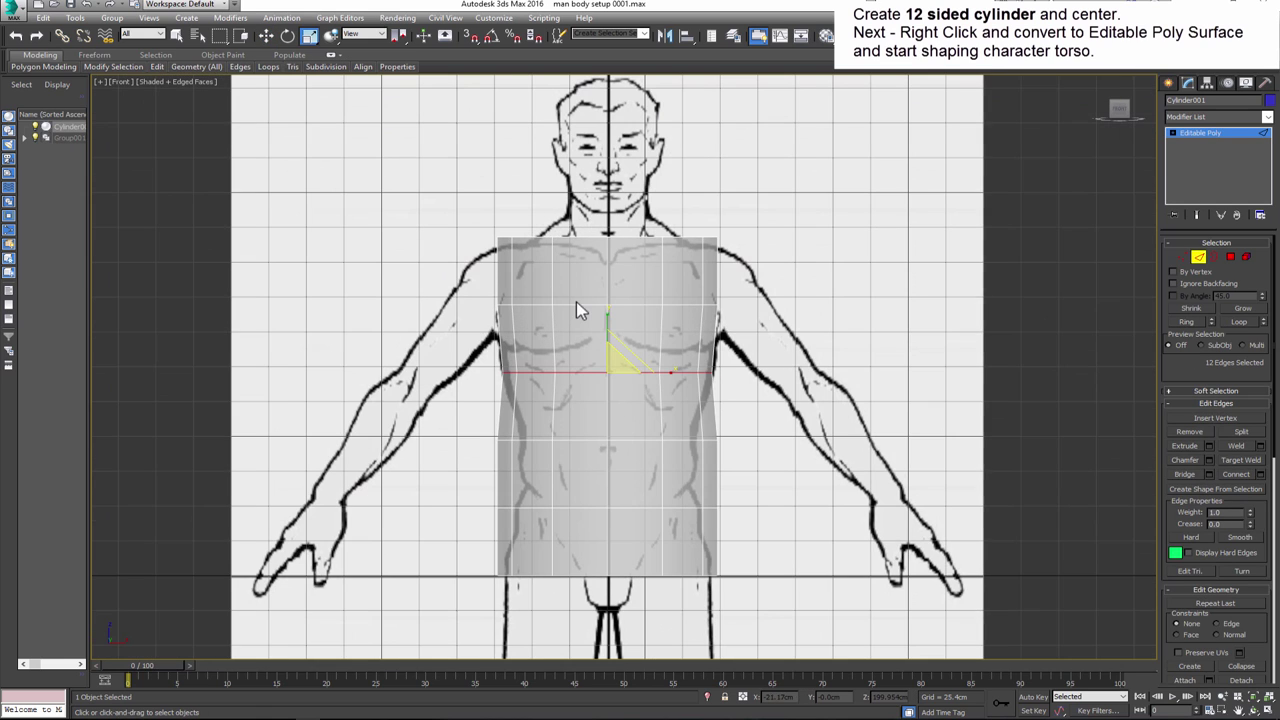
left_click(265, 35)
left_click_drag(606, 320, 606, 290)
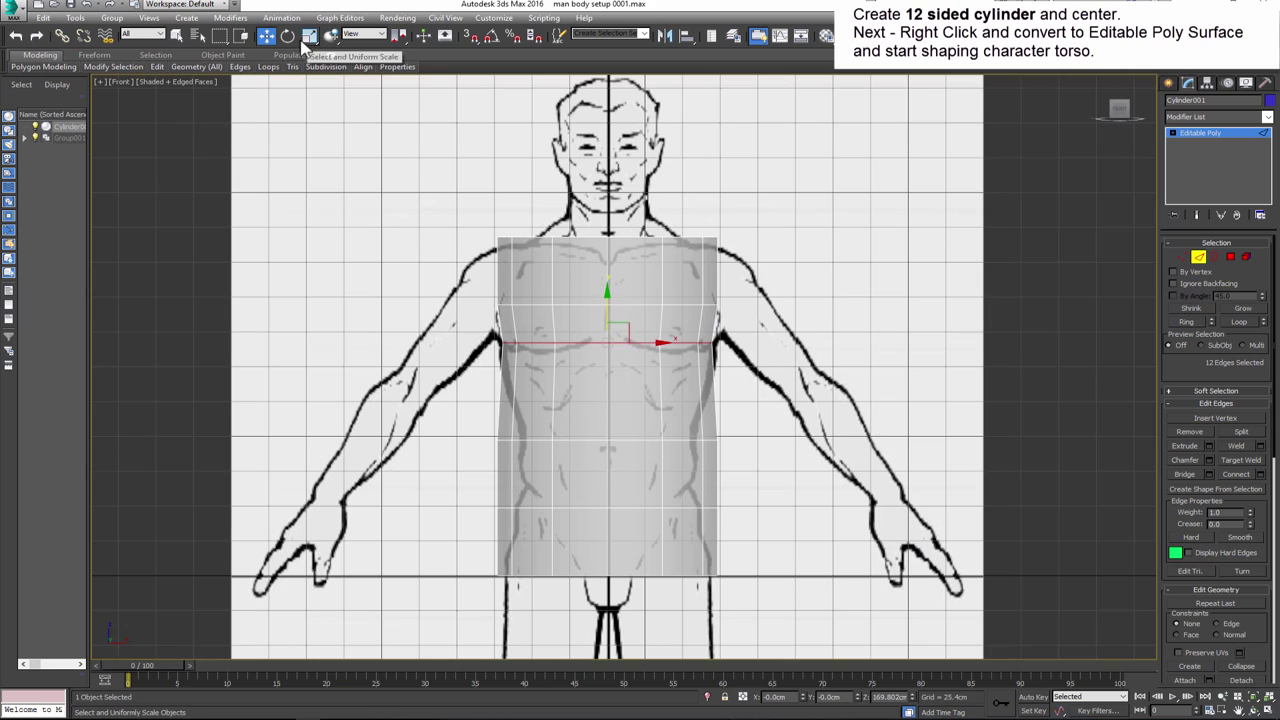
key("w")
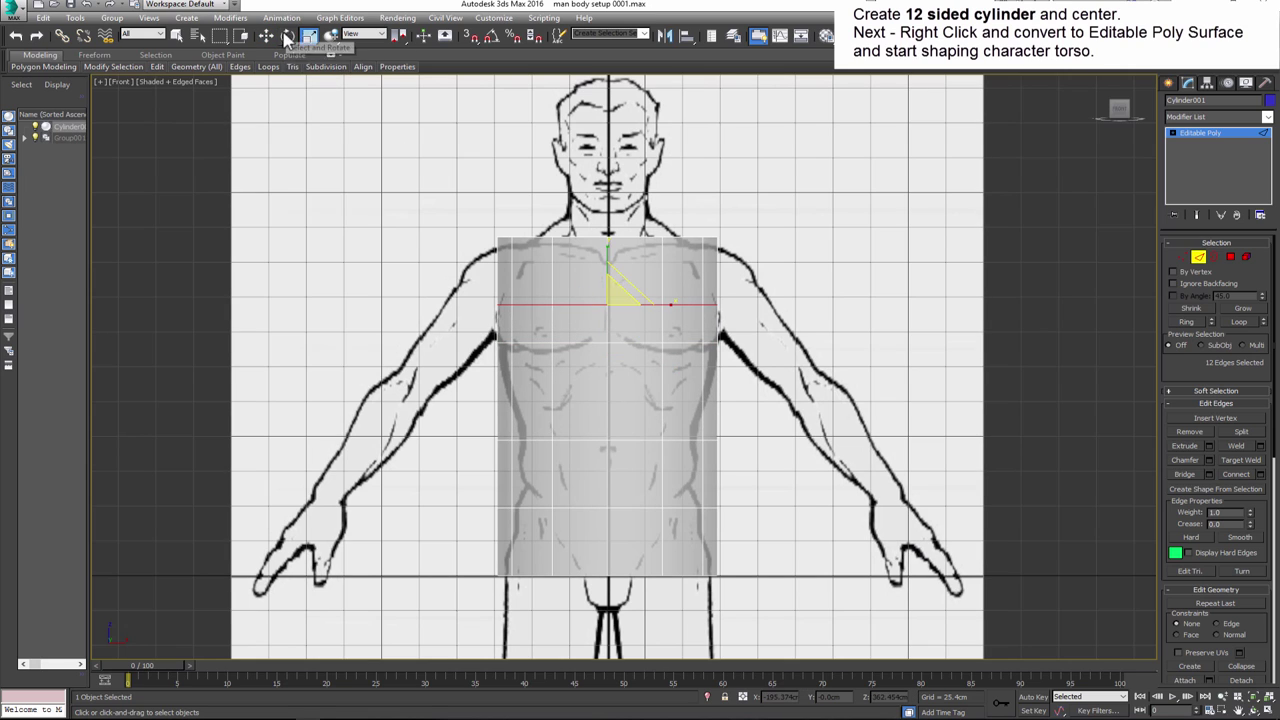
left_click_drag(607, 293, 607, 243)
key("r")
left_click_drag(671, 309, 663, 288)
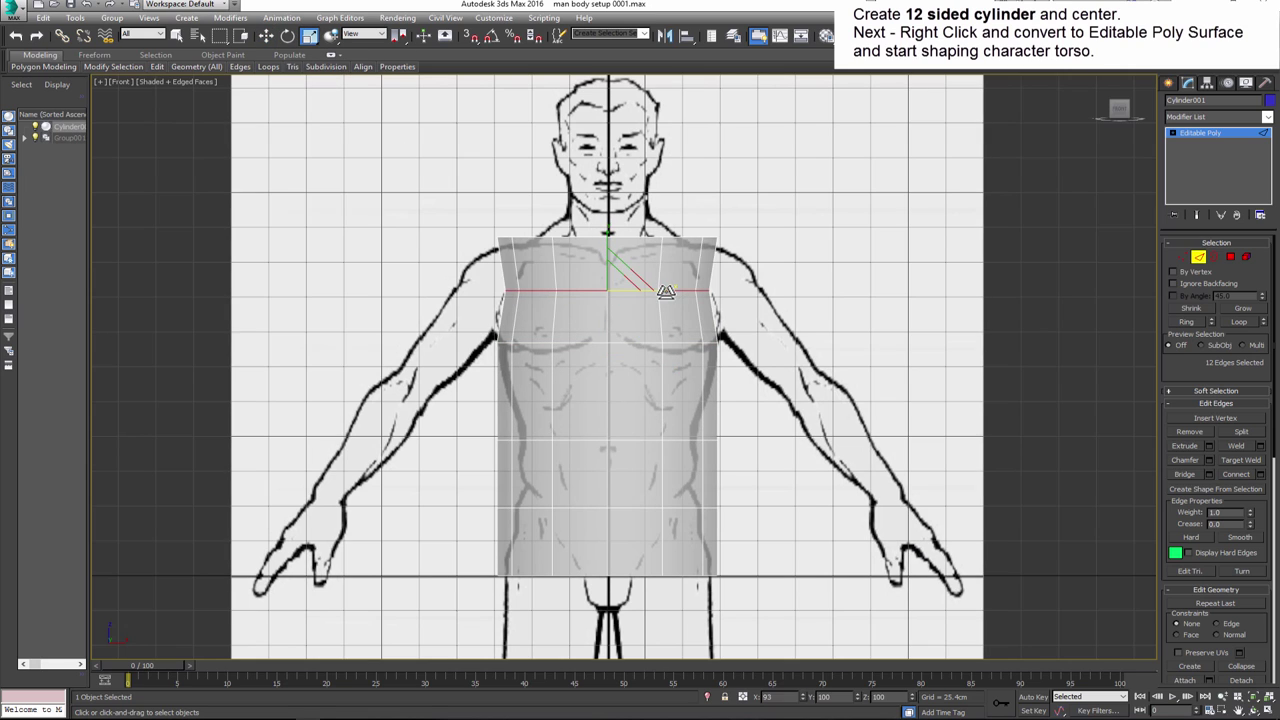
- Narrow the top vertex row and lower it to the shoulder line
left_click(1180, 258)
left_click_drag(852, 210, 484, 257)
left_click_drag(603, 222, 641, 241)
key("w")
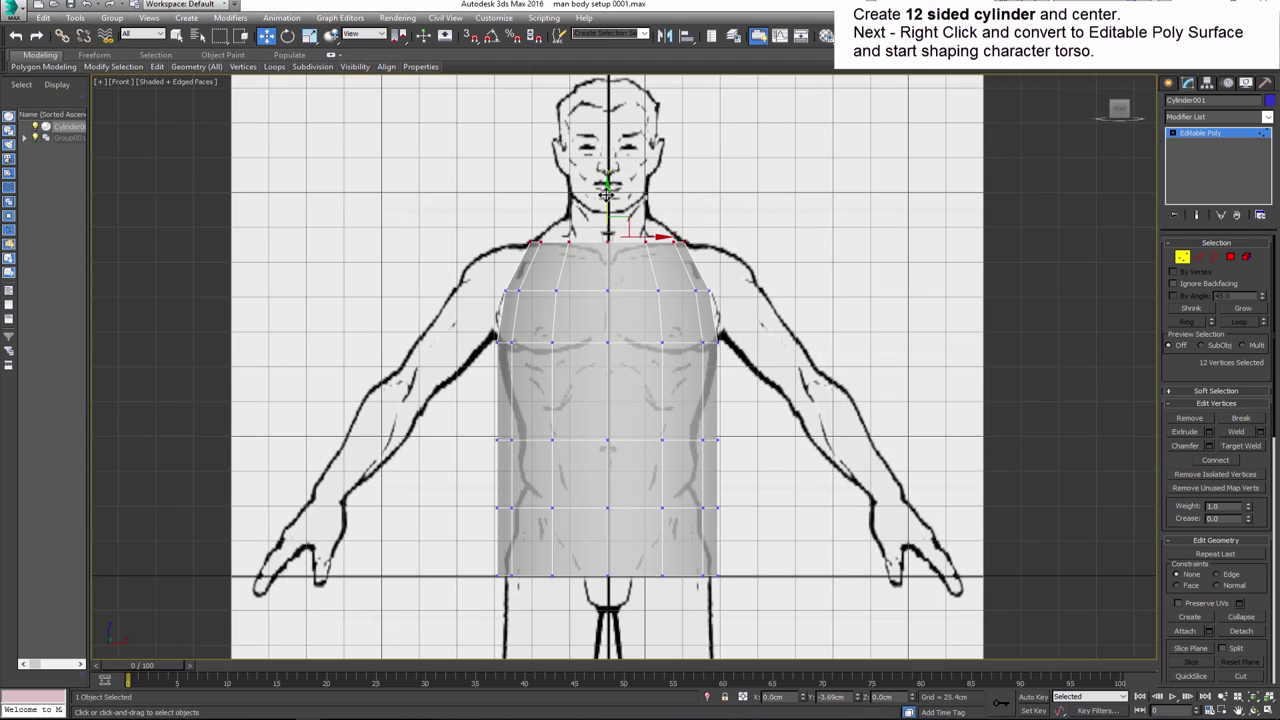
middle_click_drag(626, 401, 600, 349)
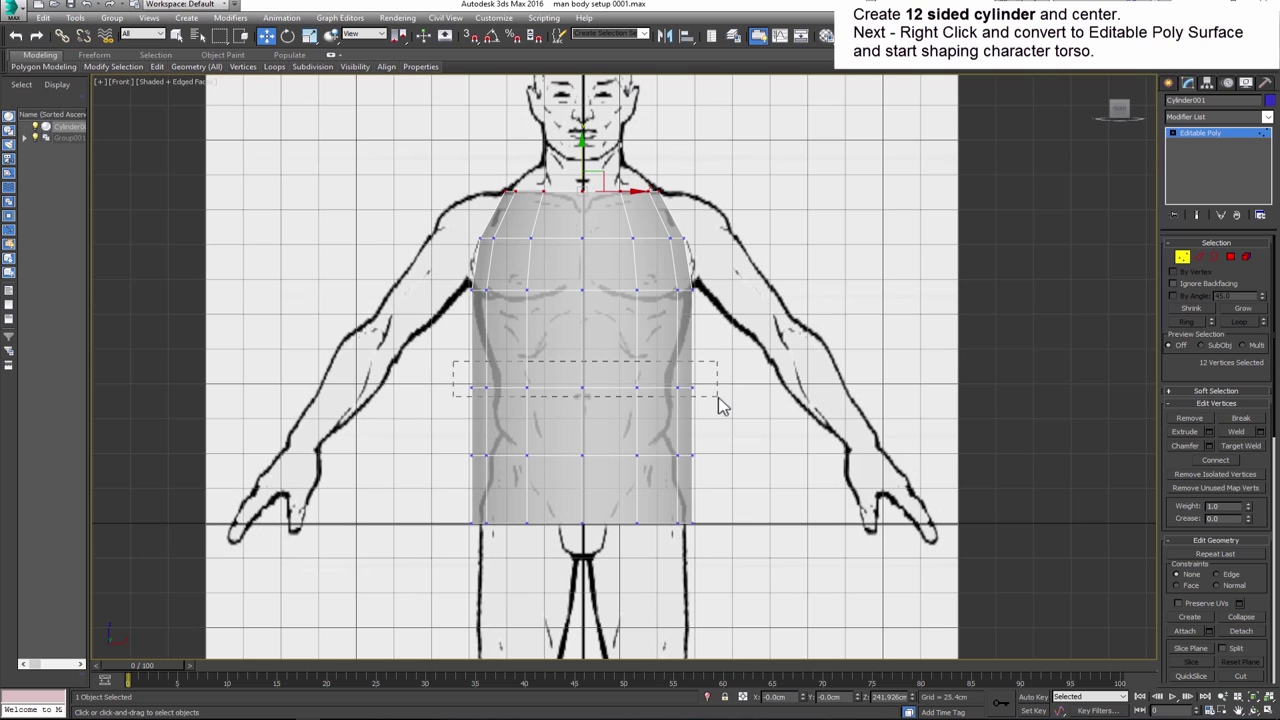
- Narrow the middle vertex row into a waist
left_click_drag(722, 405, 717, 397)
key("r")
left_click_drag(605, 372, 585, 372)
middle_click_drag(609, 403, 567, 345)
- Raise and slightly narrow the lower vertex row toward the waist
mouse_move(414, 372)
left_mouse_down()
mouse_move(685, 410)
mouse_move(591, 400)
left_mouse_up()
key("w")
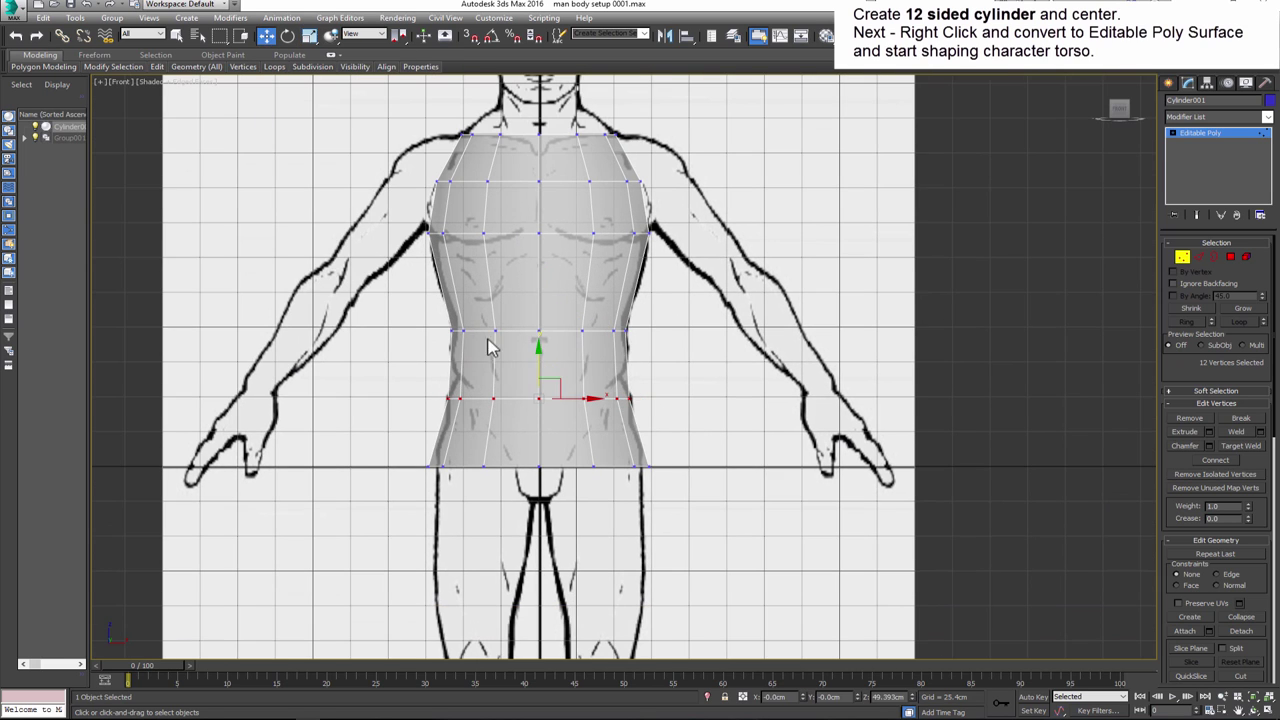
left_click_drag(538, 360, 538, 346)
key("r")
left_click_drag(614, 381, 603, 383)
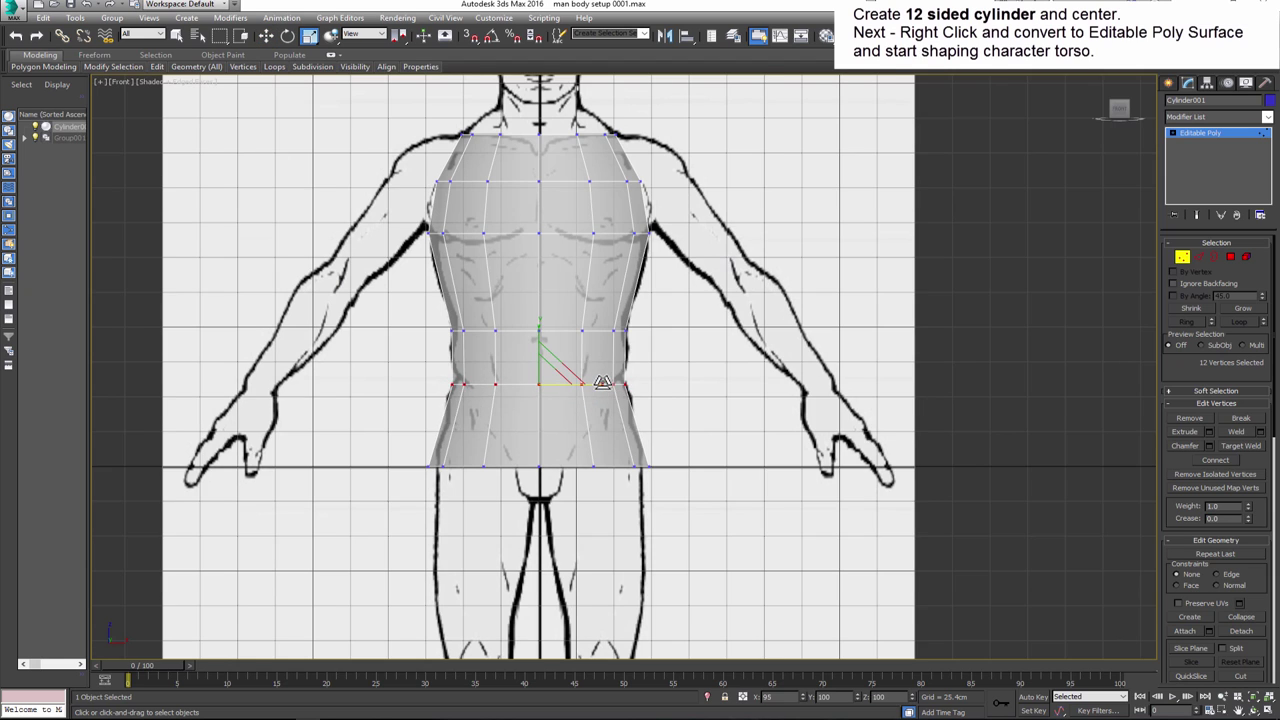
left_click(368, 370)
- In the side view, narrow the waist row and shift it forward to the profile
key("l")
left_click(266, 36)
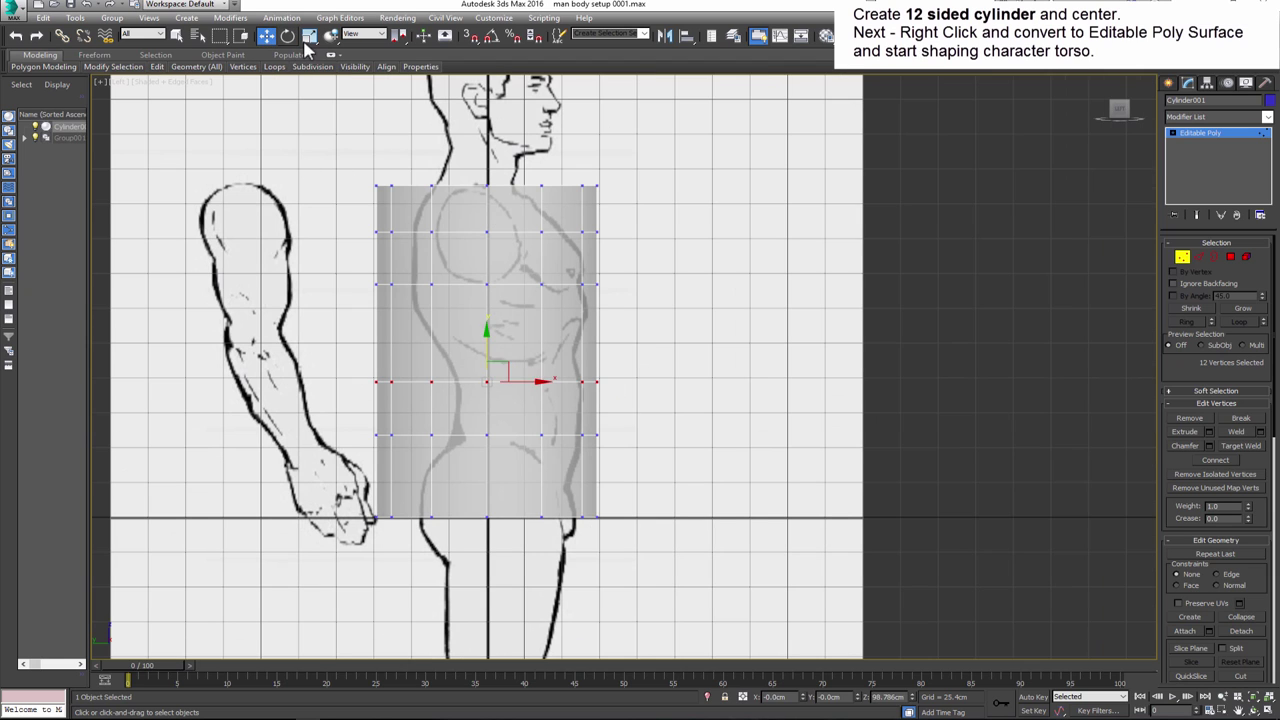
key("r")
left_click_drag(490, 350, 463, 328)
key("w")
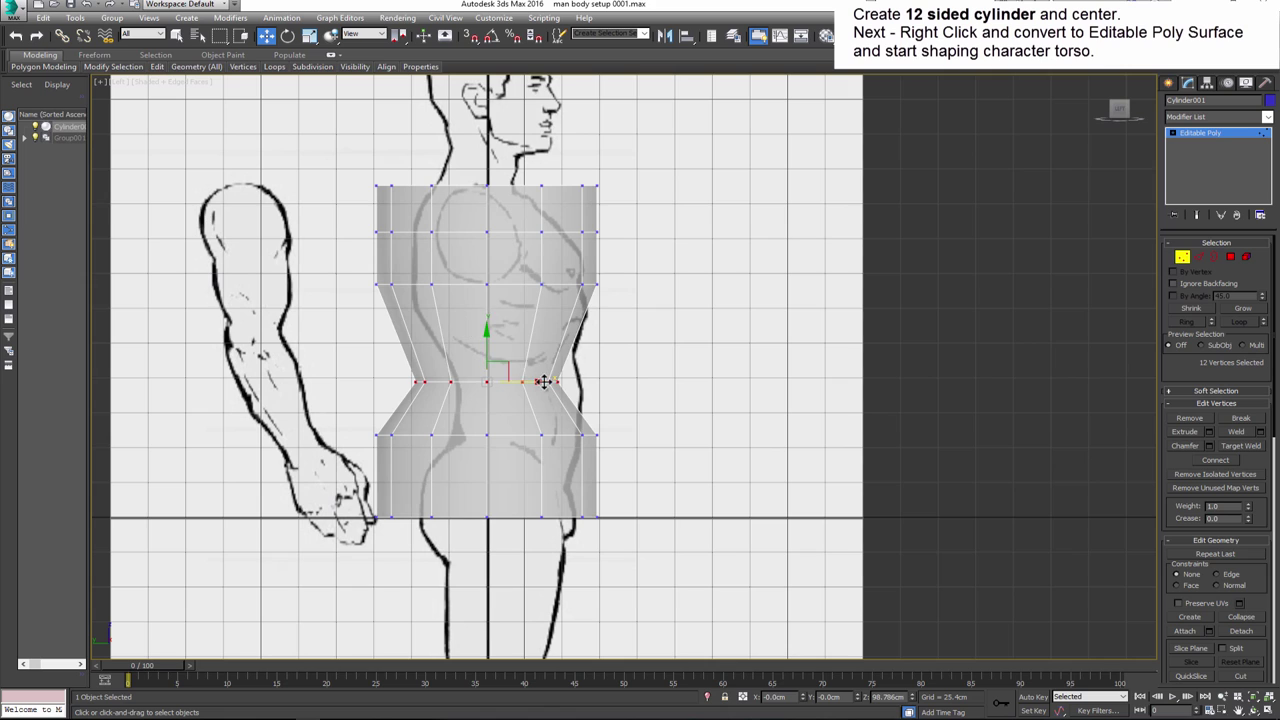
left_click_drag(541, 381, 572, 382)
- Slightly narrow the chest row and shift it forward
left_click_drag(603, 312, 603, 312)
key("r")
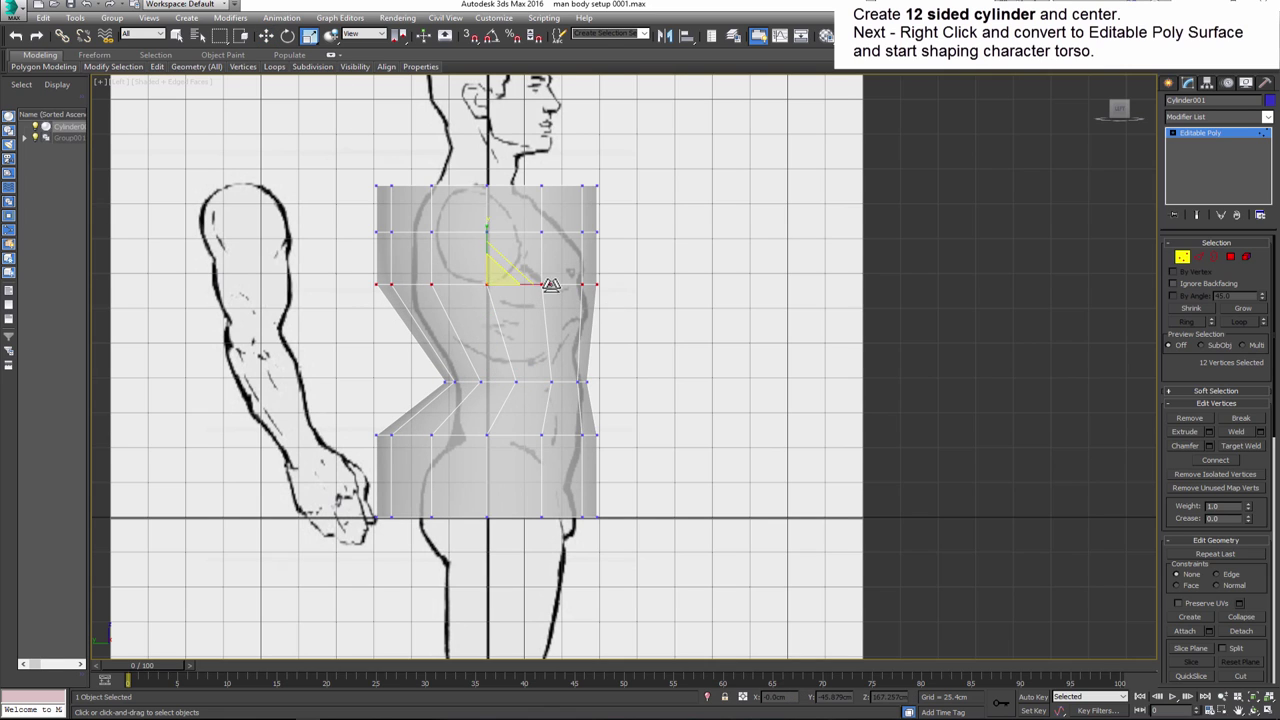
mouse_move(500, 270)
left_mouse_down()
mouse_move(505, 290)
mouse_move(548, 285)
left_mouse_up()
left_click(266, 36)
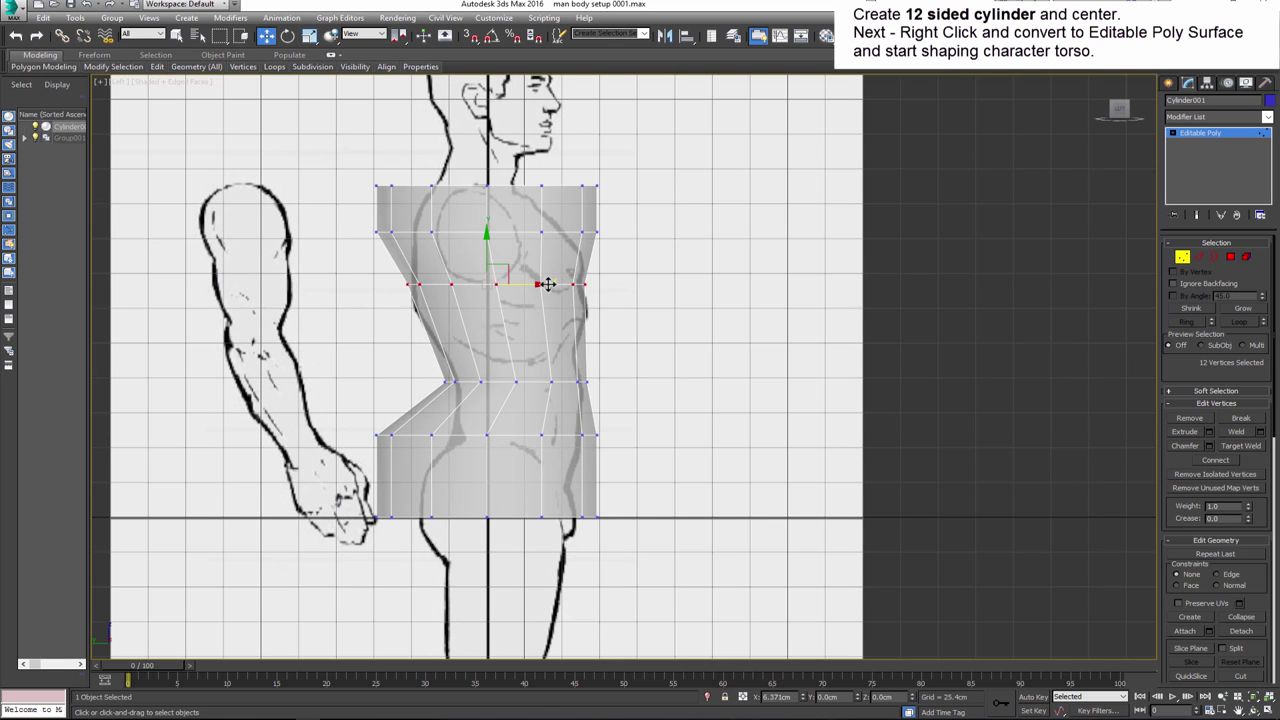
- Narrow the row below the waist to 83 percent and fit the bottom row to the hips
left_click_drag(363, 418, 606, 460)
left_click(309, 36)
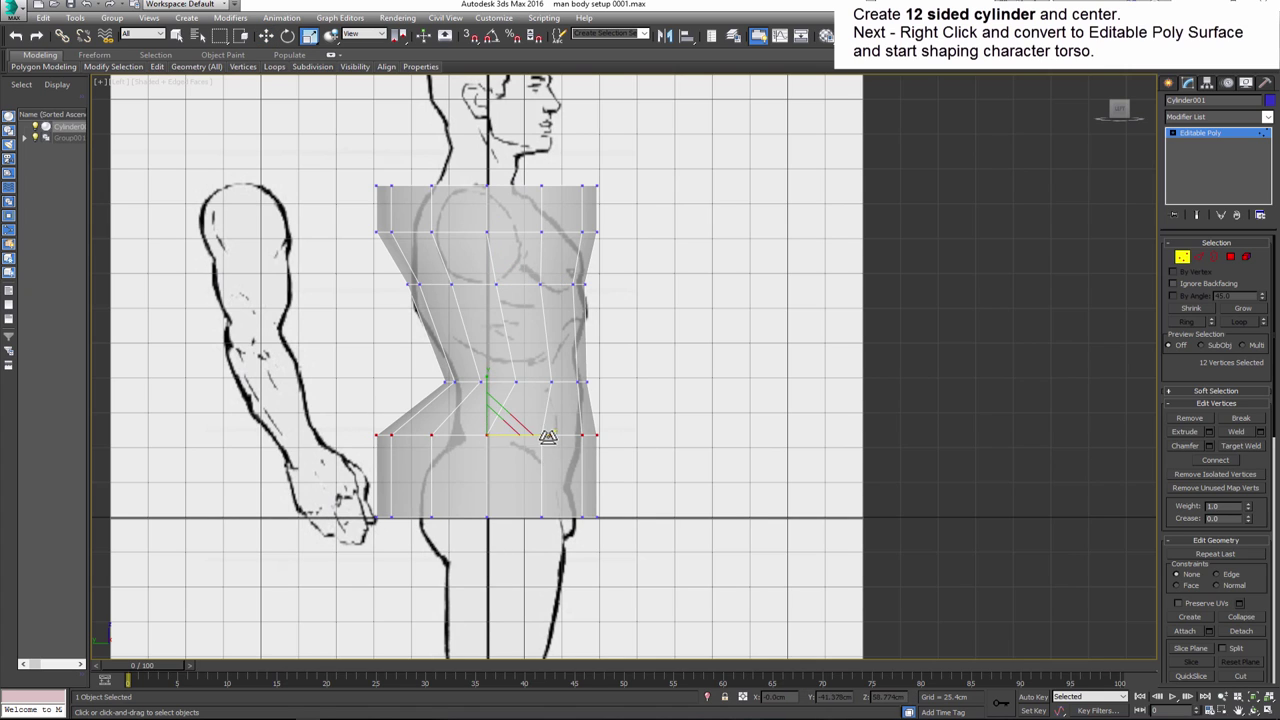
mouse_move(505, 425)
left_mouse_down()
mouse_move(480, 430)
mouse_move(566, 437)
left_mouse_up()
left_click(266, 36)
left_click(309, 36)
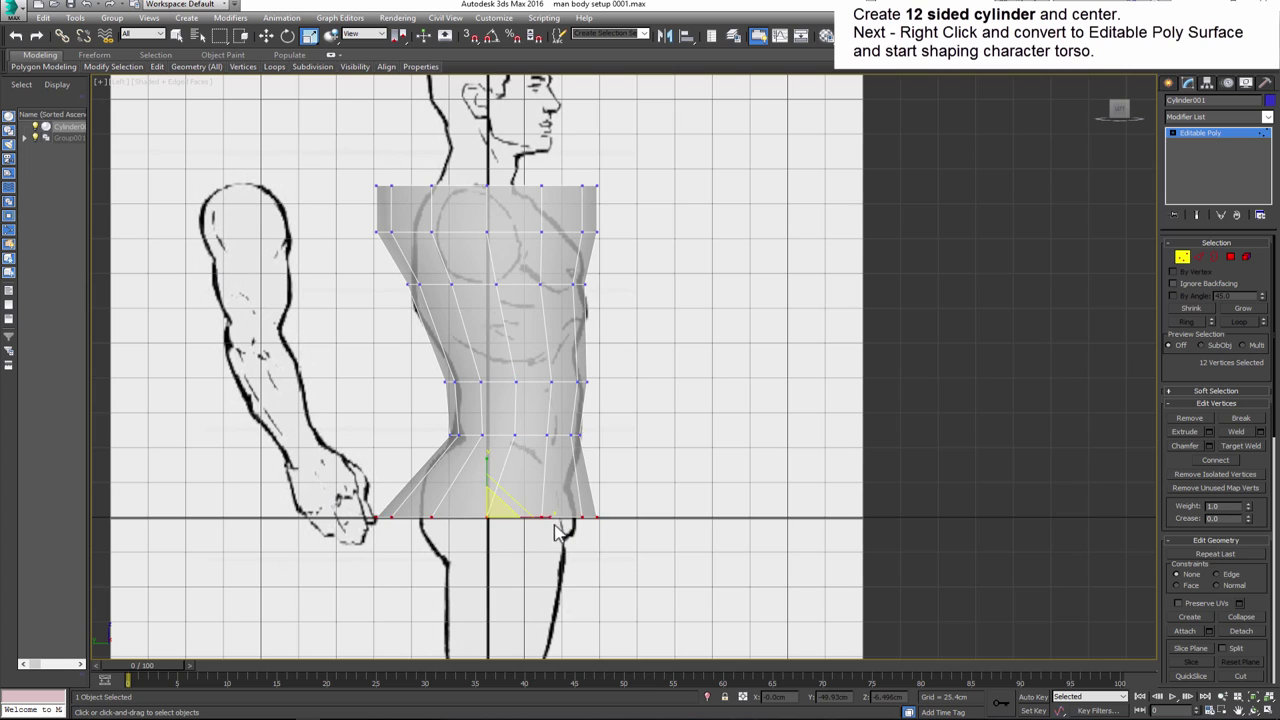
mouse_move(557, 532)
left_mouse_down()
mouse_move(525, 538)
mouse_move(540, 510)
left_mouse_up()
left_click(266, 36)
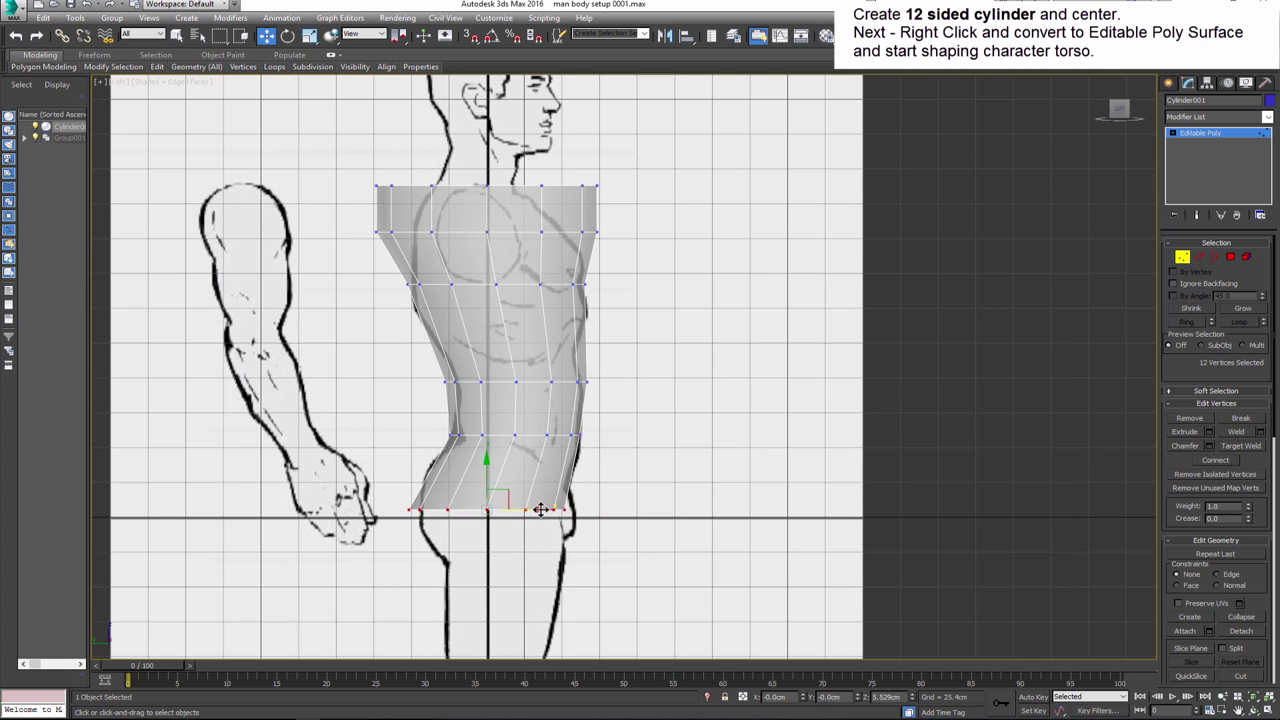
- Narrow the top two vertex rows to the side profile
middle_click_drag(370, 224, 365, 360)
mouse_move(560, 375)
left_mouse_down()
mouse_move(521, 350)
mouse_move(522, 324)
left_mouse_up()
left_click(309, 36)
- Extrude the top polygon about 13 cm upward to start the neck
key("w")
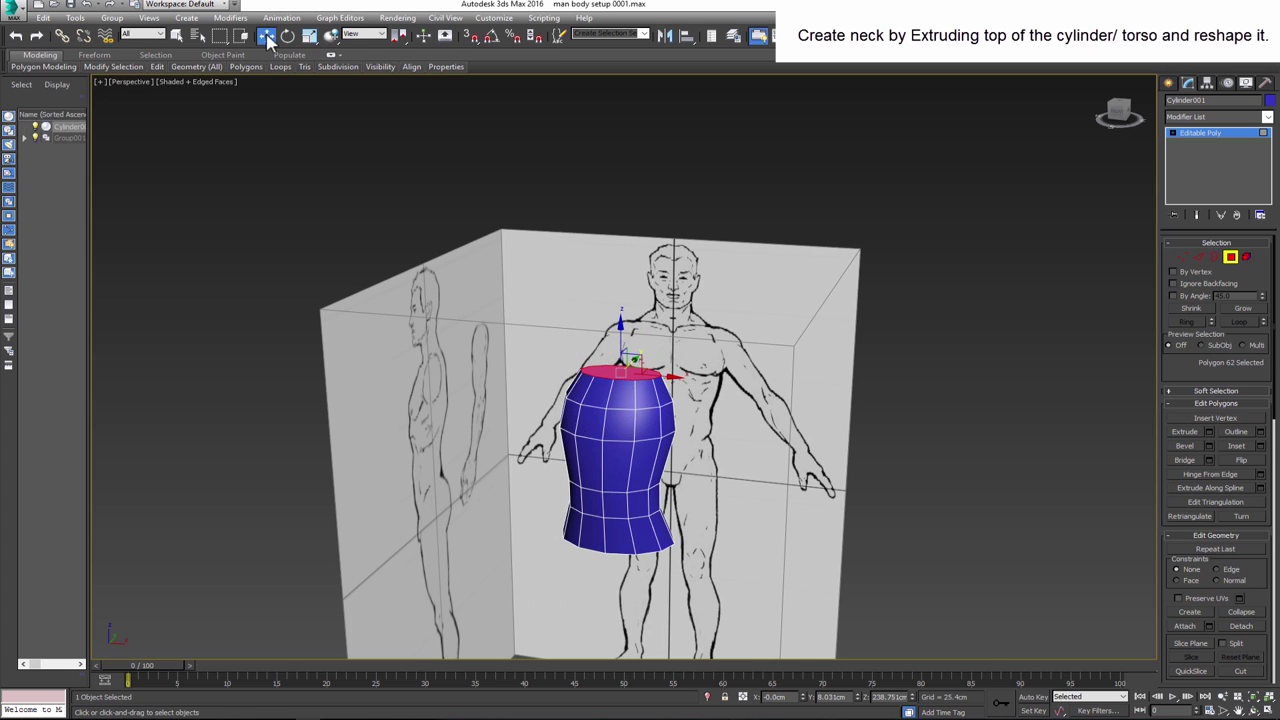
key("alt+w")
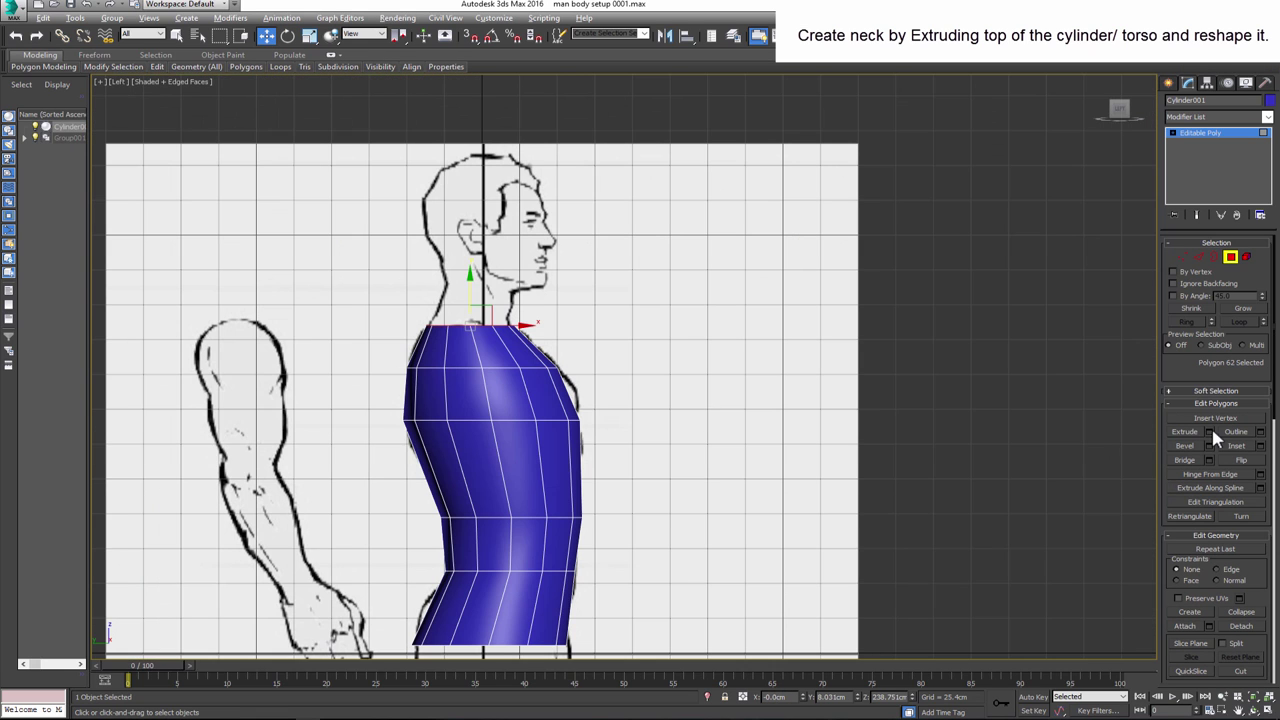
left_click(1209, 431)
left_click_drag(635, 393, 635, 404)
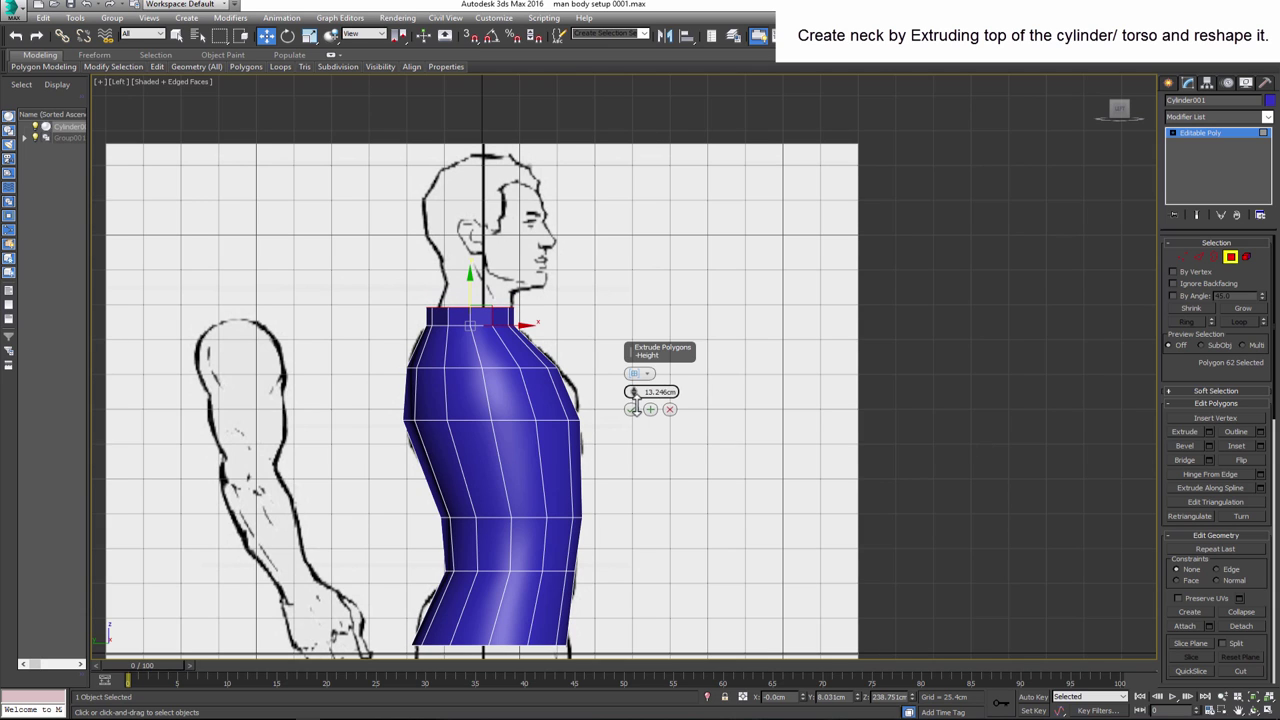
left_click(631, 409)
- Tilt the top neck face and shift it to line up with the reference neck
key("alt+x")
scroll(501, 271, "up", 4)
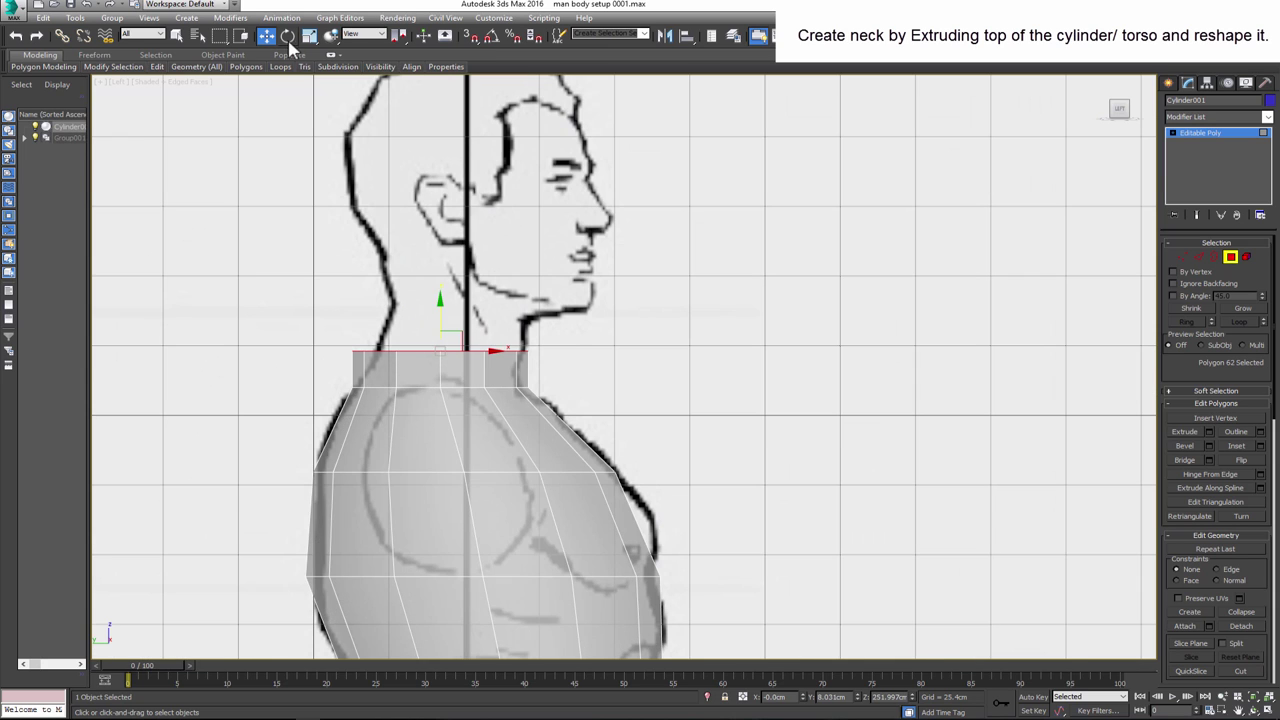
key("e")
mouse_move(471, 314)
left_mouse_down()
mouse_move(476, 328)
mouse_move(432, 356)
mouse_move(458, 348)
left_mouse_up()
key("r")
key("w")
middle_click_drag(458, 348, 448, 333)
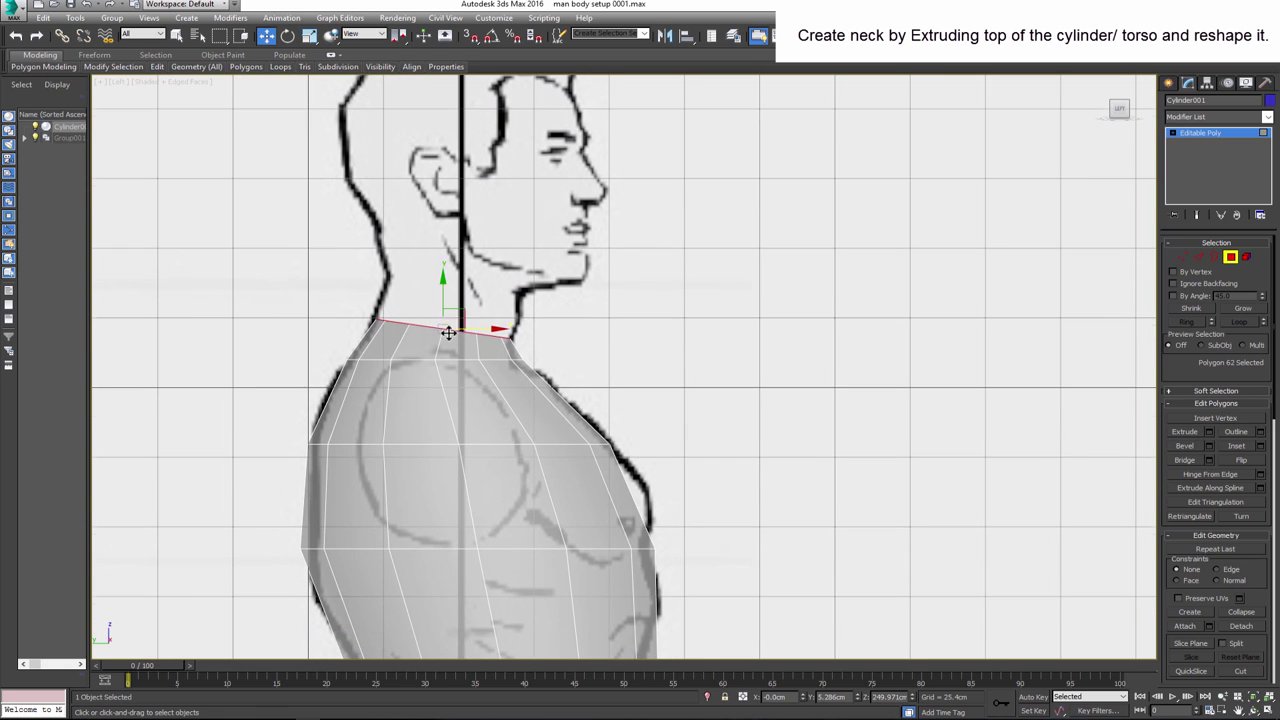
- Extrude the neck face upward twice more, nudging it into place
left_click(1209, 431)
left_click(635, 412)
left_click_drag(463, 276, 466, 283)
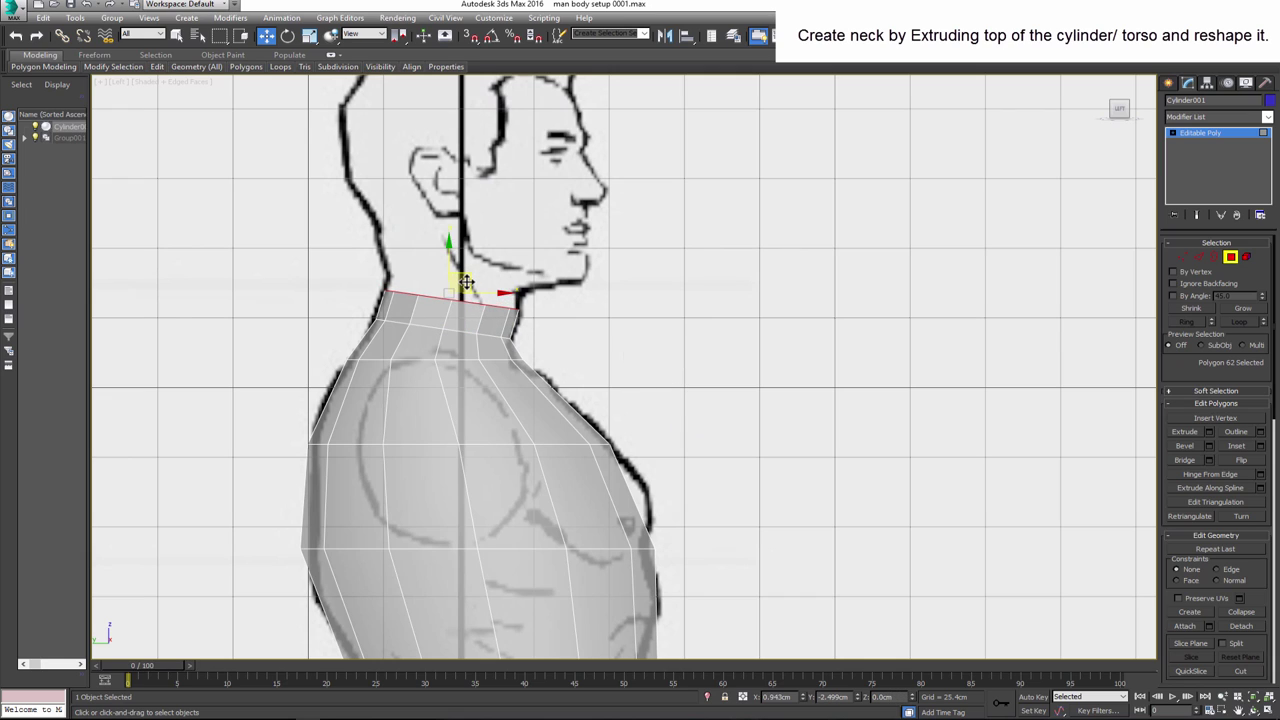
left_click(1210, 433)
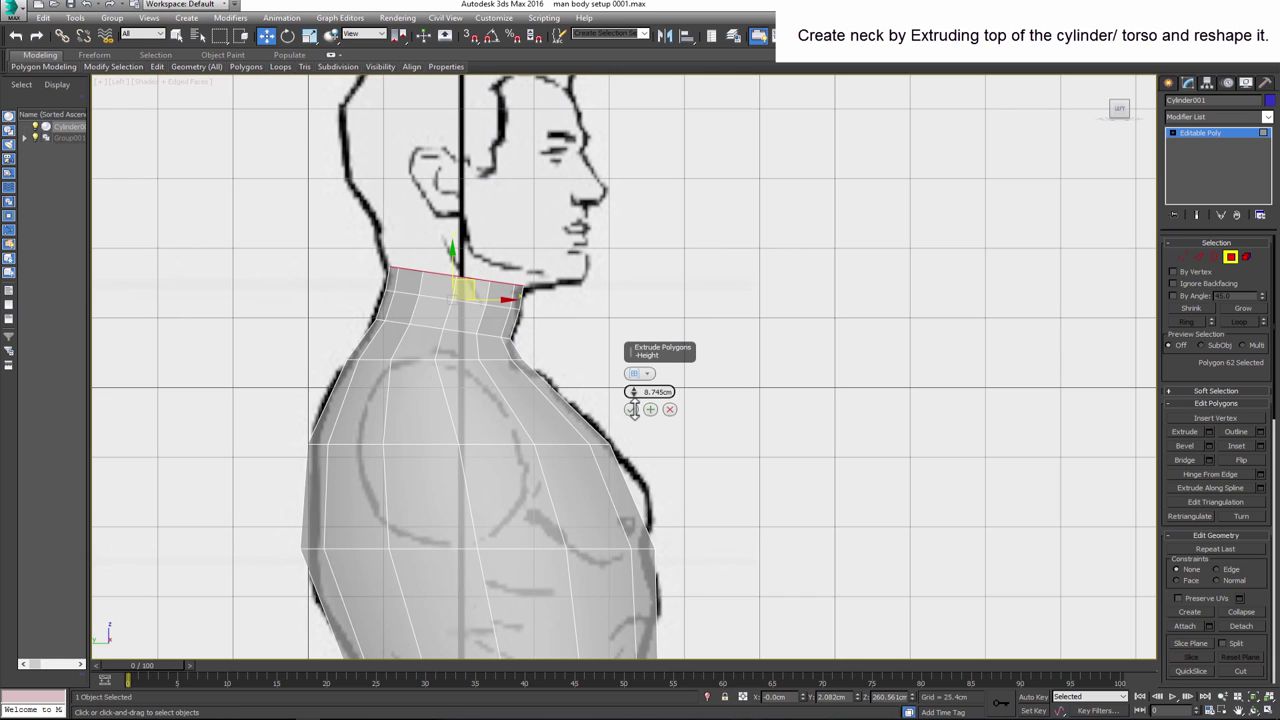
left_click(646, 411)
- In the front view, narrow and raise the neck-base edge loop to pinch the neck
key("f")
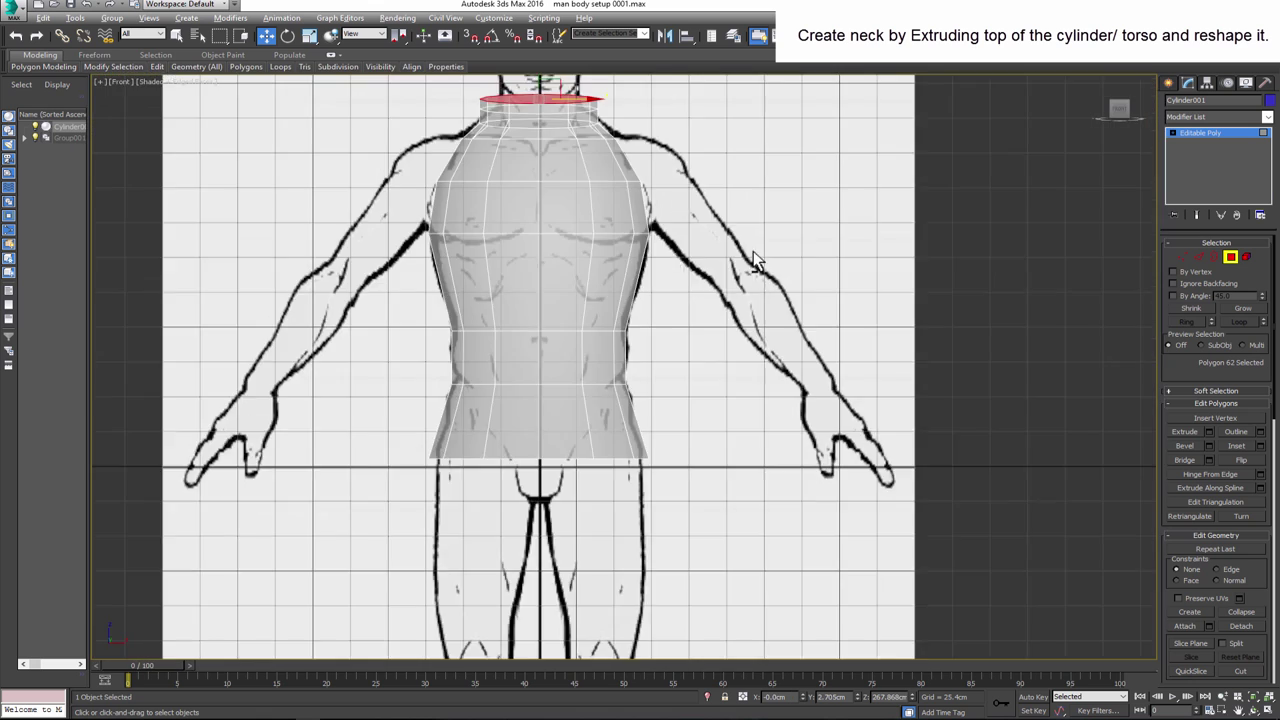
scroll(556, 243, "up", 4)
middle_click_drag(556, 243, 566, 295)
left_click(1199, 258)
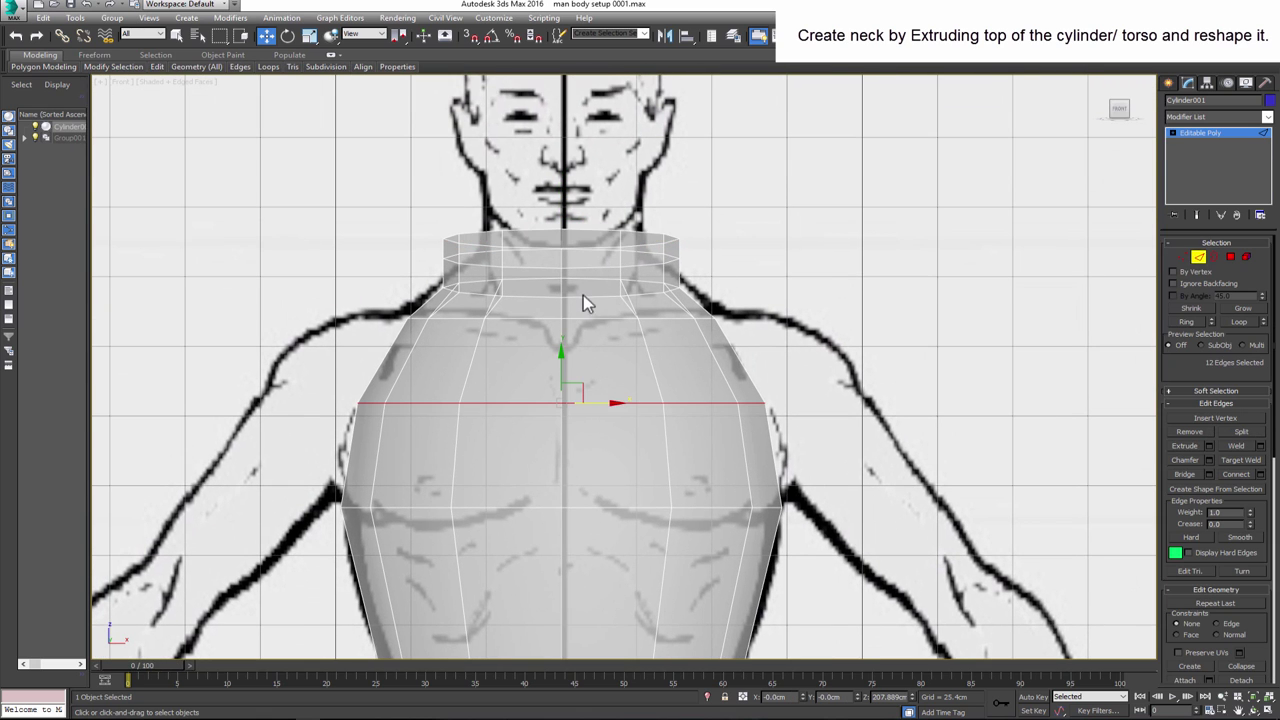
double_click(583, 293)
key("r")
left_click_drag(622, 285, 600, 288)
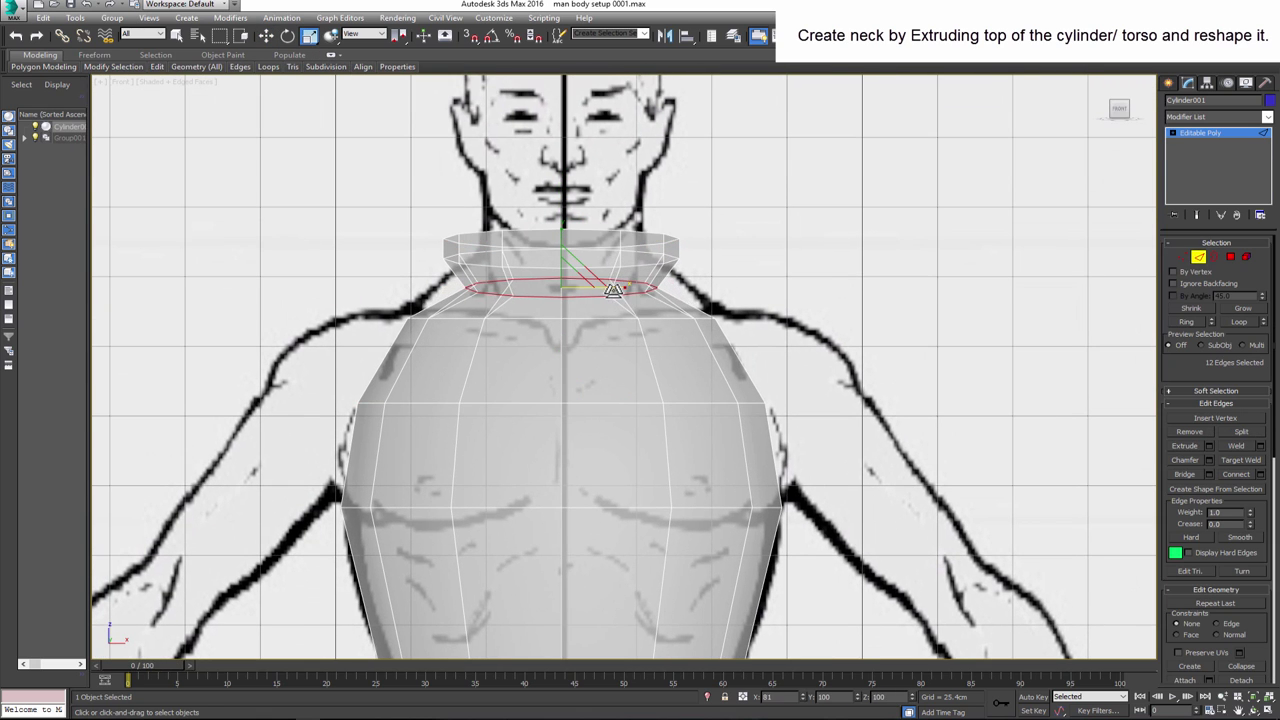
left_click_drag(529, 266, 593, 258)
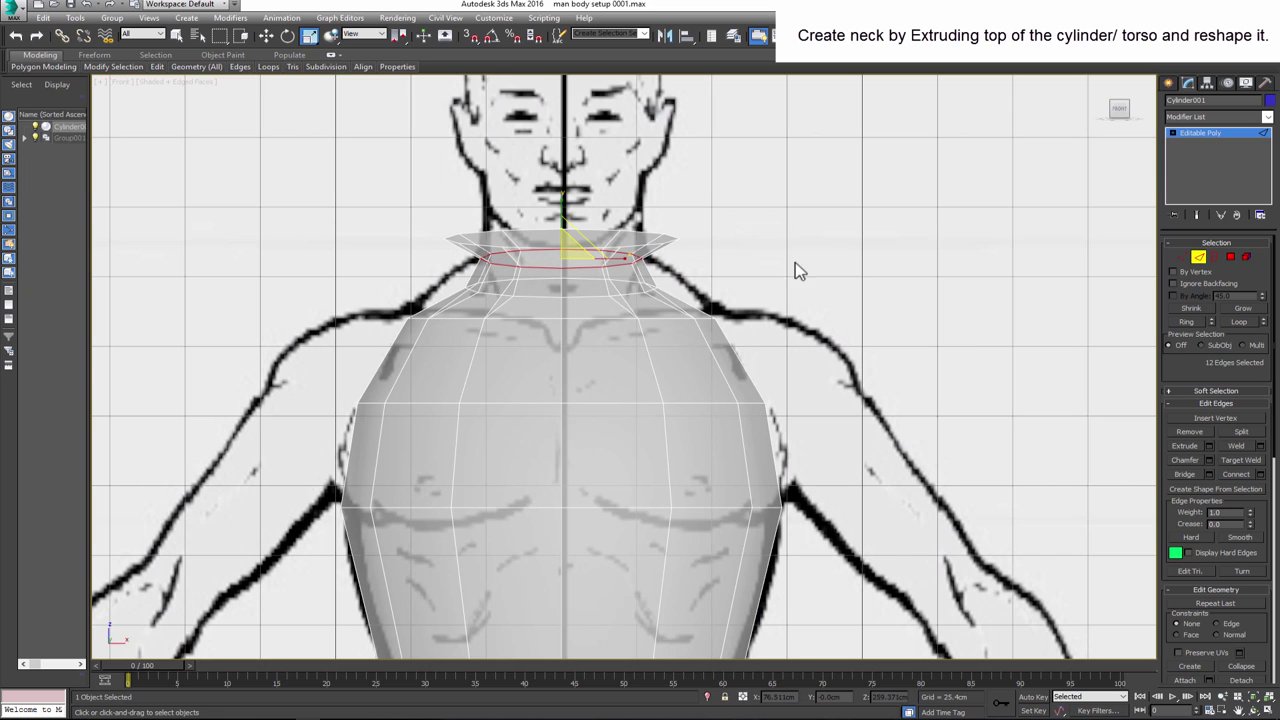
- In the side view, pull the front chest vertices out to the chest outline
key("1")
middle_click_drag(600, 228, 598, 270)
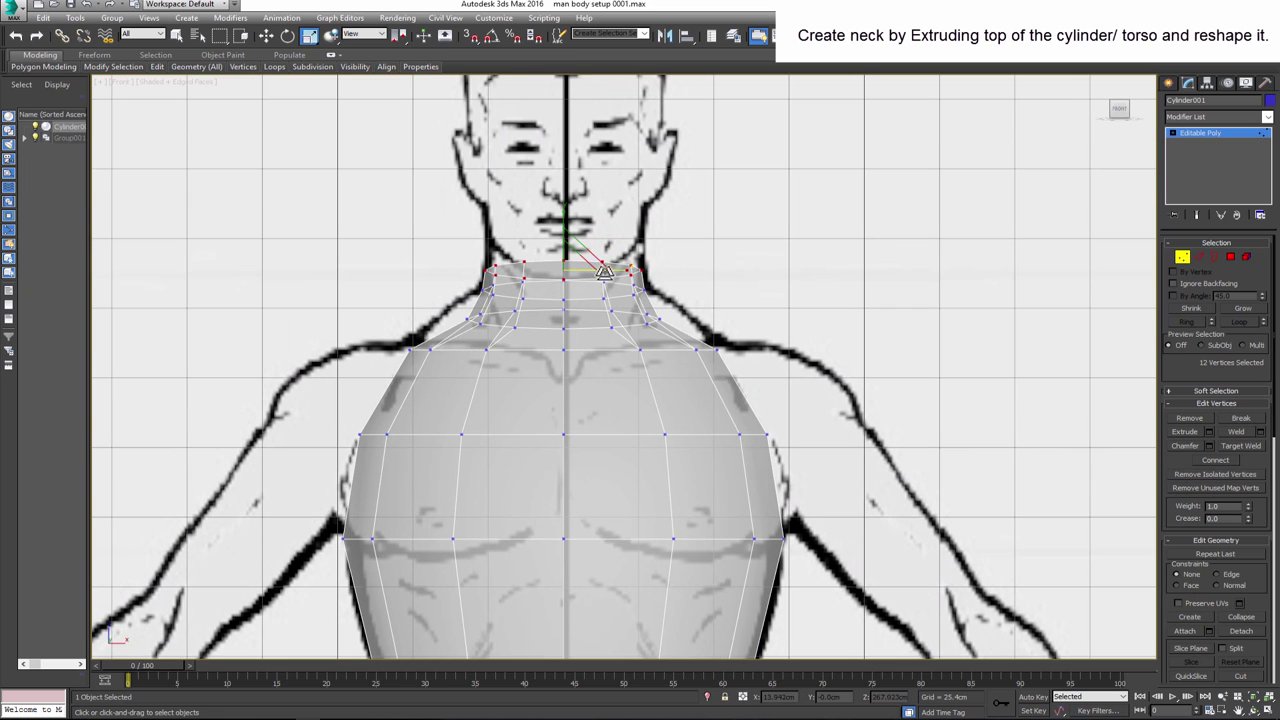
key("w")
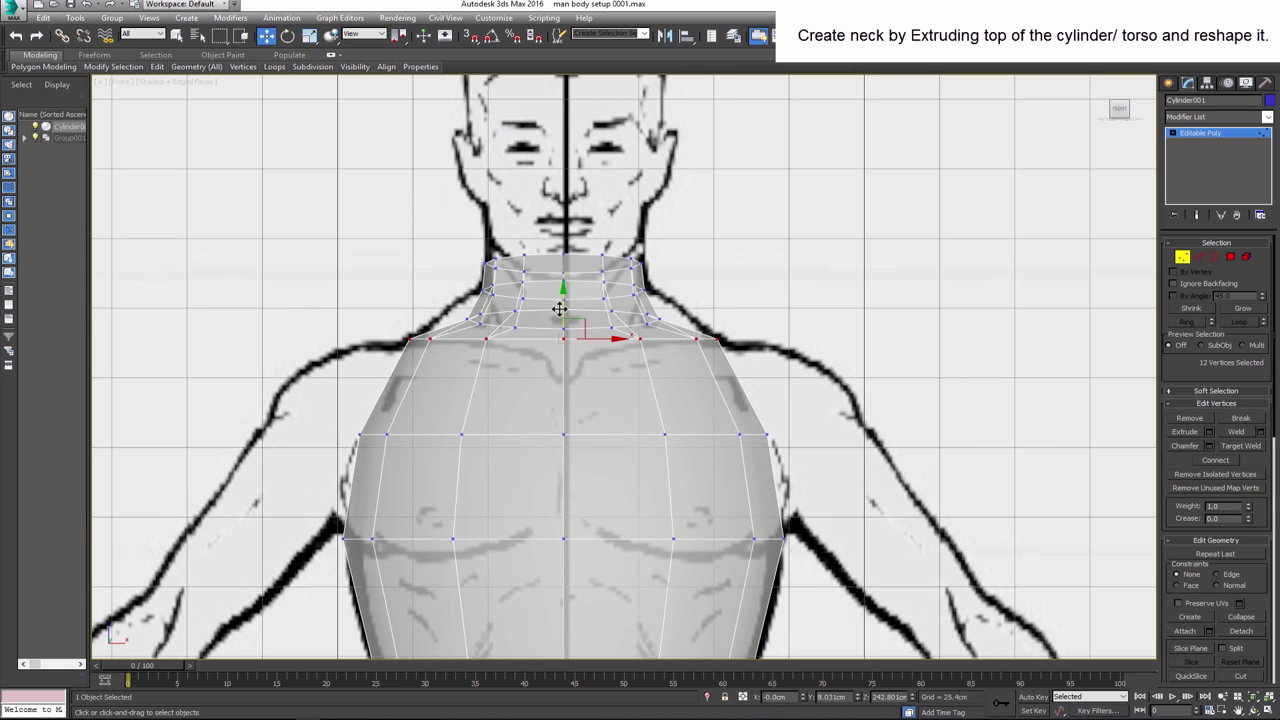
key("l")
left_click_drag(631, 351, 671, 343)
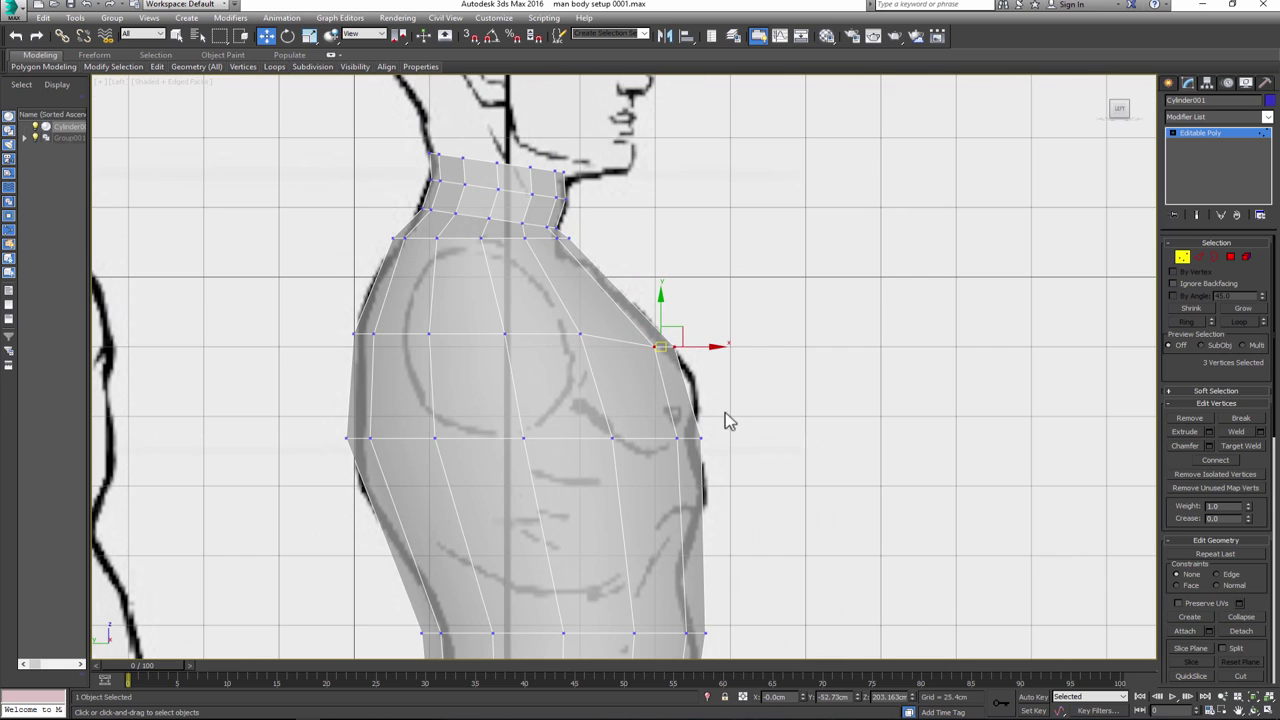
mouse_move(729, 418)
left_mouse_down()
mouse_move(674, 448)
mouse_move(655, 420)
left_mouse_up()
left_click(674, 347)
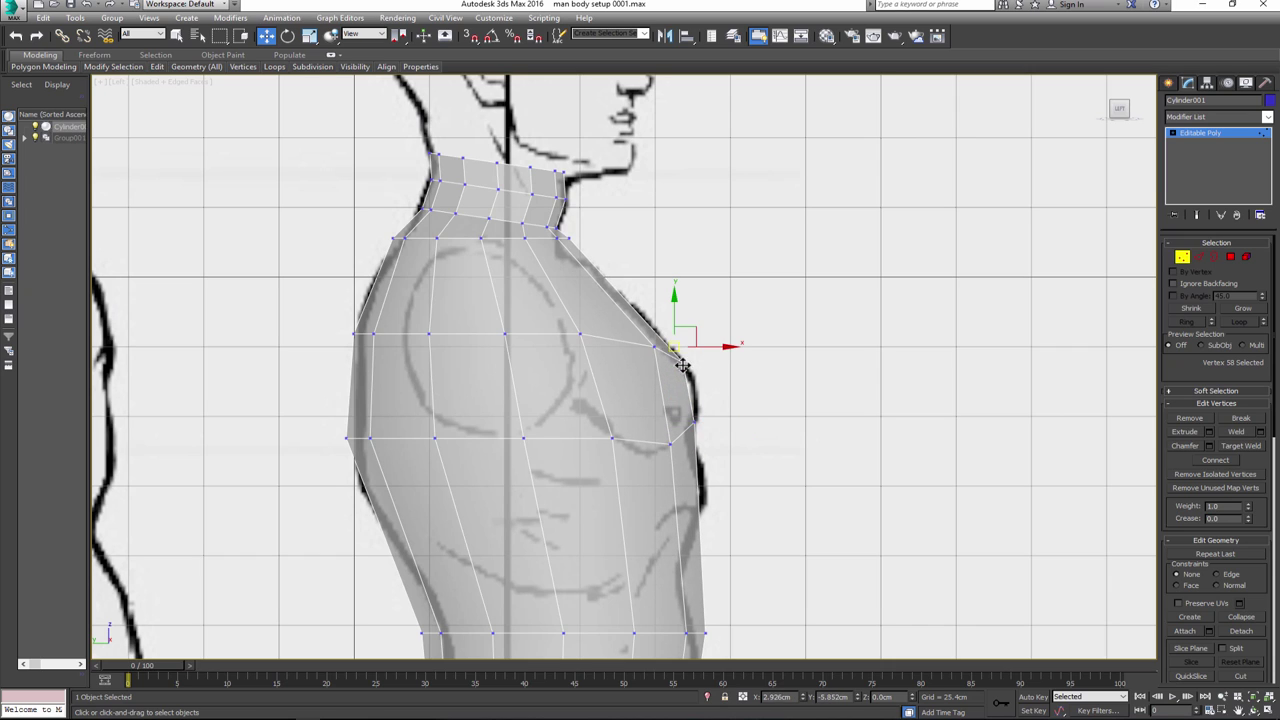
left_click_drag(676, 345, 686, 356)
- Lower the lower back vertex along the reference outline
left_click(693, 424)
left_click(357, 437)
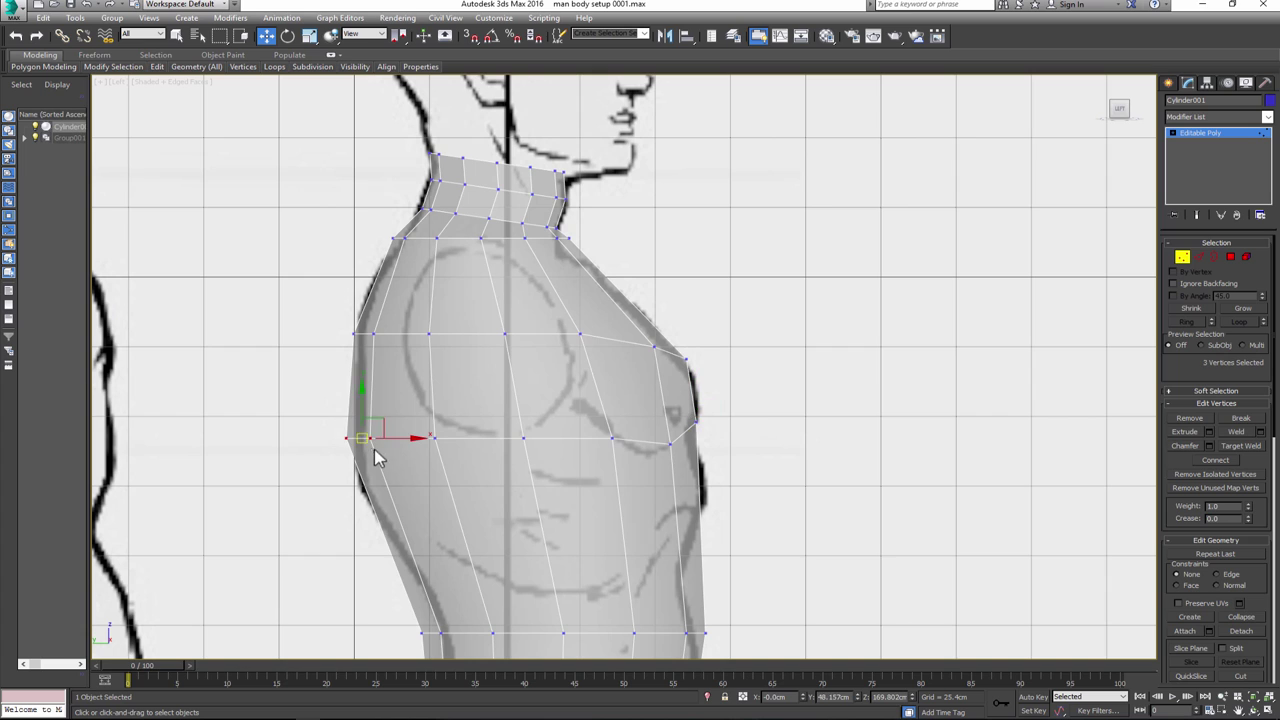
left_click_drag(357, 437, 364, 470)
left_click(345, 473)
left_click(374, 466)
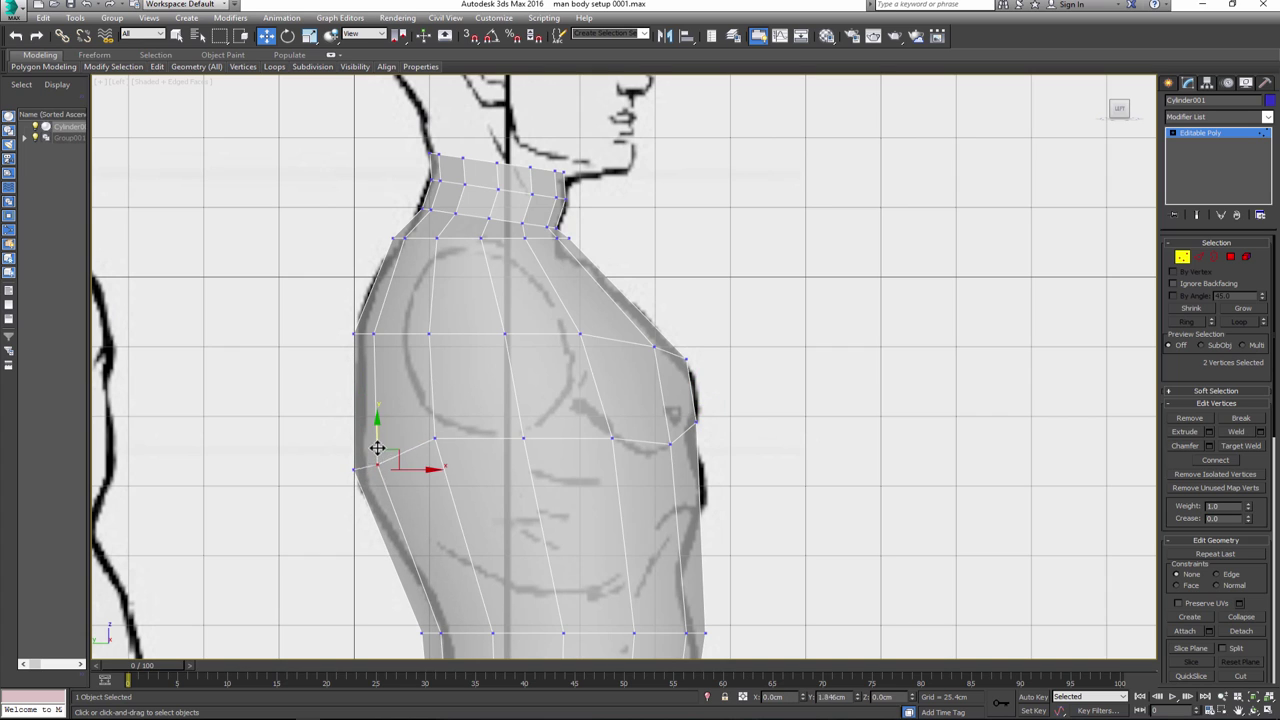
middle_click_drag(492, 465, 463, 400)
- Connect a new edge loop across the vertical belly edges, sliding it toward the chest
key("2")
left_click_drag(338, 481, 712, 485)
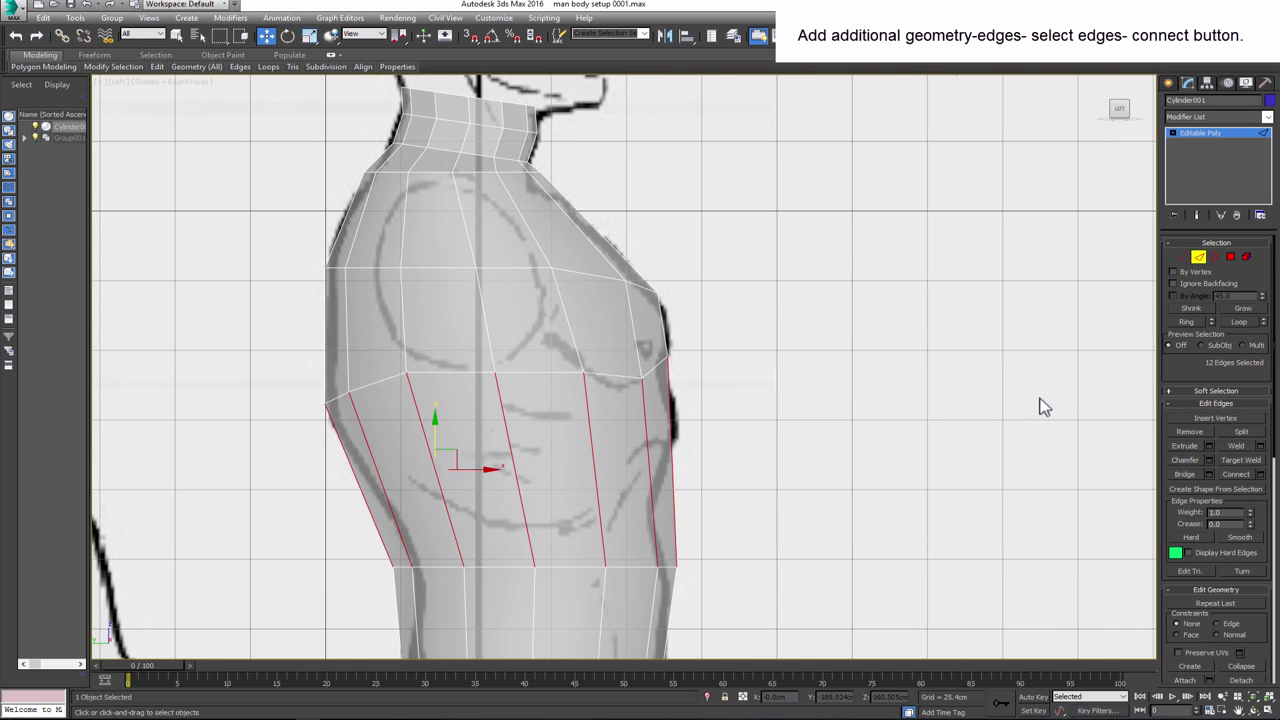
left_click(1259, 474)
left_click_drag(633, 410, 604, 266)
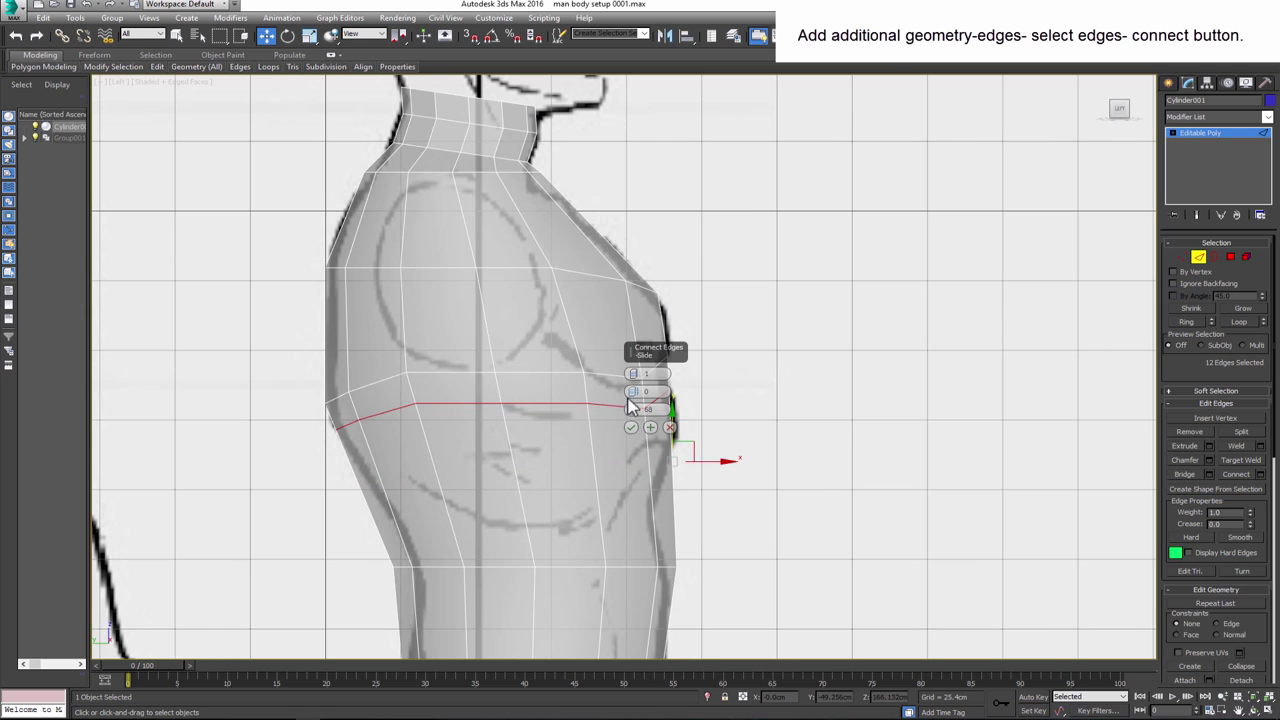
left_click(631, 427)
- Widen the new loop to the body outline and connect another chest loop
key("alt+w")
key("alt+w")
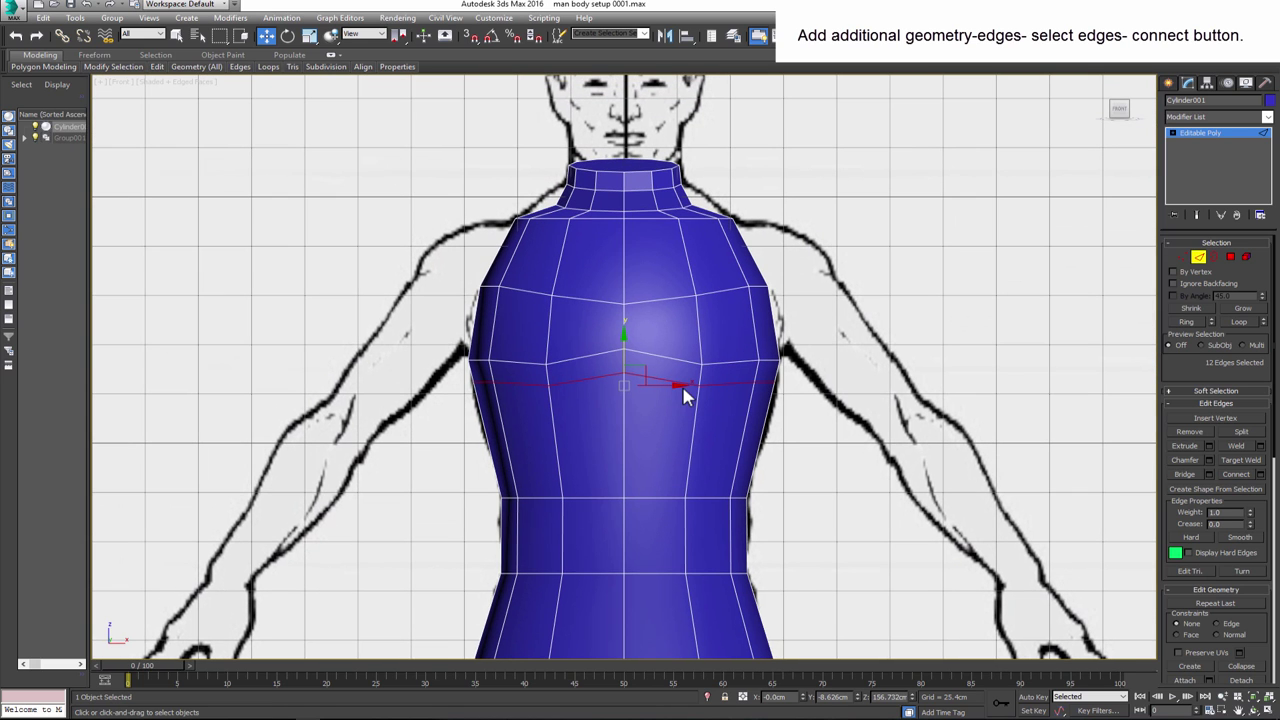
key("alt+x")
key("r")
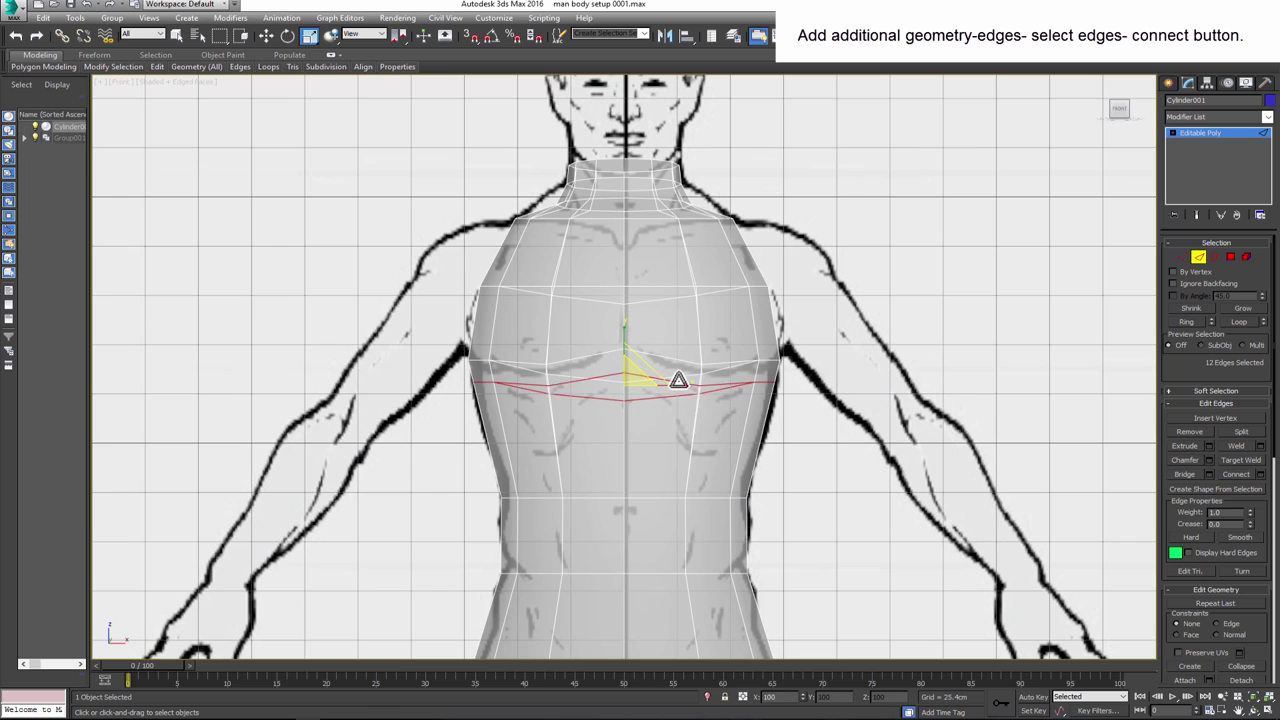
mouse_move(678, 381)
left_mouse_down()
mouse_move(462, 432)
mouse_move(772, 437)
left_mouse_up()
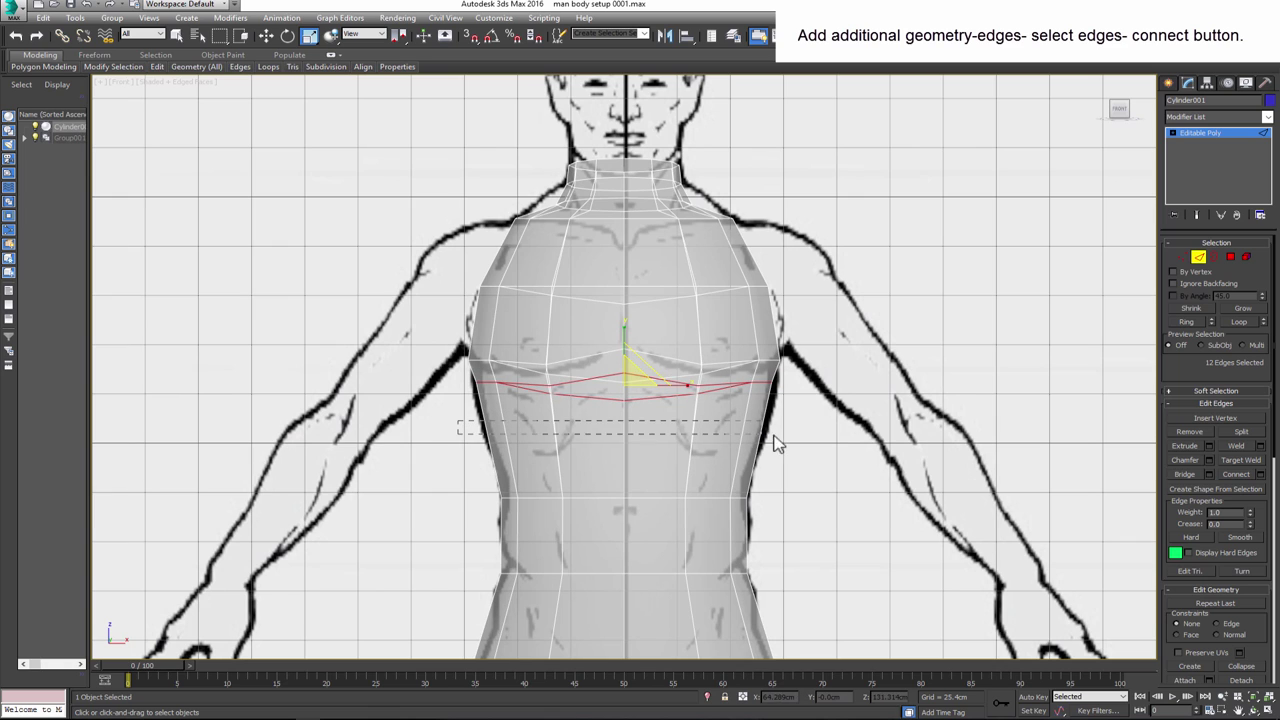
left_click(1259, 474)
left_click_drag(632, 410, 632, 425)
left_click(632, 427)
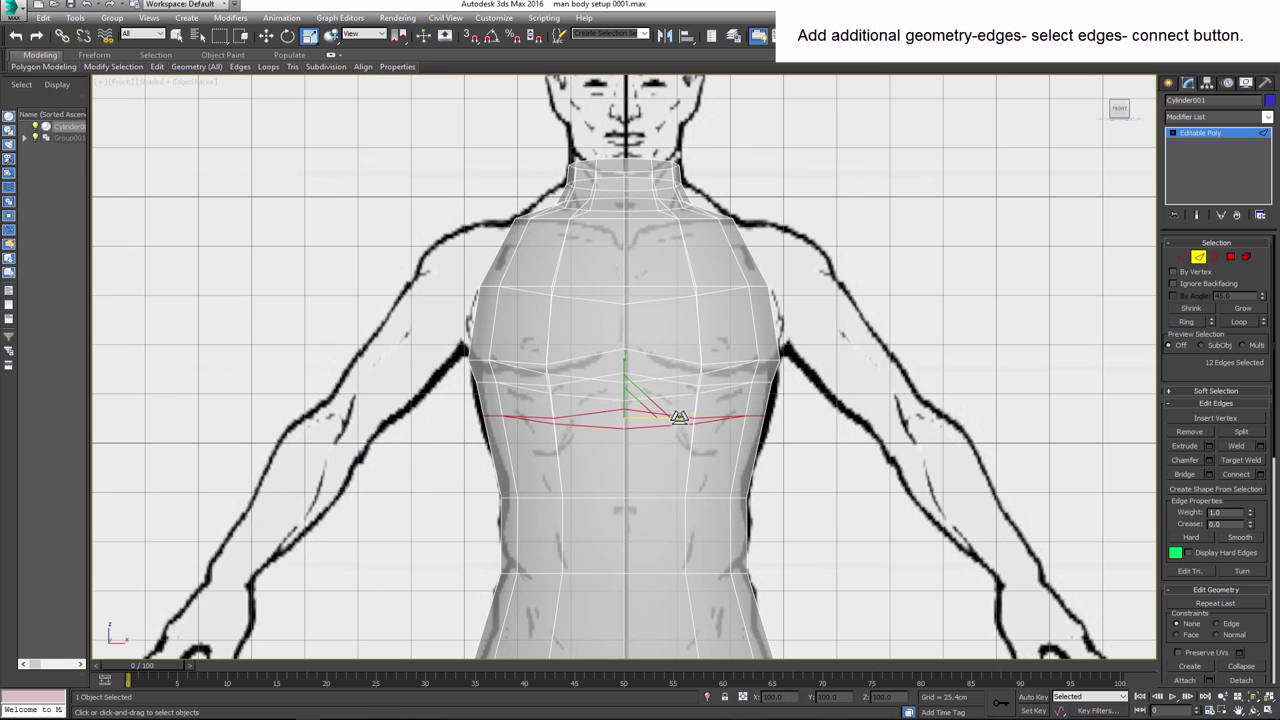
- Select the waist edge loop and nudge it into place
scroll(643, 375, "up", 2)
scroll(723, 392, "down", 1)
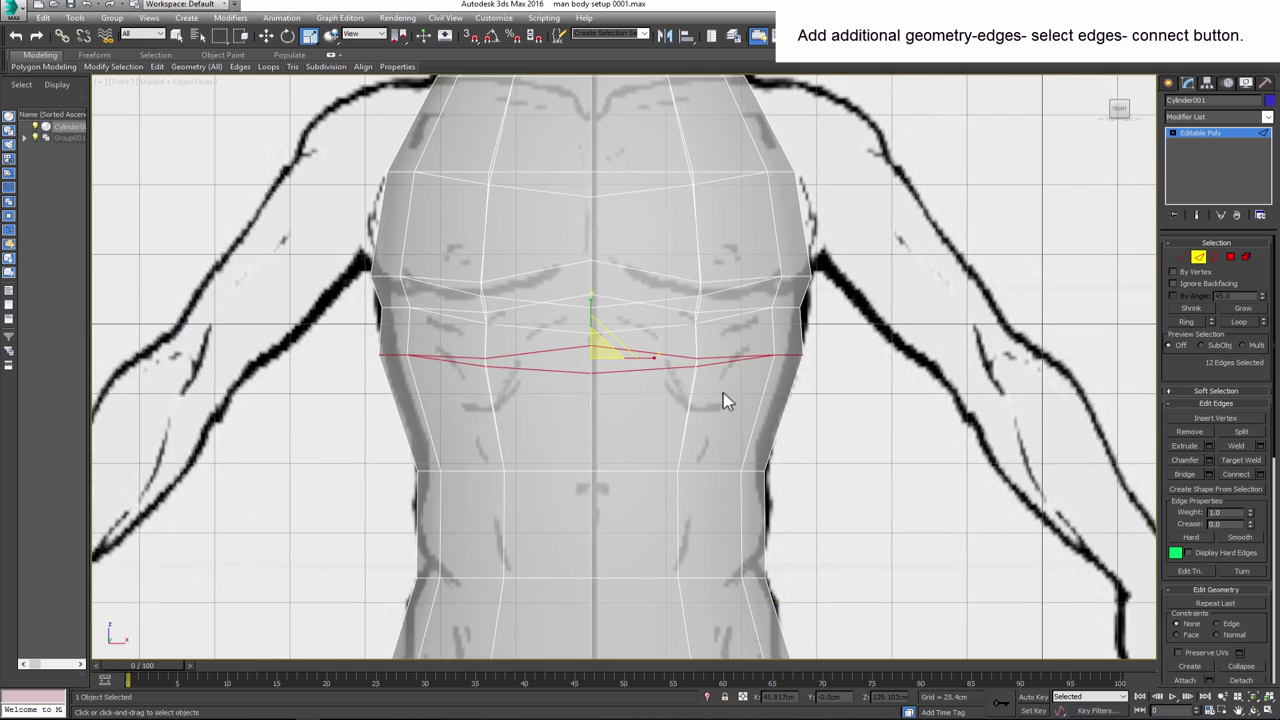
scroll(723, 392, "down", 1)
scroll(685, 480, "down", 1)
left_click(614, 387)
double_click(610, 379)
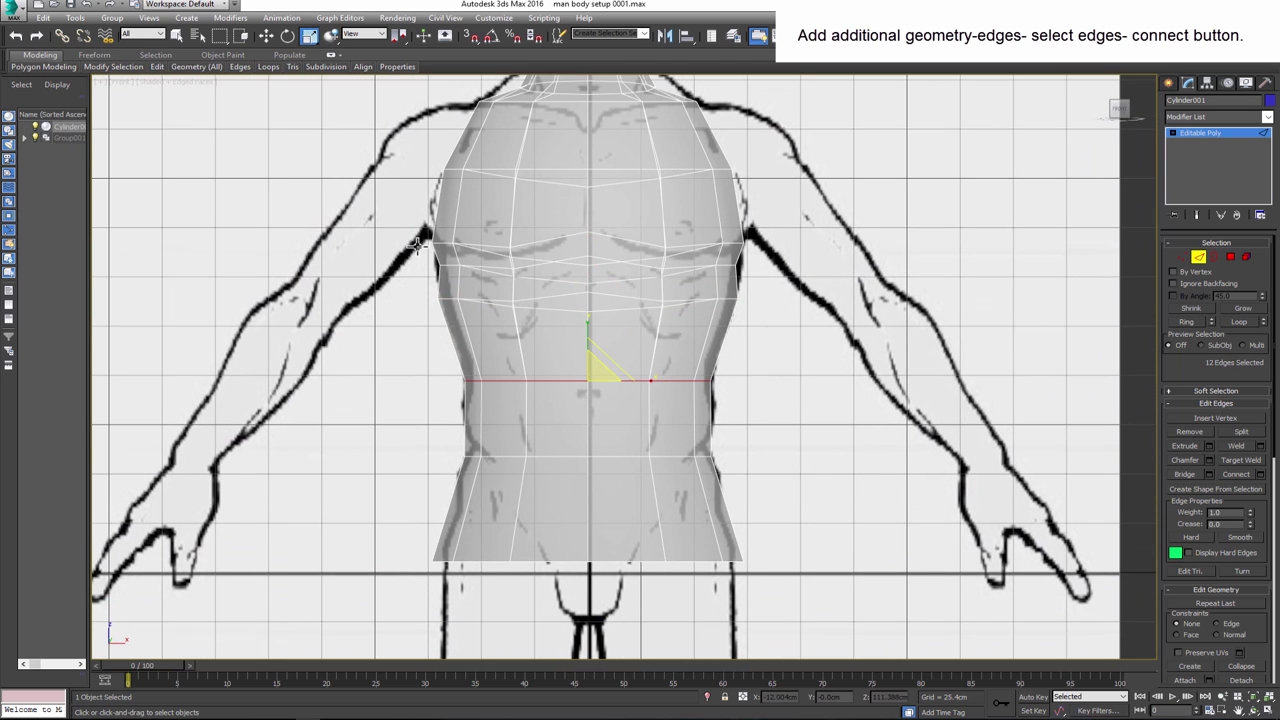
key("w")
mouse_move(584, 350)
left_mouse_down()
mouse_move(586, 322)
mouse_move(592, 441)
mouse_move(644, 444)
left_mouse_up()
key("r")
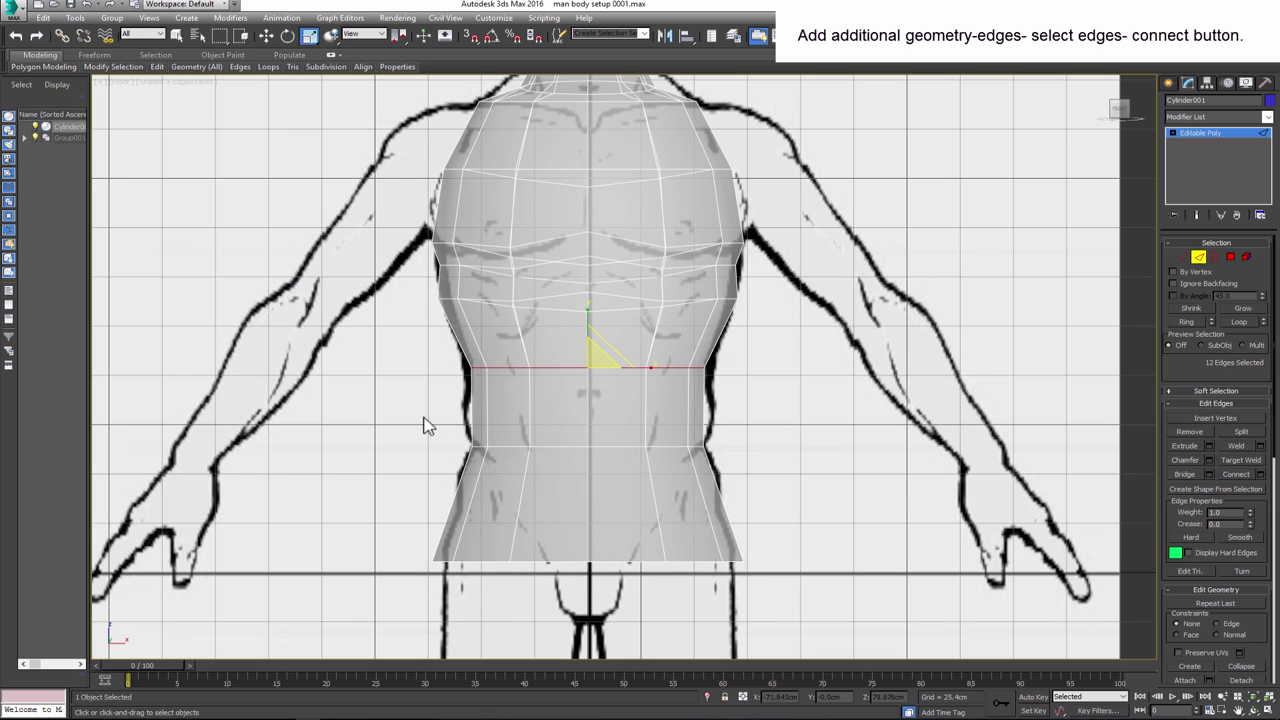
- Connect a waist loop below the chest, then raise, tilt and level it in side view
left_click_drag(423, 423, 808, 412)
left_click(1262, 474)
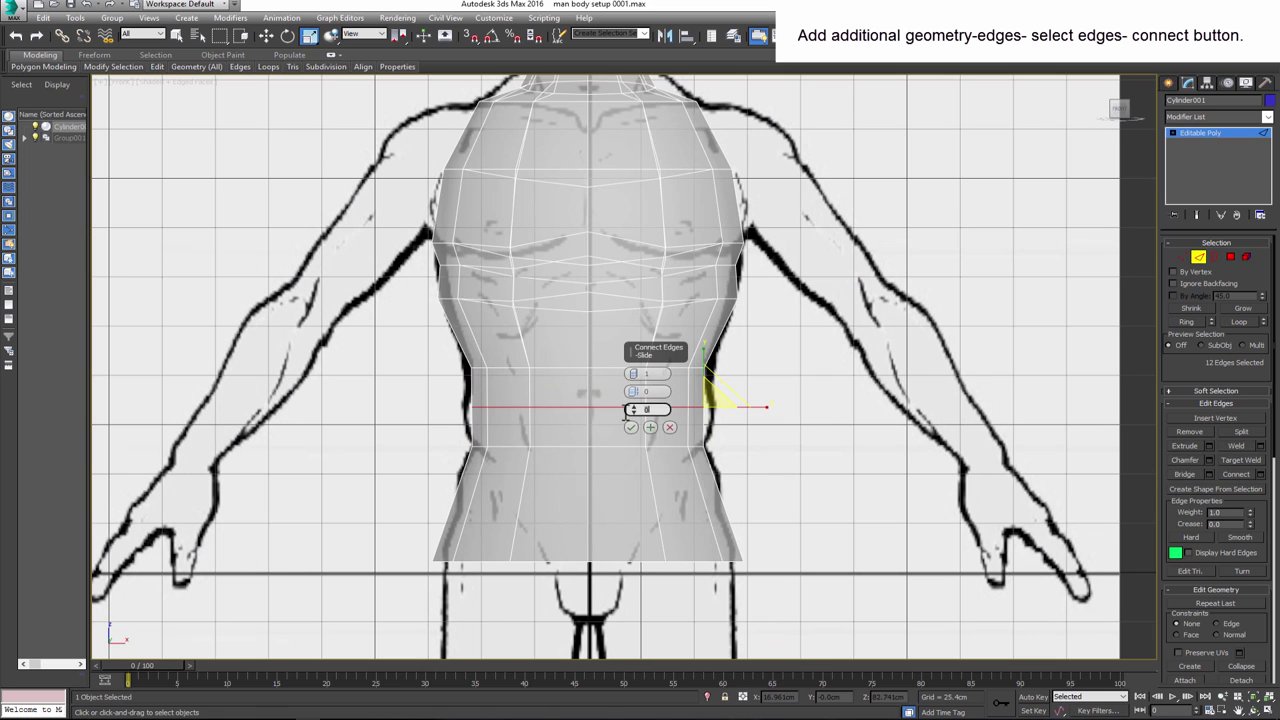
left_click(631, 428)
key("l")
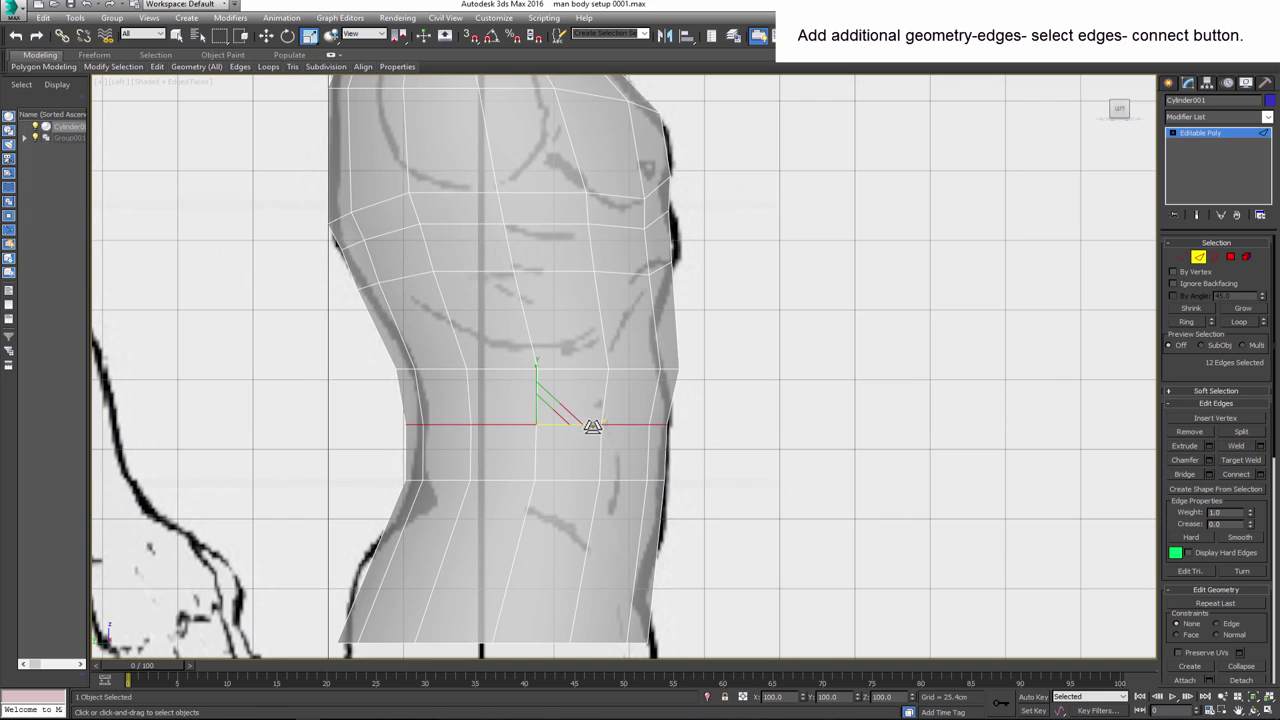
left_click(266, 36)
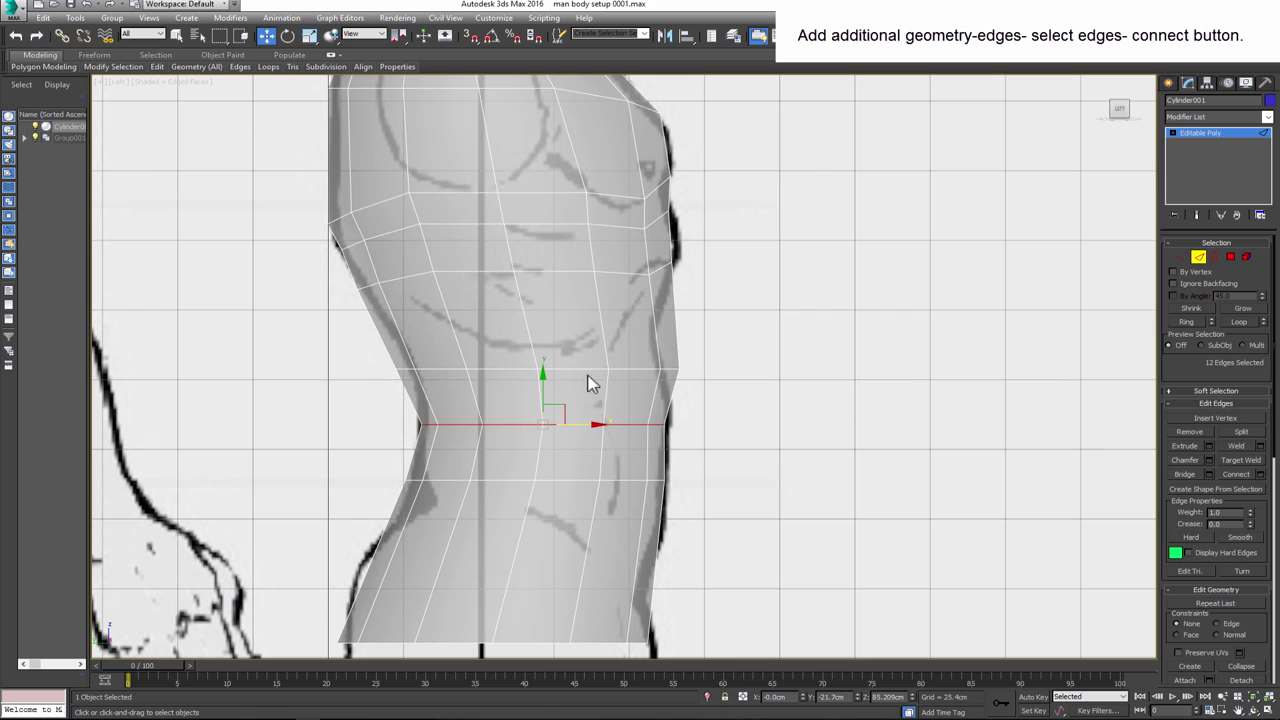
left_click_drag(600, 424, 597, 369)
key("e")
left_click_drag(566, 314, 568, 402)
key("w")
key("r")
middle_click_drag(568, 402, 556, 364)
- Select the lowest belly edge loop and rotate it so its front end dips downward
key("e")
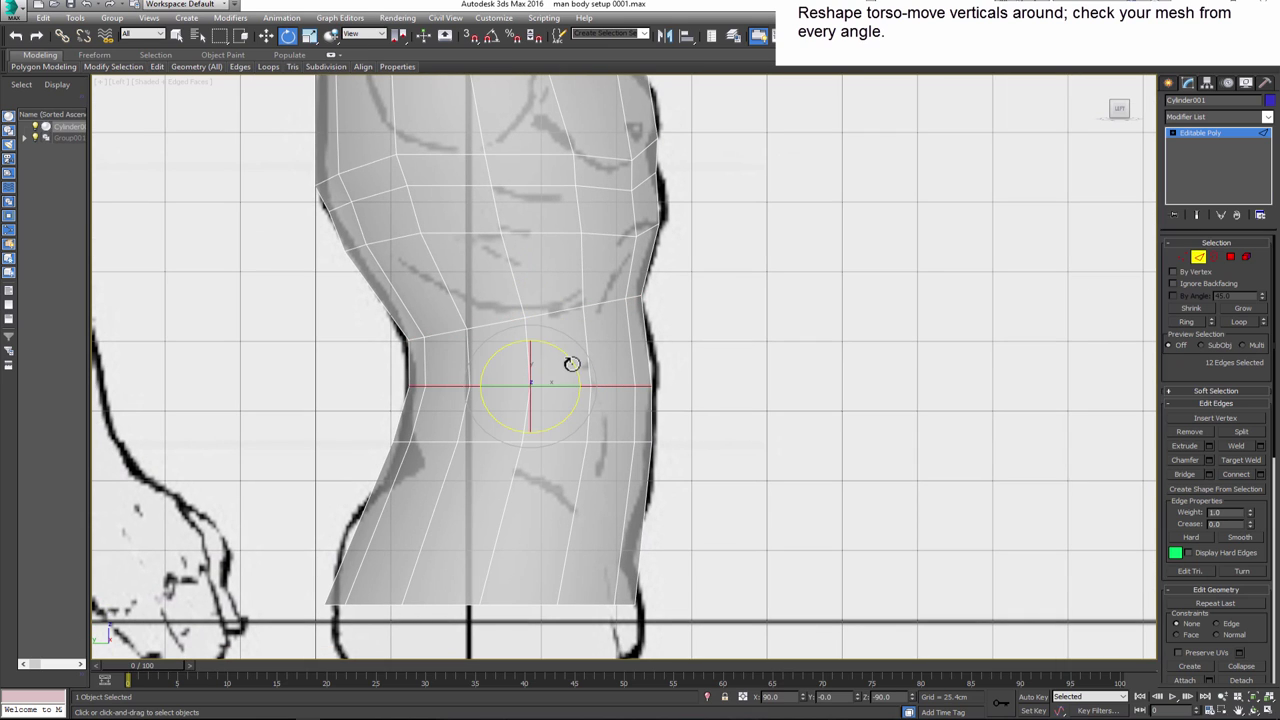
key("w")
middle_click_drag(551, 429, 531, 370)
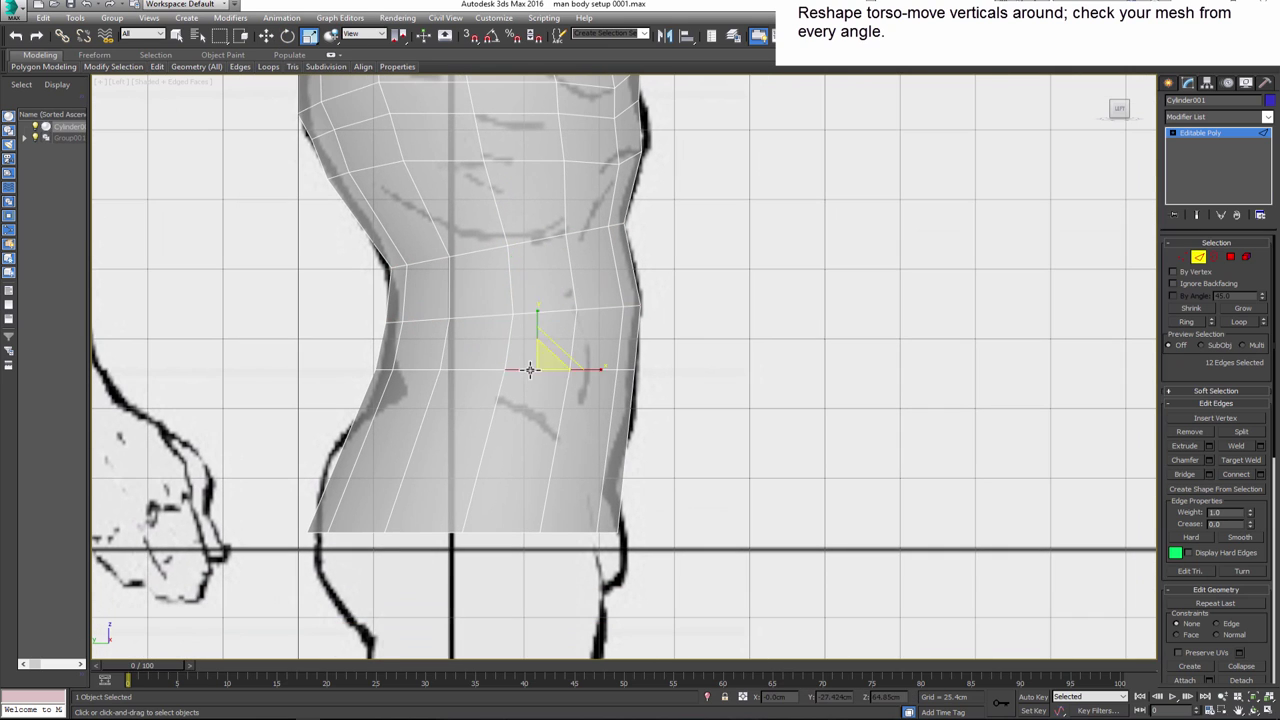
double_click(531, 370)
left_click(287, 36)
mouse_move(549, 357)
left_mouse_down()
mouse_move(551, 371)
mouse_move(502, 378)
left_mouse_up()
key("w")
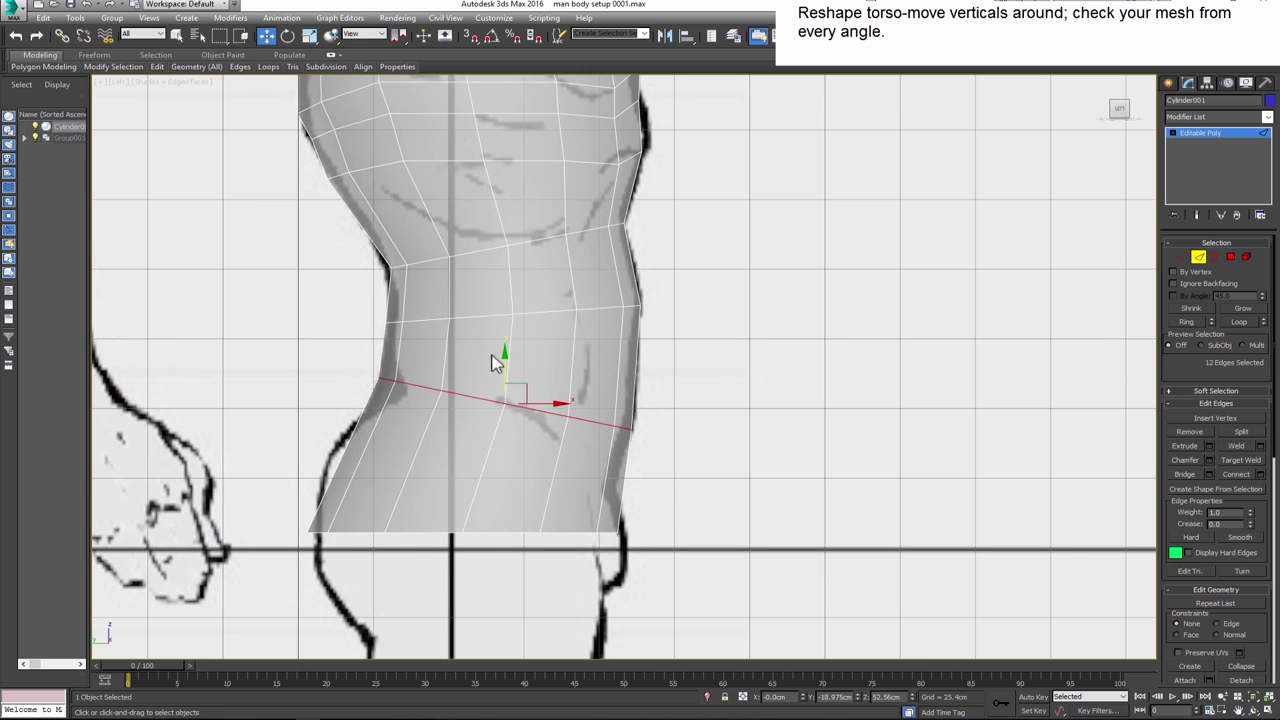
- At Vertex level, pull the front waist vertices inward to the side reference outline
left_click(1182, 256)
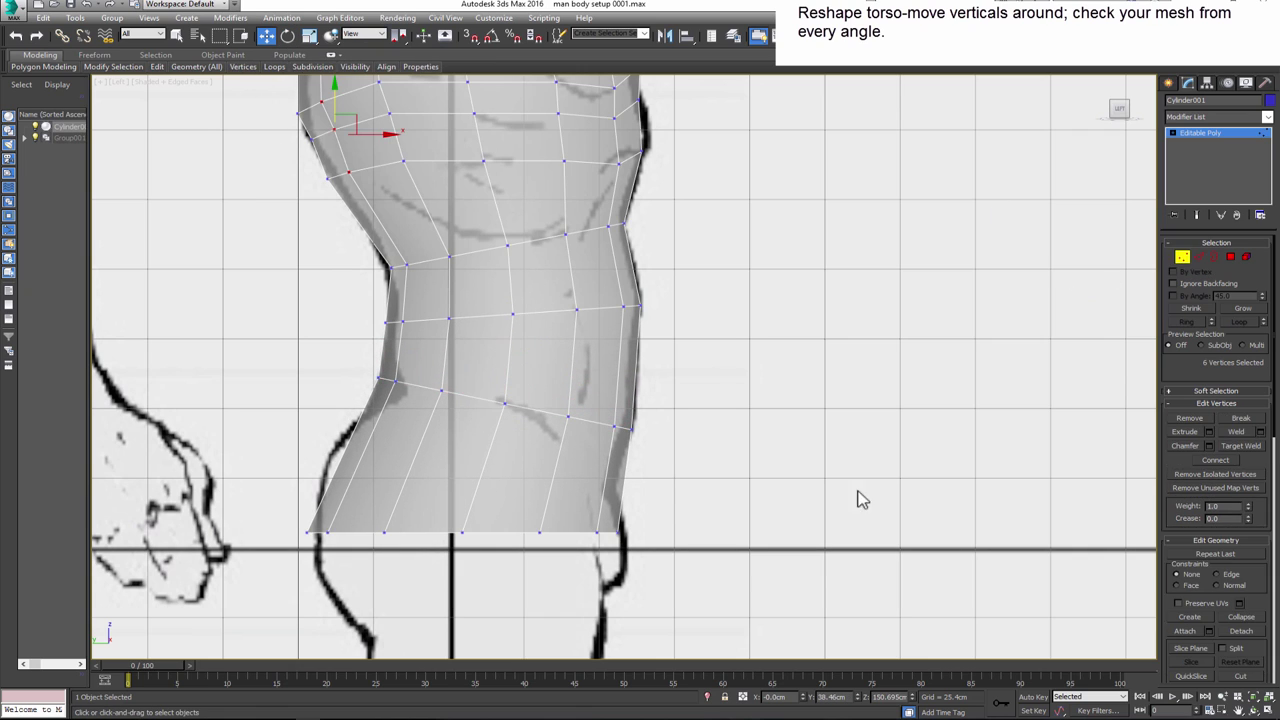
left_click_drag(403, 398, 405, 400)
left_click(625, 428)
left_click_drag(625, 428, 605, 462)
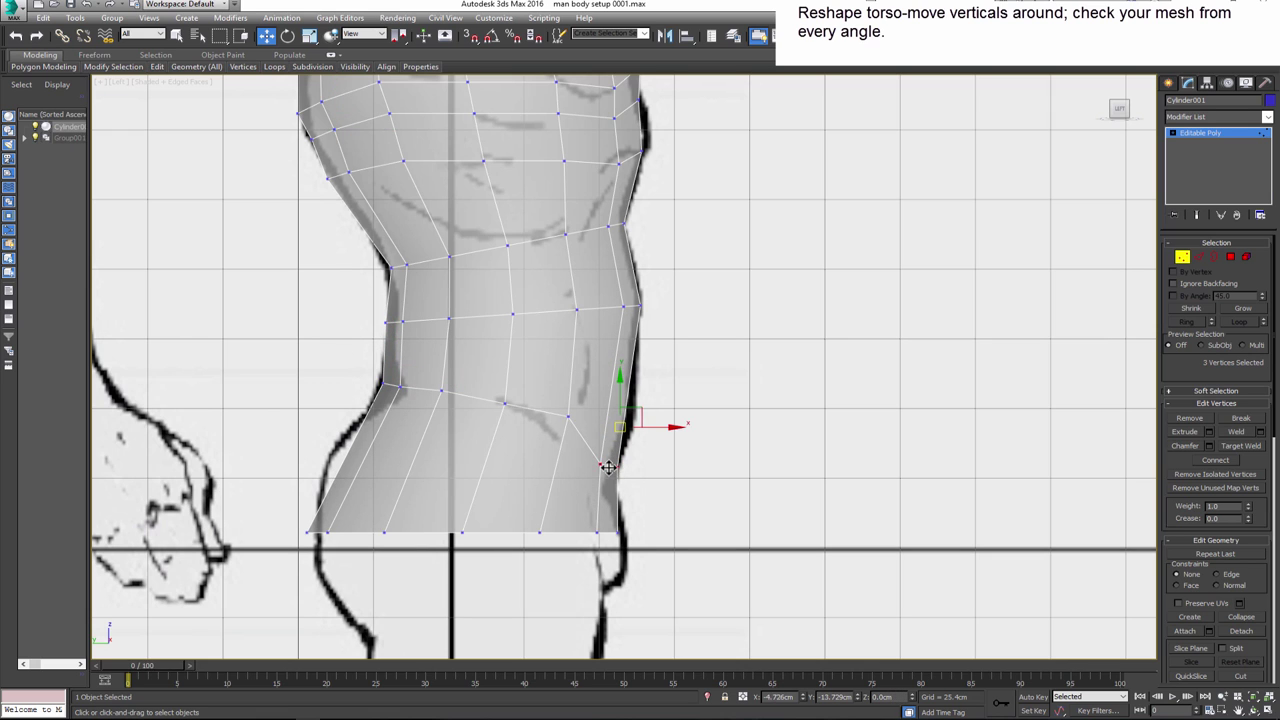
left_click(564, 418)
left_click(500, 331)
- Move a chest vertex to match the side reference profile
scroll(566, 343, "up", 4)
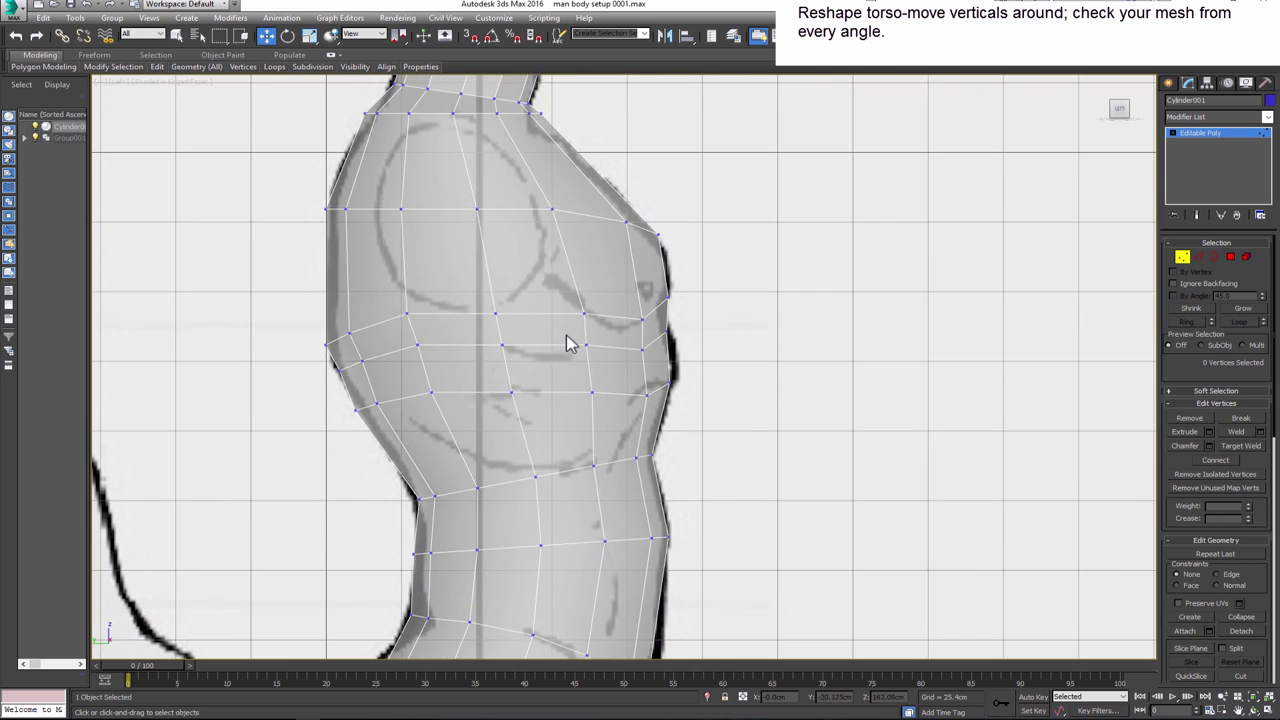
middle_click_drag(566, 343, 572, 388)
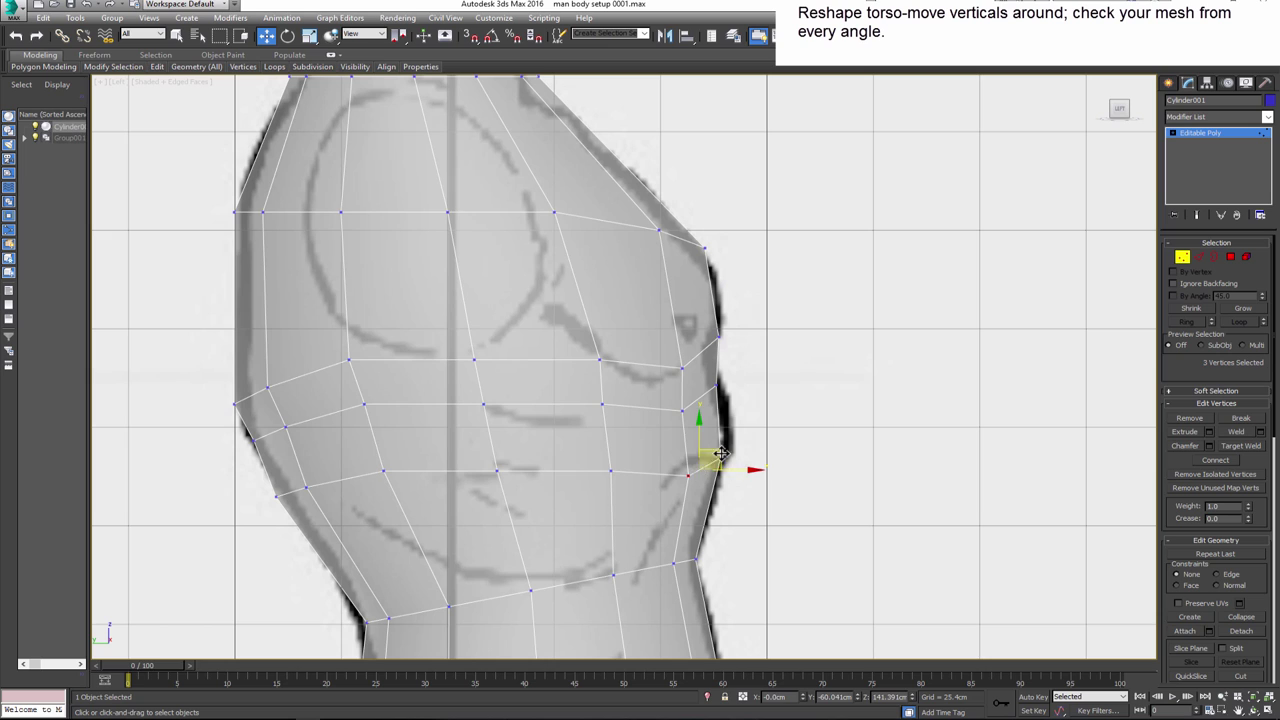
middle_click_drag(457, 477, 554, 530)
left_click_drag(306, 423, 358, 461)
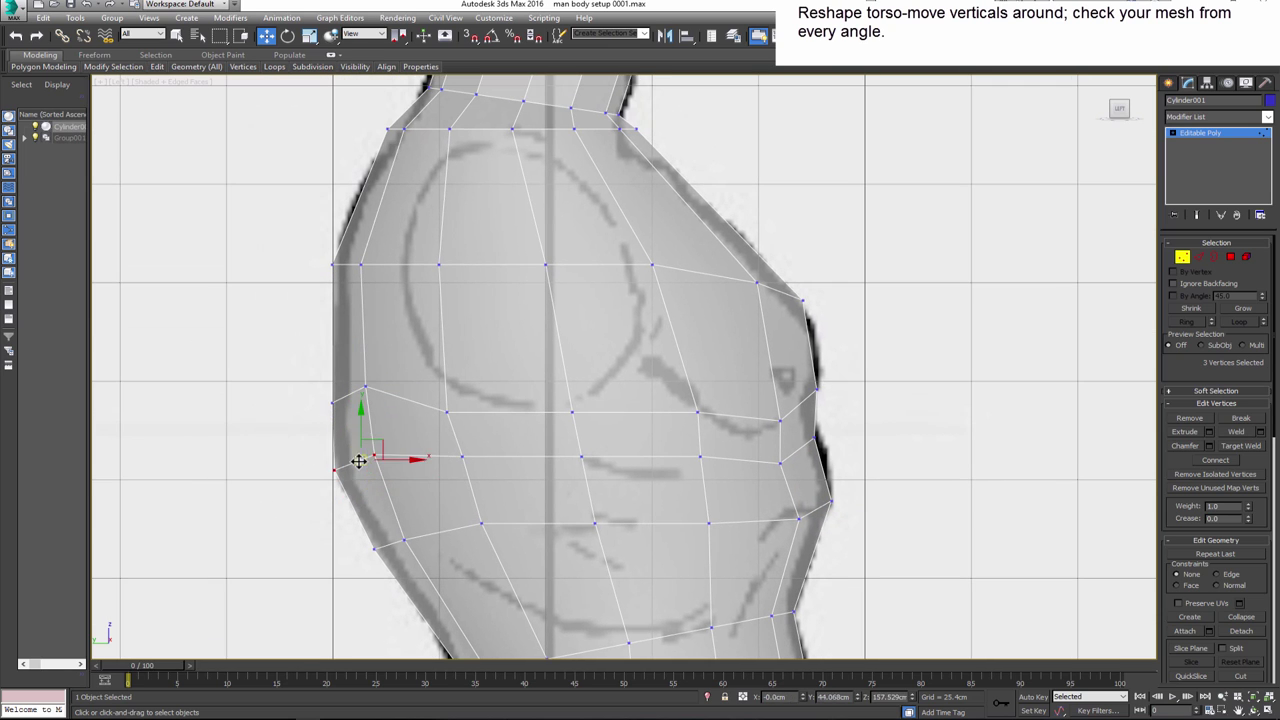
middle_click_drag(712, 407, 714, 443)
left_click(700, 445)
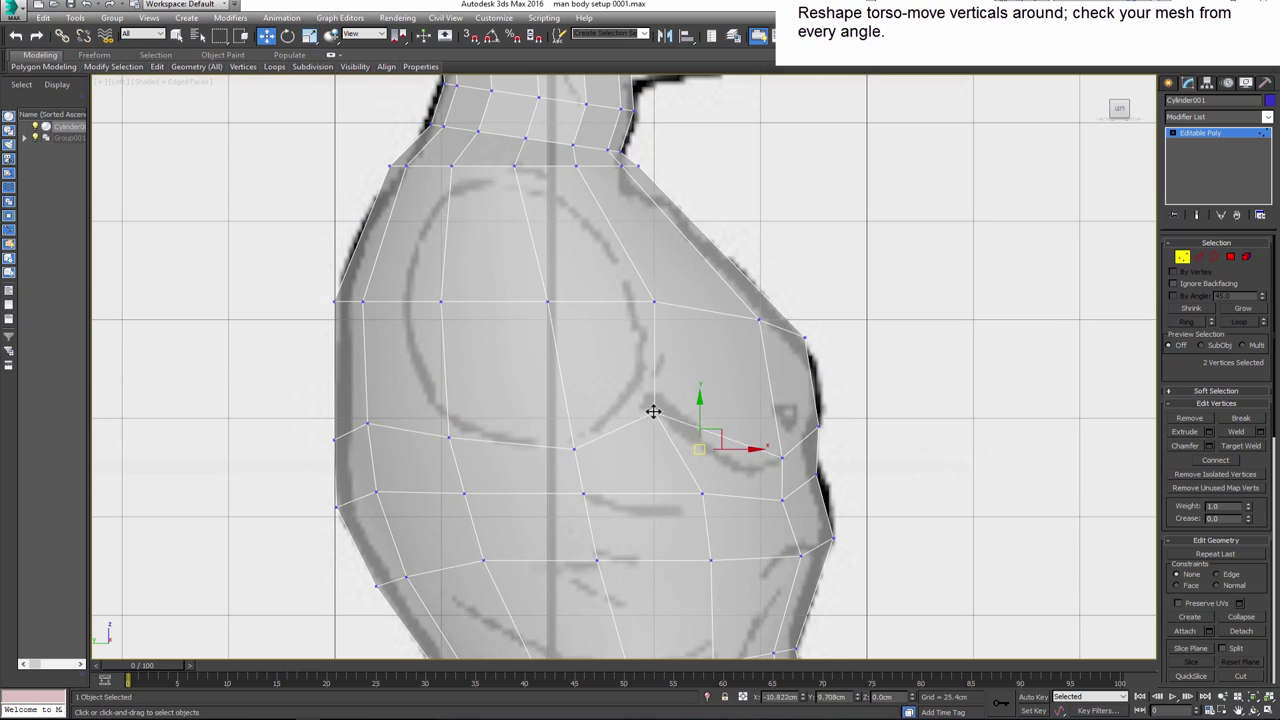
middle_click_drag(651, 409, 617, 446)
- Lower the front neck-base vertices and pull the back shoulder vertex down and outward
left_click(660, 382)
middle_click_drag(617, 362, 623, 397)
left_click(650, 285)
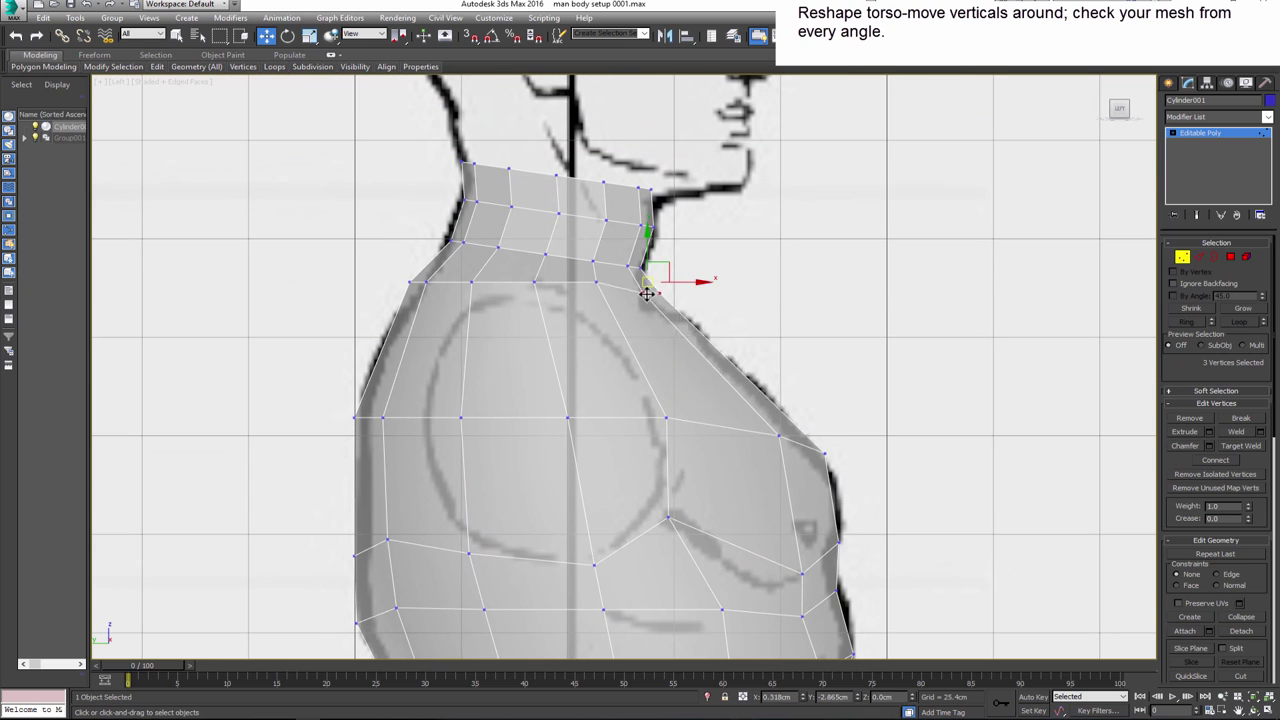
mouse_move(650, 287)
left_mouse_down()
mouse_move(650, 302)
mouse_move(574, 308)
left_mouse_up()
left_click(411, 283)
left_click_drag(411, 283, 401, 303)
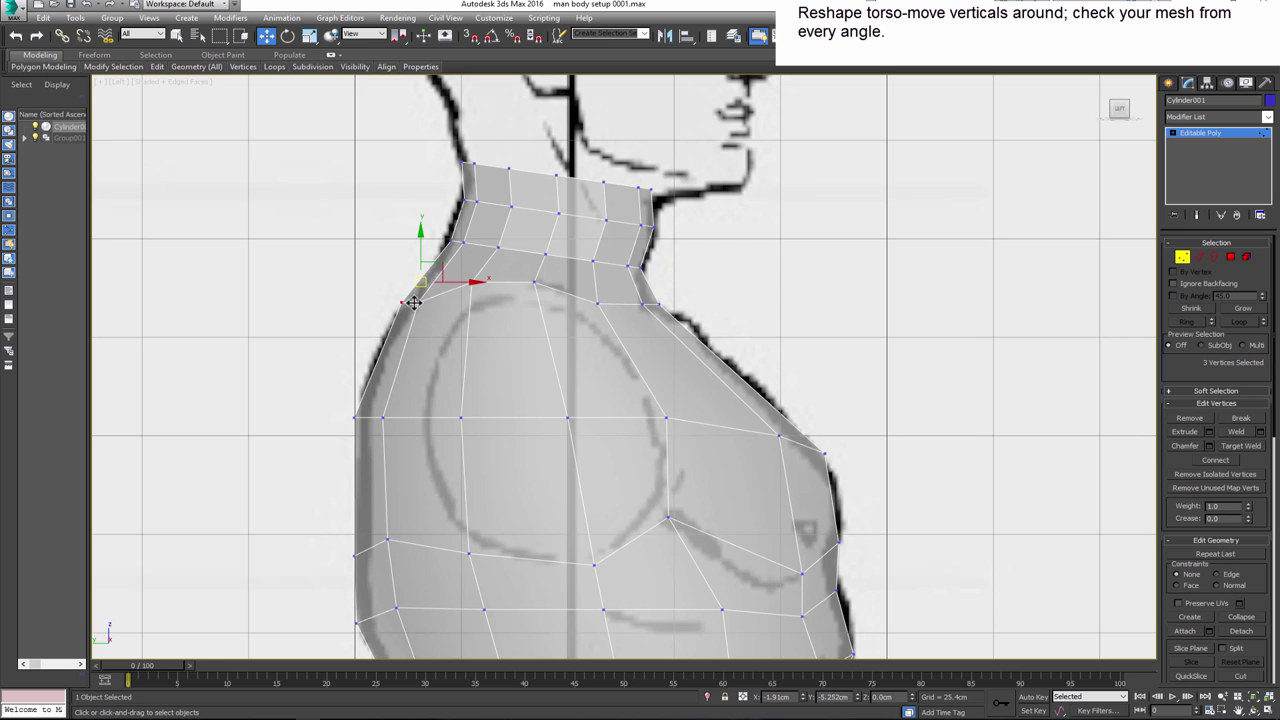
- Reposition the back shoulder-neck and neck-base vertices up, forward and down onto the reference
middle_click_drag(420, 320, 426, 230)
left_click(361, 464)
middle_click_drag(363, 438, 365, 406)
left_click(391, 413)
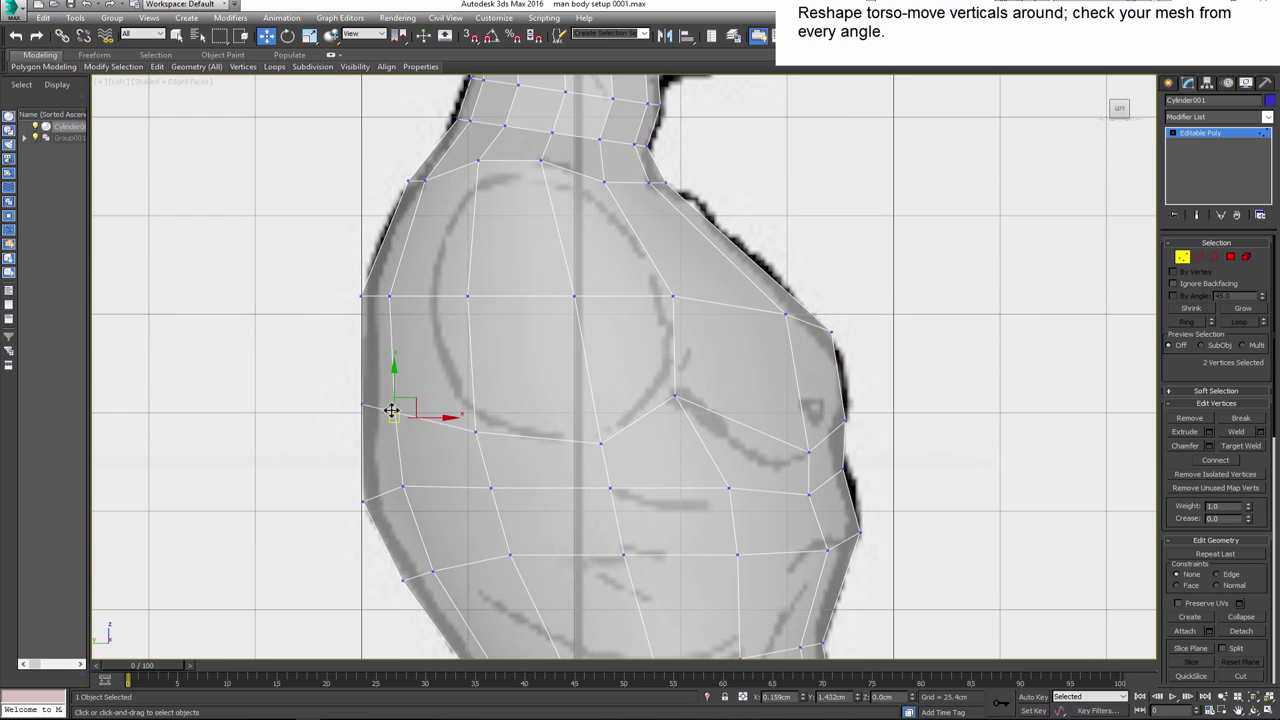
left_click_drag(585, 449, 588, 452)
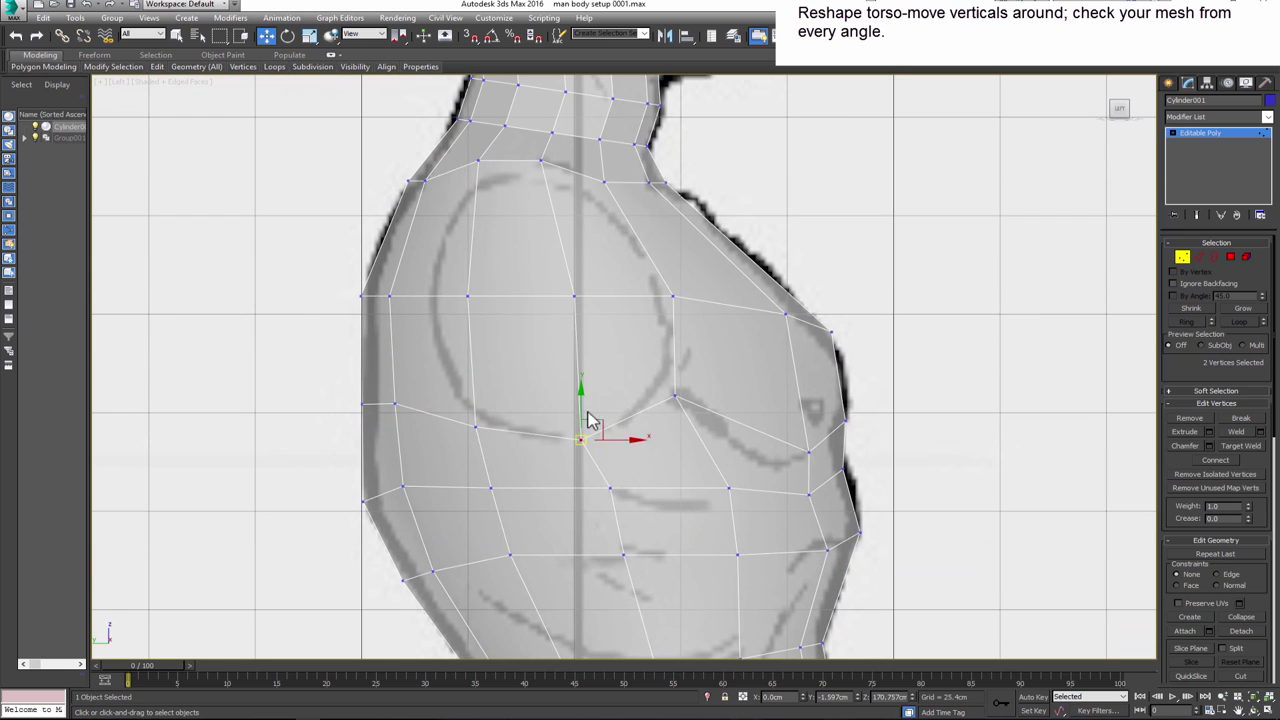
middle_click_drag(590, 425, 580, 380)
middle_click_drag(470, 300, 466, 337)
left_click(486, 287)
middle_click_drag(449, 238, 457, 300)
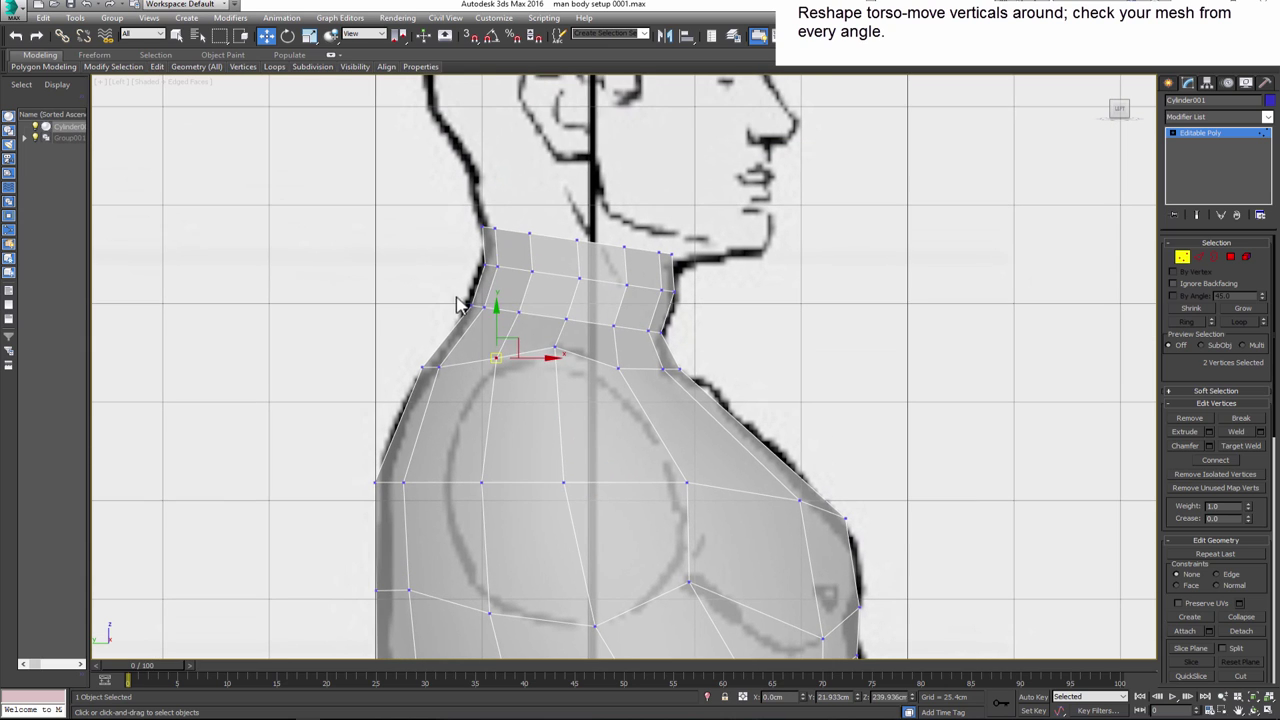
mouse_move(491, 355)
left_mouse_down()
mouse_move(566, 319)
mouse_move(610, 352)
left_mouse_up()
mouse_move(649, 311)
left_mouse_down()
mouse_move(655, 334)
mouse_move(603, 378)
left_mouse_up()
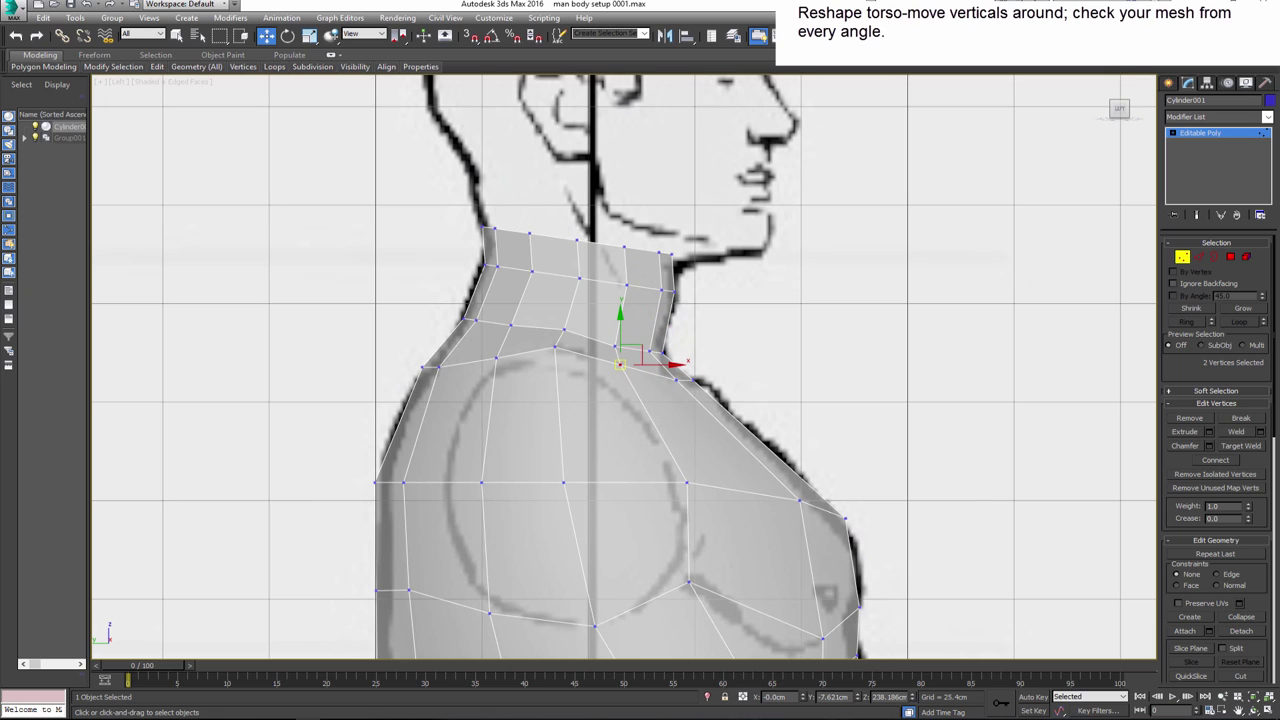
- Move the shoulder-line vertices lower and outward and drop the front neck-base vertex slightly
left_click(552, 350)
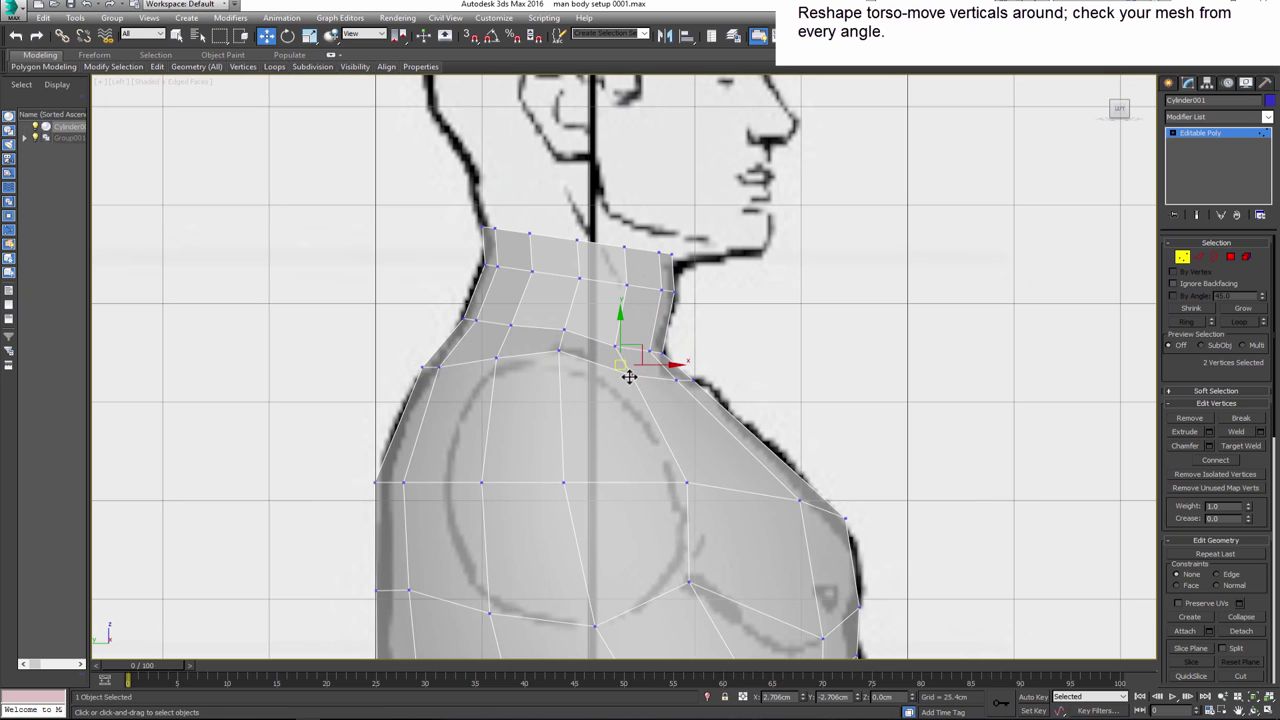
left_click(486, 371)
left_click(423, 371)
left_click_drag(423, 371, 413, 385)
left_click(590, 357)
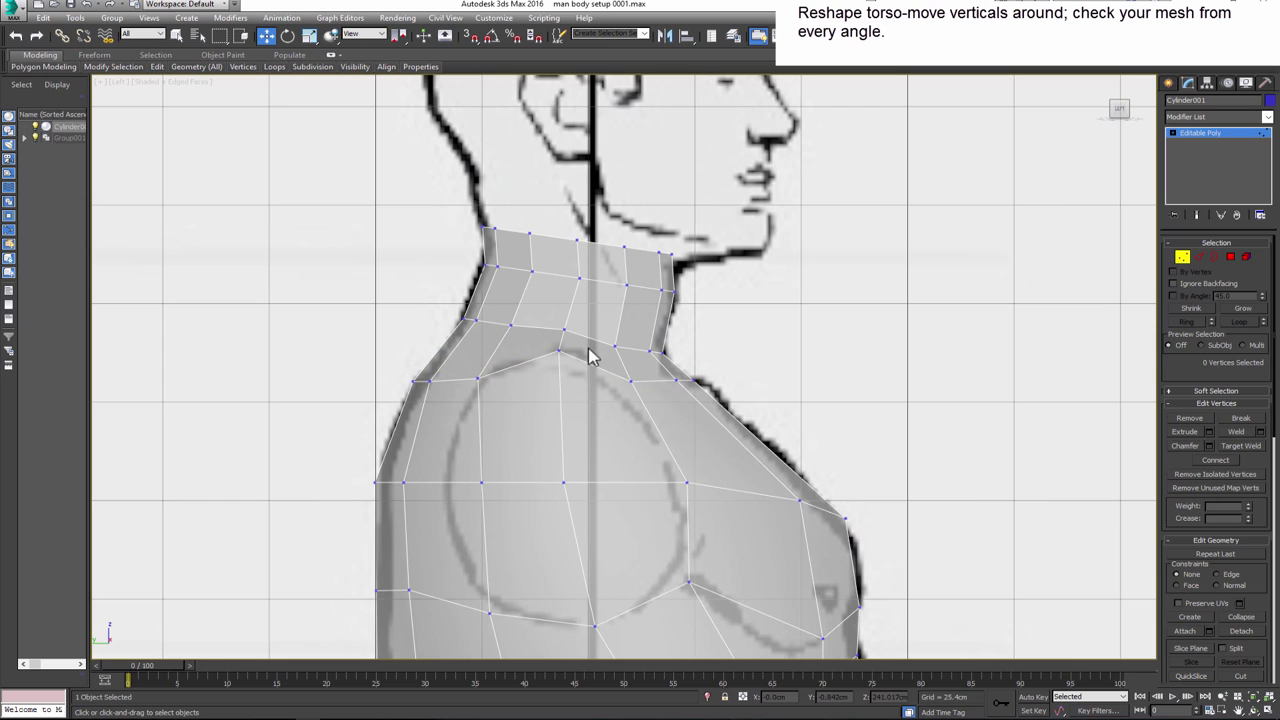
left_click_drag(557, 350, 555, 357)
left_click(655, 388)
- Nudge a front chest vertex back and pick the lower front chest vertices
middle_click_drag(632, 387, 607, 348)
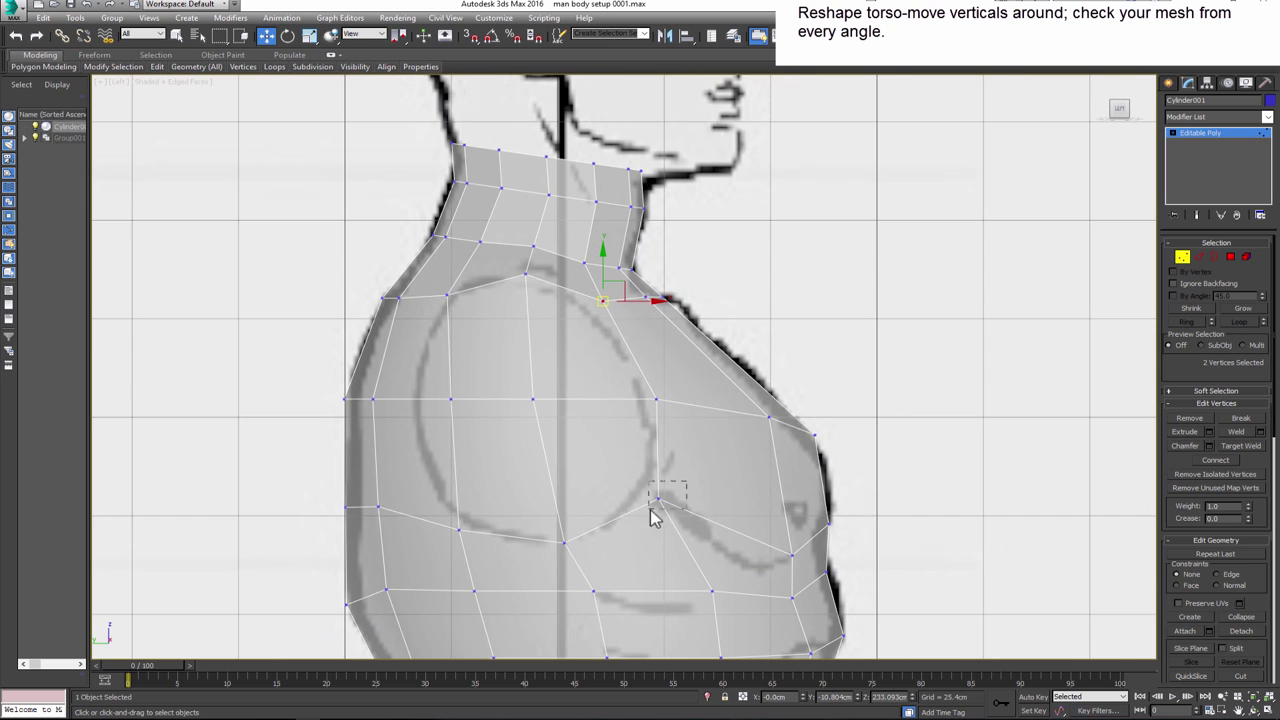
middle_click_drag(657, 514, 587, 410)
left_click_drag(727, 494, 703, 503)
middle_click_drag(703, 540, 693, 486)
left_click(722, 486)
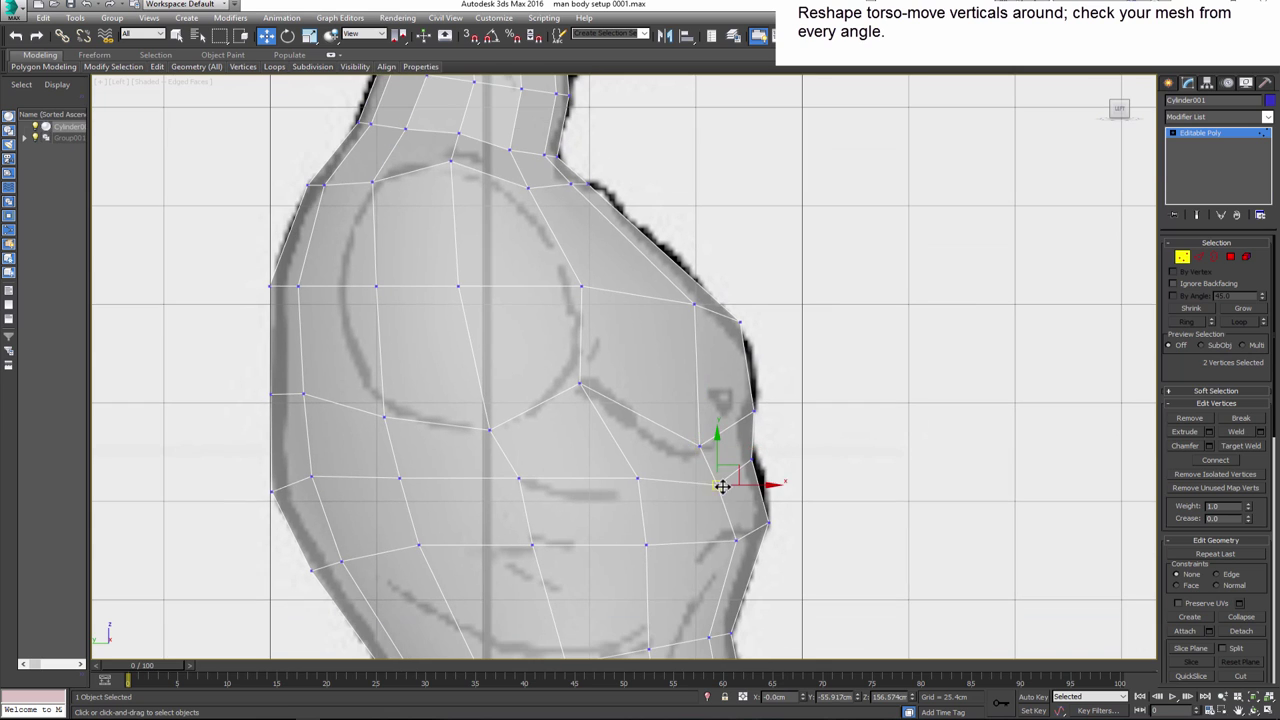
left_click(747, 463)
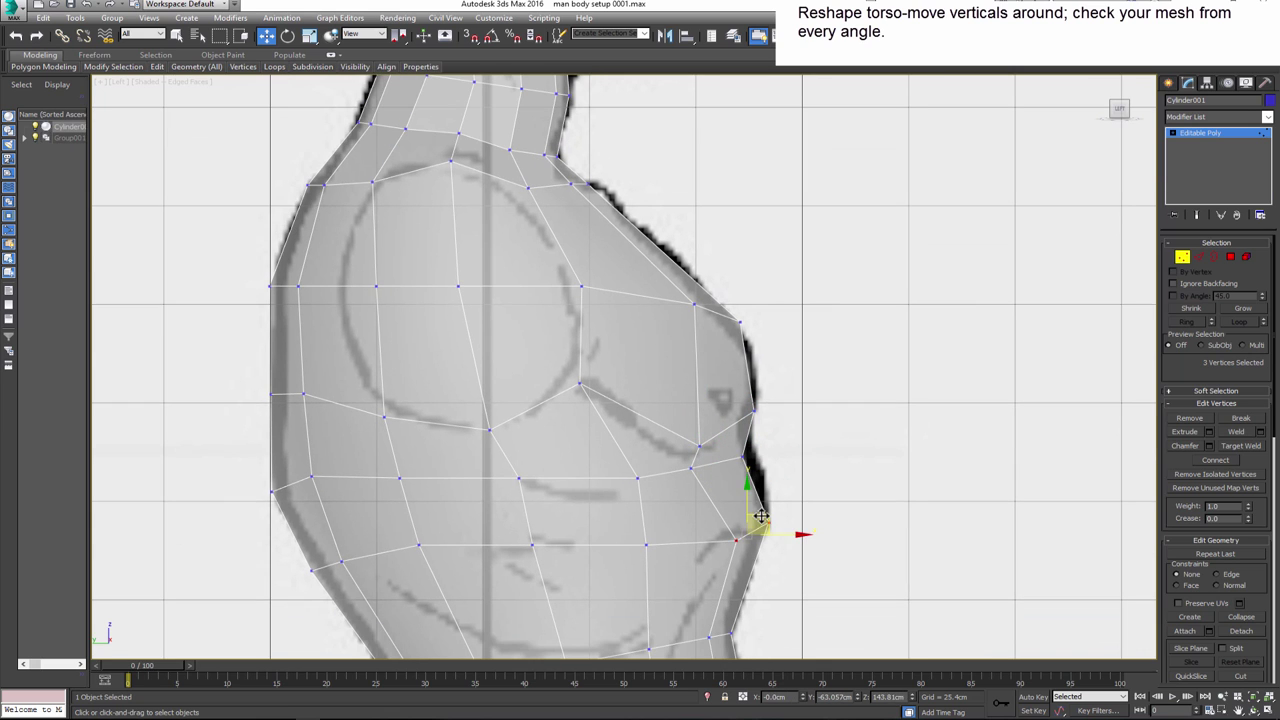
middle_click_drag(761, 516, 751, 506)
- Lower the three vertices of the chest row
left_click(574, 480)
mouse_move(574, 480)
middle_mouse_down()
mouse_move(466, 449)
mouse_move(365, 380)
middle_mouse_up()
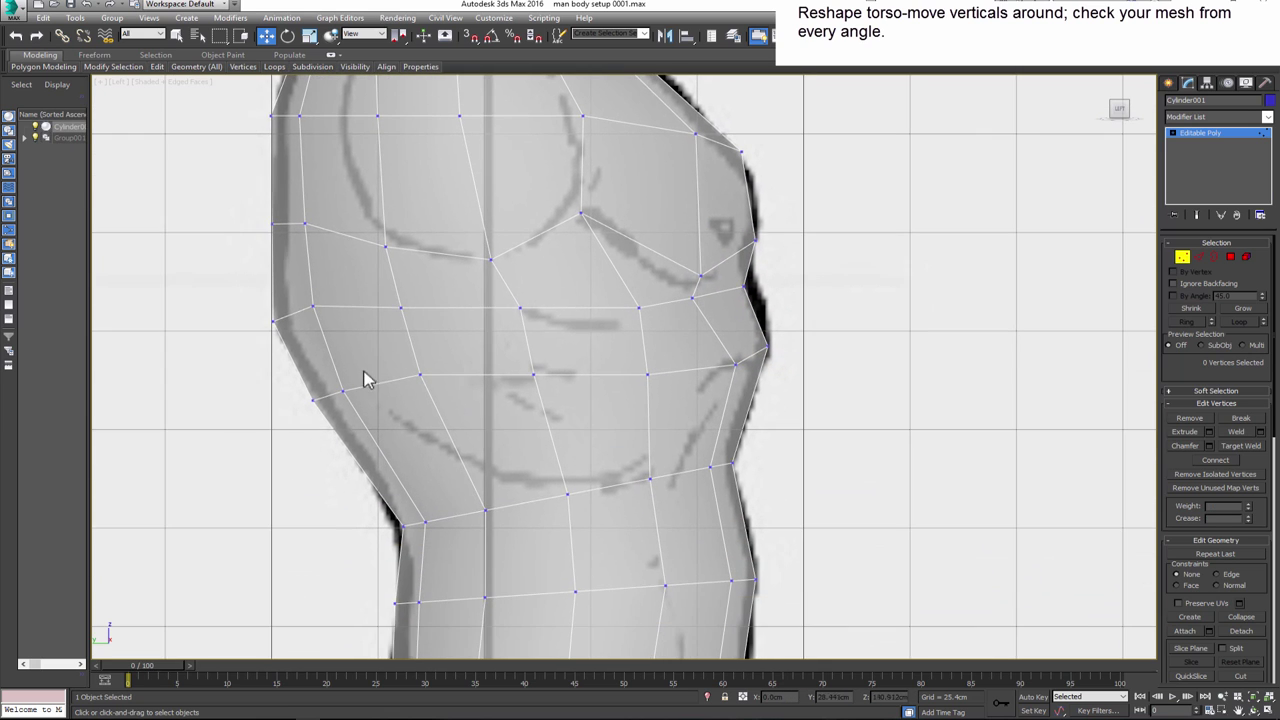
left_click_drag(342, 392, 350, 401)
left_click_drag(420, 375, 428, 392)
mouse_move(533, 376)
left_mouse_down()
mouse_move(537, 389)
mouse_move(511, 391)
left_mouse_up()
- Select the lower-torso, front hip and back-edge vertices along the hip outline
scroll(560, 400, "down", 2)
scroll(563, 403, "down", 2)
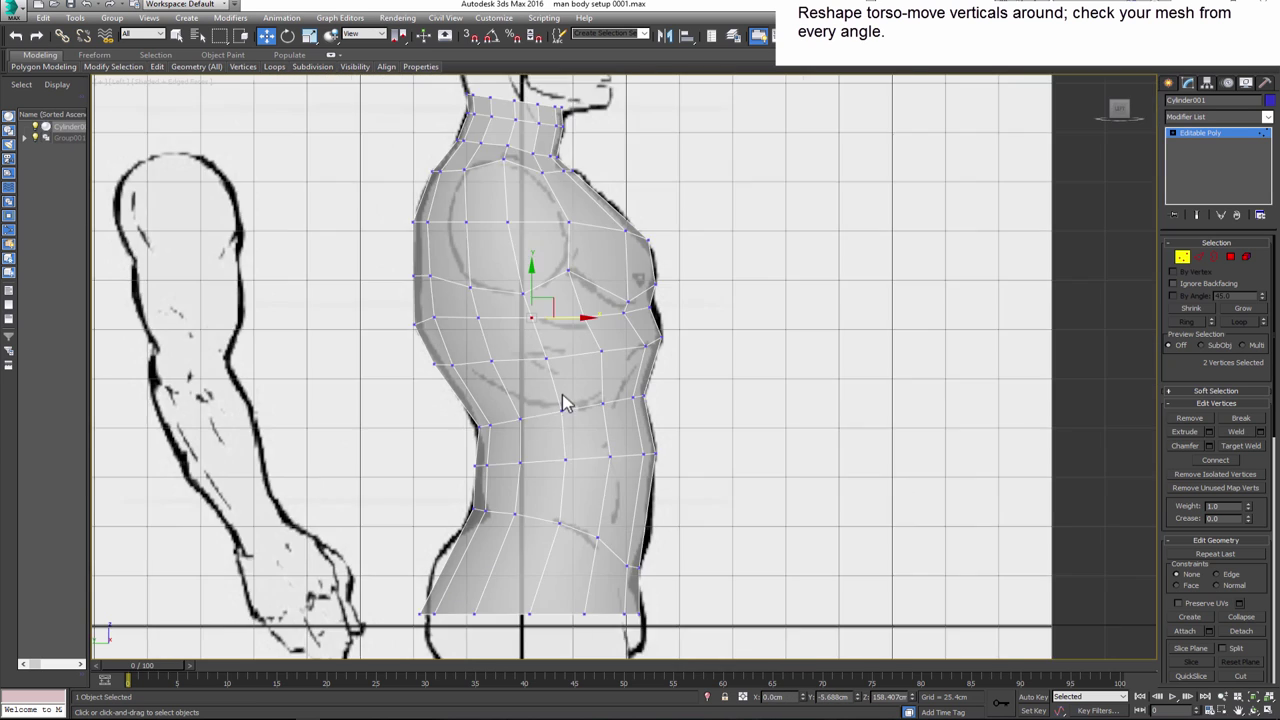
middle_click_drag(563, 403, 561, 304)
scroll(609, 443, "up", 2)
left_click(588, 437)
left_click(648, 484)
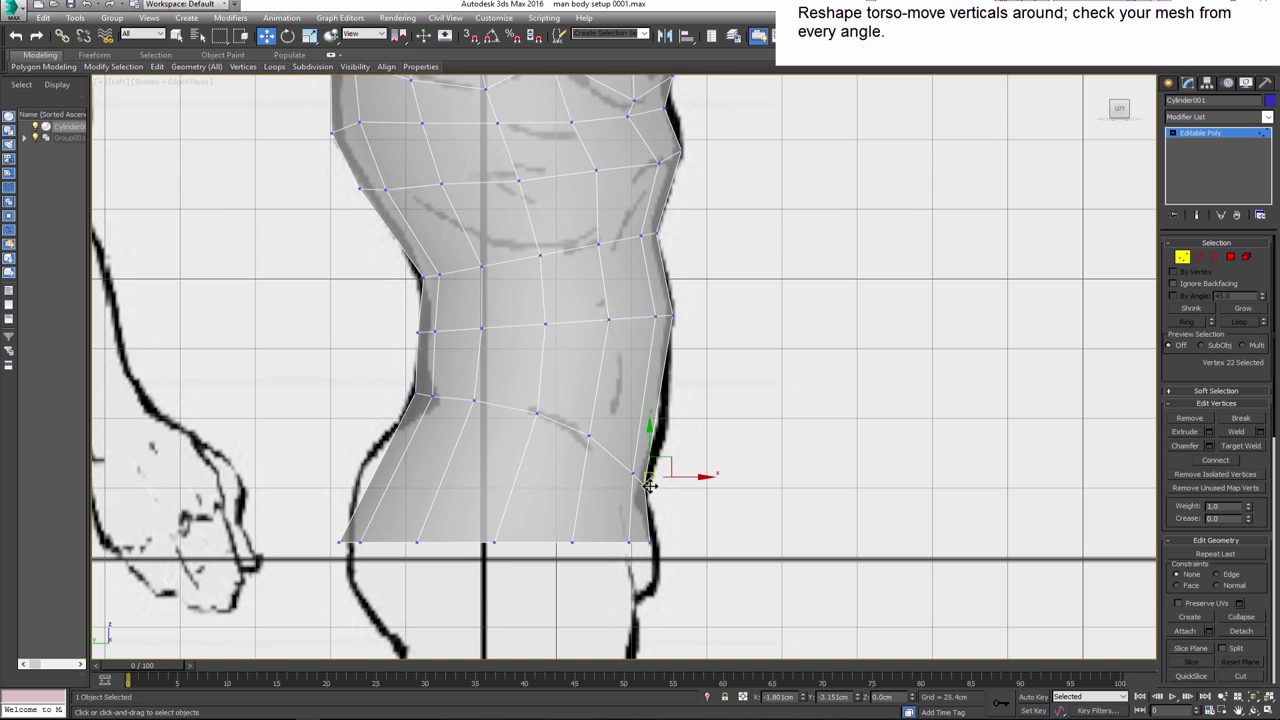
left_click(430, 397)
scroll(423, 428, "down", 3)
- In the Front view, lower the left and right side chest vertices
key("f")
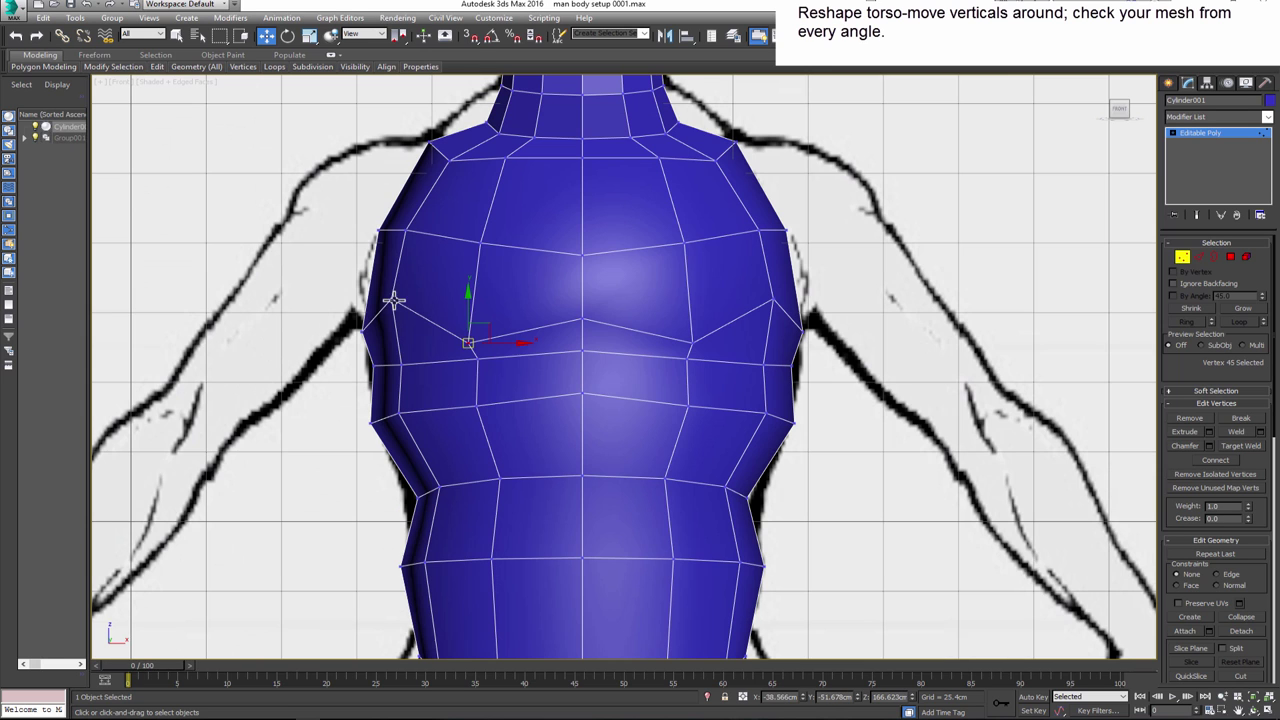
left_click(390, 298)
left_click_drag(389, 314, 382, 339)
left_click_drag(774, 279, 772, 313)
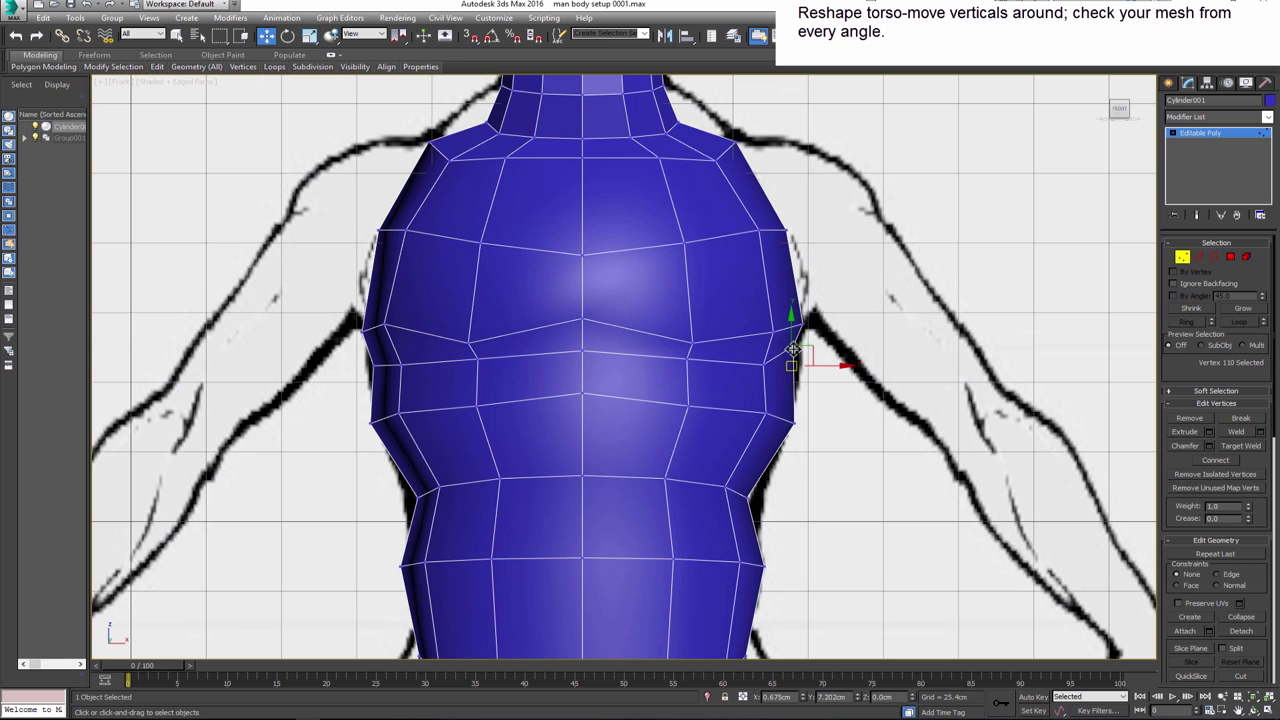
- Select the left half's polygons and delete them
scroll(537, 262, "down", 5)
key("4")
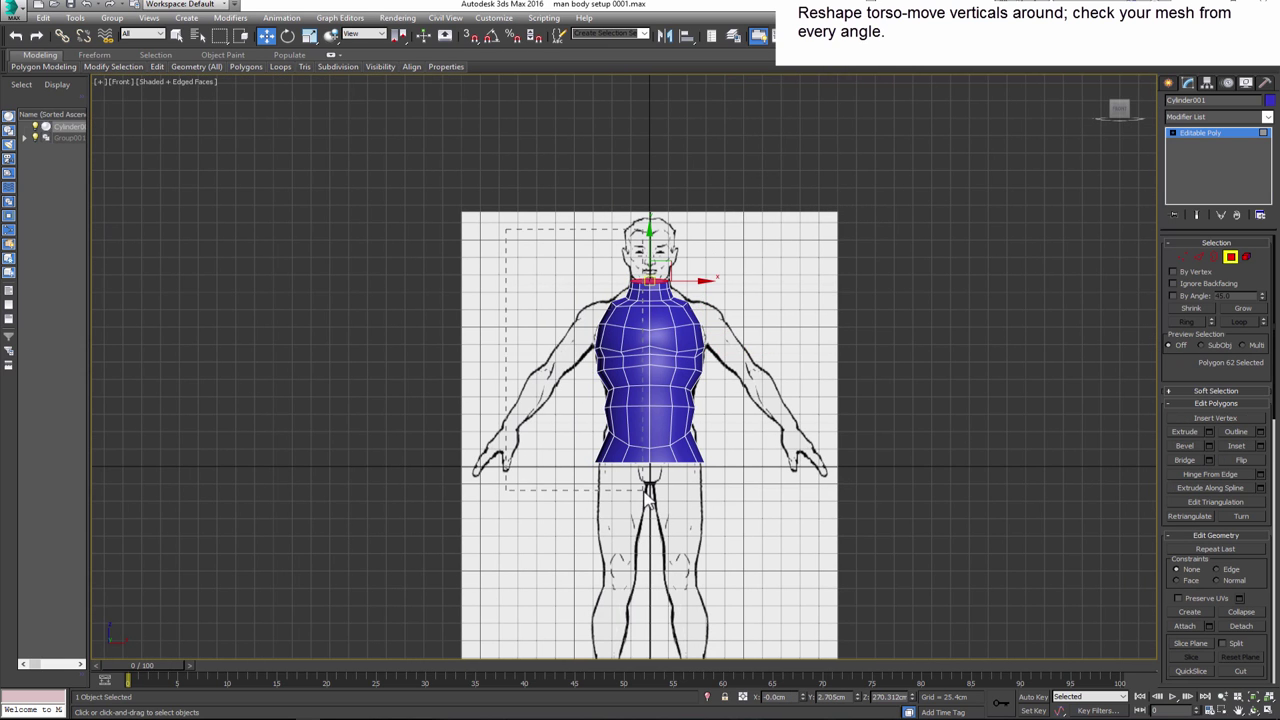
left_click_drag(647, 490, 648, 488)
key("Delete")
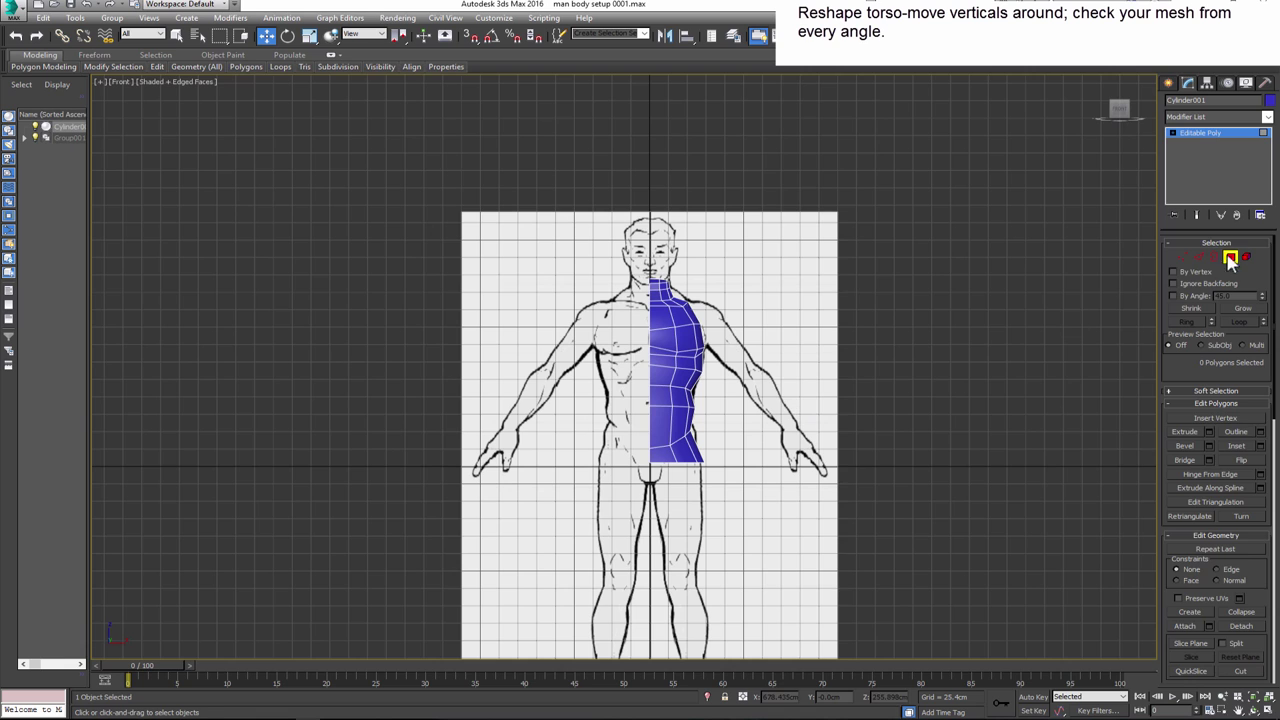
- Add a Symmetry modifier to mirror the remaining half
key("w")
left_click(1267, 116)
scroll(1272, 175, "down", 3)
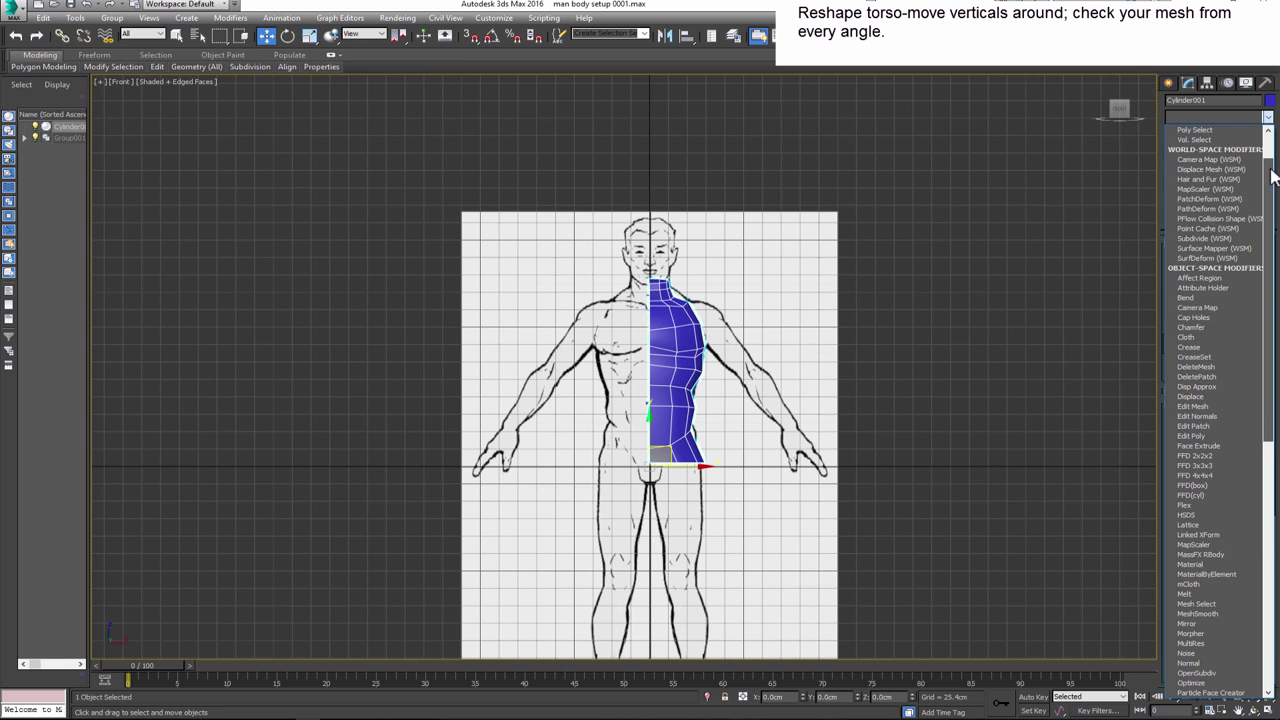
scroll(1272, 175, "down", 5)
left_click(1219, 503)
- Return to Editable Poly vertex level with the mirrored result shown
middle_click_drag(811, 355, 816, 357)
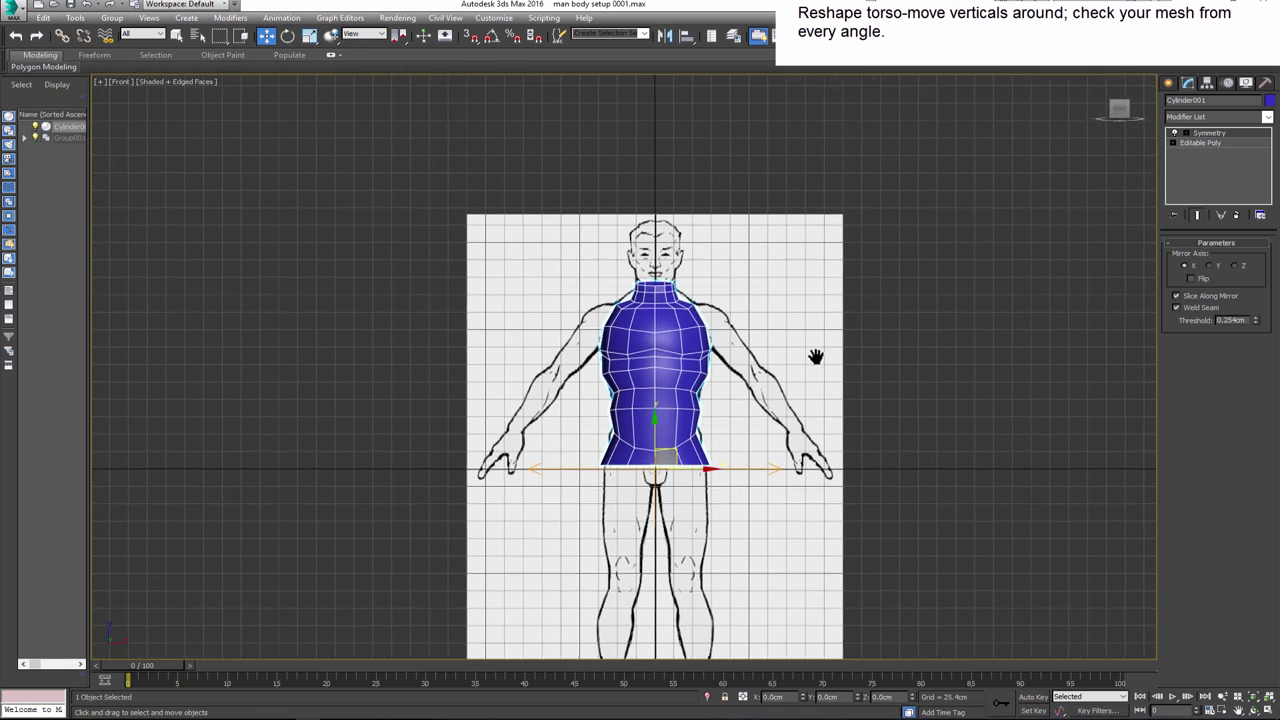
scroll(708, 336, "up", 3)
left_click(1200, 142)
left_click(1182, 256)
left_click(1197, 214)
left_click(749, 394)
- Select the shoulder and neck-base vertices in the Front view
scroll(708, 318, "up", 3)
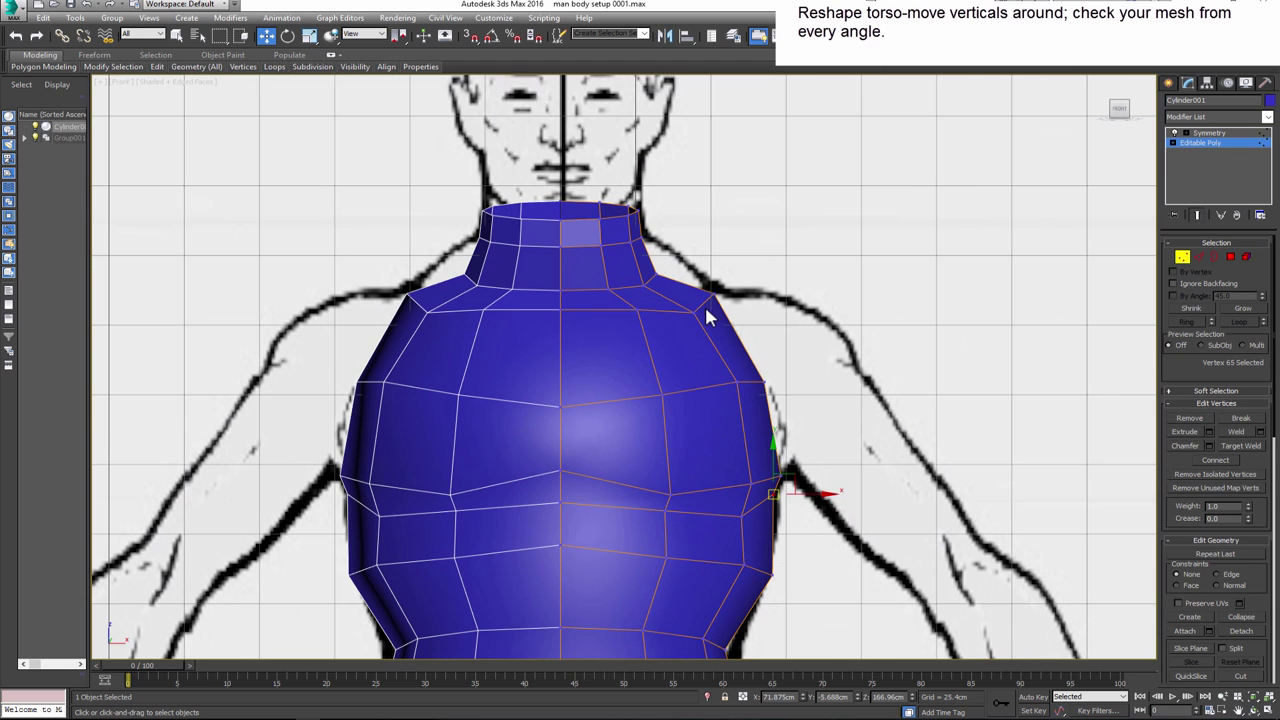
left_click(690, 292)
mouse_move(663, 290)
left_mouse_down()
mouse_move(640, 270)
mouse_move(661, 283)
left_mouse_up()
scroll(564, 282, "down", 3)
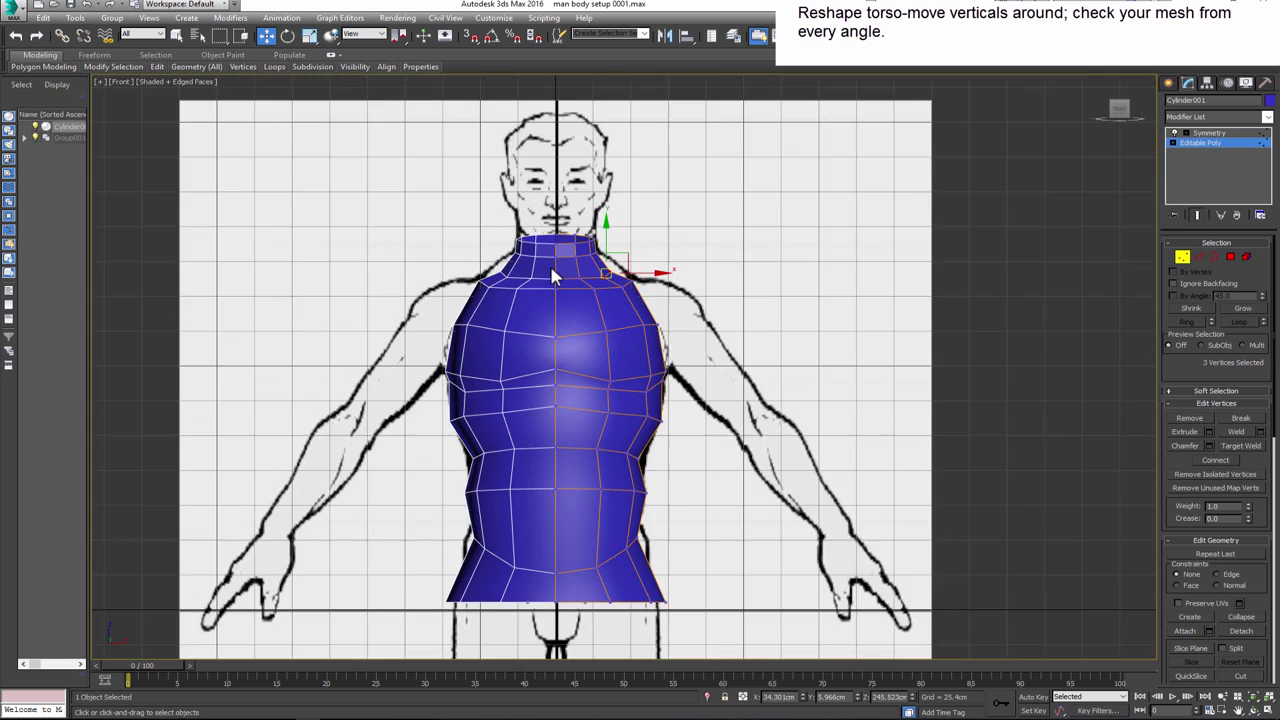
- Pull the bottom hem centre down into a point and flatten the hem sides
middle_click_drag(549, 262, 580, 337)
scroll(580, 377, "up", 2)
left_click(580, 480)
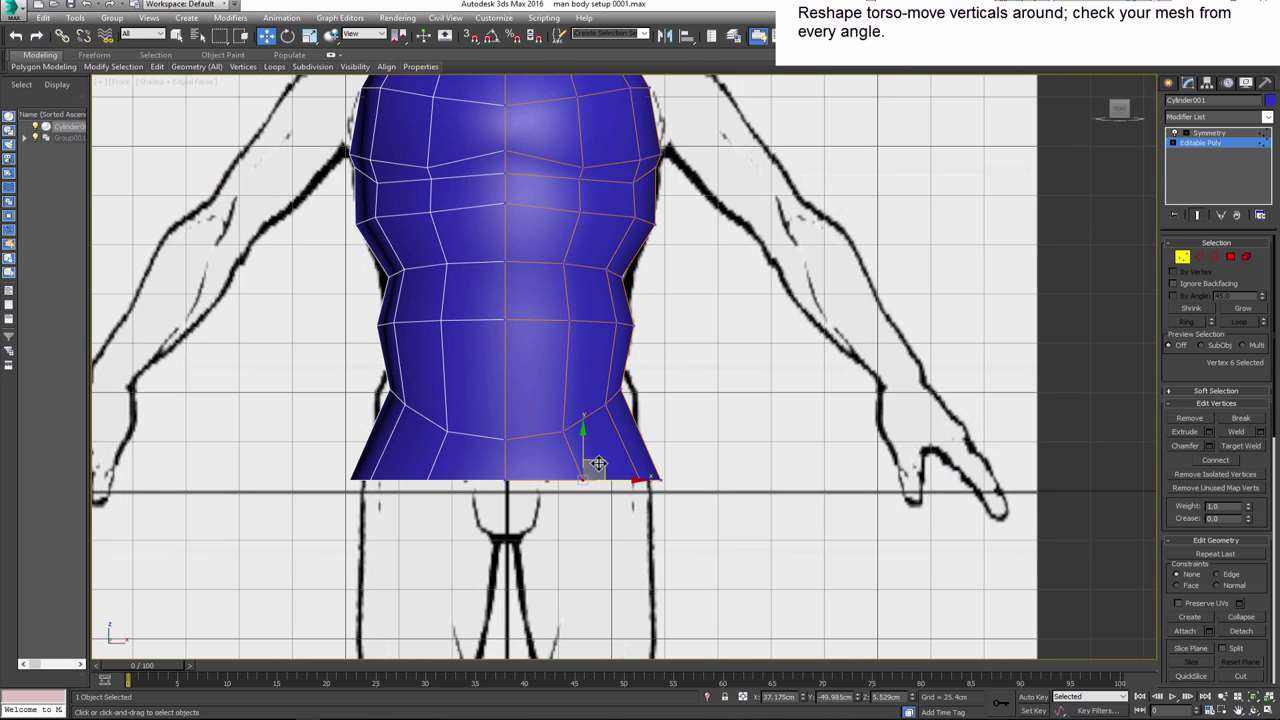
left_click_drag(580, 480, 580, 505)
left_click(505, 480)
left_click_drag(505, 480, 505, 484)
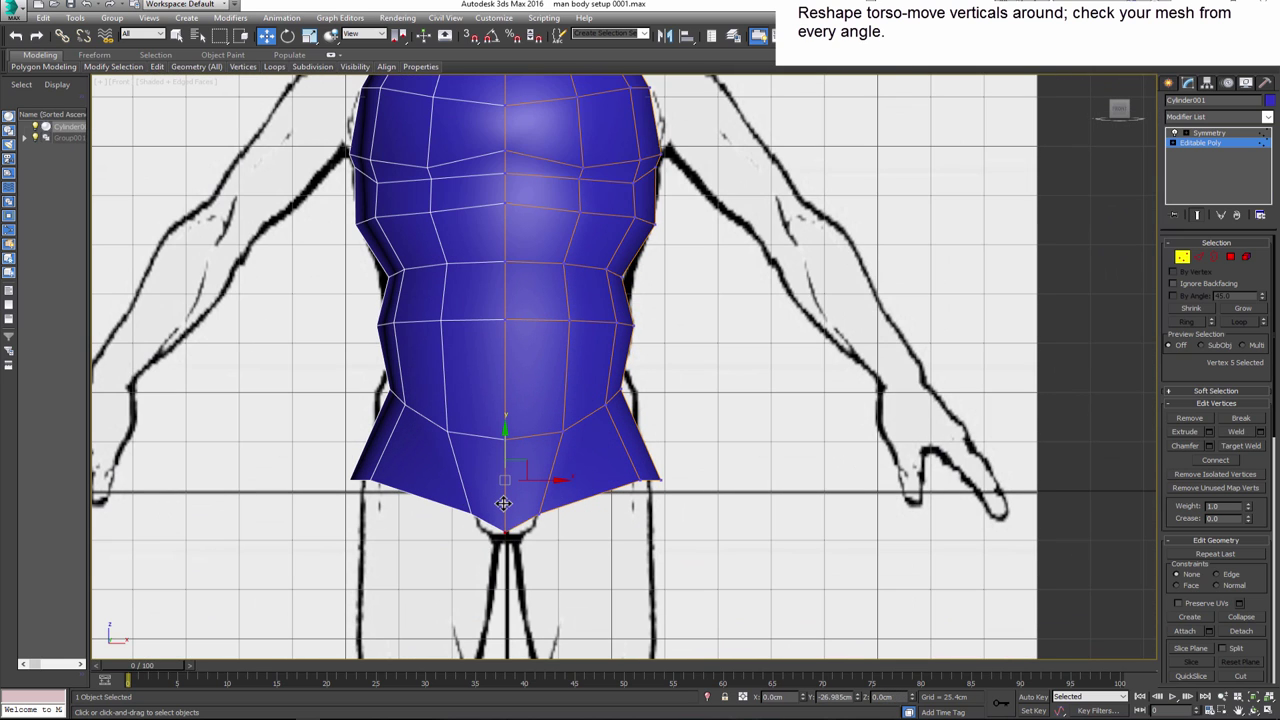
left_click(537, 522, "ctrl")
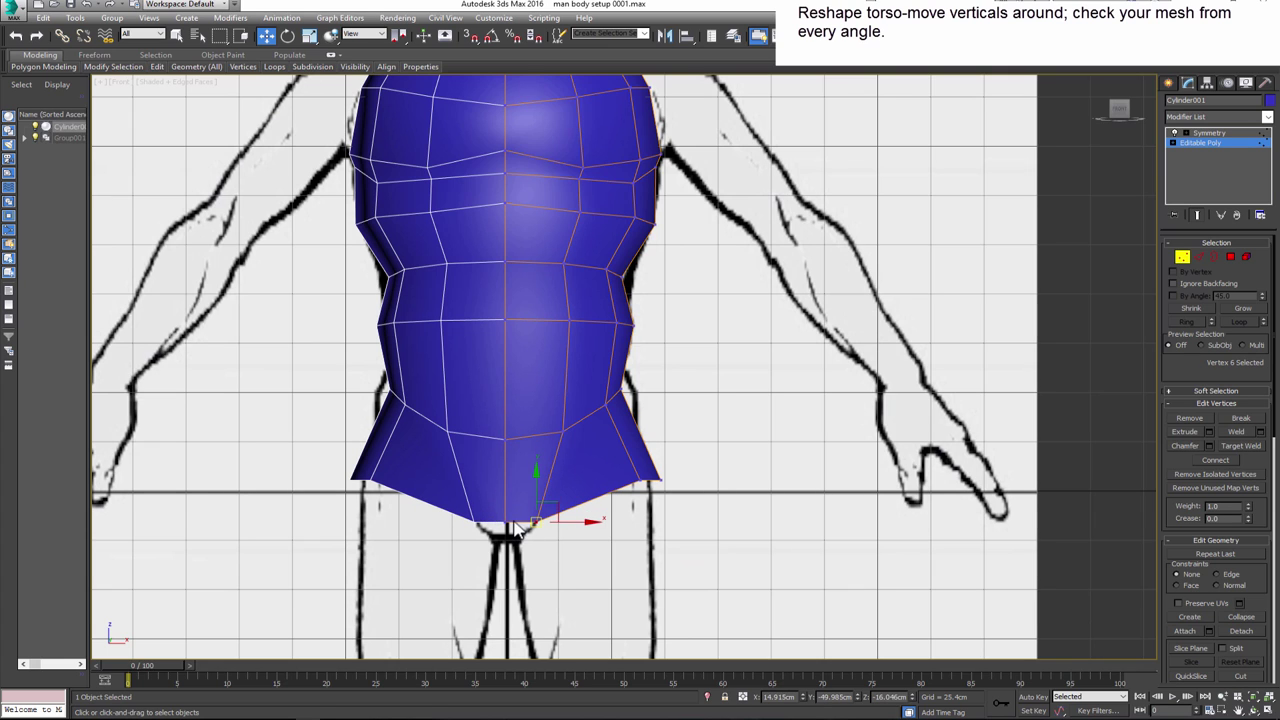
left_click_drag(504, 520, 520, 488)
left_click_drag(556, 535, 600, 466)
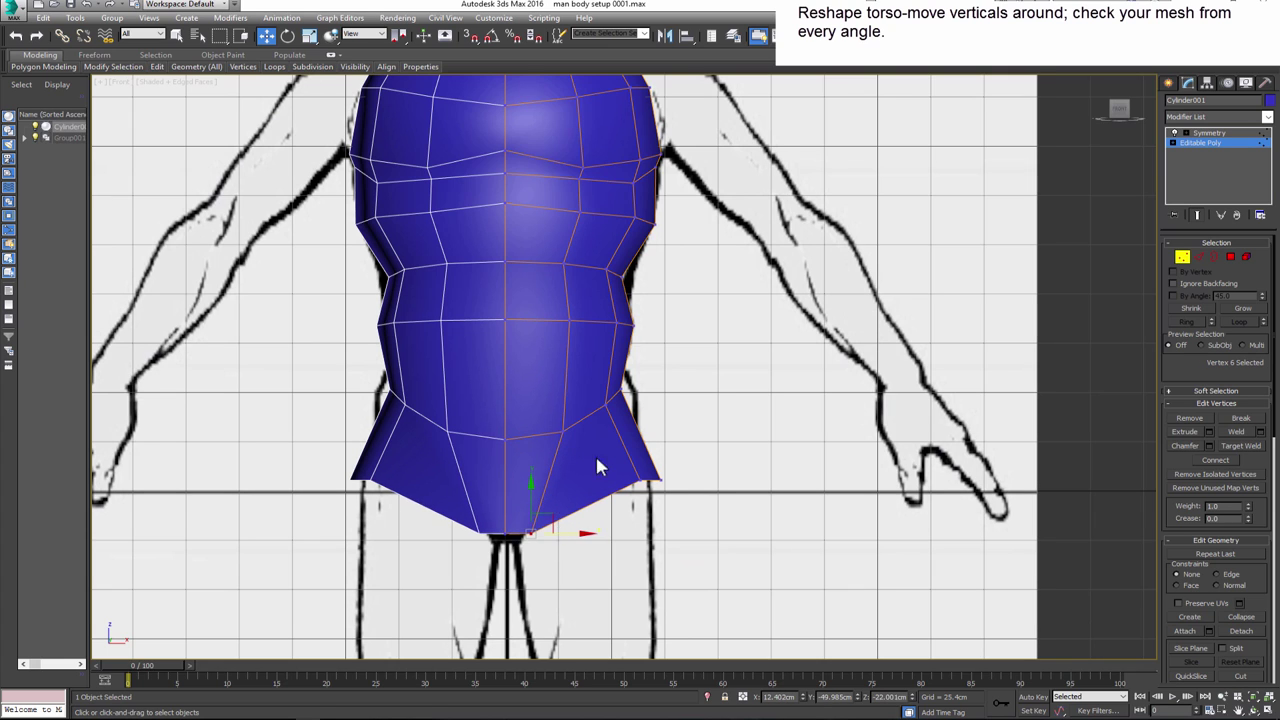
- Move the shoulder vertex onto the front reference outline
scroll(600, 466, "down", 2)
scroll(620, 445, "down", 2)
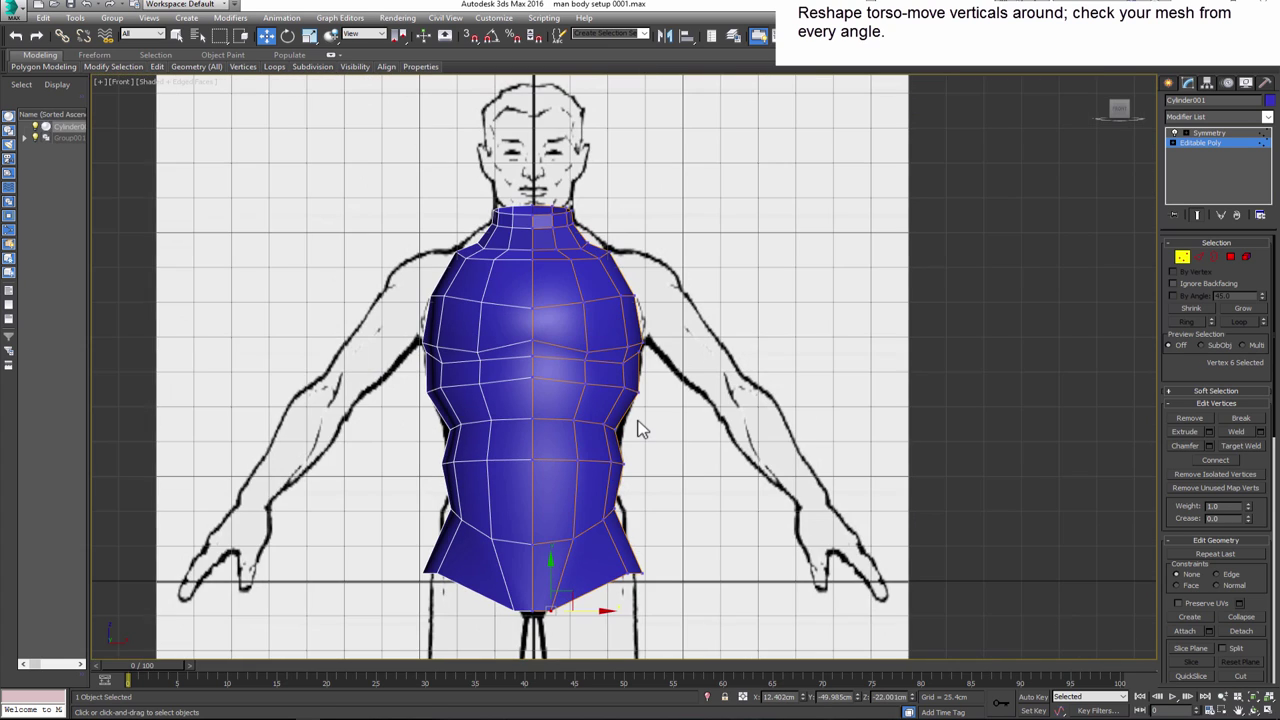
left_click(617, 250)
scroll(636, 336, "up", 2)
scroll(813, 296, "down", 2)
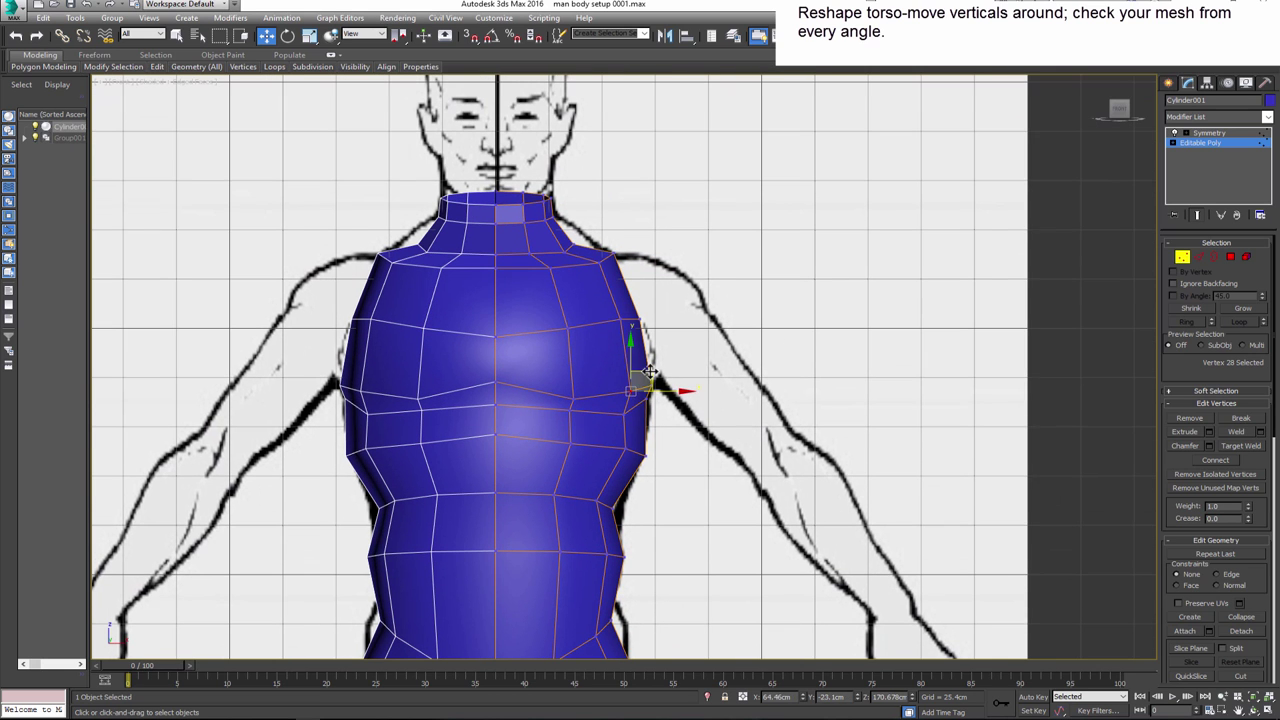
left_click_drag(640, 368, 634, 306)
scroll(637, 318, "up", 1)
scroll(638, 318, "up", 2)
left_click(626, 287)
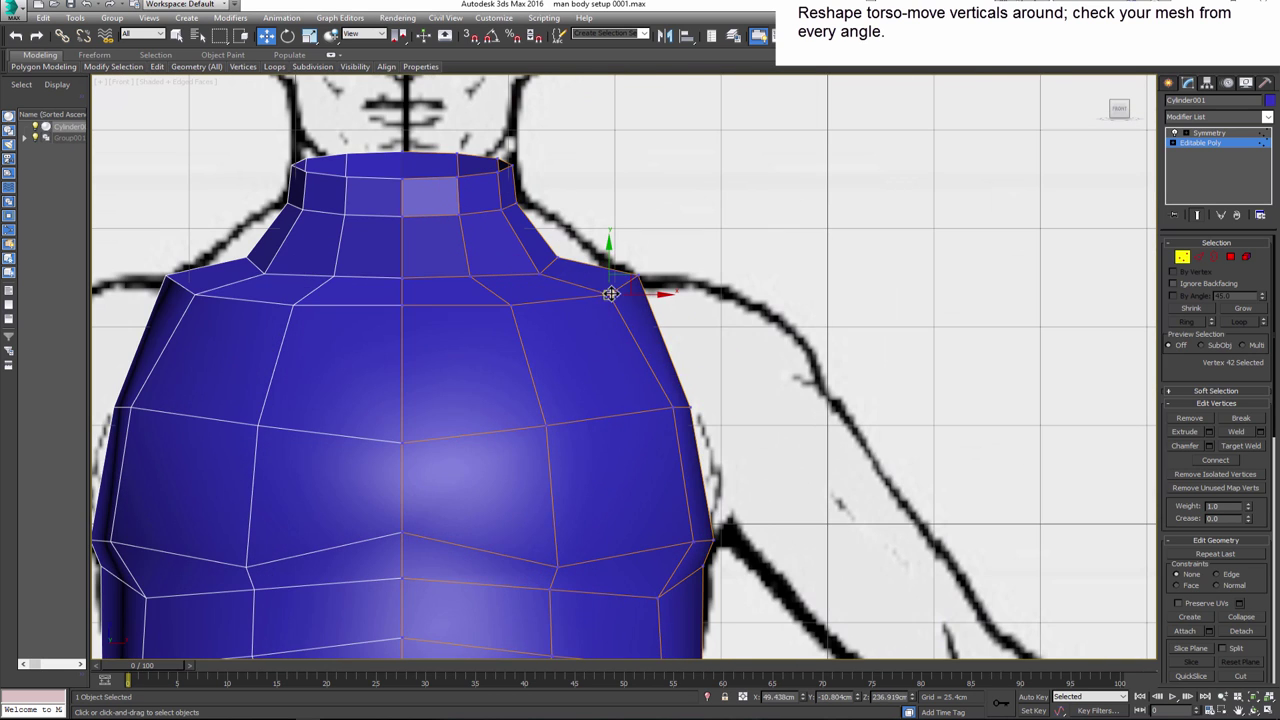
- Turn on See-Through (Alt+X) and select the chest-side and waist-side vertices
key("alt+x")
middle_click_drag(624, 289, 594, 159)
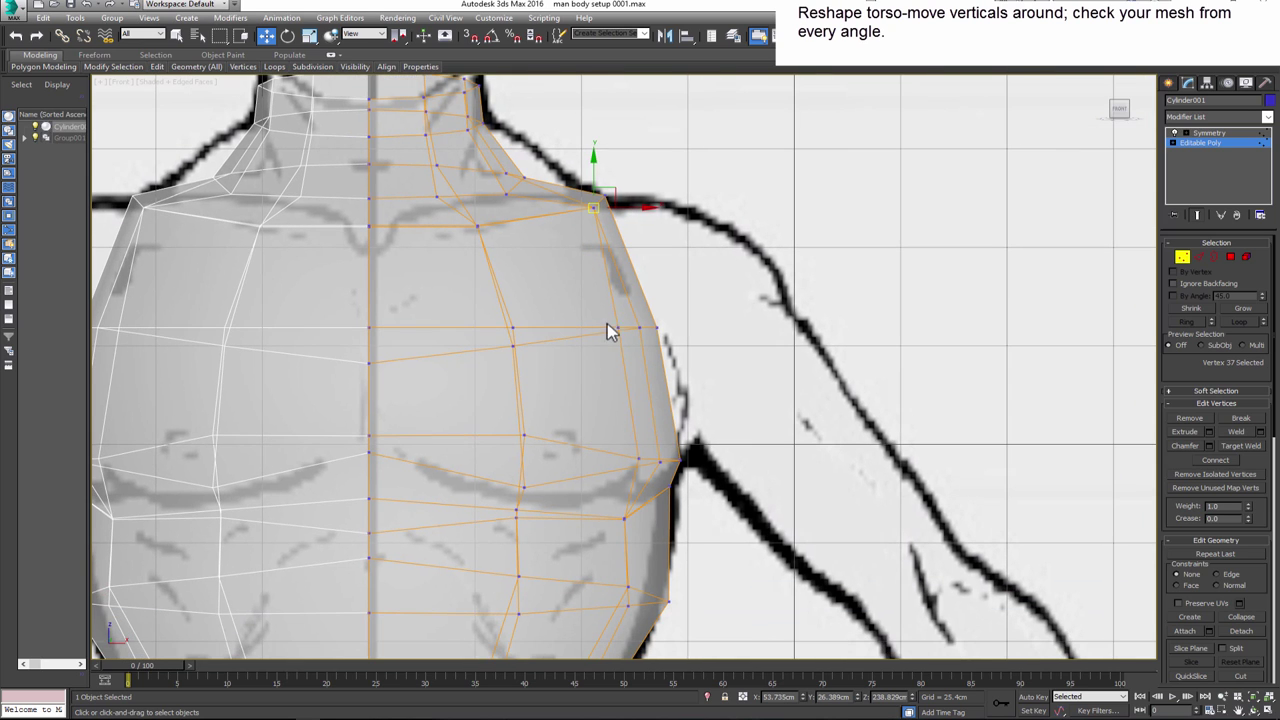
left_click(634, 329)
scroll(597, 385, "up", 2)
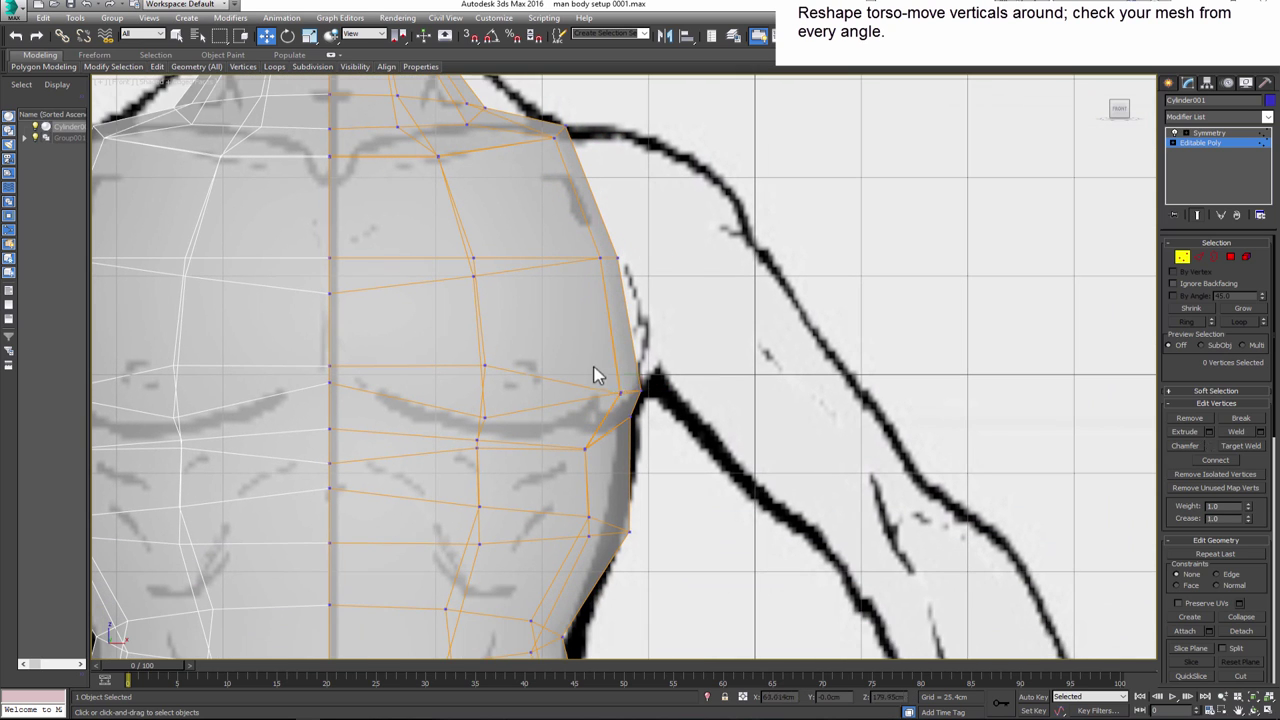
middle_click_drag(586, 449, 590, 355)
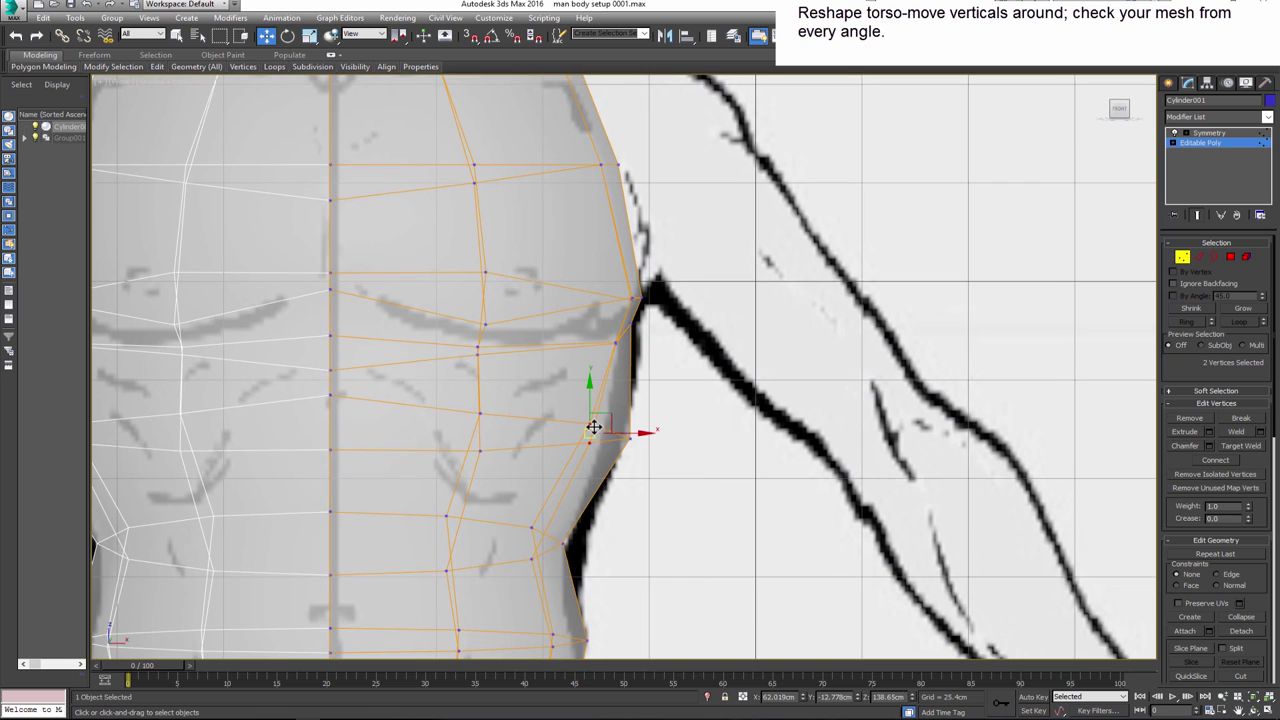
left_click(645, 447)
middle_click_drag(652, 437, 652, 379)
left_click_drag(546, 504, 580, 440)
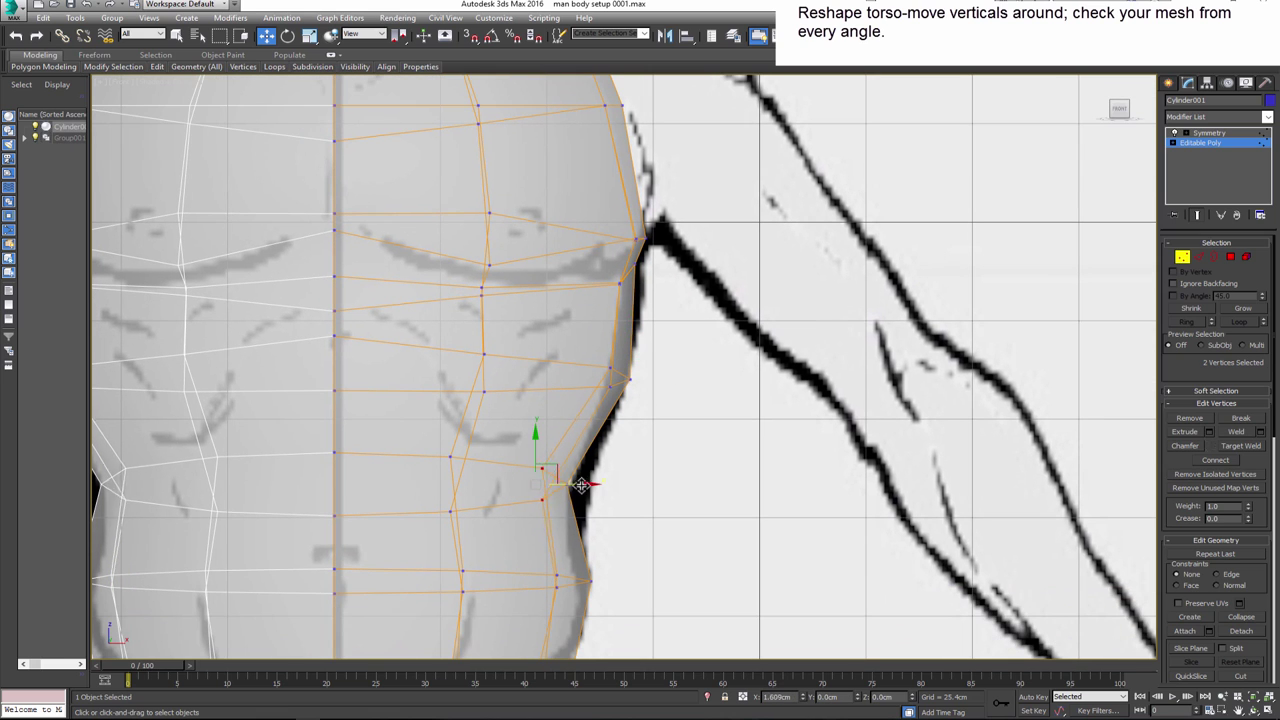
- Shift the shoulder vertex slightly inward, then switch to the Left view
middle_click_drag(616, 463, 616, 300)
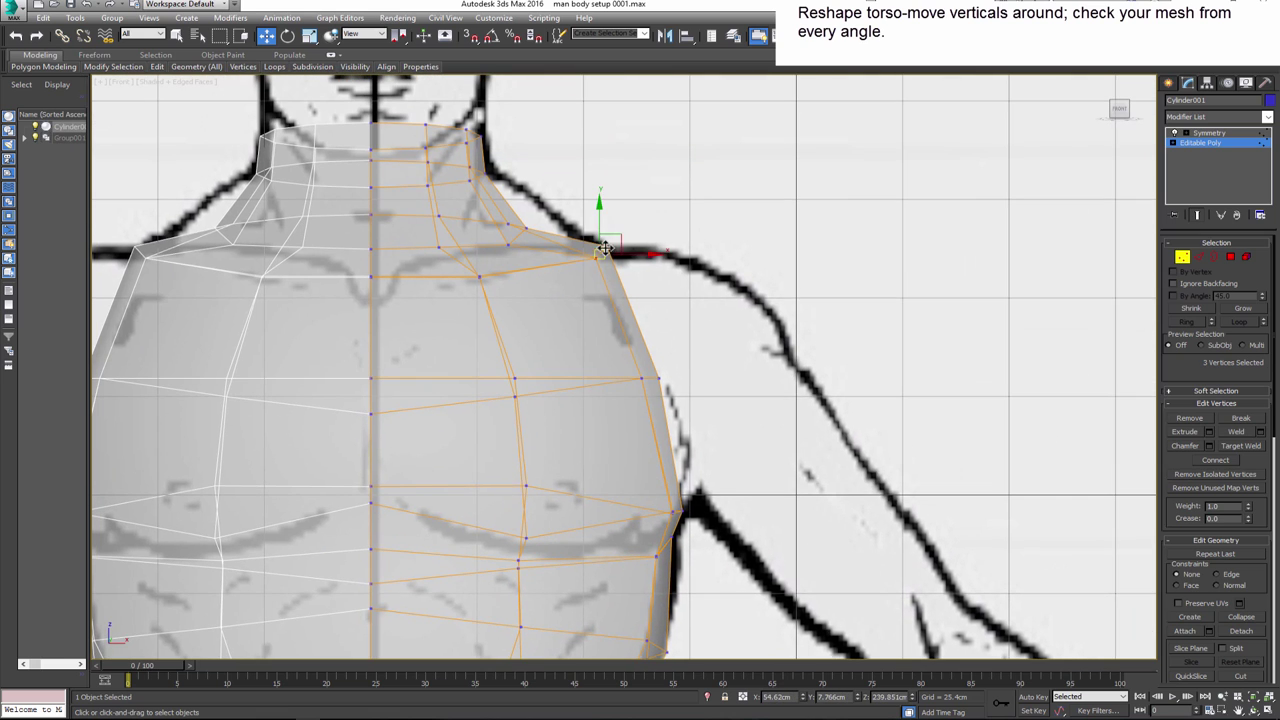
left_click_drag(605, 247, 590, 247)
left_click(622, 346)
mouse_move(671, 366)
middle_mouse_down()
mouse_move(640, 338)
mouse_move(648, 422)
middle_mouse_up()
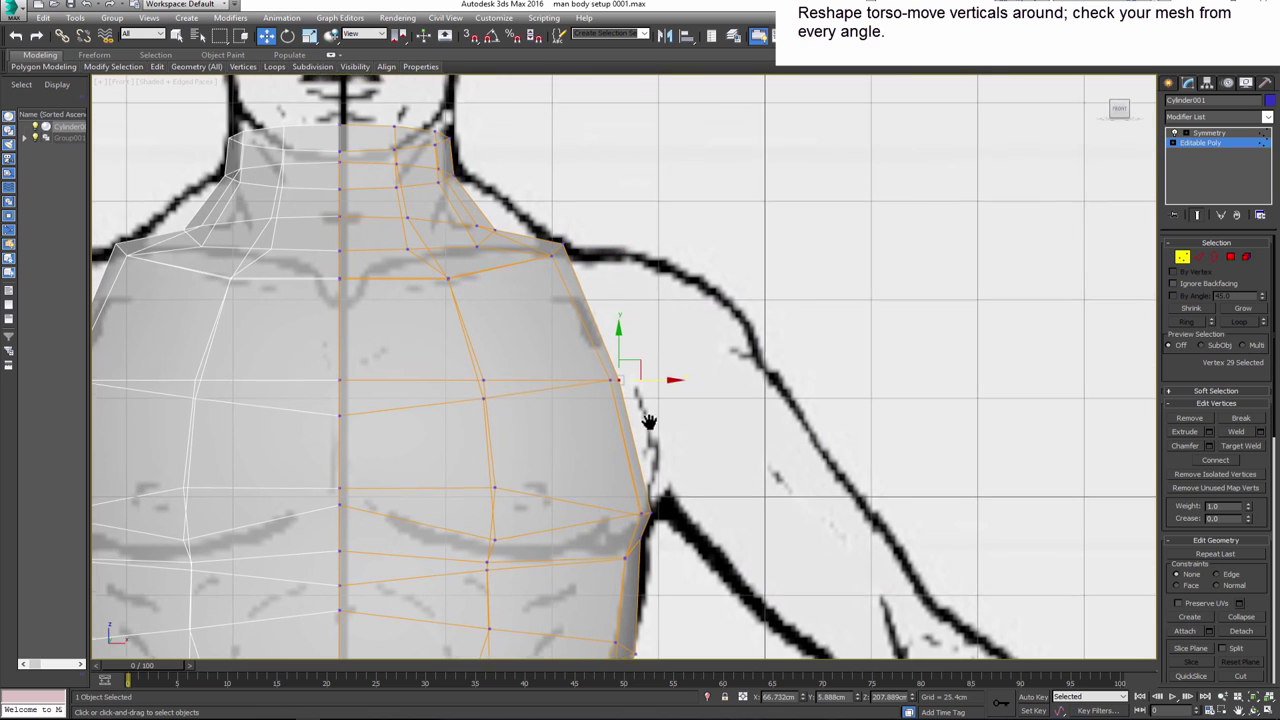
scroll(648, 422, "down", 5)
key("l")
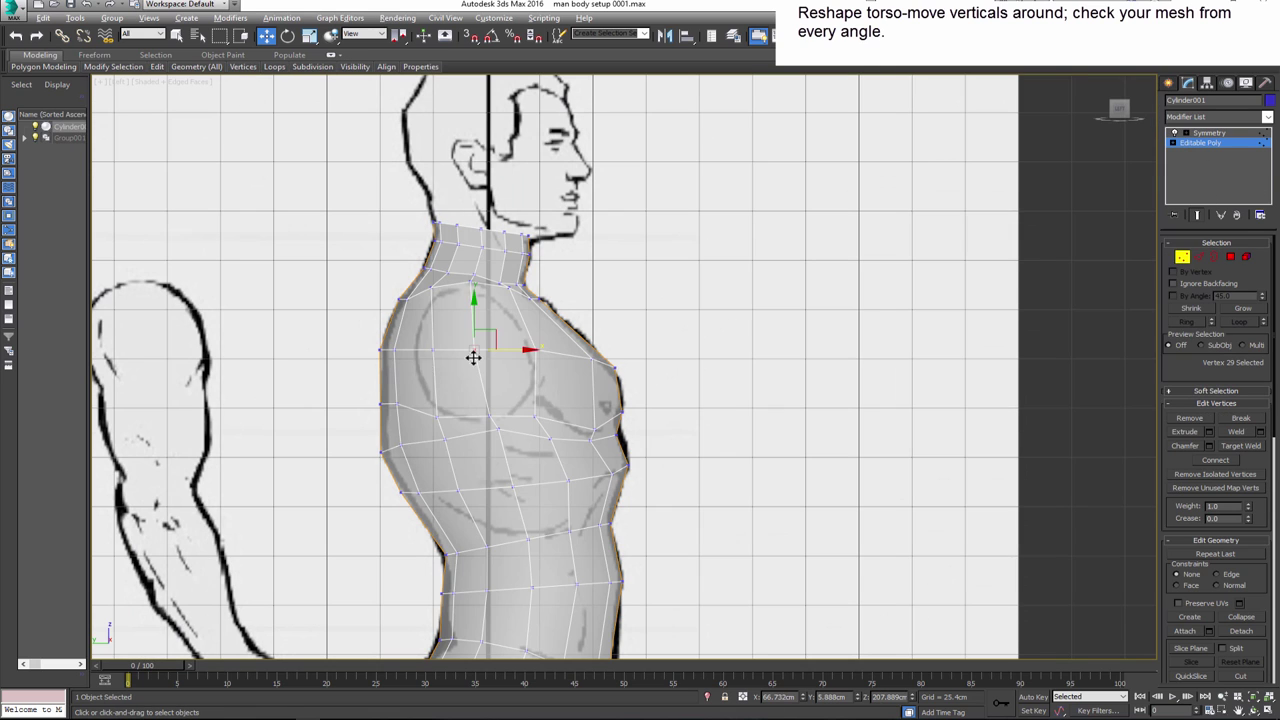
- Nudge back and lower-torso vertices onto the side profile, then select the neck-shoulder vertex
left_click_drag(462, 349, 446, 353)
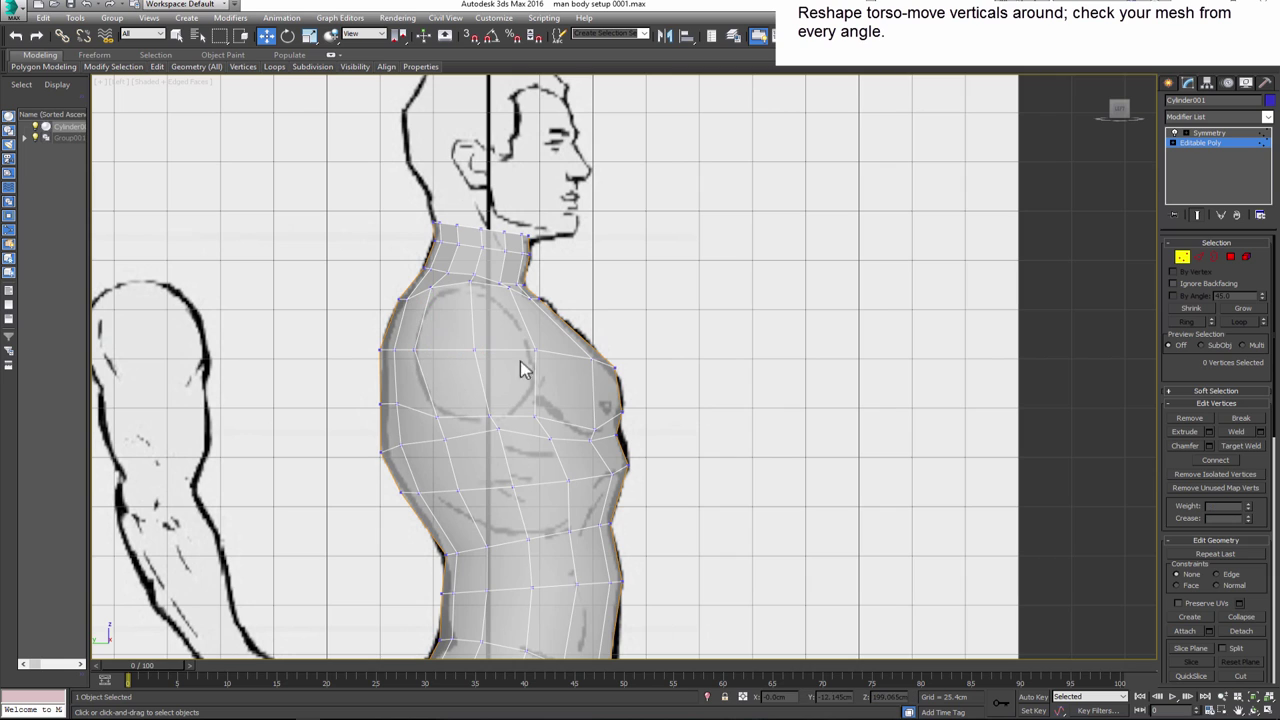
middle_click_drag(505, 385, 505, 350)
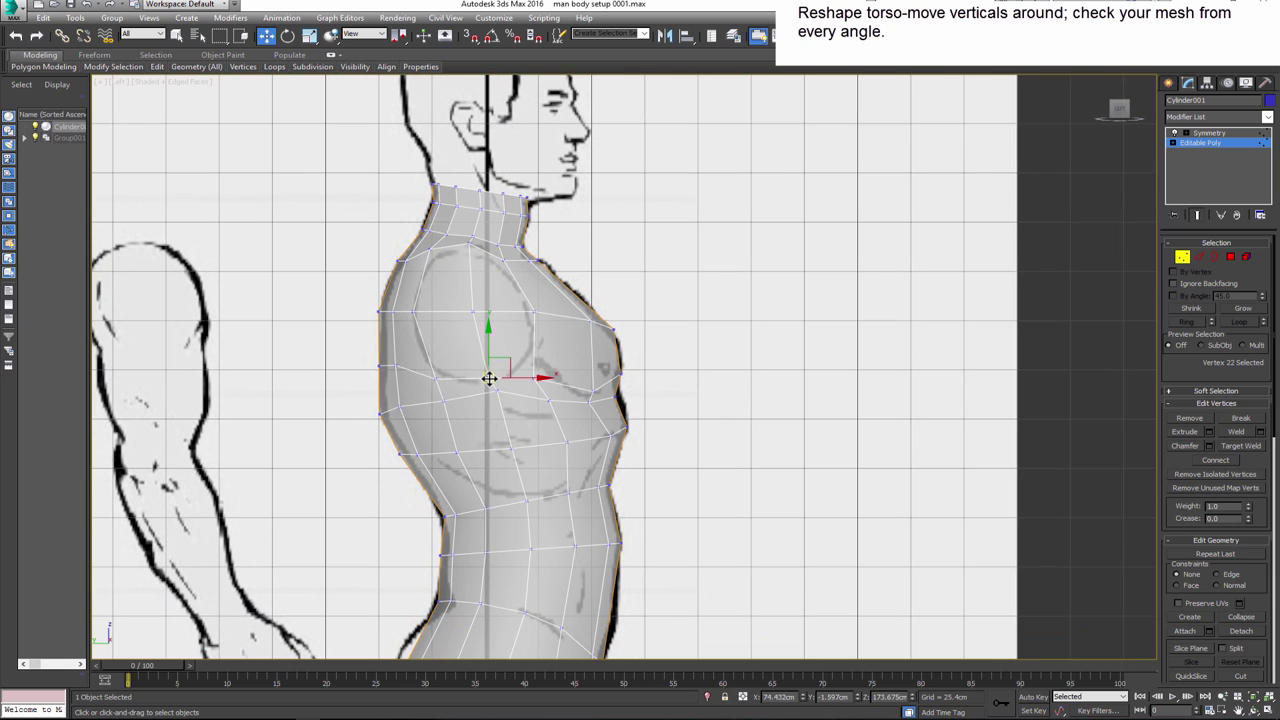
left_click_drag(525, 373, 515, 368)
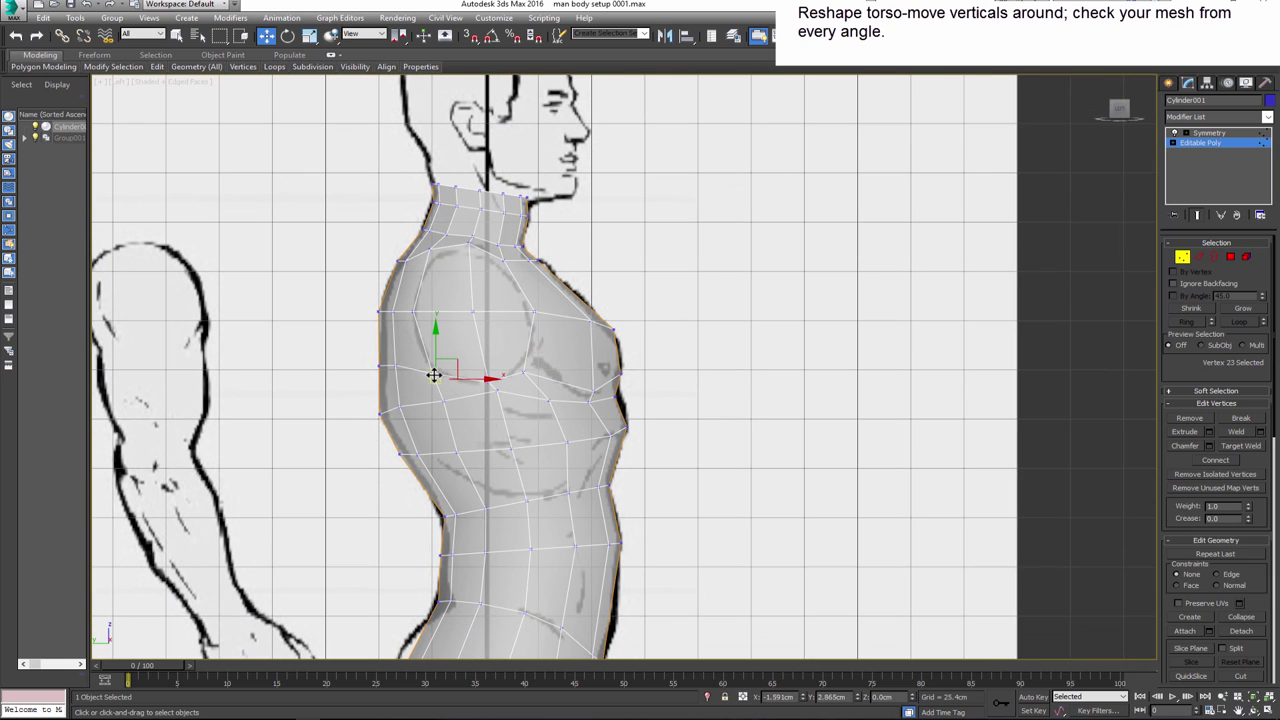
middle_click_drag(452, 284, 458, 310)
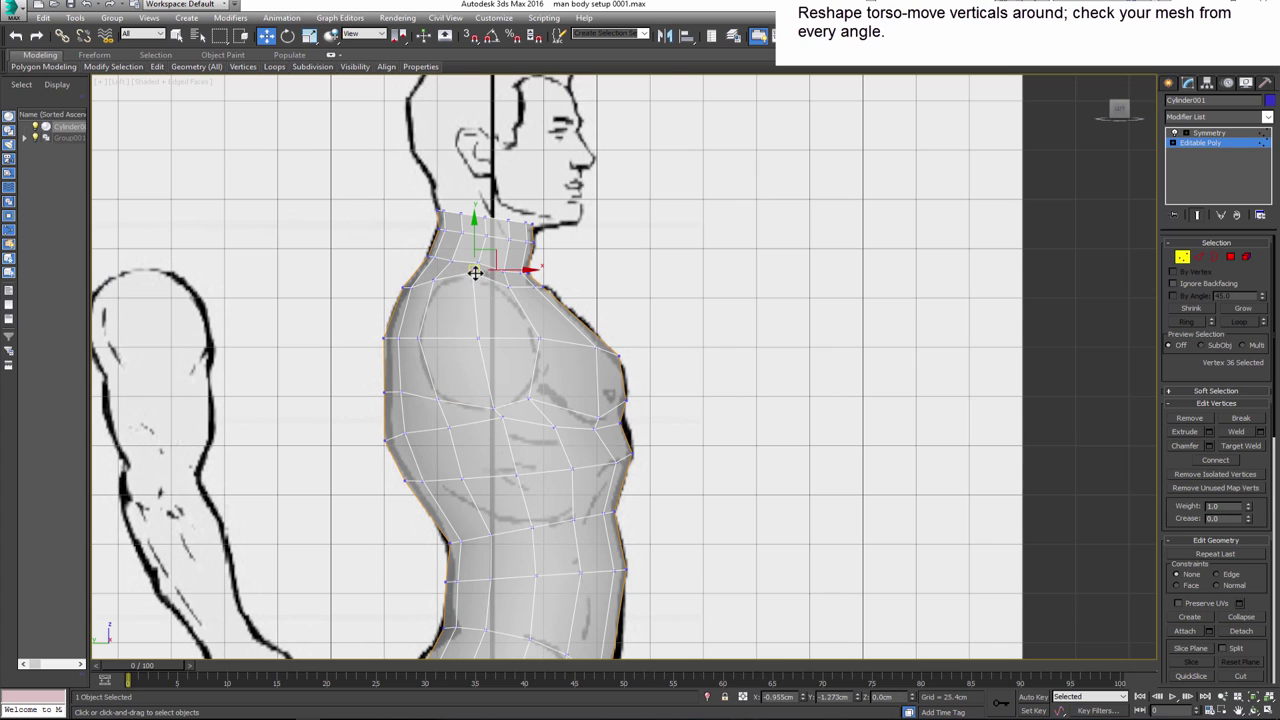
scroll(475, 271, "up", 4)
left_click(482, 267)
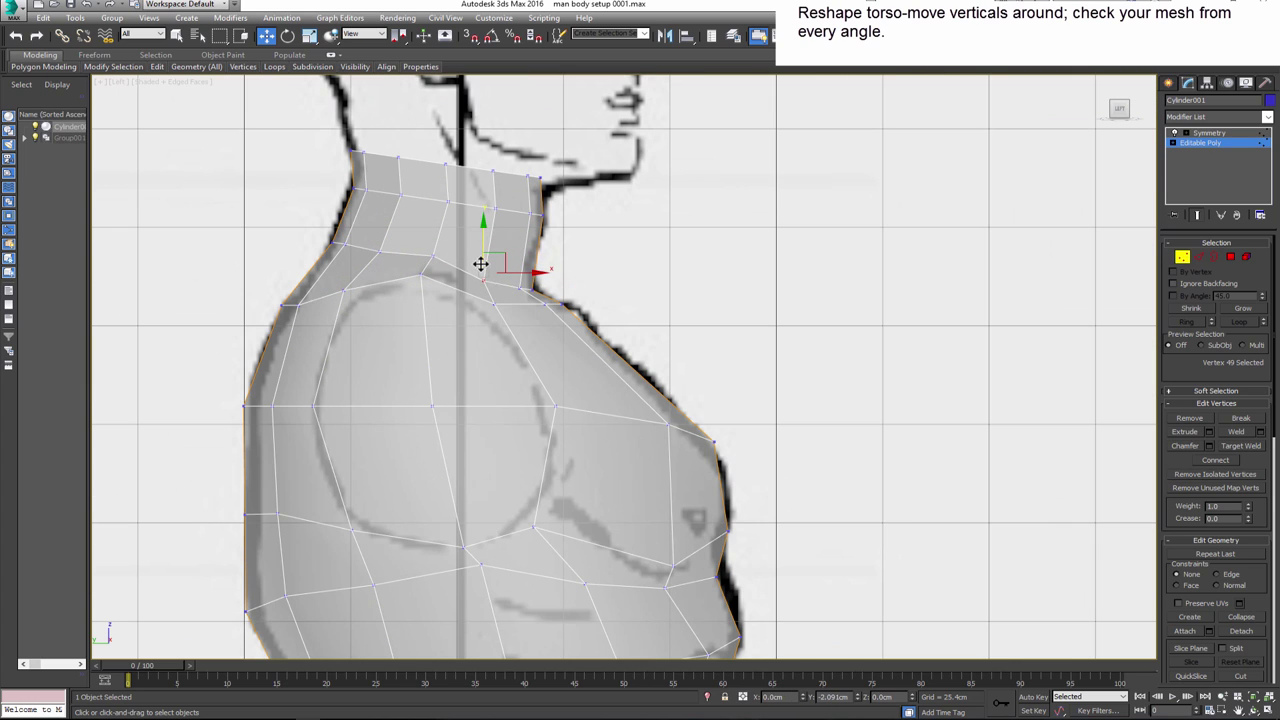
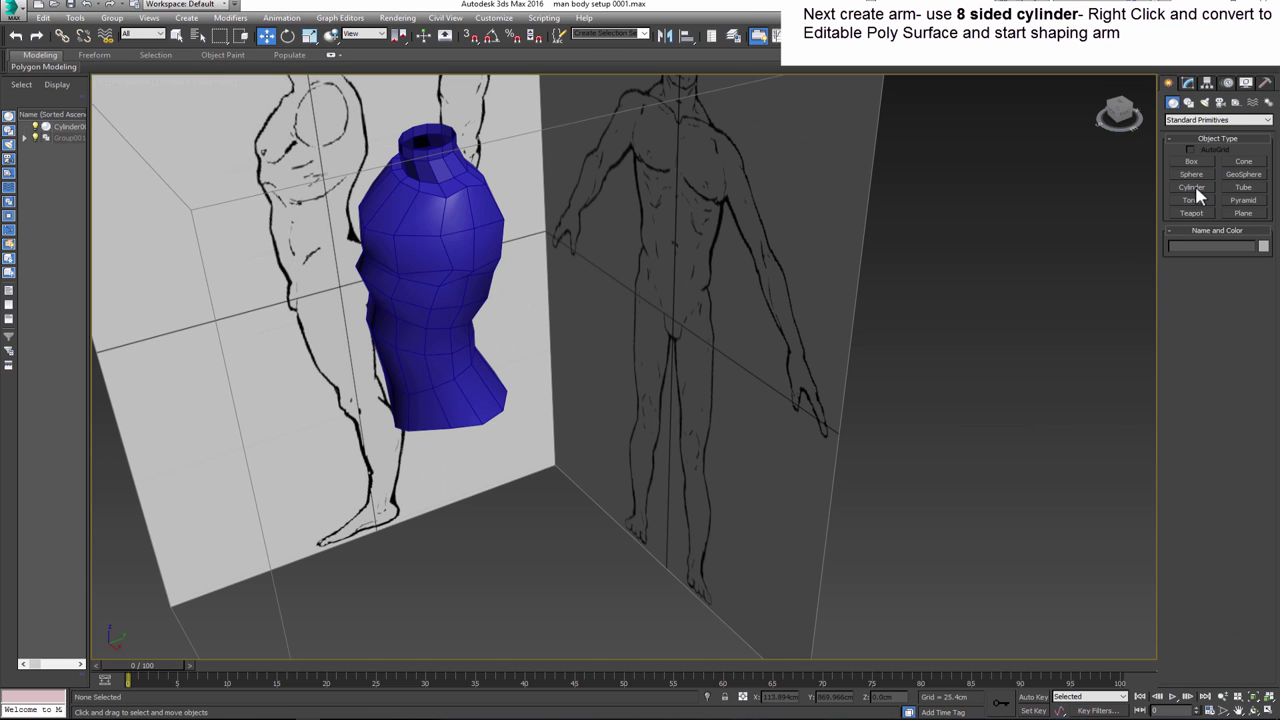
- Create a purple cylinder with 8 sides beside the figure
left_click(1193, 188)
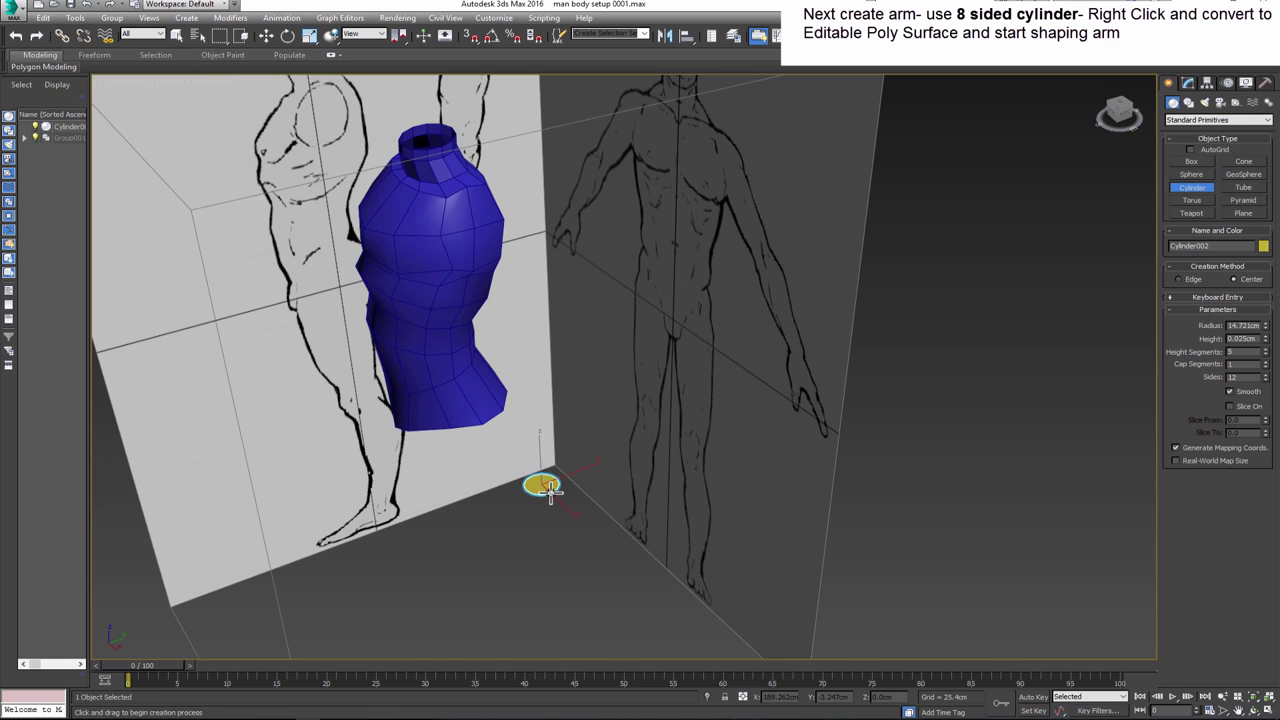
left_click_drag(548, 490, 556, 492)
left_click(557, 320)
right_click(560, 440)
left_click(1263, 246)
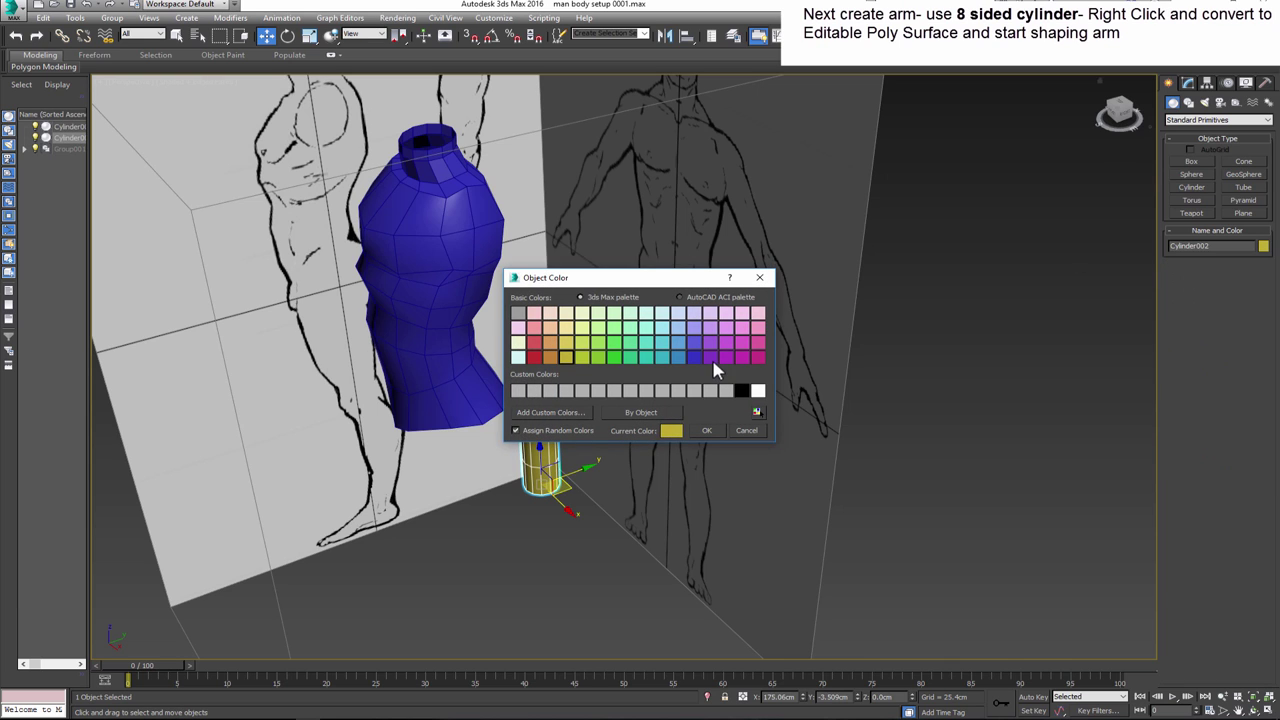
left_click(705, 432)
left_click(1188, 83)
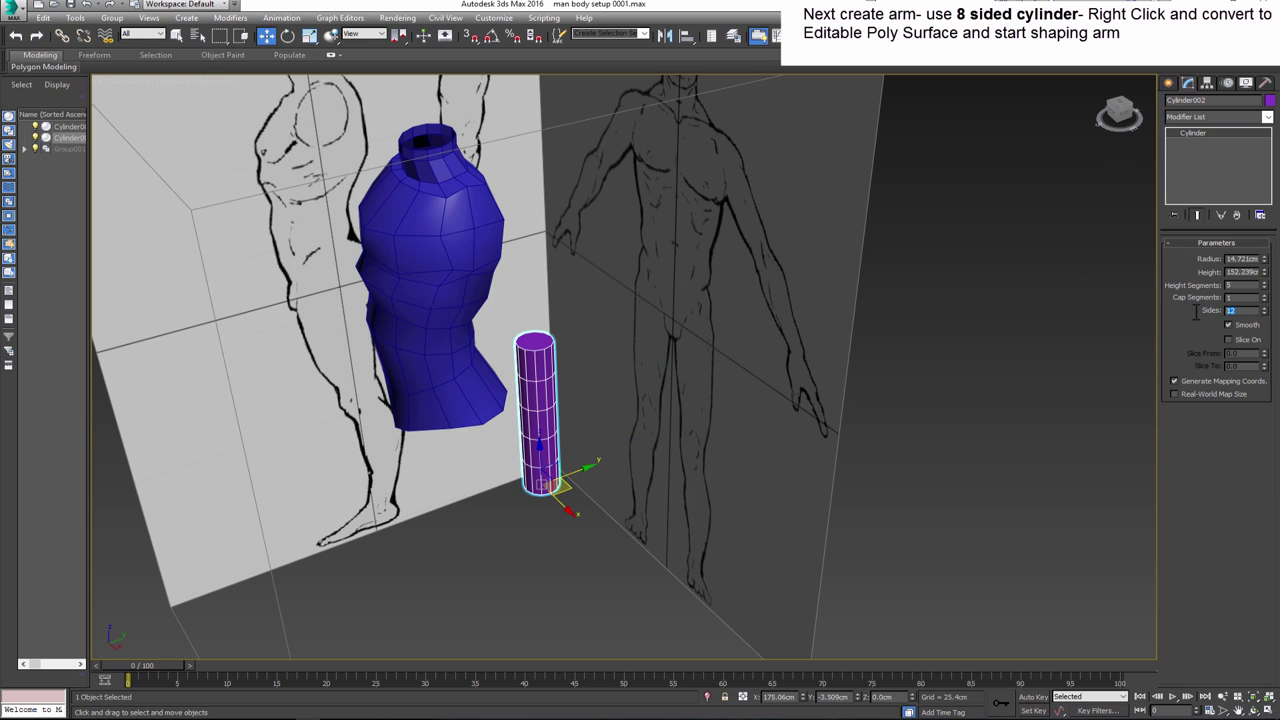
type("8")
key("Return")
- In the side view, move, rotate and stretch the cylinder to lie along the sketched forearm
key("l")
left_click_drag(531, 458, 640, 450)
middle_click_drag(744, 440, 634, 447)
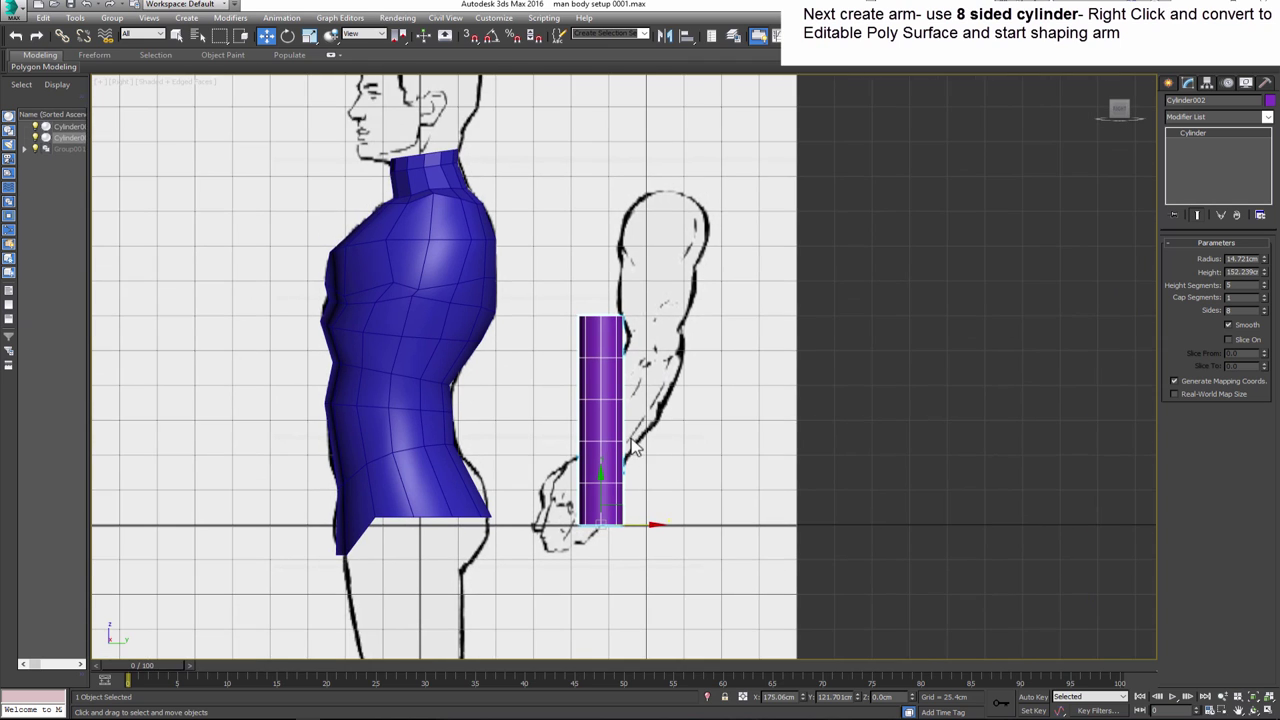
left_click(288, 35)
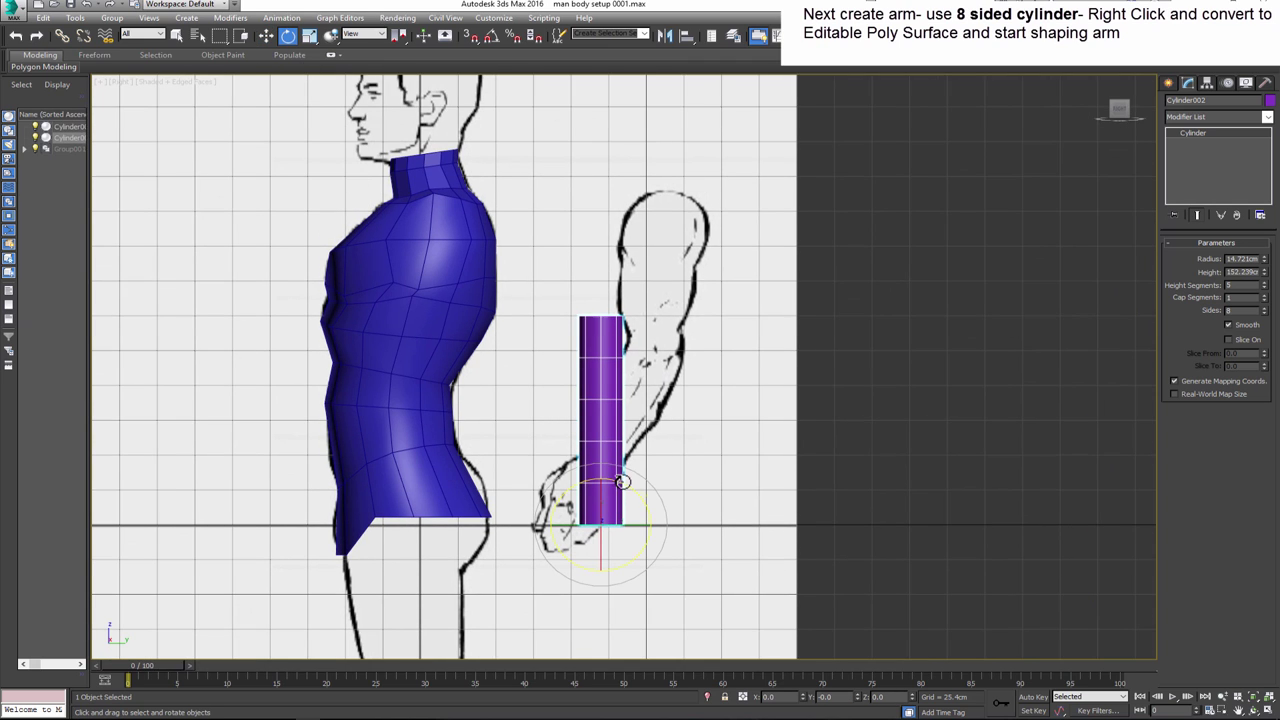
mouse_move(616, 476)
left_mouse_down()
mouse_move(647, 492)
mouse_move(606, 467)
mouse_move(617, 452)
left_mouse_up()
key("w")
left_click(309, 35)
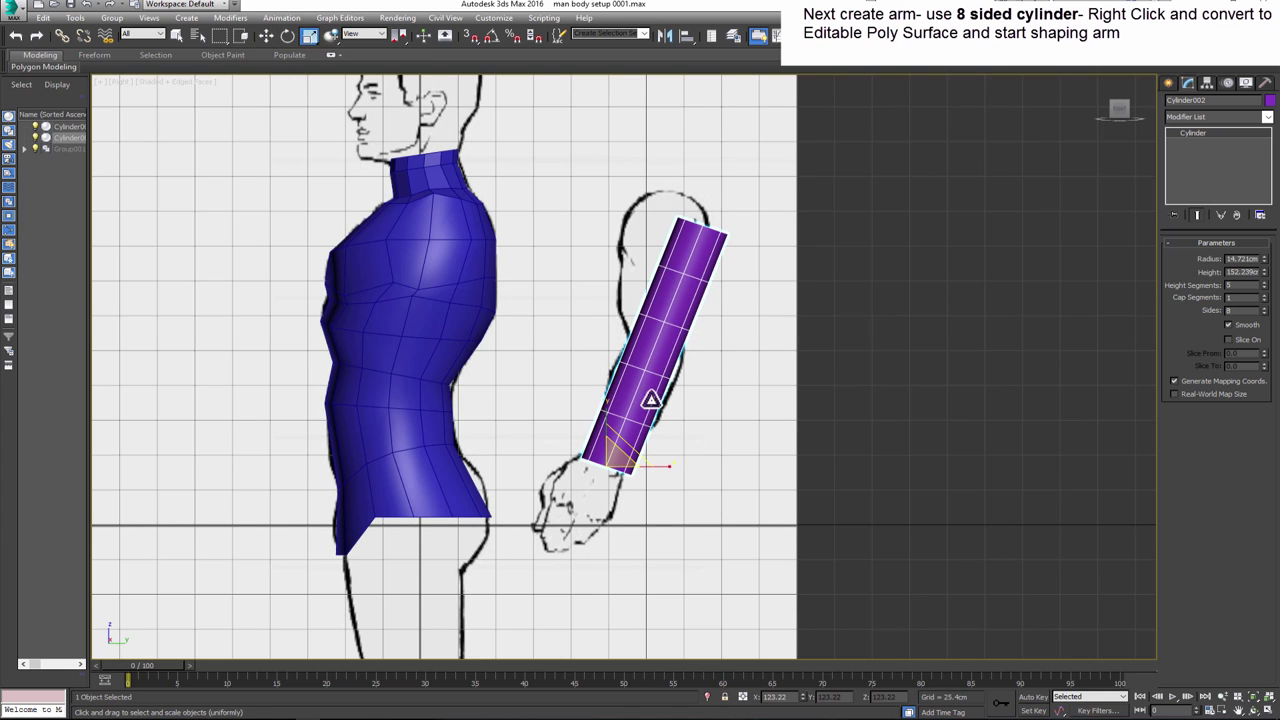
right_click(648, 385)
mouse_move(672, 508)
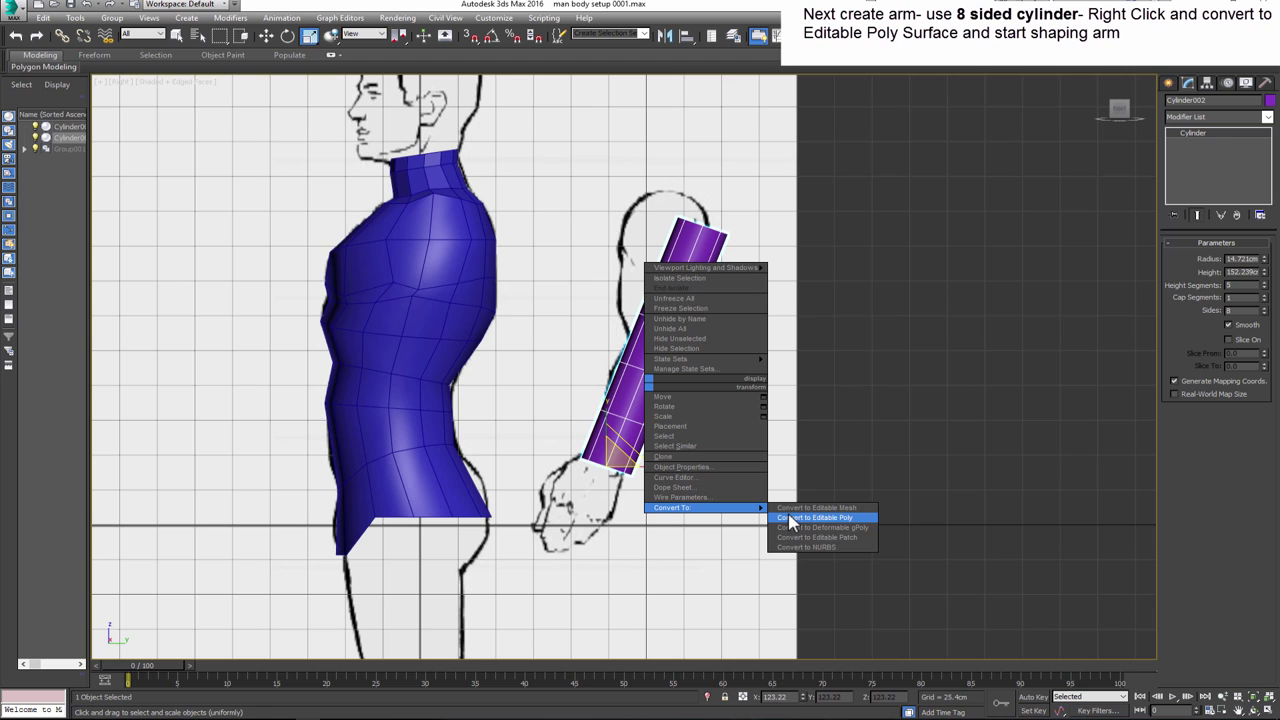
- Convert the cylinder to an editable poly, make it see-through, and move a vertex ring up the arm
left_click(790, 518)
scroll(586, 428, "up", 3)
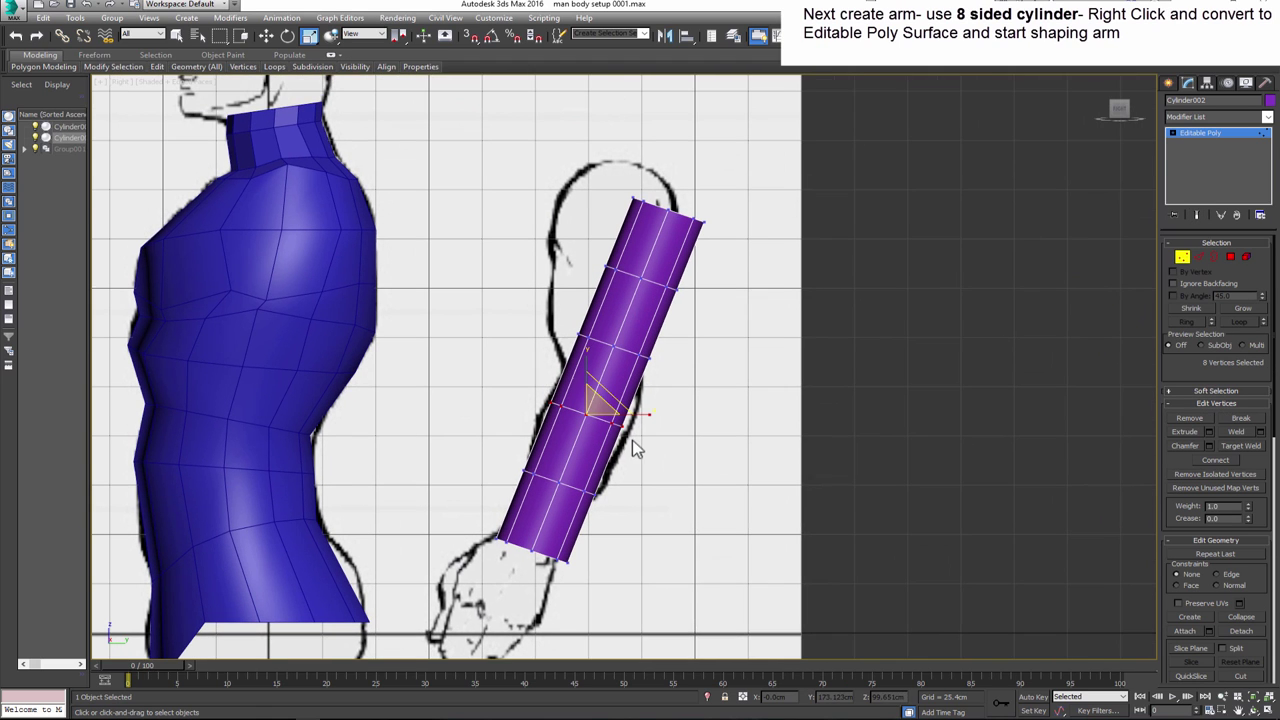
left_click(266, 35)
key("alt+x")
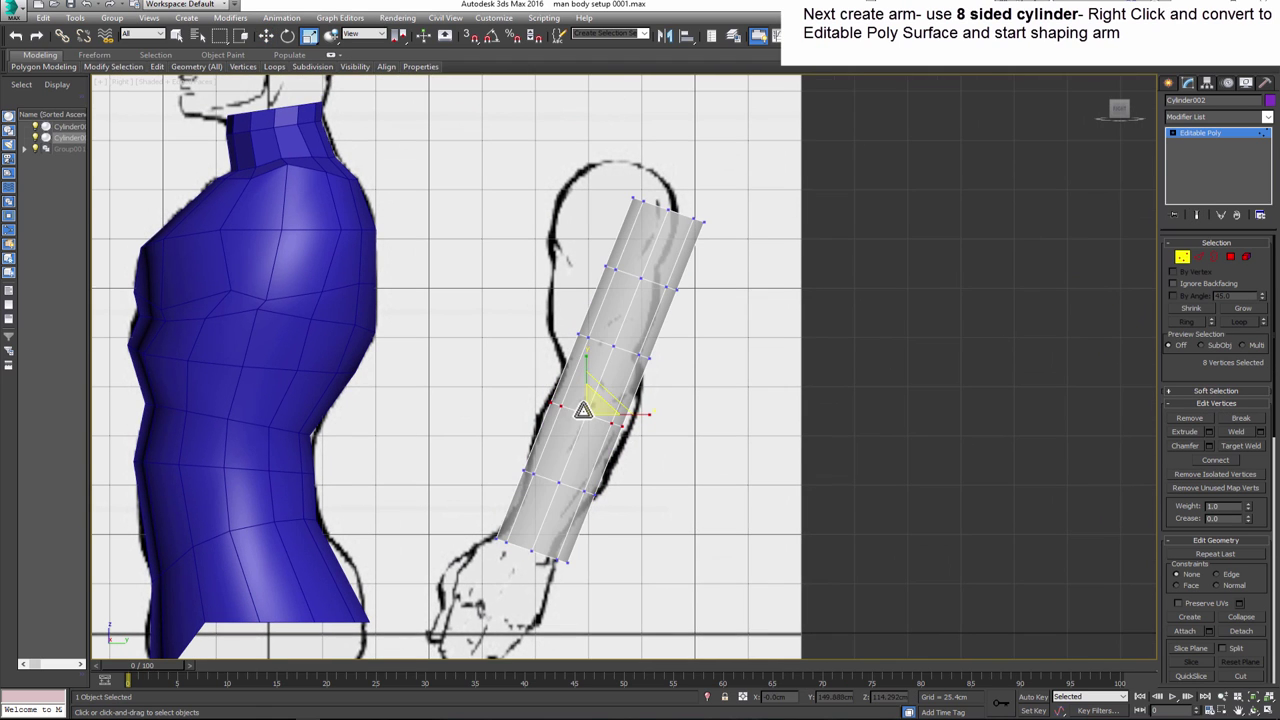
mouse_move(588, 412)
left_mouse_down()
mouse_move(640, 302)
mouse_move(612, 370)
left_mouse_up()
key("e")
key("w")
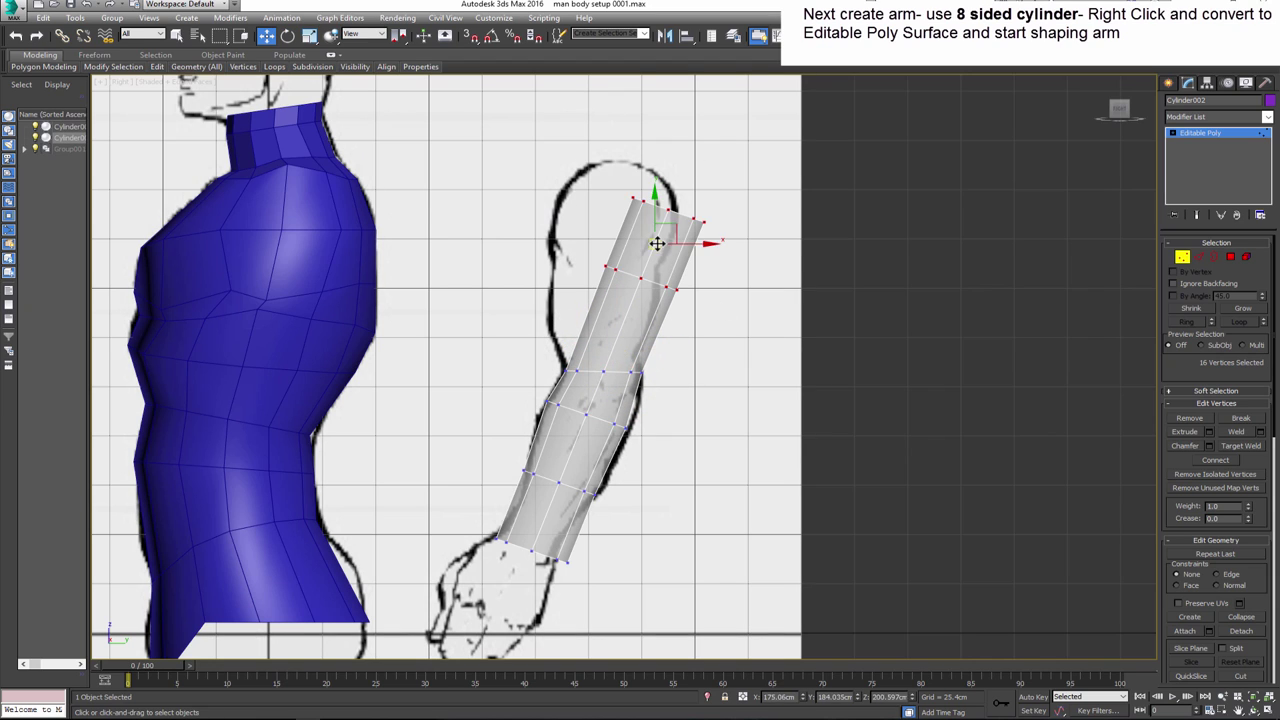
- Bring the top vertex ring down to the shoulder line and widen the upper-arm rings
mouse_move(656, 243)
left_mouse_down()
mouse_move(622, 255)
mouse_move(661, 232)
mouse_move(603, 277)
mouse_move(643, 331)
mouse_move(616, 290)
left_mouse_up()
key("e")
left_click(266, 36)
key("r")
left_click_drag(548, 230, 672, 256)
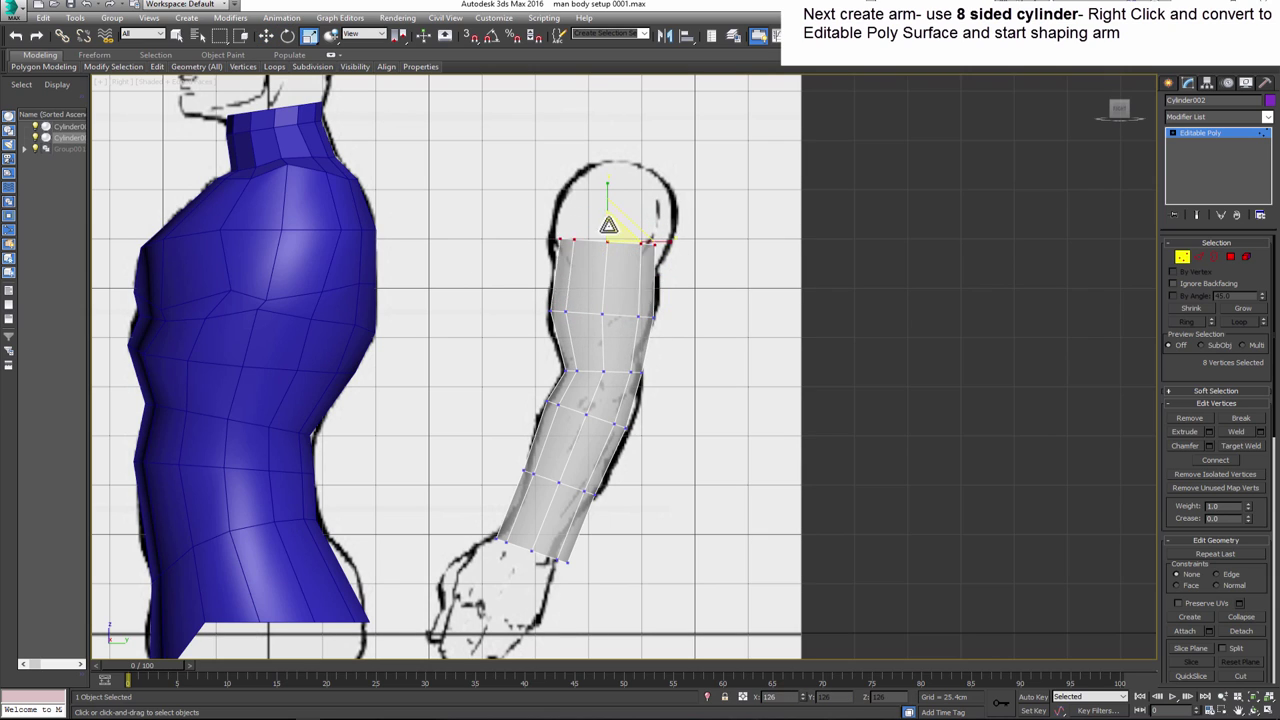
key("w")
mouse_move(644, 392)
middle_mouse_down()
mouse_move(642, 362)
mouse_move(612, 438)
middle_mouse_up()
scroll(642, 362, "up", 3)
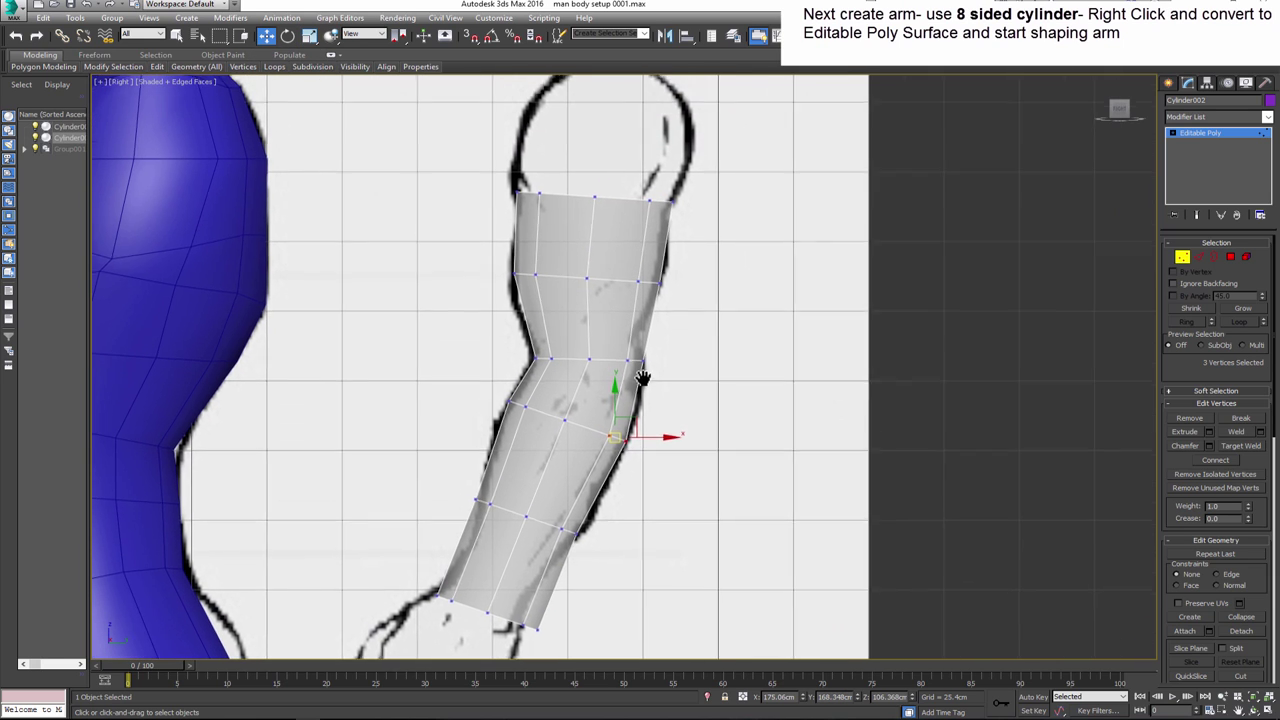
- Connect a new edge loop across the elbow and tilt it about 15°
left_click(1198, 257)
left_click(588, 335, "shift")
left_click(1259, 474)
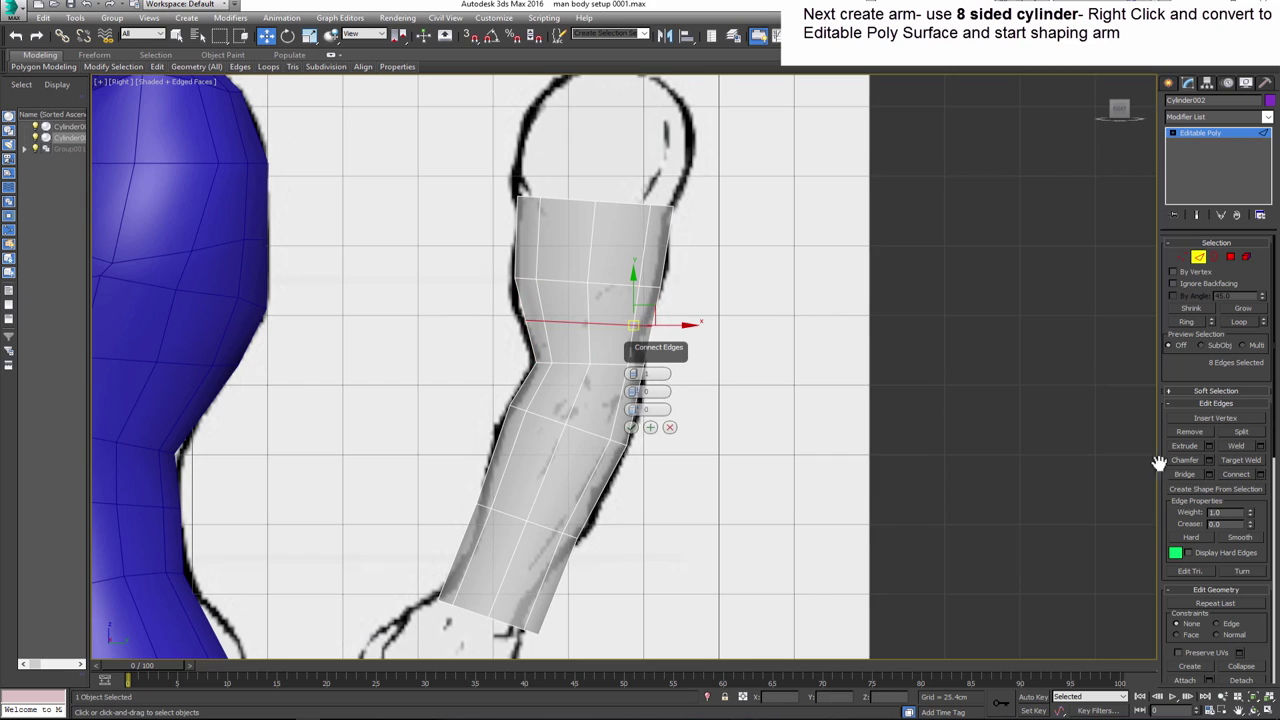
left_click(631, 428)
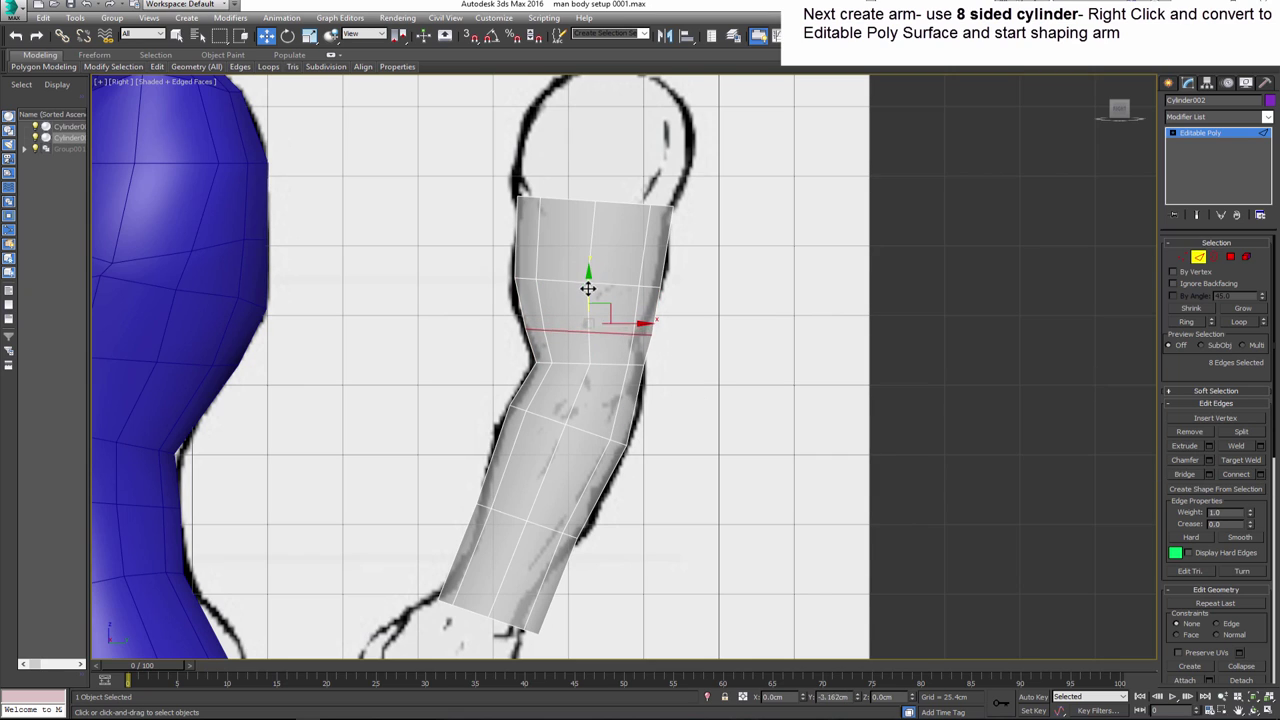
key("e")
left_click_drag(625, 302, 620, 283)
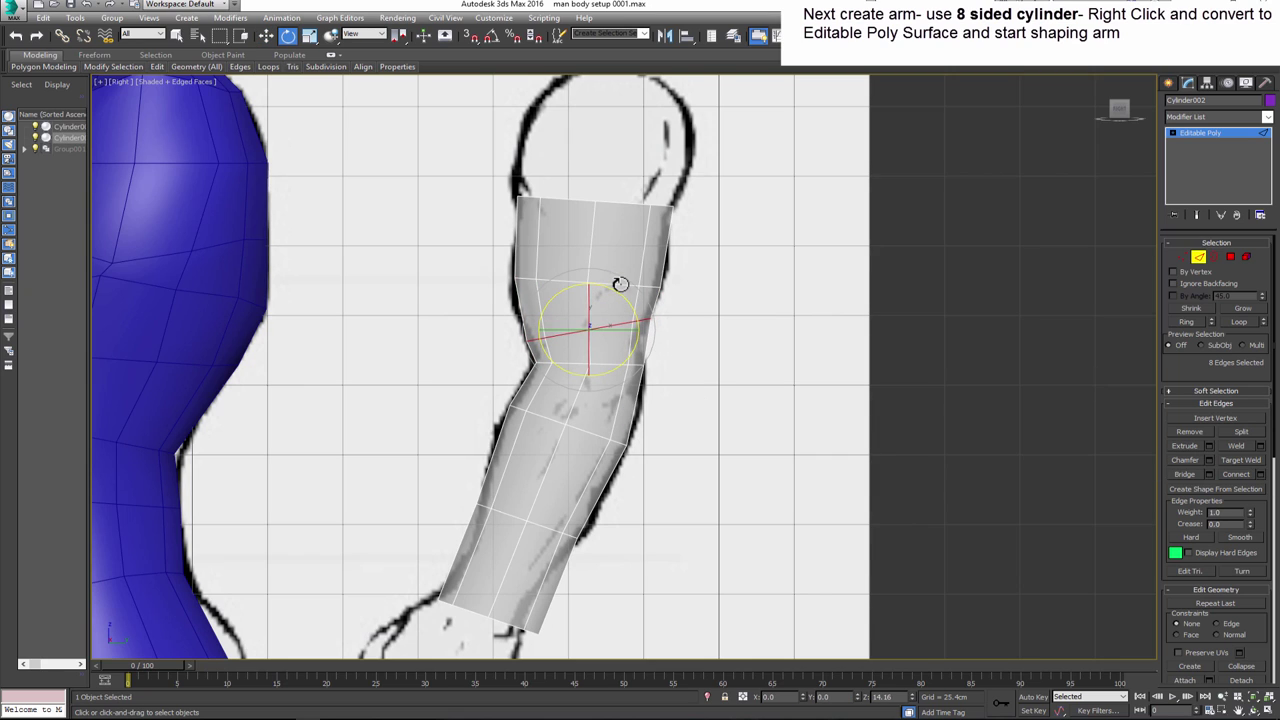
key("r")
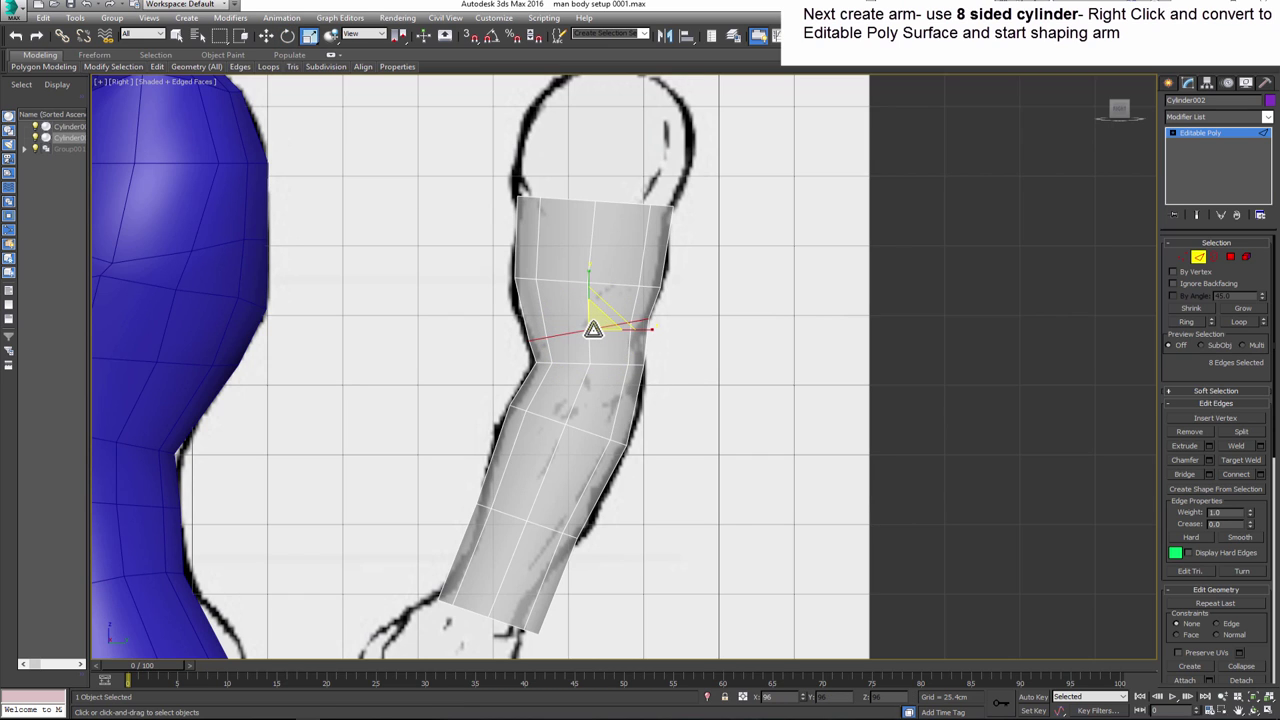
middle_click_drag(576, 367, 539, 330)
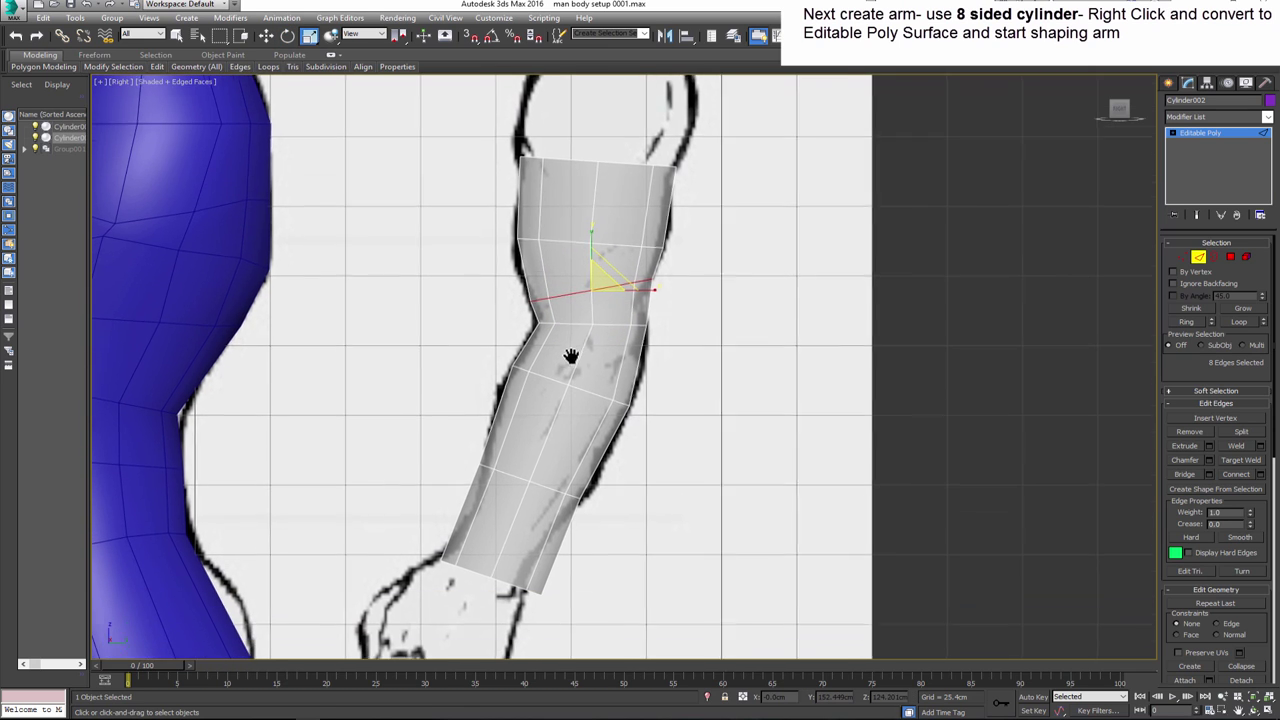
- Add a second elbow edge loop and slide it into position along the forearm
left_click_drag(646, 347, 648, 348)
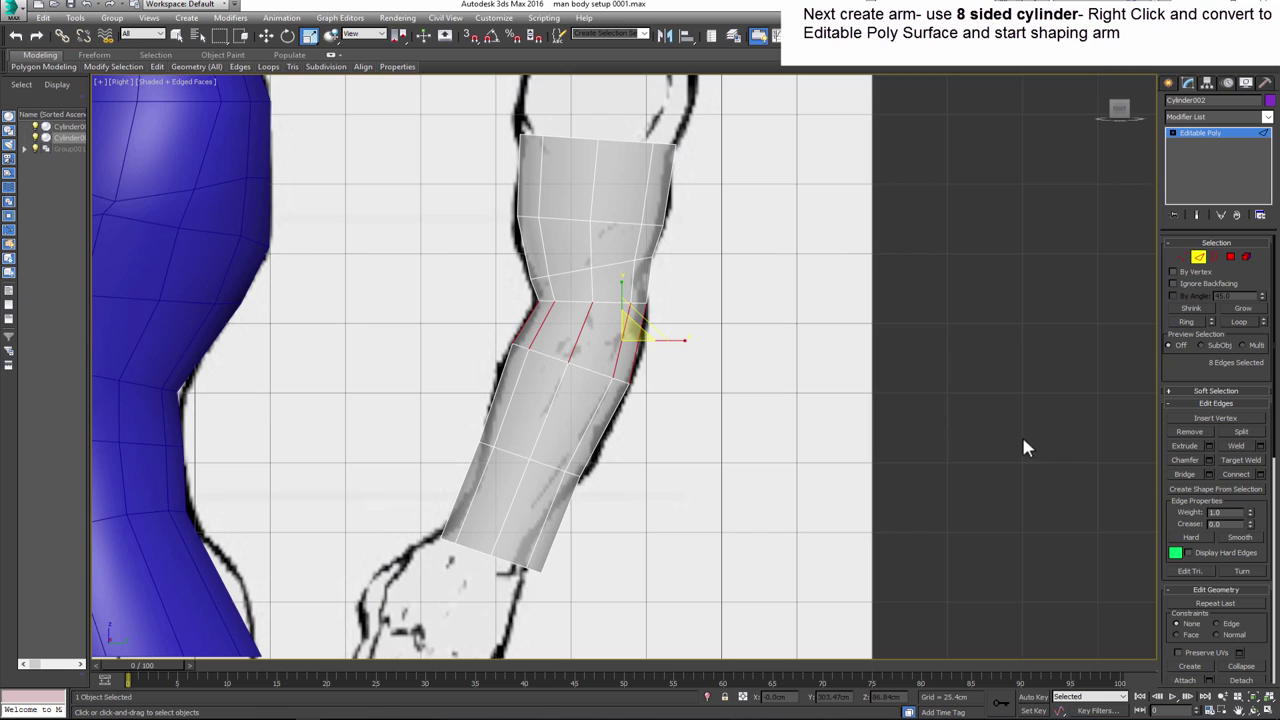
left_click(1262, 475)
left_click(631, 350)
left_click(287, 35)
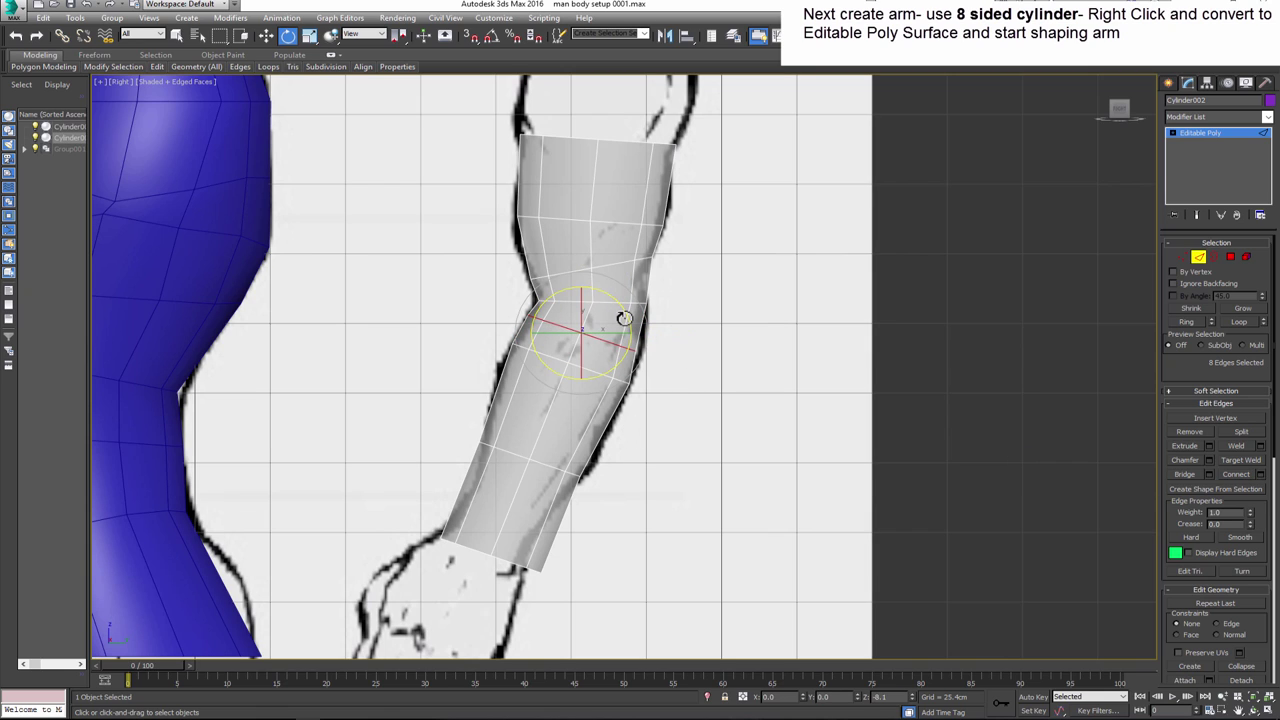
key("r")
key("w")
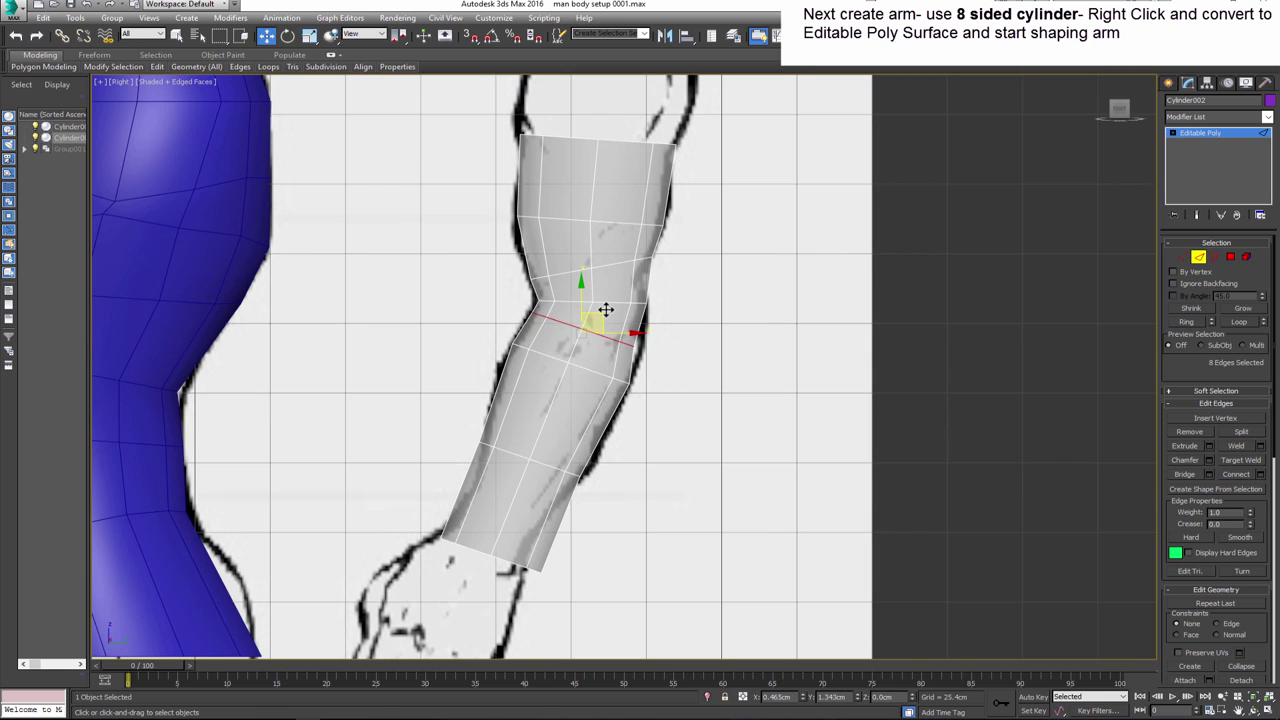
left_click_drag(580, 273, 607, 258)
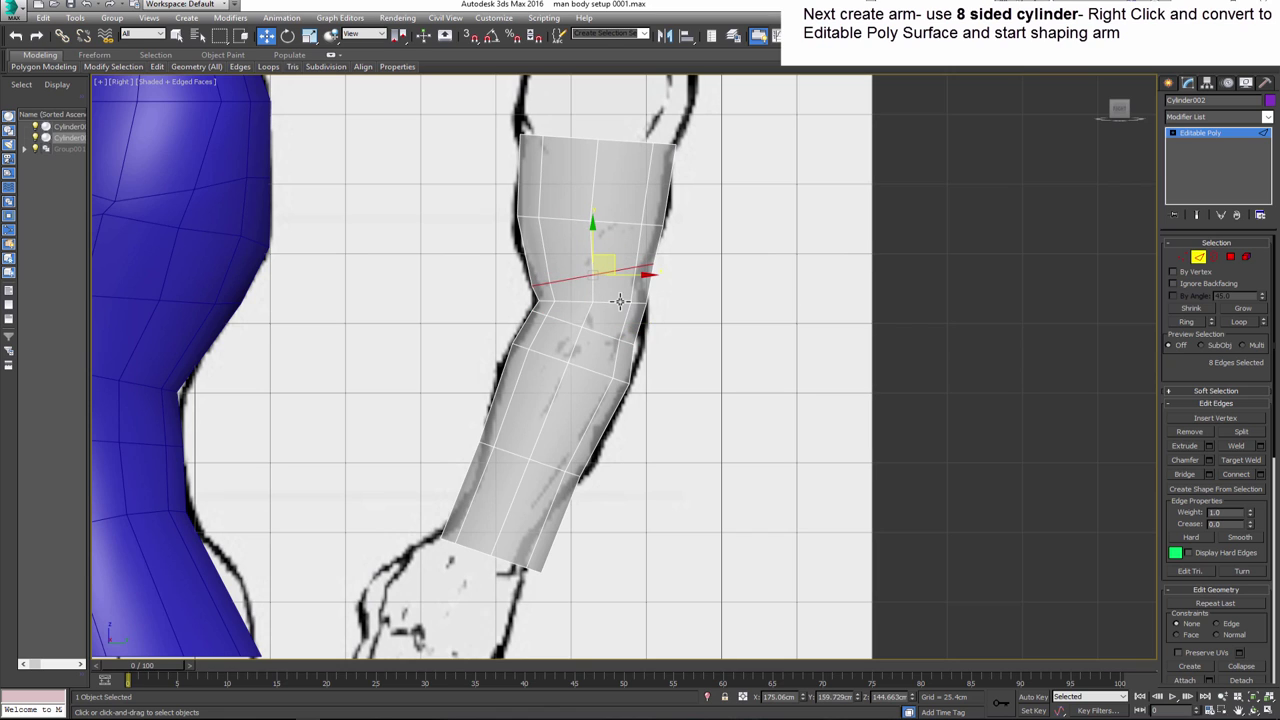
left_click_drag(620, 302, 617, 325)
key("r")
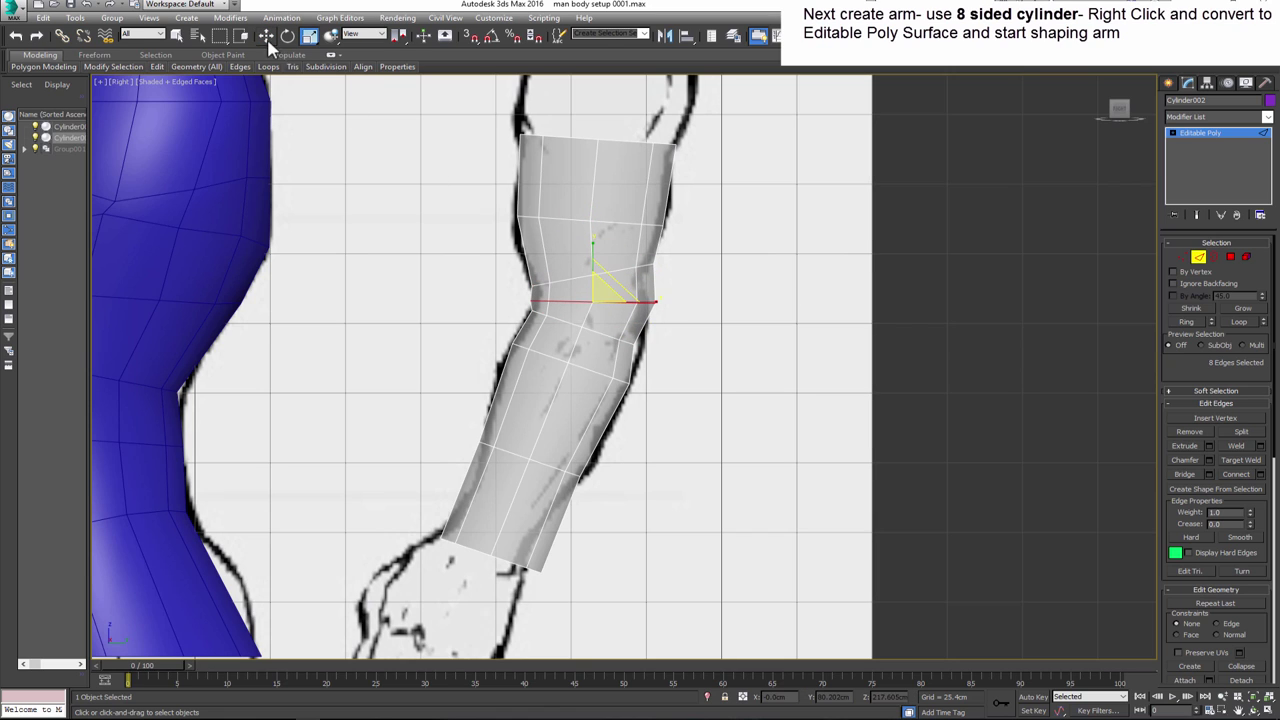
left_click(266, 37)
middle_click_drag(596, 342, 606, 314)
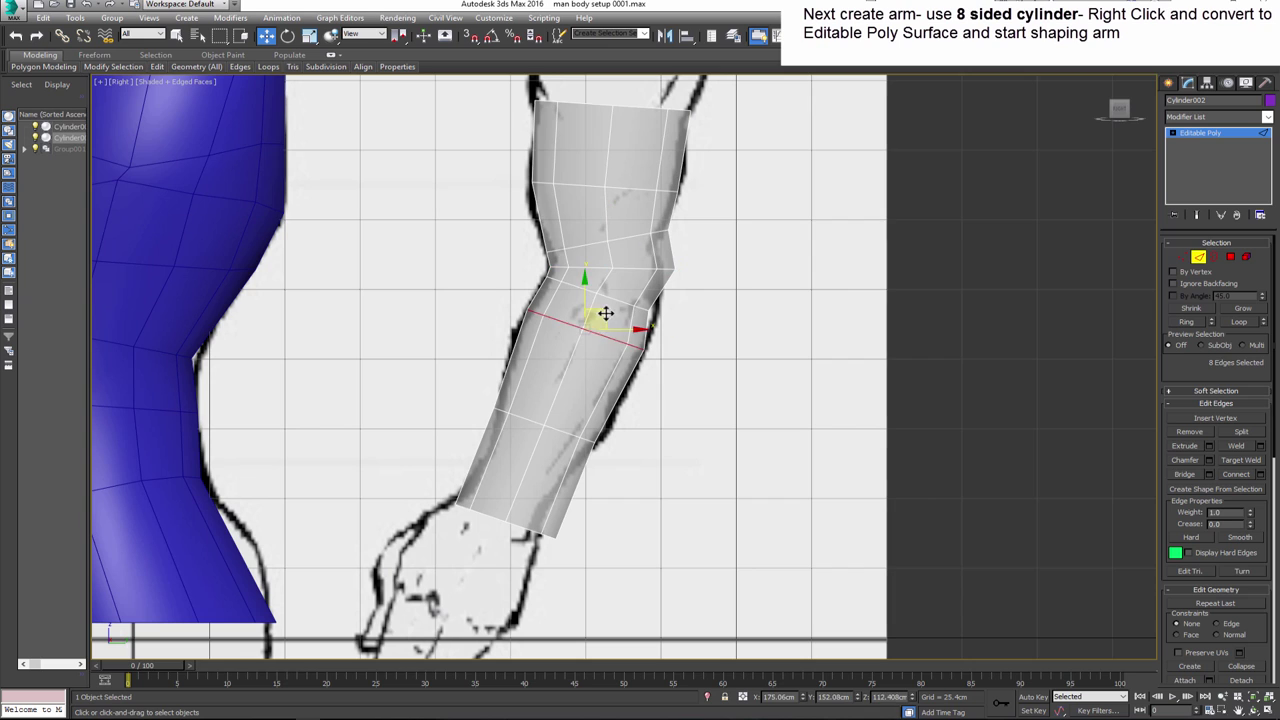
left_click_drag(606, 314, 594, 337)
- Scale the wrist vertex ring narrower and reposition it on the forearm drawing
middle_click_drag(512, 475, 514, 412)
left_click(1183, 257)
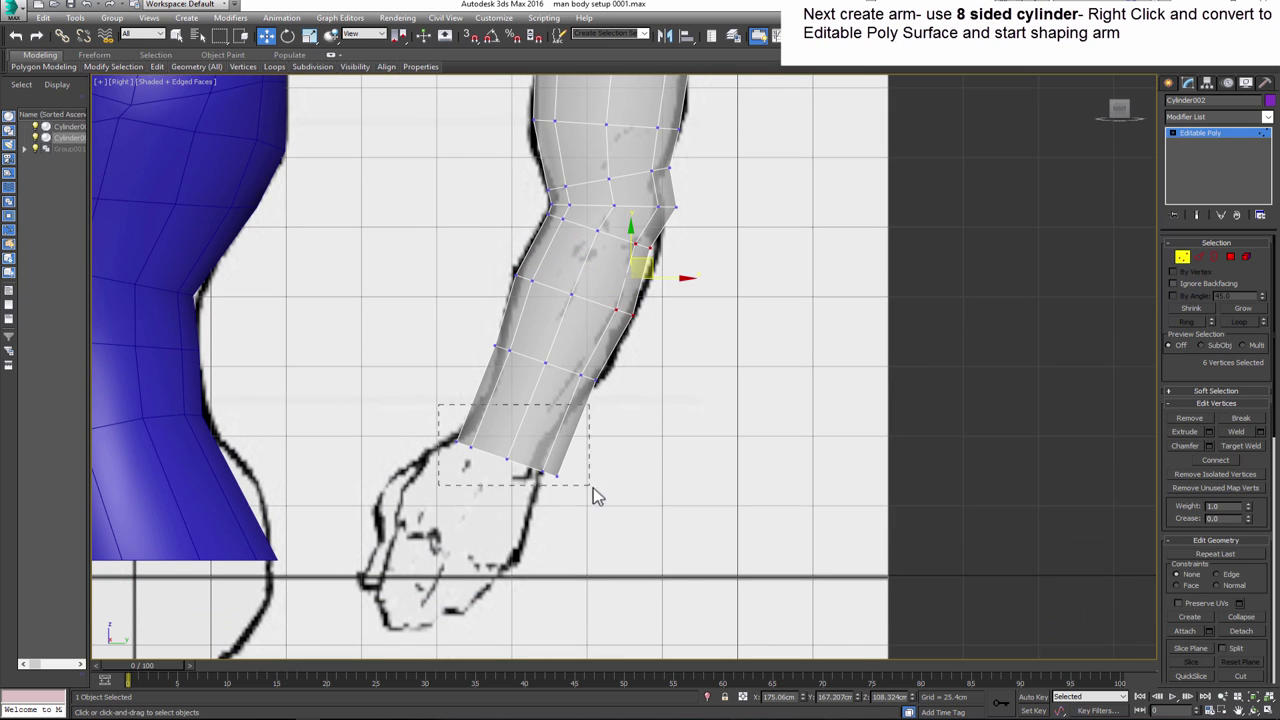
left_click_drag(455, 398, 594, 490)
key("r")
left_click_drag(512, 443, 508, 452)
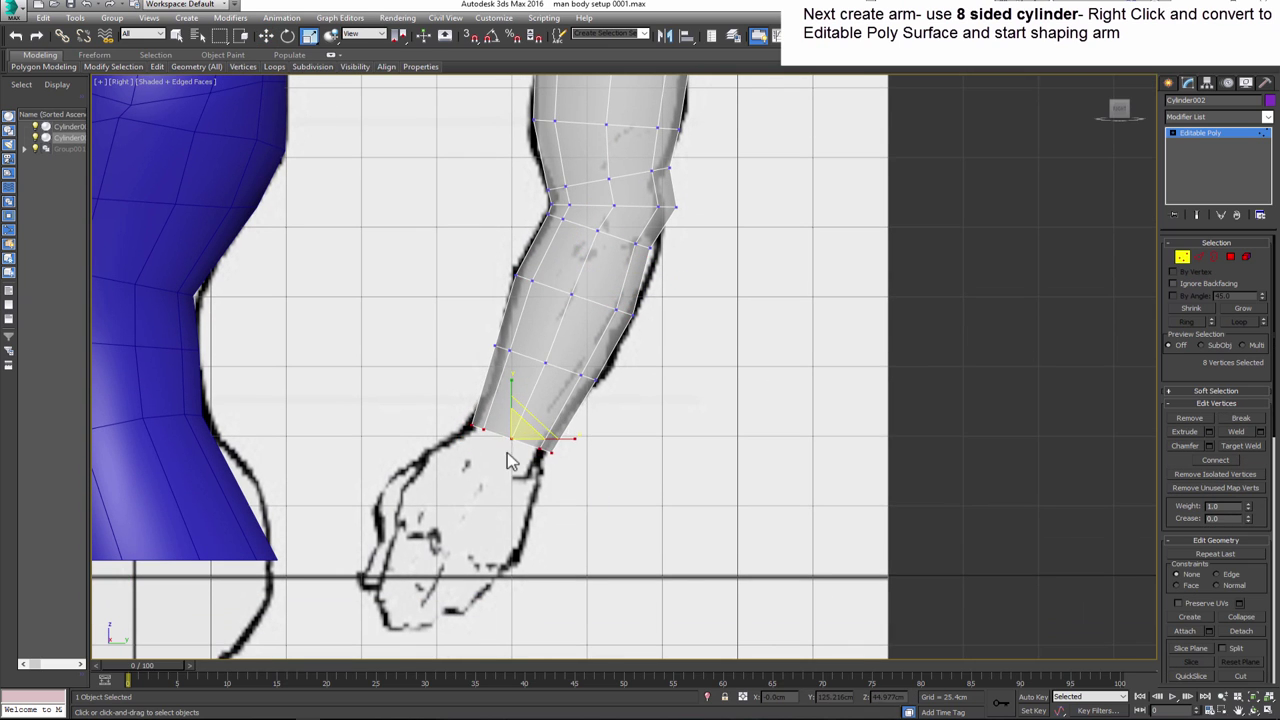
middle_click_drag(508, 452, 510, 549)
key("w")
middle_click_drag(586, 446, 586, 472)
scroll(586, 472, "down", 1)
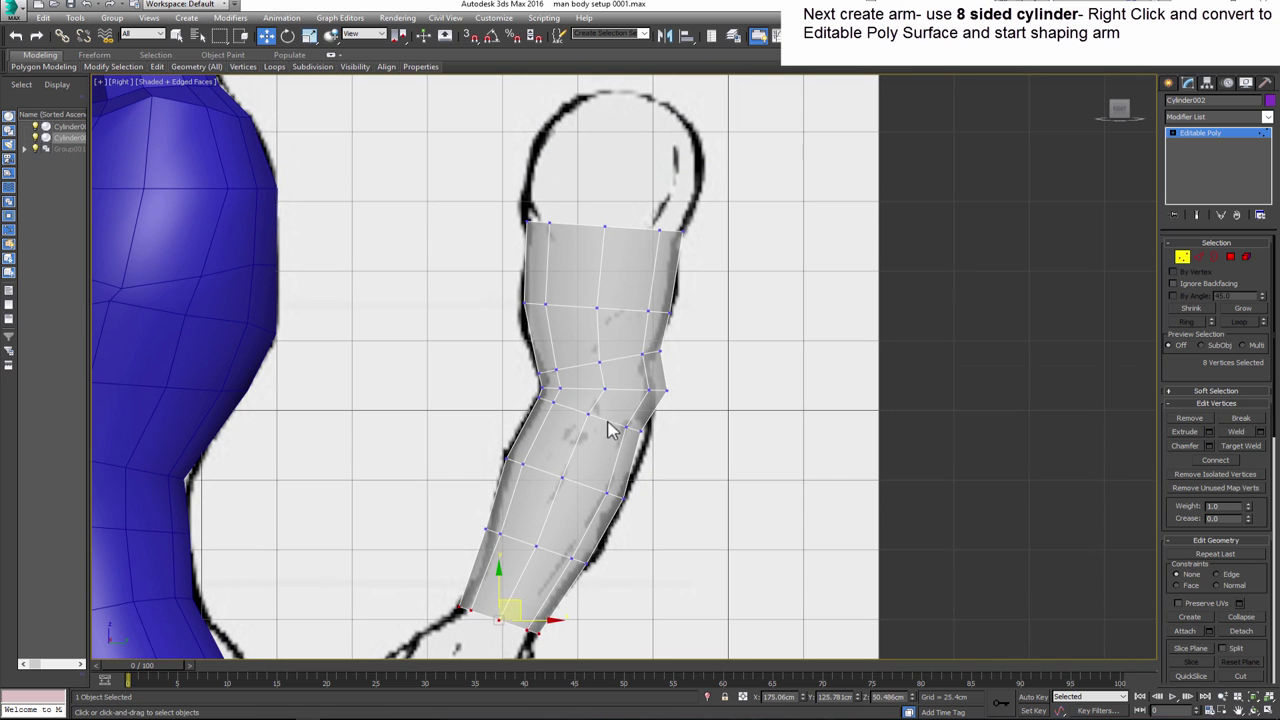
left_click_drag(608, 428, 656, 448)
scroll(628, 440, "down", 2)
scroll(608, 457, "down", 2)
- In the front view, rotate the whole arm toward the drawn upper arm
key("f")
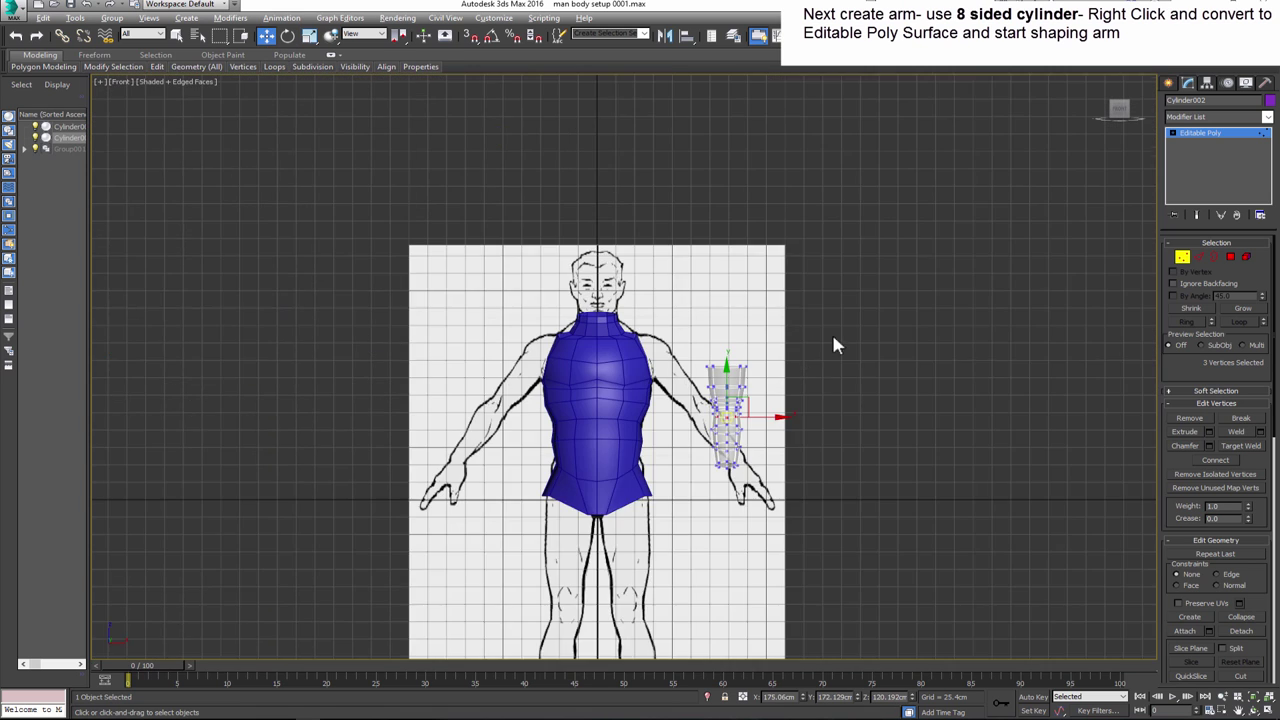
scroll(831, 331, "up", 2)
key("1")
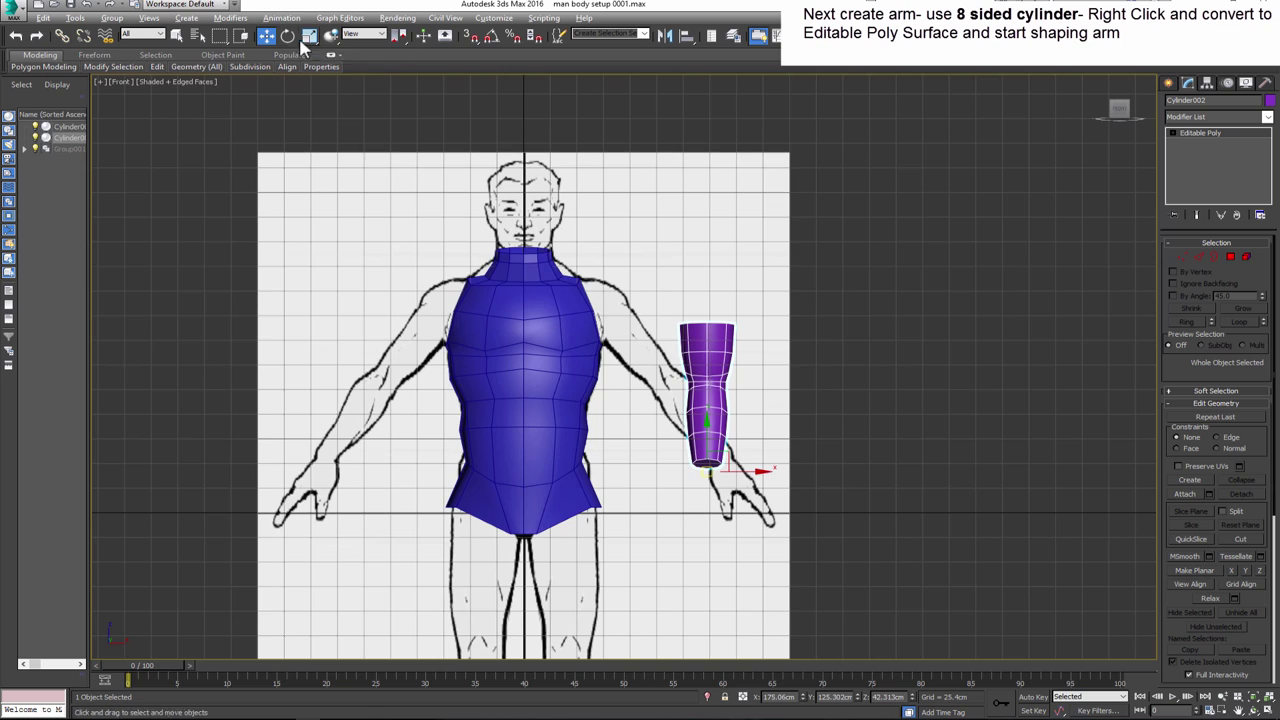
left_click(288, 36)
mouse_move(745, 453)
left_mouse_down()
mouse_move(705, 425)
mouse_move(715, 450)
mouse_move(738, 440)
left_mouse_up()
left_click(266, 36)
scroll(738, 440, "up", 3)
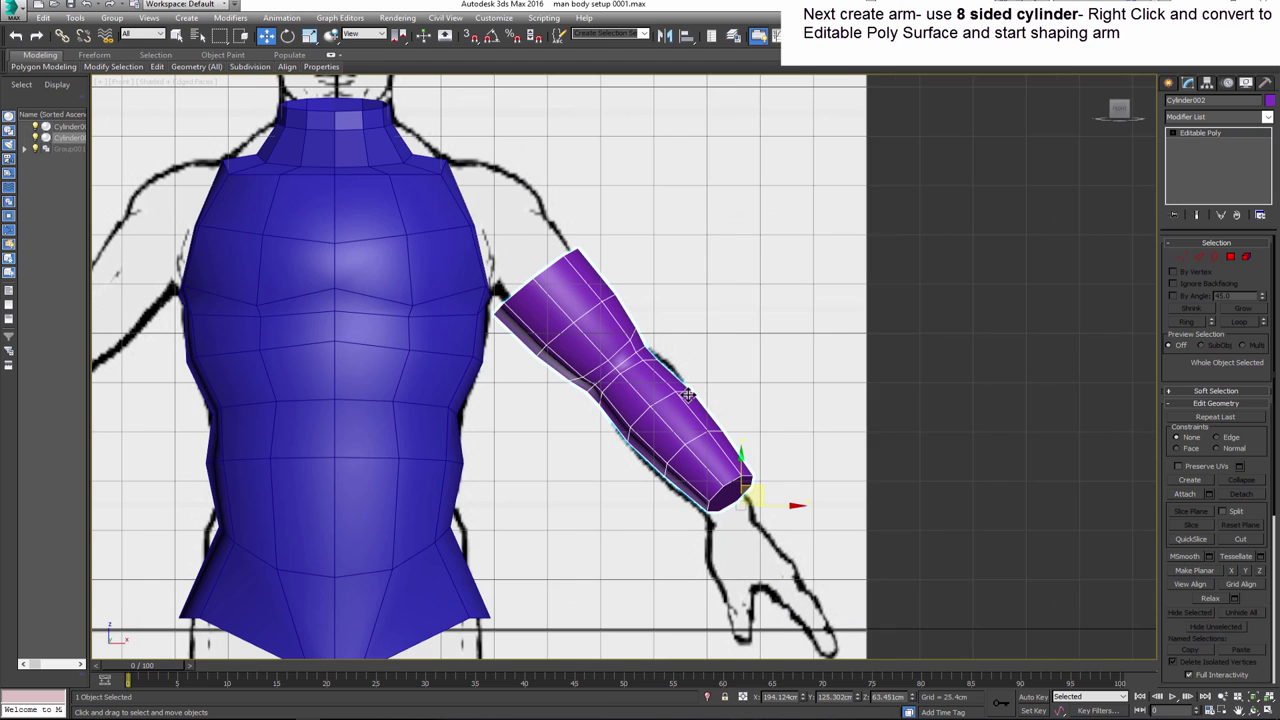
middle_click_drag(688, 395, 693, 398)
- Rotate and nudge the arm to follow the drawn arm angle, with see-through shading on
left_click(288, 36)
left_click_drag(766, 466, 747, 498)
key("w")
middle_click_drag(1013, 253, 1013, 287)
key("2")
key("alt+x")
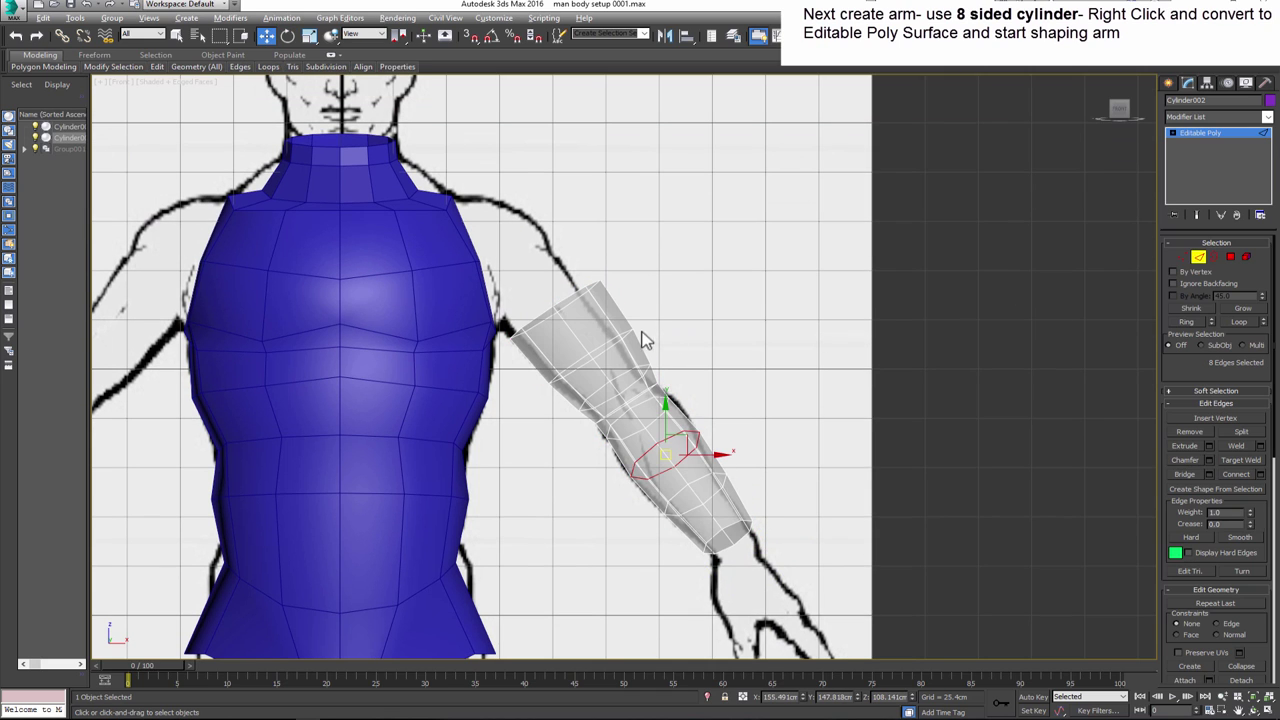
key("1")
key("1")
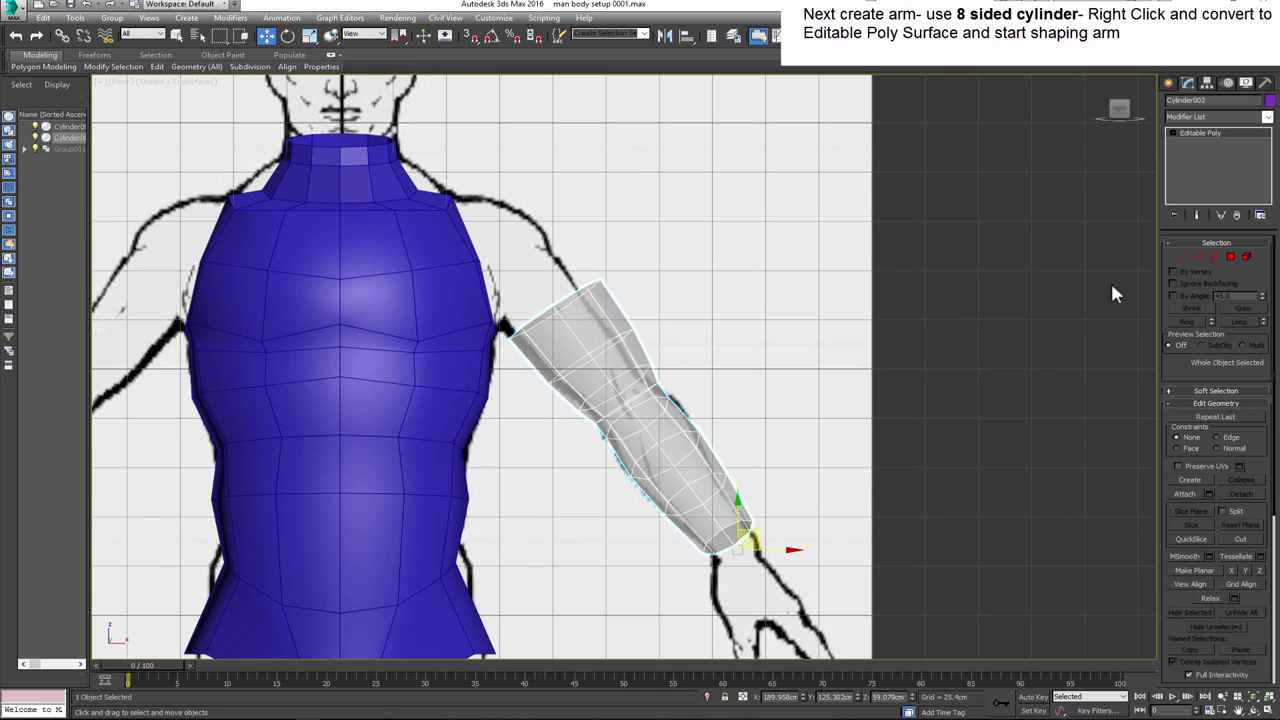
left_click_drag(755, 533, 753, 535)
left_click(1192, 257)
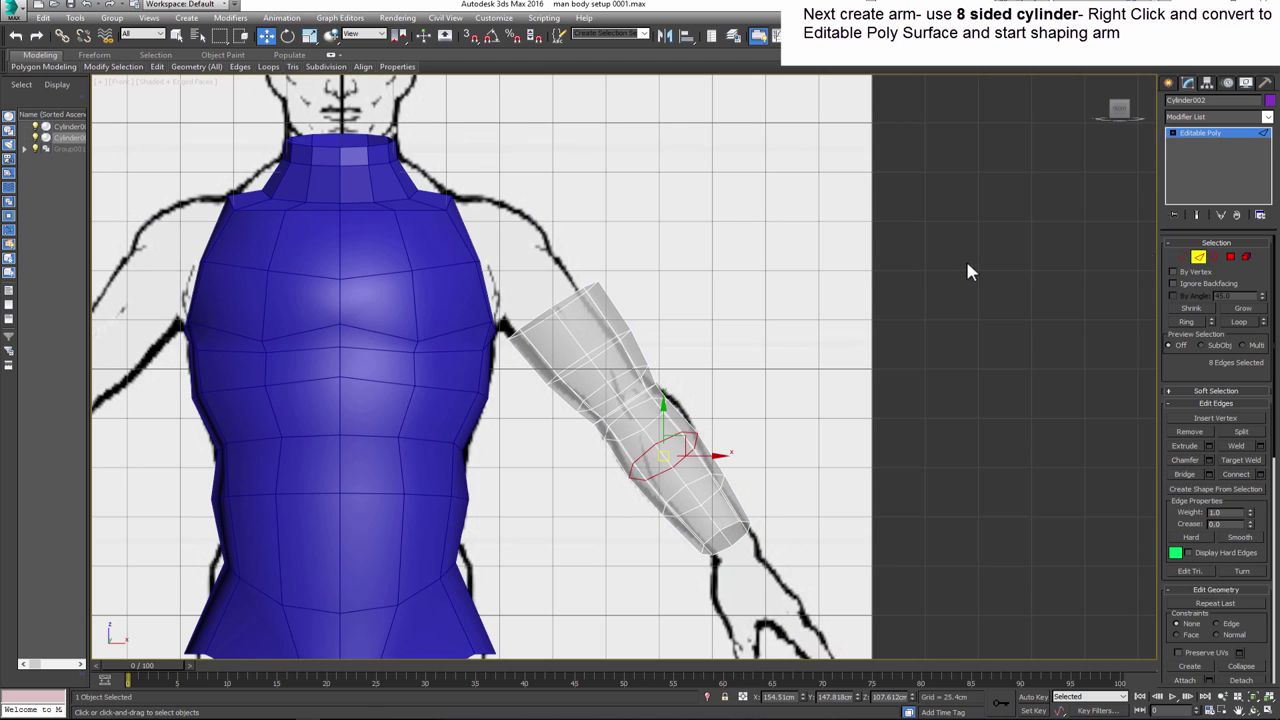
- Widen the arm's top vertex ring using local-coordinate scaling
left_click_drag(729, 266, 513, 333)
left_click(309, 35)
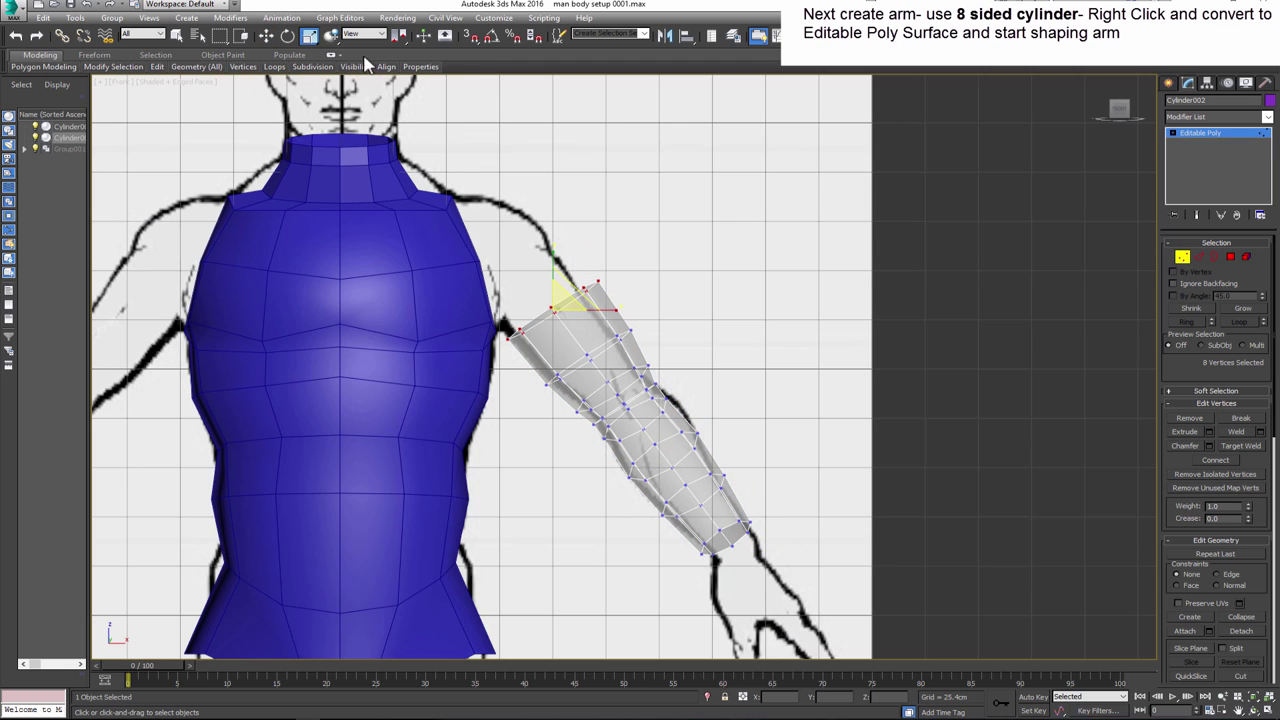
left_click(365, 34)
left_click(378, 90)
left_click_drag(593, 282, 520, 263)
key("w")
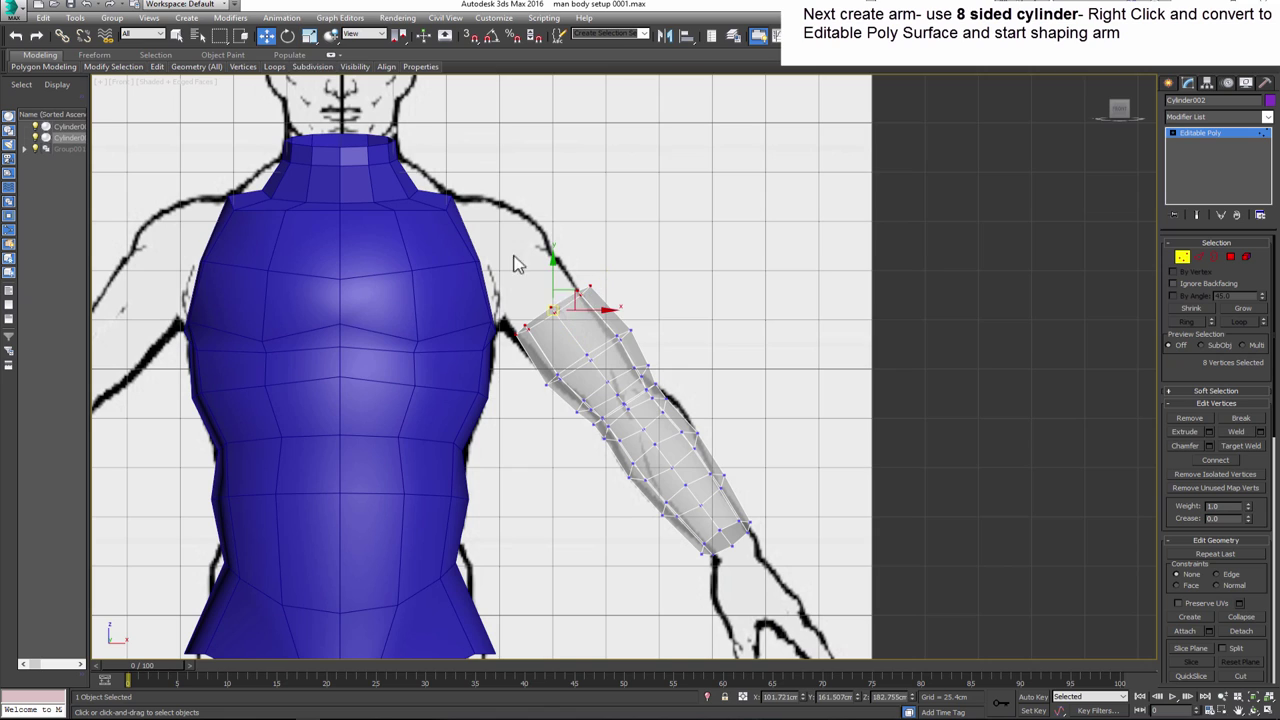
- Flatten the edge loop near the arm top and shift it slightly down and left
key("2")
double_click(605, 350)
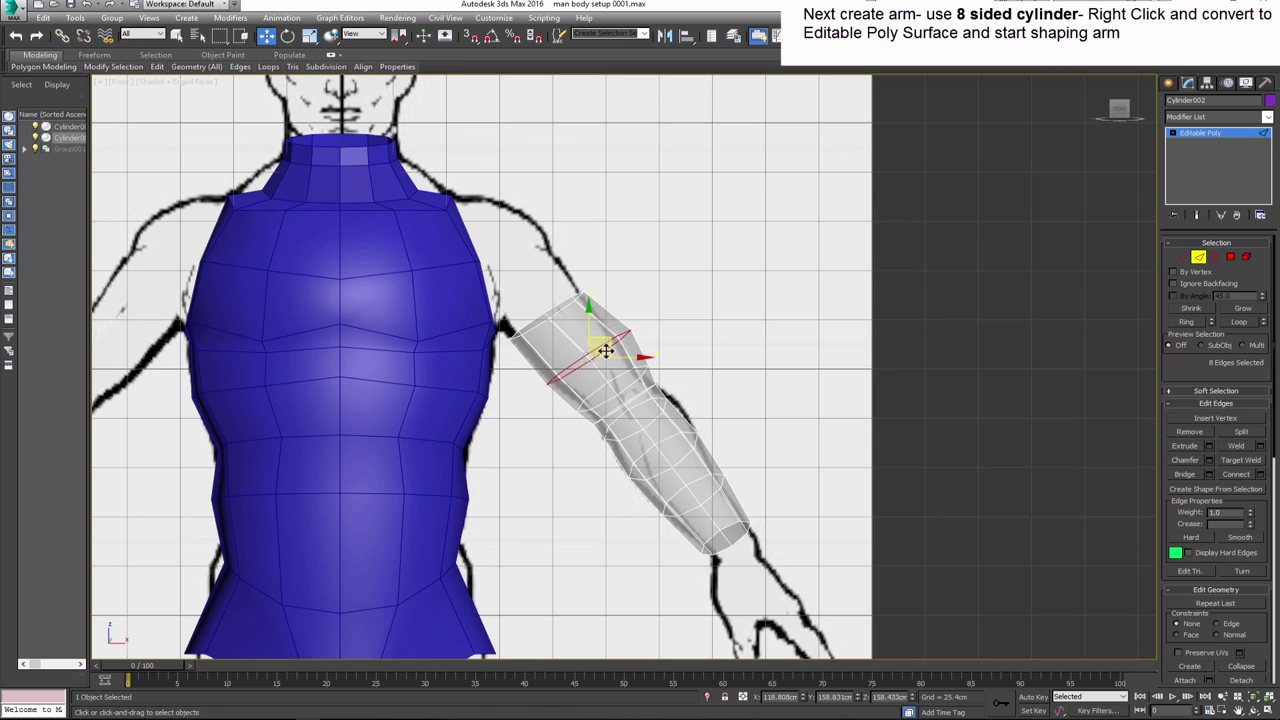
key("r")
left_click_drag(539, 390, 545, 378)
key("w")
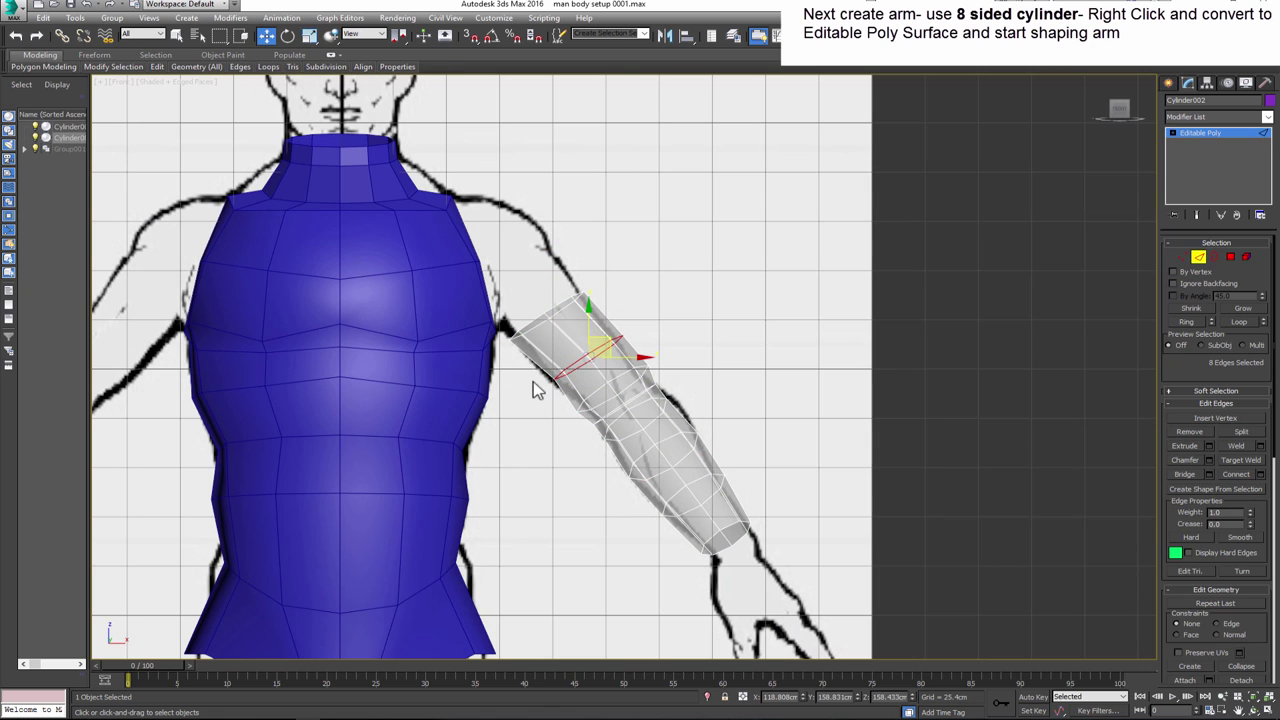
scroll(600, 340, "up", 3)
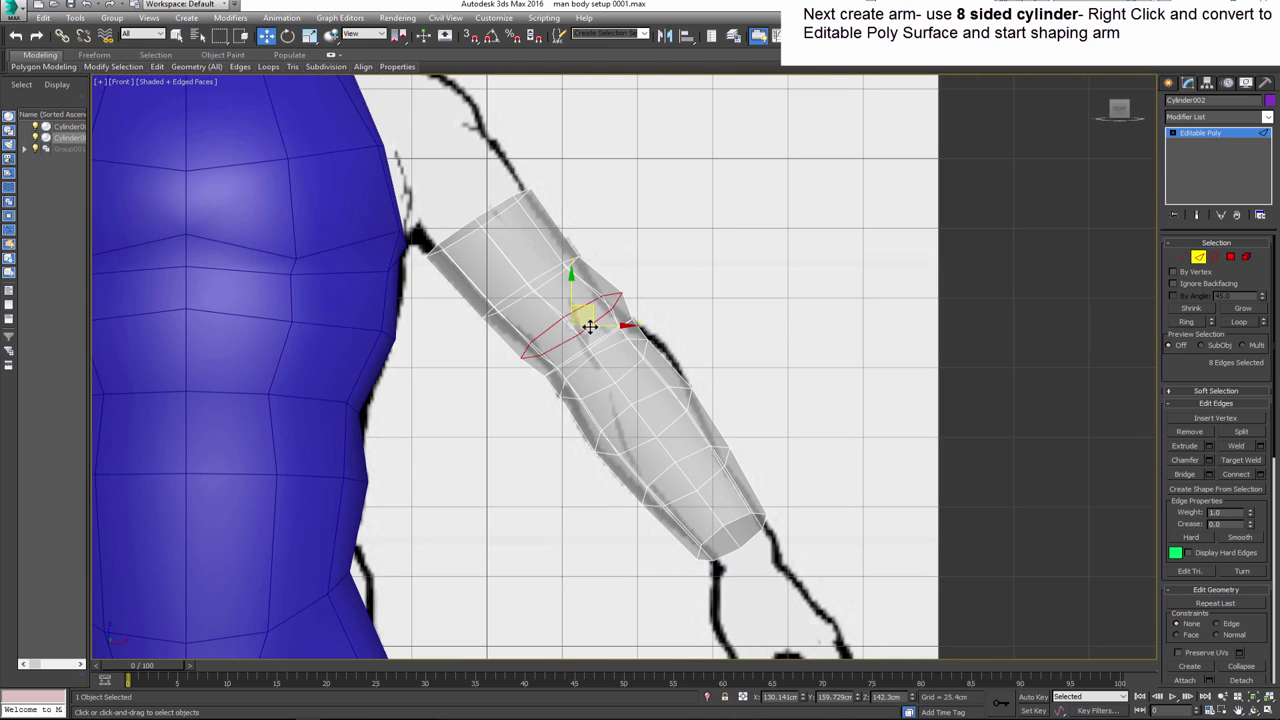
key("r")
key("w")
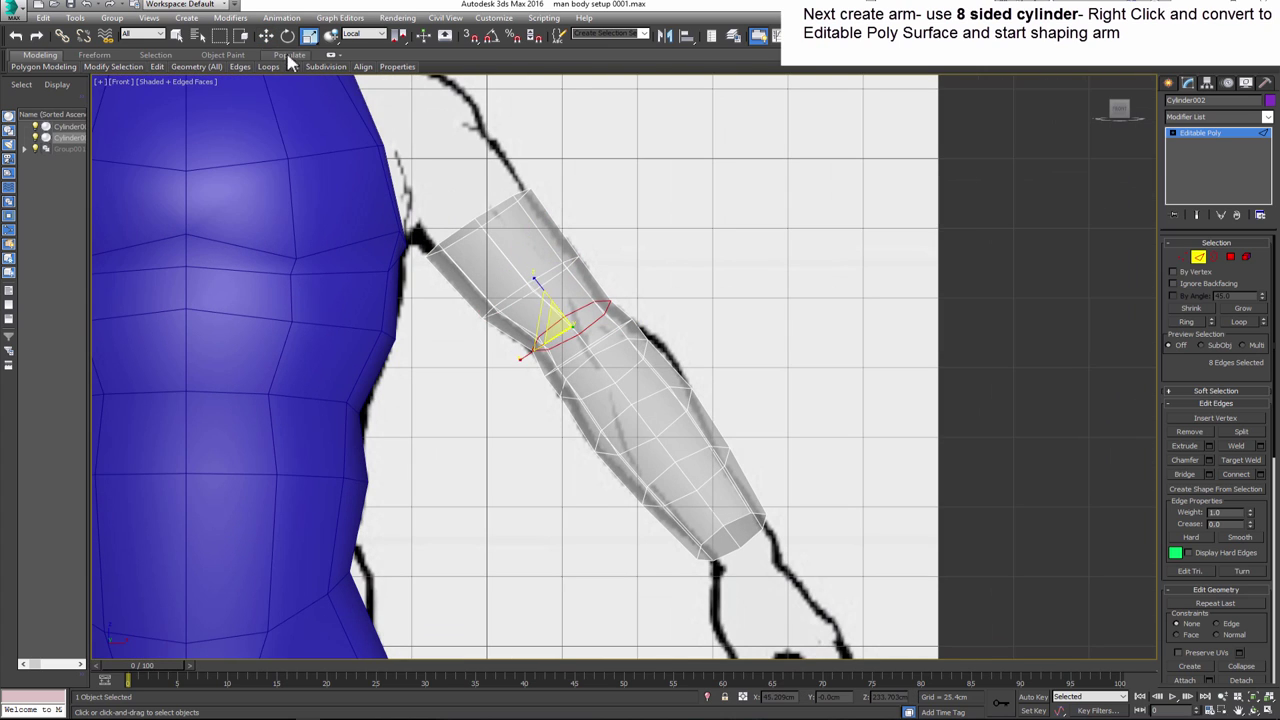
mouse_move(590, 302)
left_mouse_down()
mouse_move(612, 366)
mouse_move(555, 372)
left_mouse_up()
key("r")
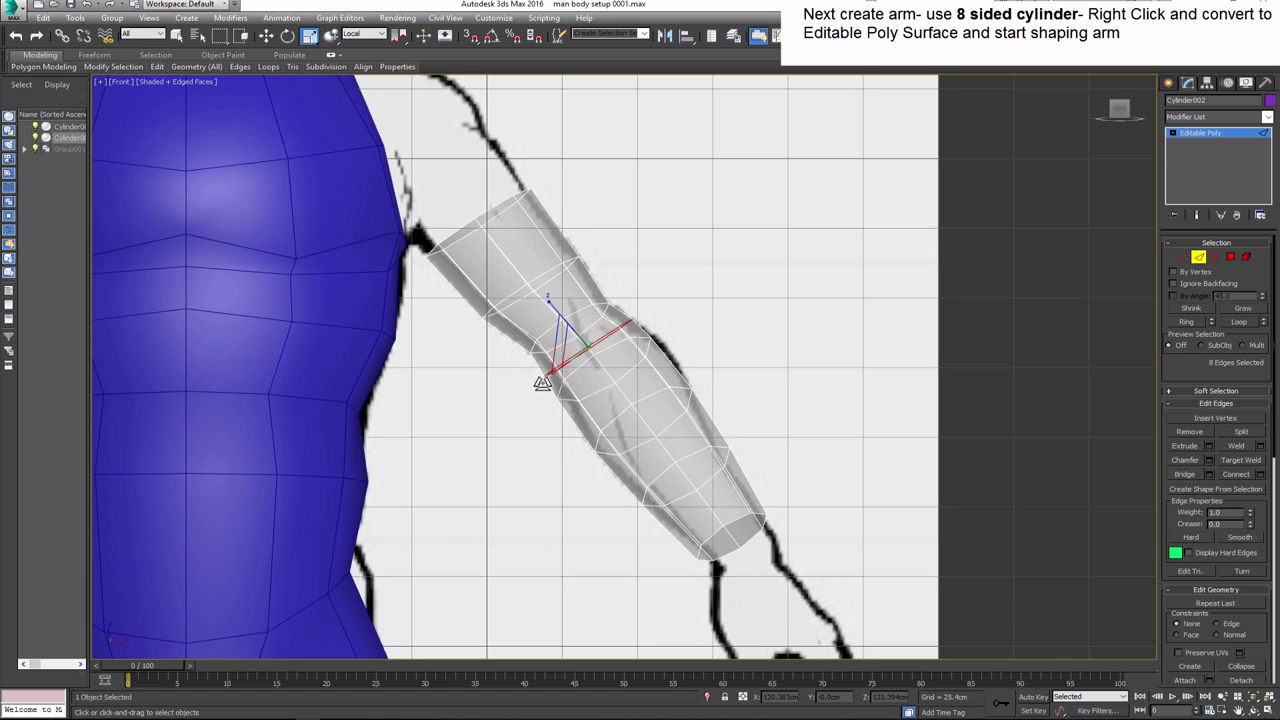
- Select the wrist-end vertices, then move the arm against the torso in the side view
middle_click_drag(670, 495, 630, 430)
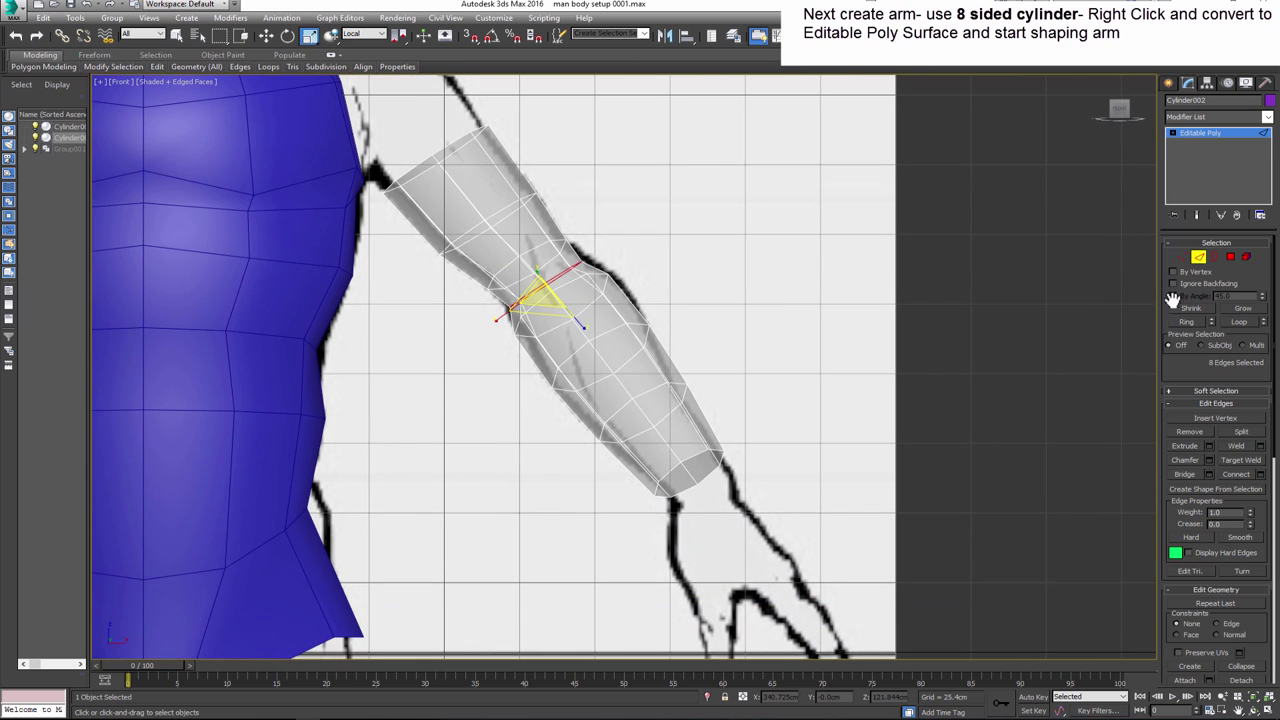
left_click(1183, 257)
left_click_drag(660, 512, 735, 425)
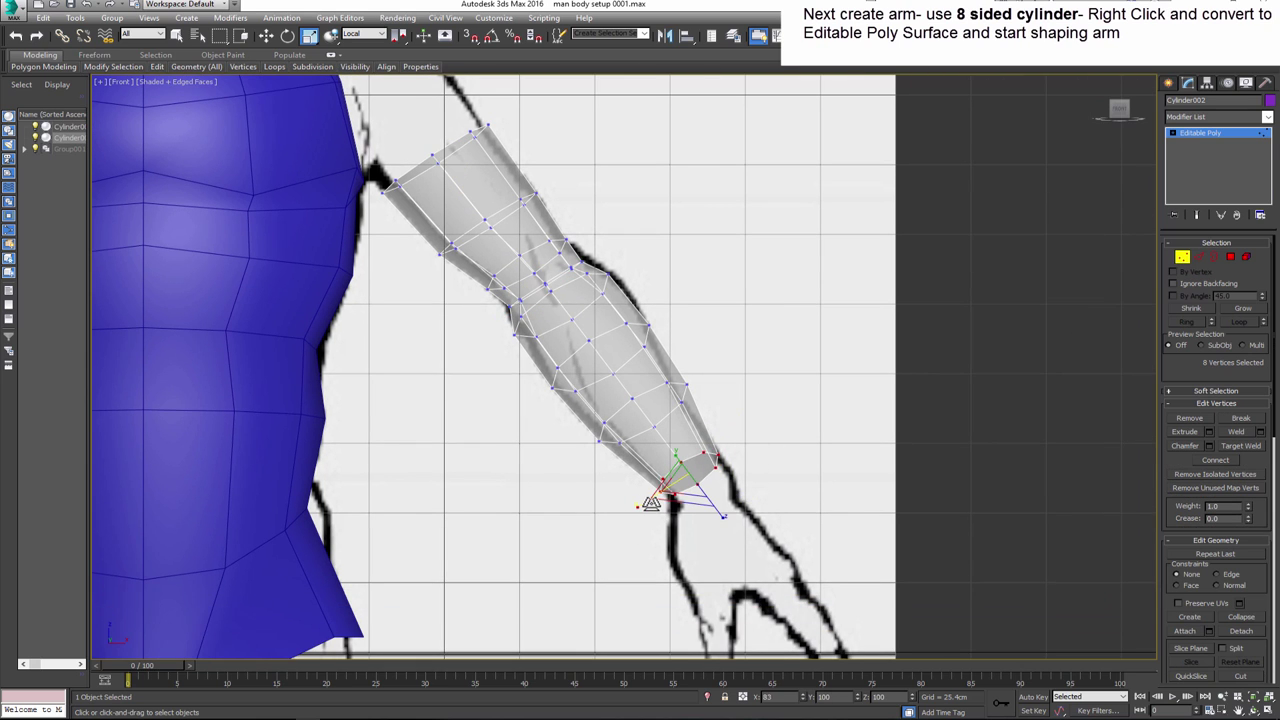
middle_click_drag(650, 502, 640, 580)
scroll(600, 450, "down", 2)
middle_click_drag(522, 342, 528, 384)
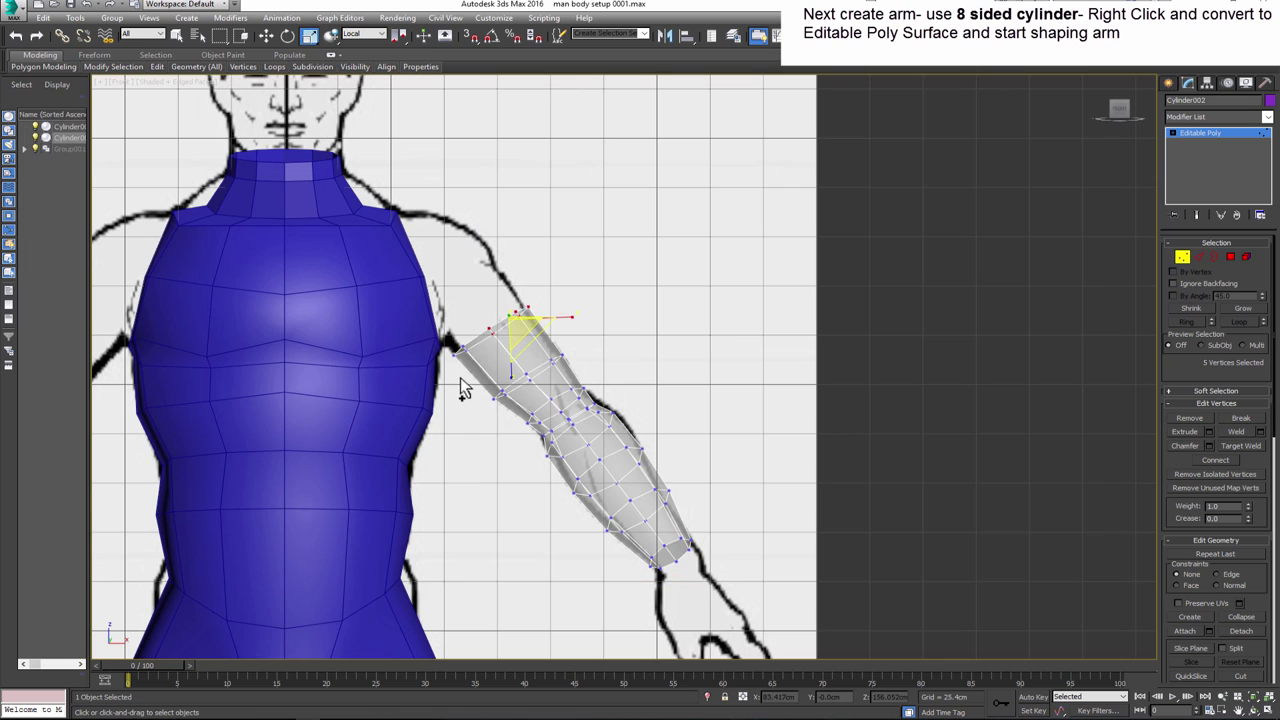
left_click(266, 36)
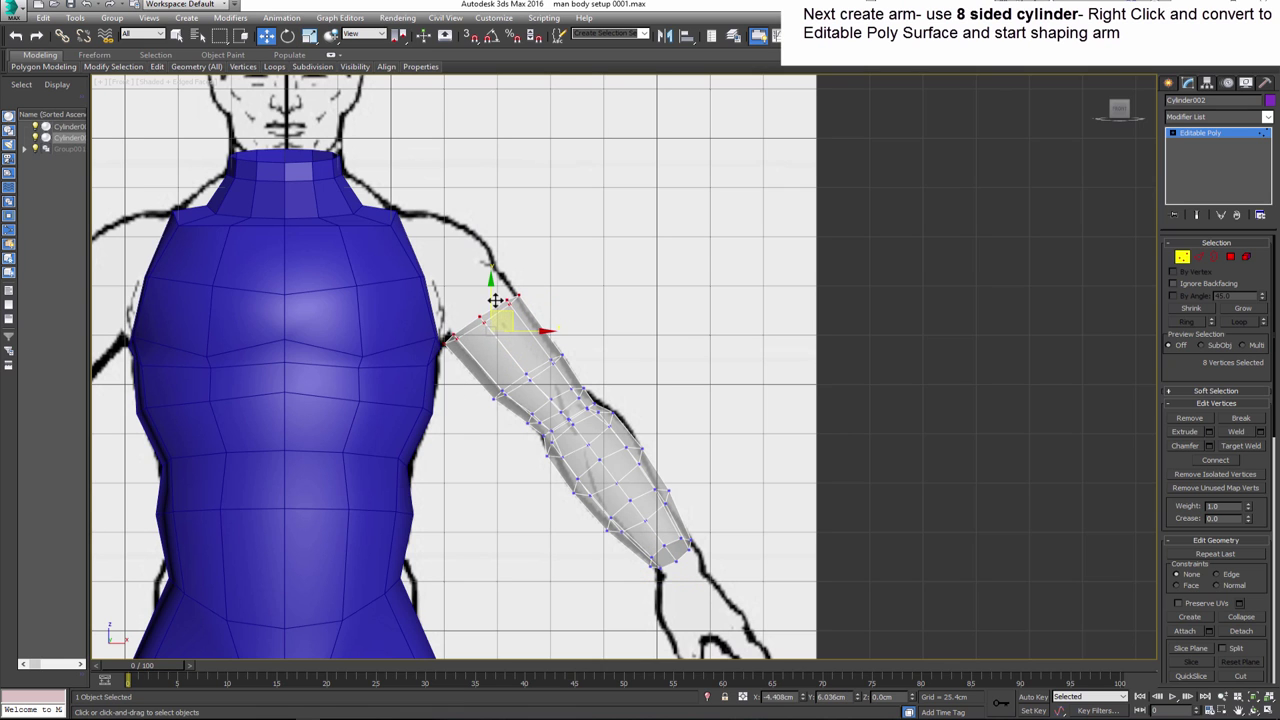
scroll(528, 357, "down", 3)
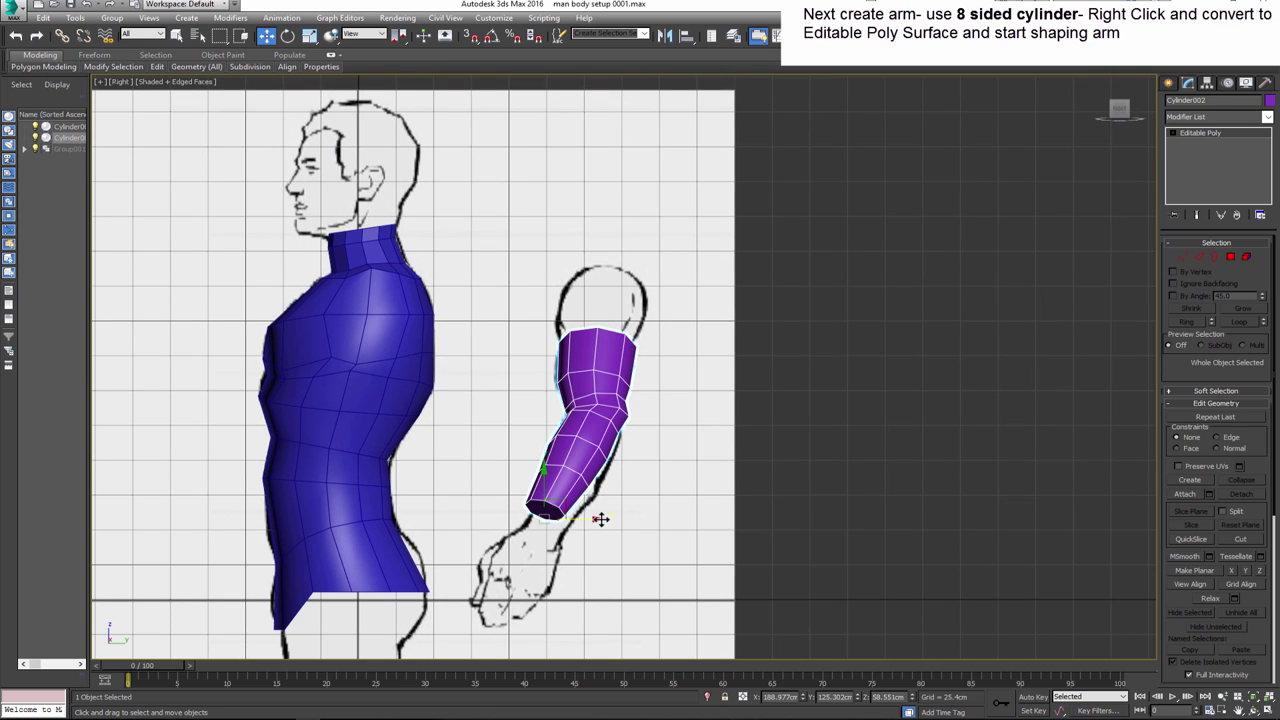
left_click_drag(600, 518, 365, 514)
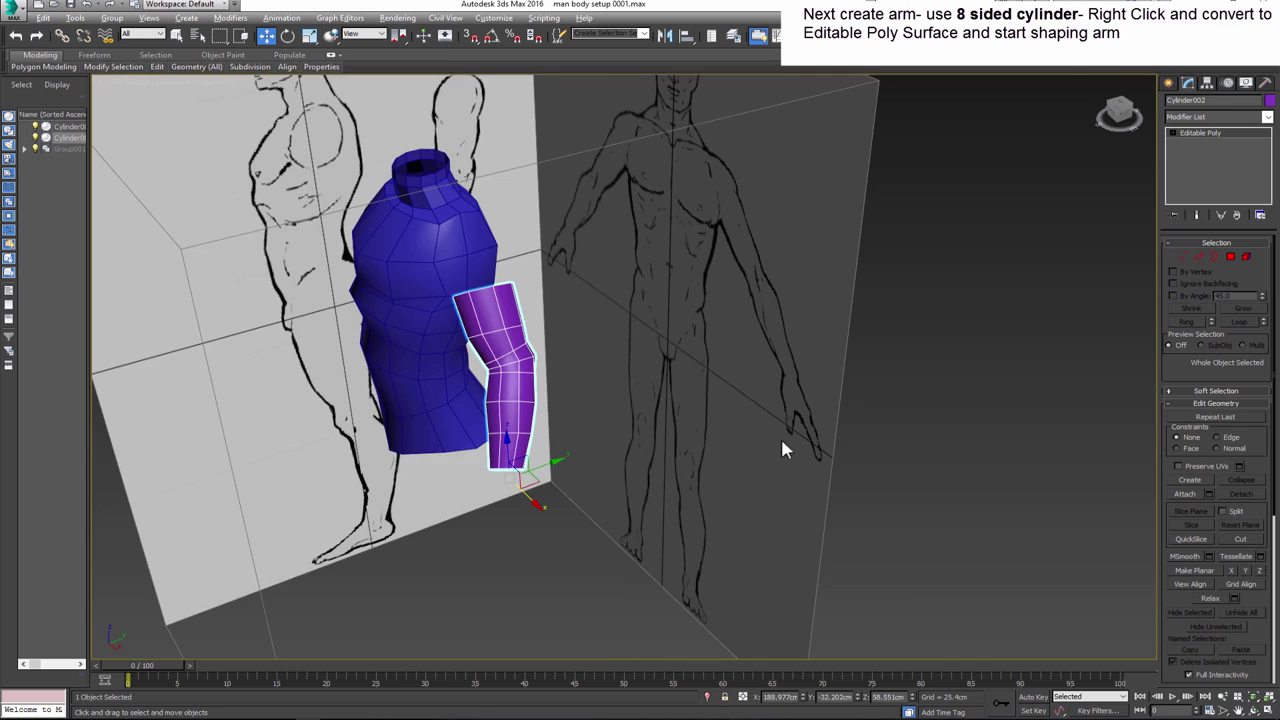
left_click(1050, 290)
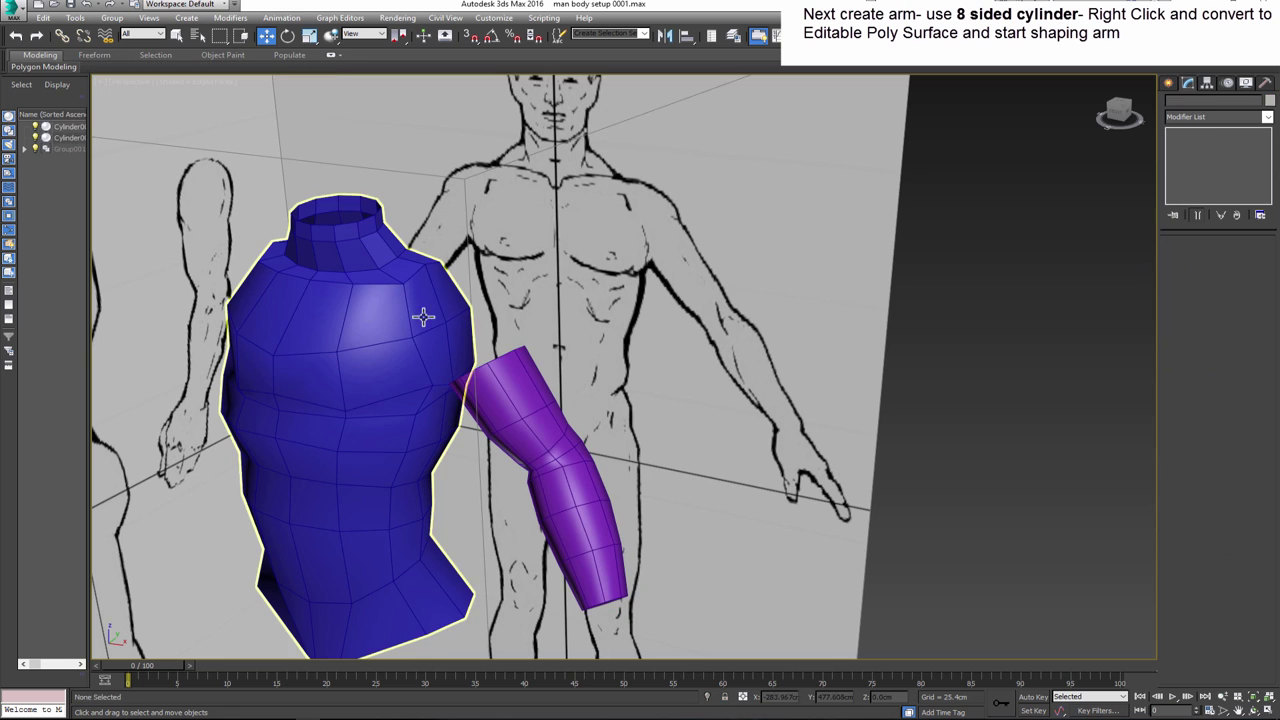
left_click(423, 316)
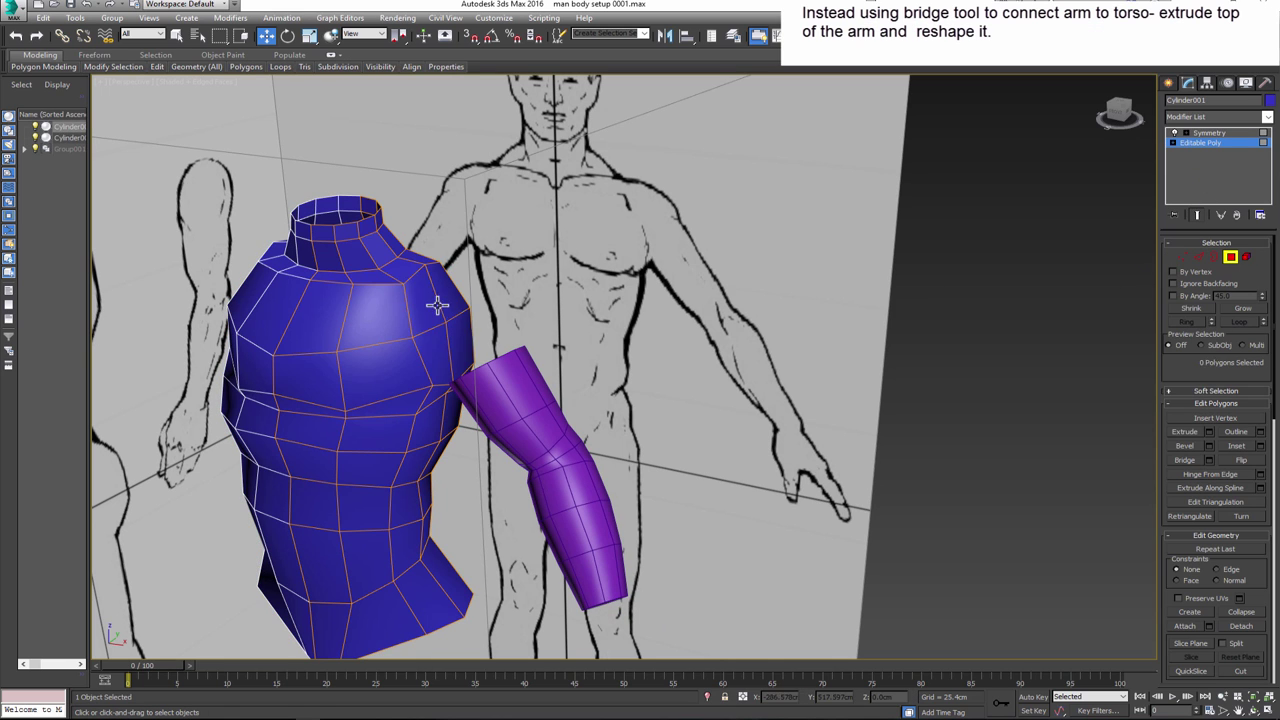
- Extrude the torso's shoulder polygons outward toward the arm
left_click(437, 300)
key("alt+w")
key("alt+w")
scroll(486, 343, "up", 4)
middle_click_drag(486, 343, 593, 360)
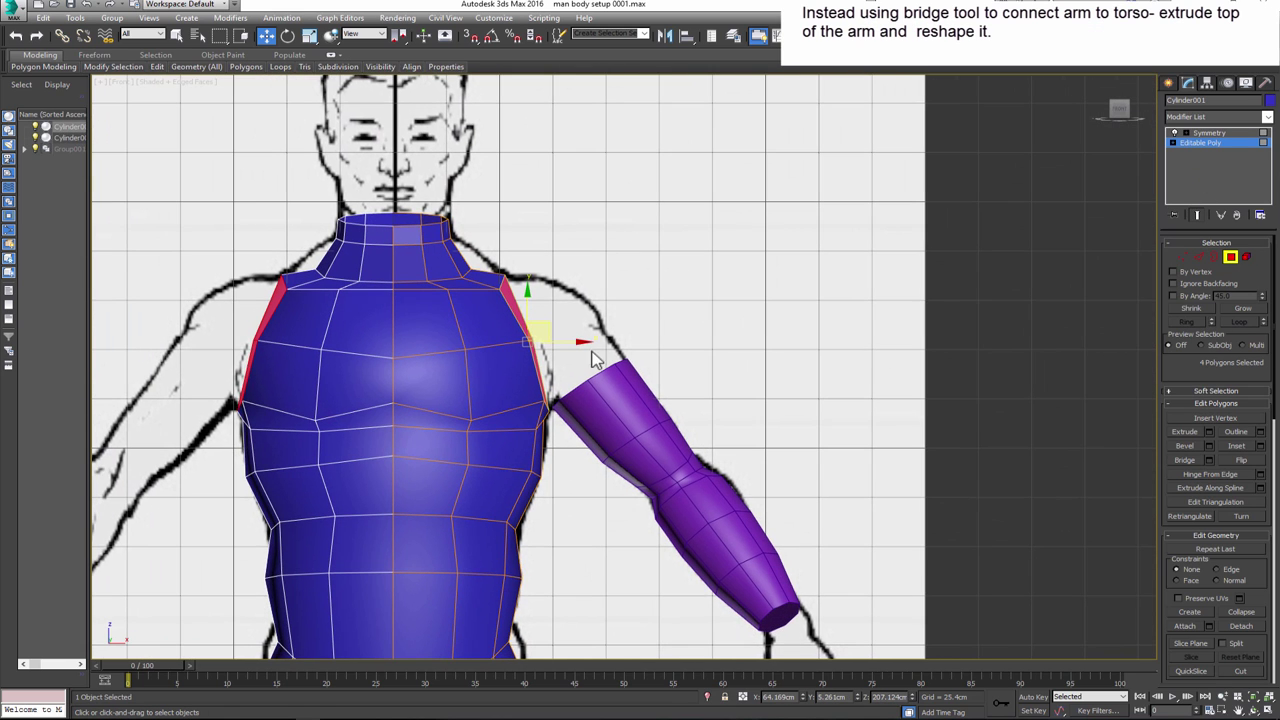
left_click(1211, 432)
left_click_drag(632, 391, 648, 410)
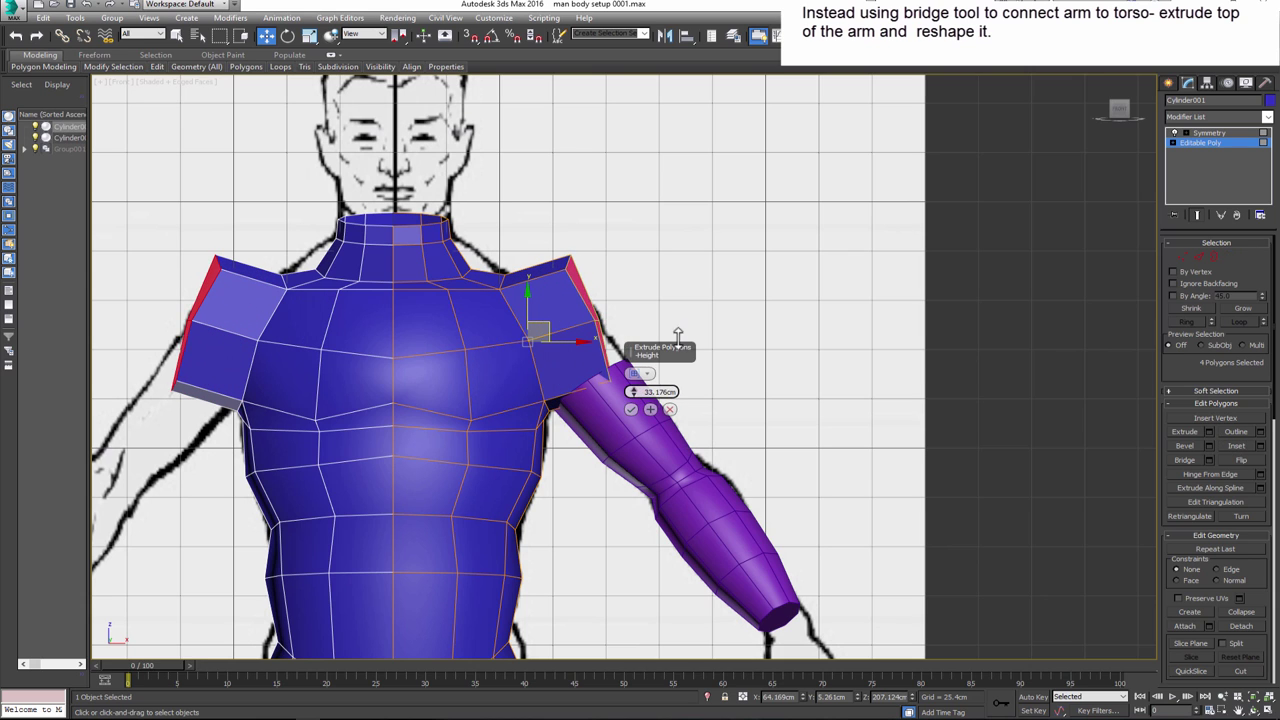
left_click(645, 408)
scroll(640, 390, "up", 2)
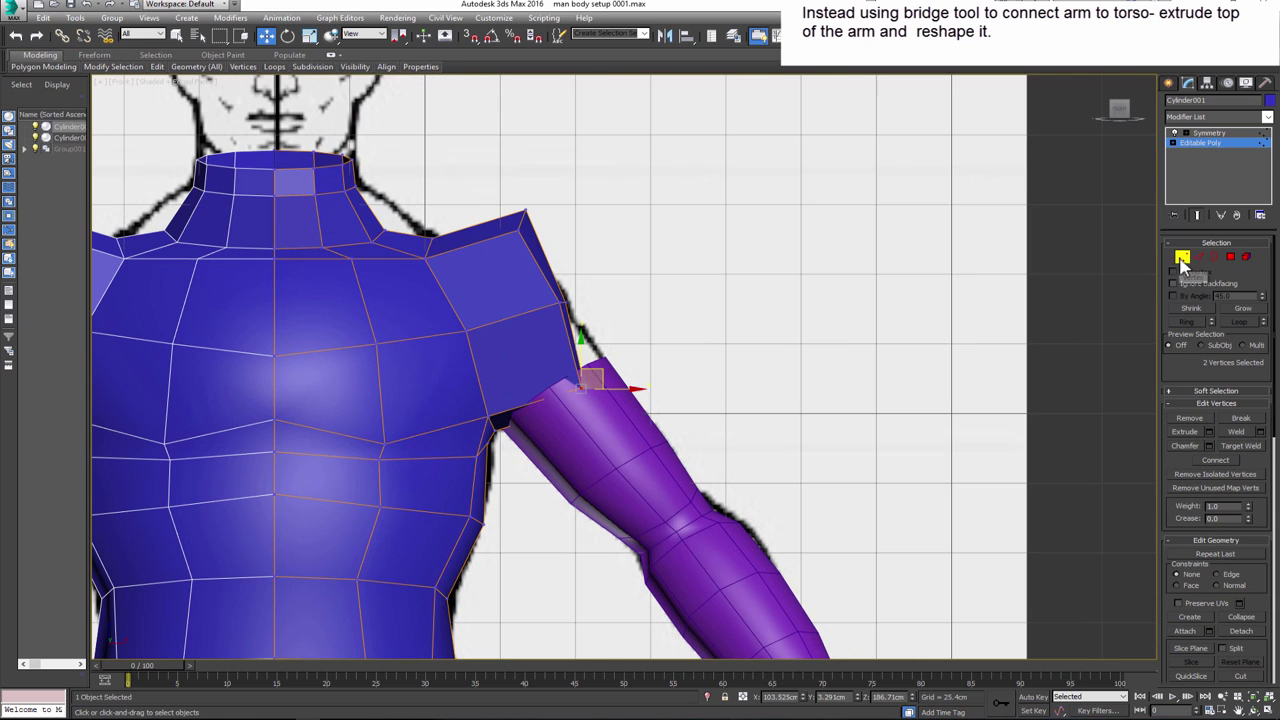
- Move the lower shoulder vertices toward the arm top and pull the shoulder corner down
left_click(622, 405)
left_click(497, 341)
left_click(1200, 143)
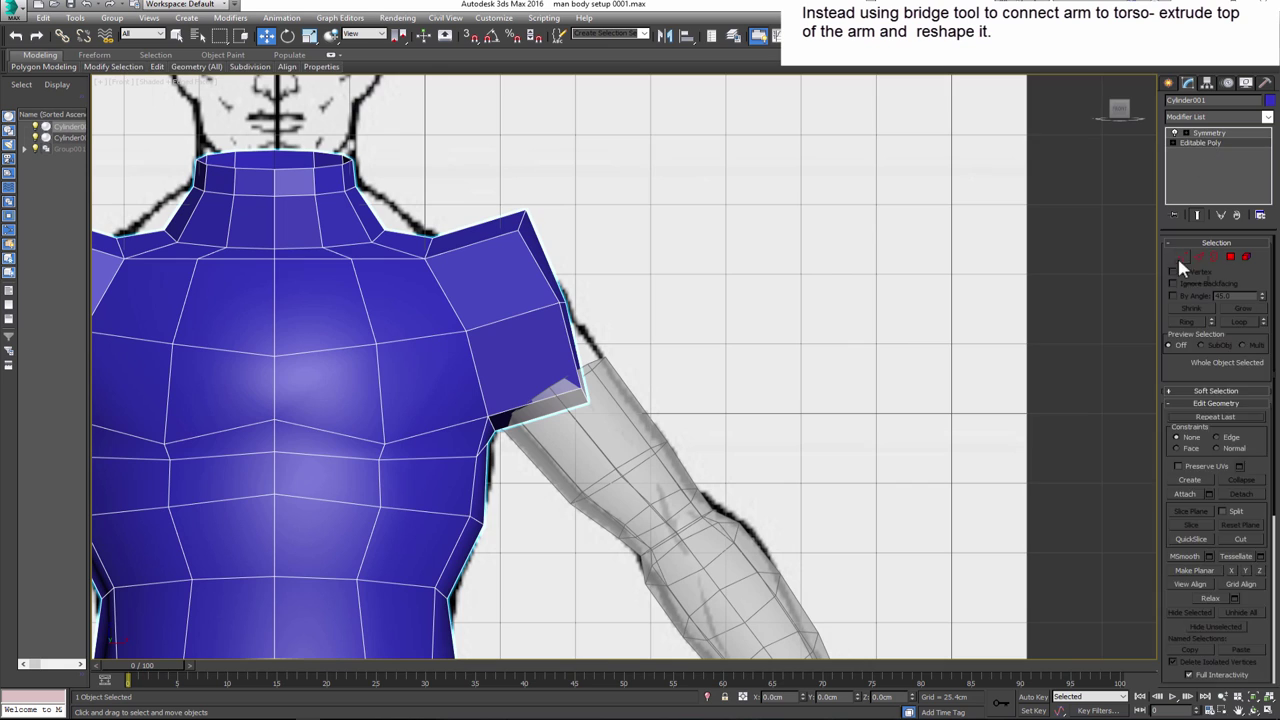
left_click(1182, 256)
left_click_drag(584, 393, 607, 378)
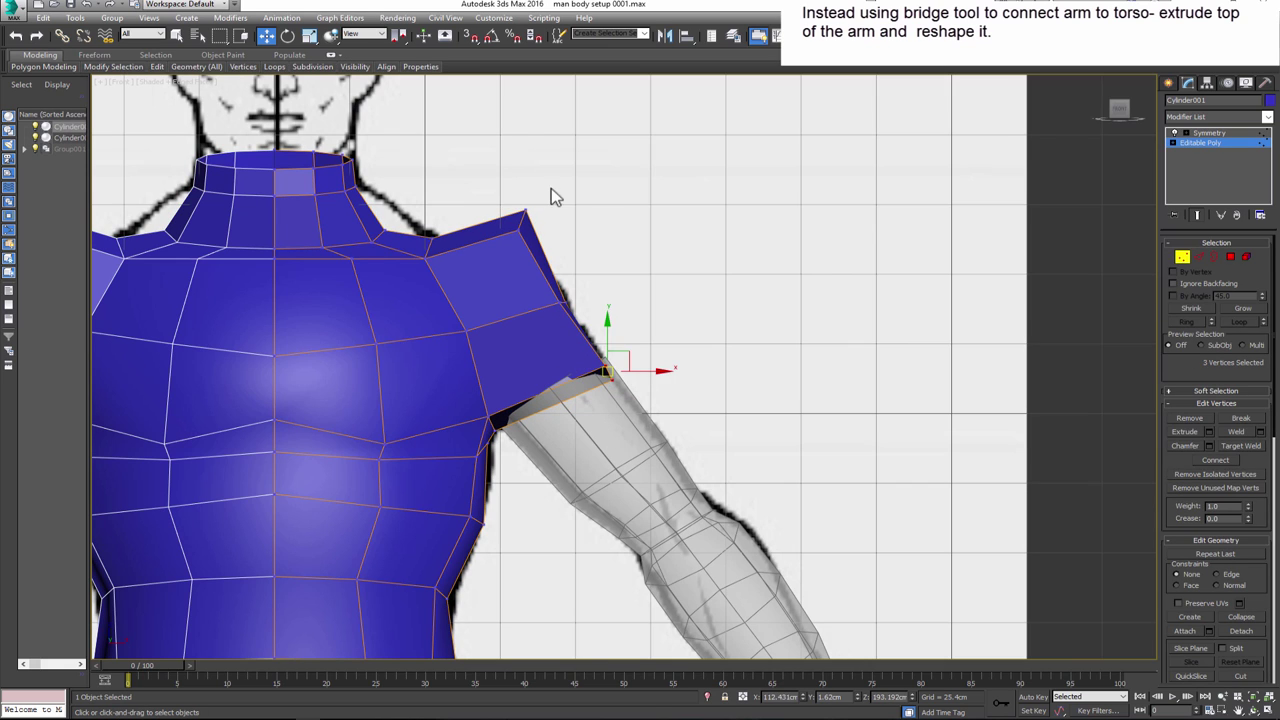
left_click(524, 212)
left_click_drag(543, 214, 549, 243)
scroll(560, 280, "up", 2)
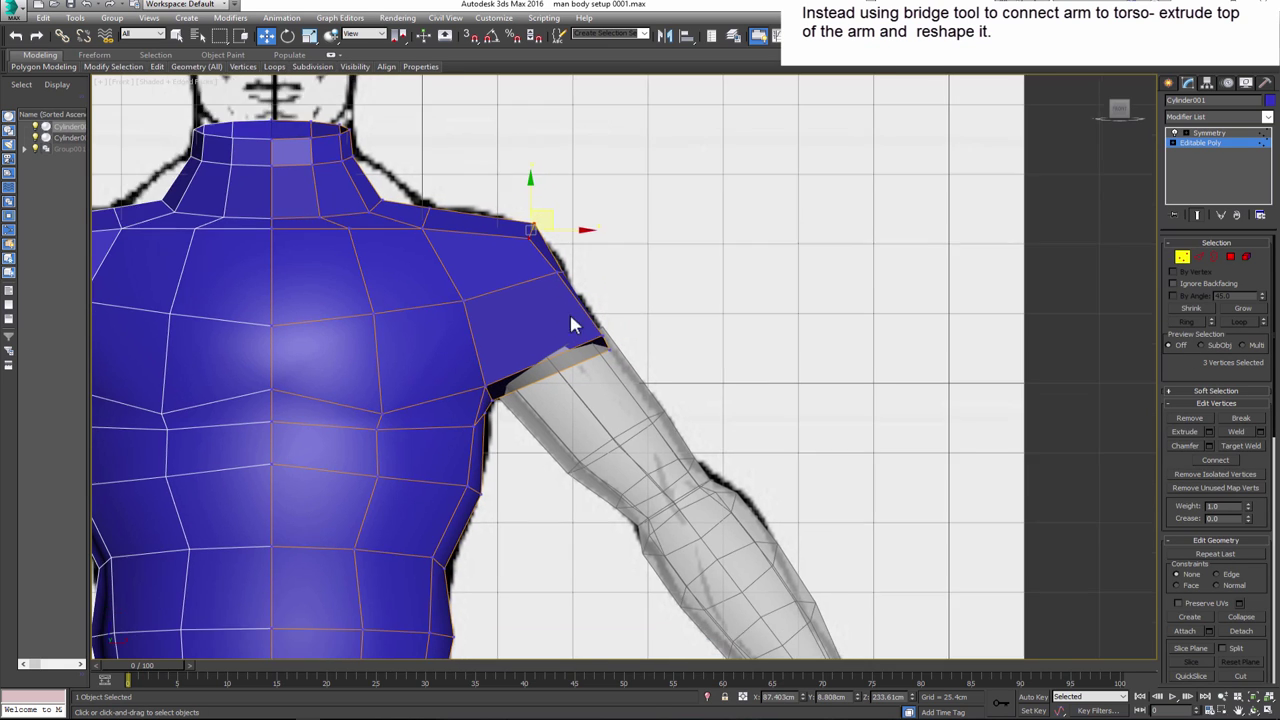
scroll(571, 323, "up", 3)
- Move the armpit and top-shoulder vertices to meet the arm, checking with see-through shading
left_click(457, 418)
left_click_drag(463, 410, 455, 393)
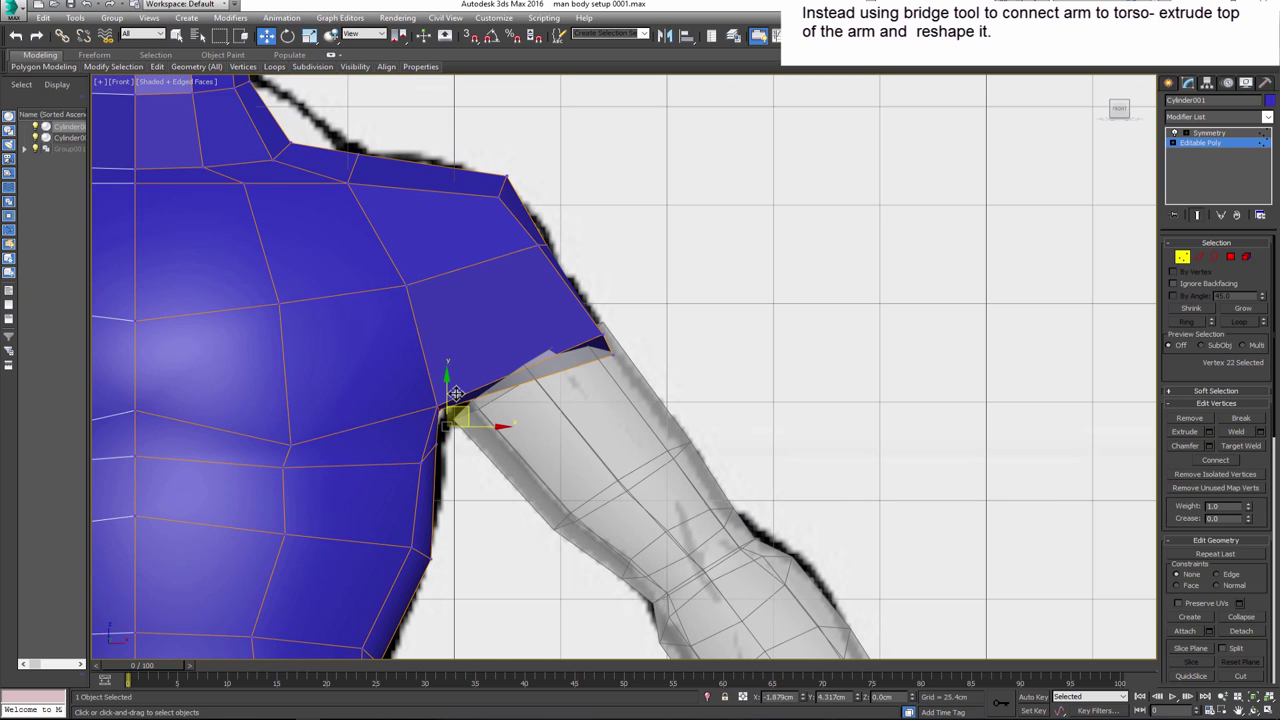
left_click(606, 350)
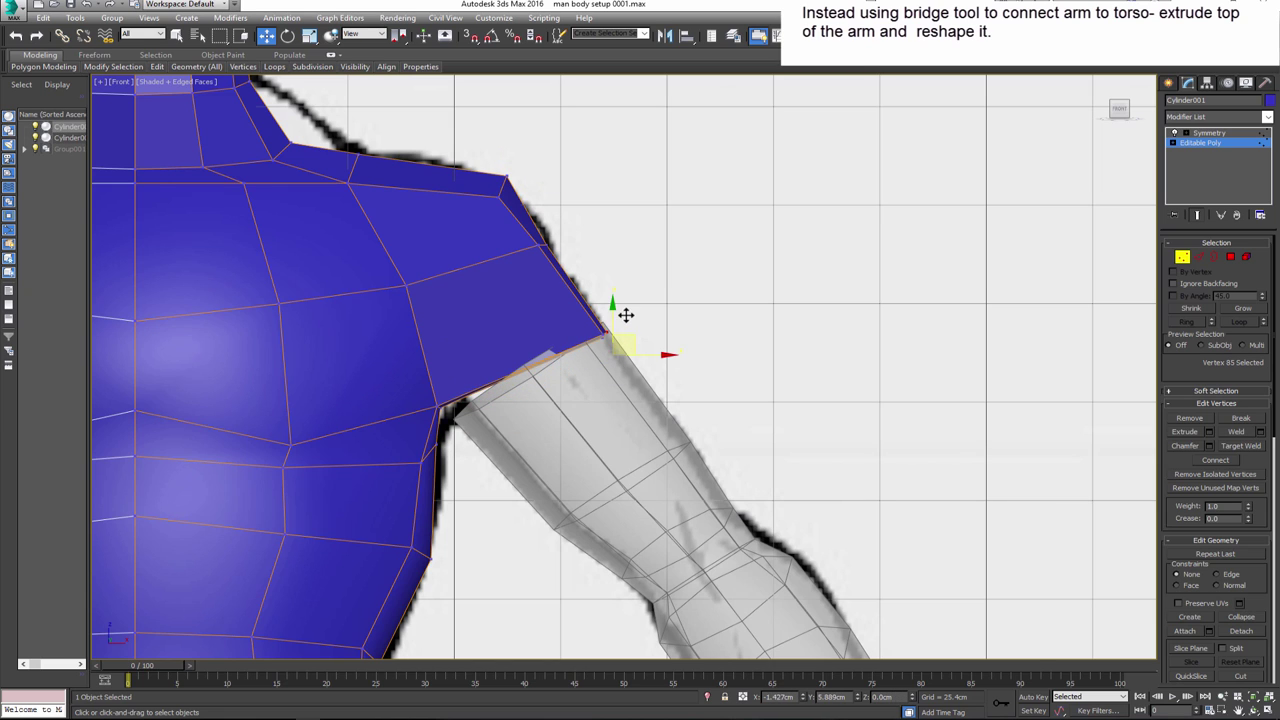
middle_click_drag(625, 315, 671, 378)
left_click(558, 252)
key("alt+x")
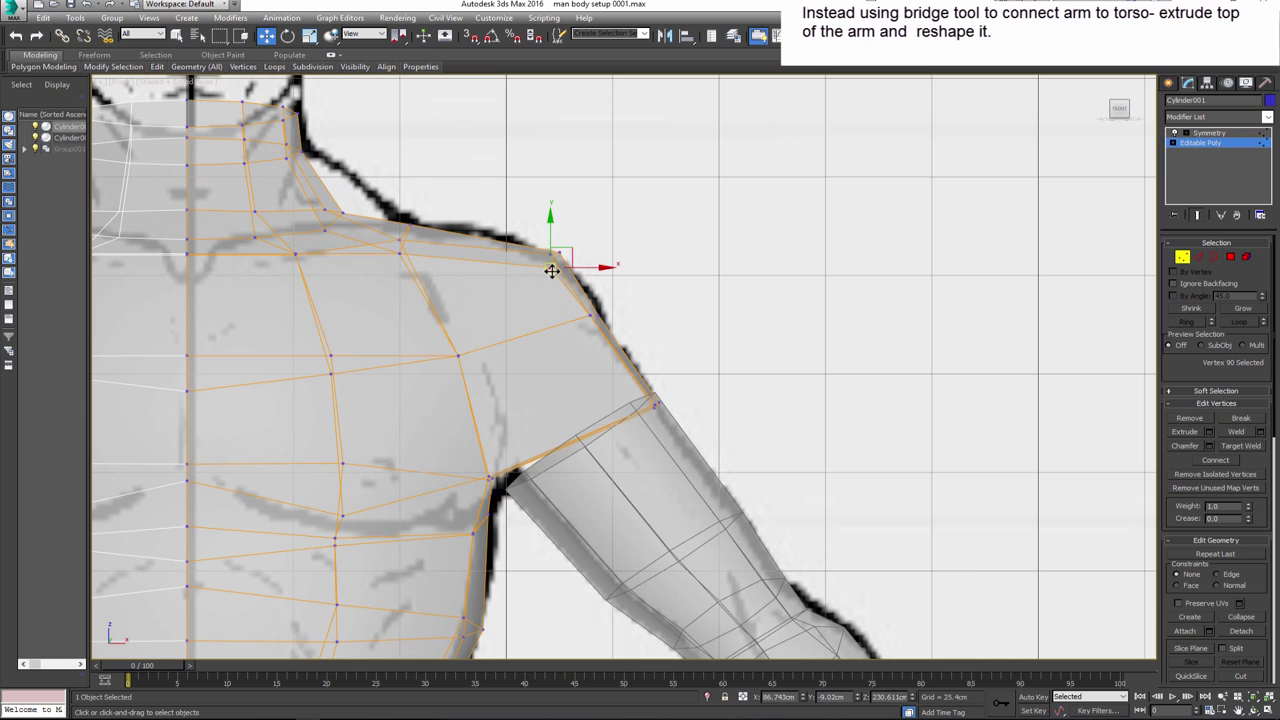
scroll(530, 272, "down", 2)
key("alt+x")
scroll(568, 340, "down", 2)
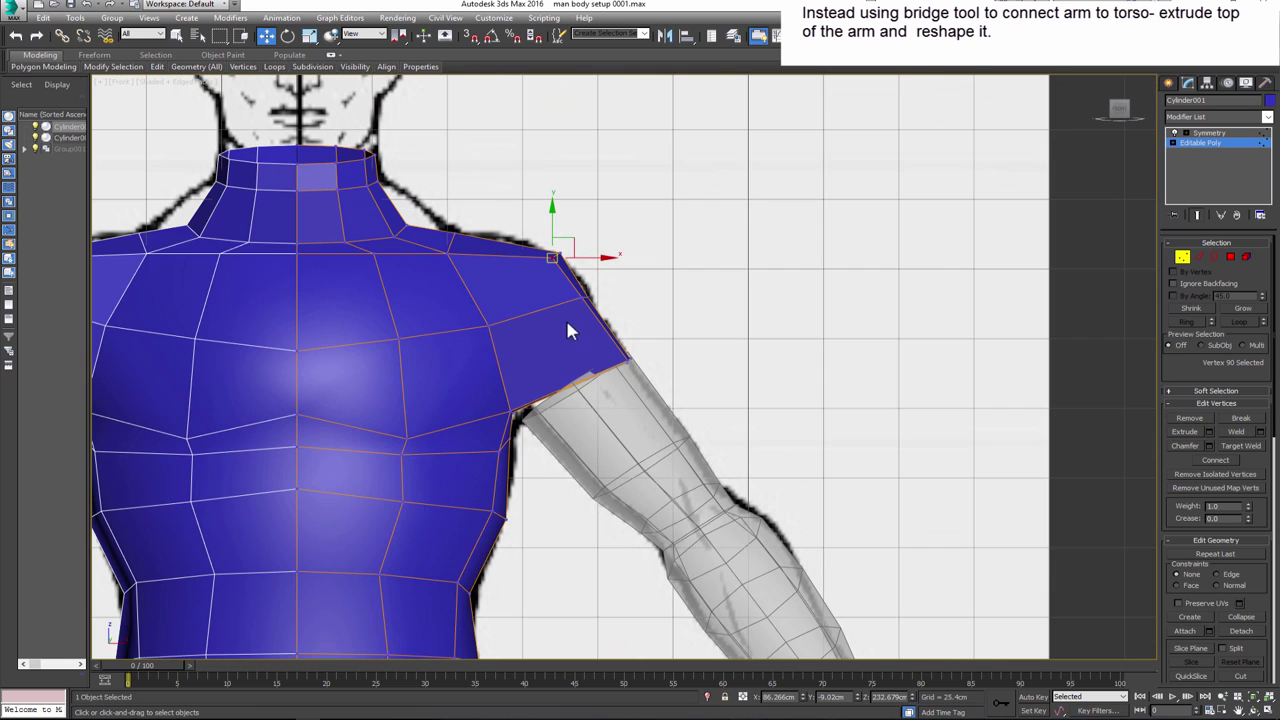
scroll(578, 318, "up", 4)
key("alt+x")
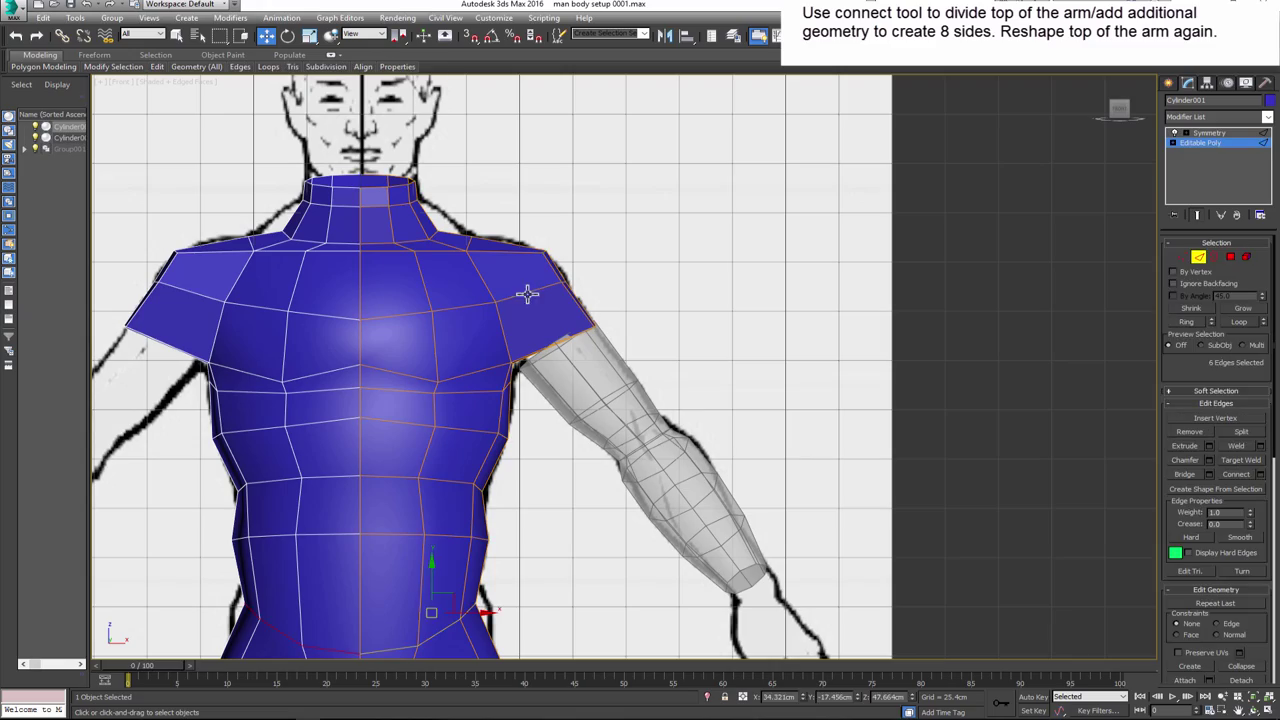
- Connect the selected shoulder-opening edges so the opening splits into eight sides
left_click(500, 250, "ctrl")
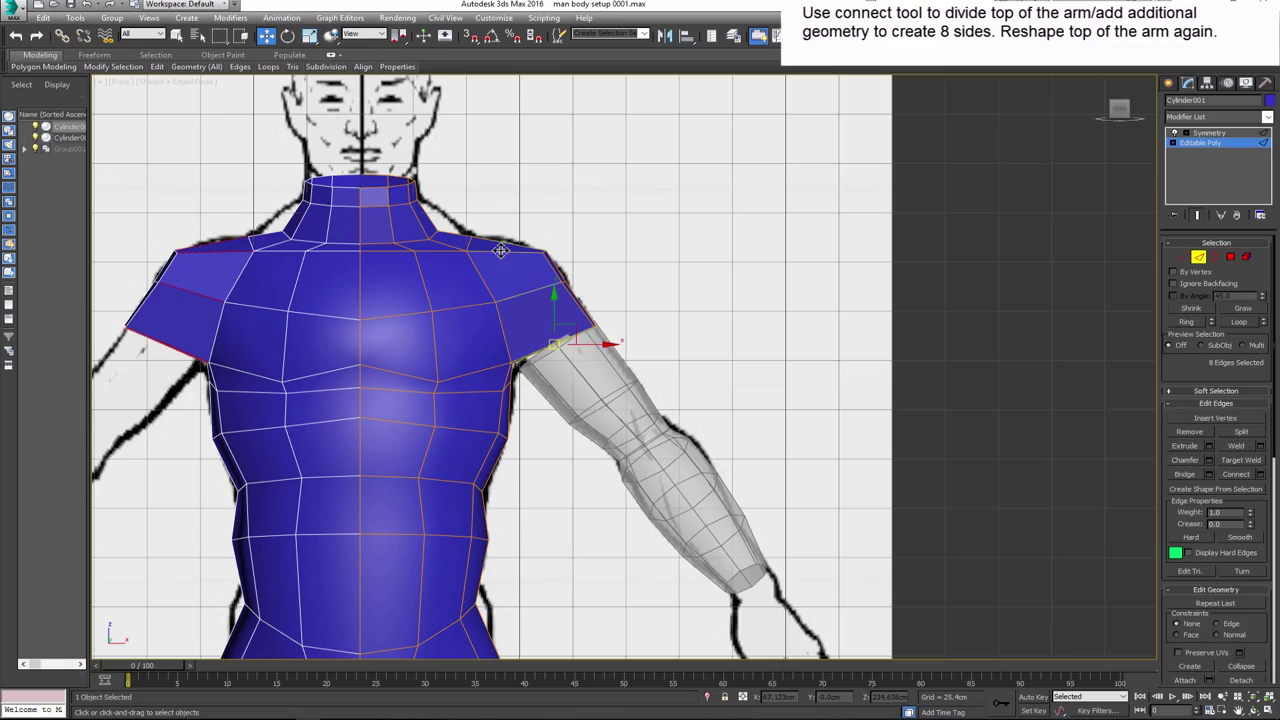
left_click(1260, 474)
key("alt+w")
key("alt+w")
mouse_move(757, 500)
middle_mouse_down("alt")
mouse_move(503, 492)
mouse_move(565, 479)
middle_mouse_up("alt")
left_click(634, 426)
mouse_move(634, 426)
middle_mouse_down("alt")
mouse_move(589, 463)
mouse_move(534, 388)
mouse_move(480, 420)
mouse_move(1078, 236)
middle_mouse_up("alt")
- Delete the cap faces at the top of the arm
left_click(1231, 257)
left_click(514, 412)
key("Delete")
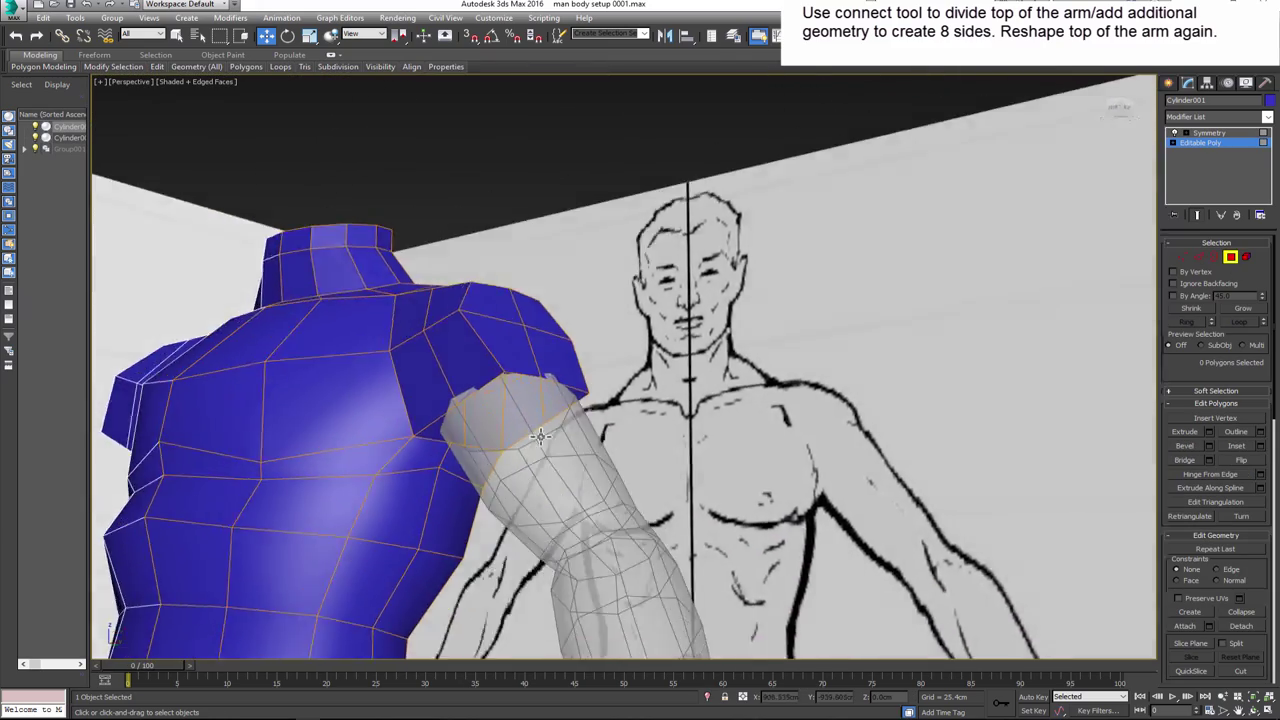
- In the side view, raise the top vertex and nudge the rim vertices of the shoulder opening
key("2")
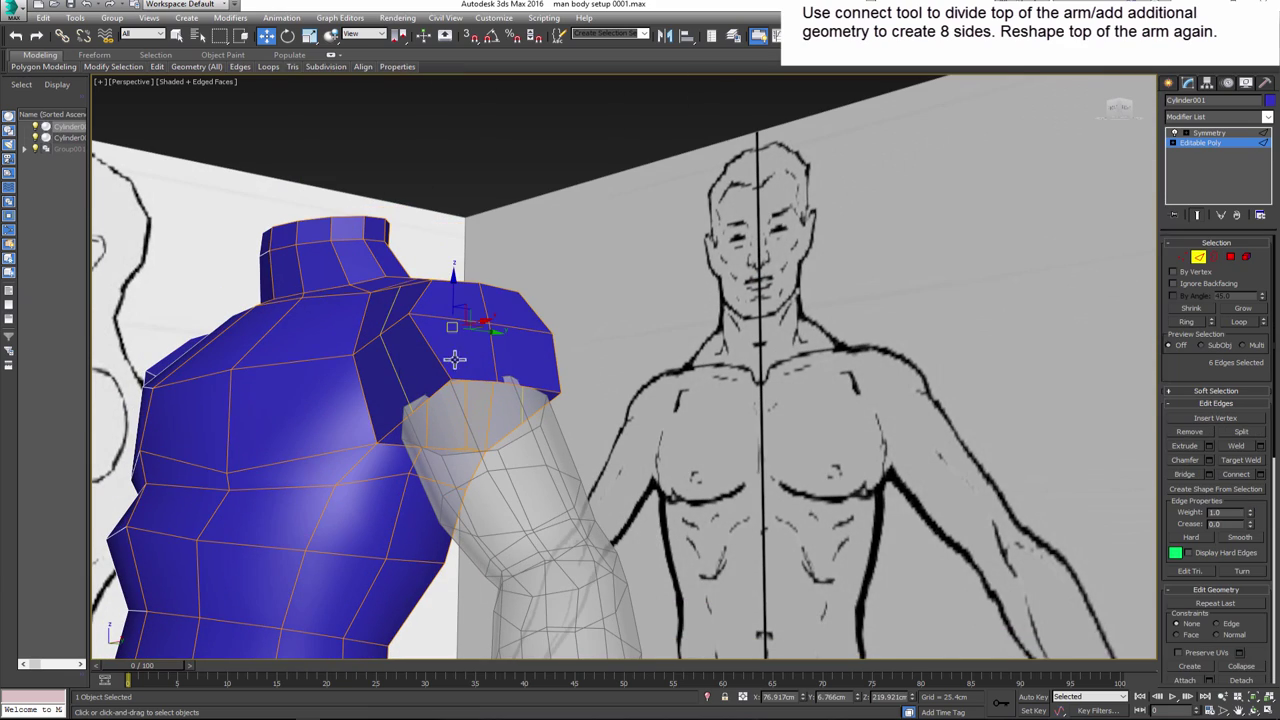
left_click(310, 35)
middle_click_drag(410, 240, 428, 266, "alt")
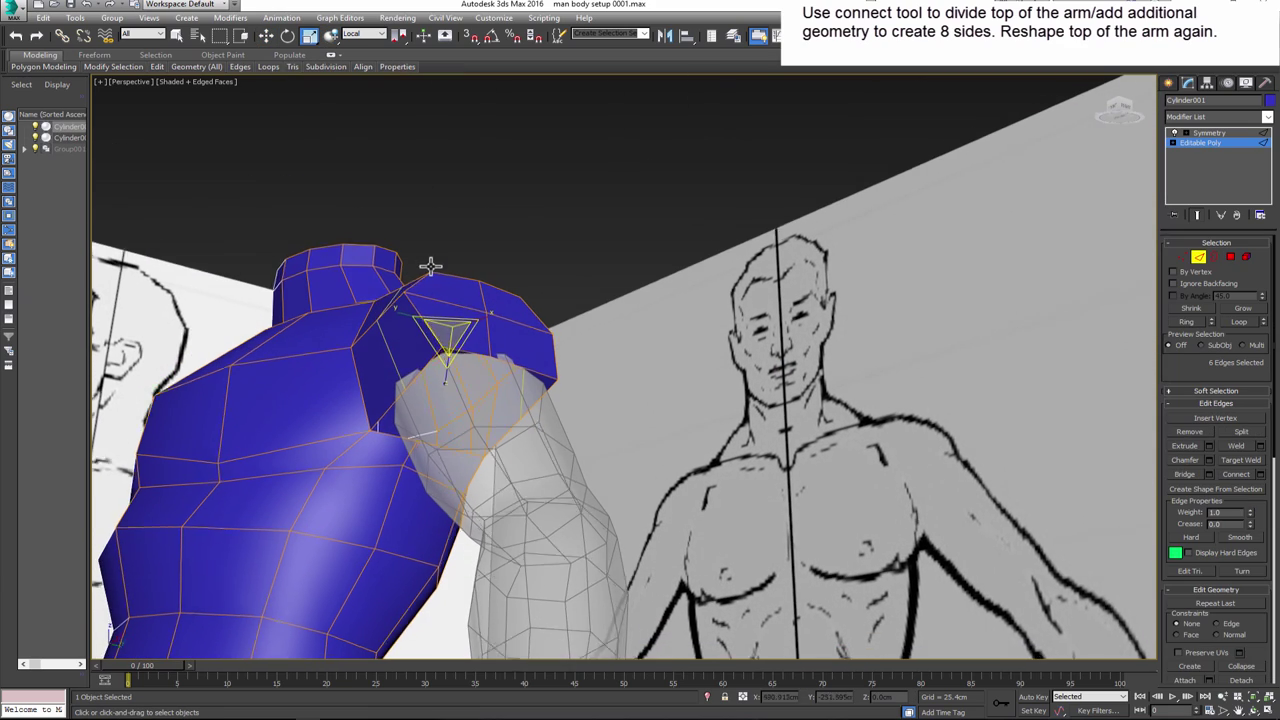
key("f")
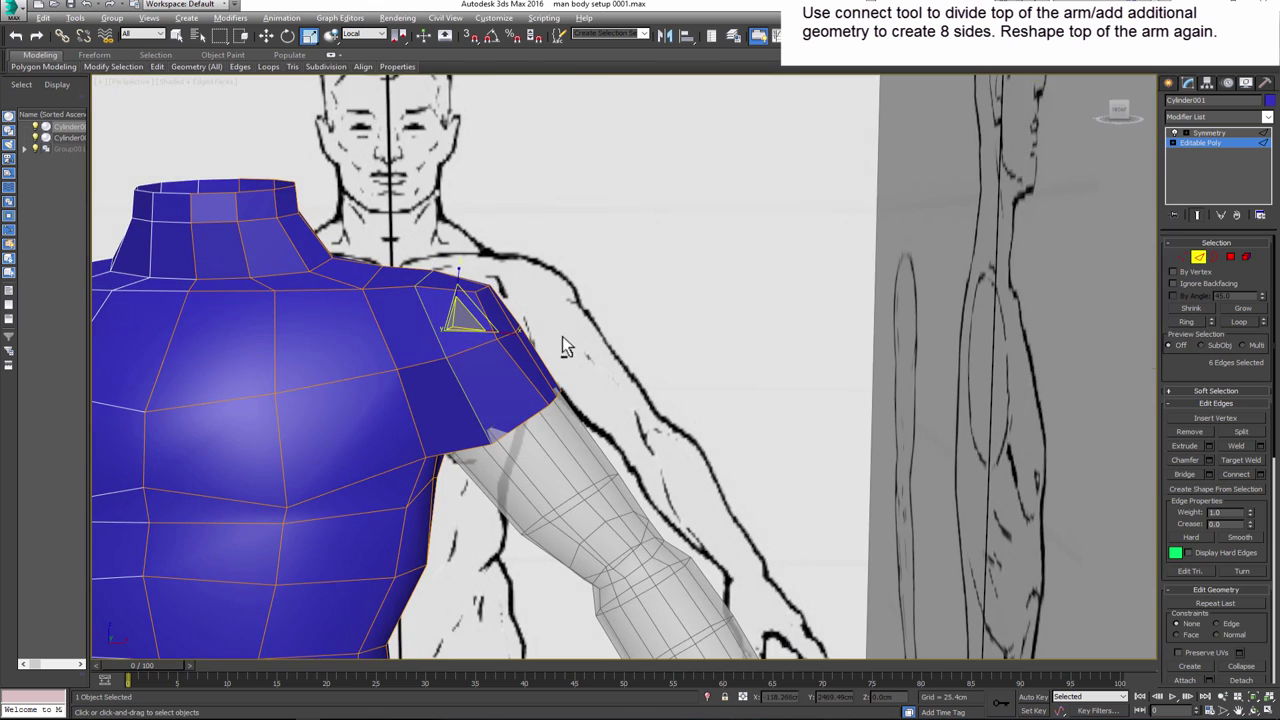
scroll(560, 250, "up", 3)
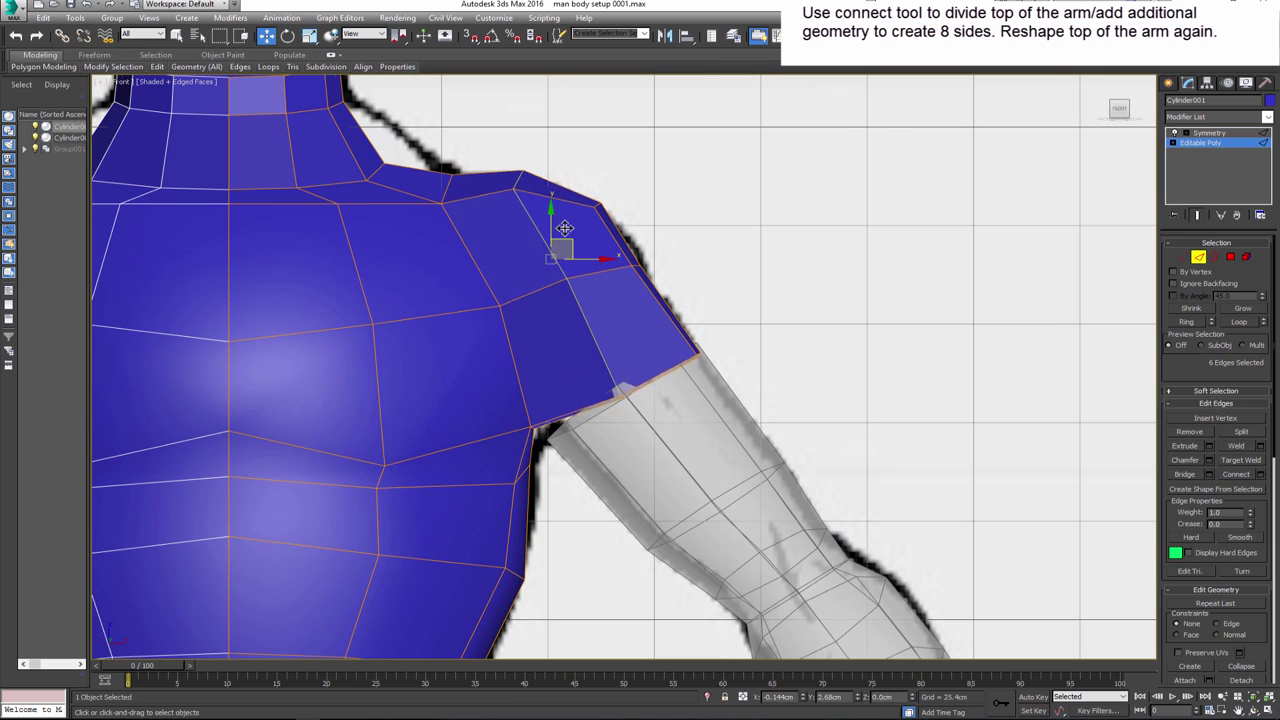
scroll(550, 258, "up", 1)
key("1")
left_click(550, 258)
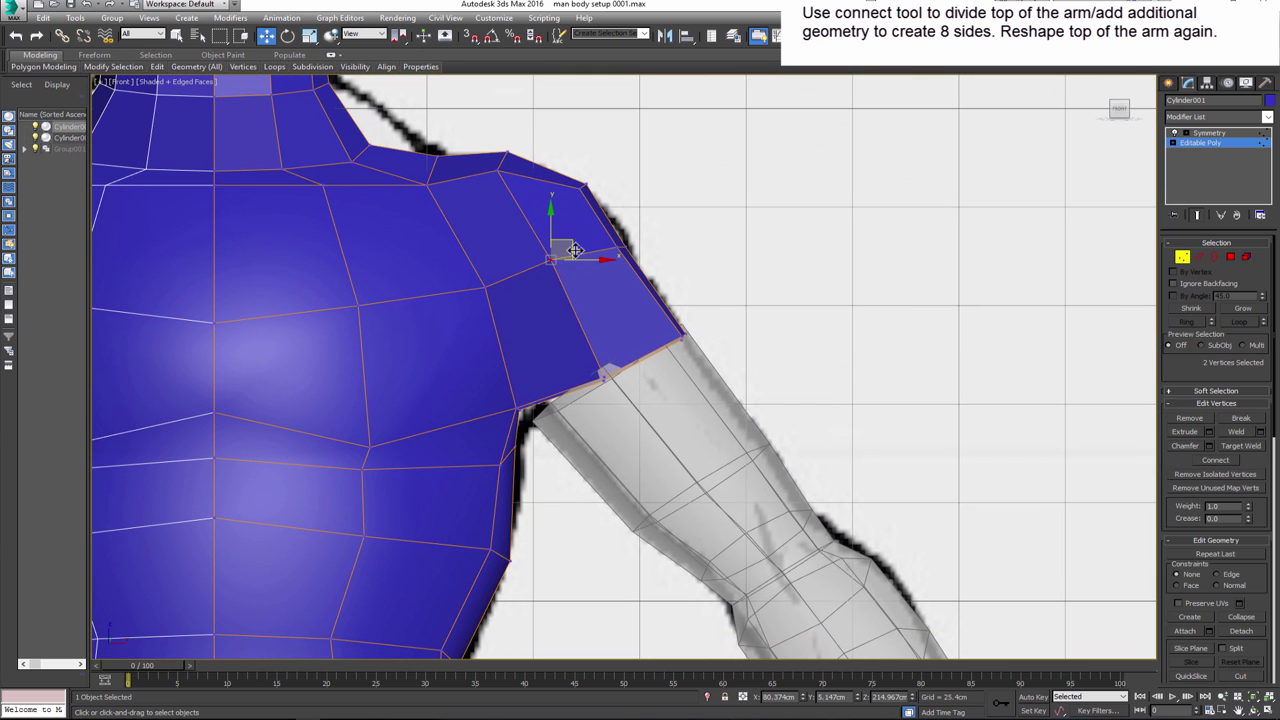
key("alt+w")
key("alt+w")
scroll(418, 385, "up", 5)
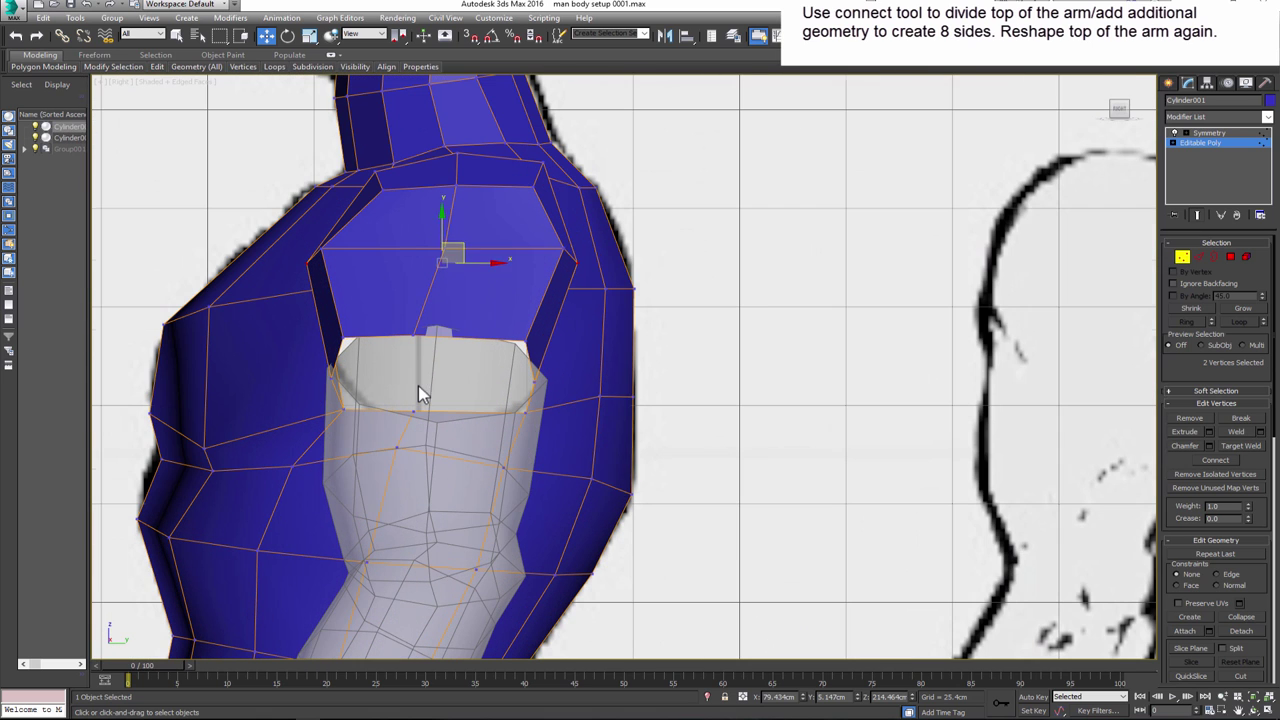
middle_click_drag(478, 335, 480, 383)
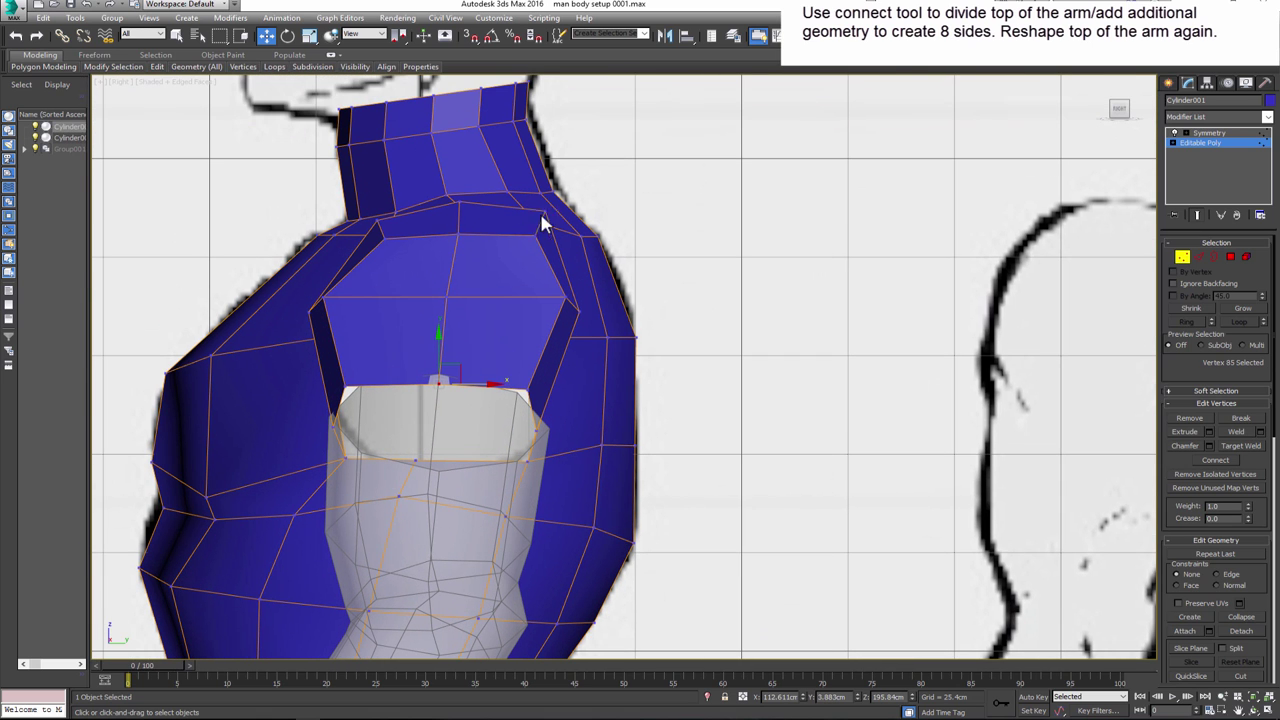
left_click_drag(456, 232, 458, 198)
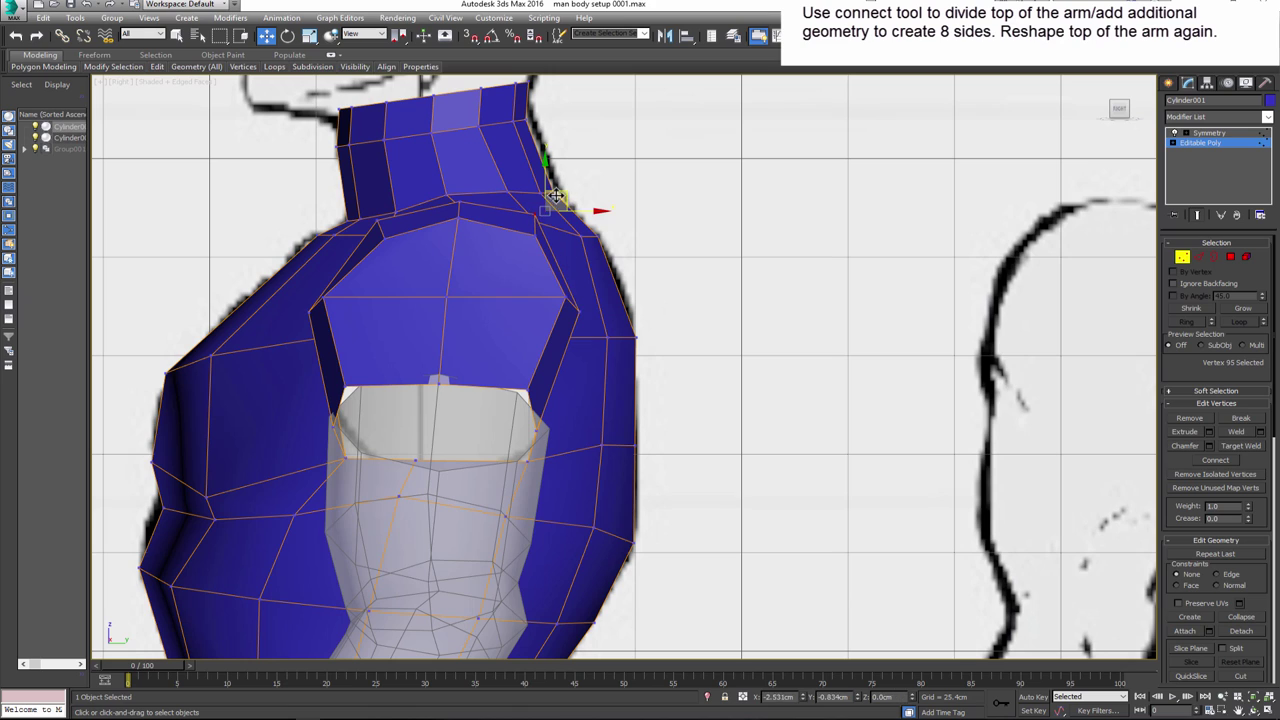
left_click(571, 300)
left_click(527, 388)
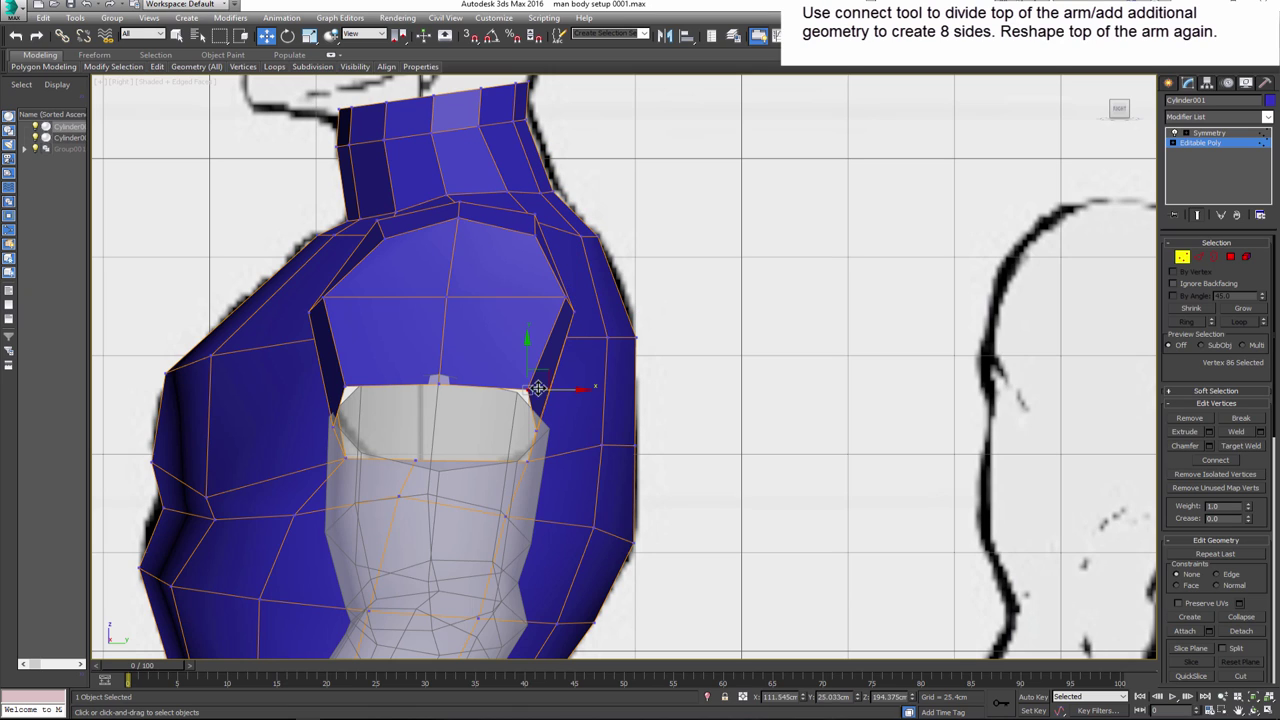
left_click_drag(350, 299, 358, 307)
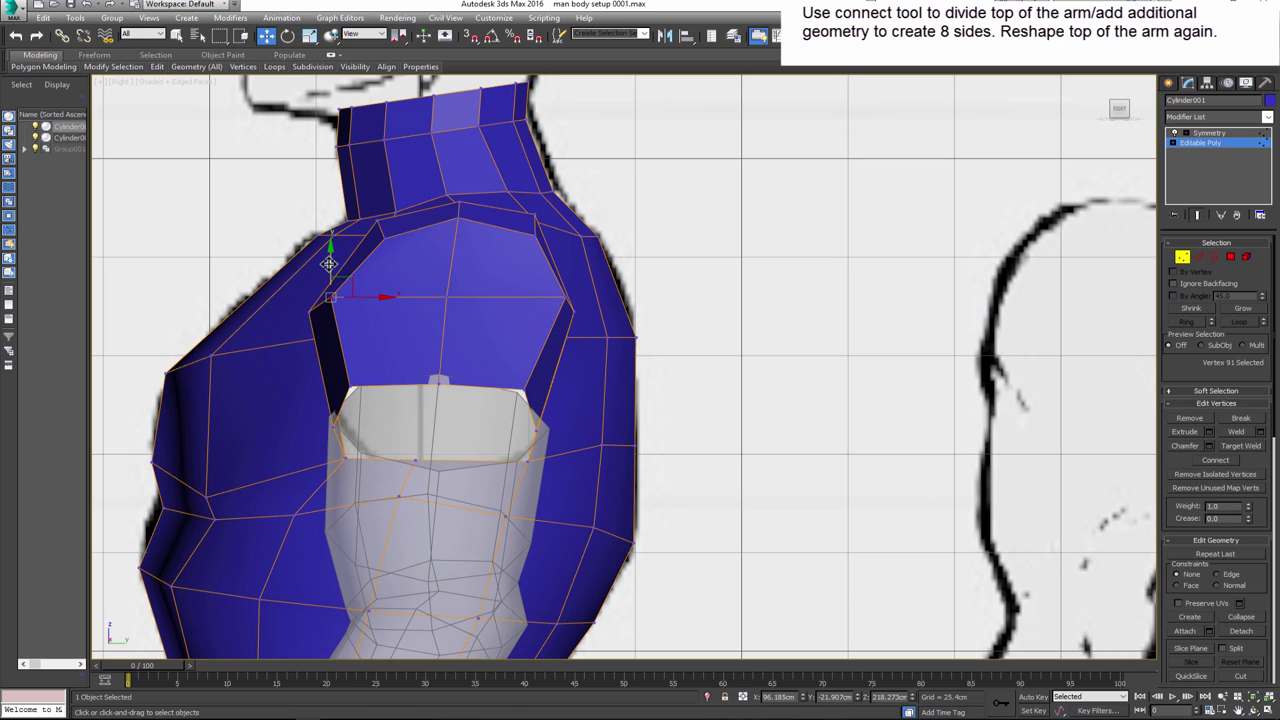
- In the front view, move the remaining shoulder vertices to fit around the arm's top ring
key("alt+w")
left_click(700, 286)
key("alt+w")
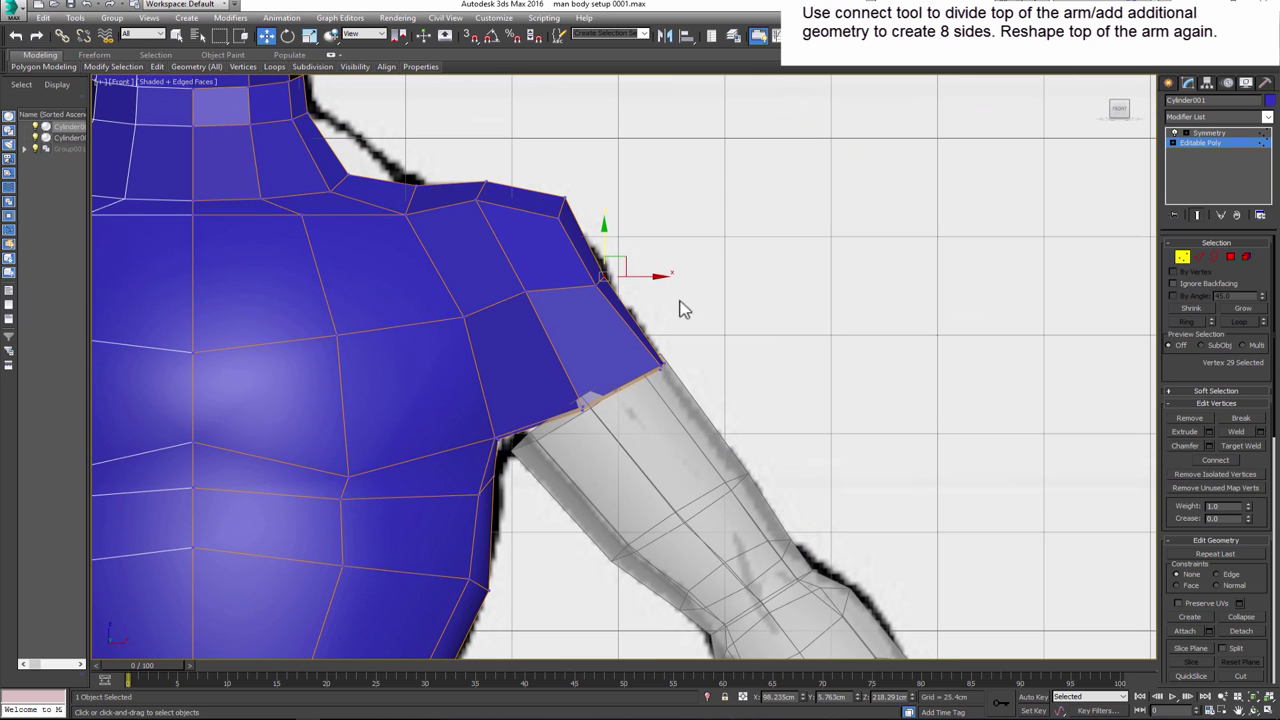
left_click_drag(603, 290, 579, 292)
left_click(525, 293)
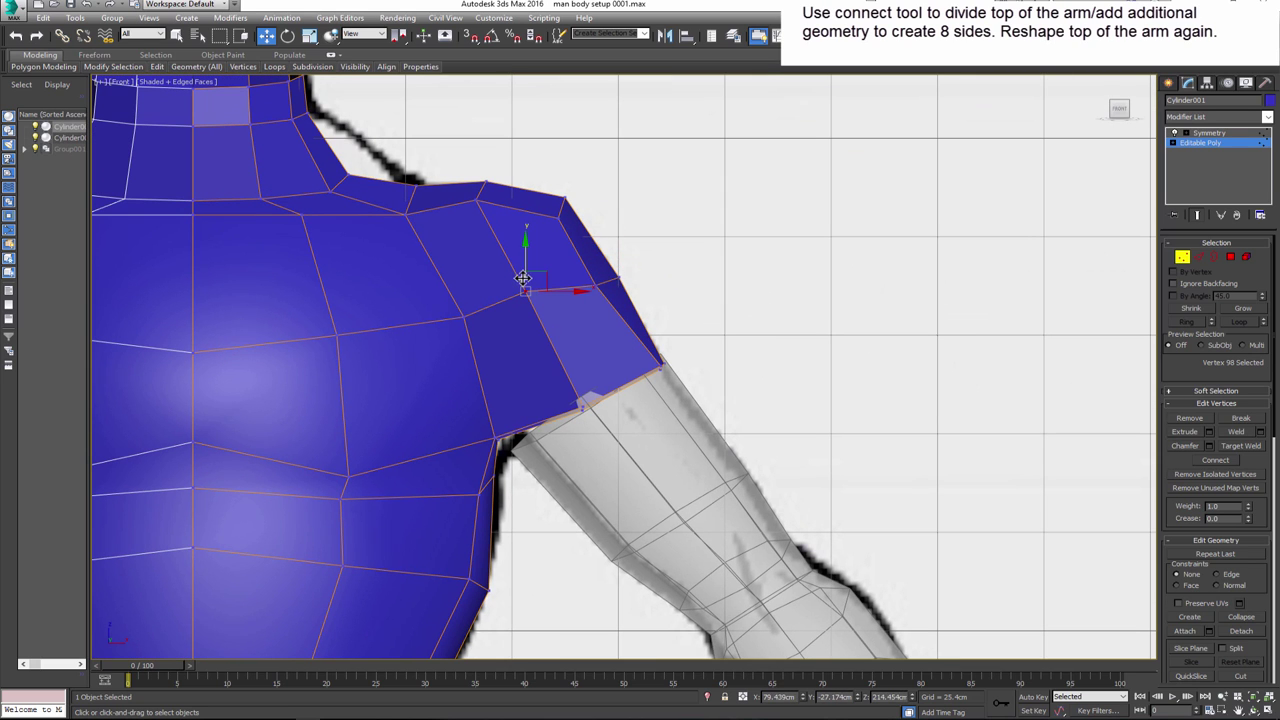
scroll(667, 368, "up", 2)
left_click(661, 359)
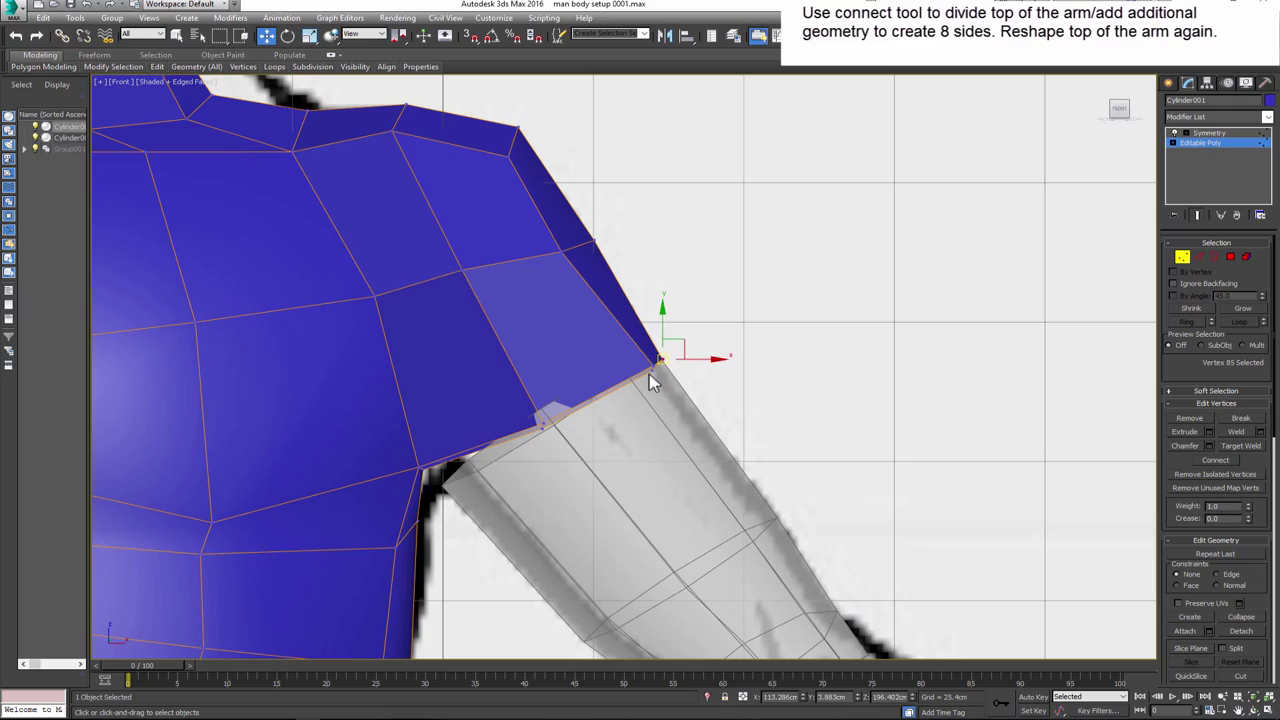
left_click_drag(635, 335, 685, 385)
scroll(563, 406, "down", 2)
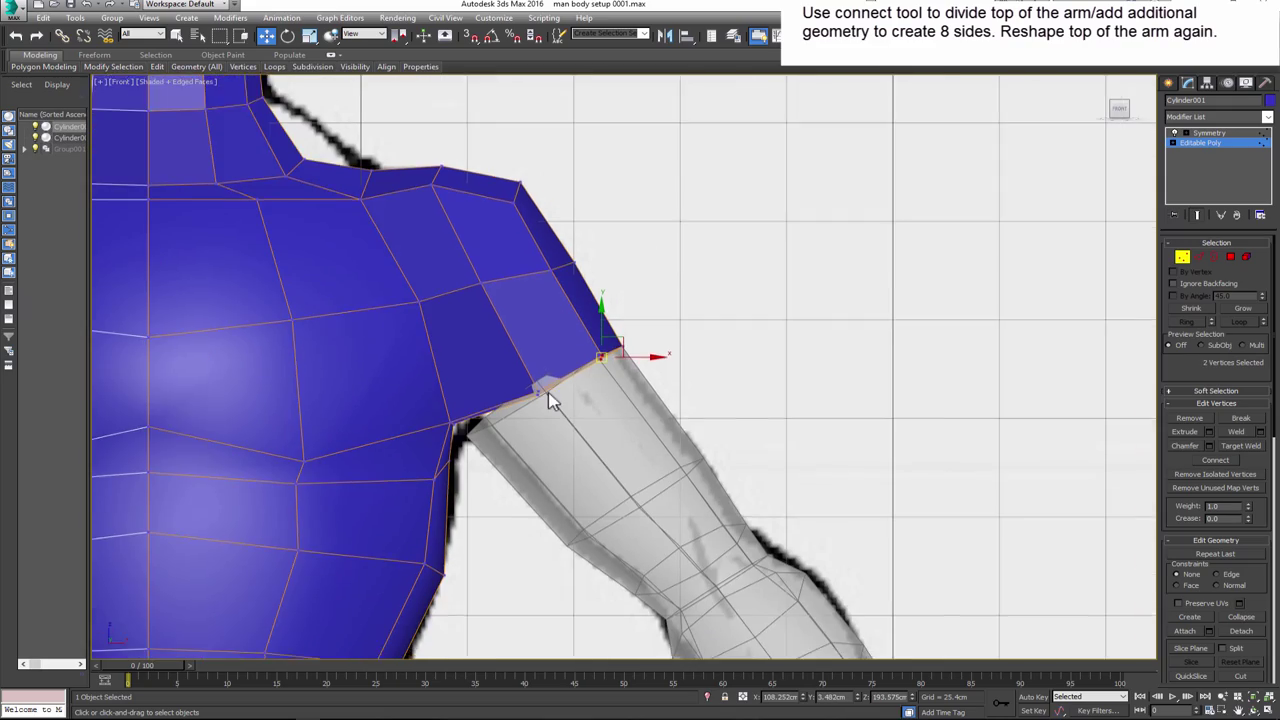
scroll(551, 397, "down", 2)
key("p")
mouse_move(551, 397)
middle_mouse_down("alt")
mouse_move(495, 388)
mouse_move(652, 479)
middle_mouse_up("alt")
- Delete the arm's inner cap polygon, with the torso made see-through
mouse_move(468, 535)
middle_mouse_down("alt")
mouse_move(552, 560)
mouse_move(487, 518)
middle_mouse_up("alt")
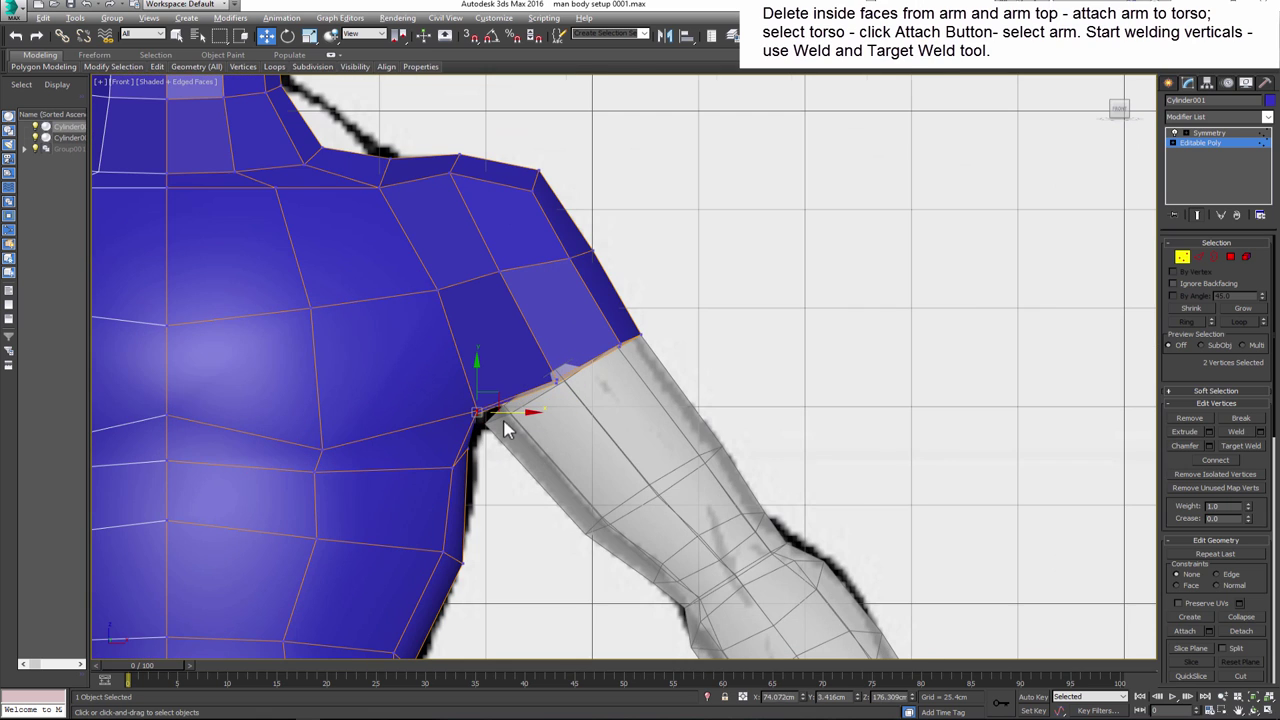
middle_click_drag(446, 316, 471, 371)
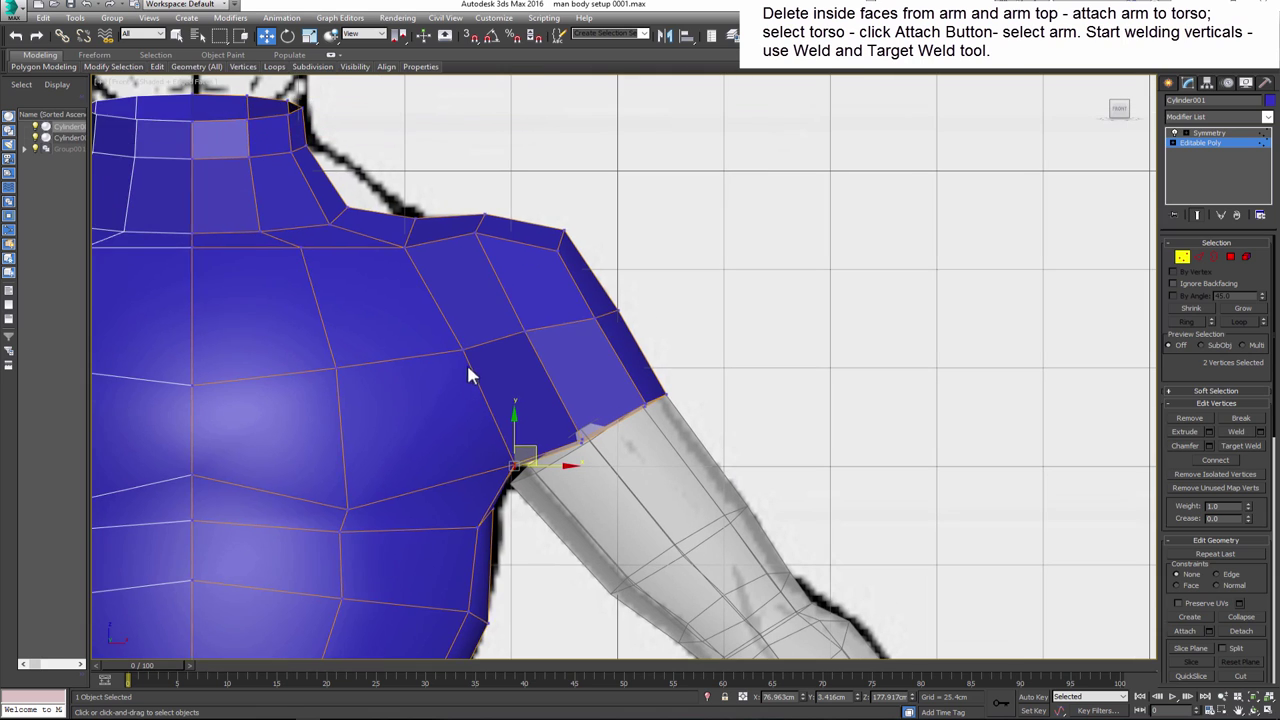
key("alt+x")
left_click(465, 350)
scroll(465, 350, "down", 2)
left_click(420, 294)
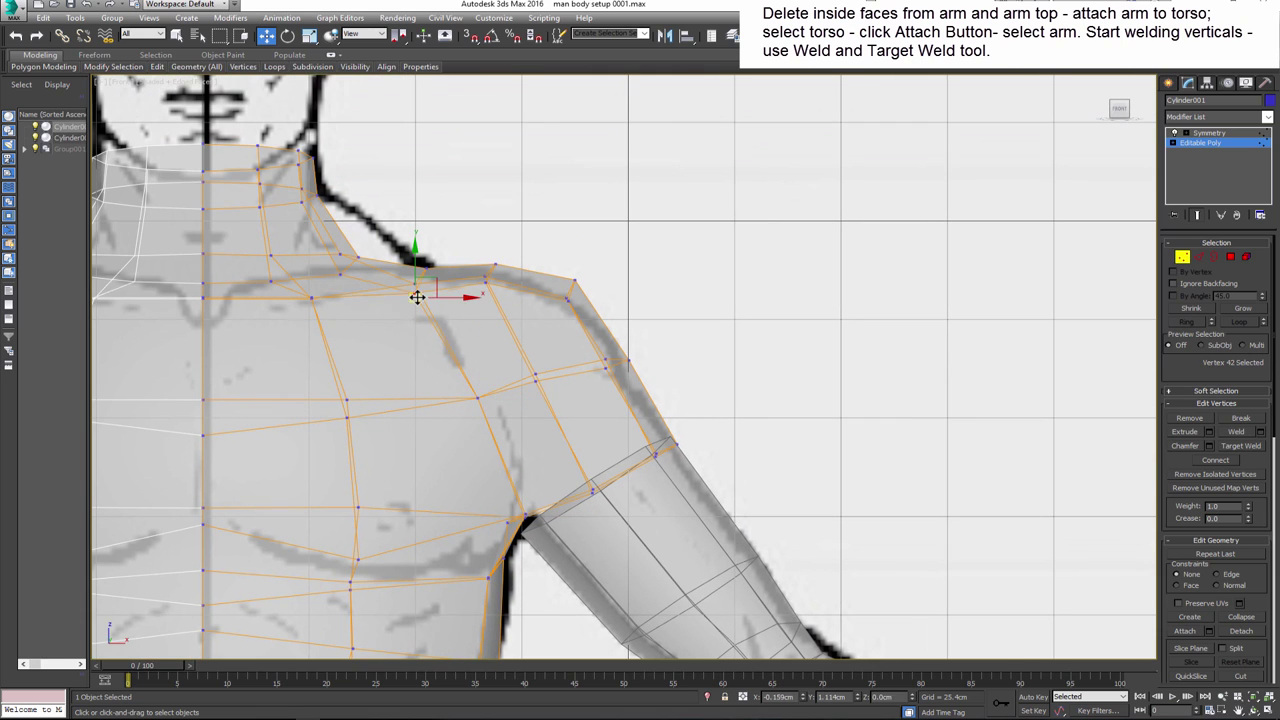
scroll(457, 443, "up", 1)
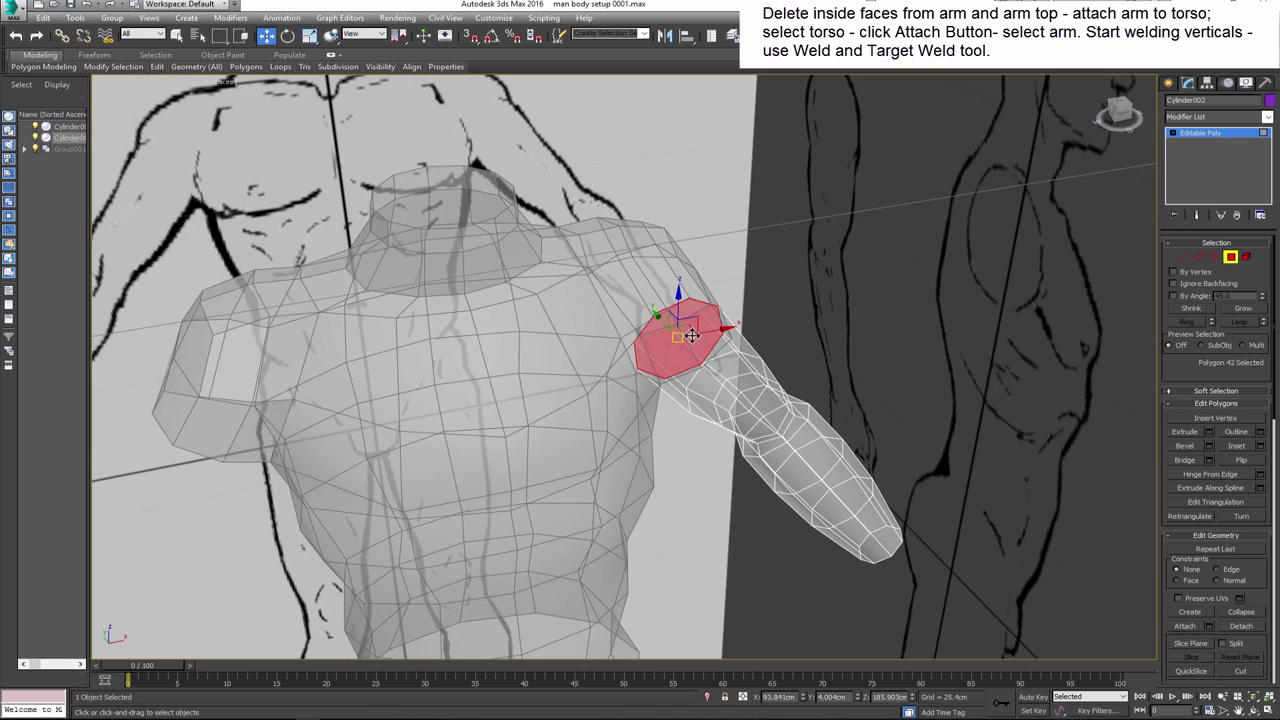
key("Delete")
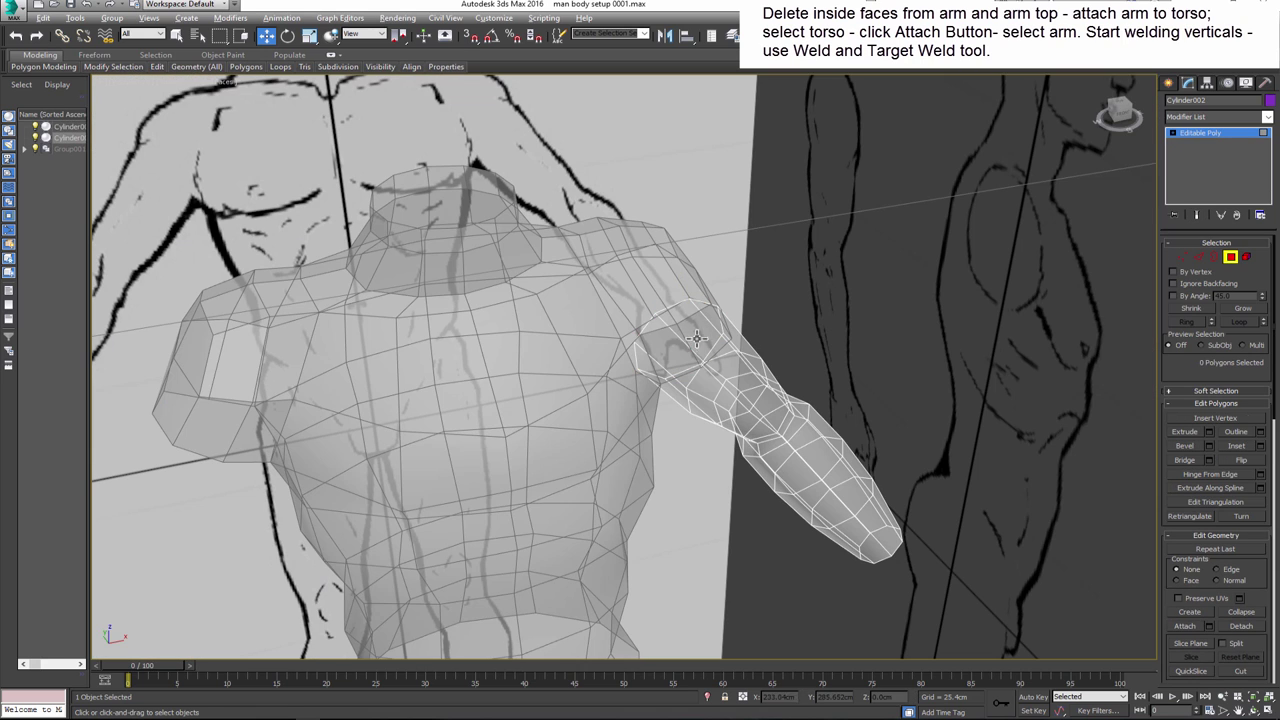
- Attach the arm to the torso mesh
left_click(870, 365)
left_click(652, 344)
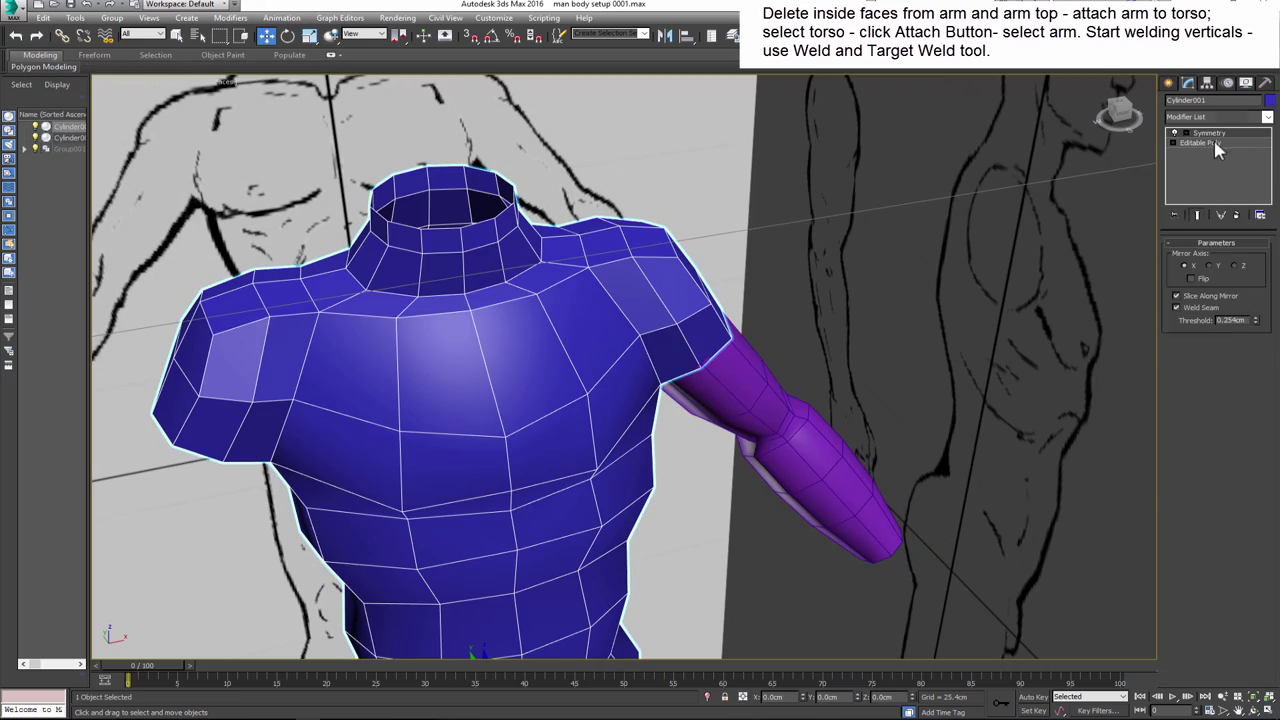
left_click(1184, 495)
left_click(700, 386)
- Weld the armpit vertices onto the torso's shoulder opening
key("w")
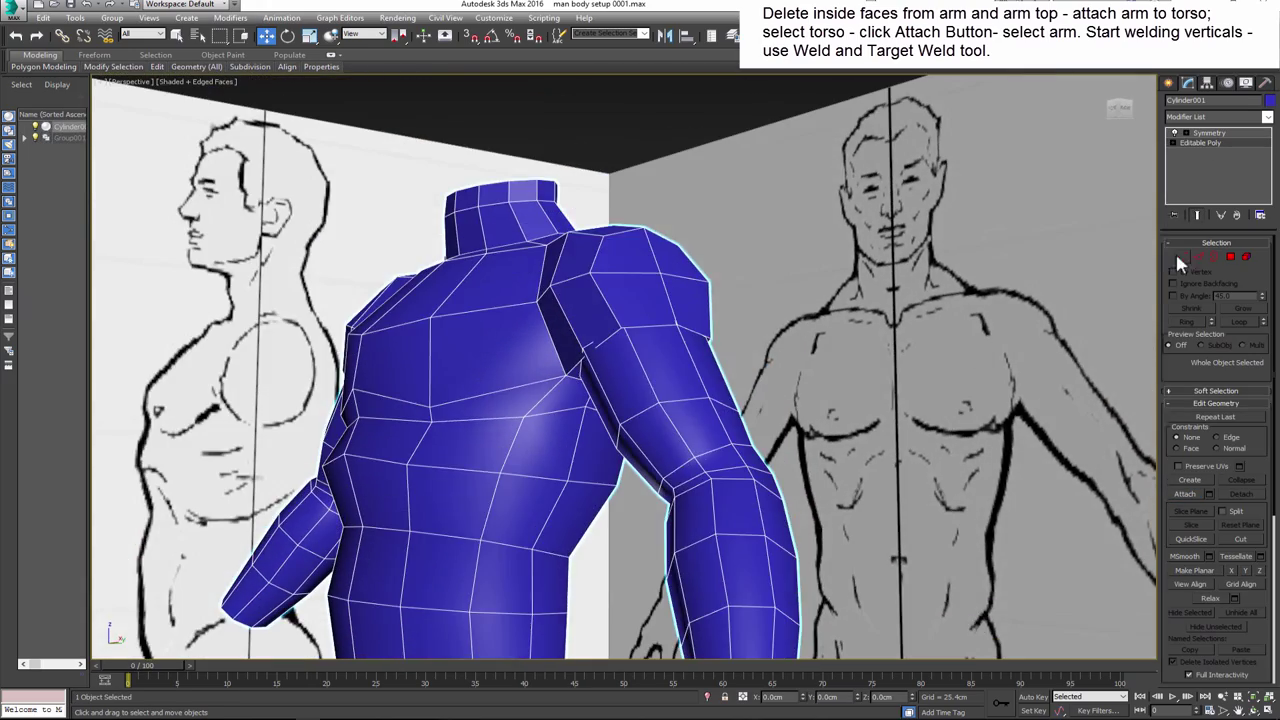
left_click(1182, 256)
key("alt+x")
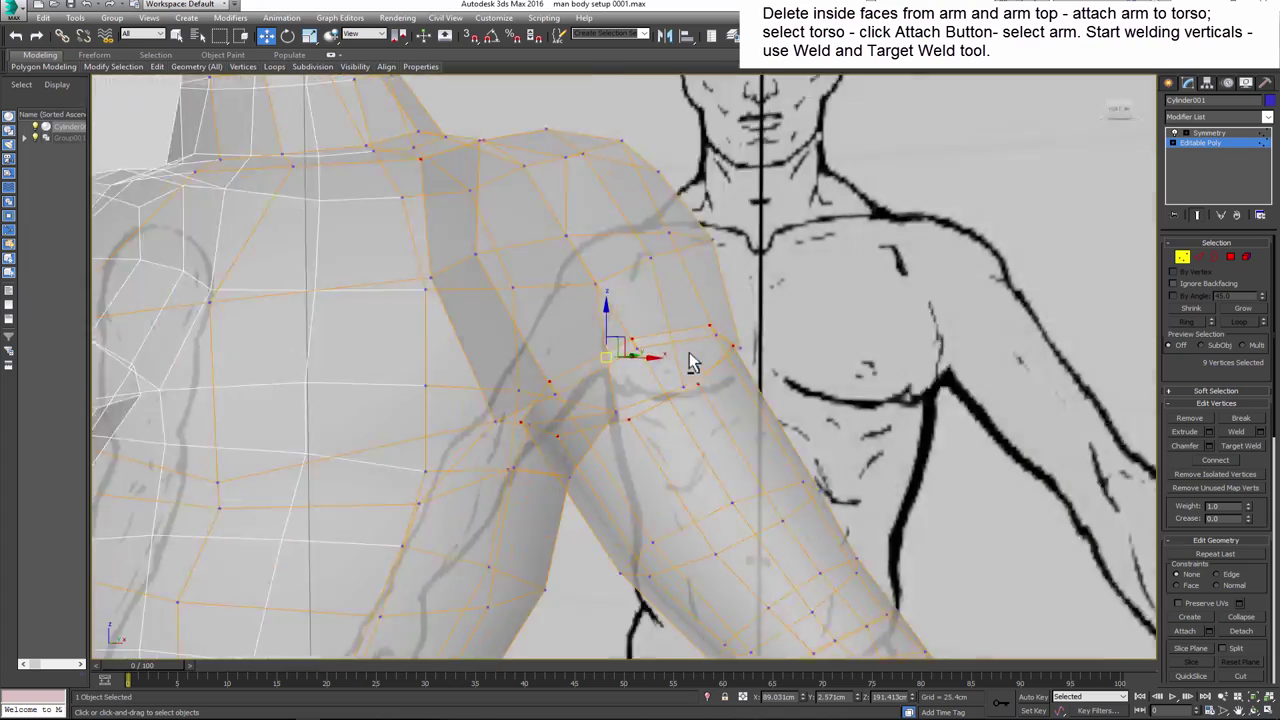
middle_click_drag(665, 335, 723, 357, "alt")
left_click(1260, 431)
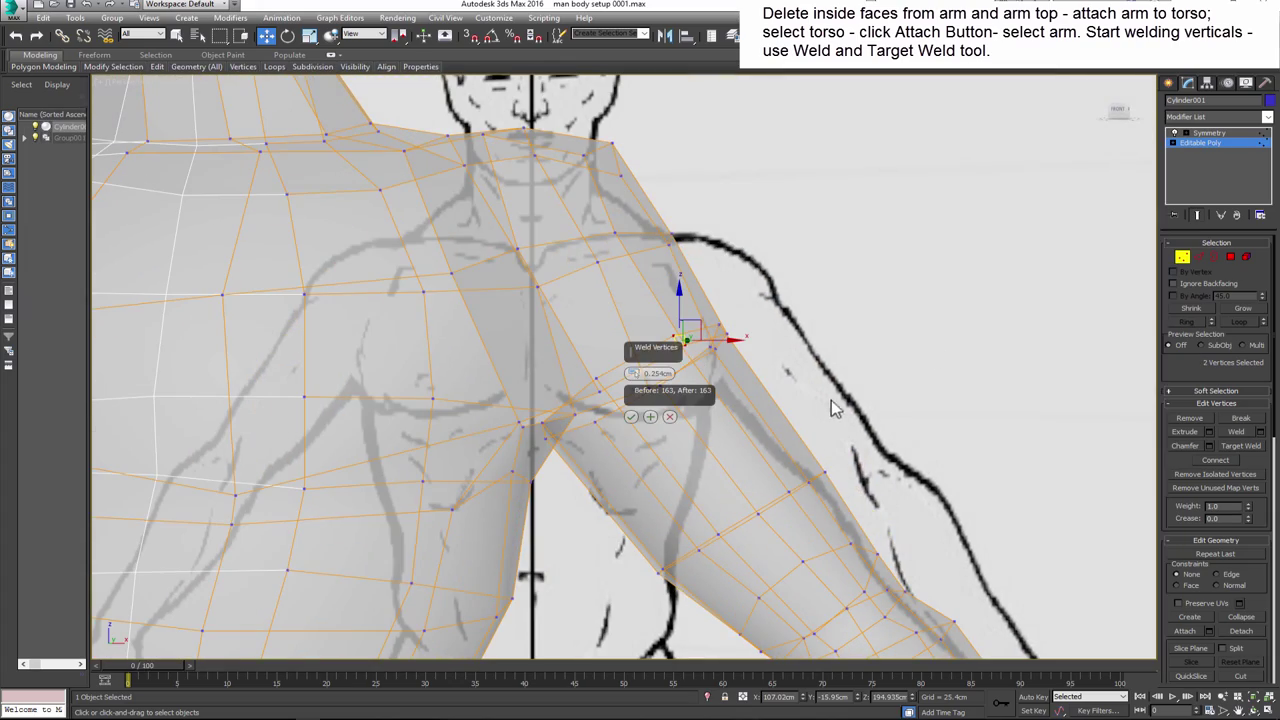
left_click(631, 416)
middle_click_drag(631, 418, 703, 393, "alt")
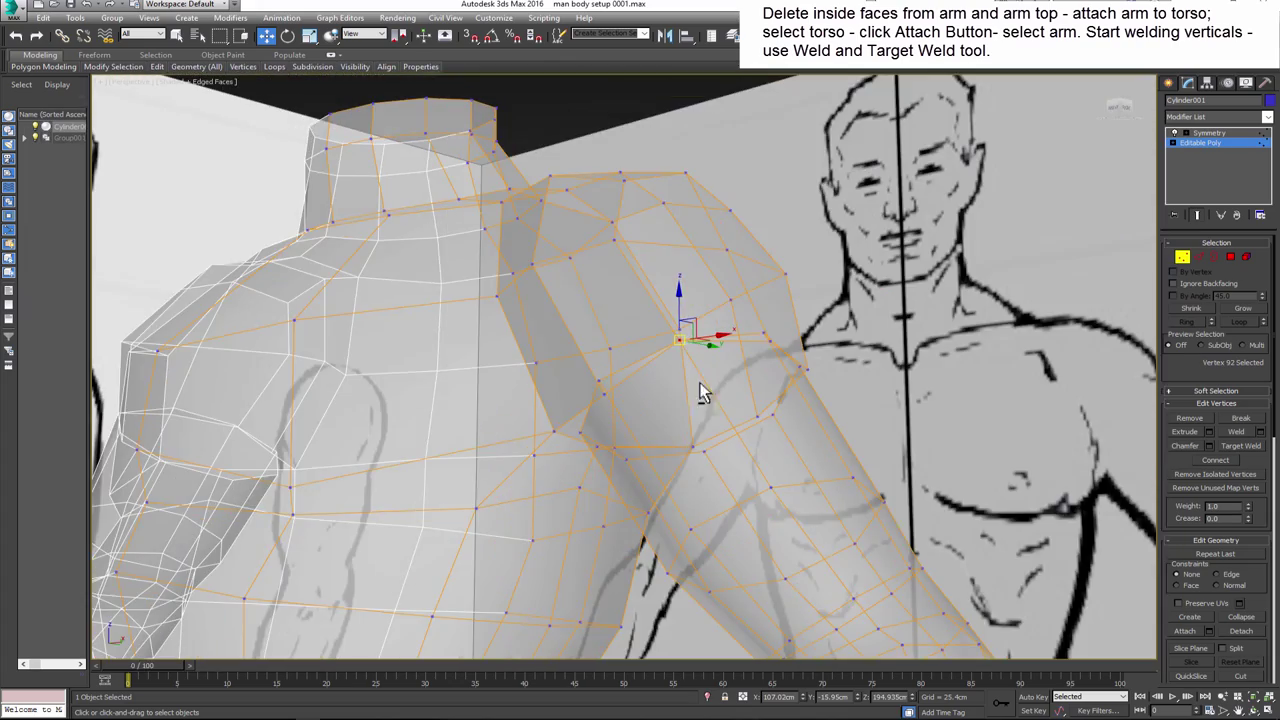
left_click(765, 333, "ctrl")
mouse_move(765, 340)
middle_mouse_down("alt")
mouse_move(871, 400)
mouse_move(878, 440)
mouse_move(988, 426)
mouse_move(971, 371)
mouse_move(994, 371)
mouse_move(983, 405)
middle_mouse_up("alt")
- Start Target Weld to join the remaining shoulder vertices
left_click(1248, 447)
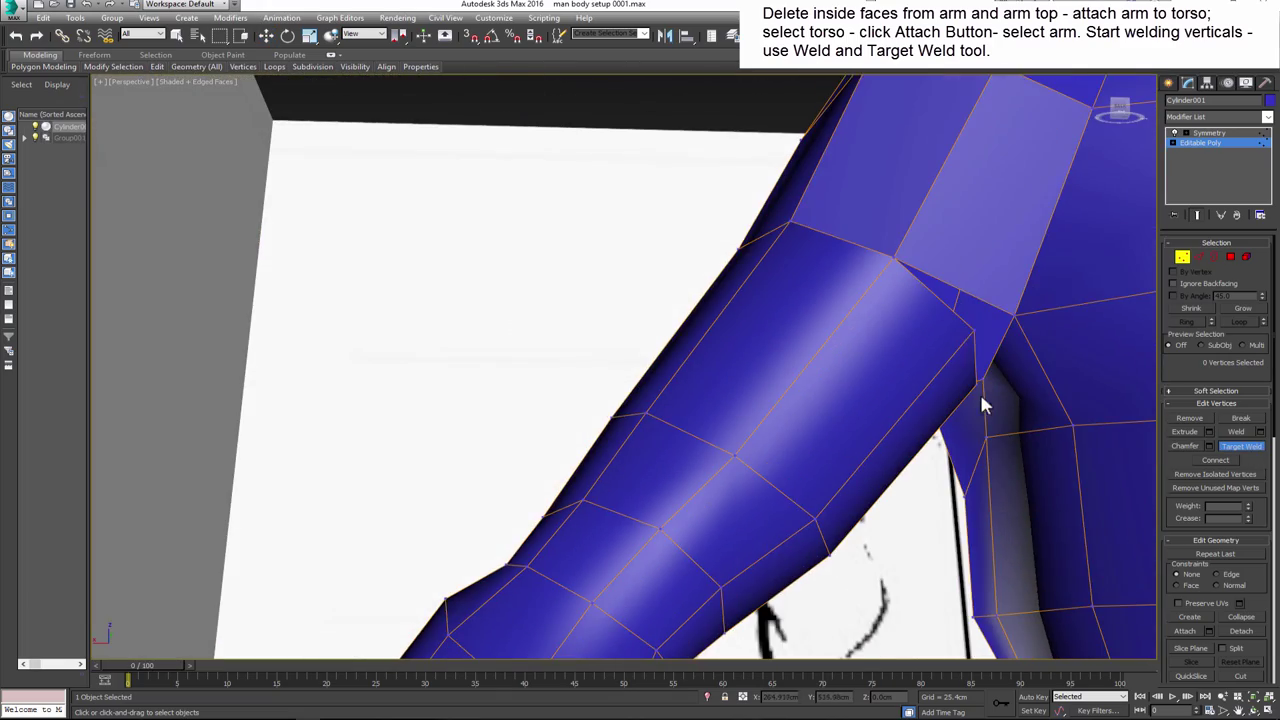
mouse_move(1013, 327)
middle_mouse_down("alt")
mouse_move(1029, 363)
mouse_move(957, 434)
mouse_move(894, 477)
mouse_move(865, 441)
mouse_move(854, 449)
middle_mouse_up("alt")
mouse_move(874, 348)
middle_mouse_down("alt")
mouse_move(833, 449)
mouse_move(840, 481)
middle_mouse_up("alt")
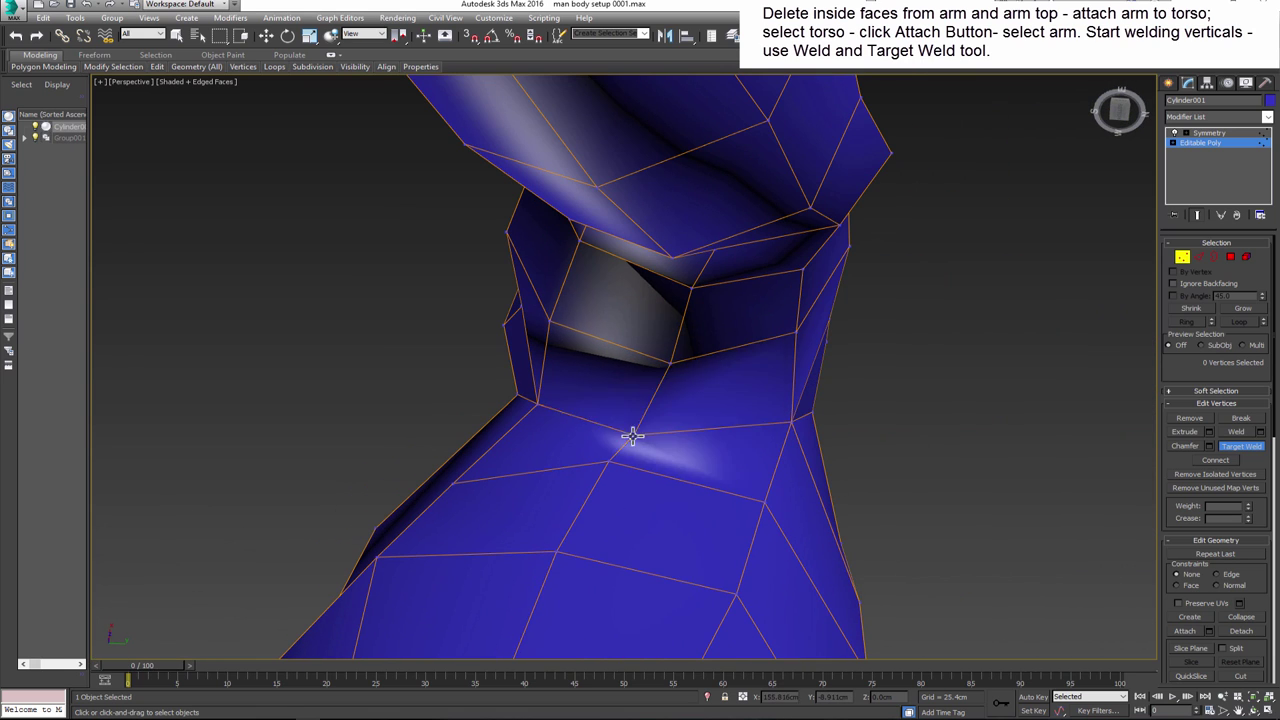
scroll(668, 437, "down", 5)
scroll(765, 490, "down", 3)
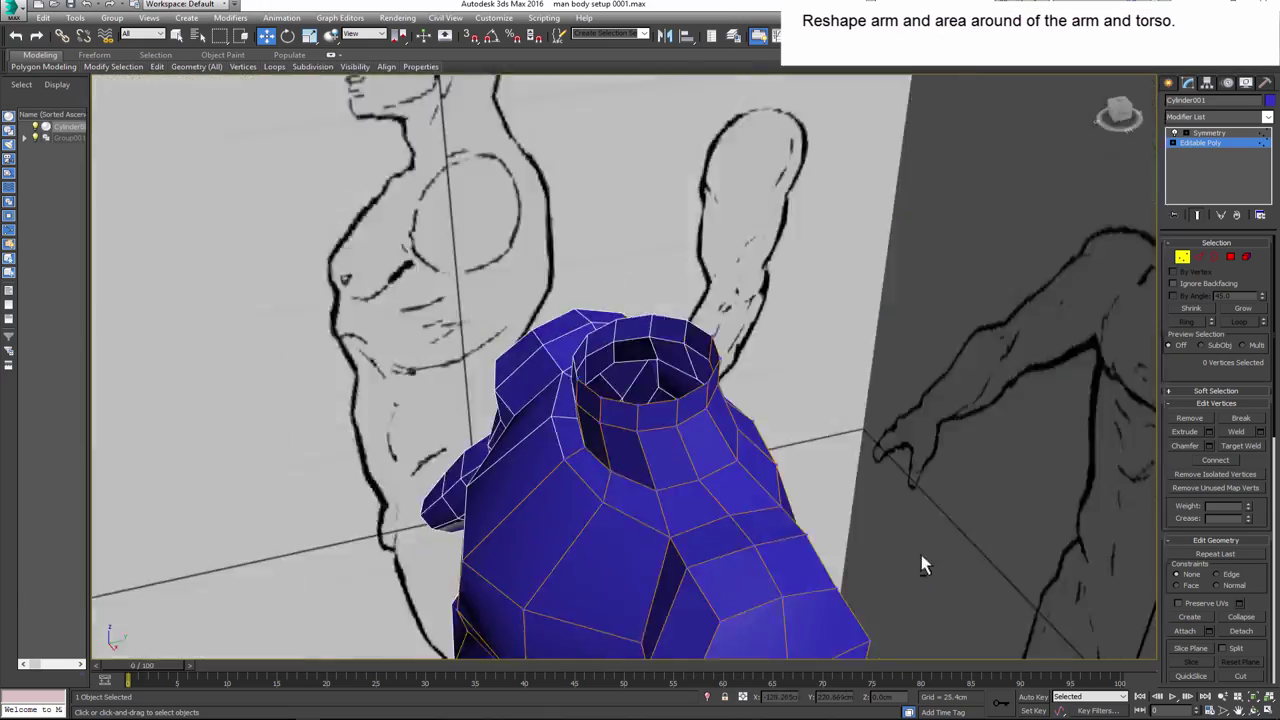
- Move the back and upper shoulder vertices so the arm blends into the torso
middle_click_drag(760, 500, 820, 480, "alt")
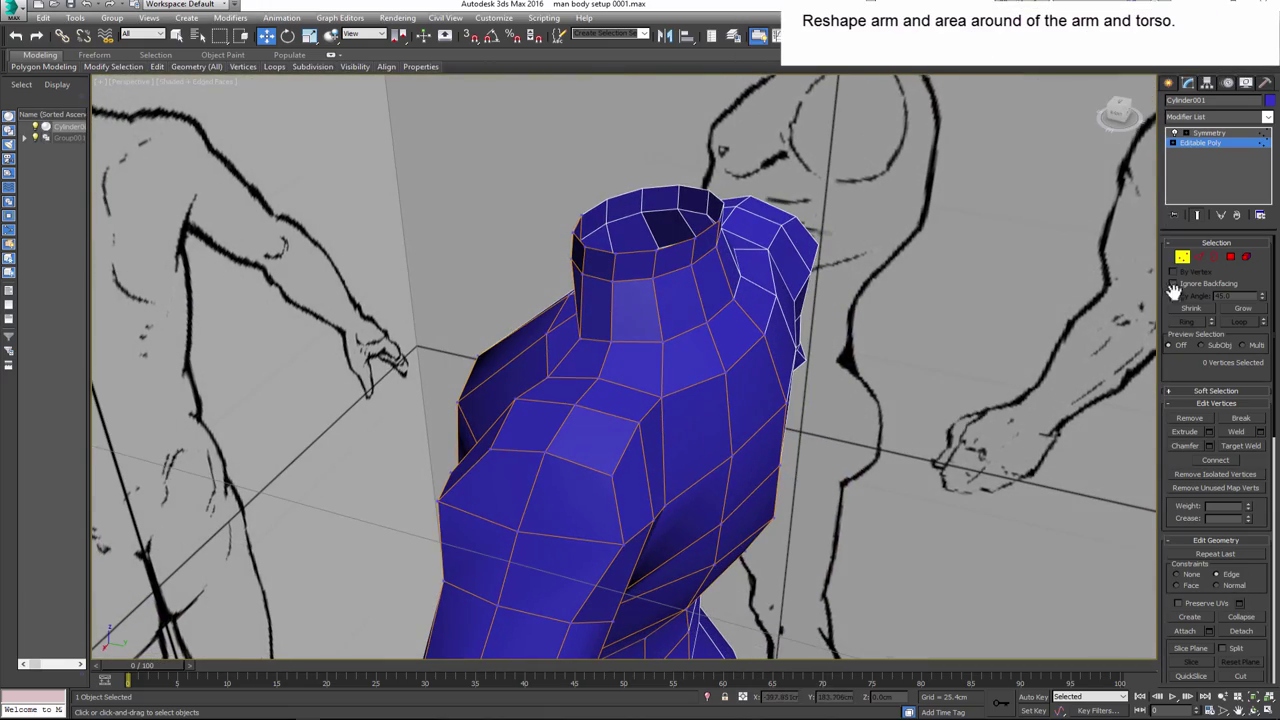
left_click(661, 398)
mouse_move(682, 388)
middle_mouse_down("alt")
mouse_move(677, 434)
mouse_move(586, 512)
middle_mouse_up("alt")
scroll(640, 450, "up", 4)
left_click(560, 490)
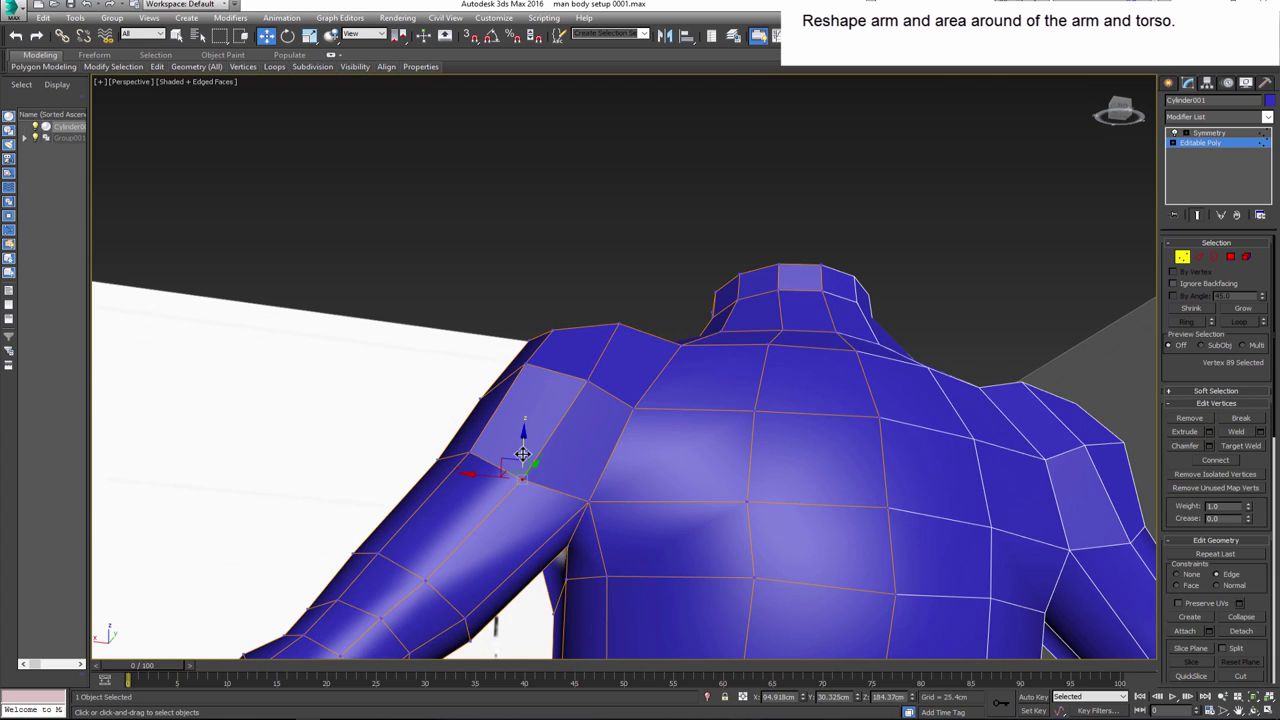
middle_click_drag(530, 470, 762, 481, "alt")
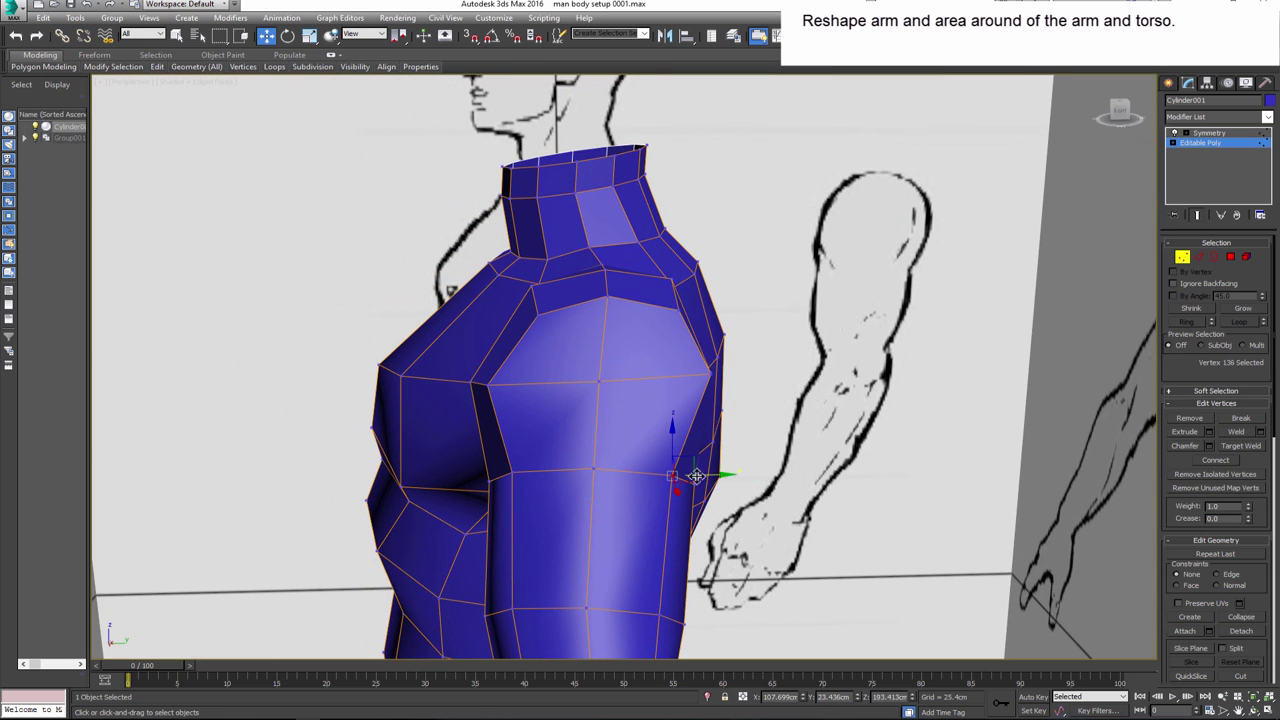
left_click(712, 376)
middle_click_drag(712, 380, 739, 446, "alt")
left_click_drag(739, 446, 717, 447)
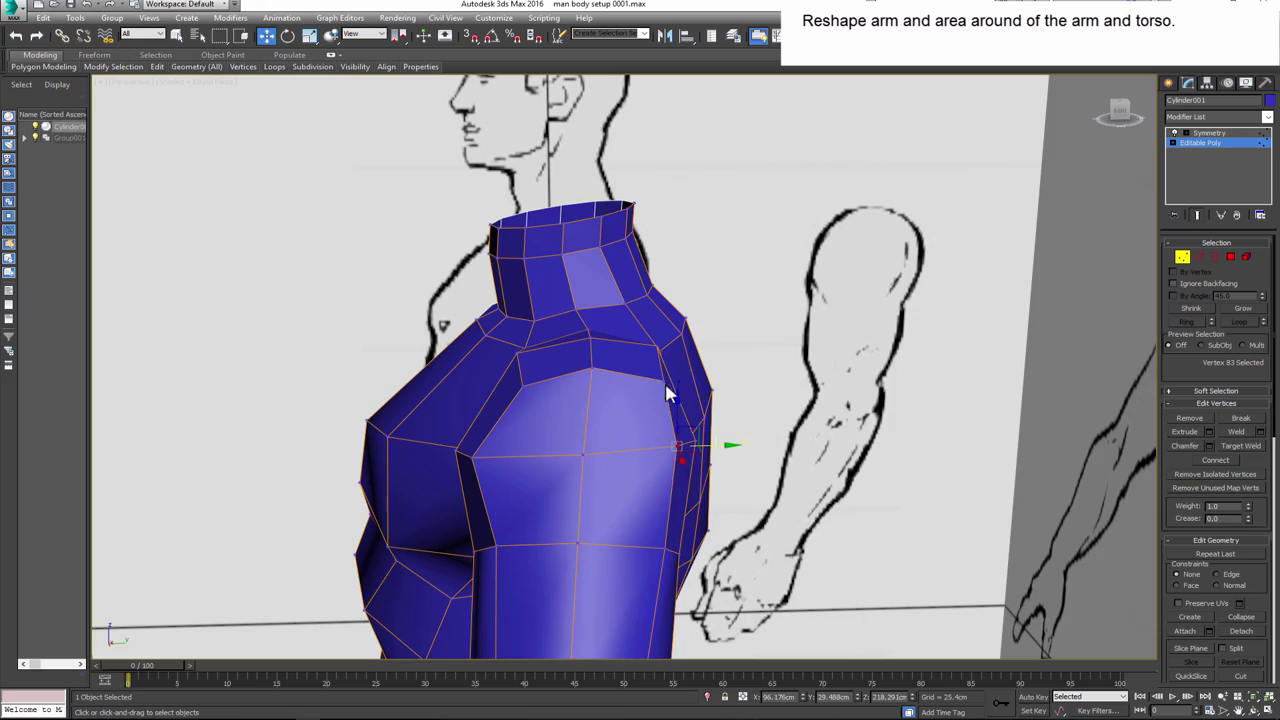
mouse_move(682, 380)
middle_mouse_down("alt")
mouse_move(680, 457)
mouse_move(760, 463)
mouse_move(654, 443)
mouse_move(670, 455)
middle_mouse_up("alt")
scroll(670, 455, "down", 5)
- Select every torso polygon, then clear the selection and orbit around the model
left_click(1230, 258)
left_click_drag(914, 266, 410, 530)
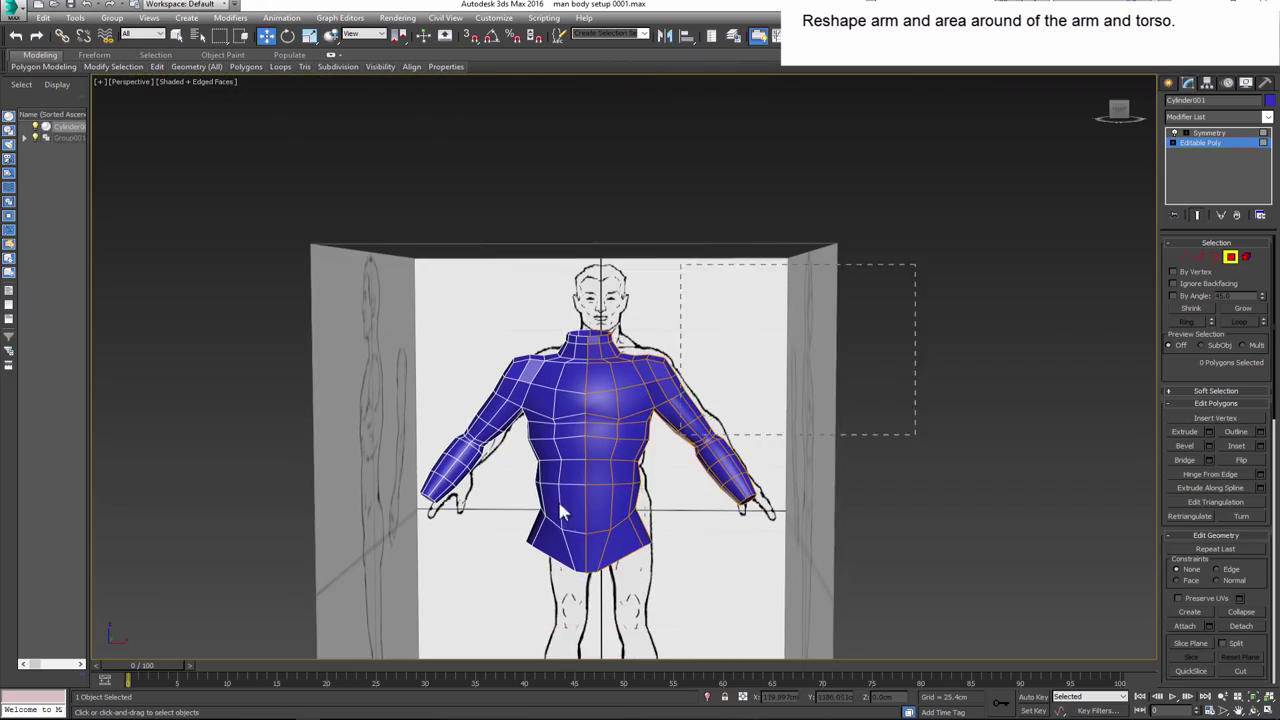
scroll(1211, 575, "down", 5)
scroll(1218, 533, "down", 5)
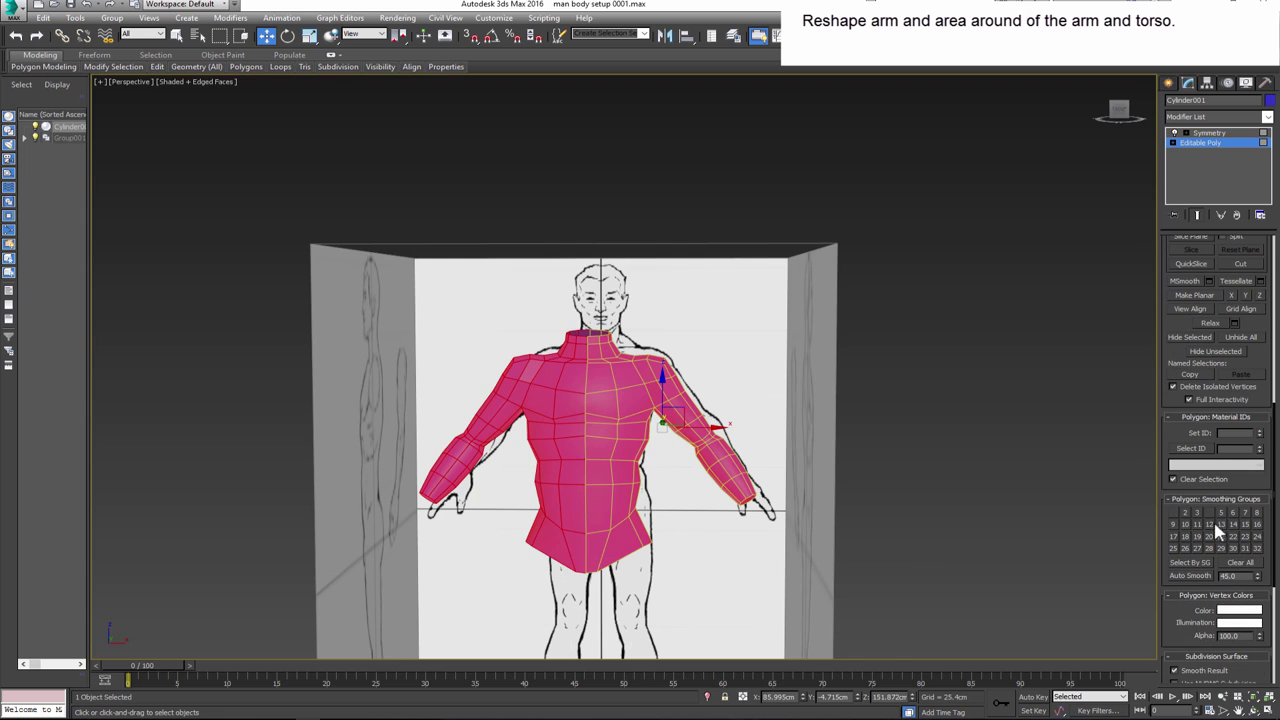
left_click(933, 499)
mouse_move(623, 486)
middle_mouse_down("alt")
mouse_move(636, 505)
mouse_move(584, 490)
mouse_move(1100, 289)
middle_mouse_up("alt")
mouse_move(714, 395)
middle_mouse_down("alt")
mouse_move(651, 464)
mouse_move(856, 461)
mouse_move(851, 476)
mouse_move(804, 428)
middle_mouse_up("alt")
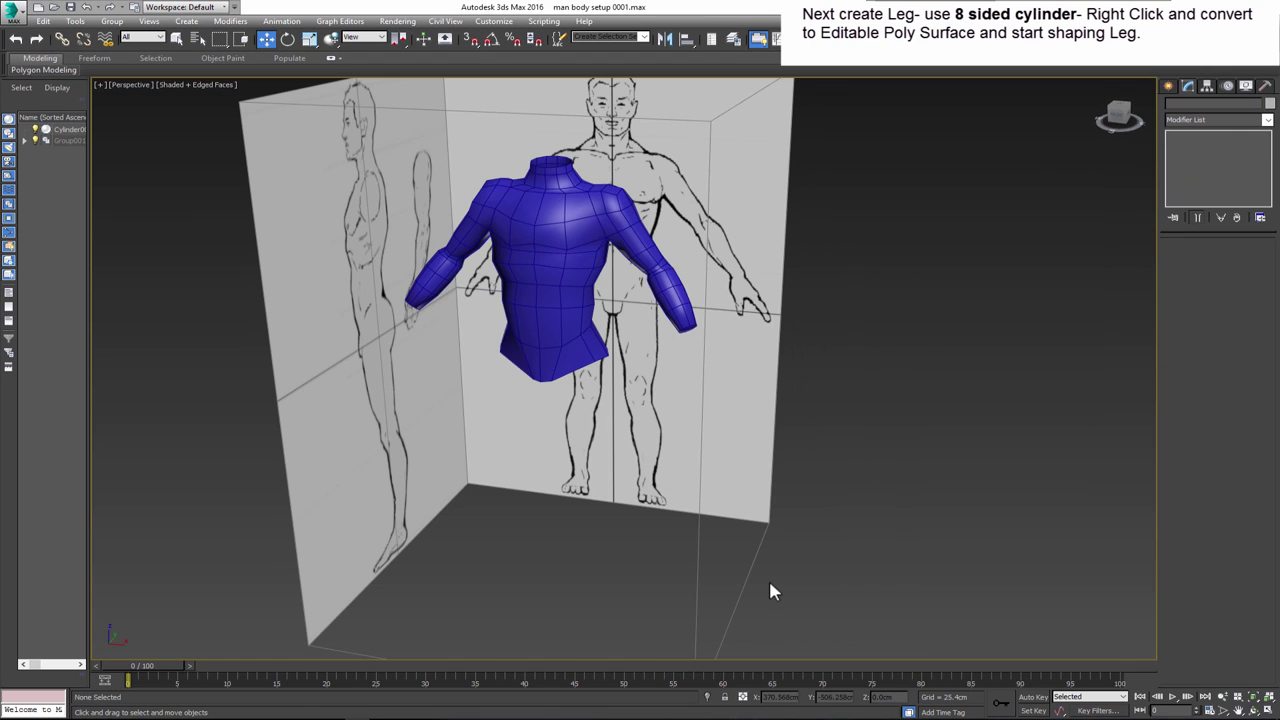
- Create an 8-sided purple cylinder below the torso for the leg
left_click(1168, 88)
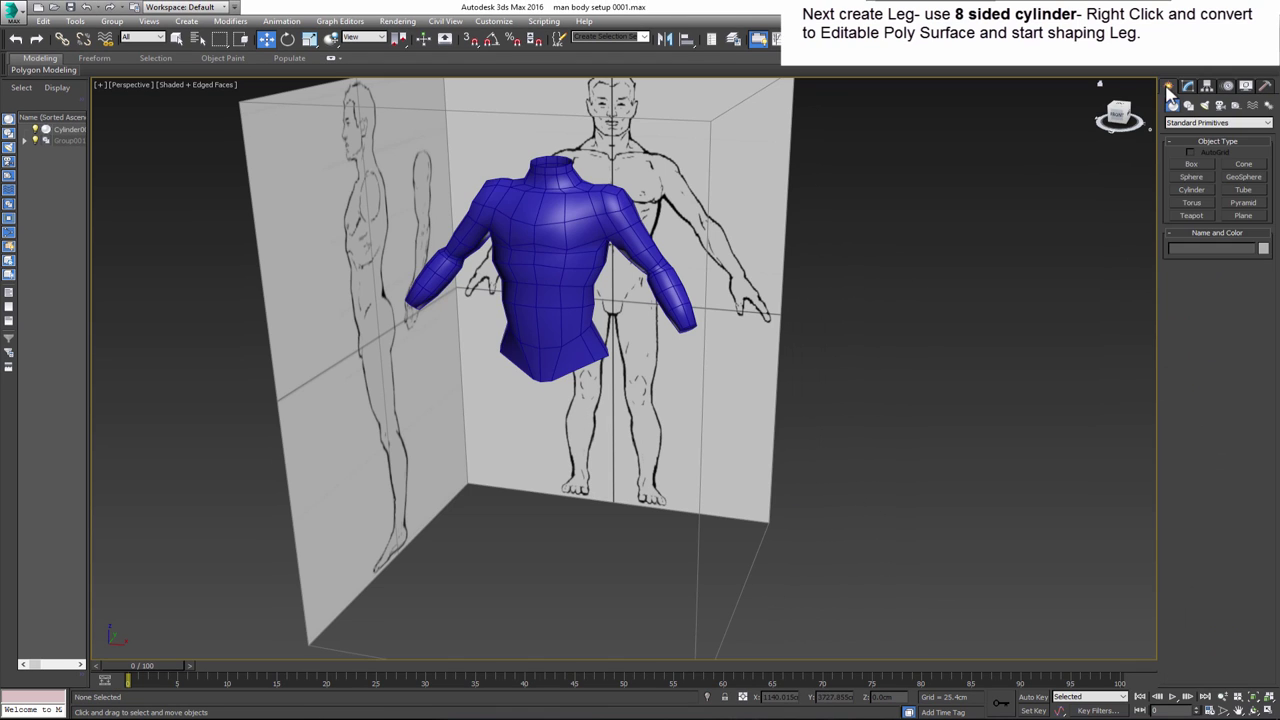
left_click(1191, 189)
left_click_drag(620, 548, 636, 548)
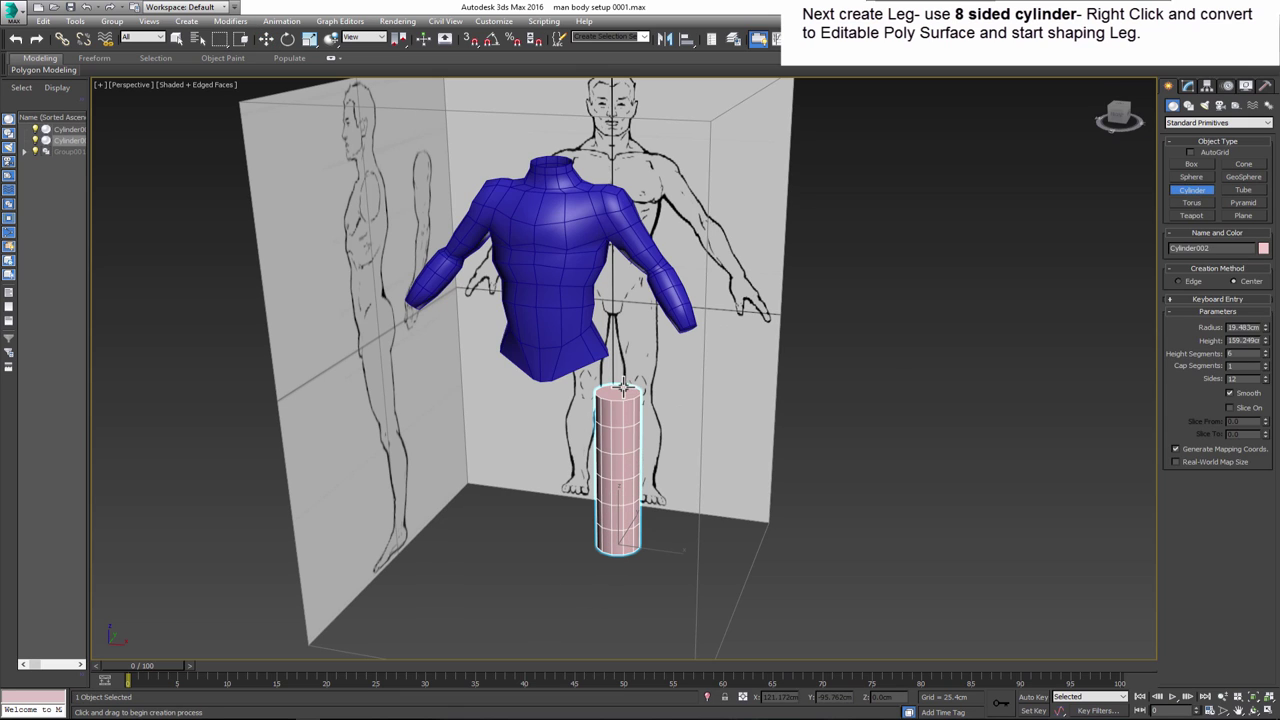
left_click(625, 400)
left_click(1186, 88)
type("8")
key("Return")
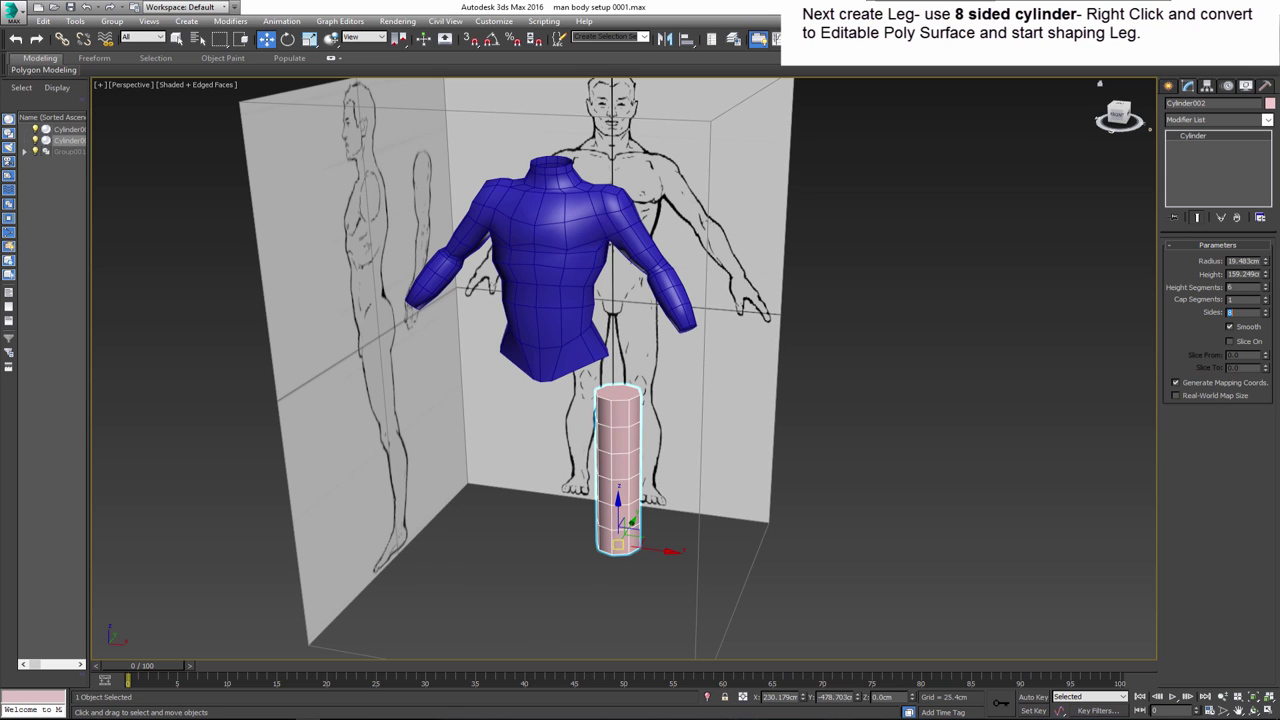
left_click(1268, 104)
left_click(711, 395)
left_click(711, 435)
- Move the cylinder onto the leg and stretch it up to just under the torso
key("alt+w")
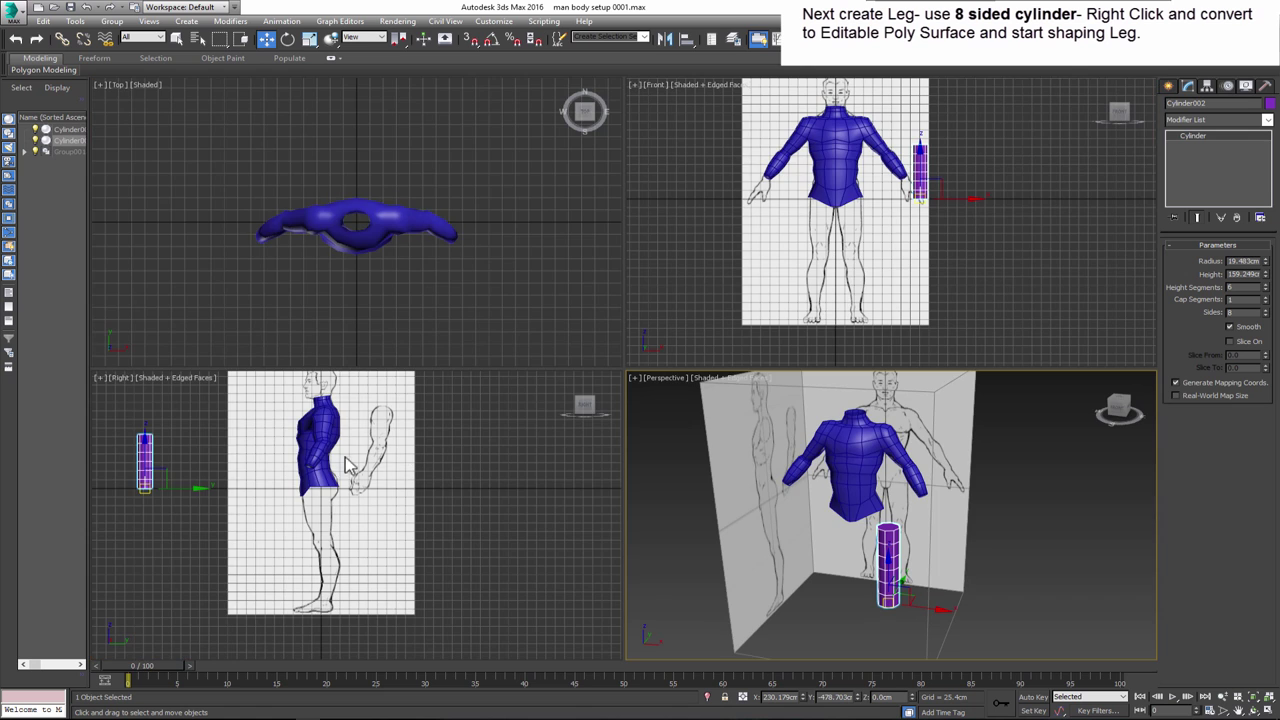
left_click_drag(172, 463, 360, 560)
key("alt+w")
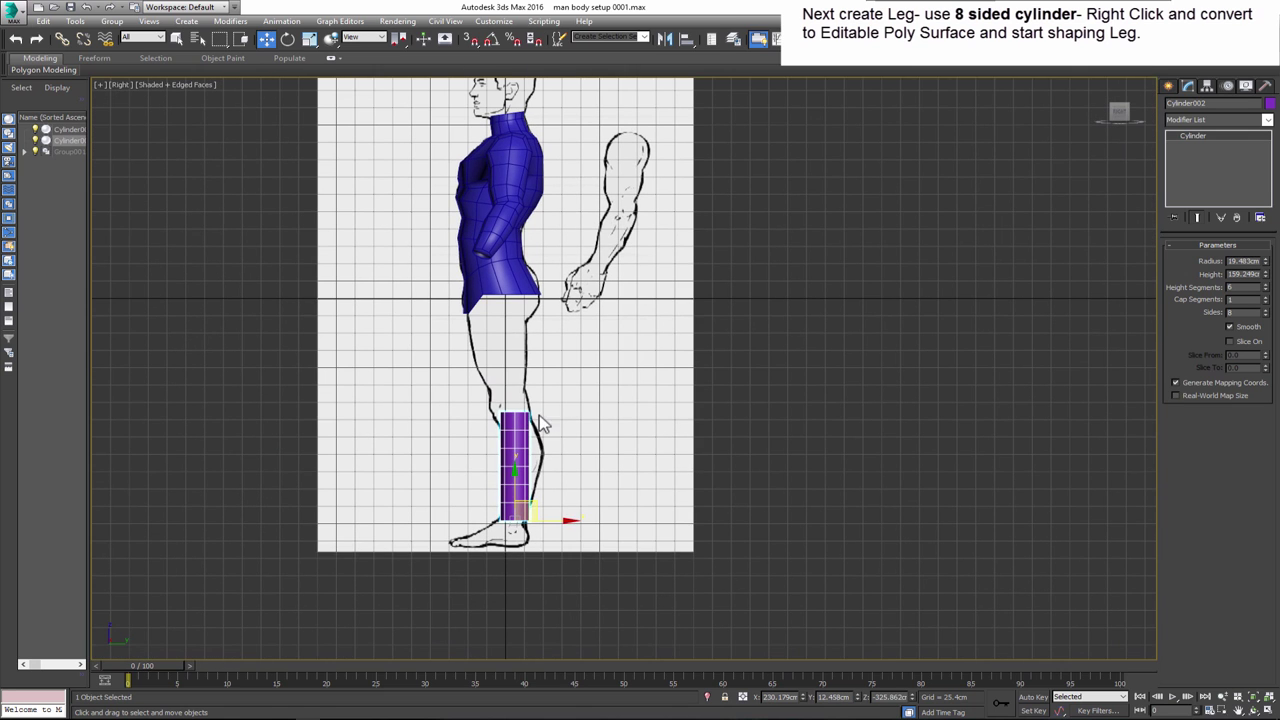
key("r")
left_click_drag(515, 478, 540, 450)
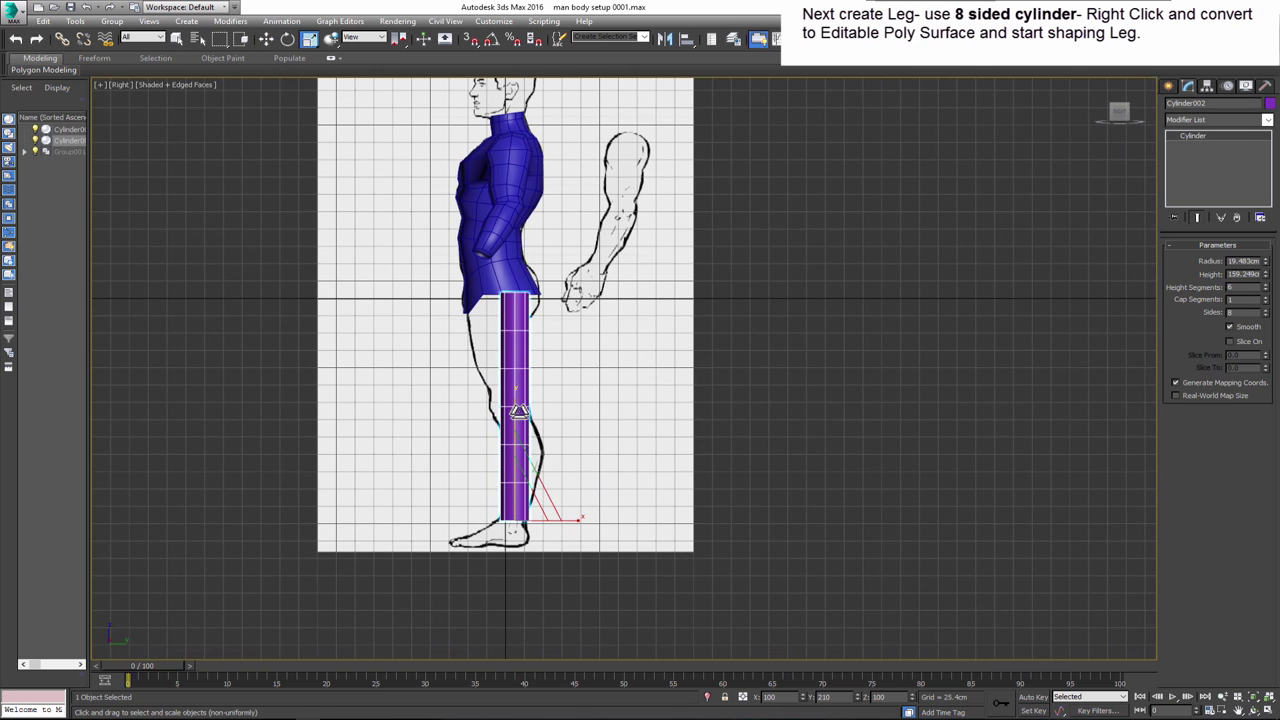
scroll(638, 513, "up", 2)
right_click(457, 437)
- Convert the cylinder to Editable Poly and move a vertex ring to the knee line
left_click(628, 583)
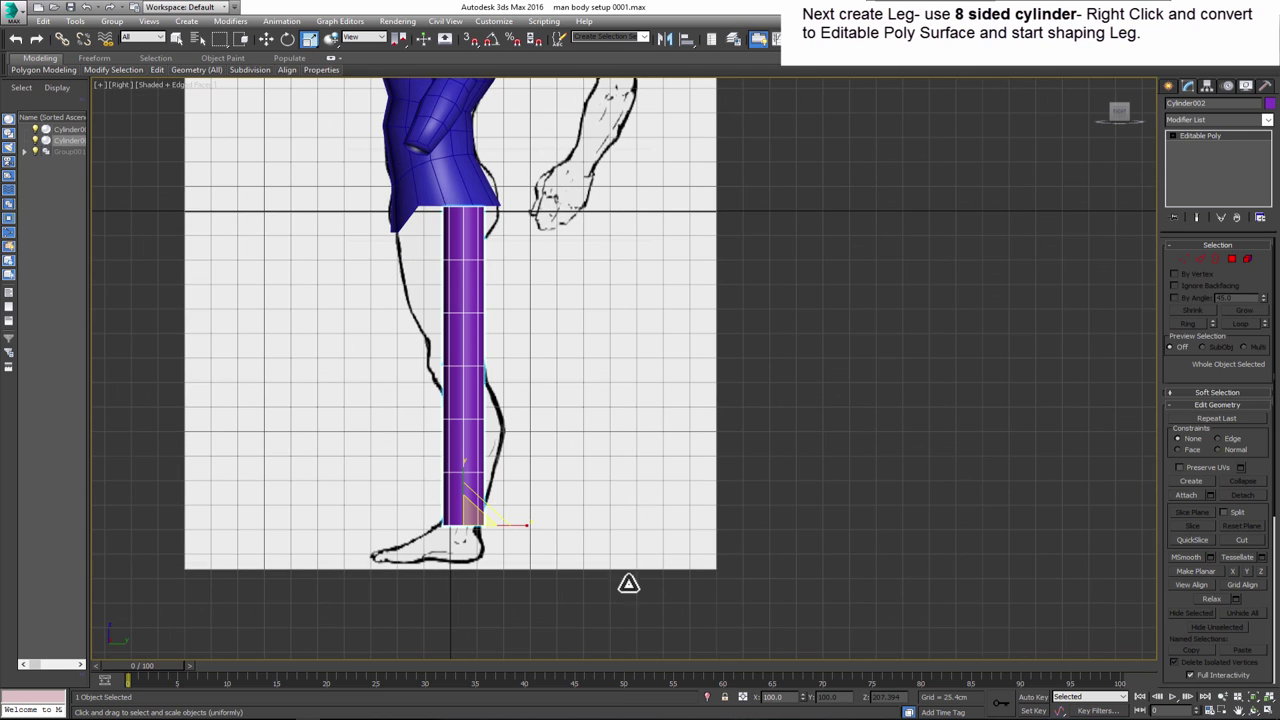
left_click(1183, 259)
left_click_drag(446, 455, 500, 490)
key("w")
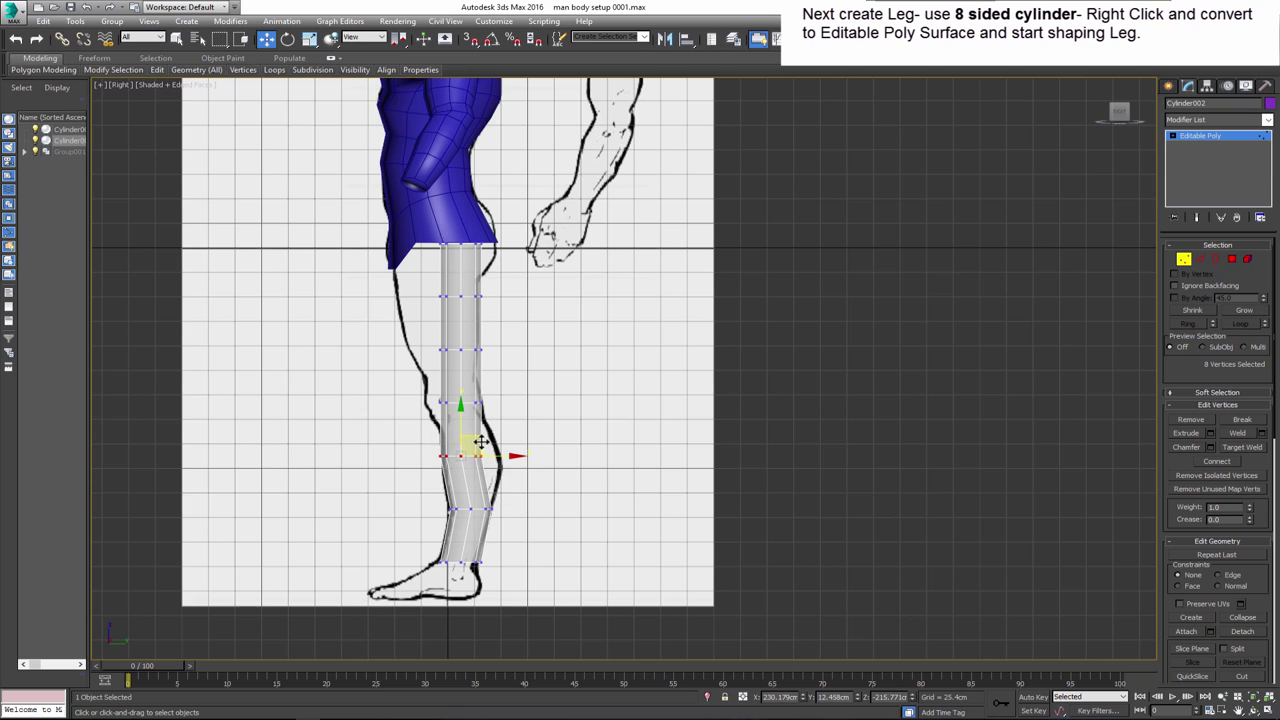
left_click_drag(481, 442, 481, 415)
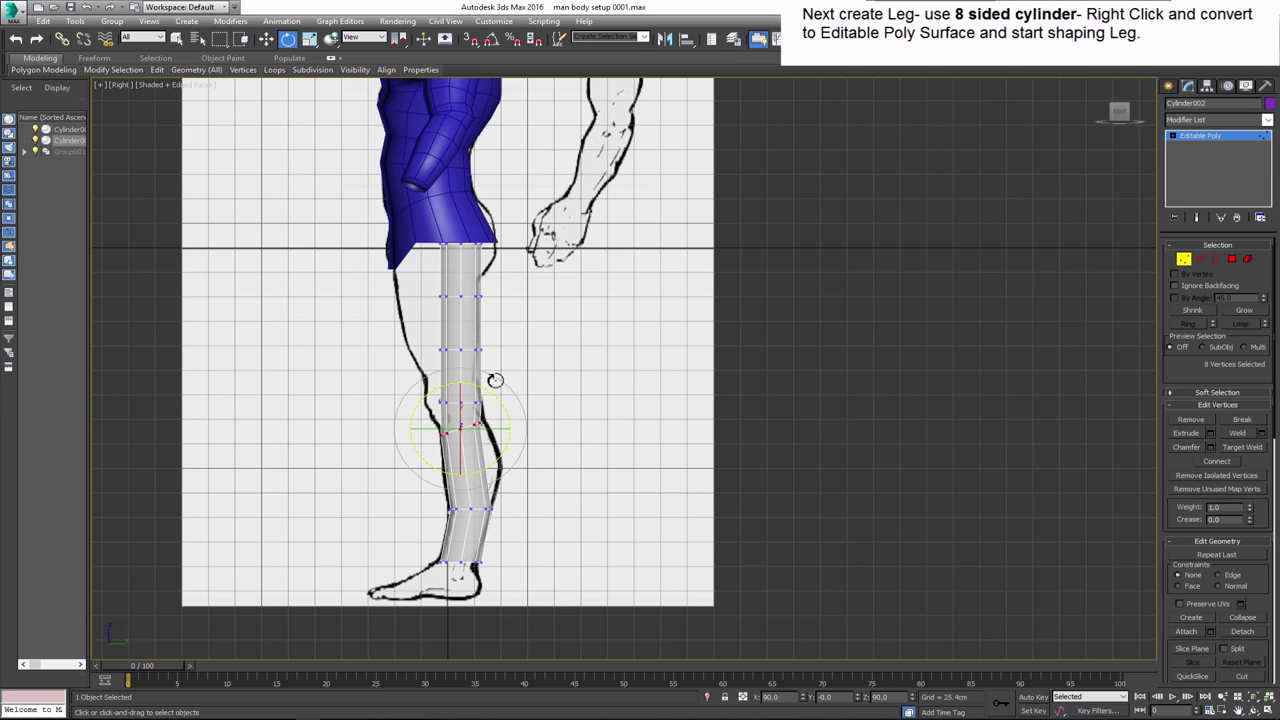
scroll(497, 374, "up", 2)
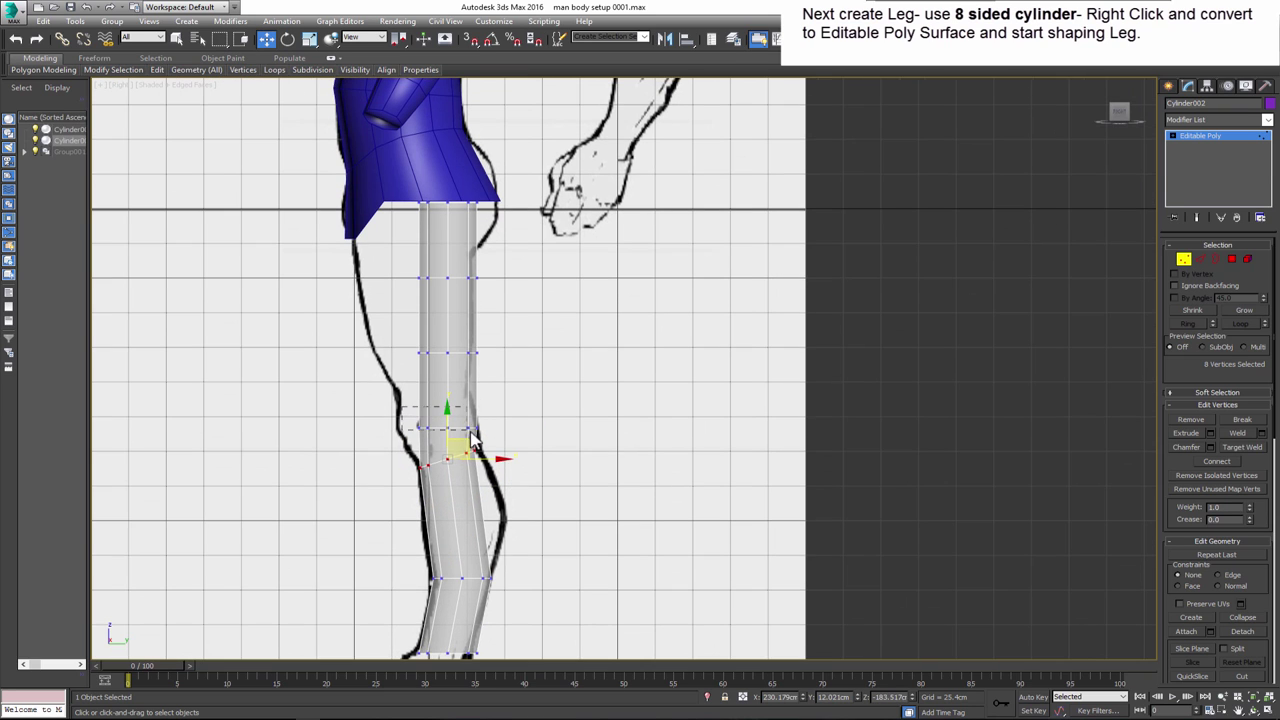
left_click_drag(463, 451, 457, 411)
left_click_drag(463, 345, 449, 374)
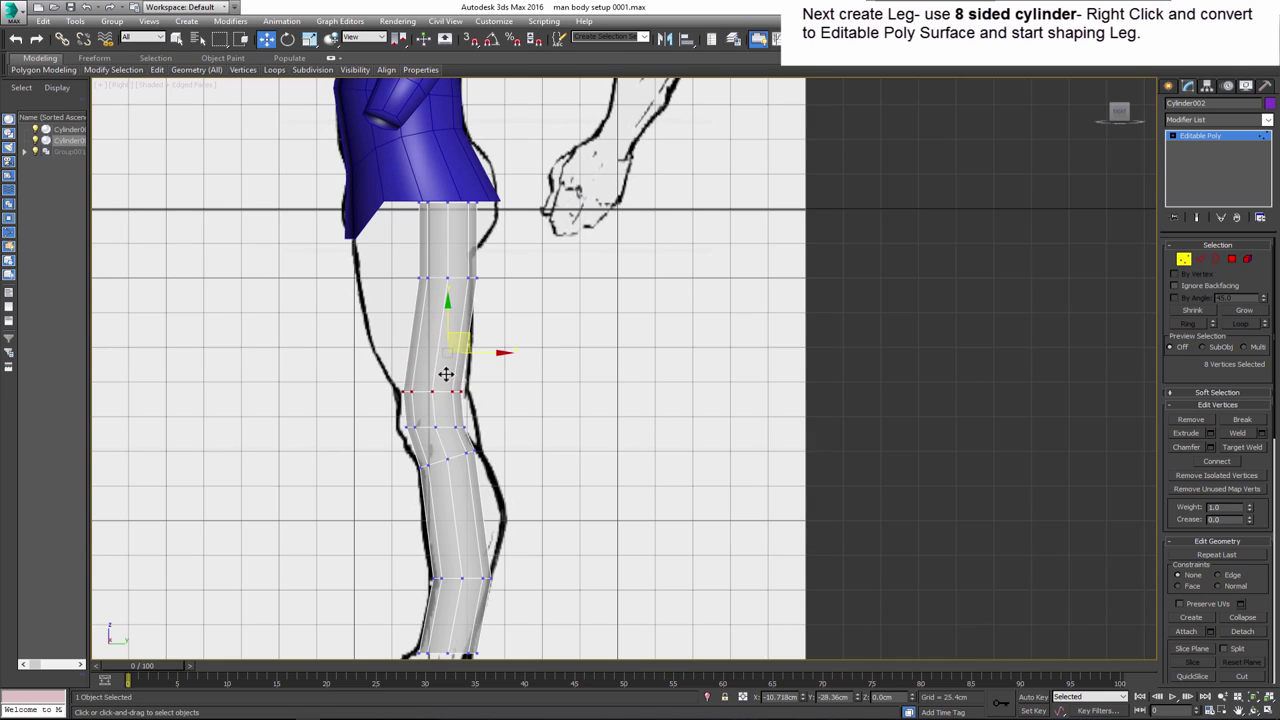
- Scale the ring below the knee and widen the upper-leg ring to fill the thigh
key("e")
key("r")
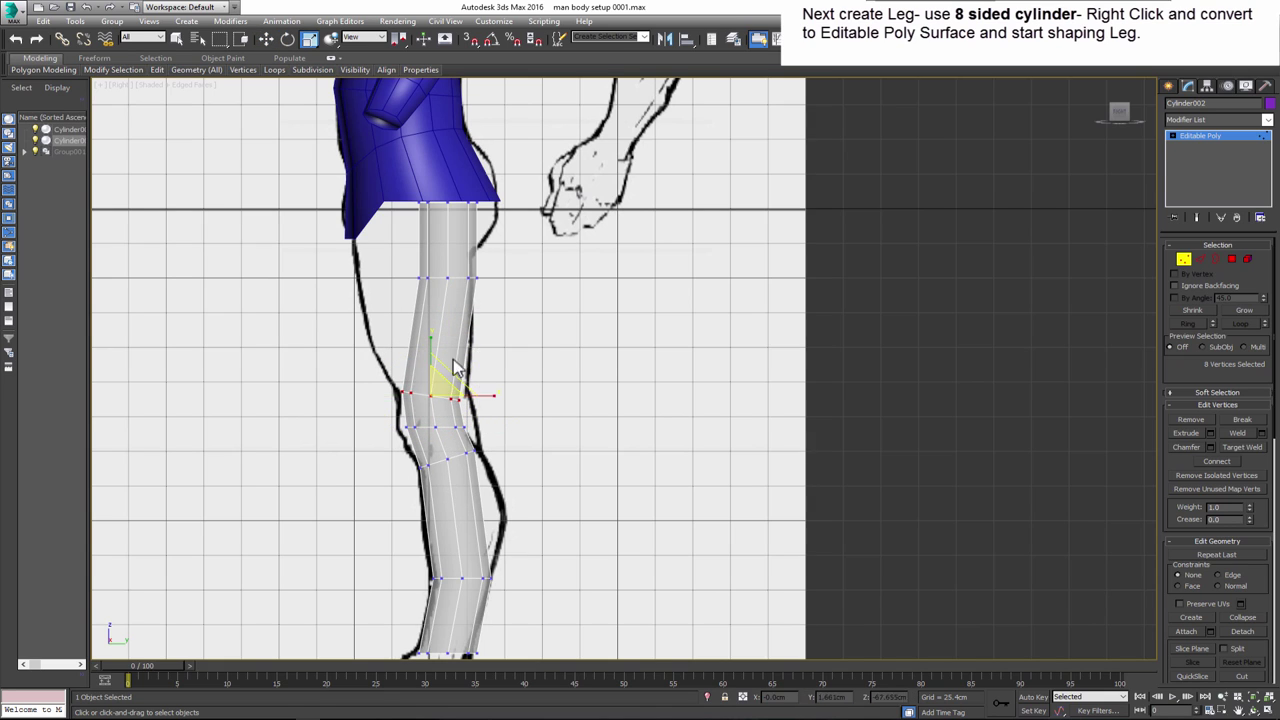
left_click_drag(470, 443, 438, 408)
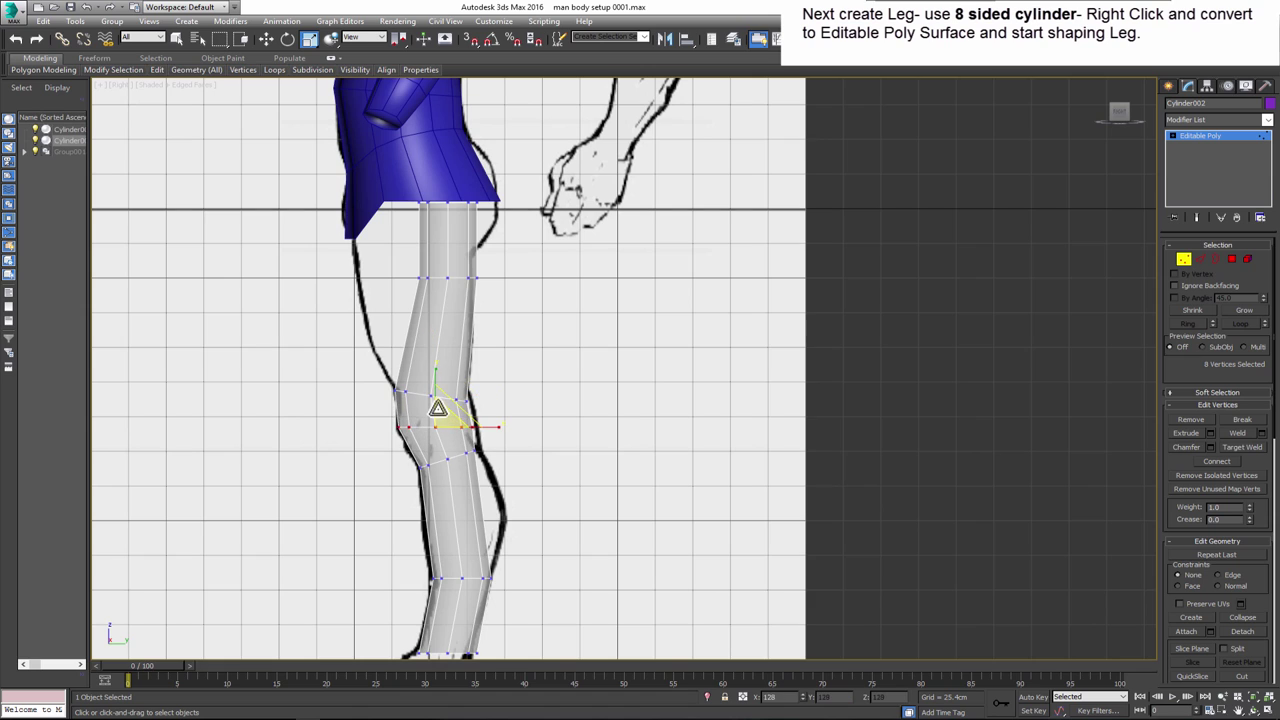
middle_click_drag(481, 426, 478, 419)
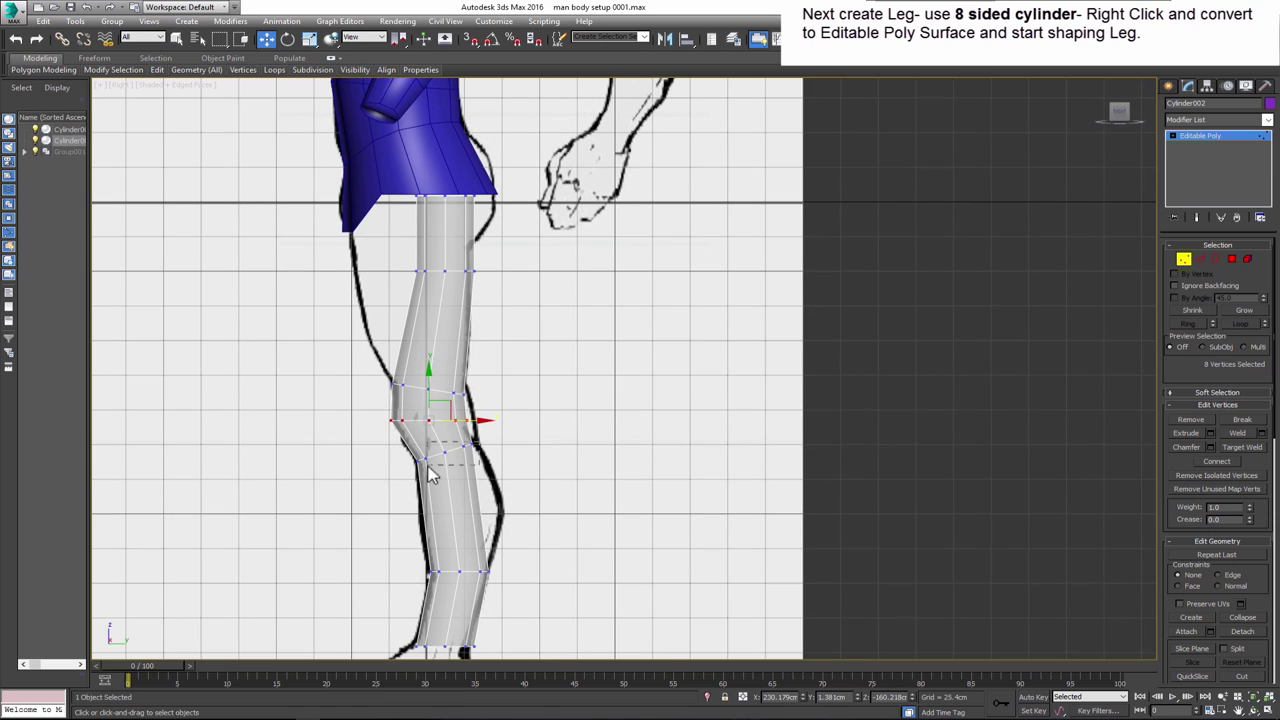
left_click(309, 38)
middle_click_drag(384, 271, 384, 318)
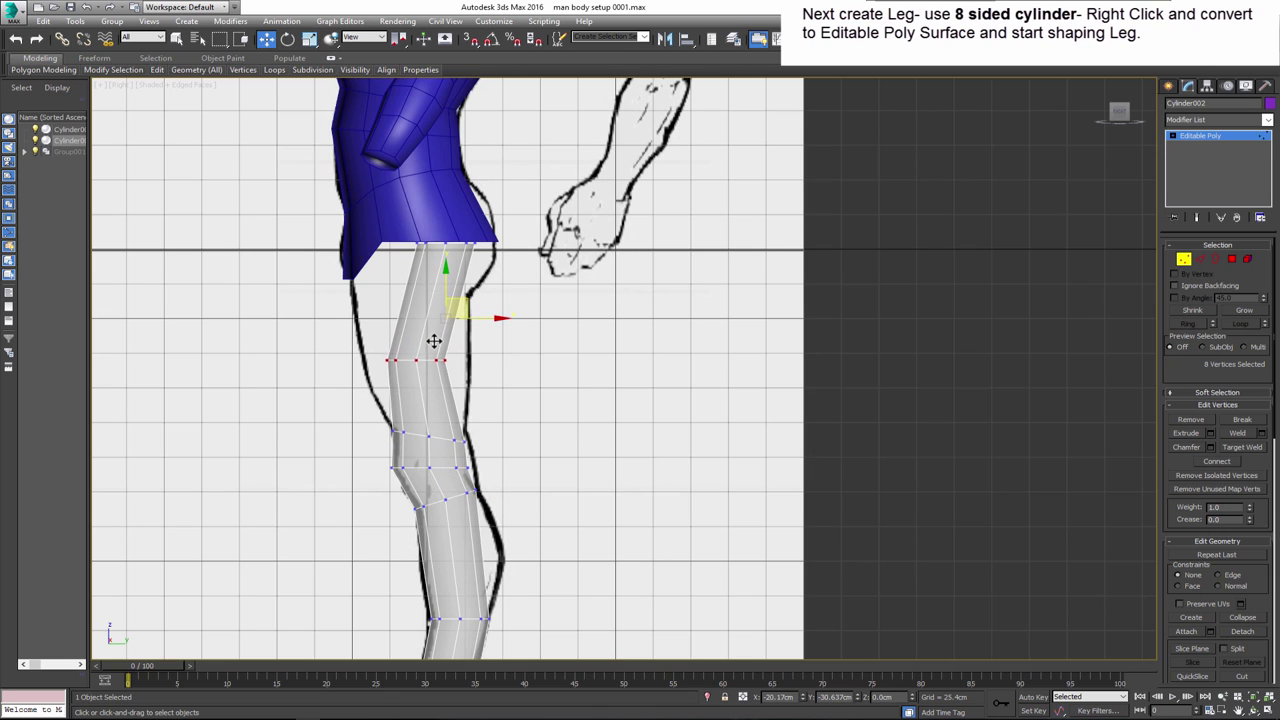
left_click_drag(434, 340, 437, 265)
left_click_drag(370, 325, 473, 395)
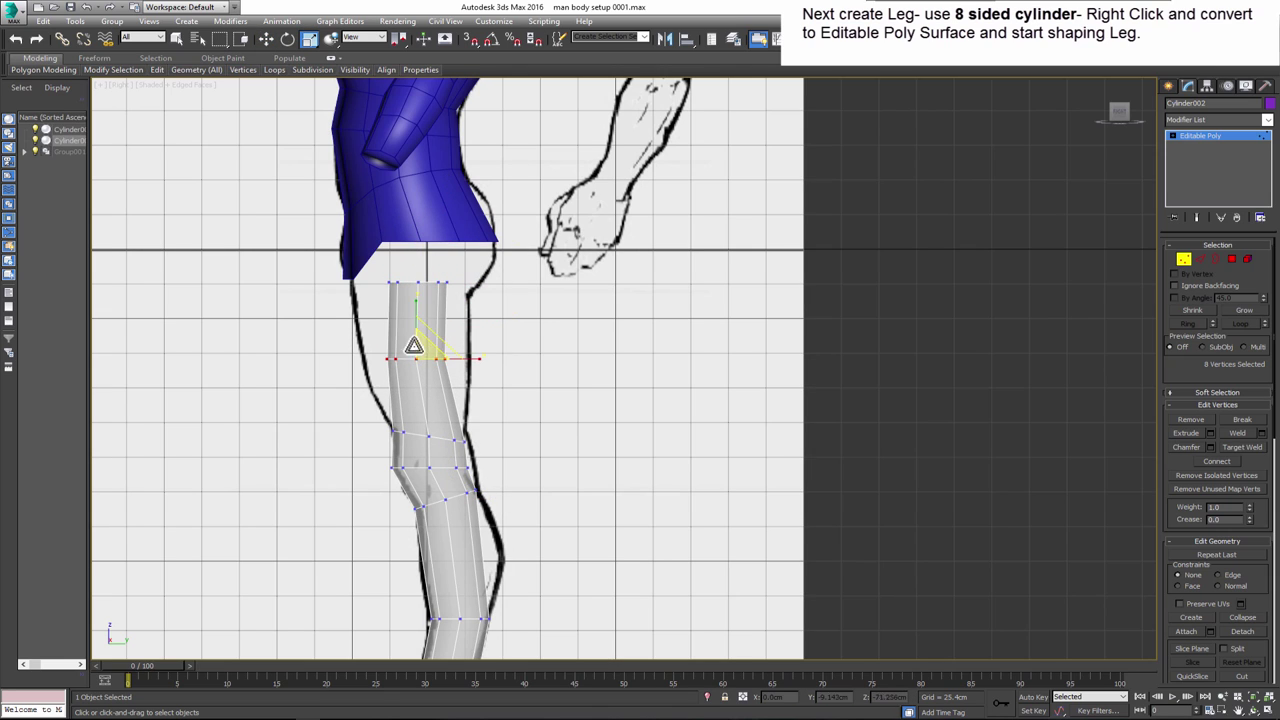
mouse_move(413, 347)
left_mouse_down()
mouse_move(435, 305)
mouse_move(411, 211)
left_mouse_up()
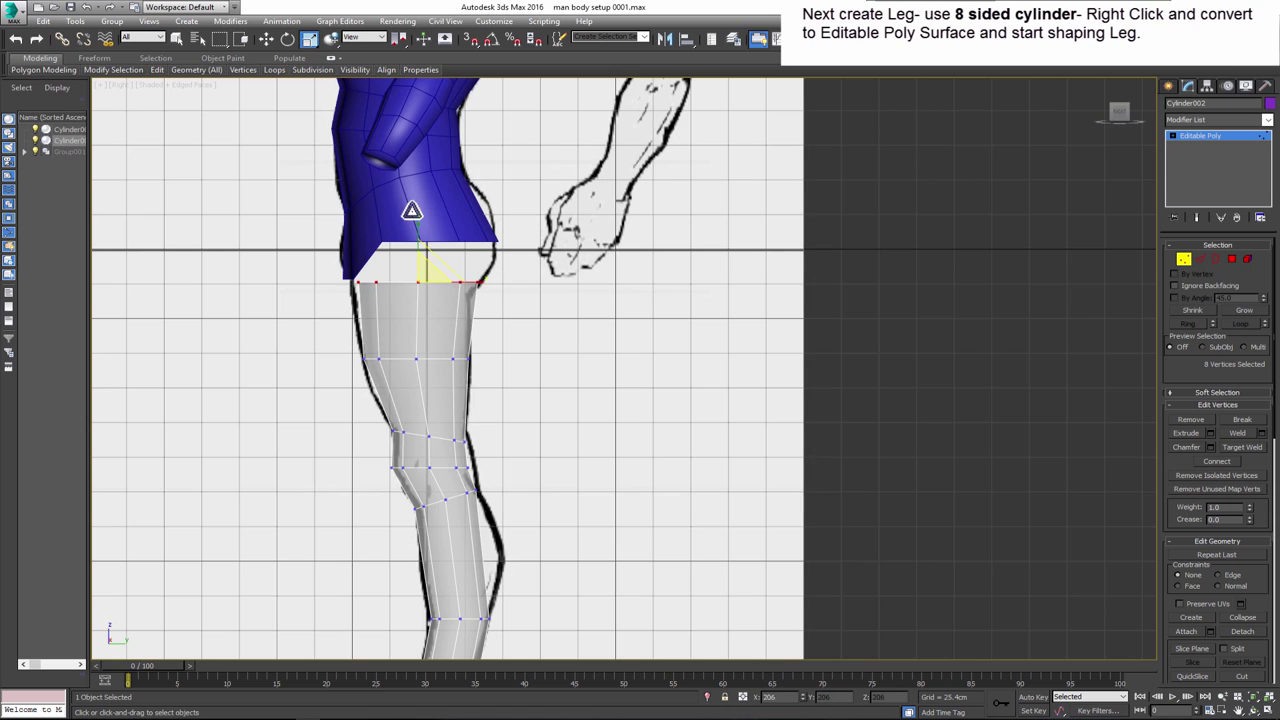
- Adjust the middle thigh and lower shin vertex rings to match the sketch
key("w")
middle_click_drag(414, 288, 406, 274)
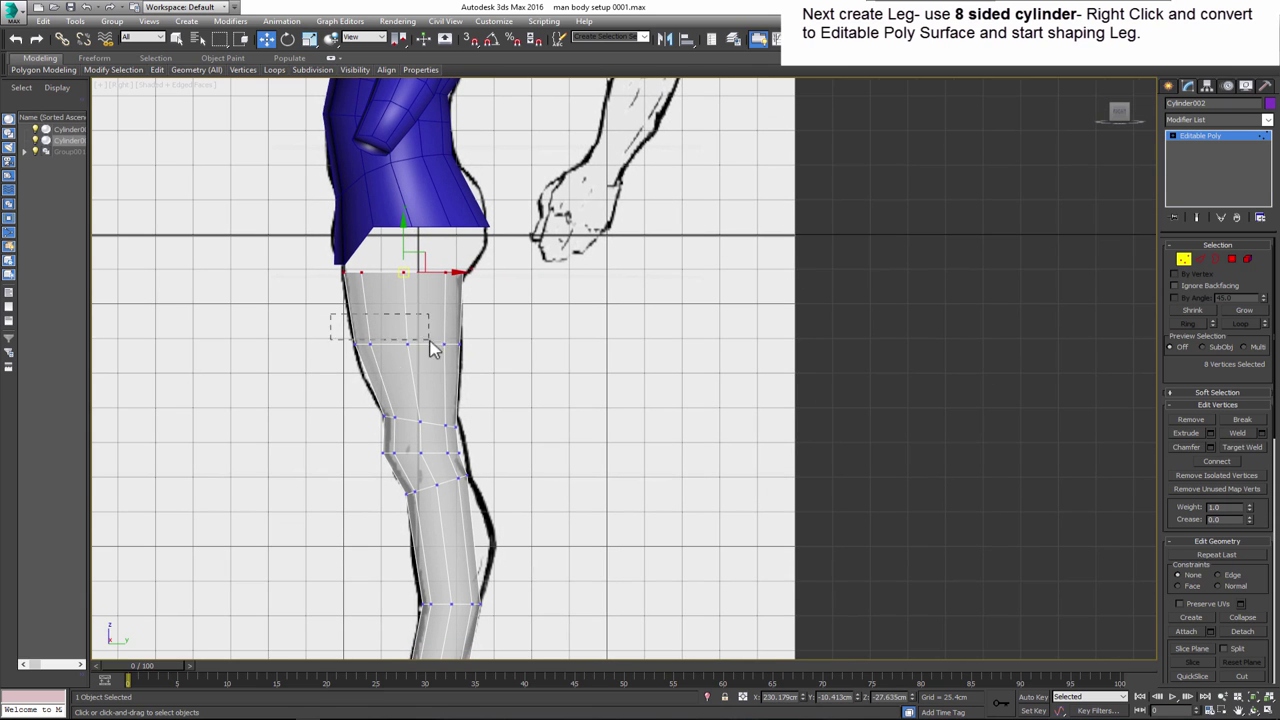
left_click(429, 343)
key("e")
left_click(311, 40)
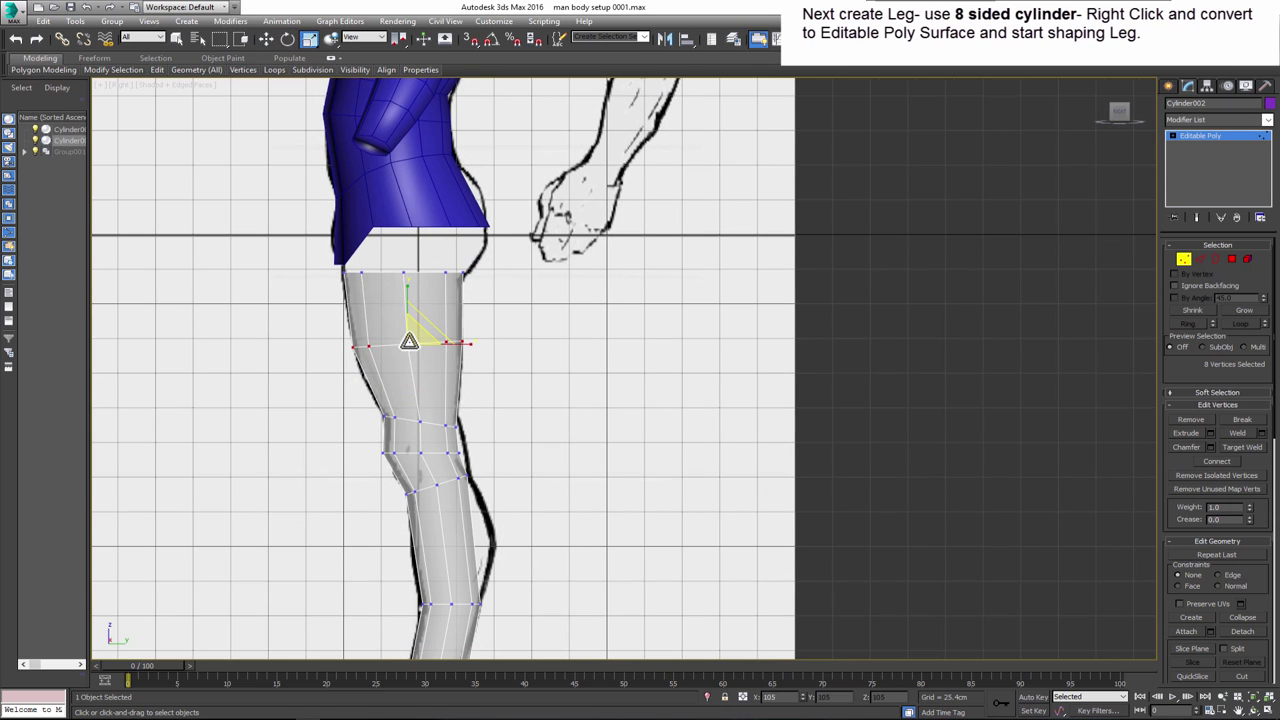
middle_click_drag(420, 400, 379, 260)
mouse_move(465, 495)
left_mouse_down()
mouse_move(375, 435)
mouse_move(418, 398)
mouse_move(410, 374)
left_mouse_up()
key("r")
middle_click_drag(410, 374, 397, 334)
- Connect the shin's vertical edges to add a new edge loop across the shin
left_click(1200, 259)
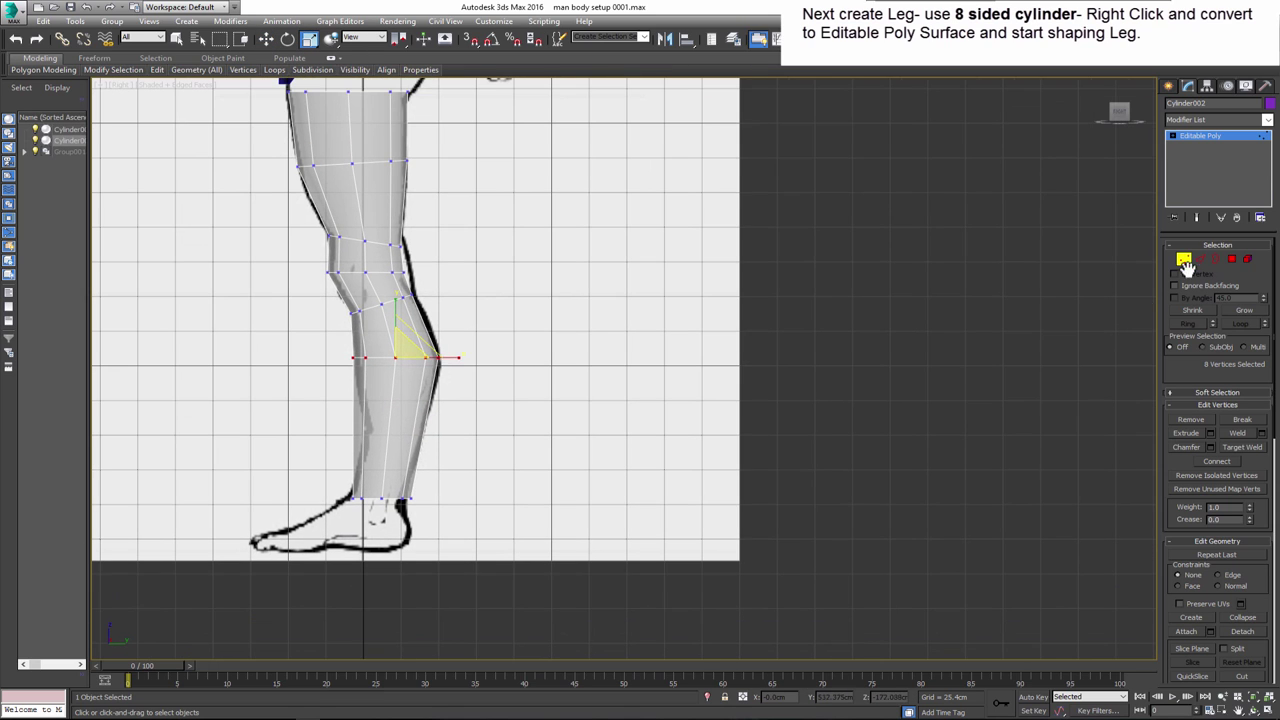
left_click(360, 432)
key("alt+r")
left_click(1260, 475)
left_click(632, 430)
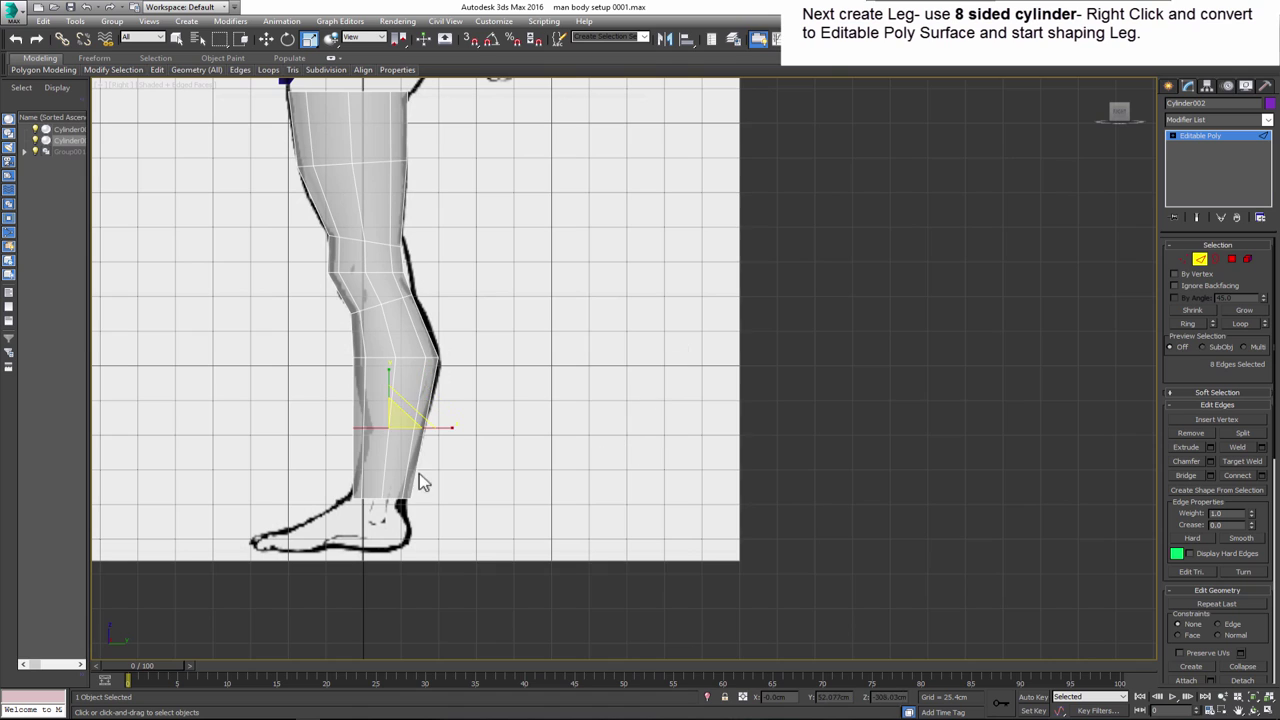
left_click(266, 39)
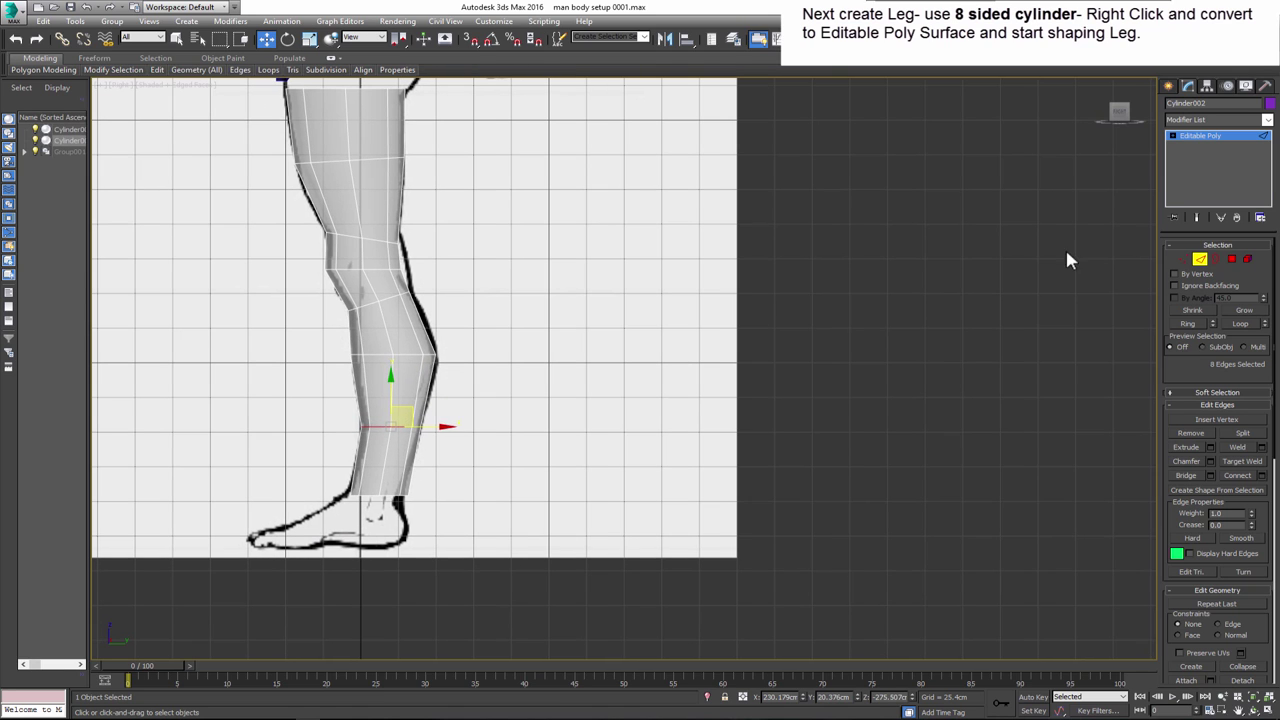
left_click(1183, 259, "ctrl")
- Connect the vertical edges at the top of the thigh to add another edge loop
left_click(309, 39)
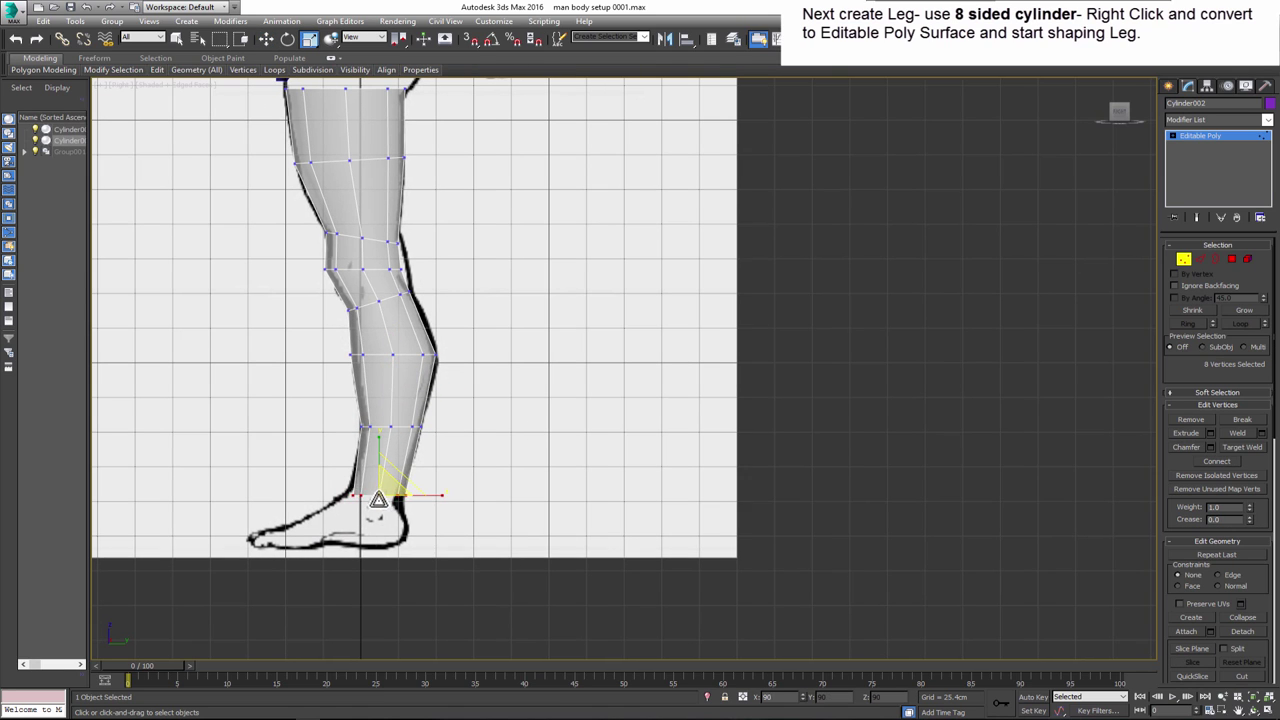
middle_click_drag(402, 90, 422, 272)
key("2")
left_click(424, 295)
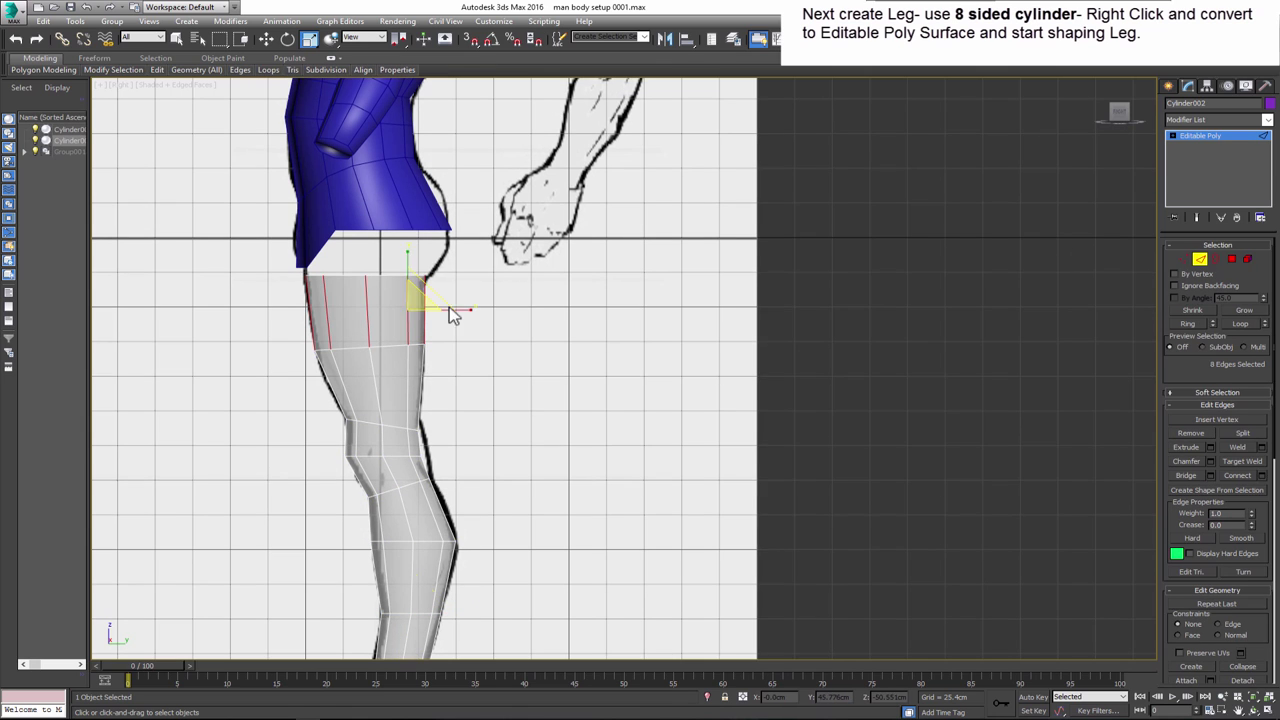
left_click(1261, 476)
left_click(631, 428)
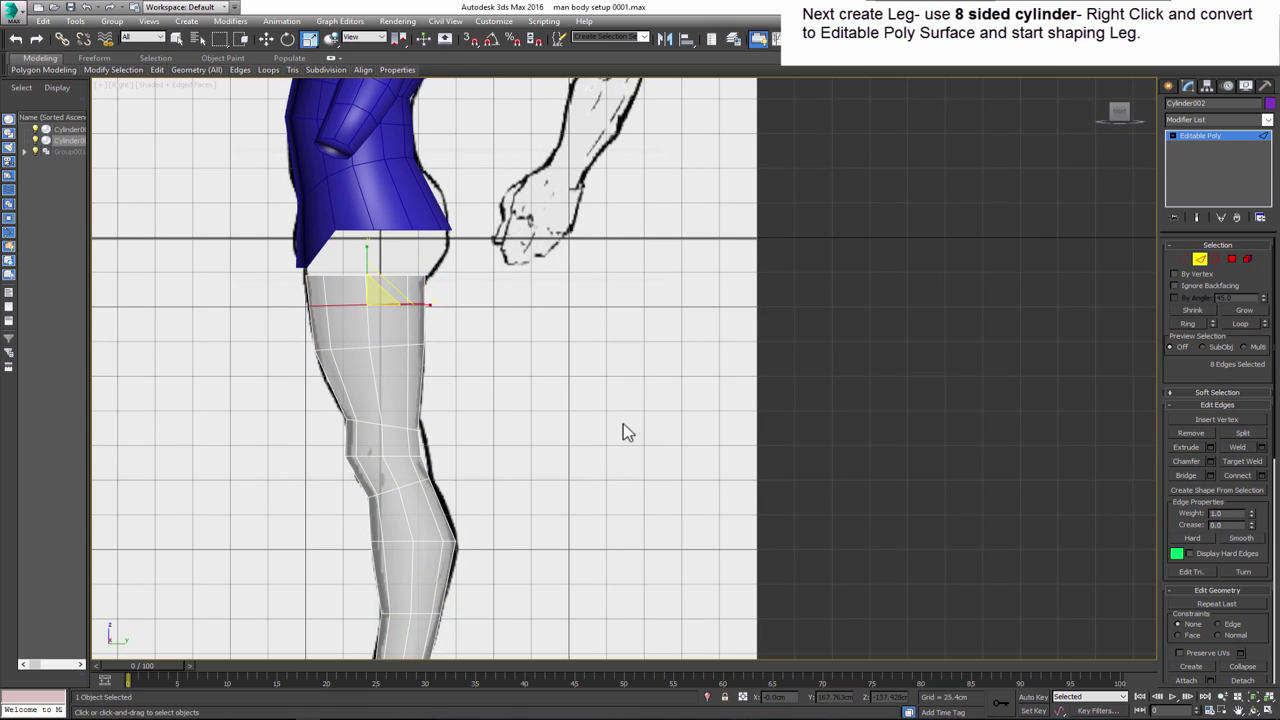
scroll(594, 383, "down", 3)
key("alt+w")
key("alt+w")
- Move the leg object under the torso, beside the centre line in the front view
key("alt+x")
scroll(1080, 289, "up", 2)
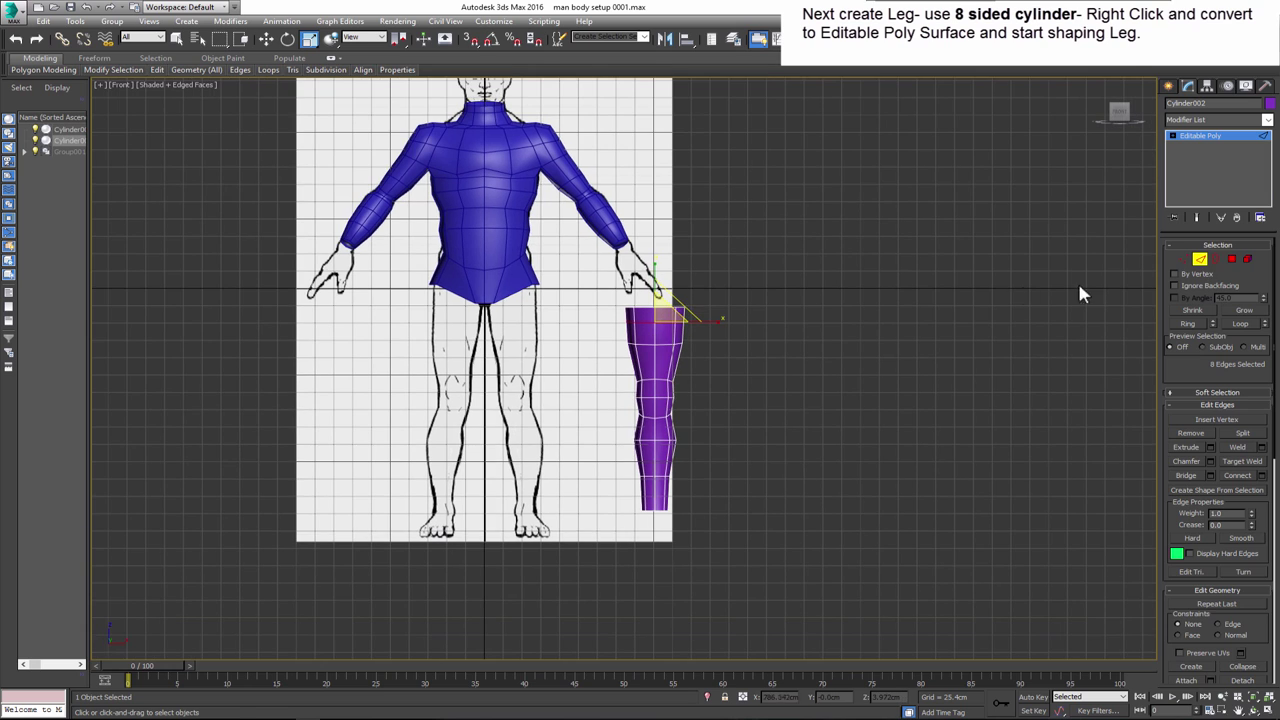
key("2")
key("w")
left_click_drag(698, 510, 577, 509)
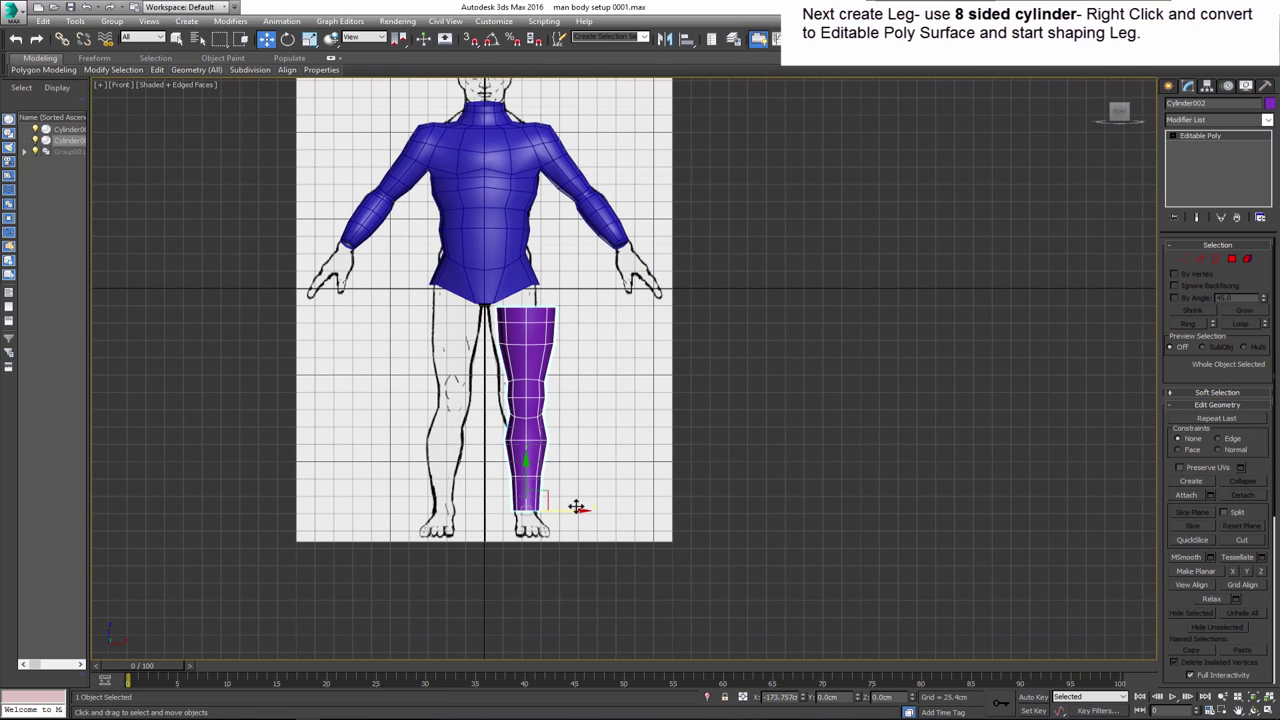
scroll(586, 486, "up", 3)
- In vertex mode on the see-through leg, shift the upper and middle leg vertices toward the centre
key("1")
key("alt+x")
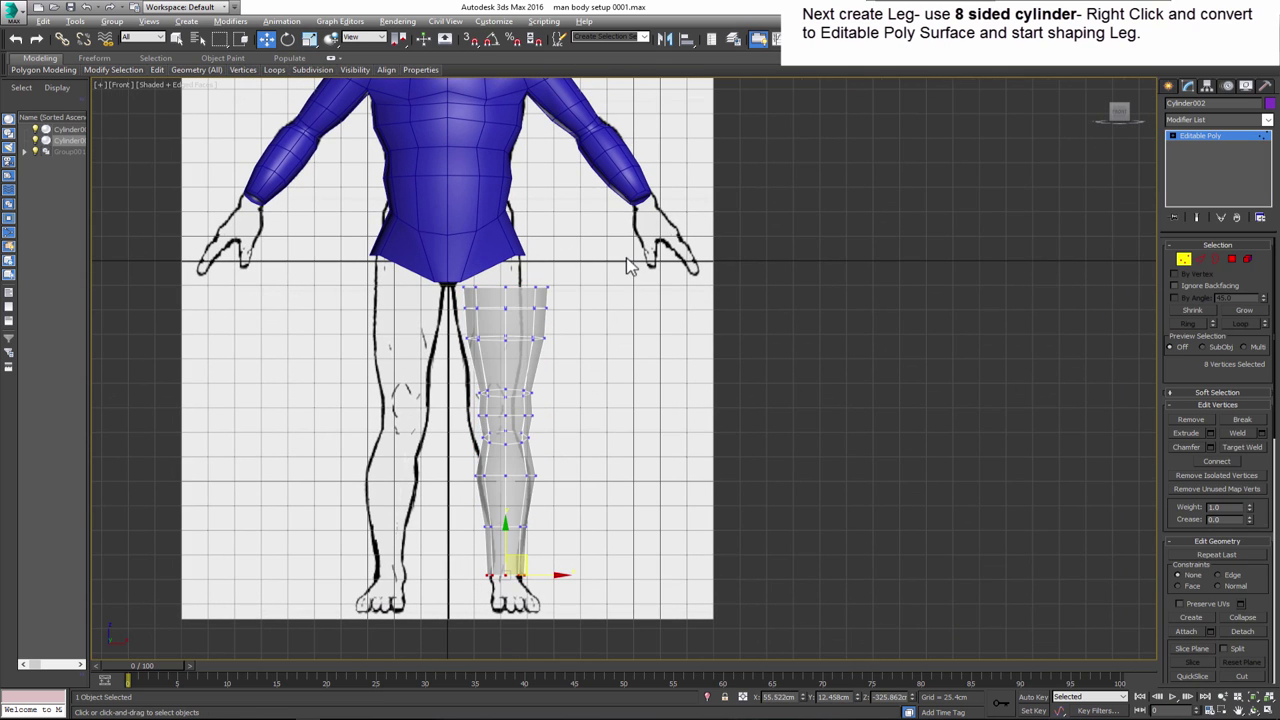
left_click_drag(445, 508, 435, 474)
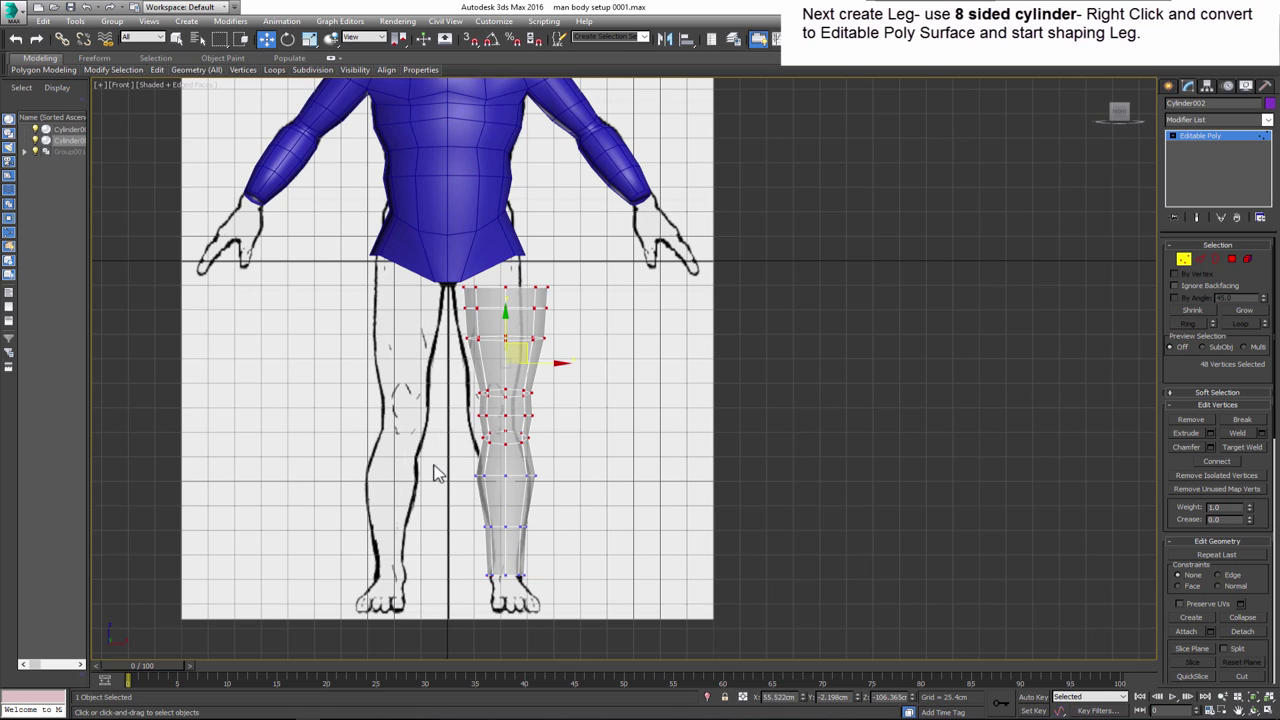
mouse_move(561, 363)
left_mouse_down()
mouse_move(511, 342)
mouse_move(502, 358)
mouse_move(492, 318)
left_mouse_up()
key("e")
key("w")
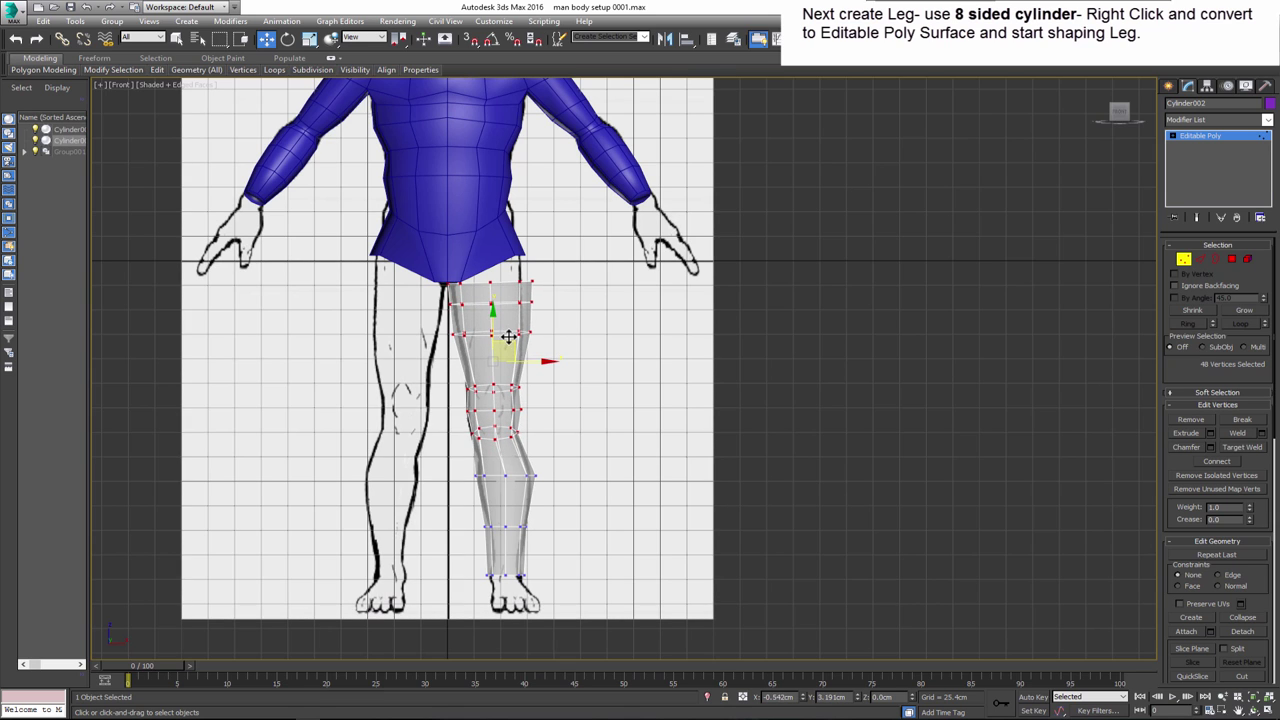
scroll(495, 337, "up", 3)
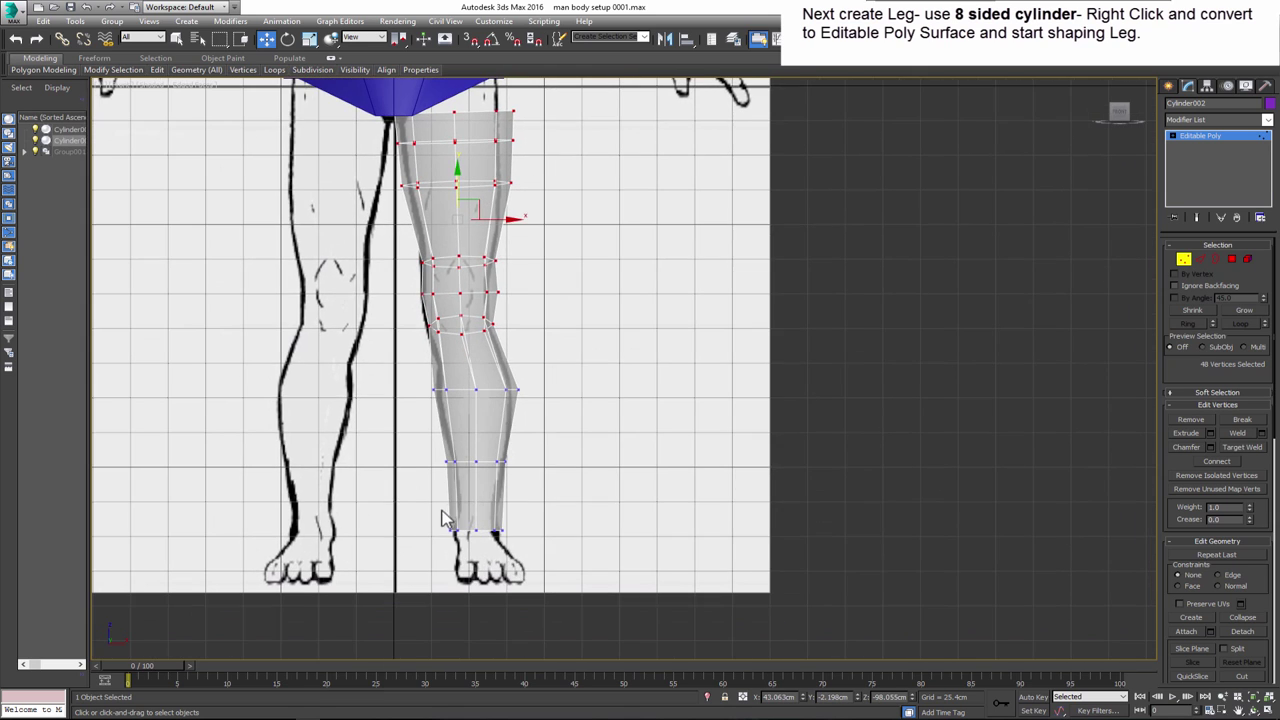
- Move the ankle vertex ring up to mid-shin and scale it wider
mouse_move(440, 515)
left_mouse_down()
mouse_move(520, 545)
mouse_move(523, 457)
left_mouse_up()
key("w")
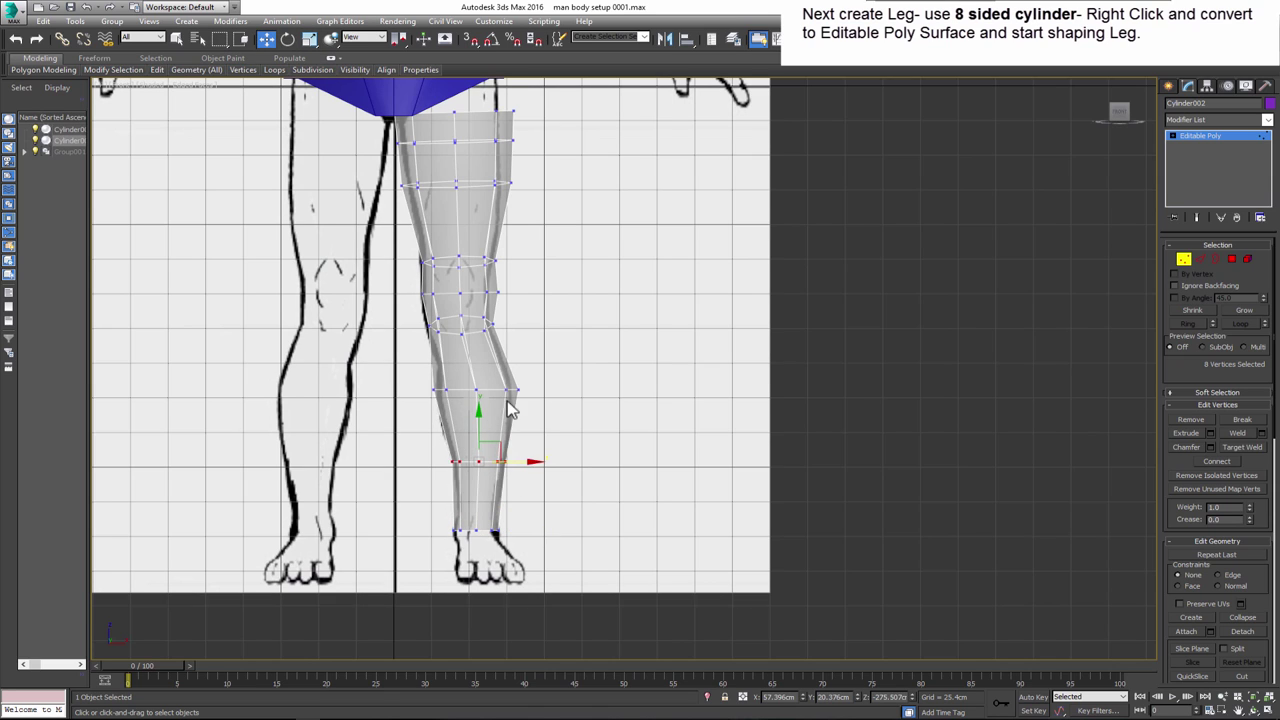
middle_click_drag(523, 410, 528, 458)
key("r")
left_click_drag(520, 432, 522, 442)
- Select the leg's top rings, then move the knee ring down to the reference knee
middle_click_drag(521, 442, 515, 552)
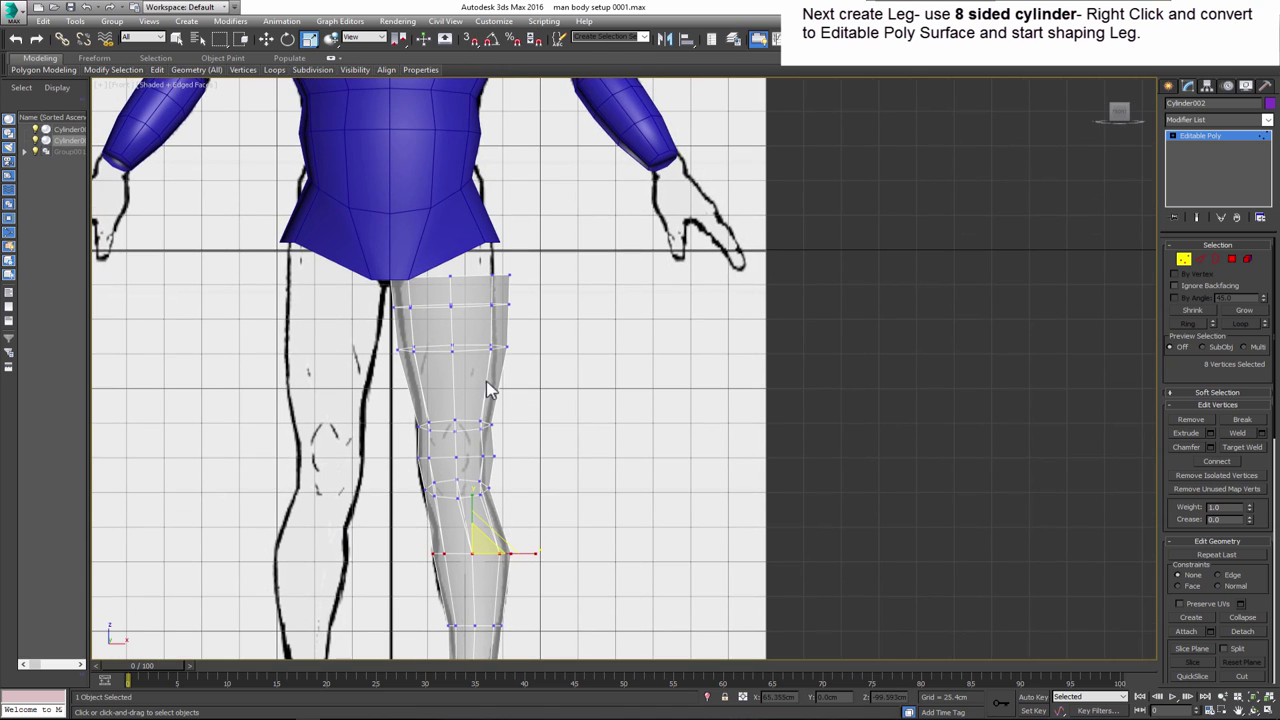
left_click_drag(510, 372, 508, 366)
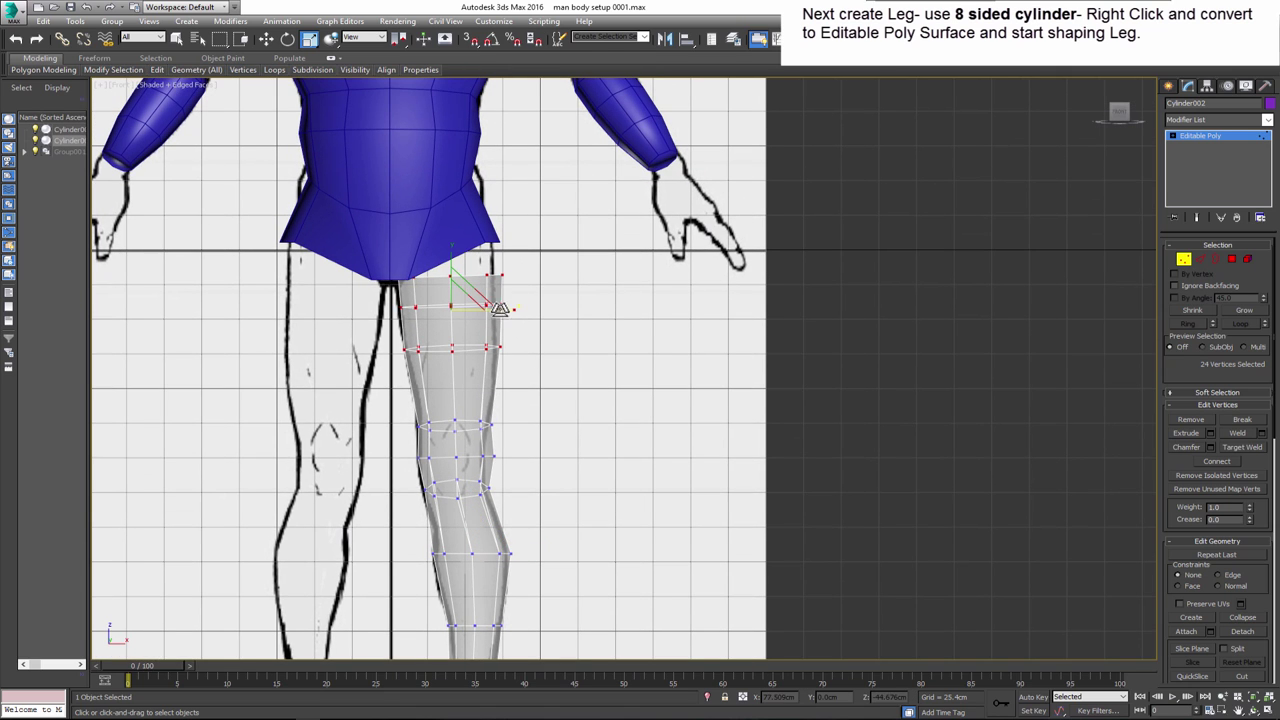
key("w")
scroll(403, 388, "up", 3)
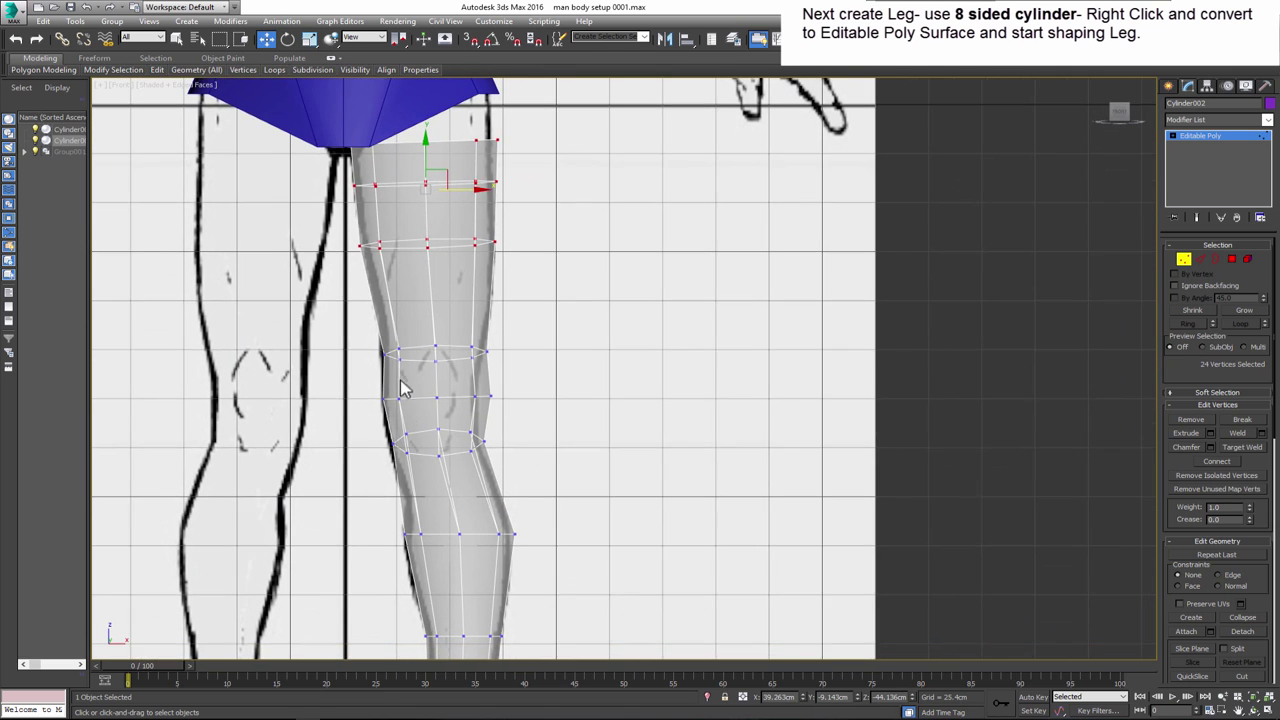
left_click_drag(374, 389, 505, 428)
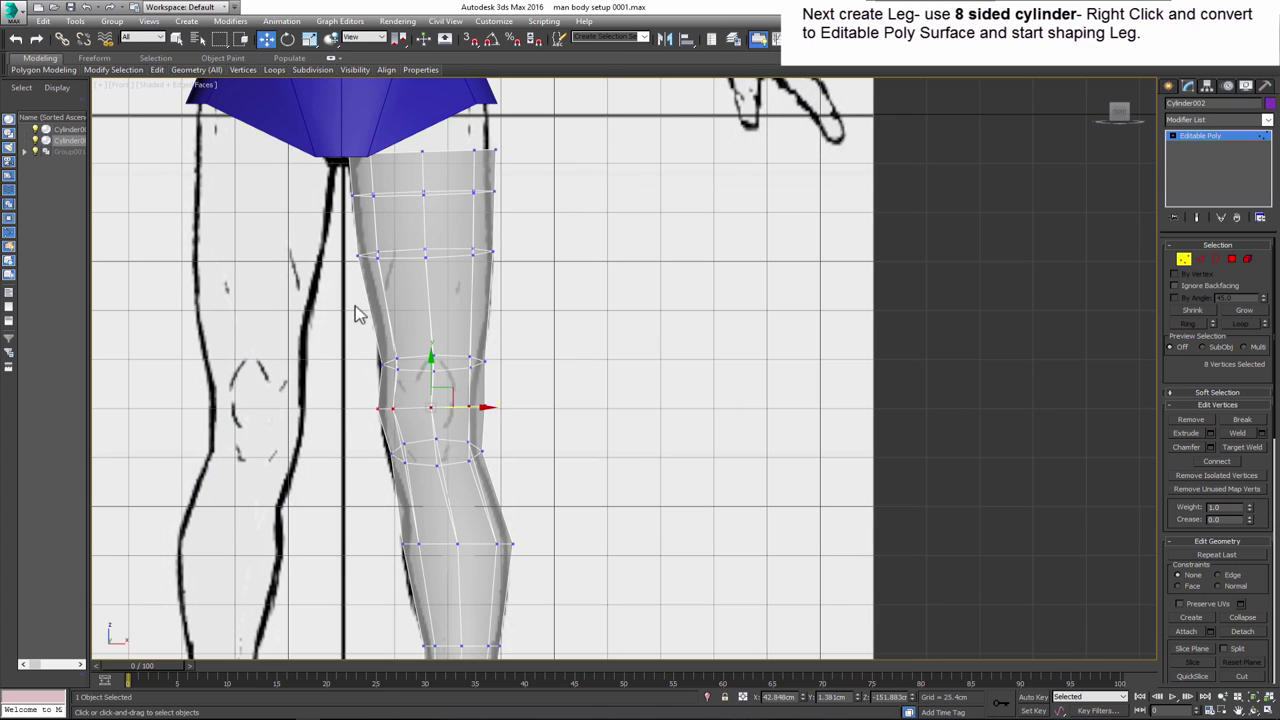
left_click_drag(494, 370, 483, 455)
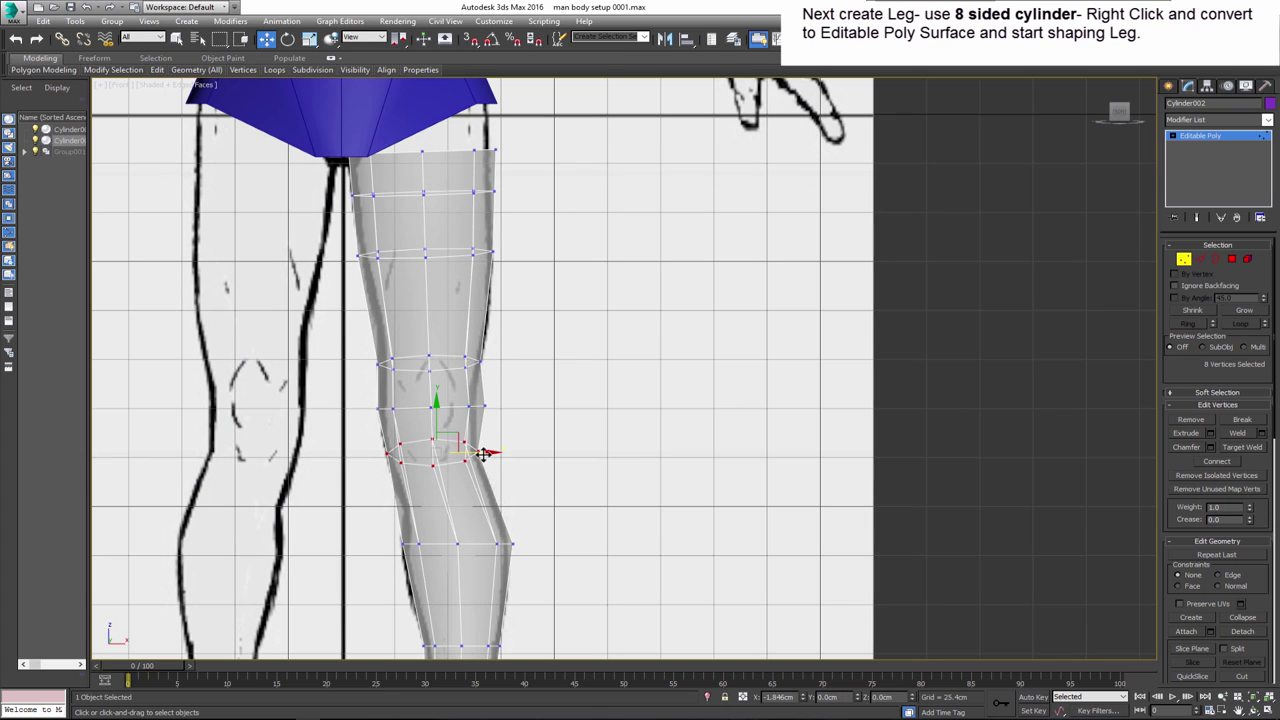
scroll(485, 408, "down", 4)
- With the leg solid again, rotate the leg's top ring to follow the hip
scroll(438, 352, "up", 4)
key("alt+x")
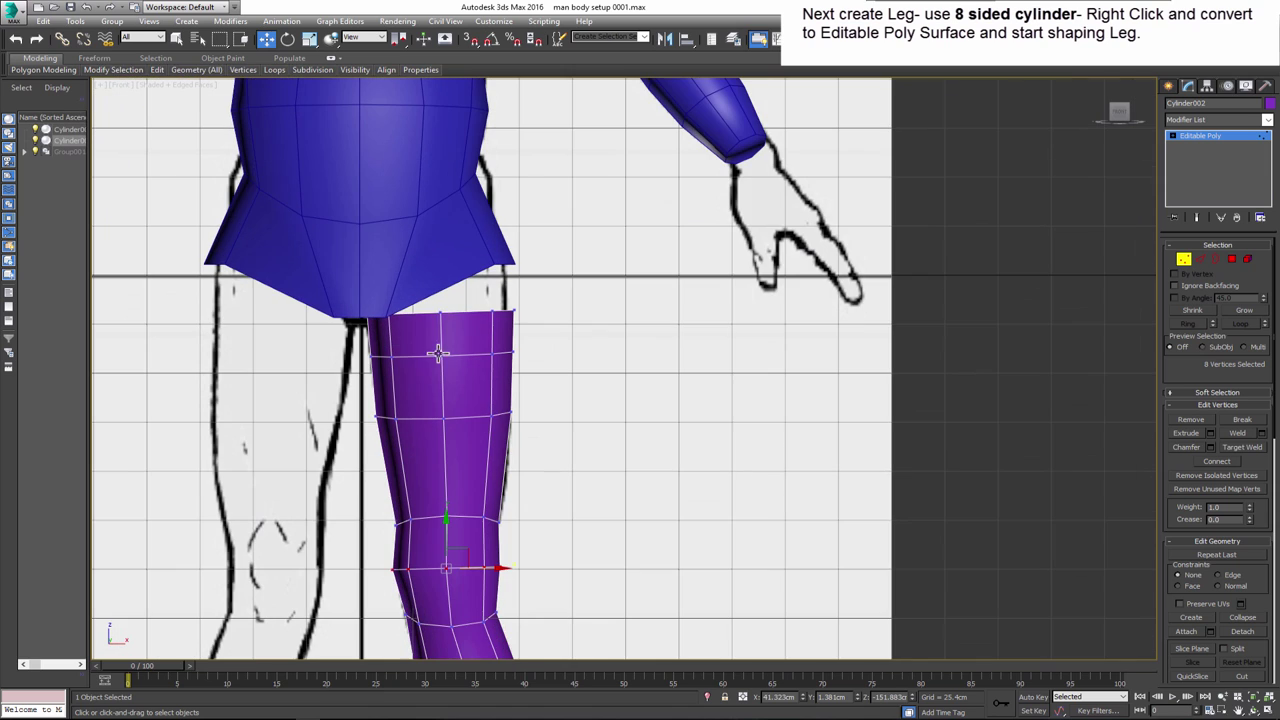
key("e")
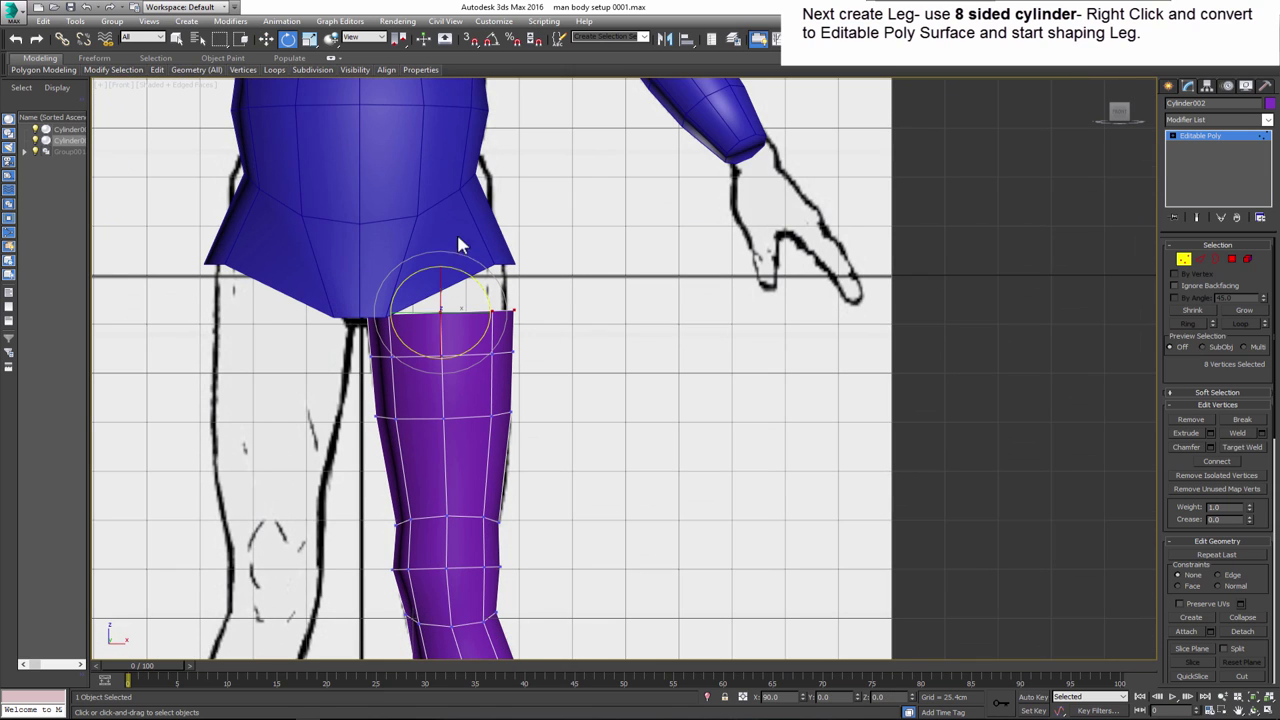
left_click_drag(457, 243, 453, 256)
left_click(266, 40)
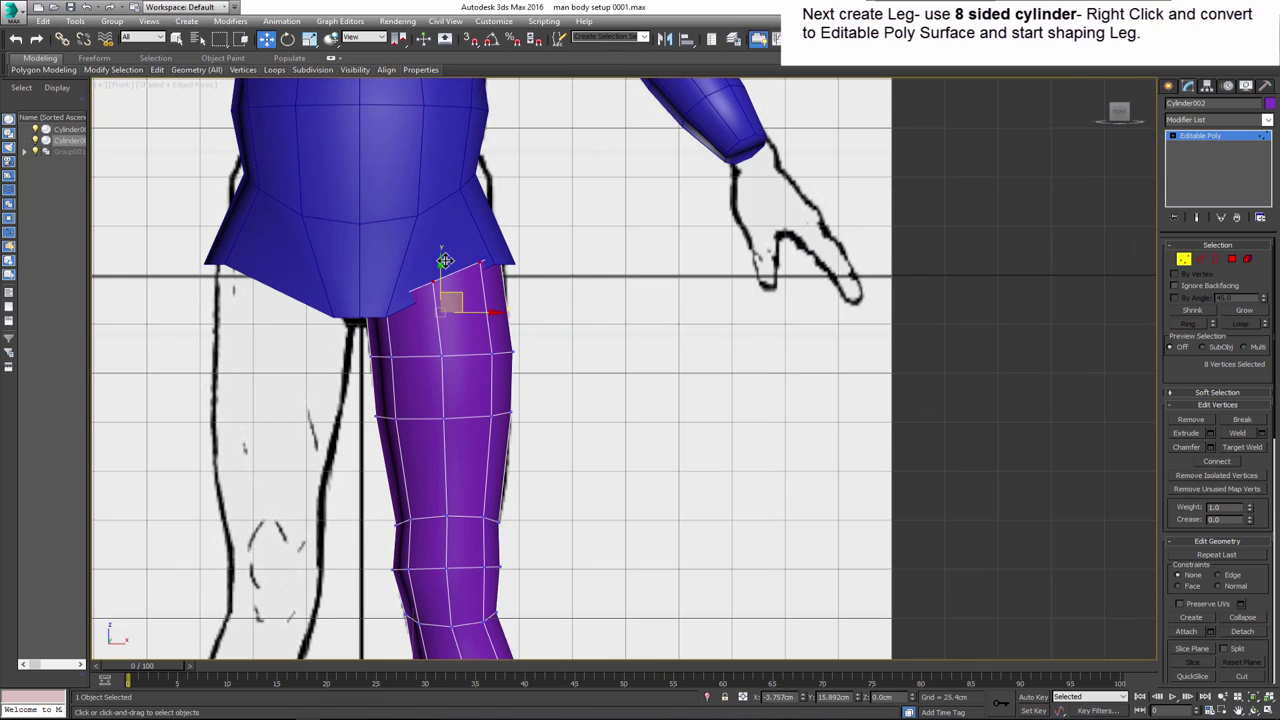
scroll(483, 375, "down", 2)
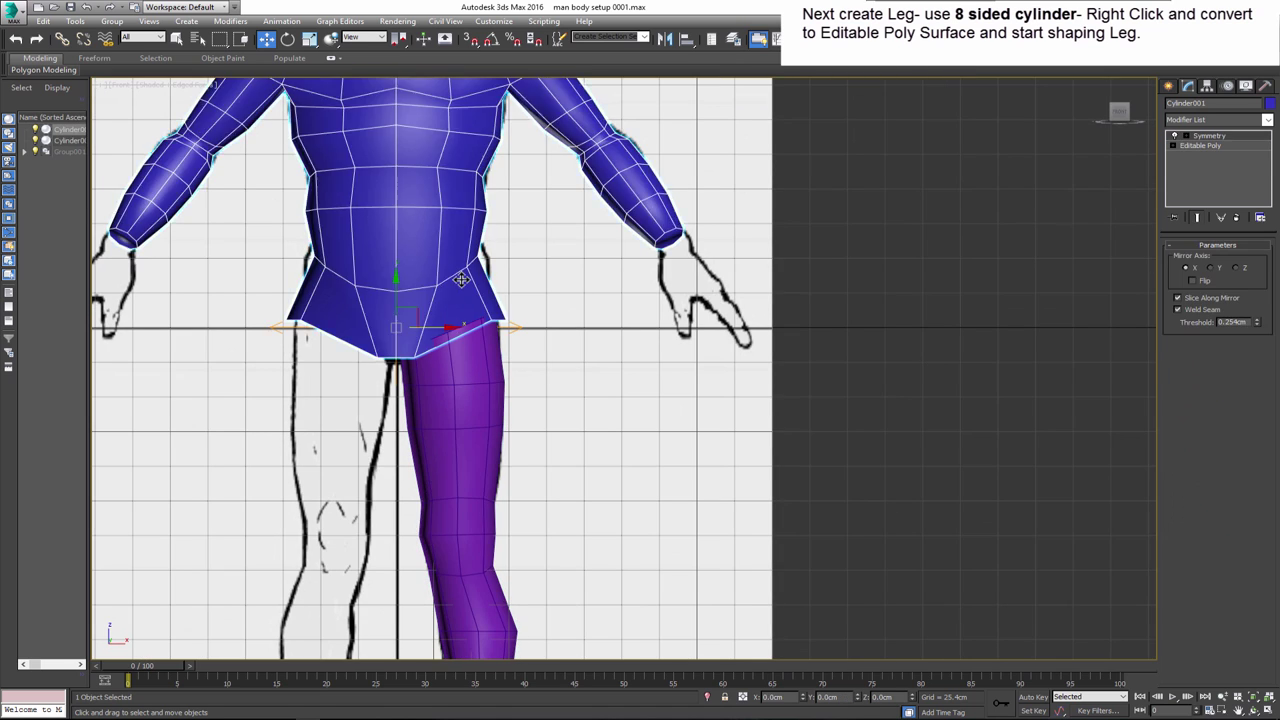
- Move the leg-top vertices up and inward to fit the torso's lower edge
left_click_drag(577, 289, 385, 372)
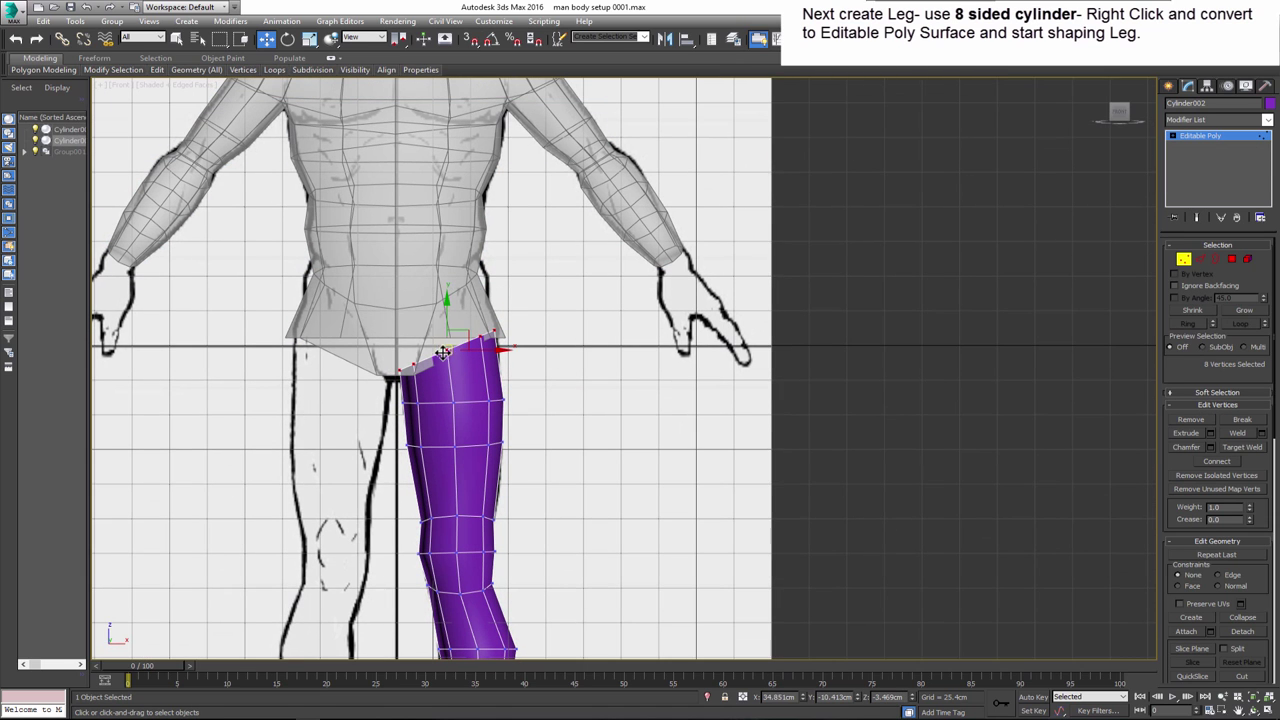
left_click_drag(290, 100, 272, 60)
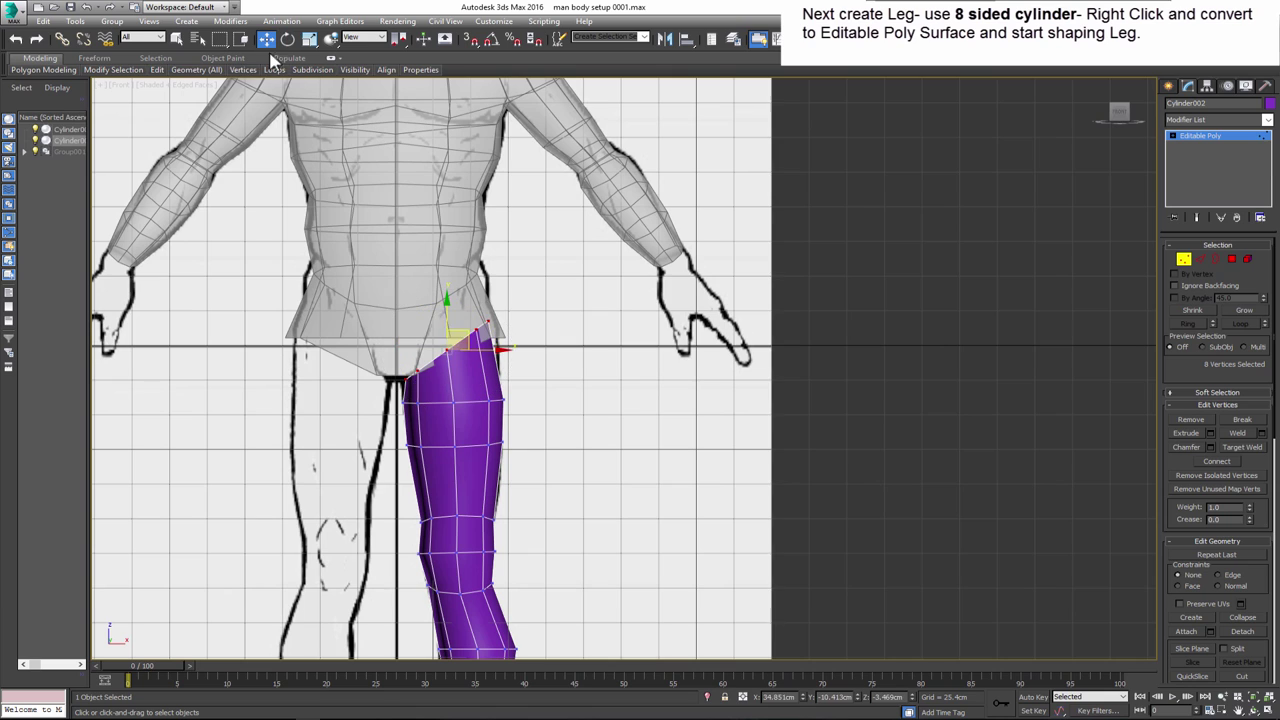
left_click_drag(469, 330, 474, 325)
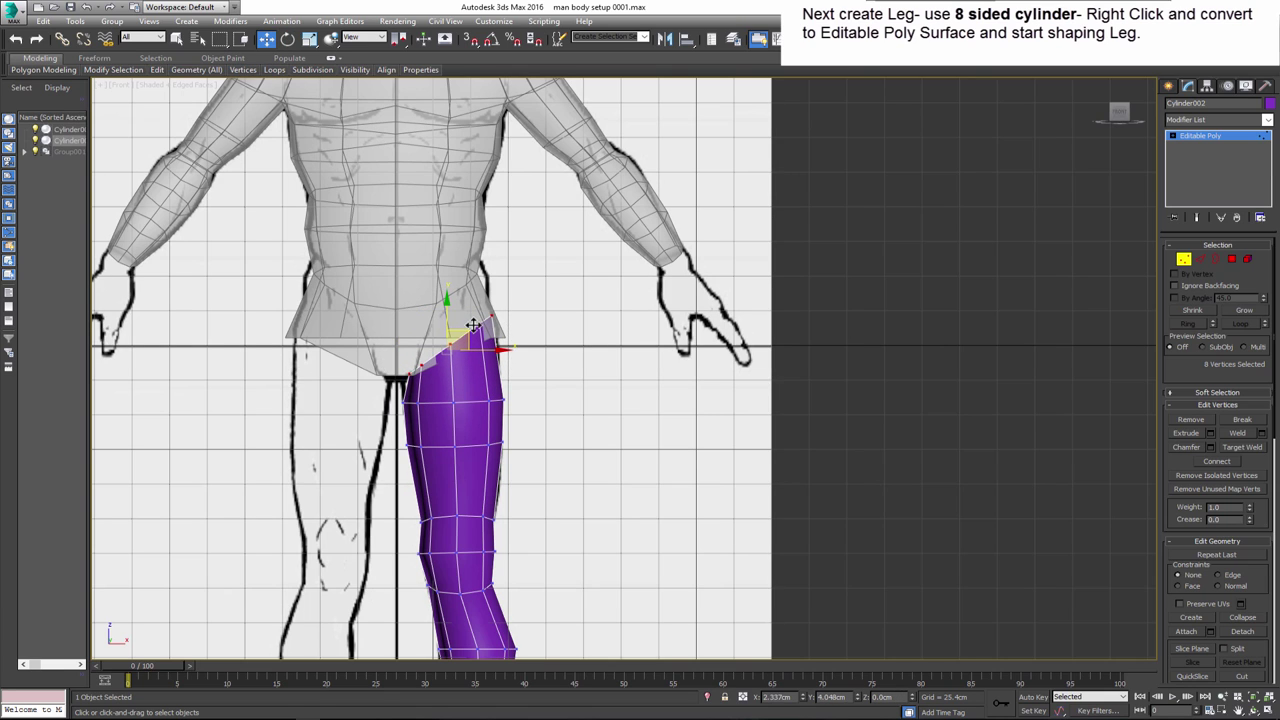
left_click_drag(521, 406, 449, 345)
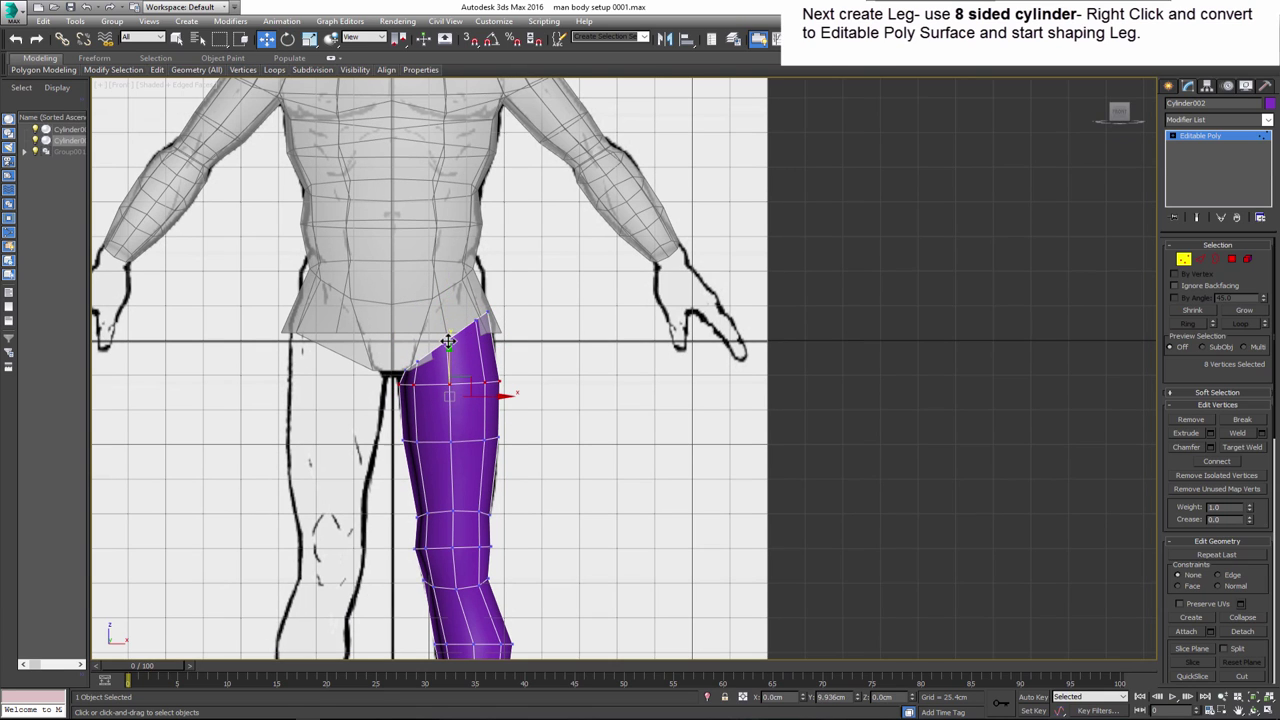
scroll(449, 345, "down", 1)
scroll(491, 463, "down", 2)
scroll(440, 425, "up", 3)
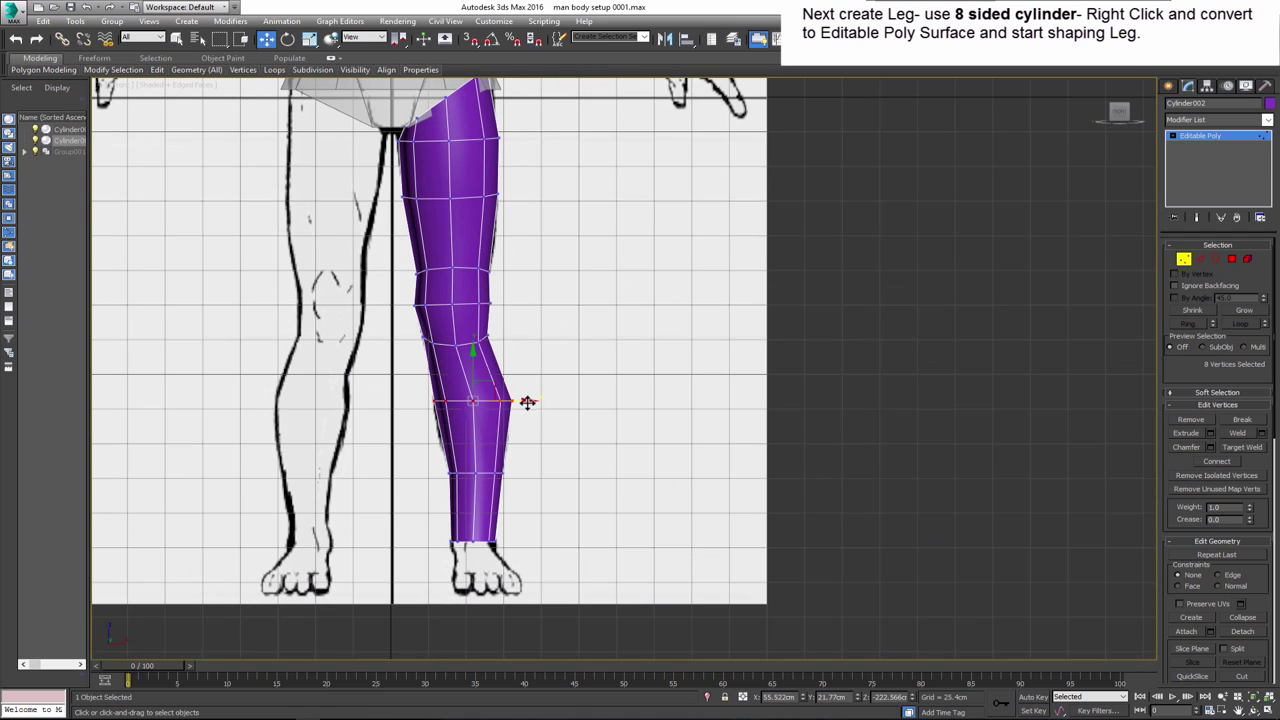
- Select the rings near the ankle and move one vertex ring lower on the leg
middle_click_drag(527, 402, 523, 382)
left_click_drag(518, 408, 455, 472)
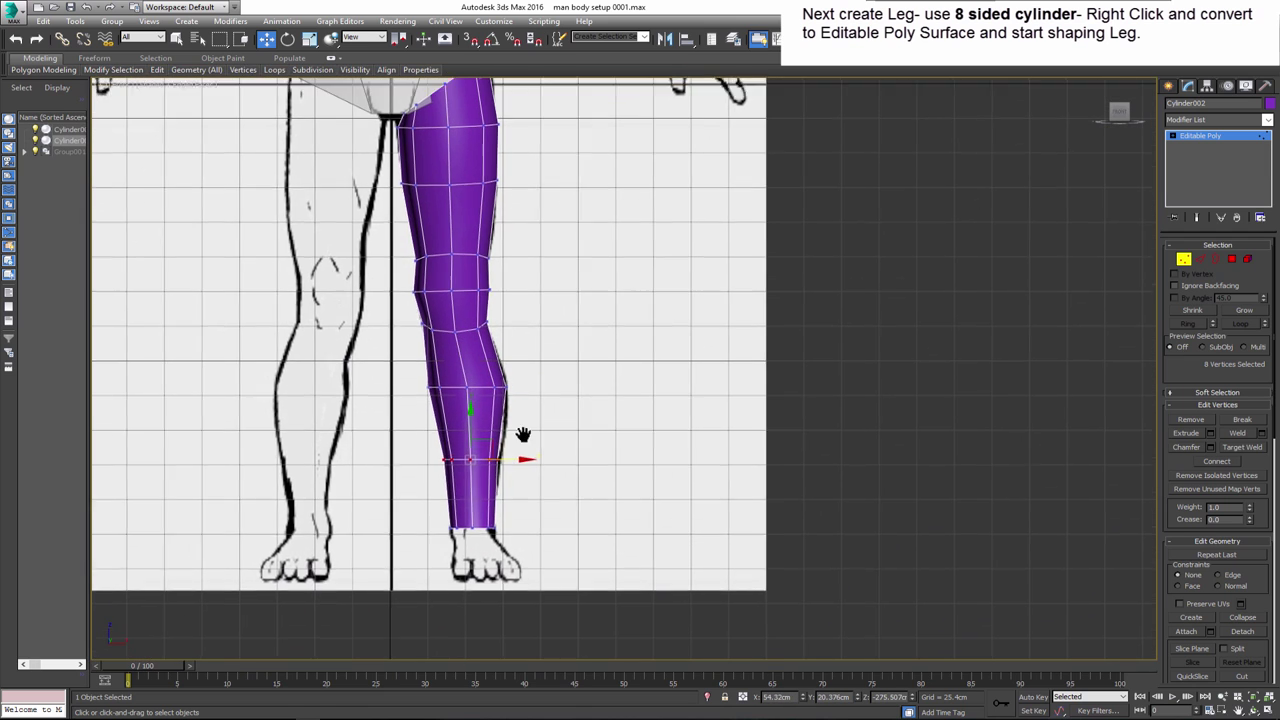
scroll(523, 434, "down", 3)
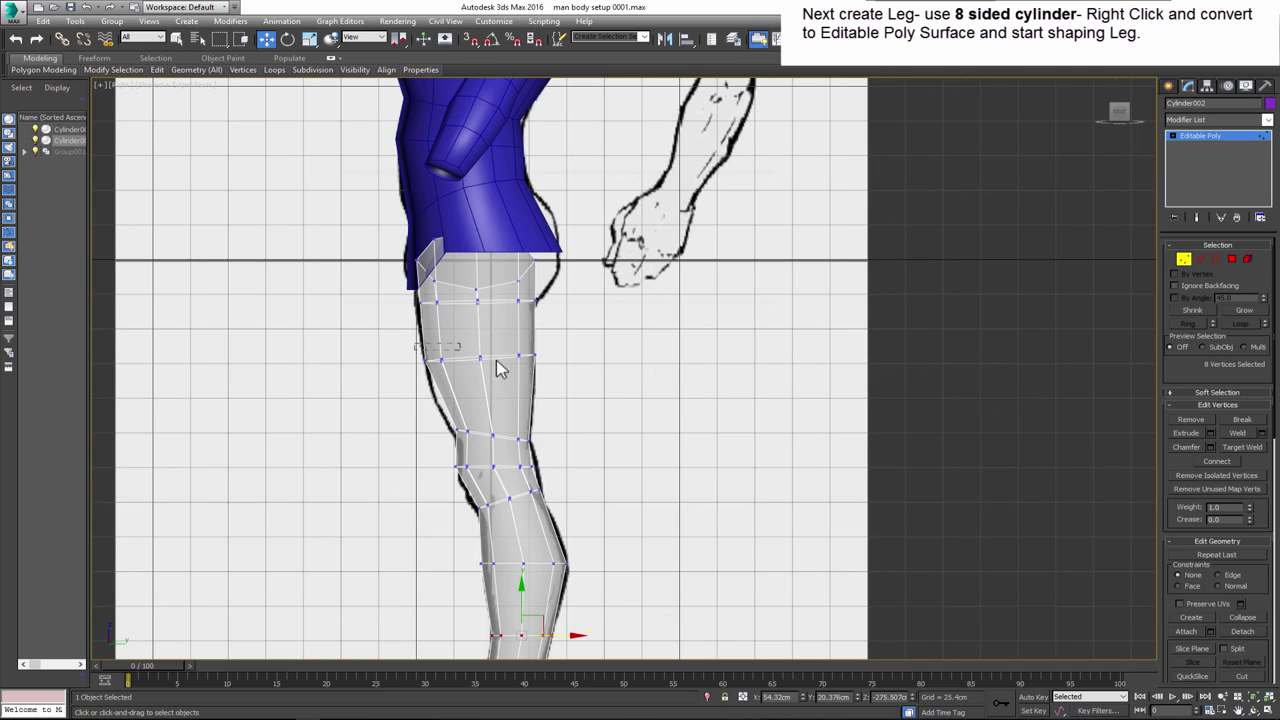
mouse_move(545, 372)
left_mouse_down()
mouse_move(425, 345)
mouse_move(478, 370)
left_mouse_up()
middle_click_drag(426, 250, 424, 320)
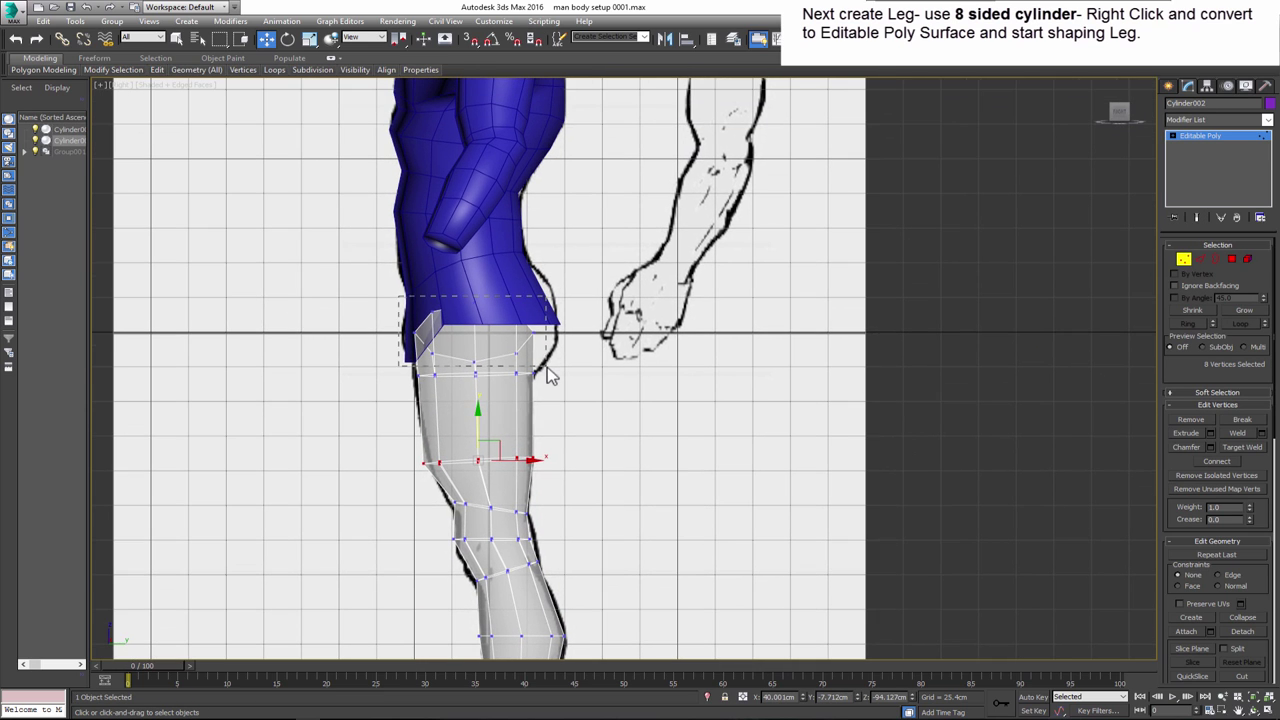
- In side view, reposition the top ring to the side reference and switch to scaling it
left_click_drag(549, 375, 551, 368)
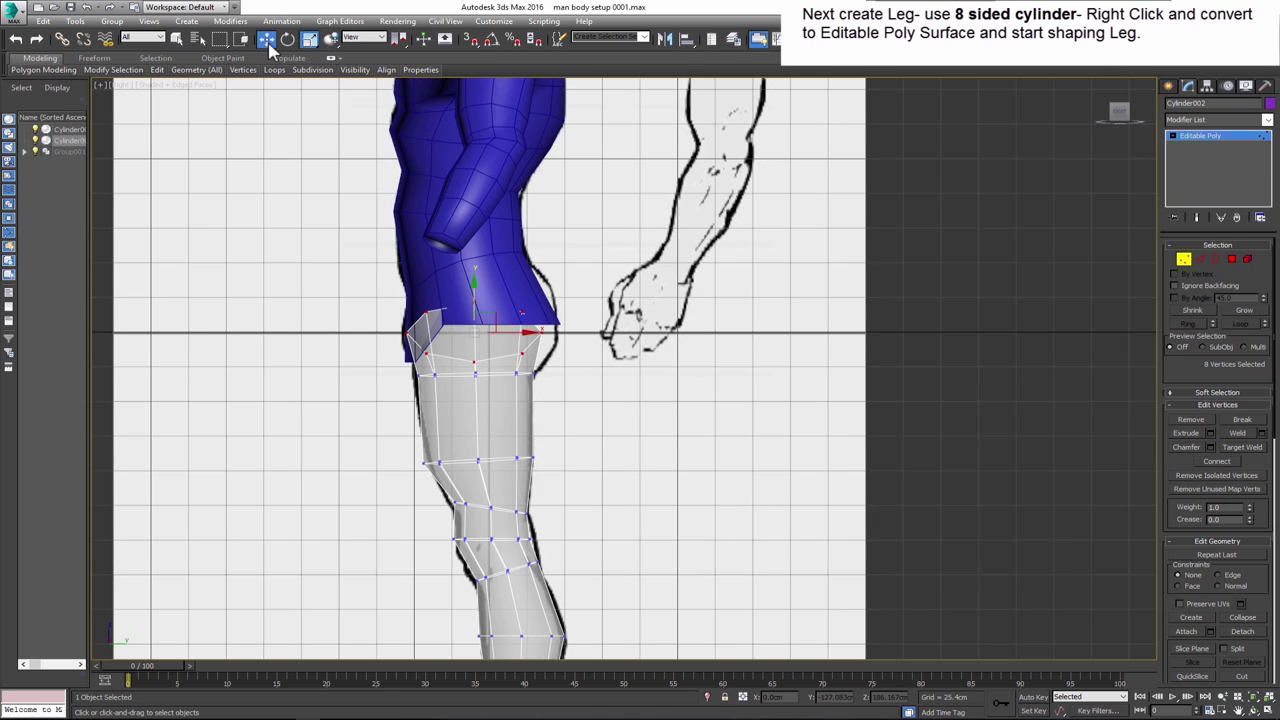
mouse_move(500, 328)
left_mouse_down()
mouse_move(562, 340)
mouse_move(522, 370)
left_mouse_up()
left_click(309, 38)
scroll(478, 390, "up", 2)
- In the perspective view, delete the cap polygon at the top of the leg
key("w")
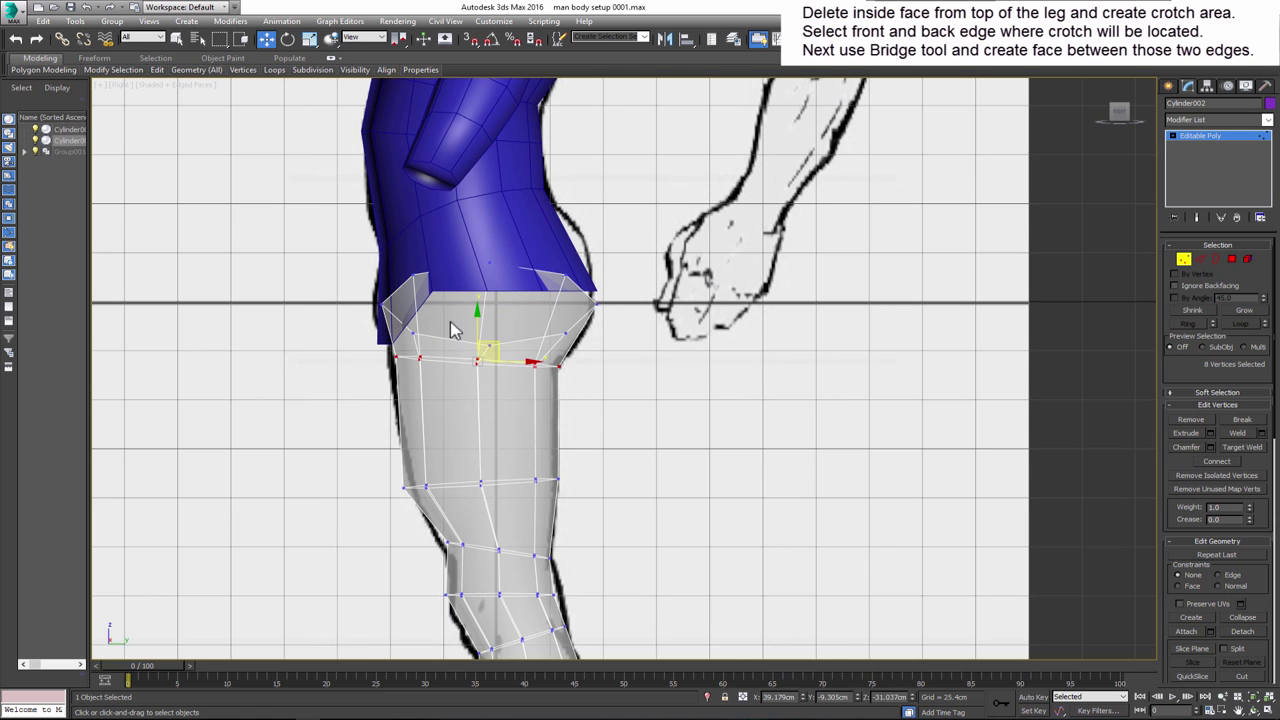
scroll(452, 330, "down", 1)
scroll(452, 330, "down", 2)
scroll(500, 360, "down", 2)
key("alt+w")
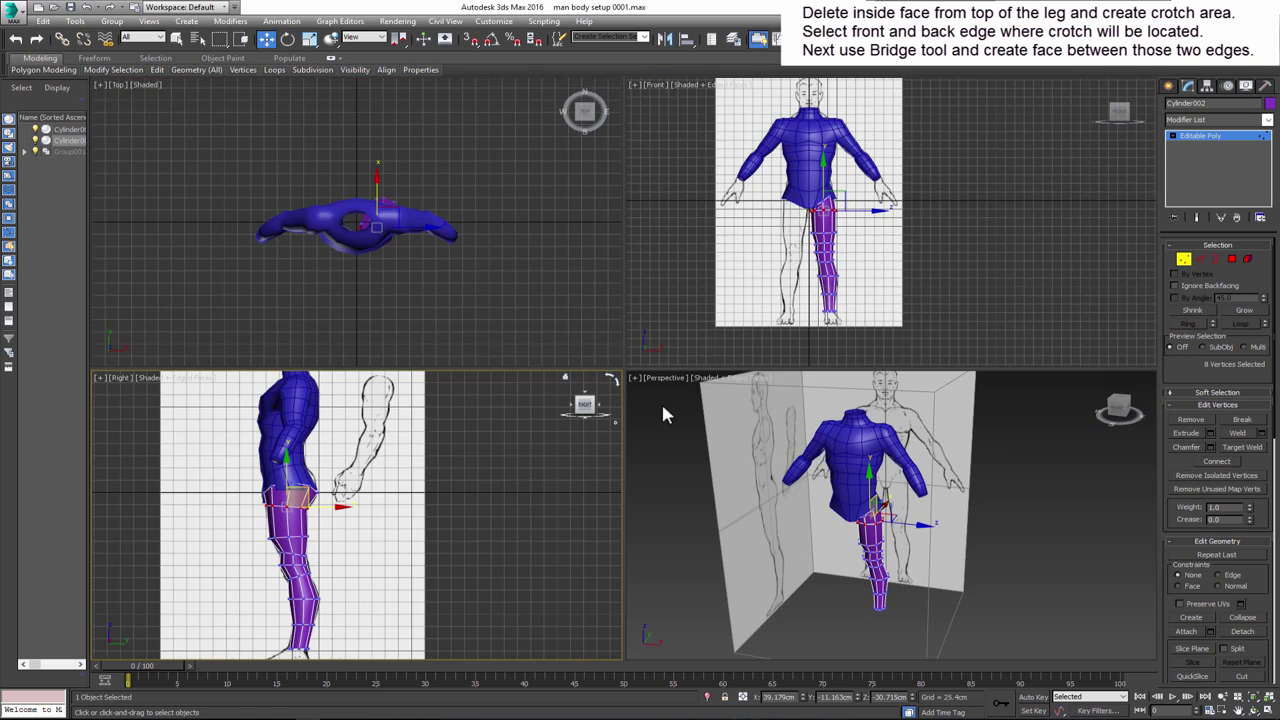
key("alt+w")
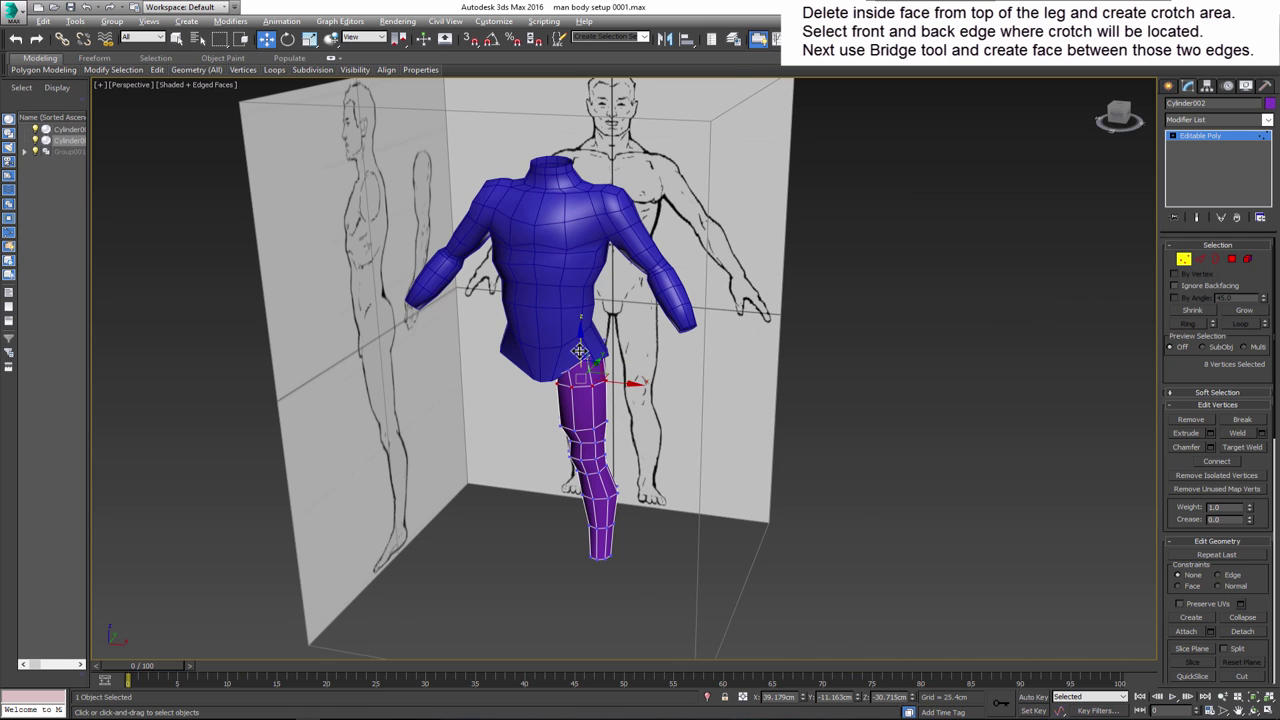
scroll(580, 350, "up", 5)
left_click(572, 346)
key("alt+x")
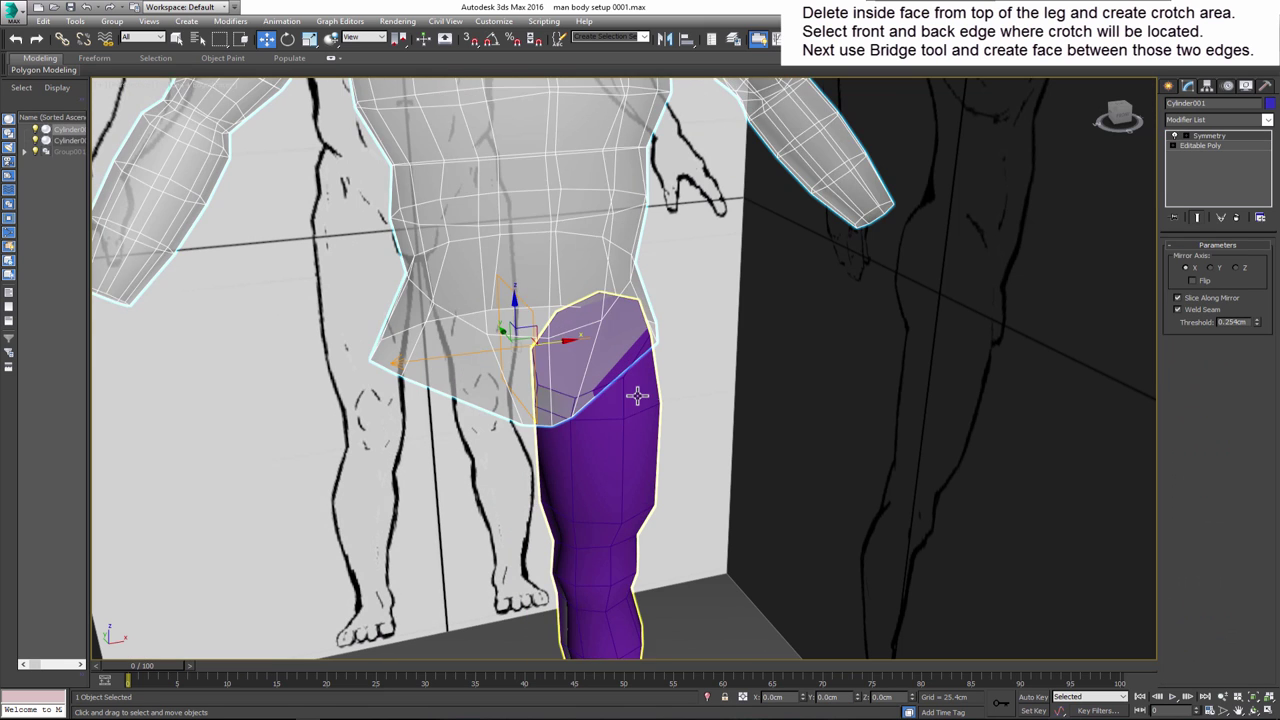
left_click(637, 396)
left_click(1231, 259)
key("alt+x")
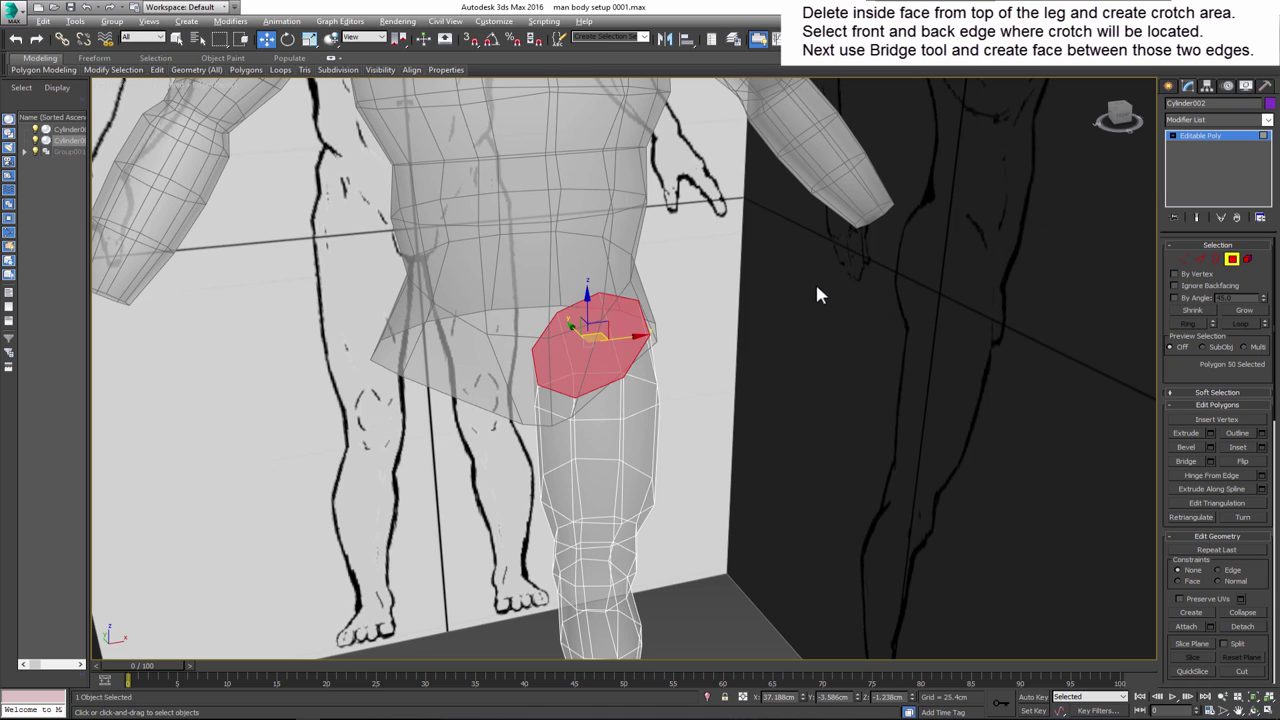
key("Delete")
- Bridge the torso's front and back crotch edges with a new face
left_click(1231, 259)
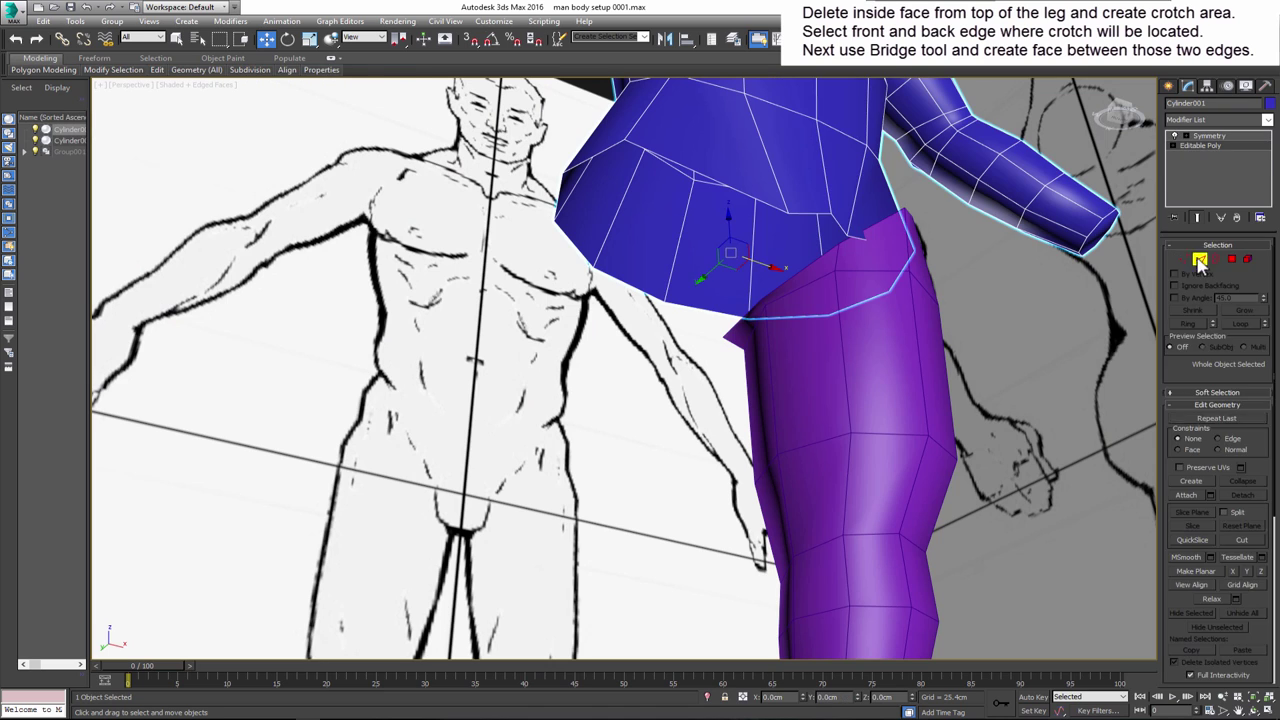
left_click(1200, 259)
left_click(829, 242)
scroll(849, 257, "up", 3)
middle_click_drag(849, 257, 1003, 305, "alt")
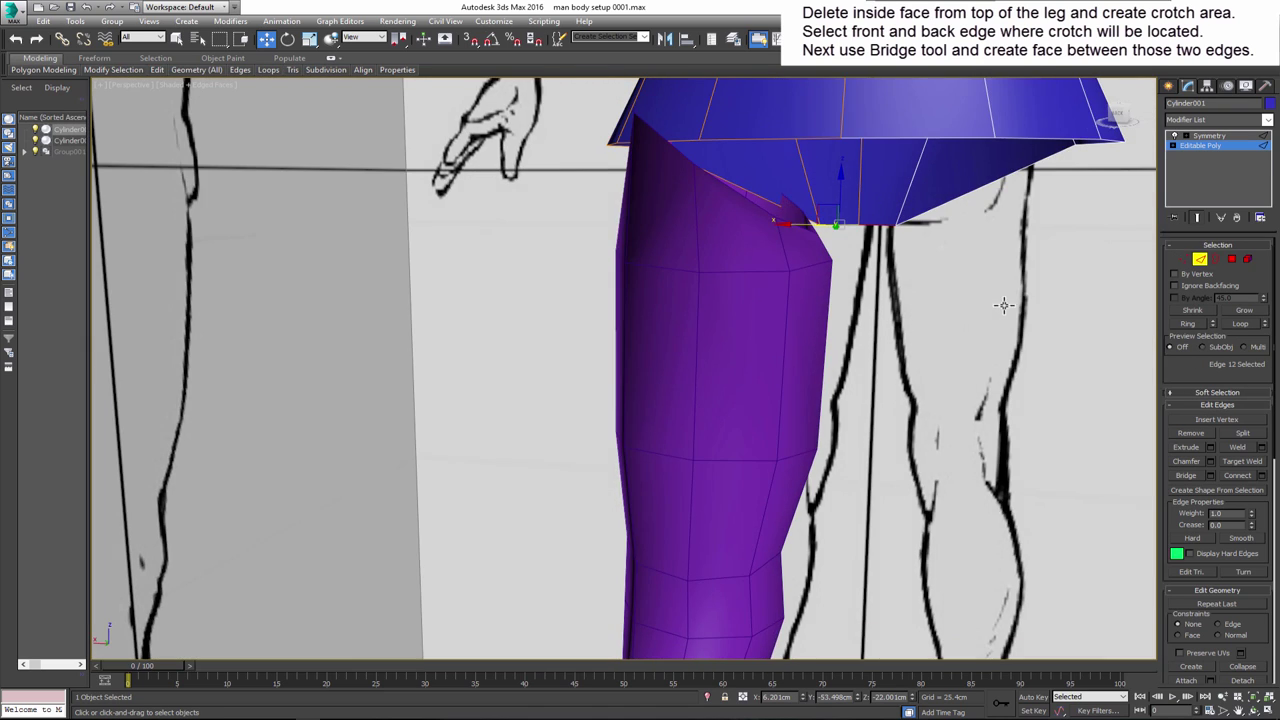
left_click(776, 138, "ctrl")
middle_click_drag(776, 138, 940, 388, "alt")
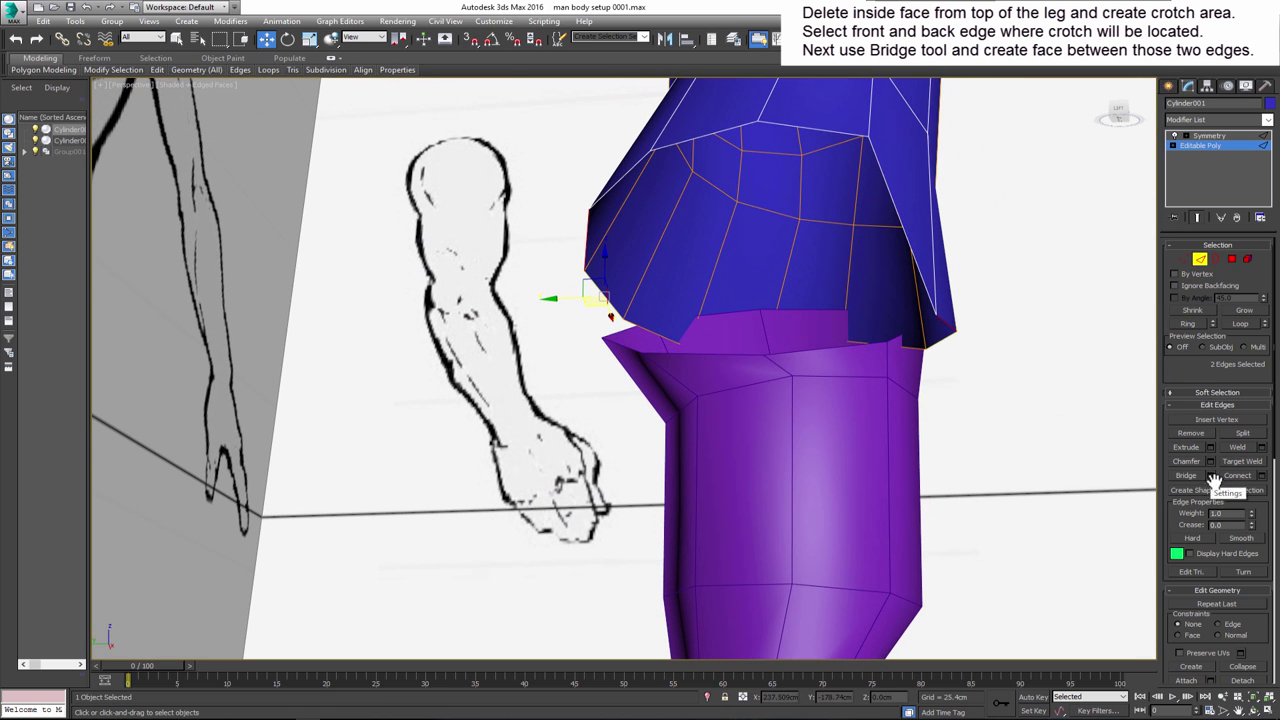
left_click(1213, 483)
mouse_move(1040, 450)
middle_mouse_down("alt")
mouse_move(974, 446)
mouse_move(1143, 471)
middle_mouse_up("alt")
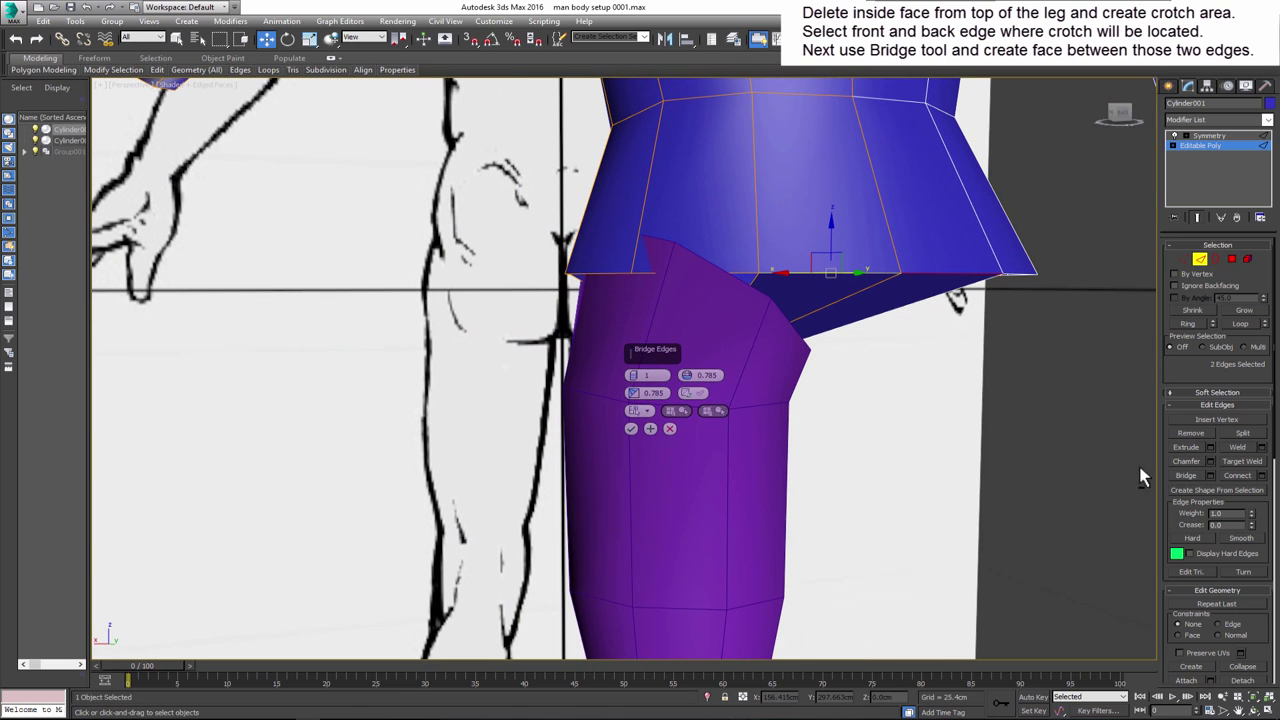
left_click(631, 429)
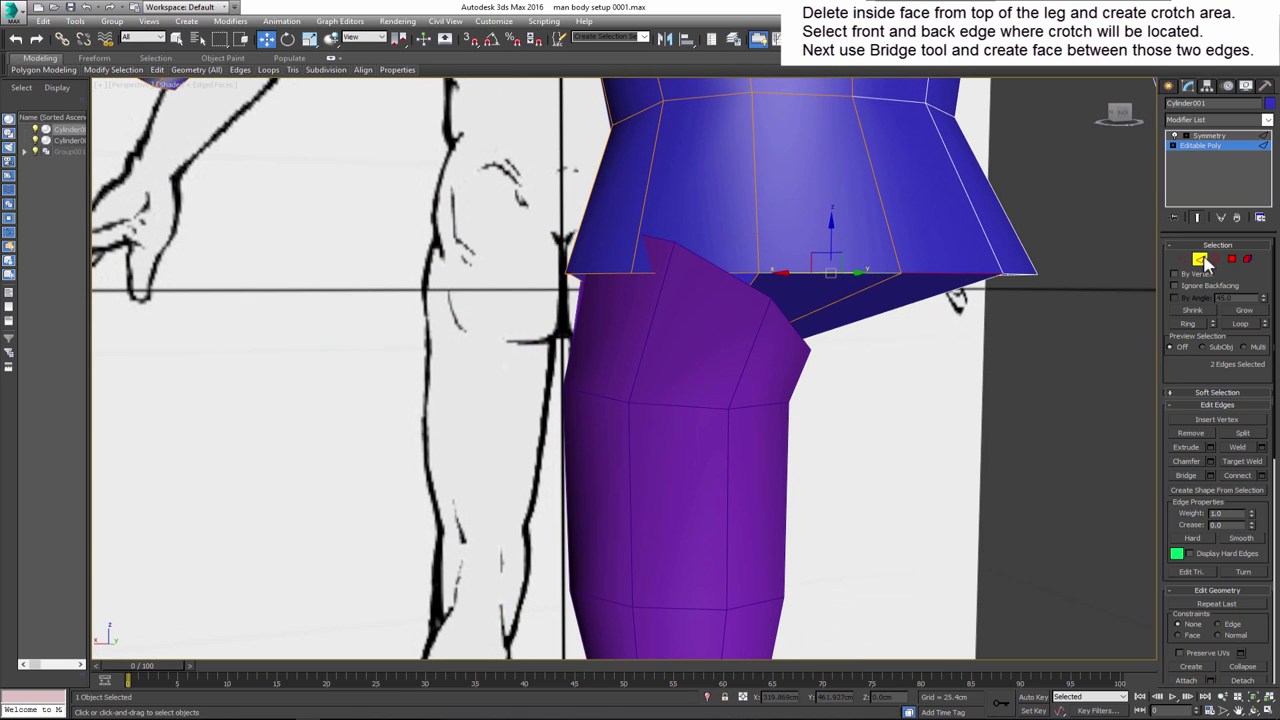
left_click(1203, 262)
left_click(723, 388)
key("alt+x")
- Connect the selected crotch edges with 3 new edge segments
mouse_move(723, 388)
middle_mouse_down("alt")
mouse_move(803, 374)
mouse_move(677, 200)
middle_mouse_up("alt")
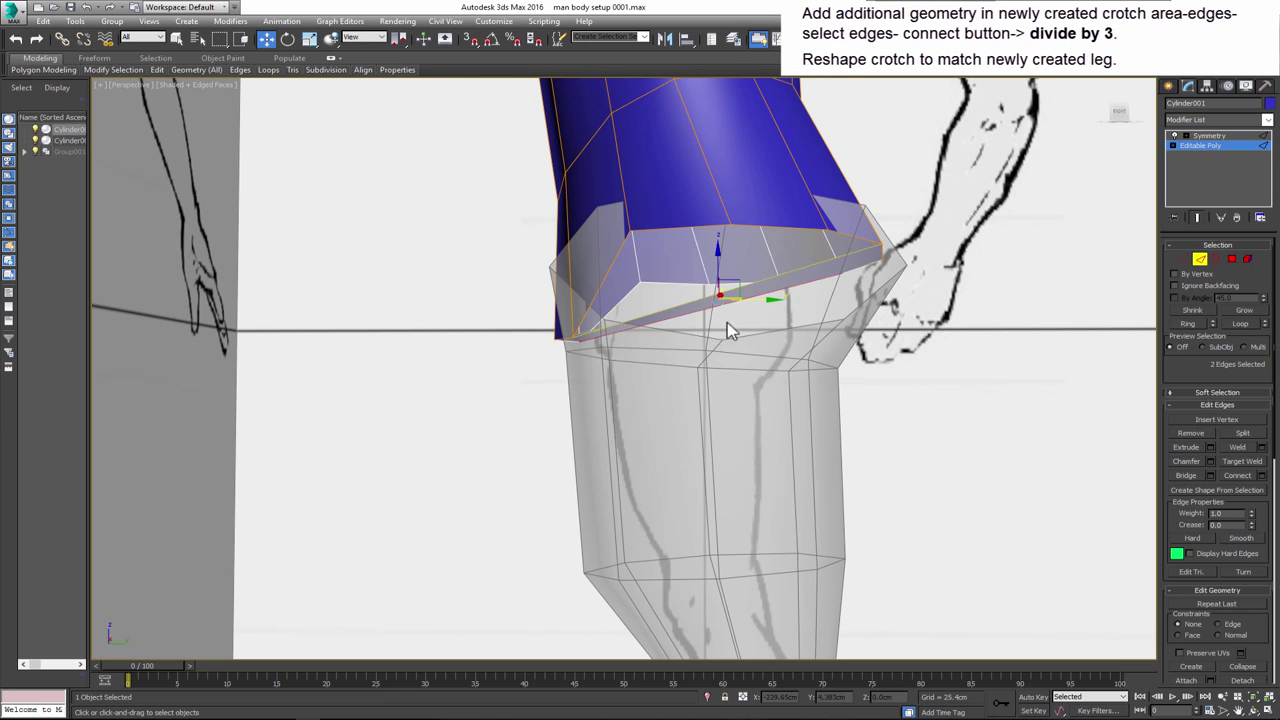
middle_click_drag(727, 324, 874, 342, "alt")
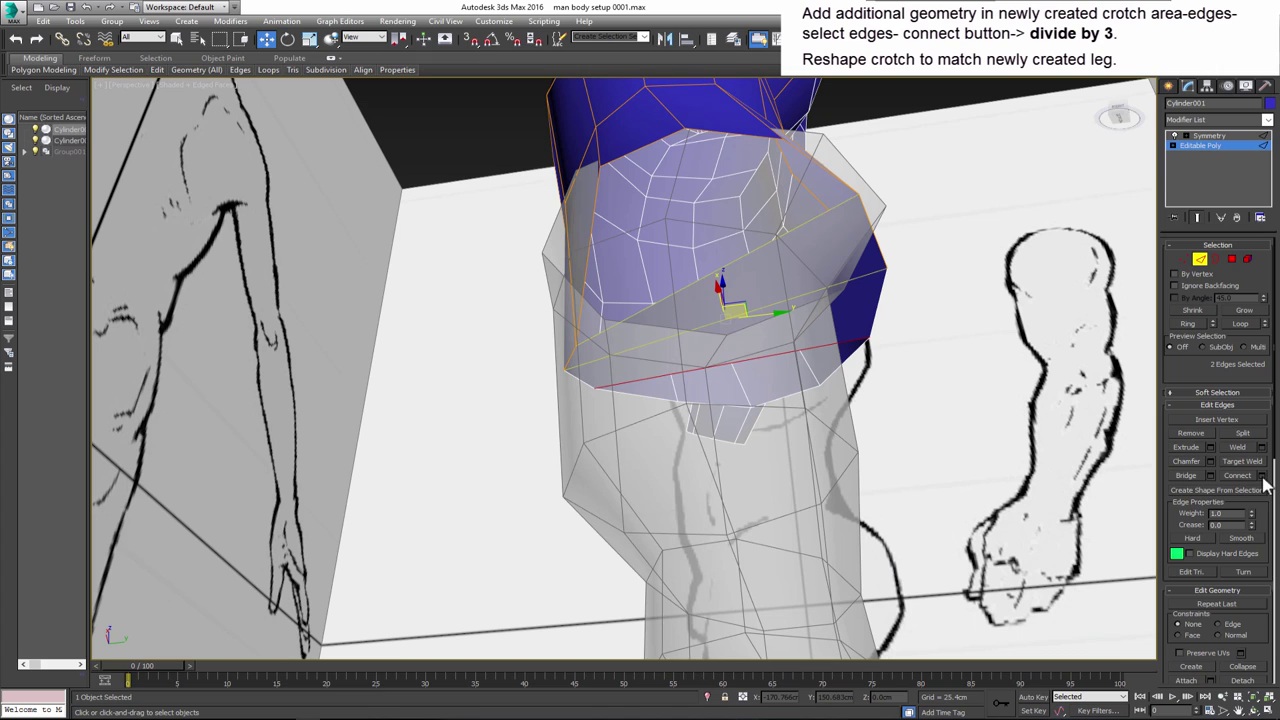
left_click(1262, 476)
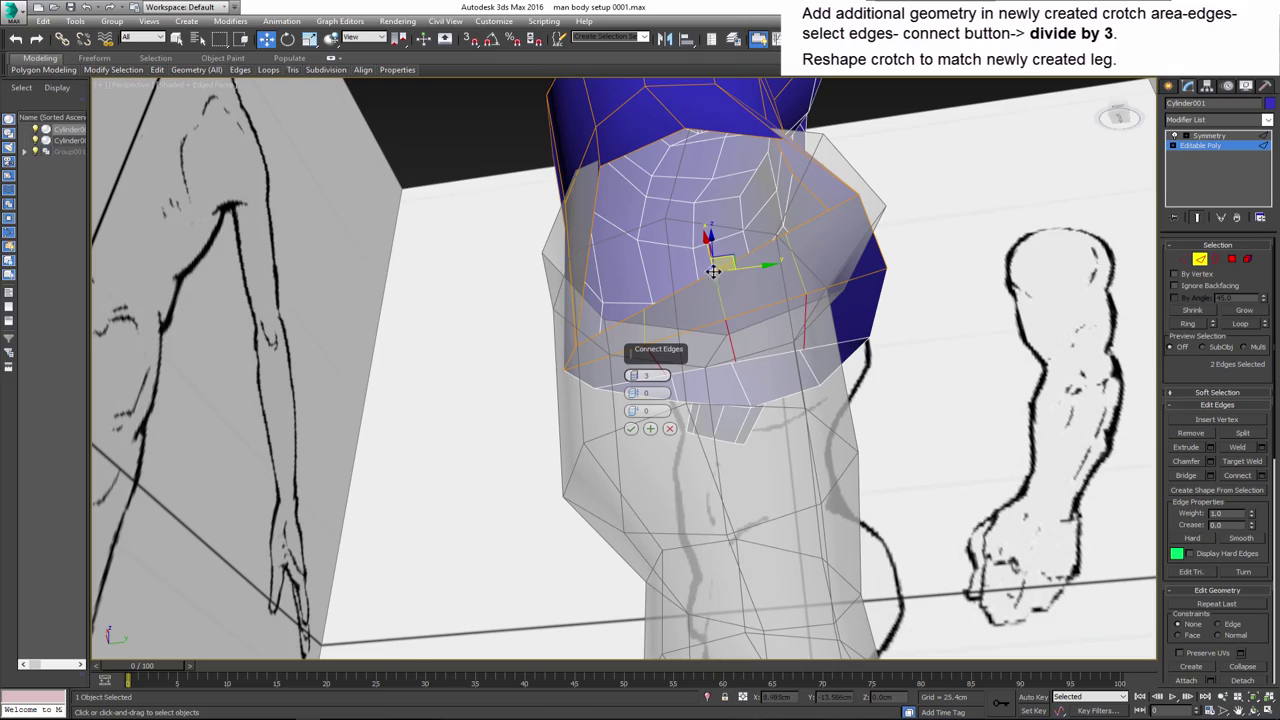
left_click(631, 428)
mouse_move(632, 427)
middle_mouse_down("alt")
mouse_move(719, 404)
mouse_move(1058, 428)
middle_mouse_up("alt")
- In vertex mode, pull two crotch vertices to reshape the crotch edge
key("1")
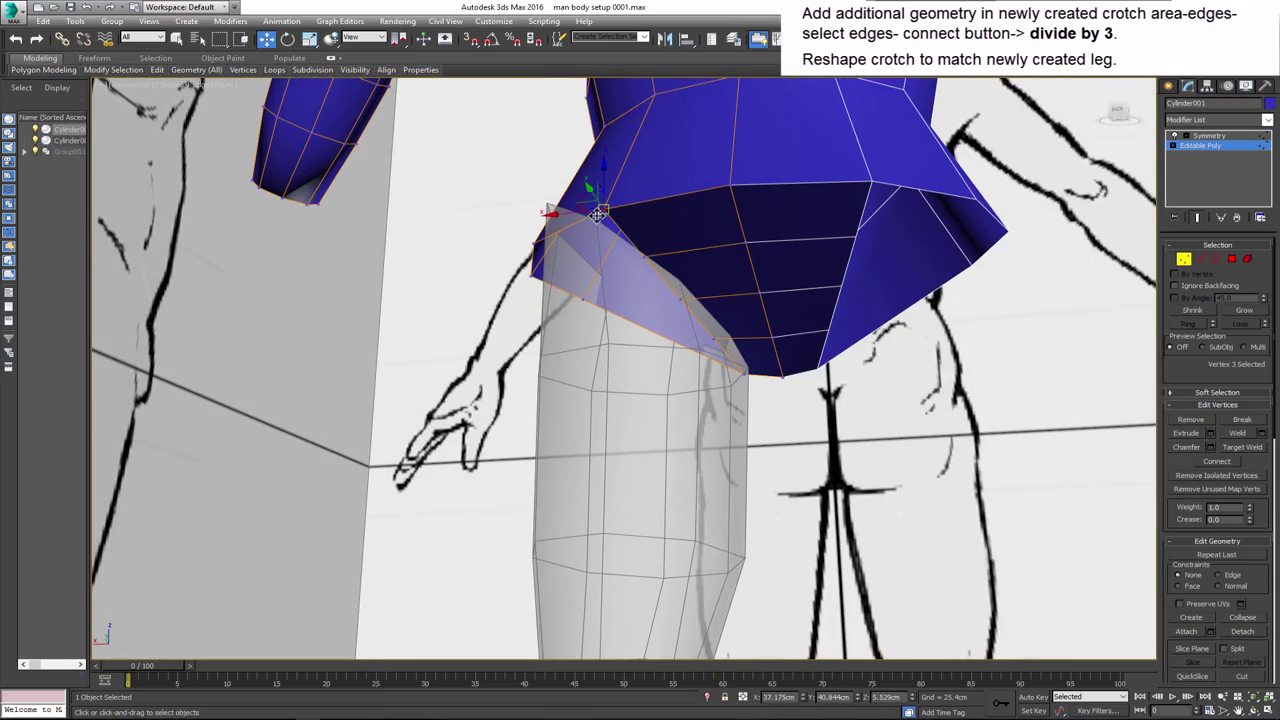
left_click_drag(655, 238, 687, 303)
left_click(740, 336)
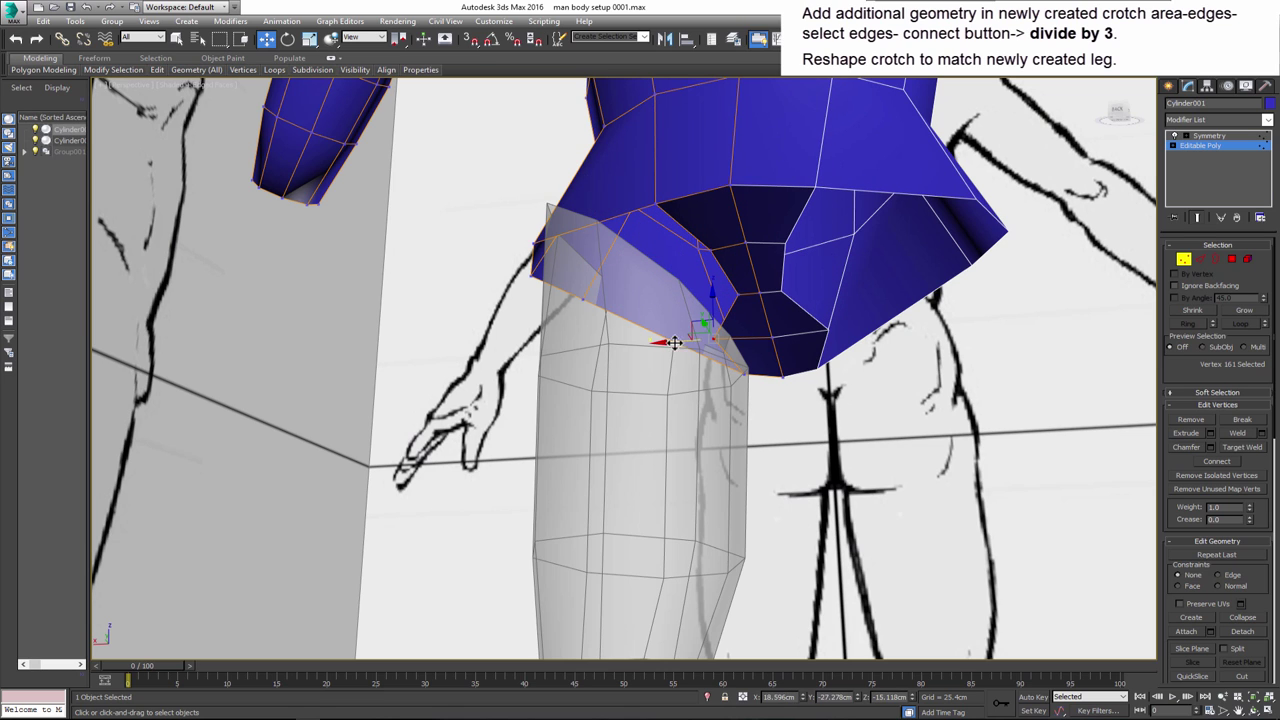
left_click_drag(740, 336, 700, 341)
mouse_move(700, 341)
middle_mouse_down("alt")
mouse_move(677, 409)
mouse_move(563, 409)
middle_mouse_up("alt")
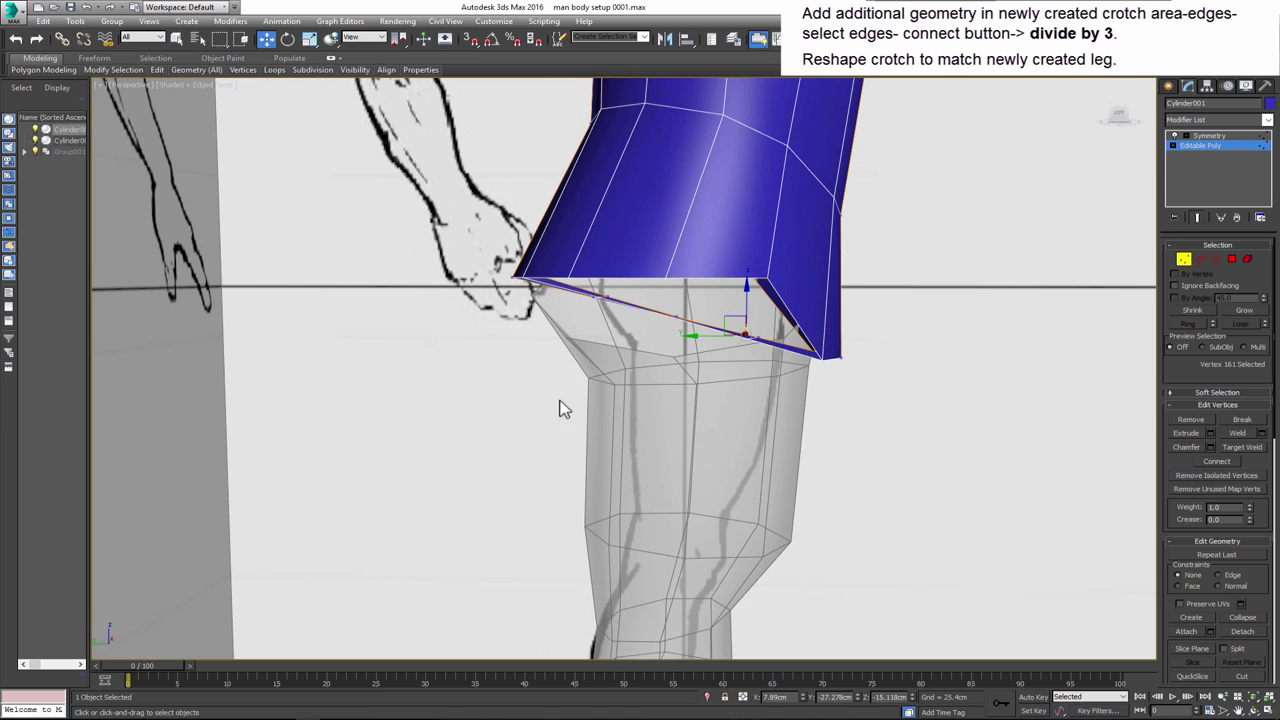
left_click_drag(580, 280, 626, 312)
- In the side view, raise the crotch vertices to match the leg outline
key("alt+w")
right_click(586, 391)
key("alt+w")
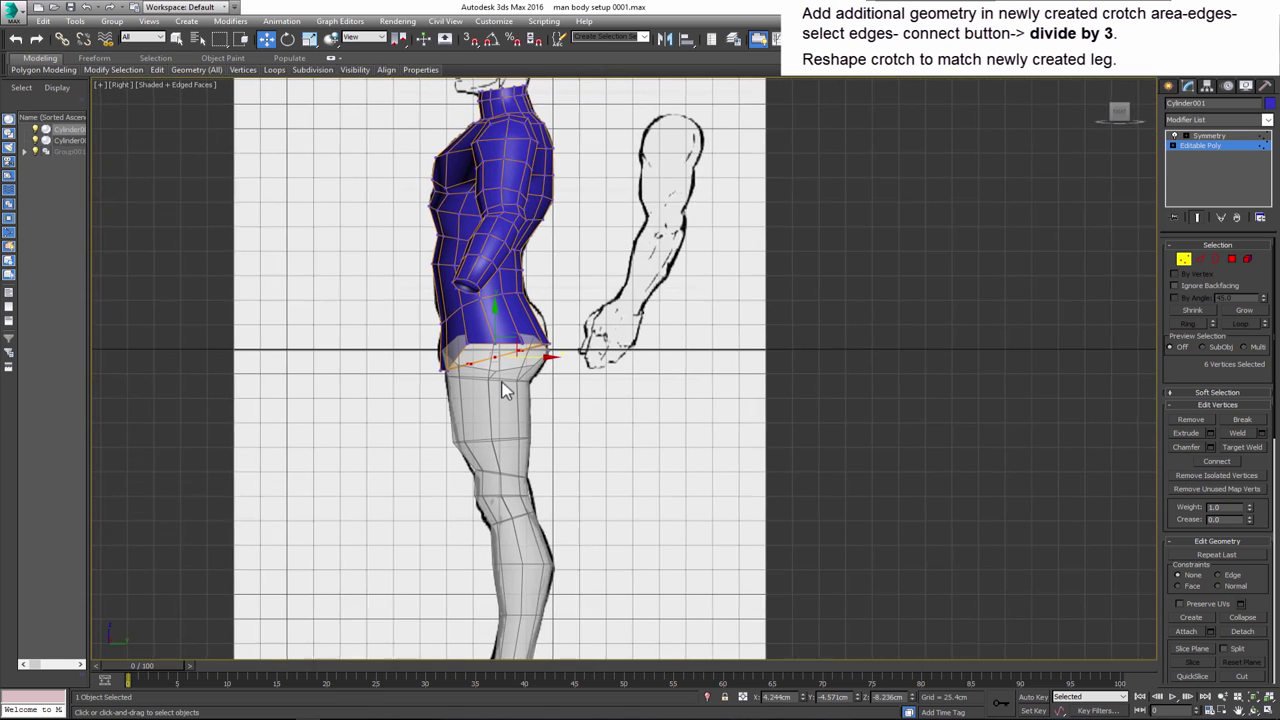
scroll(490, 300, "up", 4)
mouse_move(340, 340)
left_mouse_down("ctrl")
mouse_move(488, 314)
mouse_move(464, 368)
left_mouse_up("ctrl")
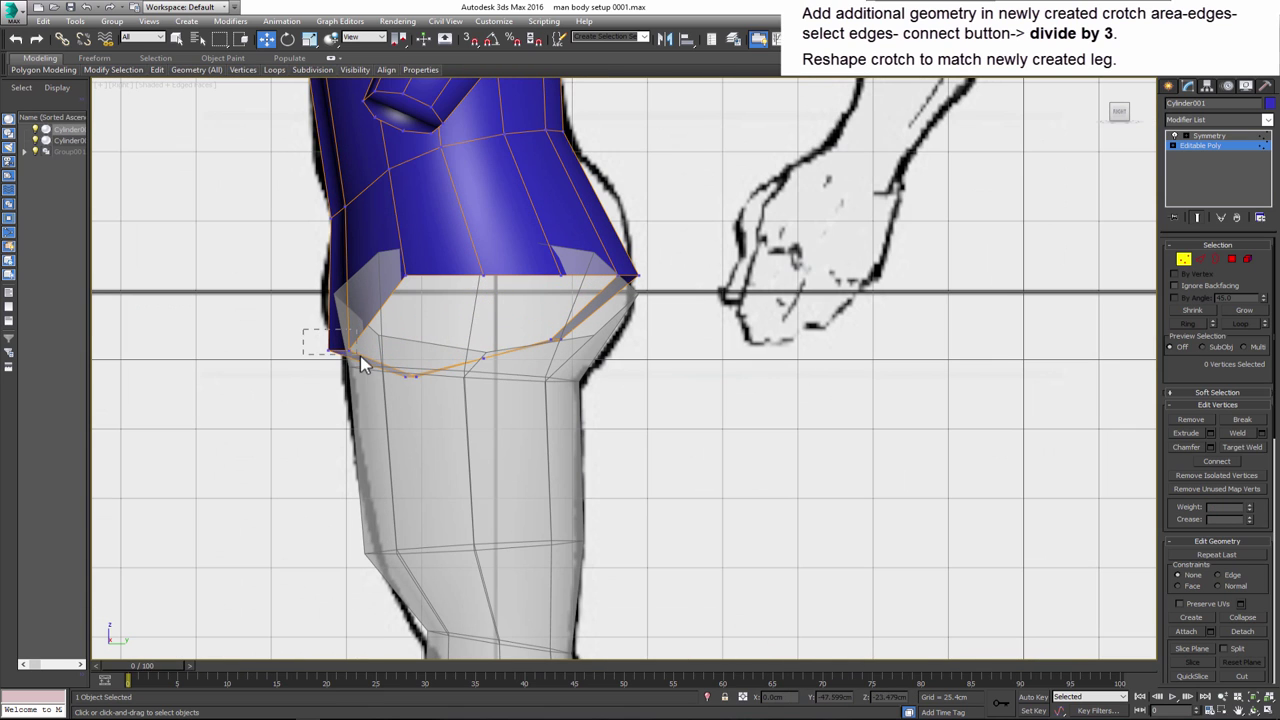
left_click_drag(347, 330, 350, 305)
left_click(383, 370)
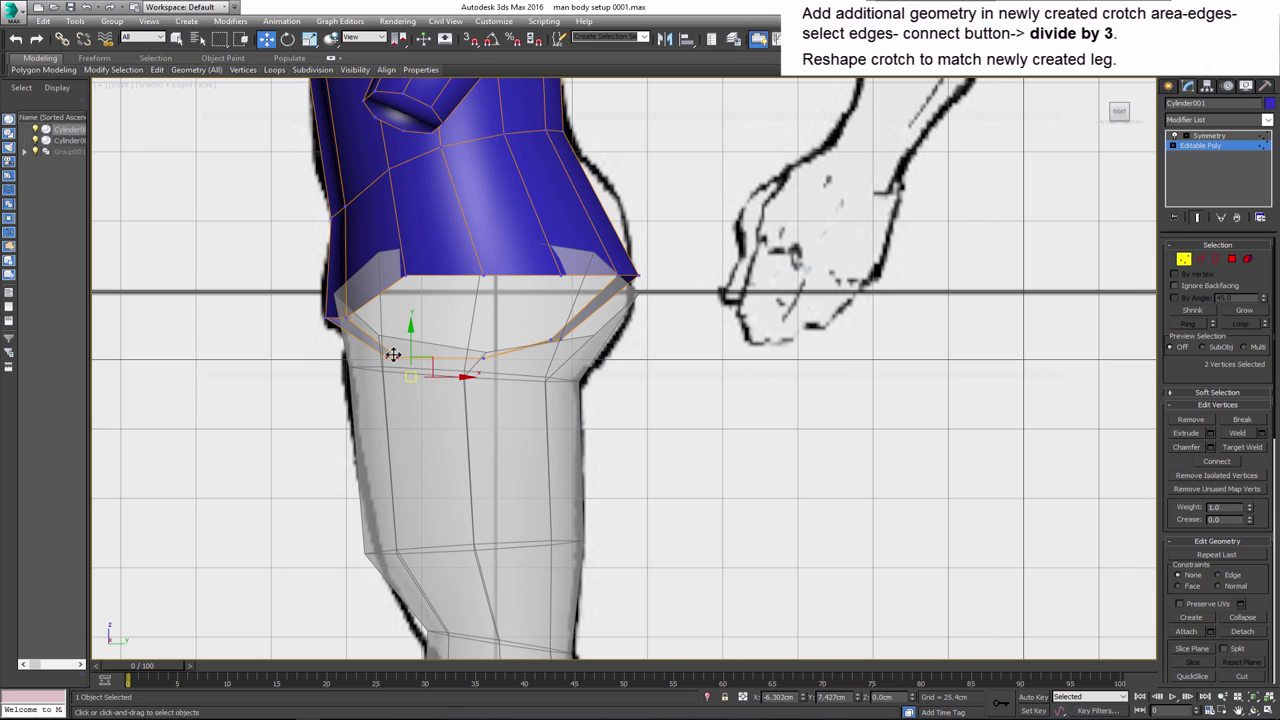
left_click_drag(554, 337, 594, 337)
middle_click_drag(594, 337, 650, 425)
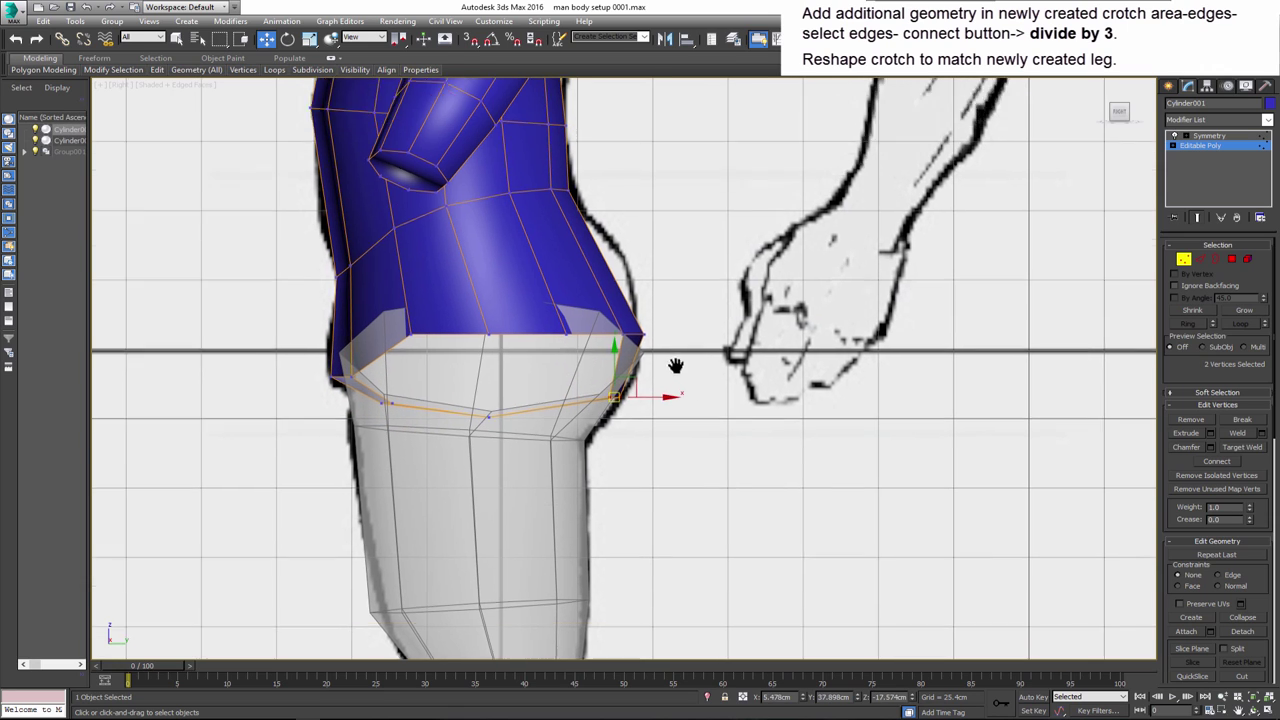
mouse_move(641, 325)
left_mouse_down()
mouse_move(511, 330)
mouse_move(487, 300)
left_mouse_up()
- In the front view, raise the crotch vertices, widen the lower edge and nudge the bottom ones
key("f")
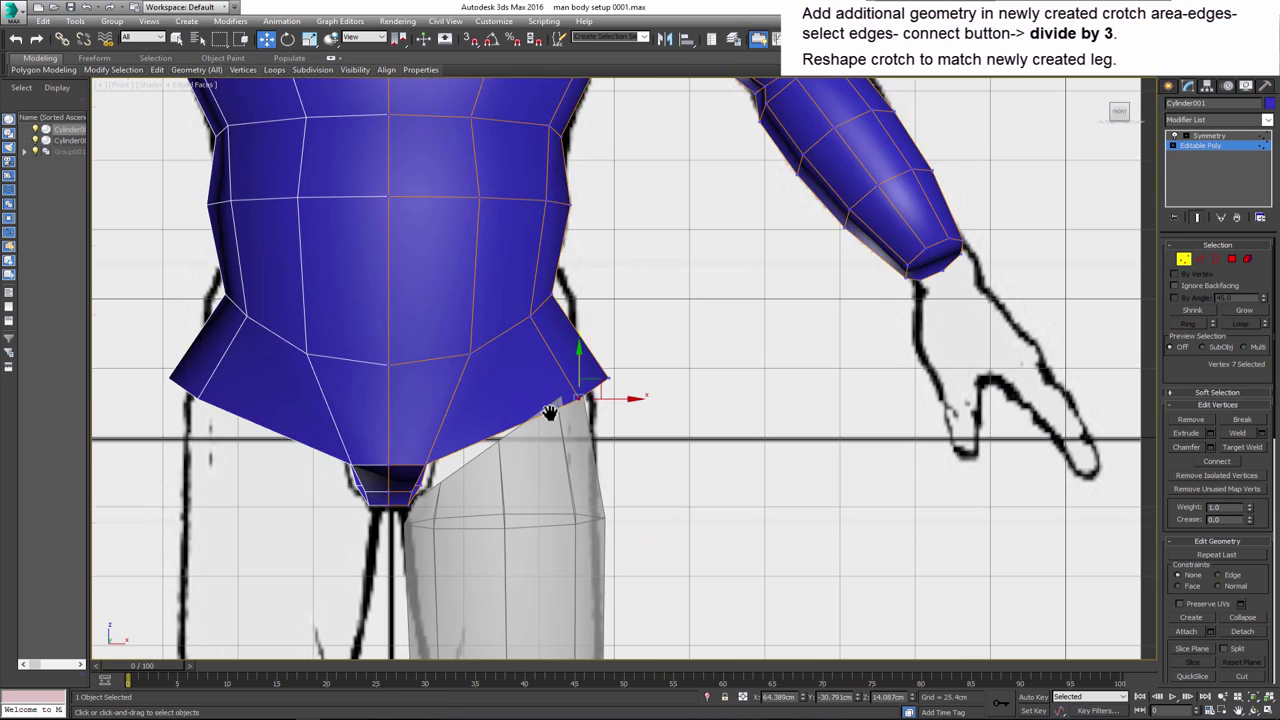
key("alt+x")
mouse_move(566, 410)
left_mouse_down()
mouse_move(608, 386)
mouse_move(580, 434)
left_mouse_up()
middle_click_drag(580, 434, 508, 465)
scroll(447, 473, "up", 2)
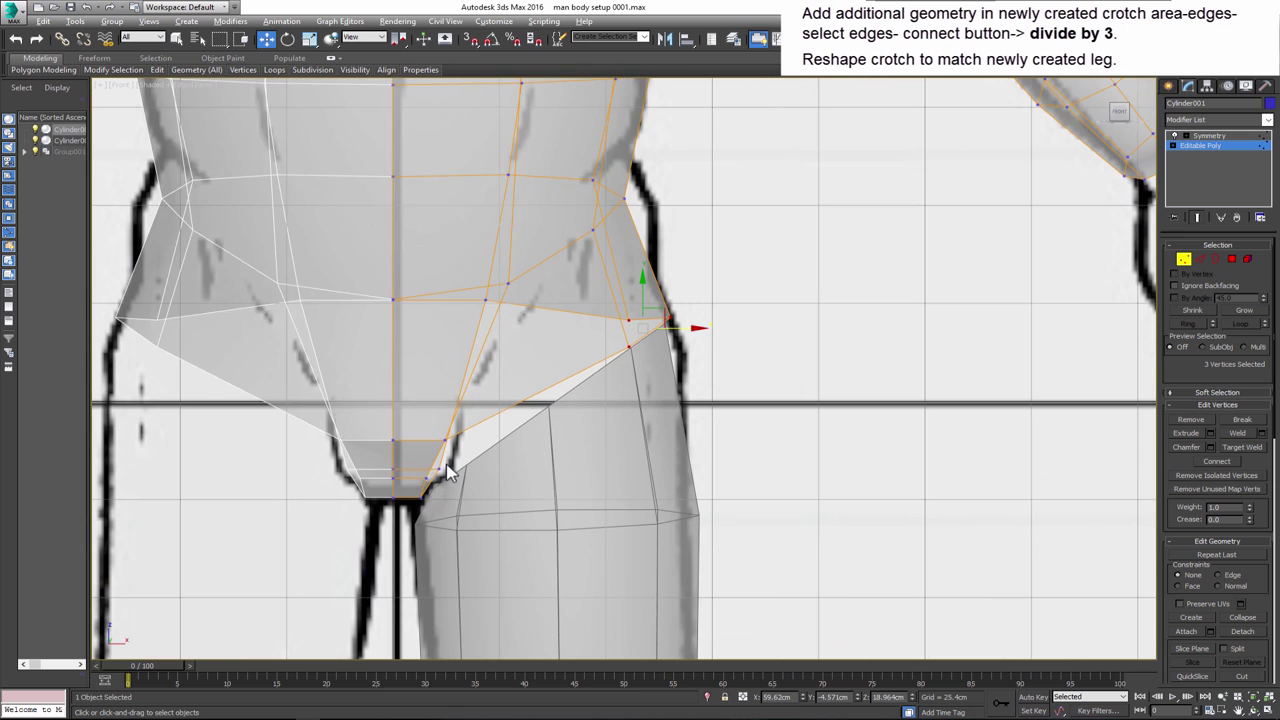
key("alt+x")
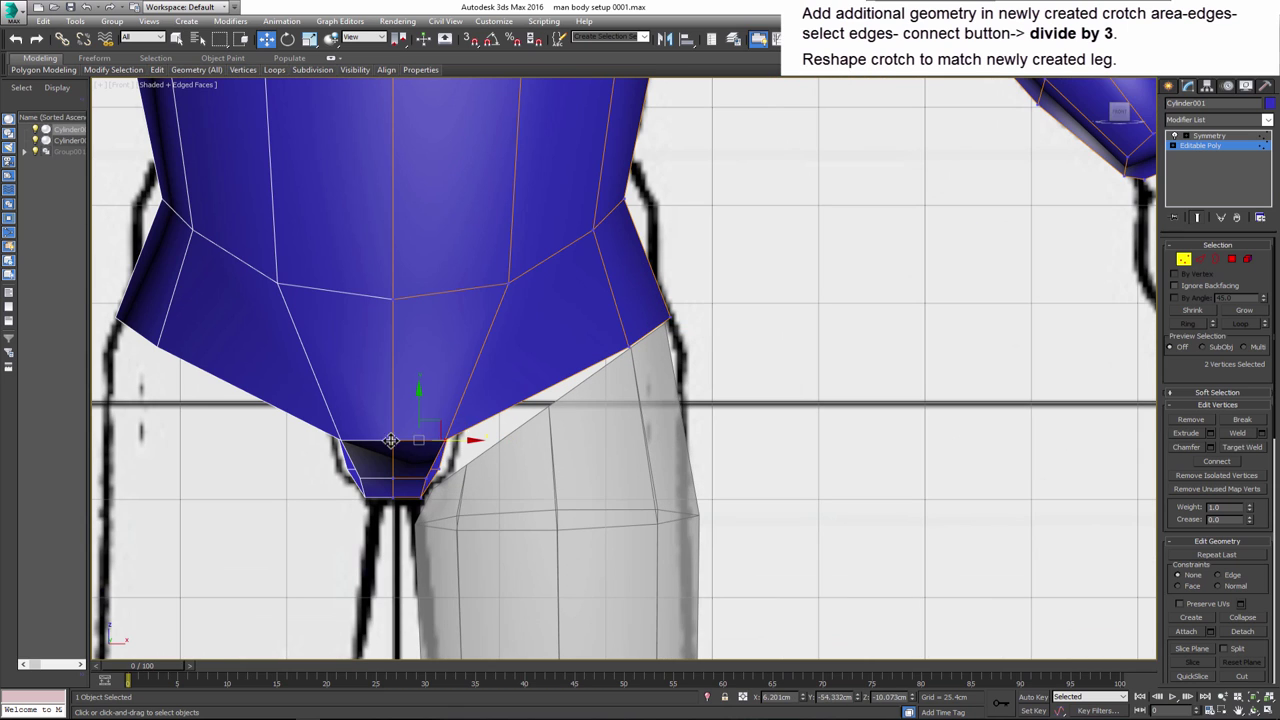
left_click_drag(418, 398, 426, 350)
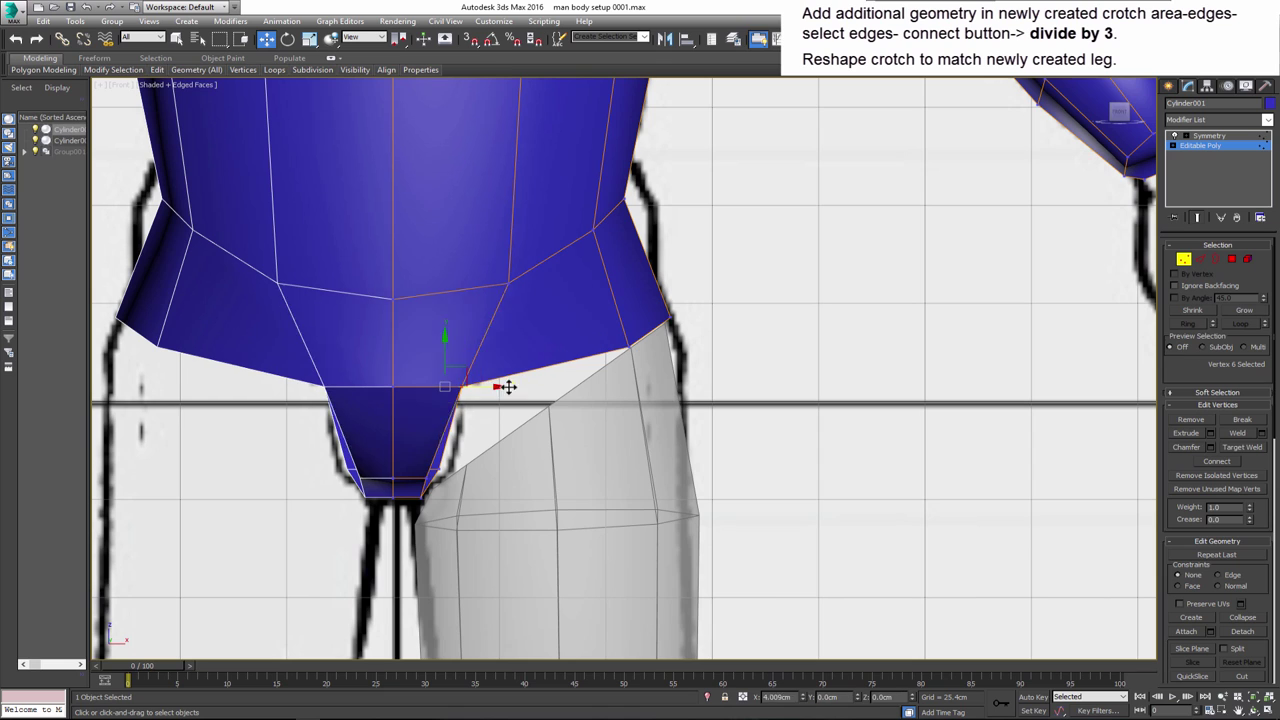
left_click_drag(506, 383, 530, 384)
mouse_move(470, 470)
left_mouse_down()
mouse_move(405, 500)
mouse_move(410, 481)
left_mouse_up()
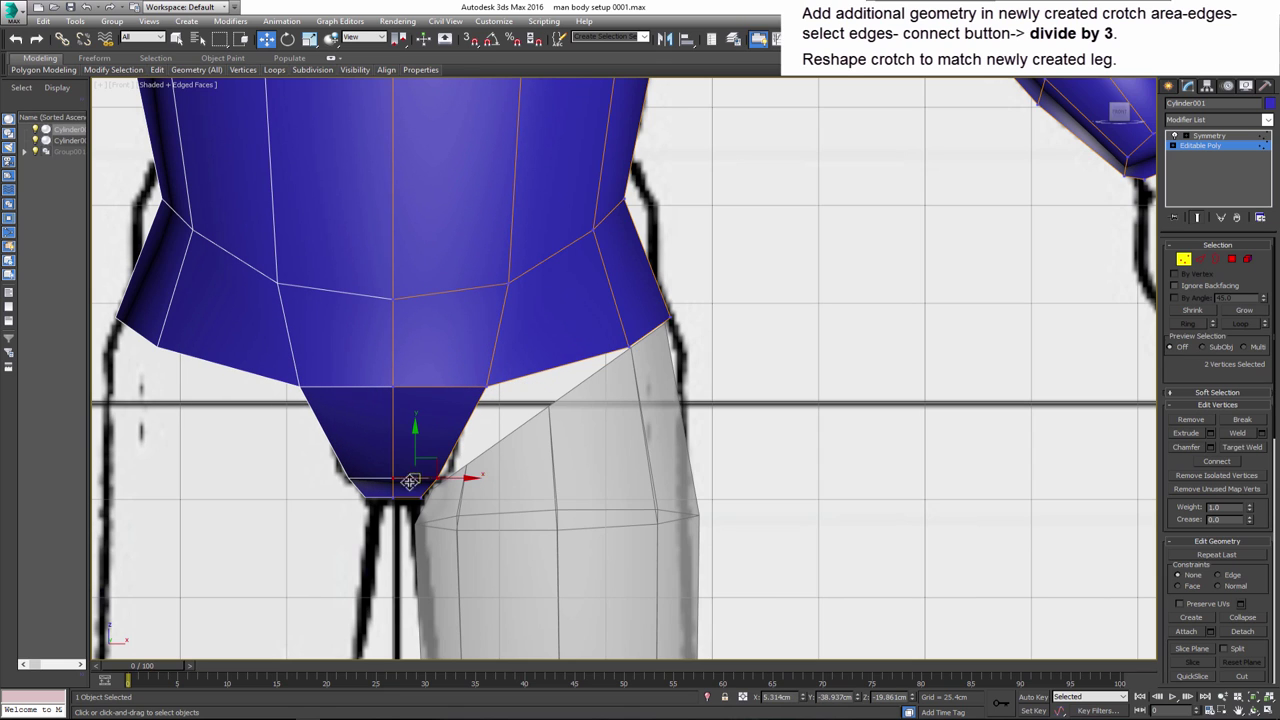
- In the left view, lower the crotch vertices, then orbit to inspect the crotch from below
key("l")
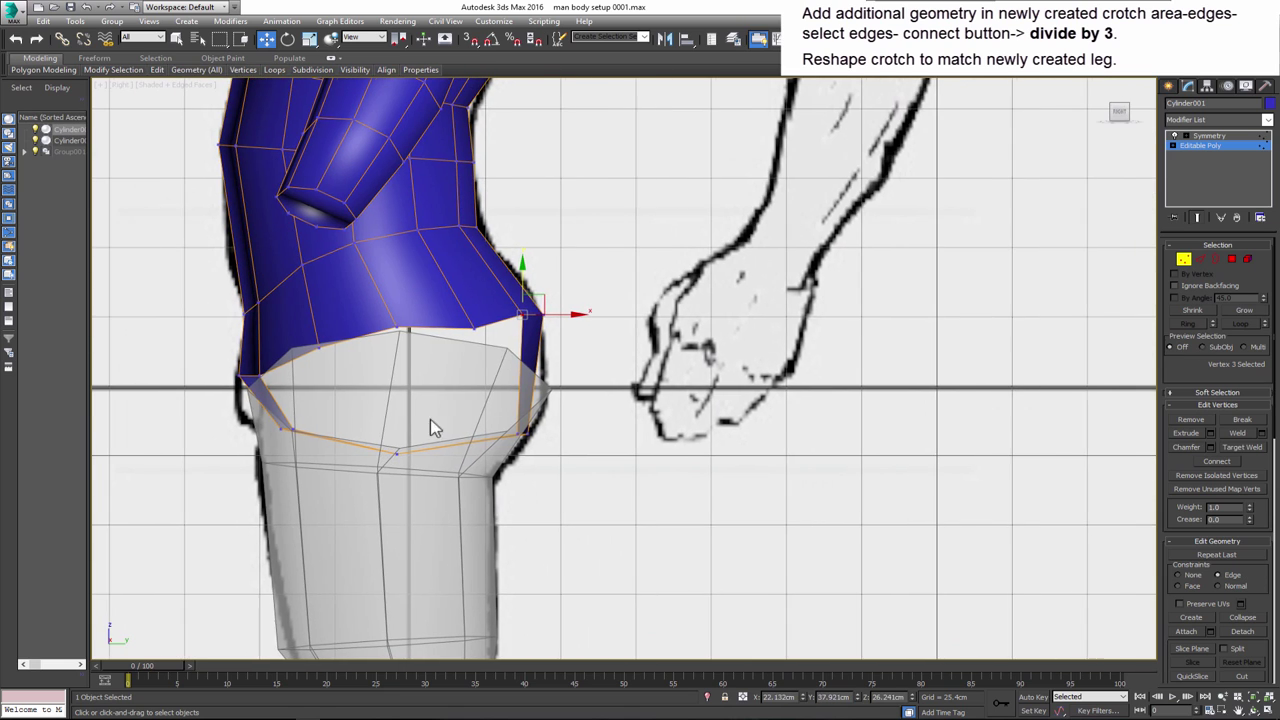
left_click_drag(544, 300, 535, 320)
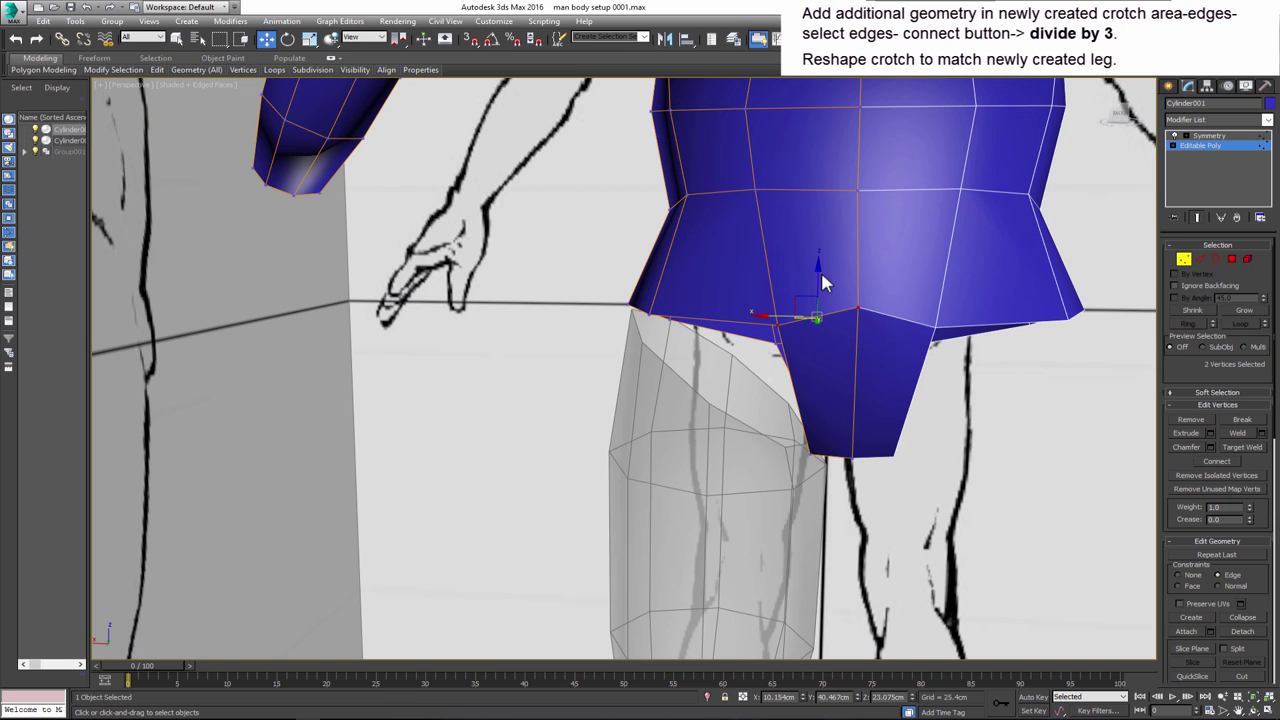
left_click_drag(822, 283, 820, 345)
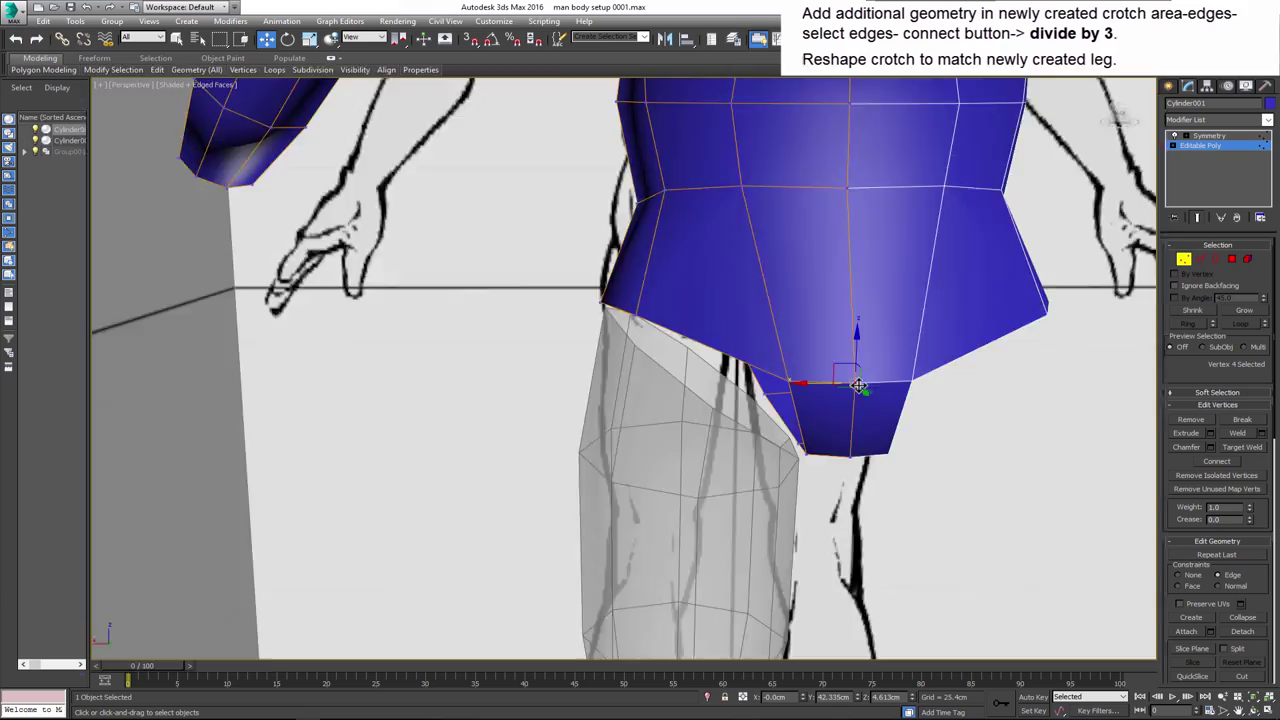
middle_click_drag(858, 385, 866, 400, "alt")
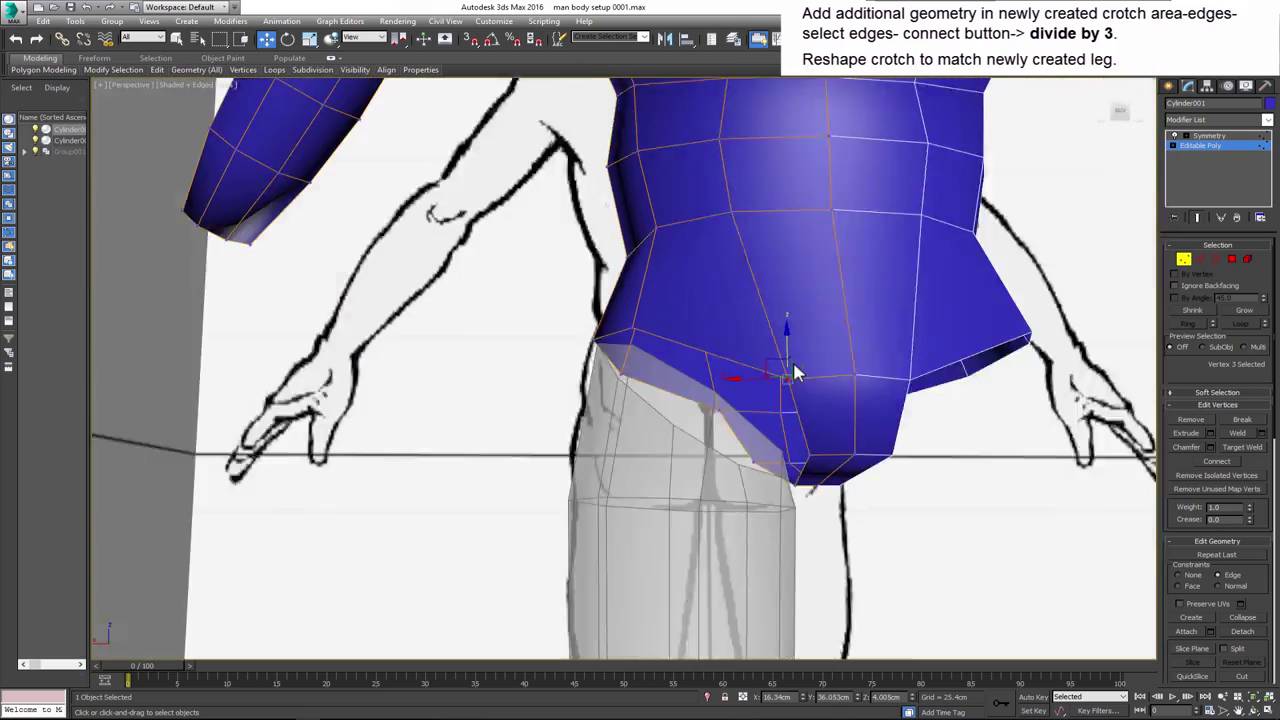
mouse_move(788, 385)
middle_mouse_down("alt")
mouse_move(785, 408)
mouse_move(812, 444)
middle_mouse_up("alt")
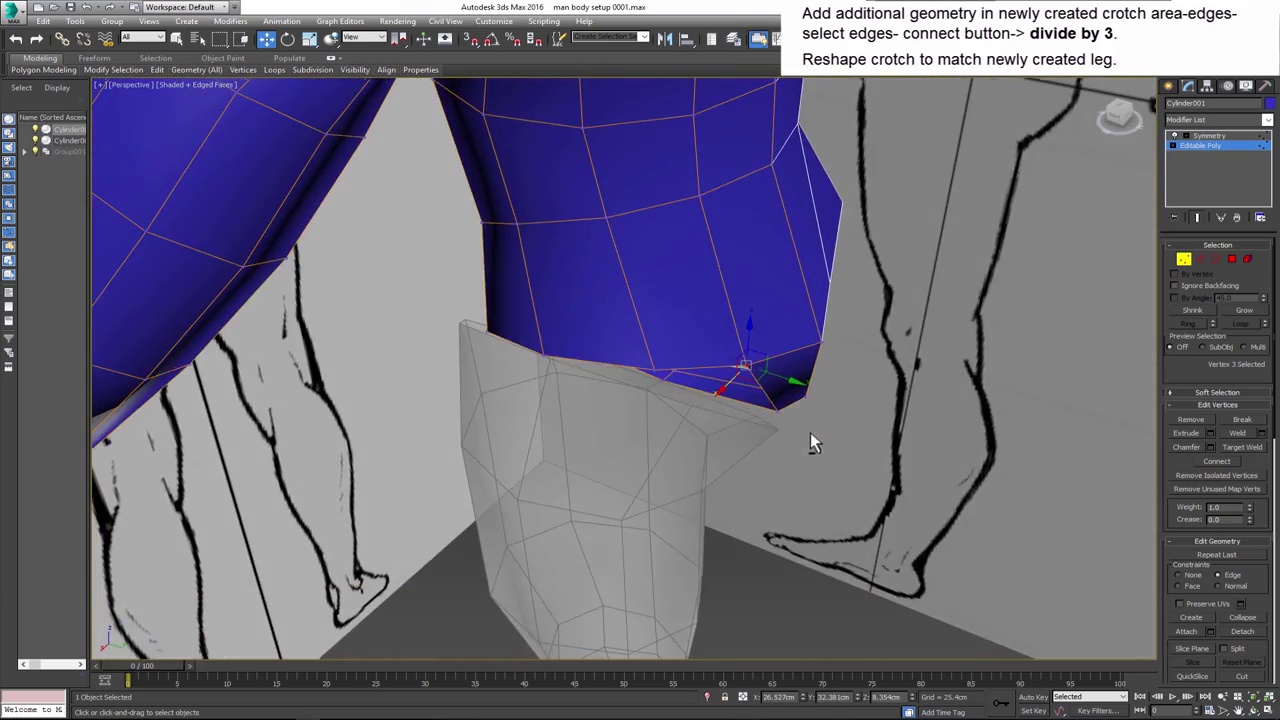
mouse_move(789, 381)
middle_mouse_down("alt")
mouse_move(924, 412)
mouse_move(911, 411)
middle_mouse_up("alt")
- Shift the leg's top vertices to line up with the torso's crotch corner
left_click(1183, 259)
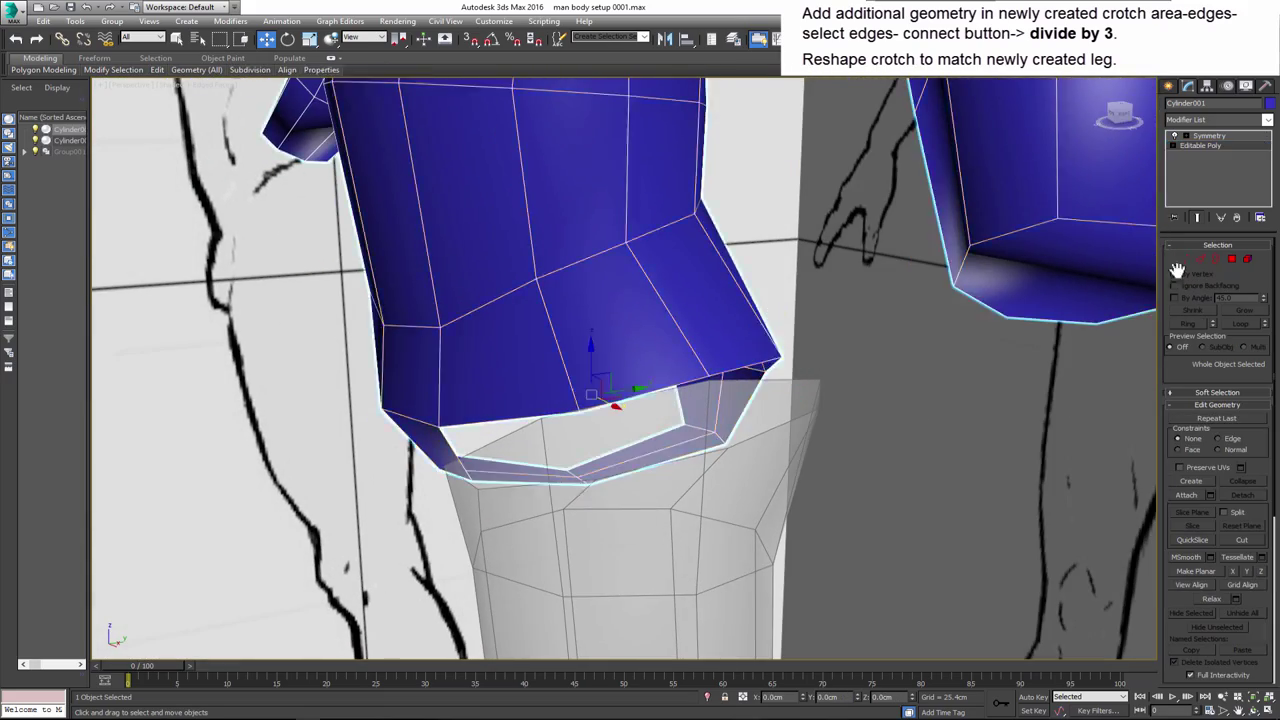
left_click(774, 460)
mouse_move(774, 460)
middle_mouse_down("alt")
mouse_move(1006, 371)
mouse_move(720, 504)
mouse_move(705, 469)
middle_mouse_up("alt")
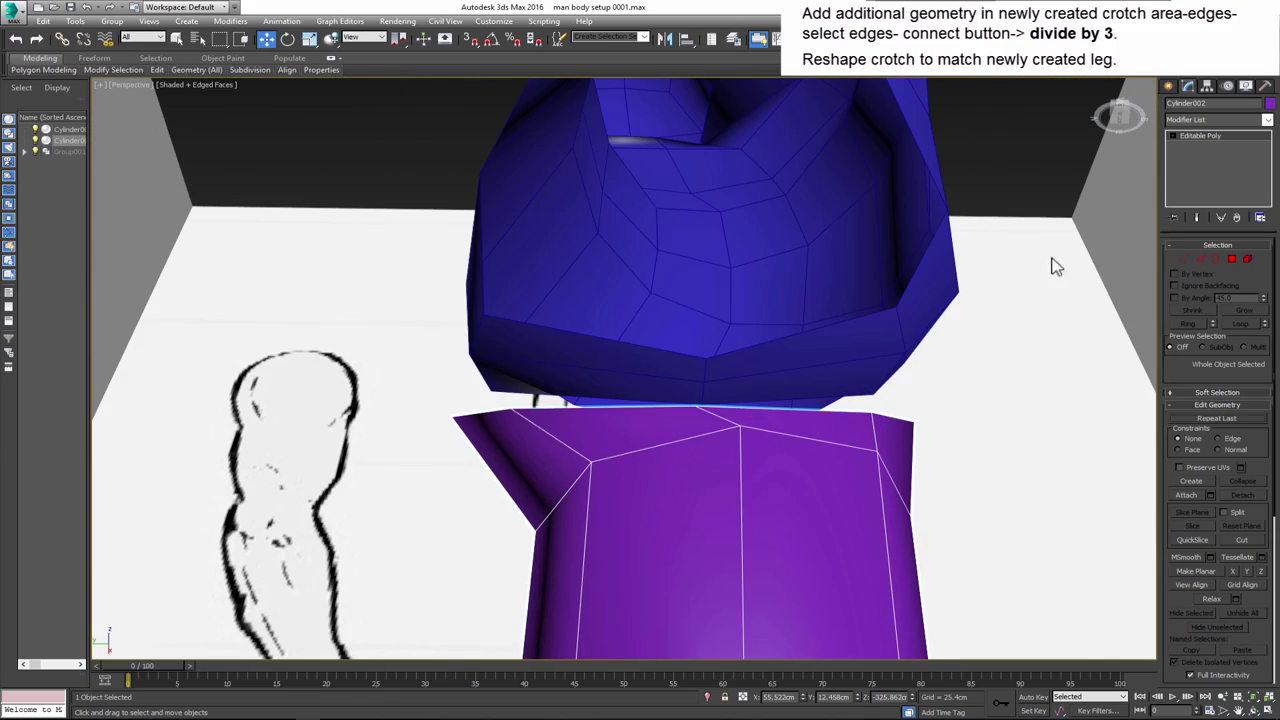
key("1")
left_click_drag(738, 427, 706, 425)
left_click(590, 462)
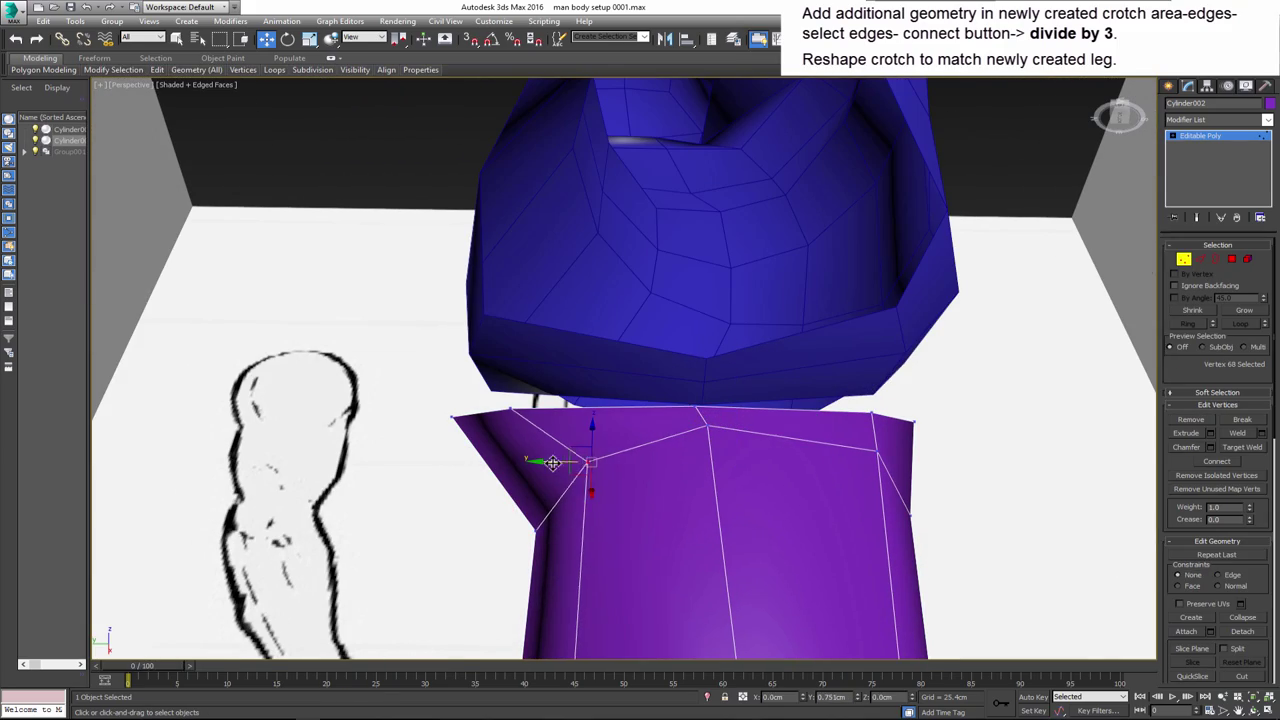
mouse_move(553, 463)
middle_mouse_down("alt")
mouse_move(843, 540)
mouse_move(589, 378)
mouse_move(472, 383)
mouse_move(497, 395)
middle_mouse_up("alt")
left_click(645, 366)
left_click(485, 382)
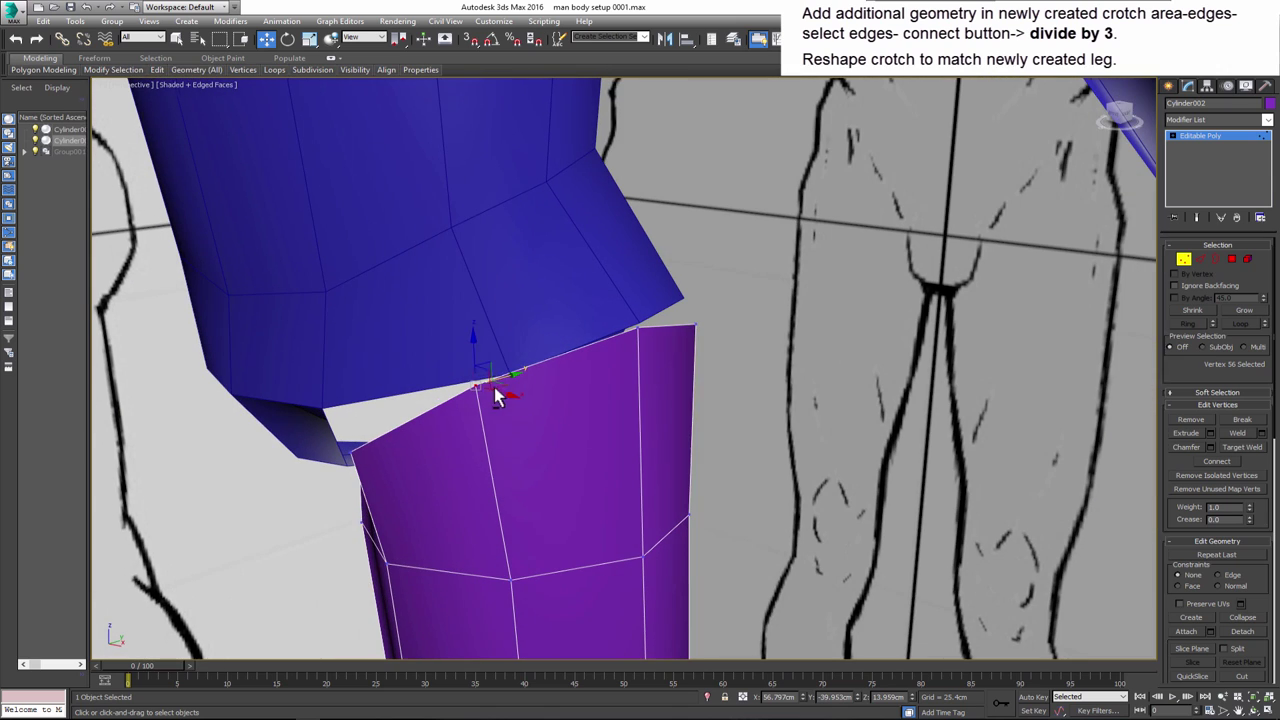
- Return to the torso's vertices and show the mirror modifier settings
left_click(1184, 259)
left_click(571, 289)
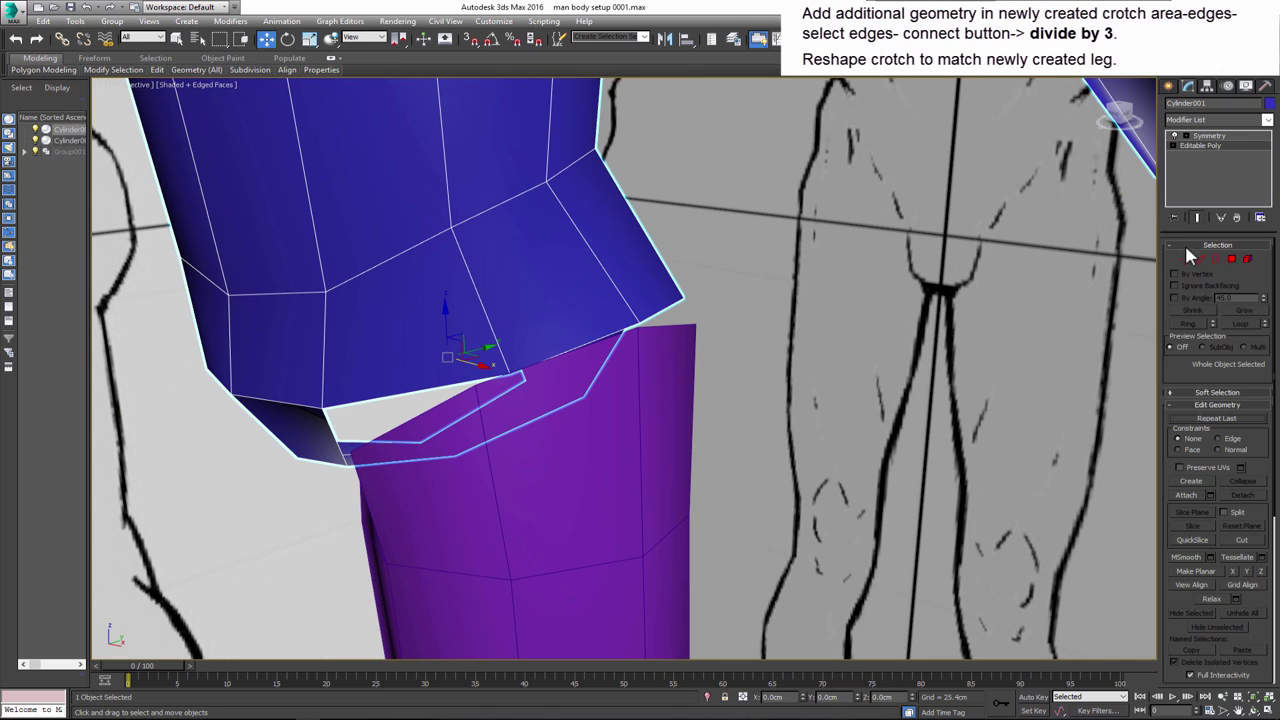
left_click(1184, 259)
left_click(514, 366)
mouse_move(514, 366)
middle_mouse_down("alt")
mouse_move(543, 387)
mouse_move(620, 380)
middle_mouse_up("alt")
left_click(1208, 135)
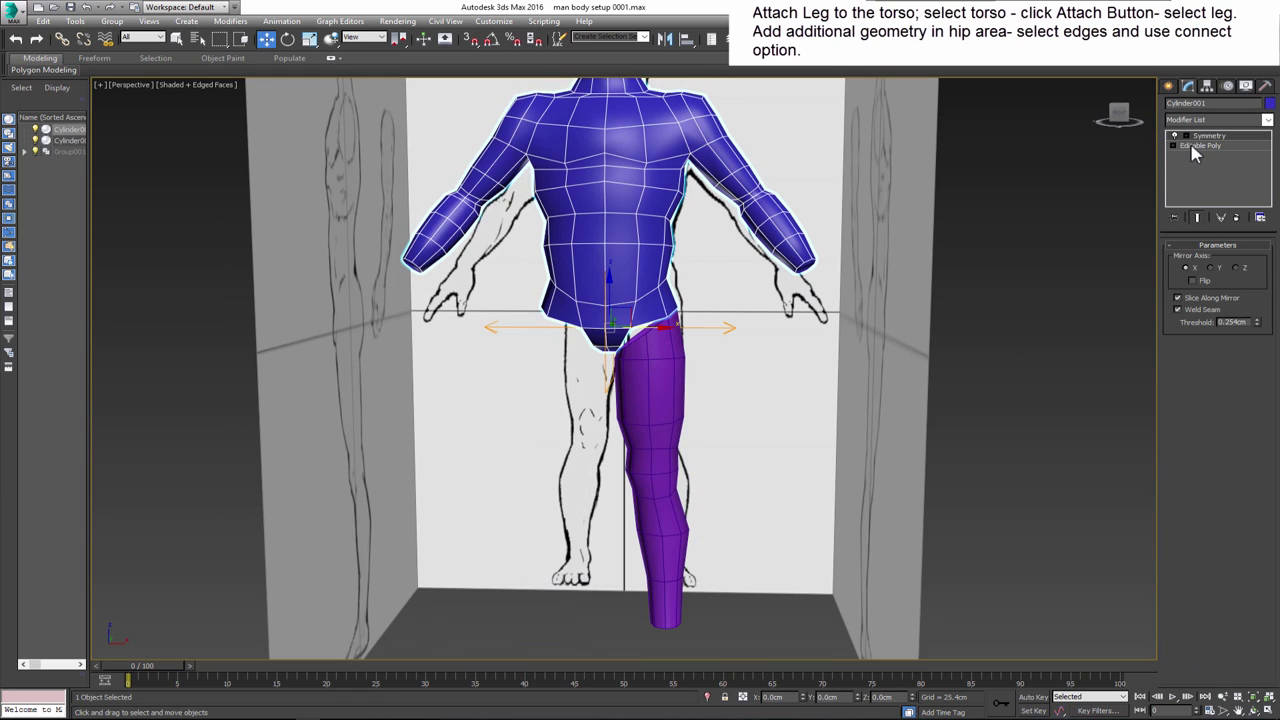
- Attach the leg to the torso mesh
left_click(1193, 147)
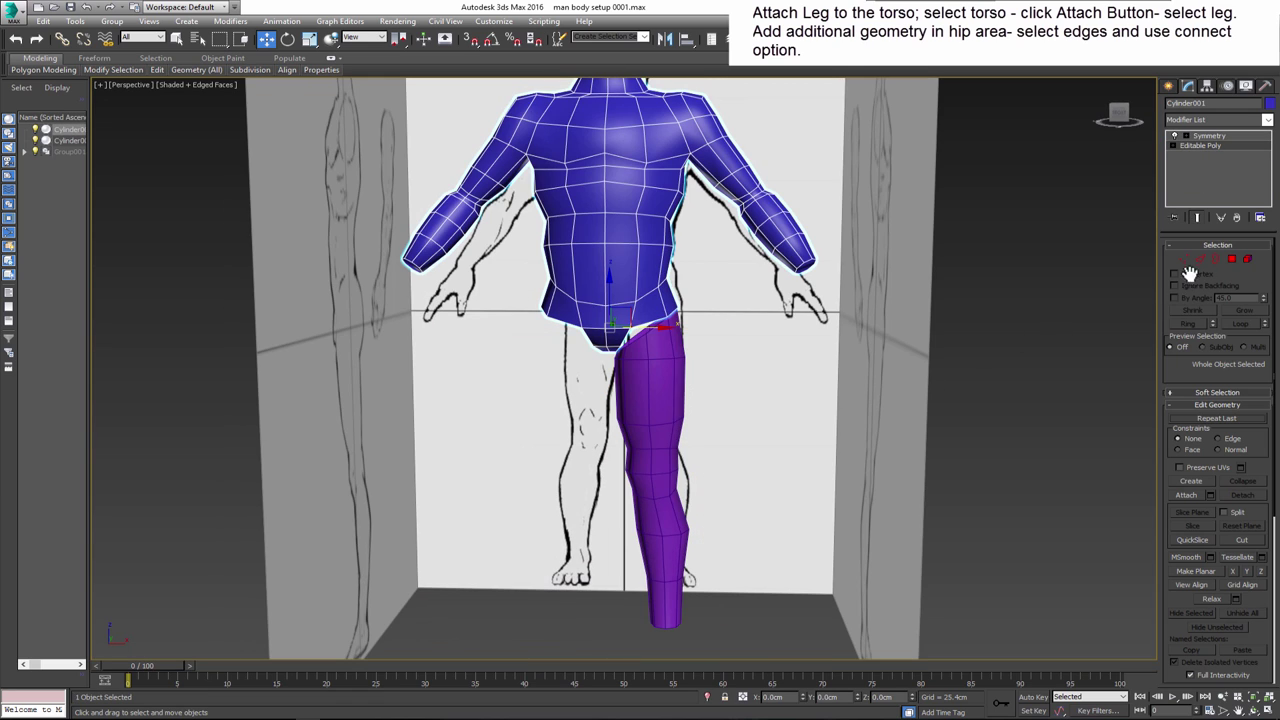
left_click(1186, 497)
left_click(663, 368)
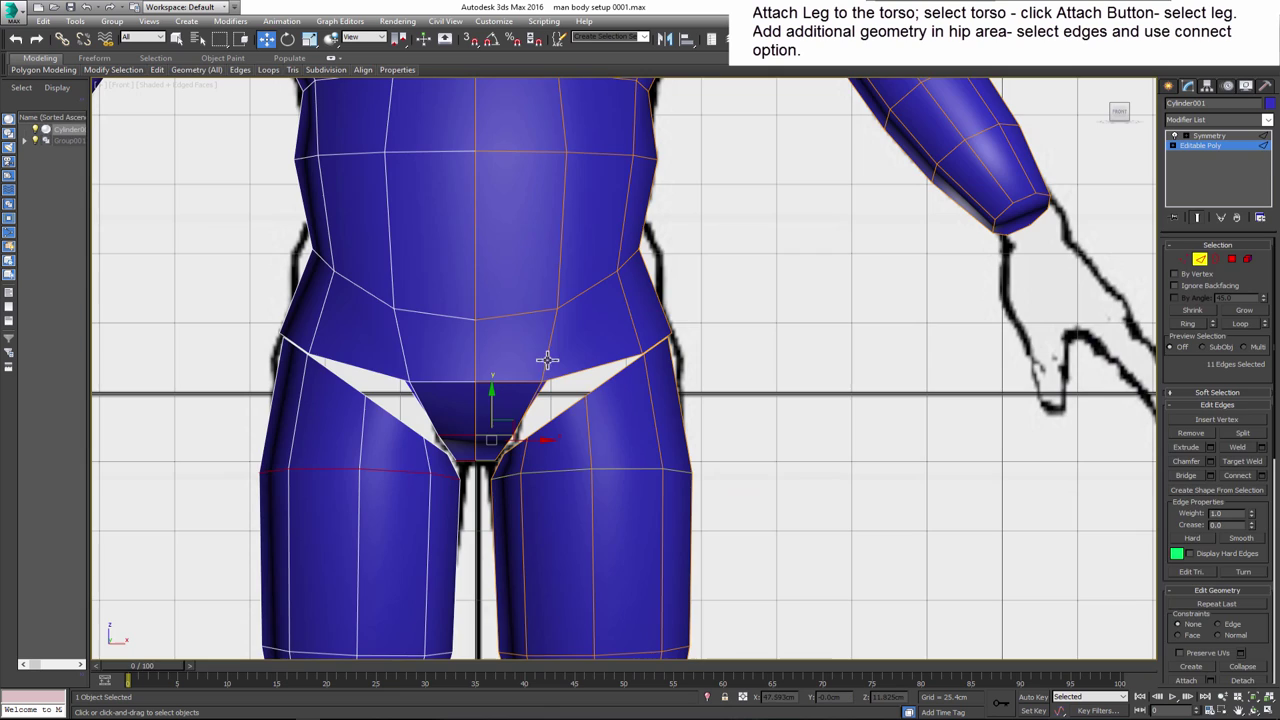
- Connect the run of hip edges to add a new edge loop around the hips
left_click(550, 343)
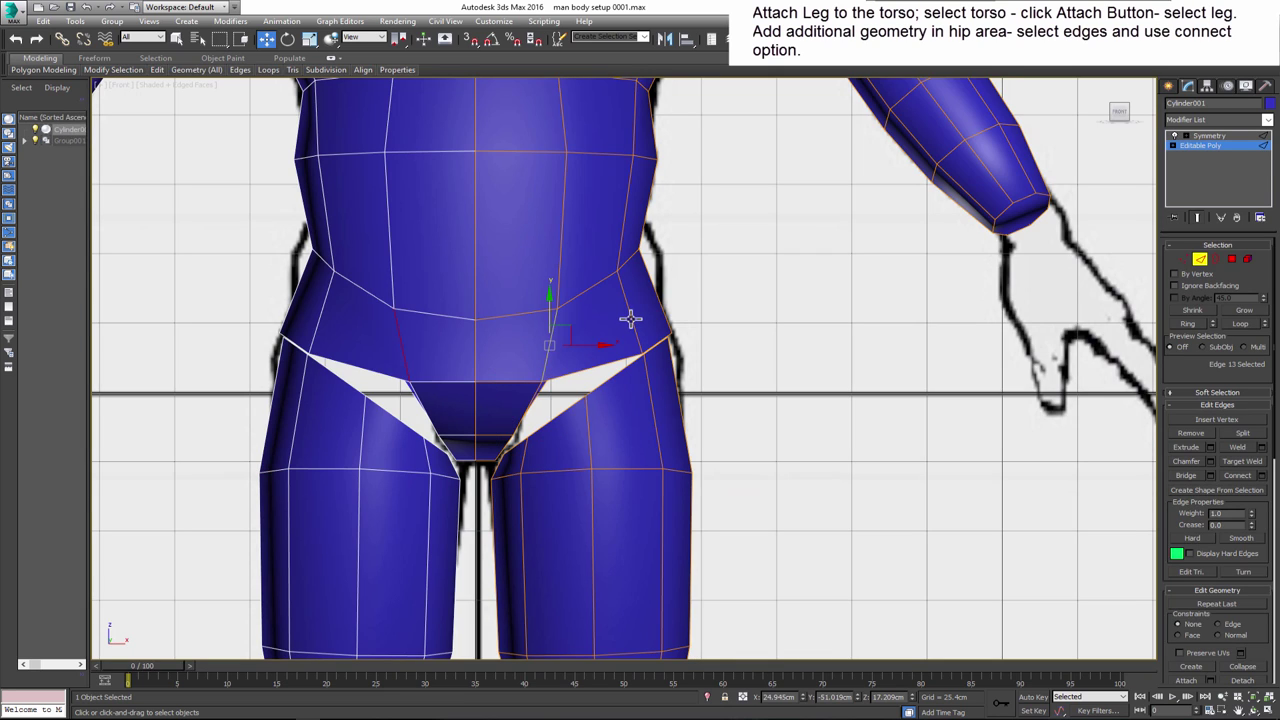
double_click(630, 318)
left_click(1253, 475)
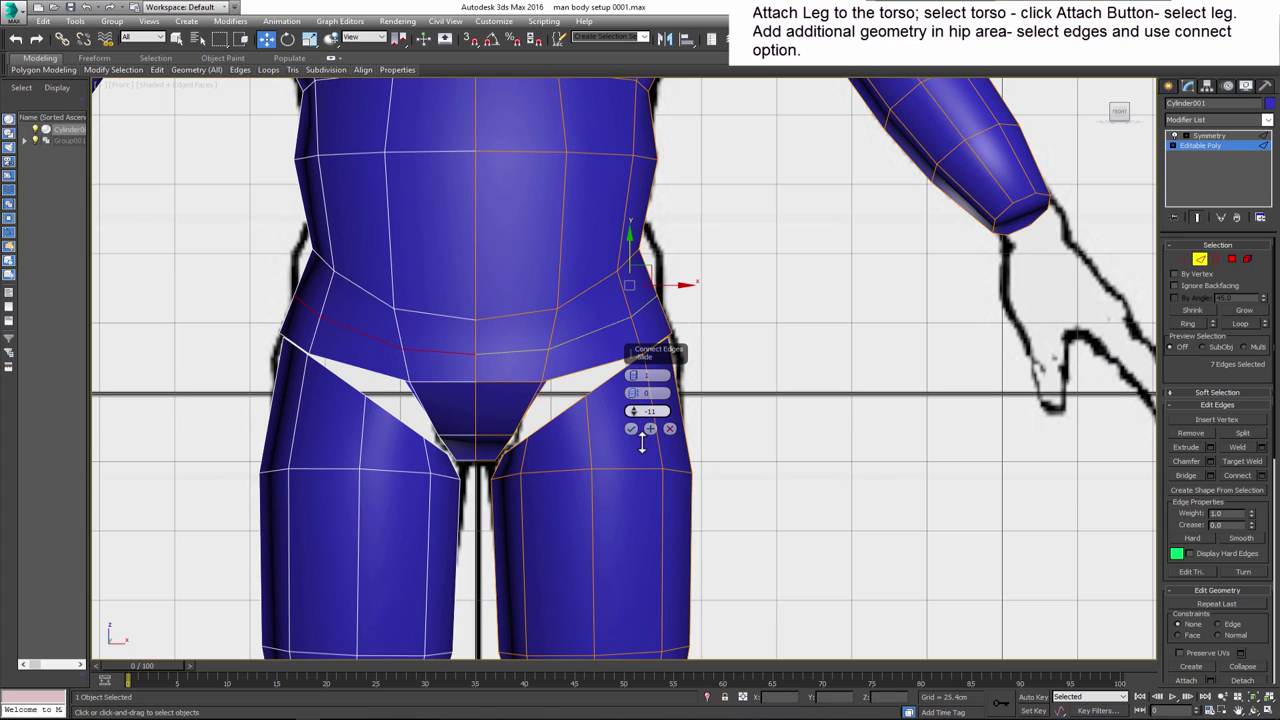
left_click(631, 430)
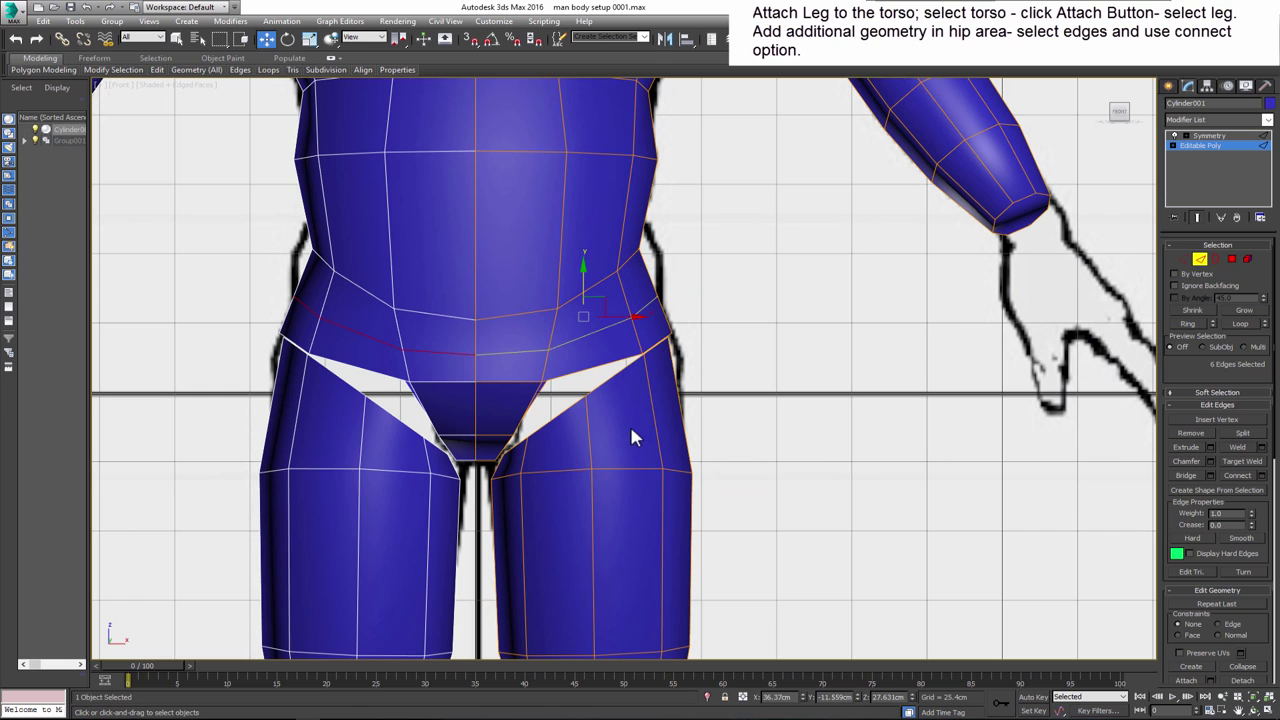
middle_click_drag(709, 356, 729, 414)
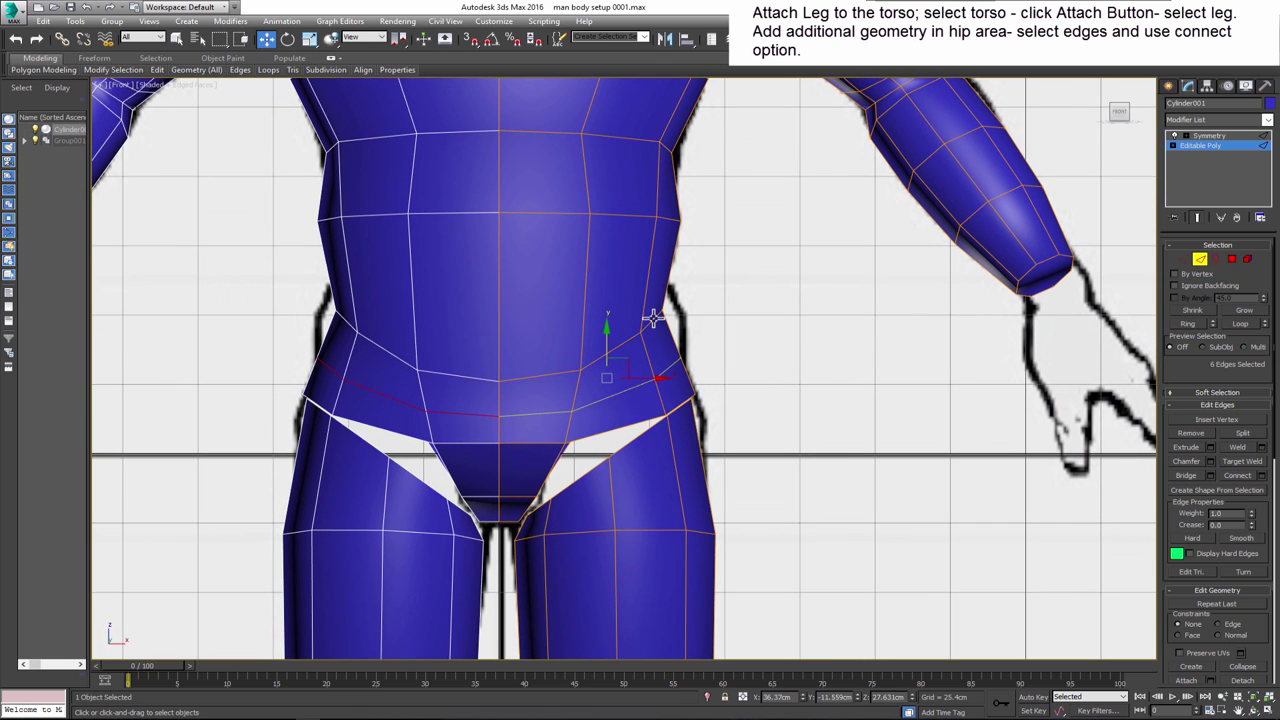
- Raise the next loop up the waist and connect the selected edges into another waist loop
double_click(652, 318)
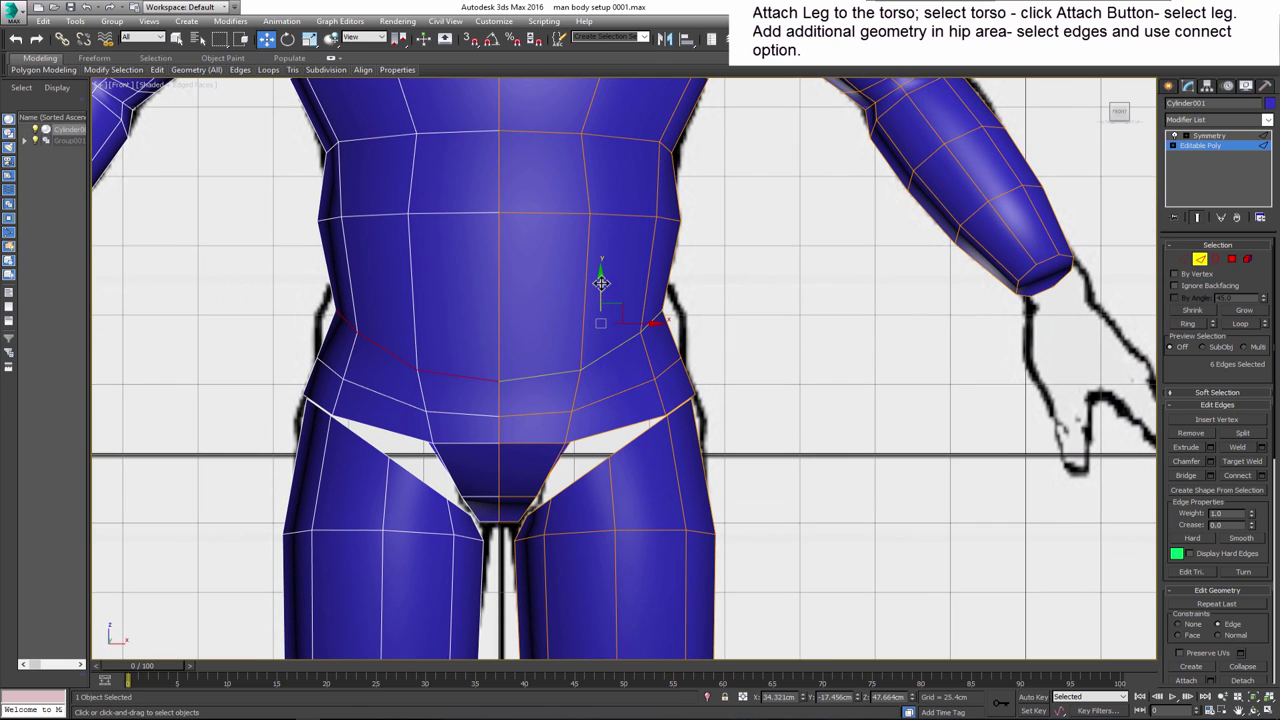
left_click_drag(601, 283, 605, 266)
left_click(578, 374, "ctrl")
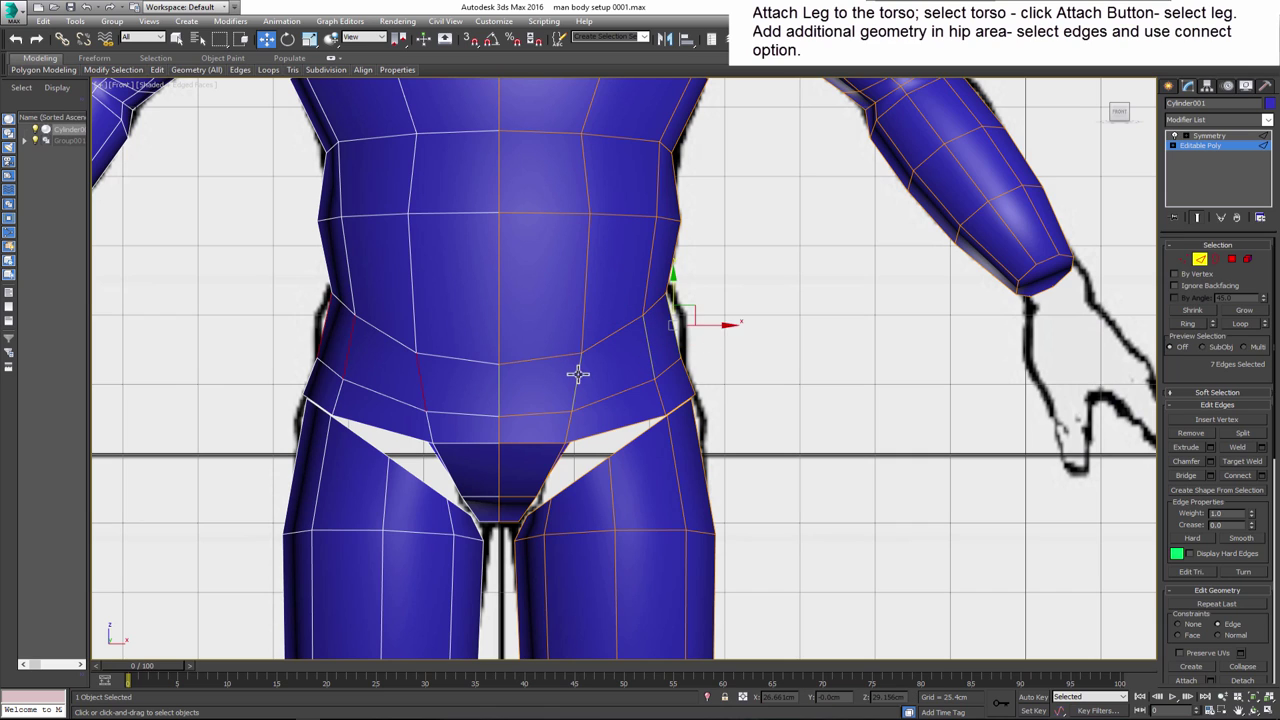
left_click(1260, 475)
left_click(631, 436)
- Target Weld the first loose vertices near the waist and crotch onto their neighbours
key("w")
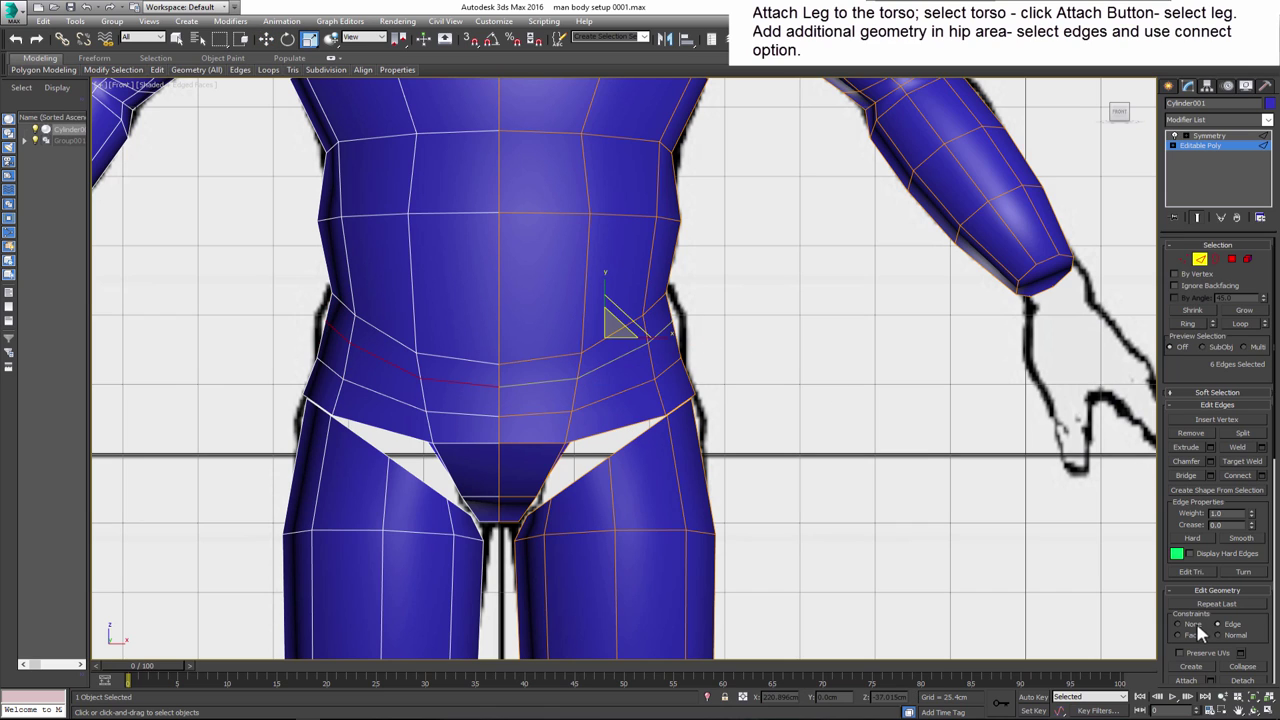
key("1")
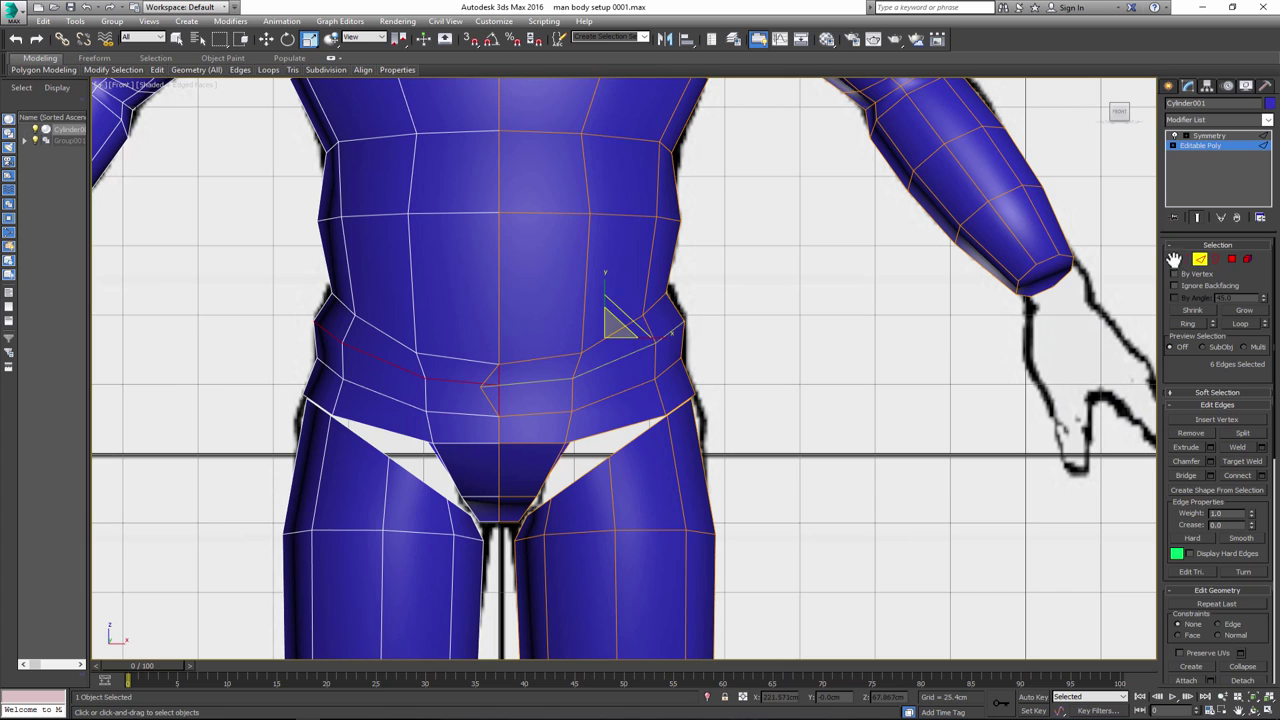
left_click(481, 386)
key("w")
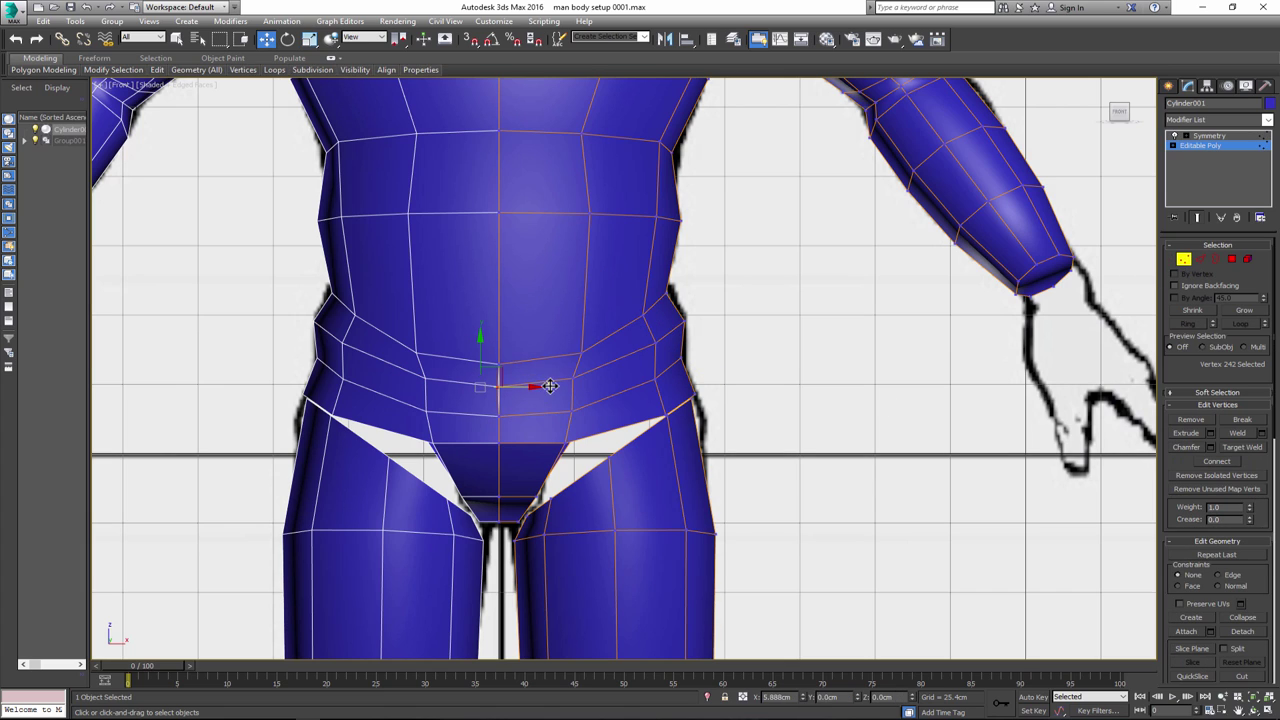
key("p")
scroll(605, 417, "up", 5)
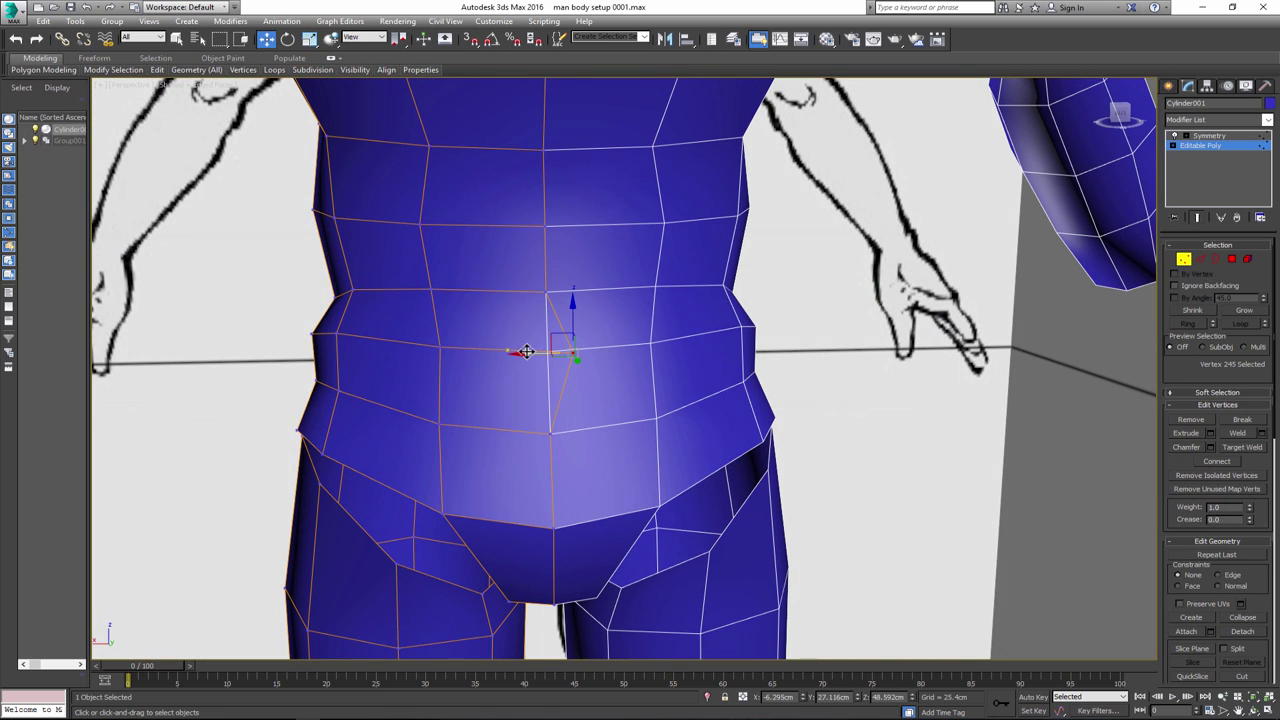
middle_click_drag(506, 354, 529, 429, "alt")
left_click(1242, 447)
mouse_move(600, 400)
middle_mouse_down("alt")
mouse_move(540, 510)
mouse_move(497, 509)
mouse_move(508, 523)
mouse_move(526, 466)
mouse_move(500, 457)
middle_mouse_up("alt")
left_click(521, 503)
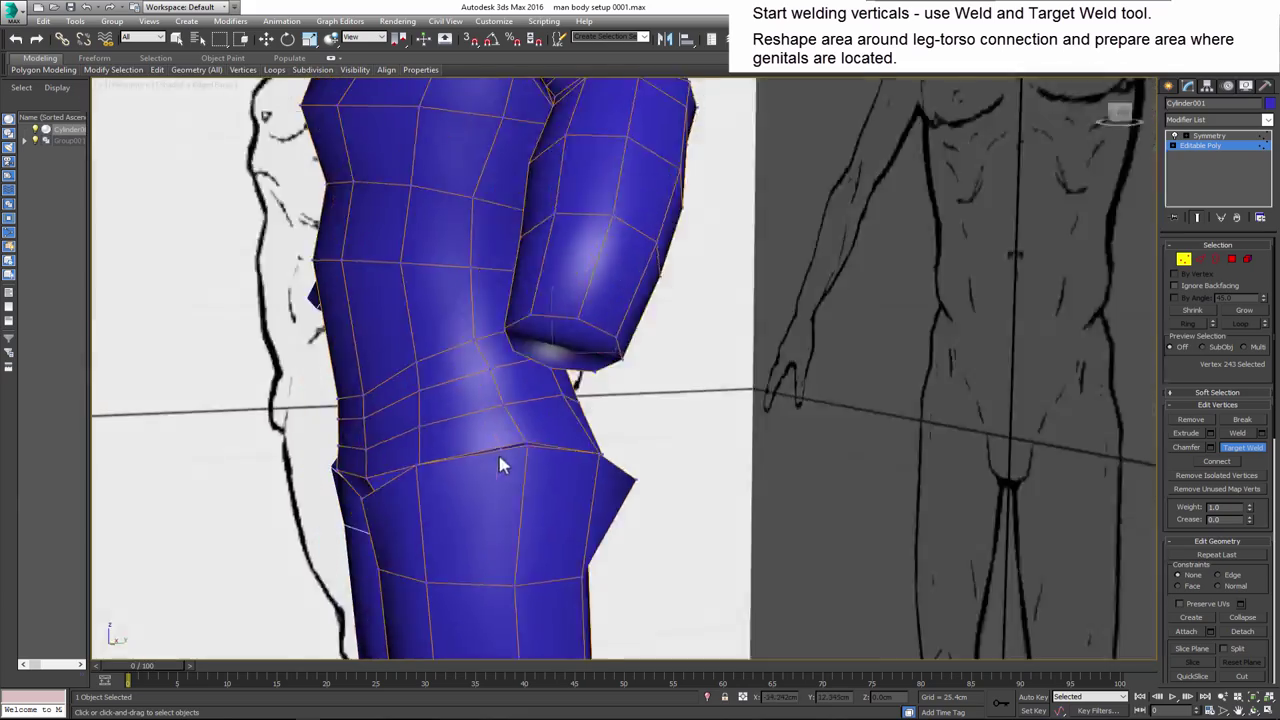
left_click(572, 471)
left_click(594, 451)
- Target Weld the remaining crotch vertices, then Weld two selected vertices into one
mouse_move(594, 451)
middle_mouse_down("alt")
mouse_move(651, 510)
mouse_move(617, 535)
middle_mouse_up("alt")
left_click(632, 490)
mouse_move(632, 490)
middle_mouse_down("alt")
mouse_move(637, 508)
mouse_move(634, 466)
mouse_move(620, 490)
mouse_move(609, 471)
mouse_move(677, 494)
mouse_move(800, 457)
mouse_move(625, 513)
mouse_move(560, 470)
middle_mouse_up("alt")
left_click(634, 466)
left_click(621, 454)
left_click(609, 471)
key("w")
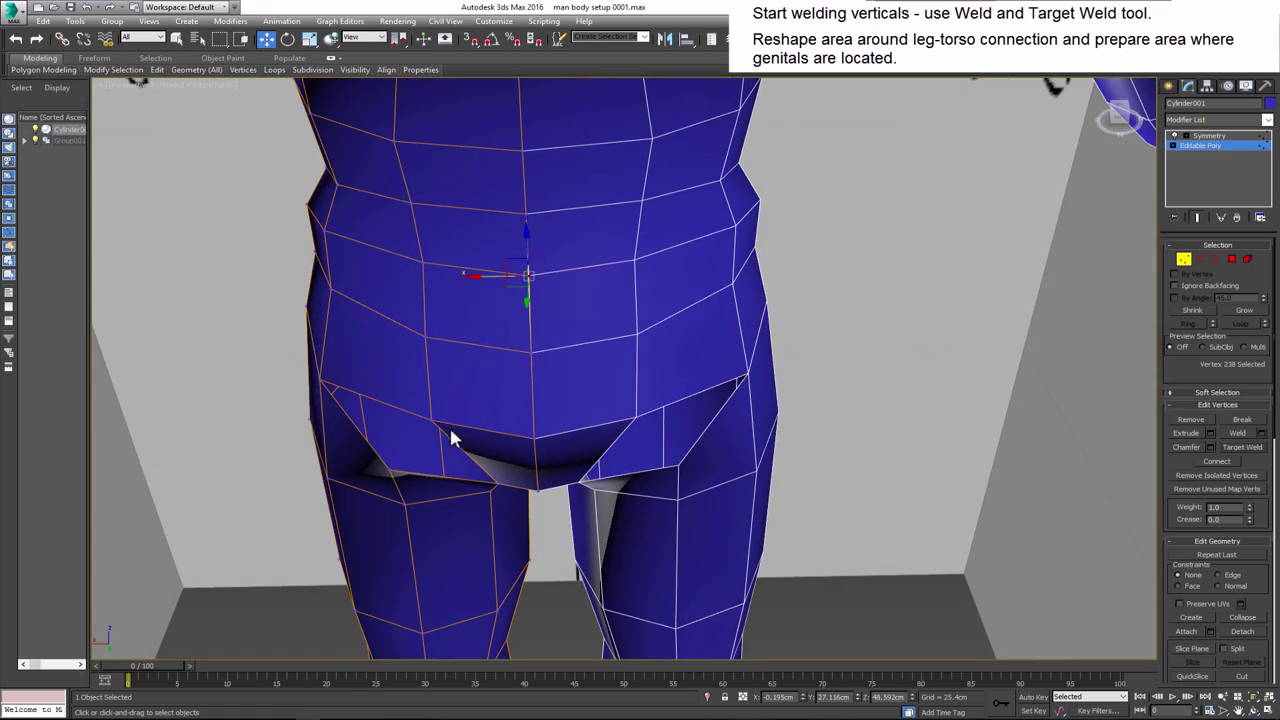
left_click_drag(451, 434, 391, 471)
left_click(1237, 433)
- With see-through on in the Right view, pull two leg–torso contour vertices down onto the sketch outline
mouse_move(792, 485)
middle_mouse_down("alt")
mouse_move(757, 449)
mouse_move(857, 449)
mouse_move(468, 493)
mouse_move(458, 409)
mouse_move(484, 460)
mouse_move(569, 503)
mouse_move(480, 492)
middle_mouse_up("alt")
left_click(460, 388)
left_click(509, 400, "ctrl")
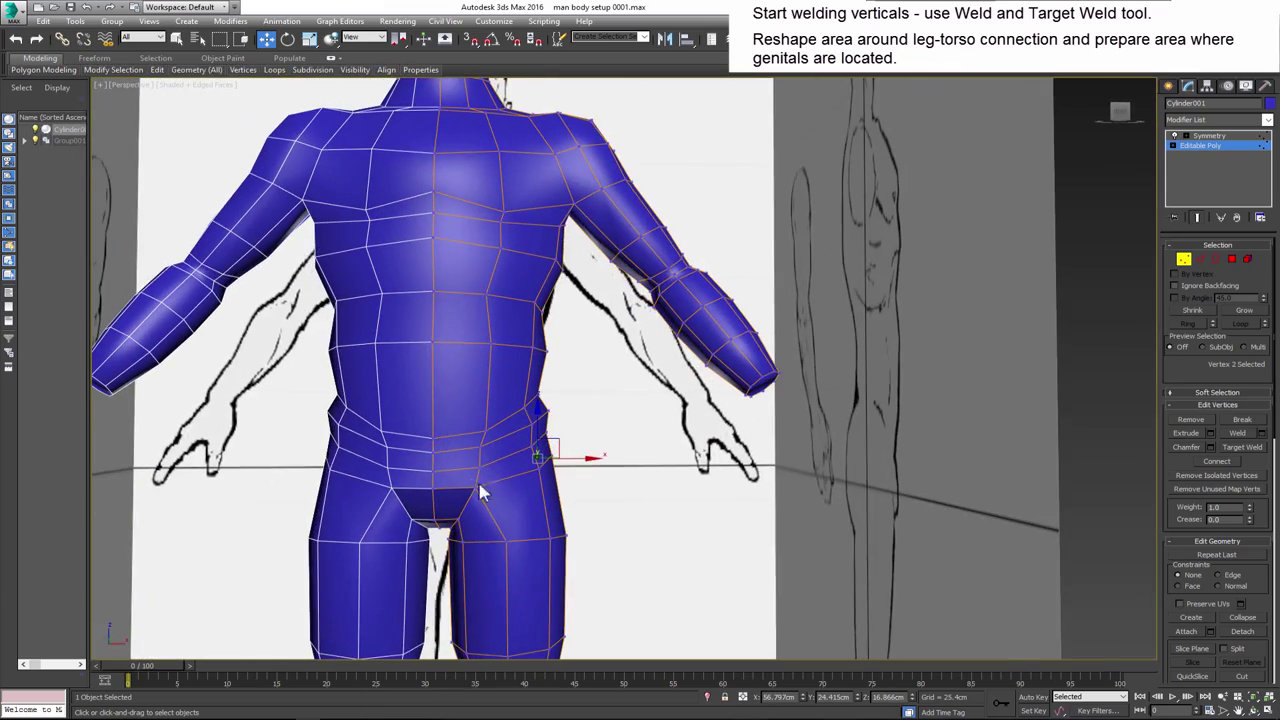
key("f")
left_click(586, 394)
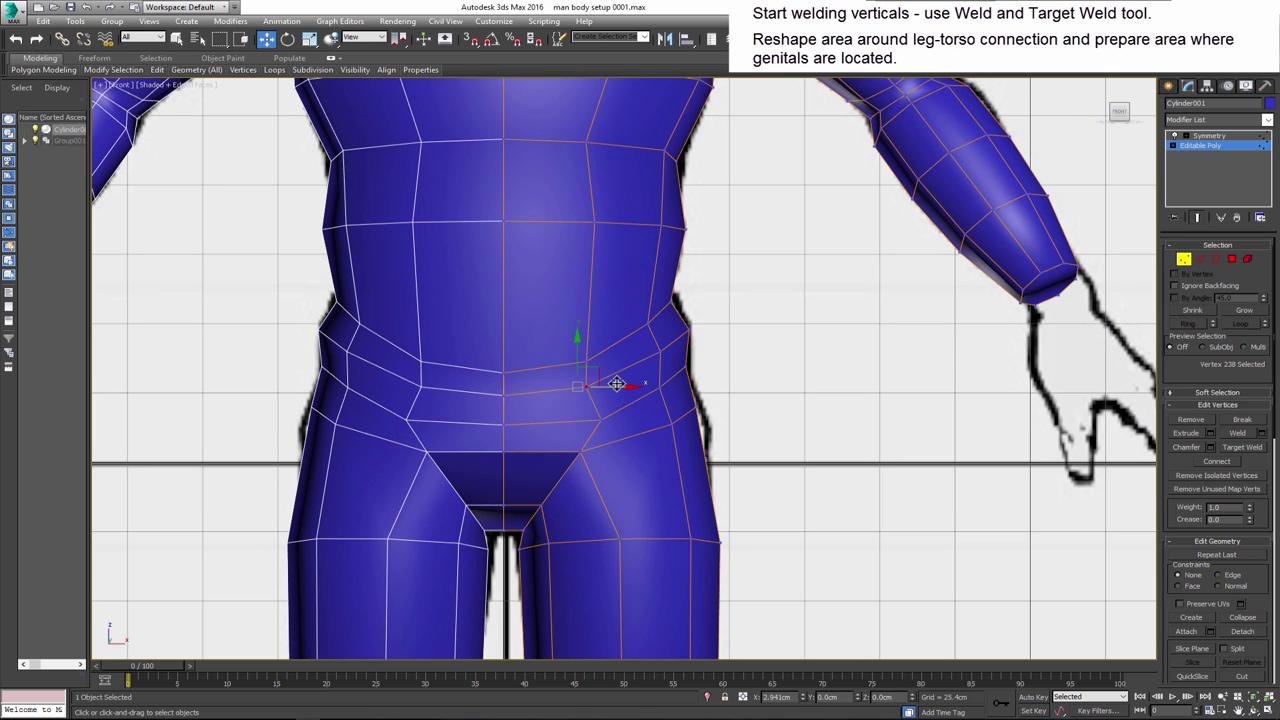
middle_click_drag(600, 379, 600, 403)
key("l")
key("alt+x")
scroll(470, 475, "up", 2)
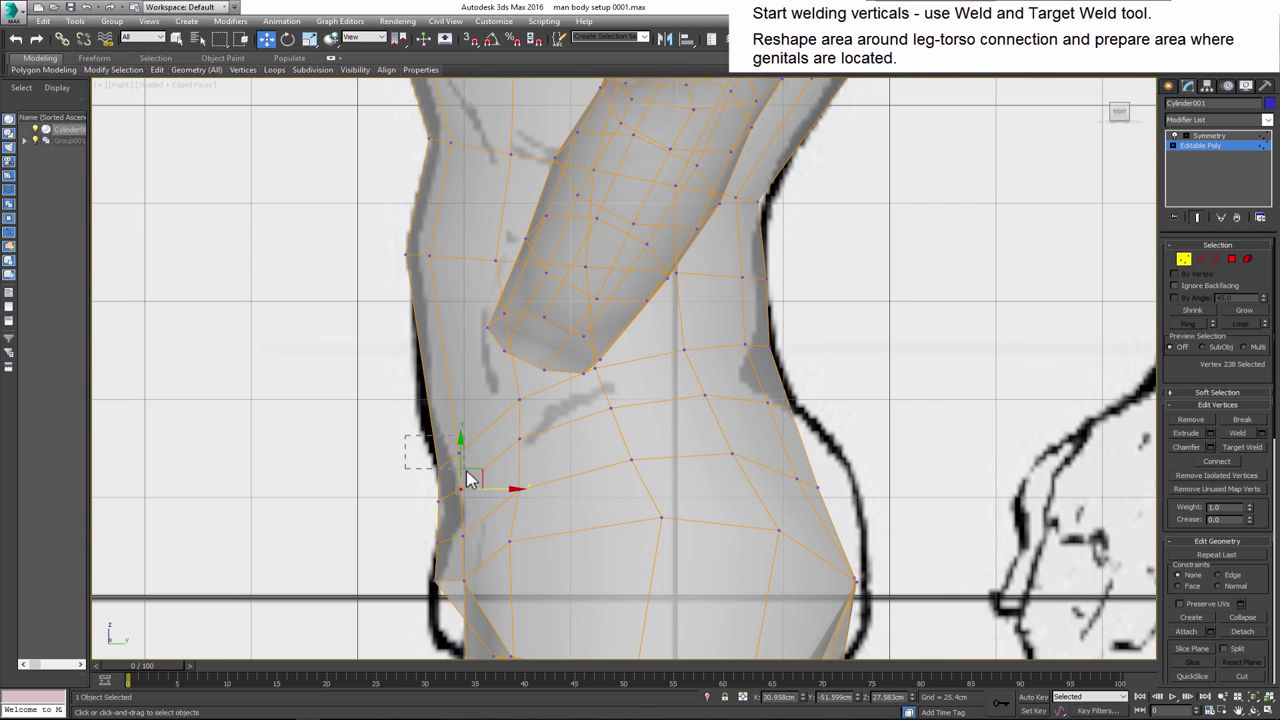
left_click(458, 441)
left_click_drag(452, 424, 458, 477)
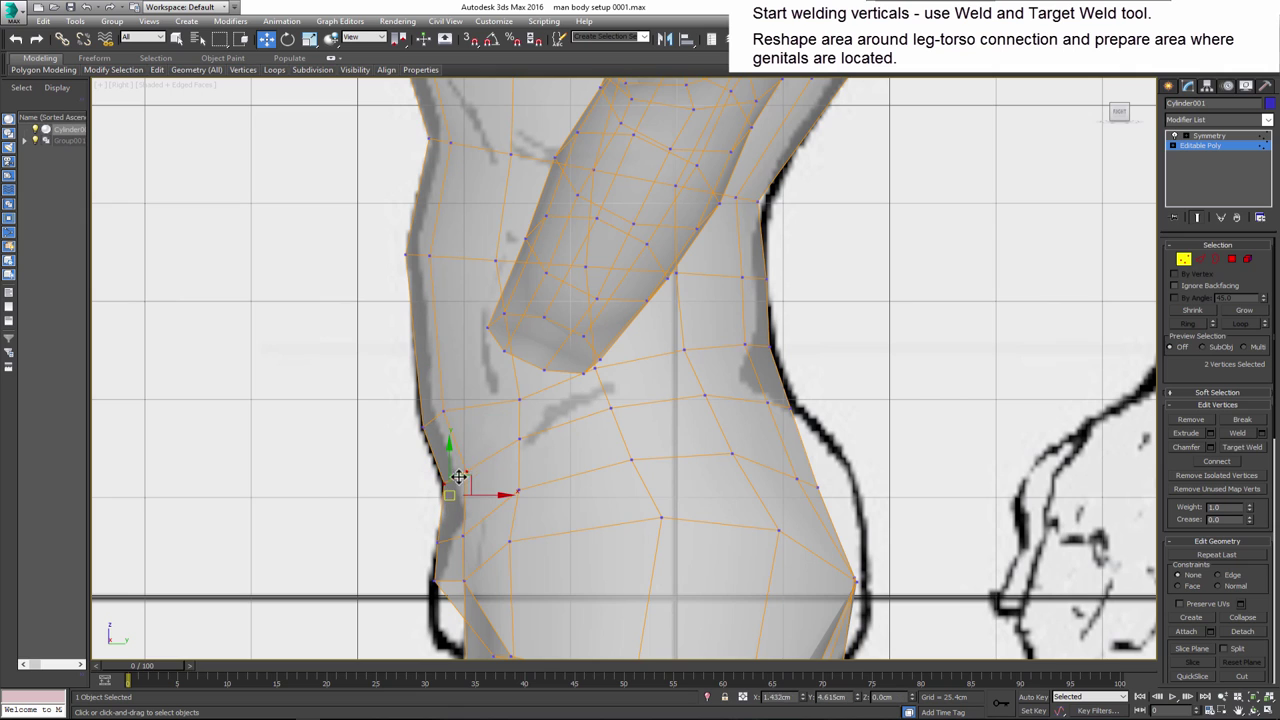
- Move the remaining hip and torso-edge vertices onto the side reference outline
middle_click_drag(459, 467, 452, 420)
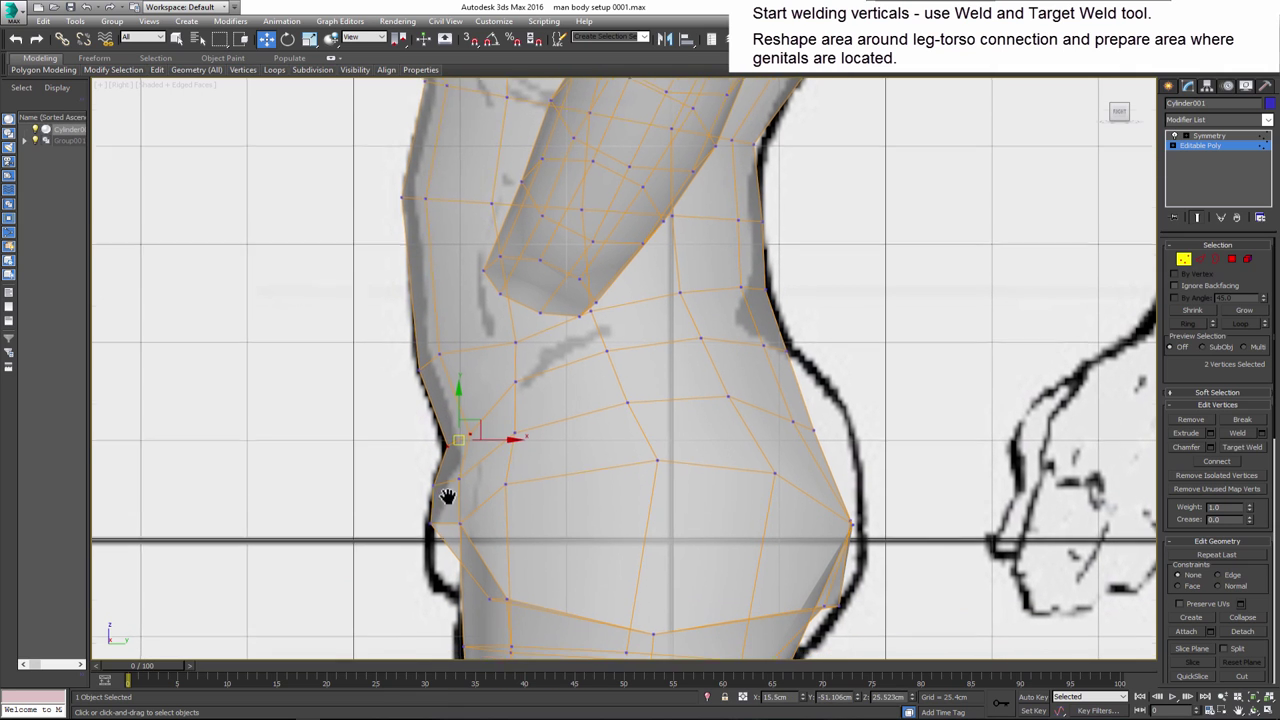
left_click(440, 497)
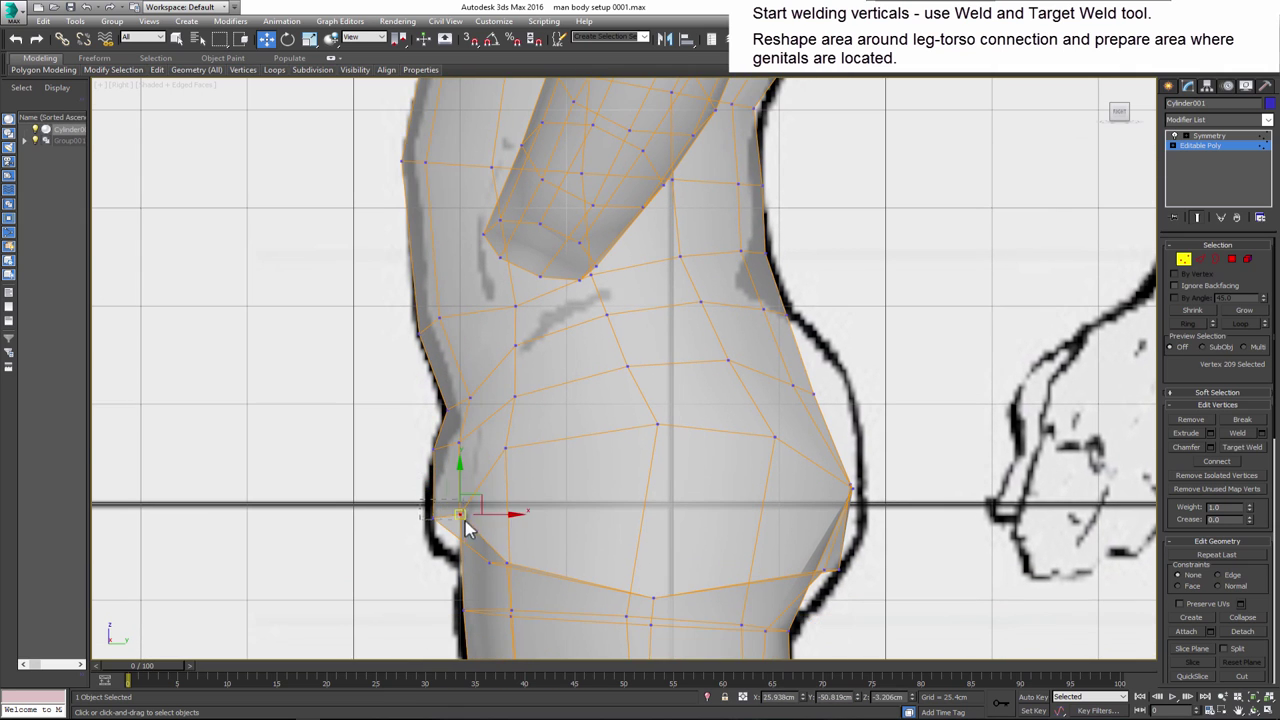
left_click(430, 520)
middle_click_drag(447, 484, 455, 522)
left_click_drag(466, 548, 471, 490)
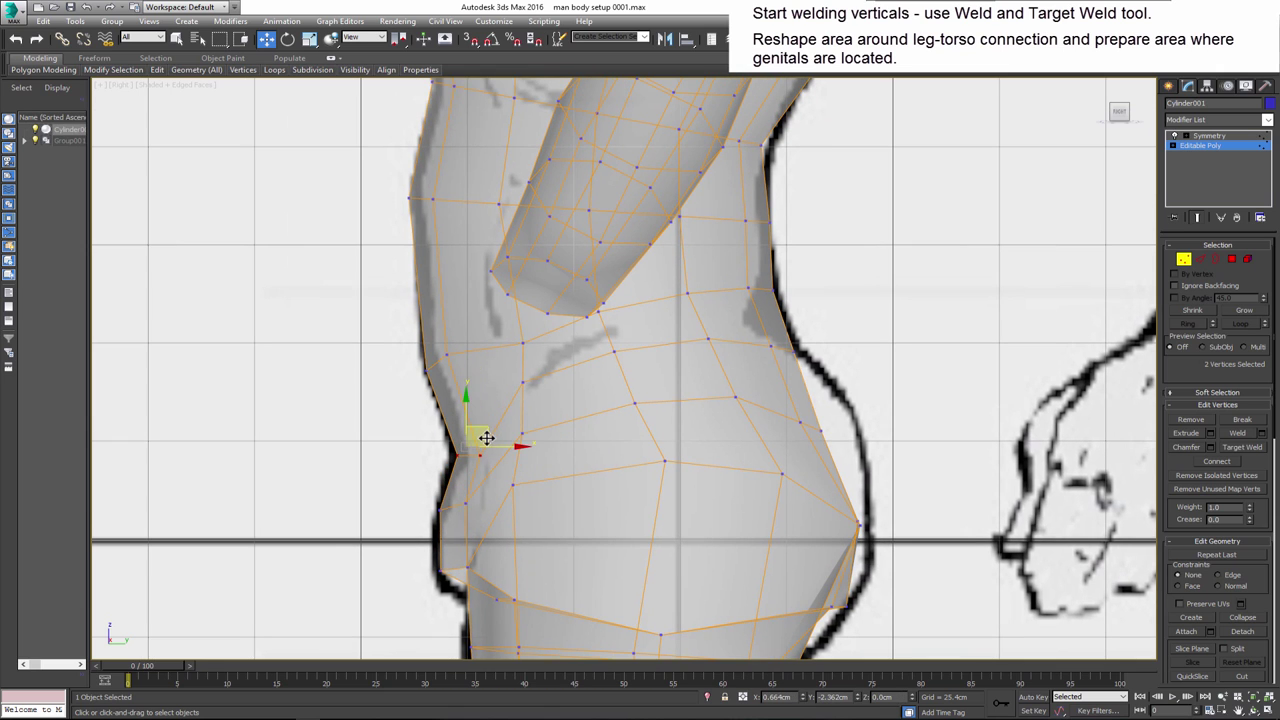
middle_click_drag(486, 437, 491, 494)
left_click(528, 437)
middle_click_drag(528, 437, 532, 345)
scroll(535, 432, "down", 1)
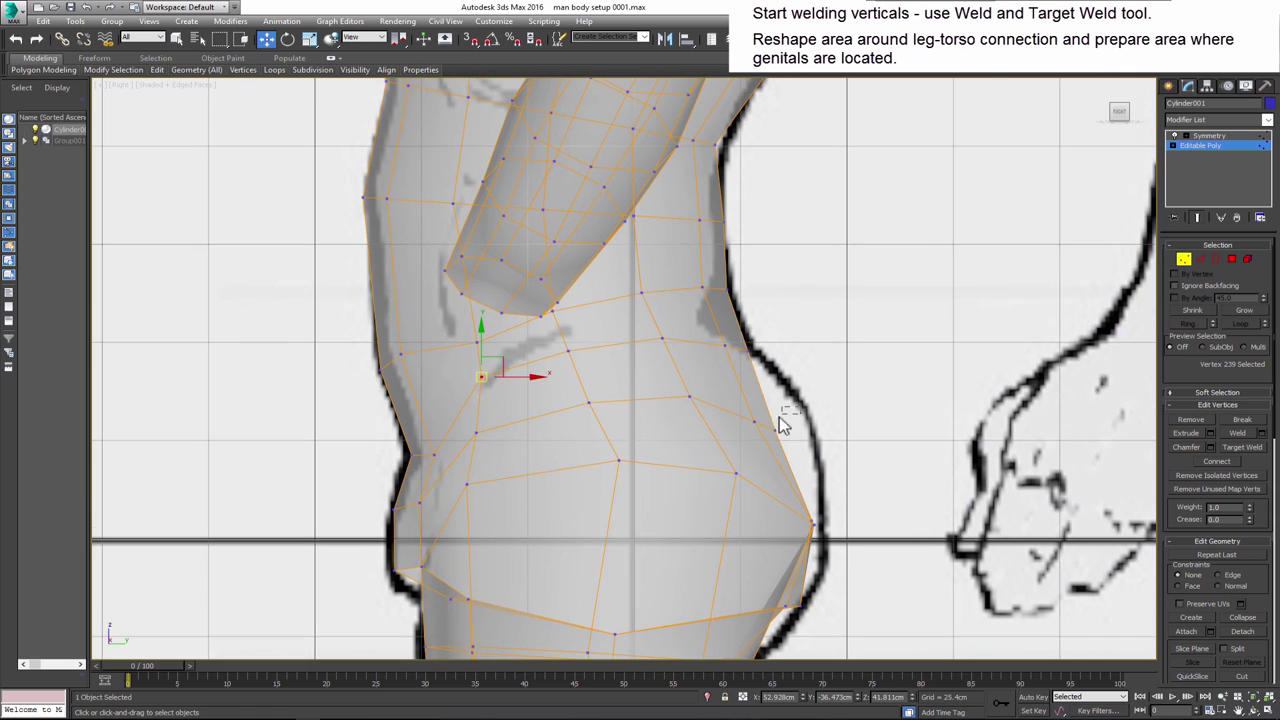
mouse_move(790, 360)
left_mouse_down()
mouse_move(817, 423)
mouse_move(763, 435)
mouse_move(749, 466)
left_mouse_up()
scroll(758, 455, "up", 3)
middle_click_drag(749, 466, 745, 391)
left_click(686, 500, "ctrl")
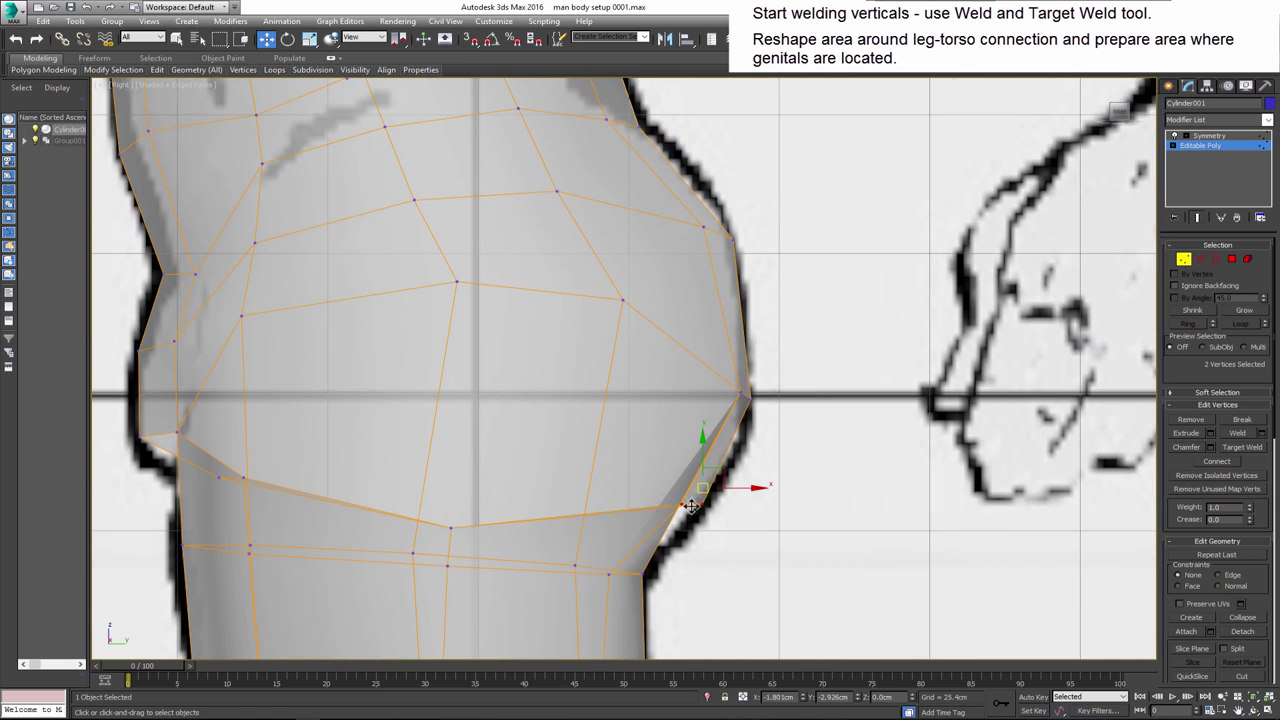
mouse_move(686, 500)
middle_mouse_down()
mouse_move(725, 537)
mouse_move(714, 337)
mouse_move(746, 434)
mouse_move(663, 340)
mouse_move(709, 369)
middle_mouse_up()
left_click(705, 357)
mouse_move(625, 322)
left_mouse_down()
mouse_move(685, 345)
mouse_move(656, 360)
left_mouse_up()
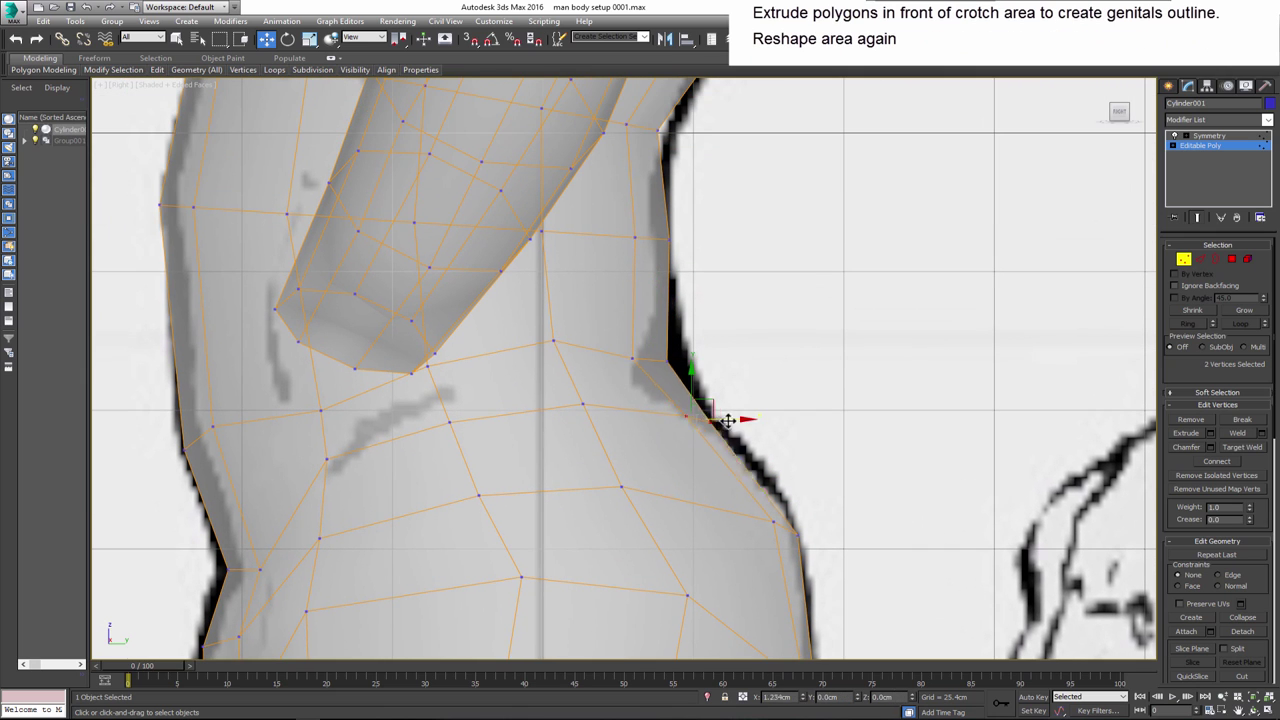
- Select the two front crotch polygons and extrude them outward with a reduced height
scroll(705, 420, "down", 3)
middle_click_drag(701, 428, 520, 451)
key("alt+x")
mouse_move(471, 358)
middle_mouse_down("alt")
mouse_move(563, 491)
mouse_move(508, 491)
middle_mouse_up("alt")
left_click(540, 484)
left_click(1233, 260)
middle_click_drag(690, 505, 640, 515, "alt")
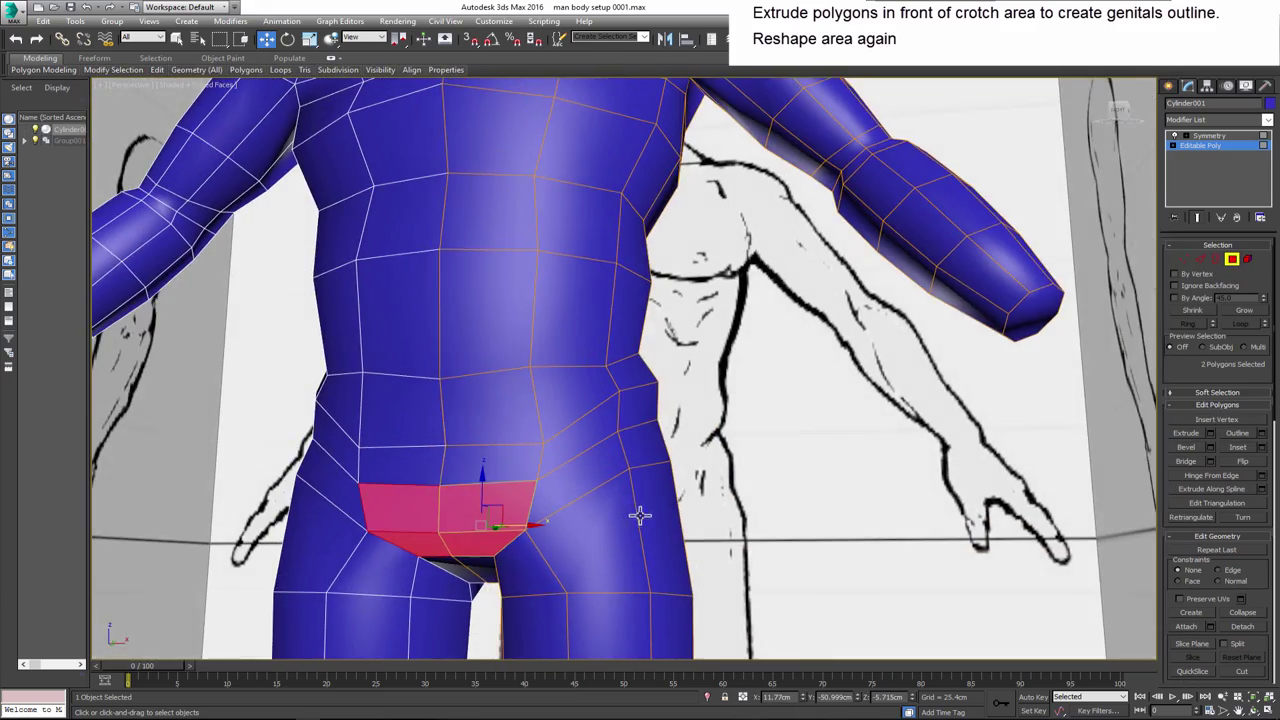
left_click(1213, 440)
left_click_drag(642, 400, 642, 462)
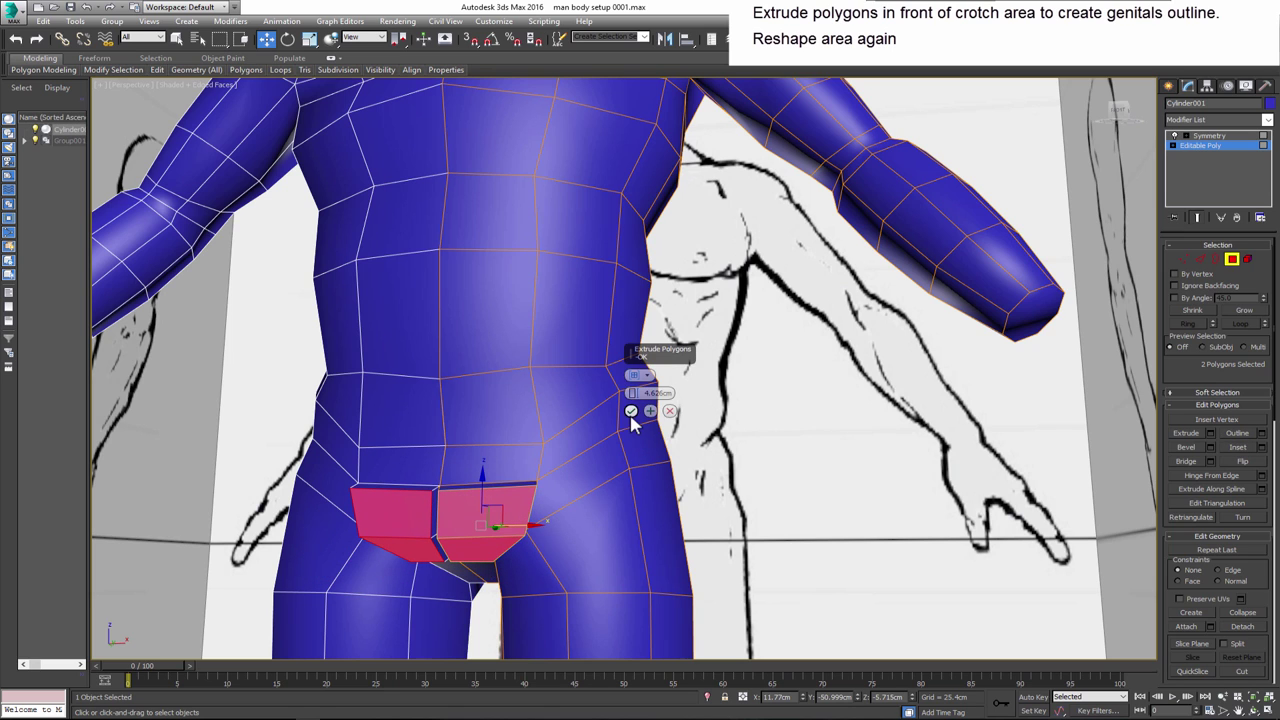
left_click(634, 420)
- Scale the extruded crotch polygons narrower and move them into place
key("r")
middle_click_drag(287, 107, 463, 466, "alt")
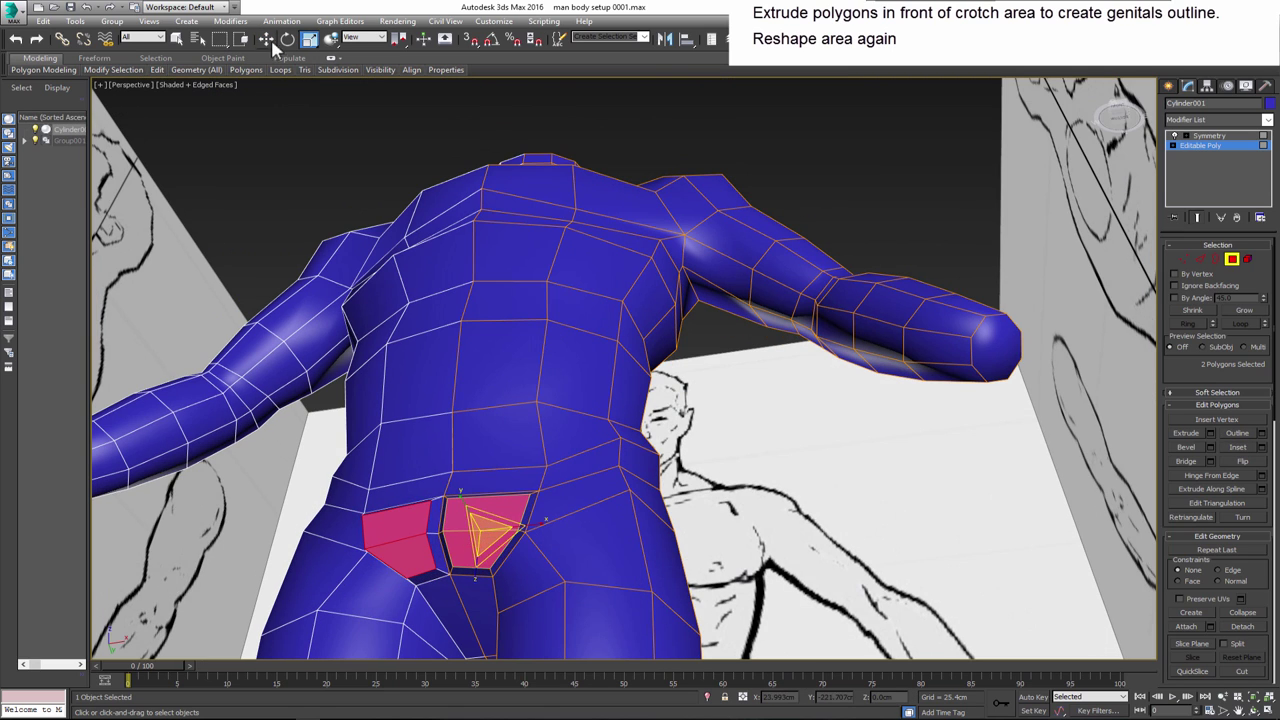
middle_click_drag(400, 380, 447, 494, "alt")
left_click_drag(446, 494, 443, 505)
left_click(463, 508)
left_click(265, 38)
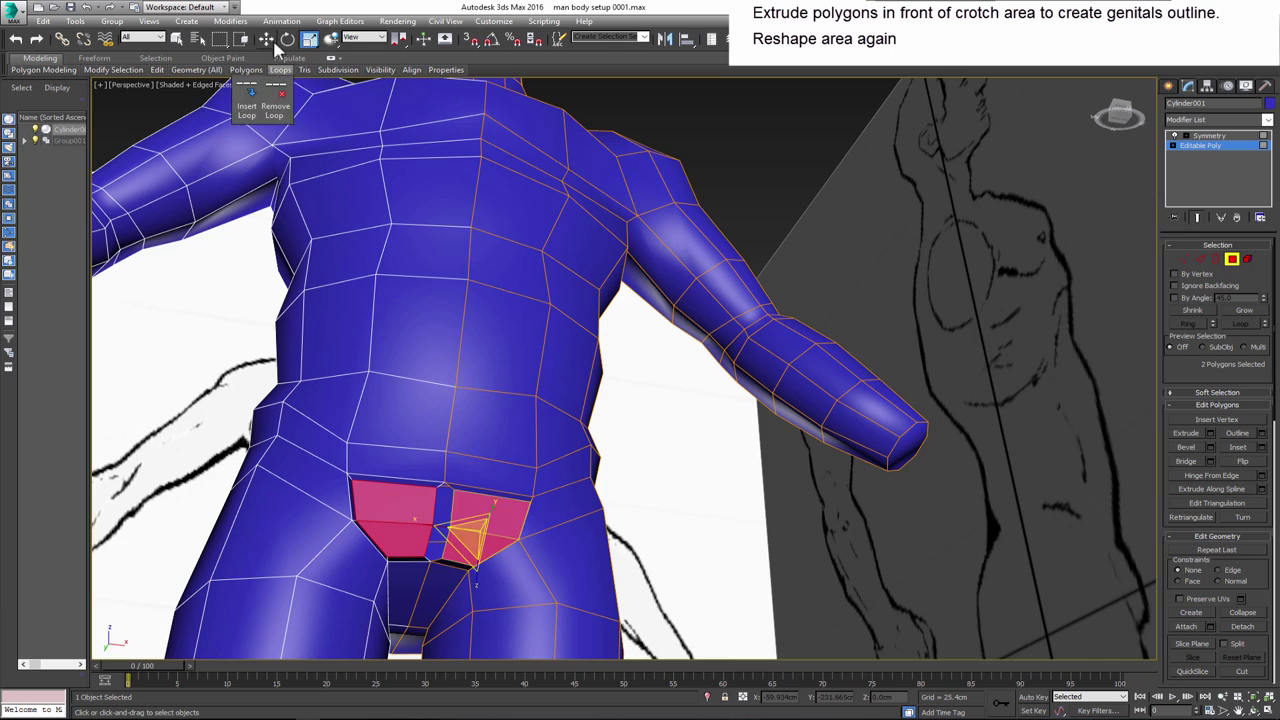
middle_click_drag(430, 380, 523, 528, "alt")
left_click_drag(523, 528, 597, 430)
- In see-through Front view, move two extrusion vertices to reshape the bulge
key("f")
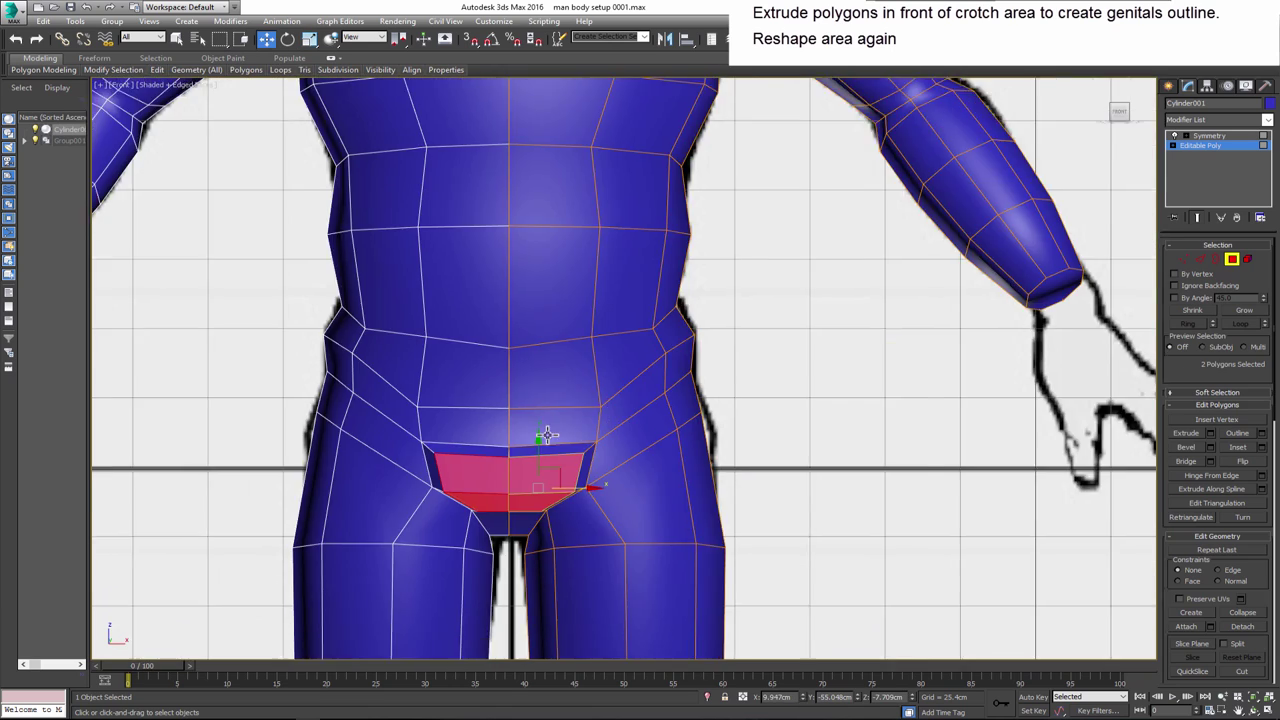
scroll(520, 440, "up", 5)
key("alt+x")
middle_click_drag(520, 435, 522, 373)
left_click(1184, 259)
mouse_move(662, 322)
left_mouse_down()
mouse_move(666, 337)
mouse_move(660, 310)
left_mouse_up()
- In solid Front view, move the extrusion's corner vertex up and outward and nudge a crotch vertex
key("alt+x")
left_click(652, 420)
left_click_drag(652, 420, 663, 410)
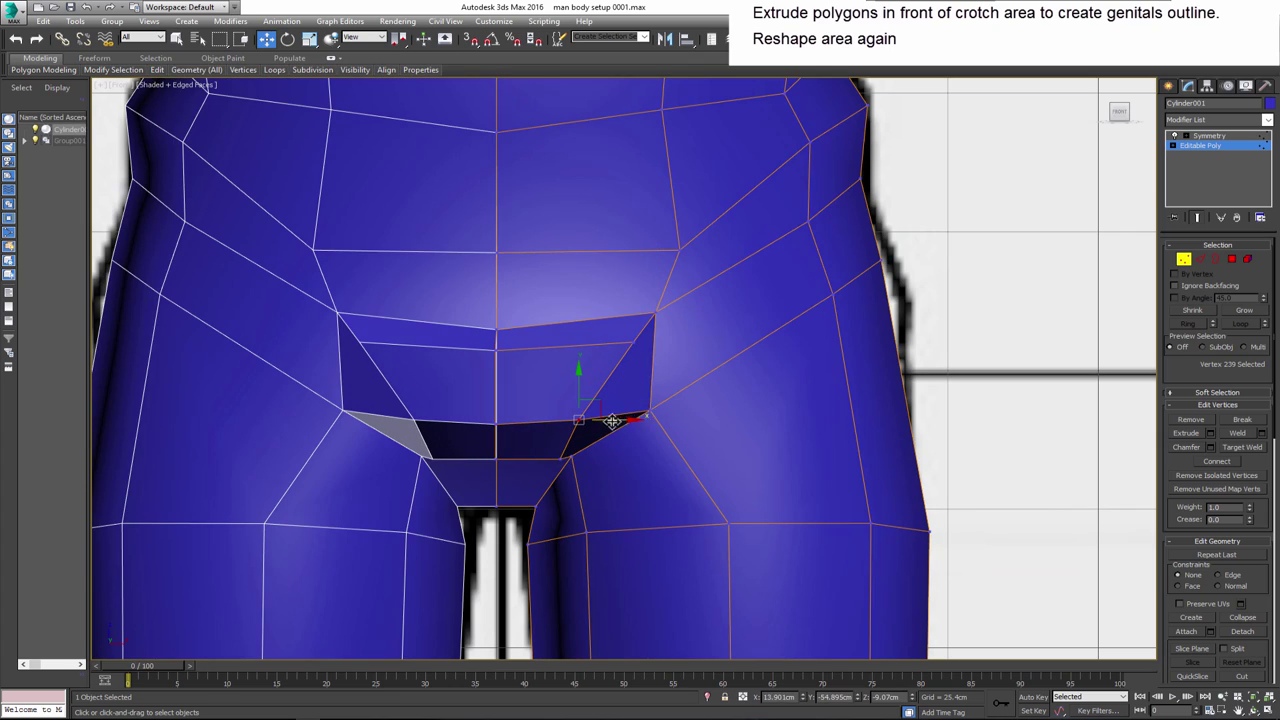
middle_click_drag(600, 428, 645, 456)
left_click_drag(698, 437, 688, 434)
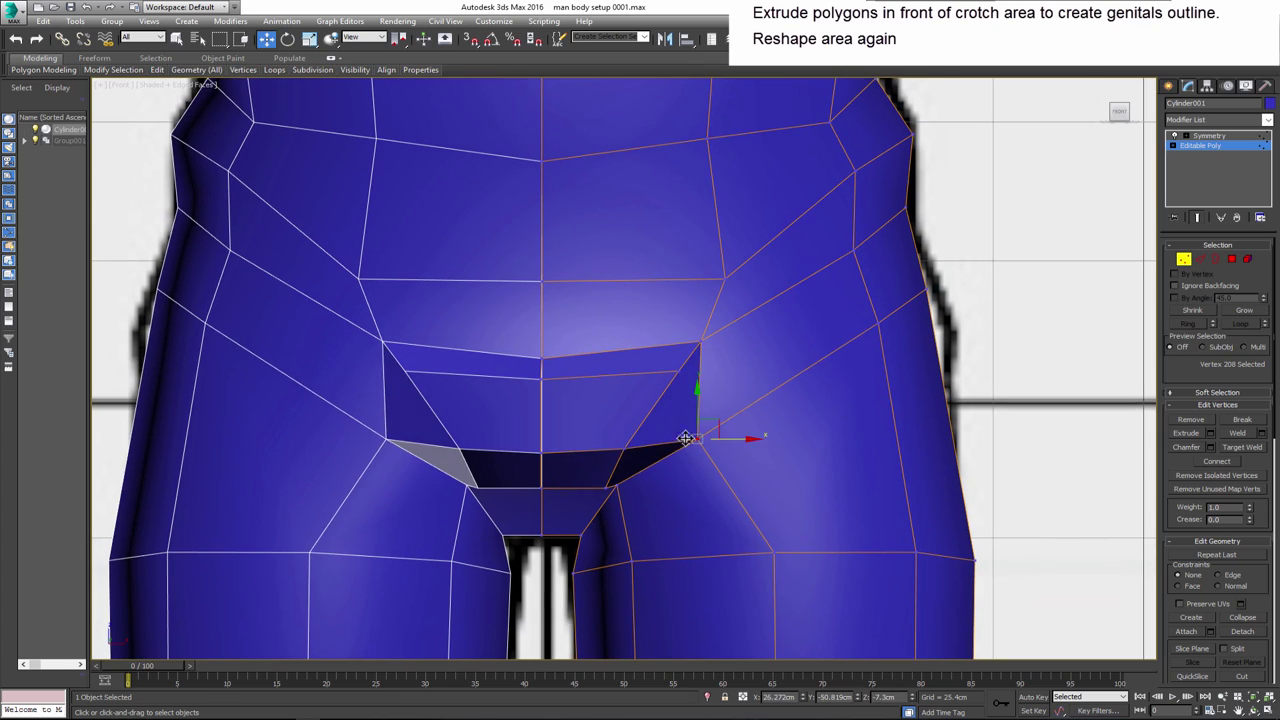
- In a maximized Perspective view, pull a crotch vertex sideways and check it from the side
key("alt+w")
right_click(594, 512)
key("alt+w")
mouse_move(594, 503)
middle_mouse_down("alt")
mouse_move(500, 437)
mouse_move(580, 363)
middle_mouse_up("alt")
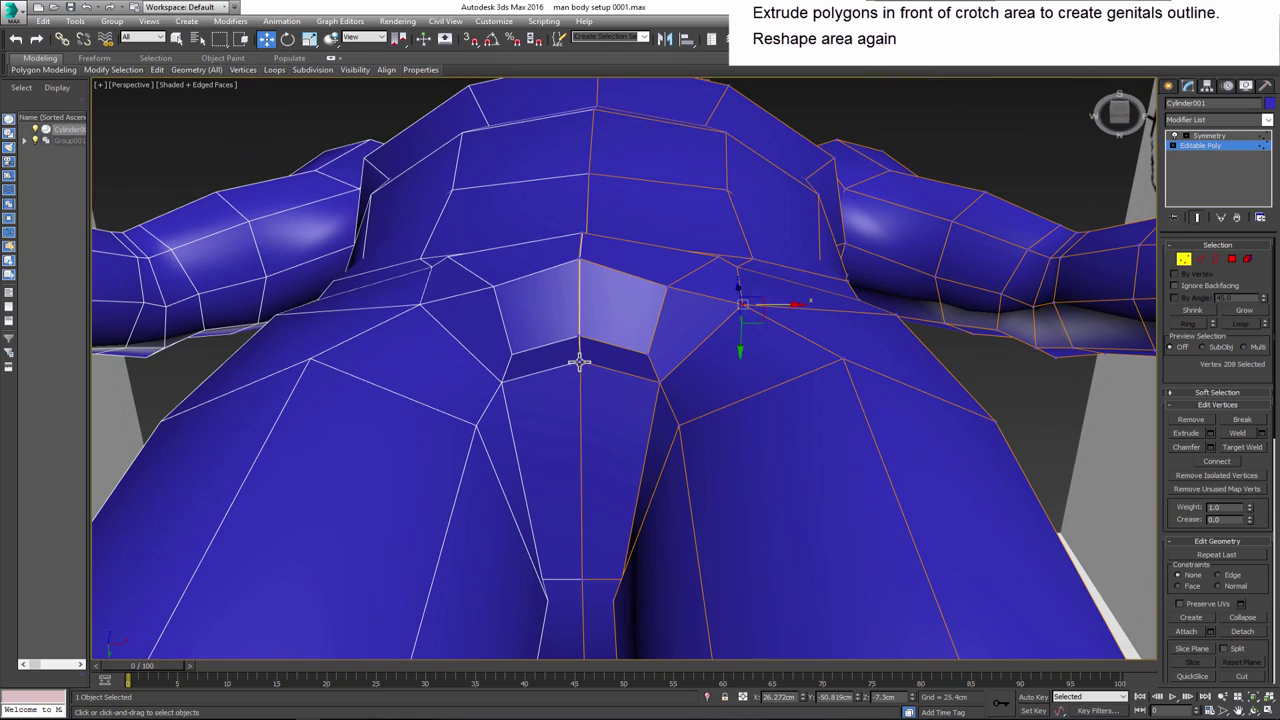
left_click(580, 360)
left_click_drag(637, 402, 657, 418)
middle_click_drag(657, 418, 750, 461, "alt")
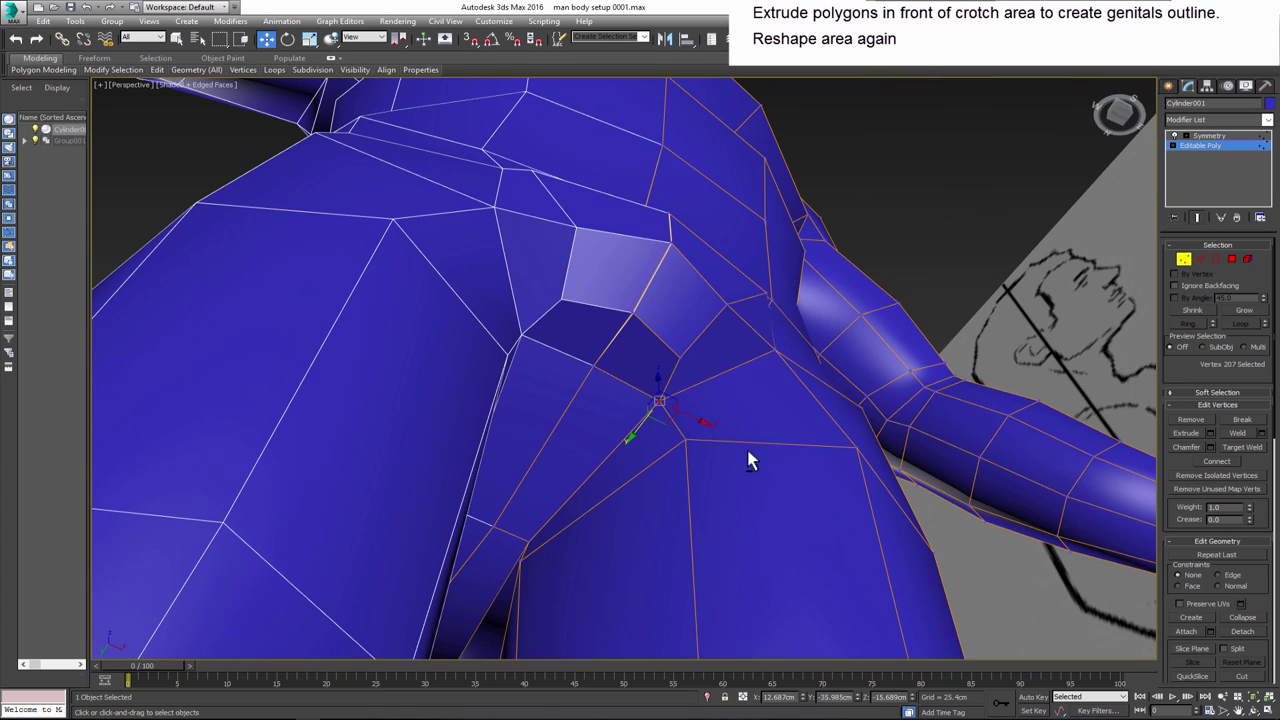
mouse_move(666, 463)
middle_mouse_down("alt")
mouse_move(574, 449)
mouse_move(646, 420)
mouse_move(613, 391)
mouse_move(593, 456)
middle_mouse_up("alt")
left_click(634, 394)
- Back in Front view, adjust the crotch, centre-line and extrusion-corner vertices to blend into the belly
key("f")
left_click(580, 385)
left_click(574, 330)
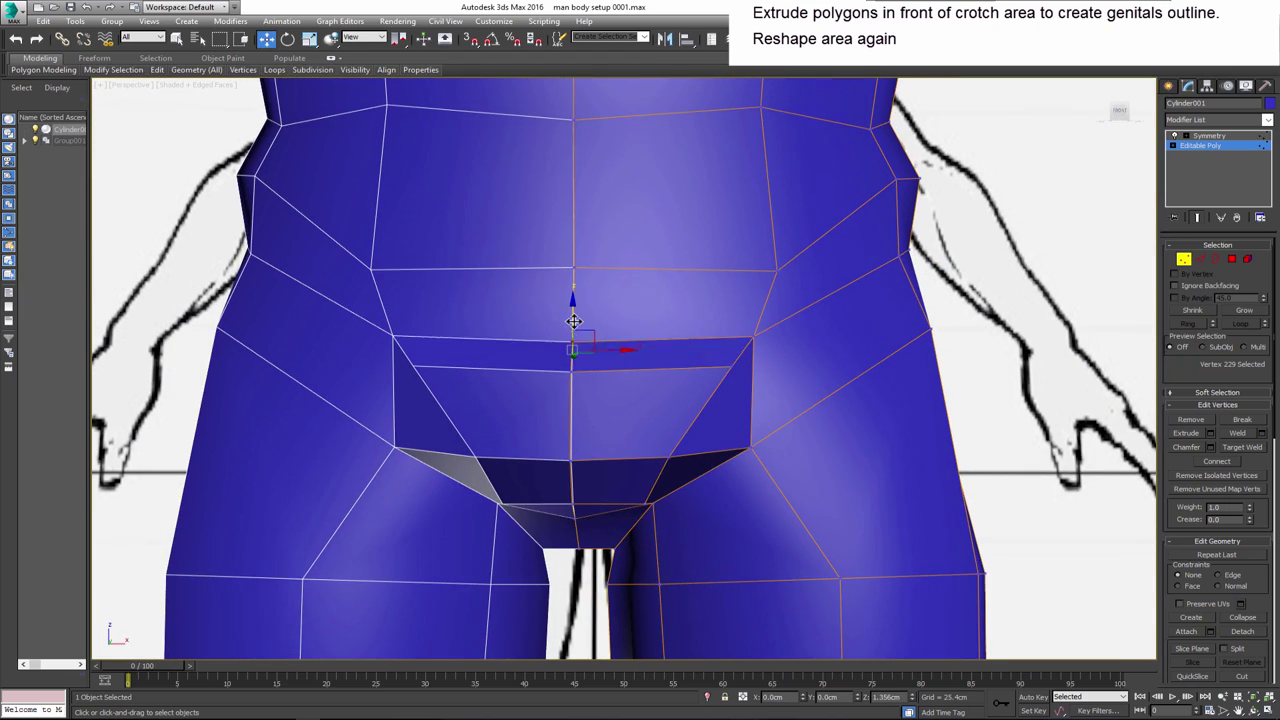
middle_click_drag(690, 300, 688, 392)
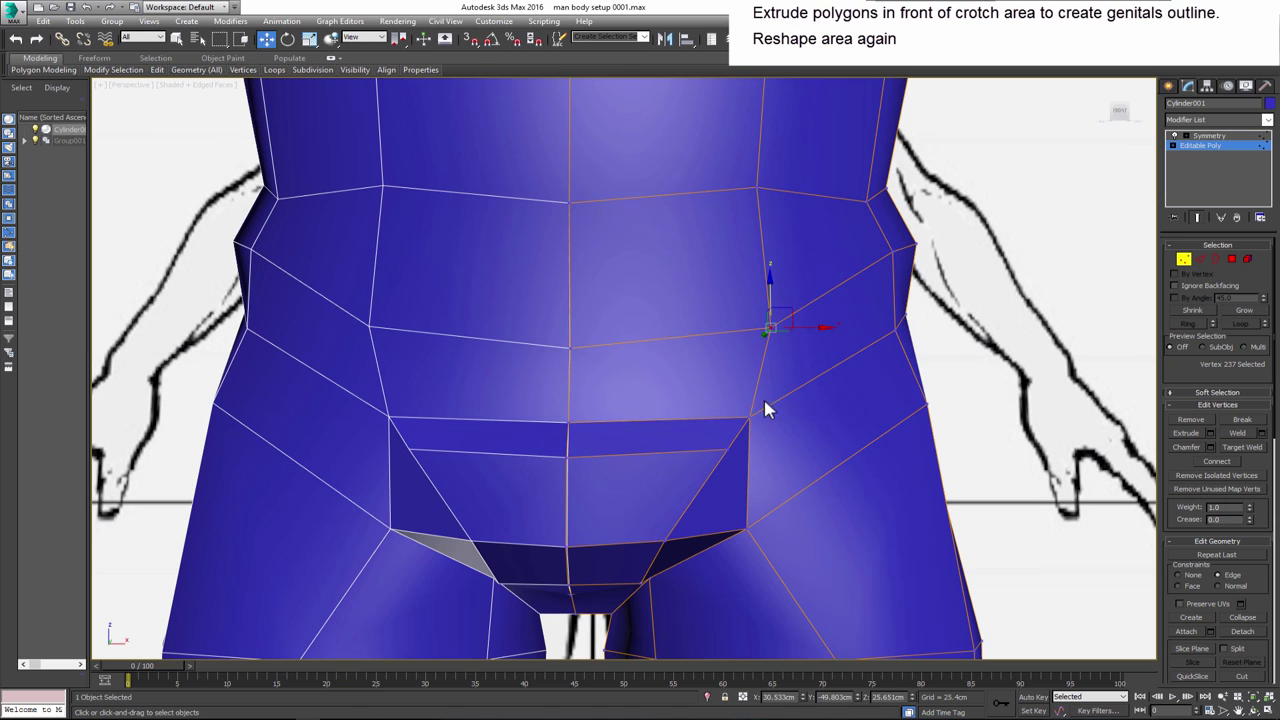
left_click(728, 450)
middle_click_drag(728, 450, 732, 392)
left_click_drag(790, 392, 731, 386)
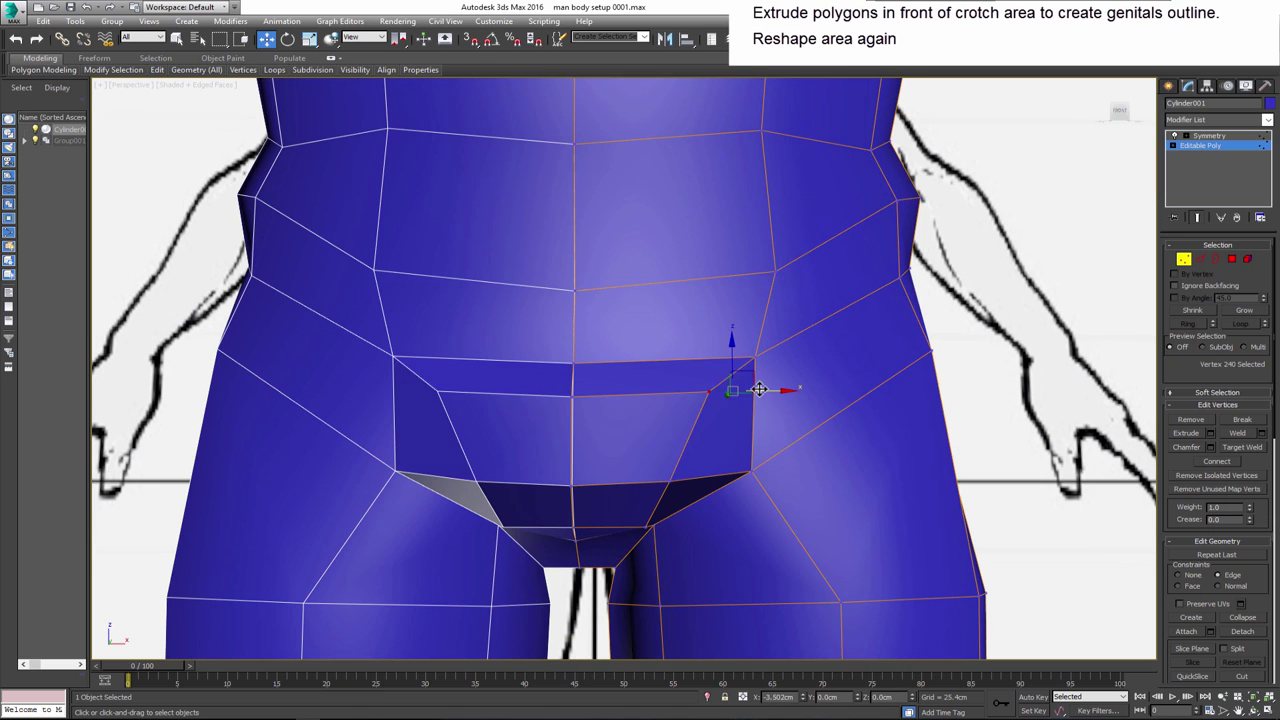
mouse_move(731, 394)
middle_mouse_down("alt")
mouse_move(575, 510)
mouse_move(629, 500)
middle_mouse_up("alt")
mouse_move(571, 471)
middle_mouse_down("alt")
mouse_move(567, 457)
mouse_move(686, 500)
mouse_move(614, 425)
mouse_move(926, 540)
middle_mouse_up("alt")
left_click(614, 425)
left_click(767, 466)
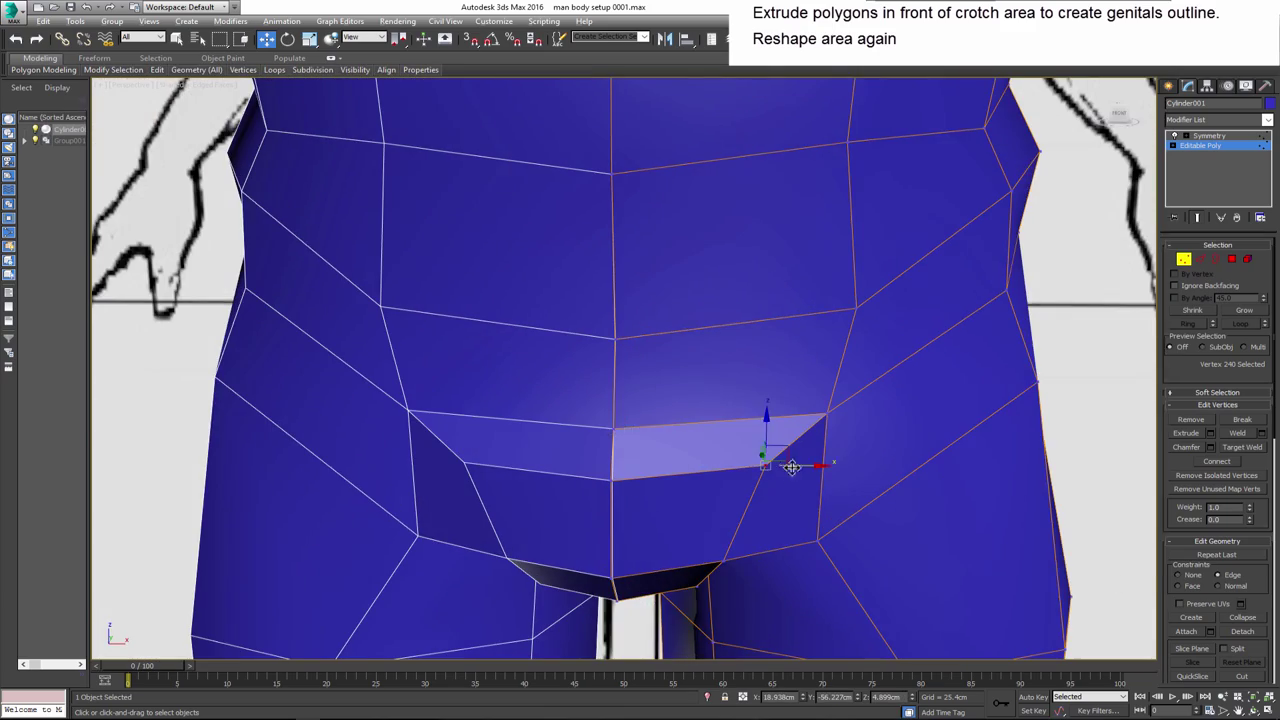
middle_click_drag(767, 466, 743, 527, "alt")
- Pull the crotch and centre-line vertices downward to smooth the groin from below
left_click_drag(743, 527, 748, 544)
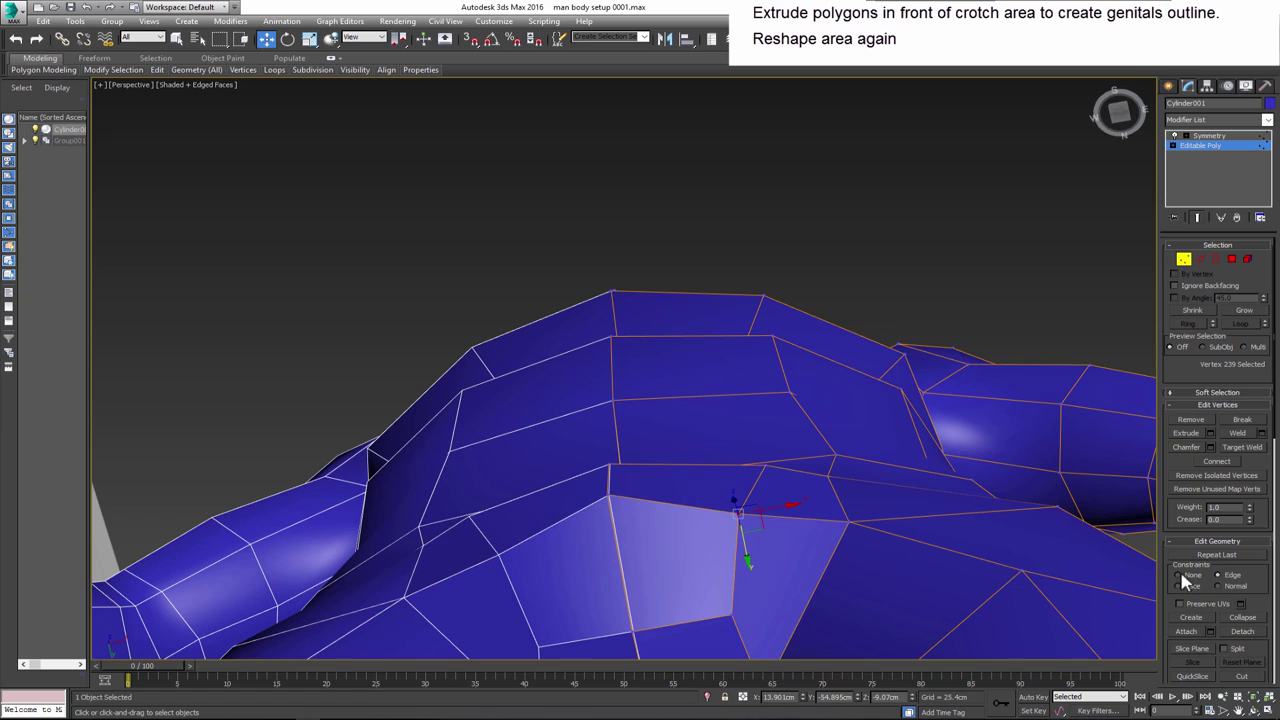
scroll(858, 532, "down", 5)
mouse_move(858, 532)
middle_mouse_down("alt")
mouse_move(943, 580)
mouse_move(849, 580)
mouse_move(900, 560)
middle_mouse_up("alt")
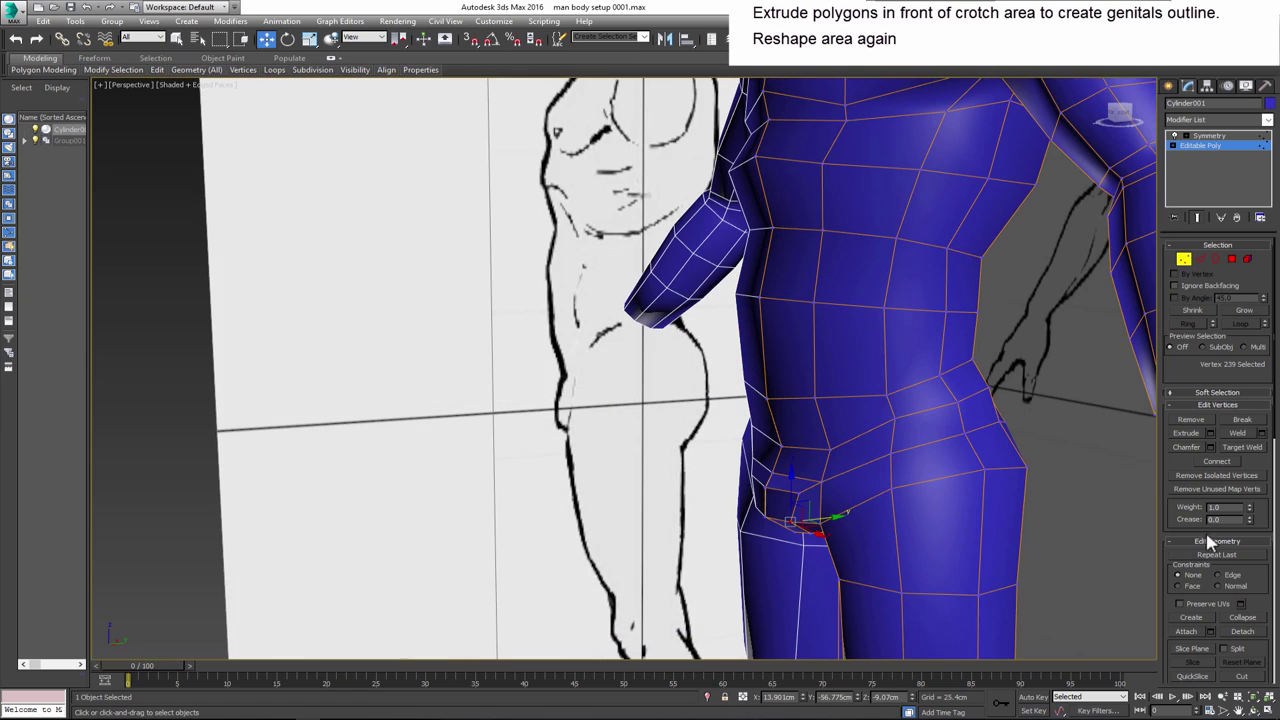
left_click(885, 455)
mouse_move(890, 480)
middle_mouse_down("alt")
mouse_move(918, 470)
mouse_move(880, 457)
mouse_move(877, 471)
mouse_move(886, 443)
mouse_move(893, 486)
mouse_move(957, 480)
mouse_move(858, 500)
mouse_move(960, 446)
mouse_move(824, 507)
middle_mouse_up("alt")
left_click(891, 491)
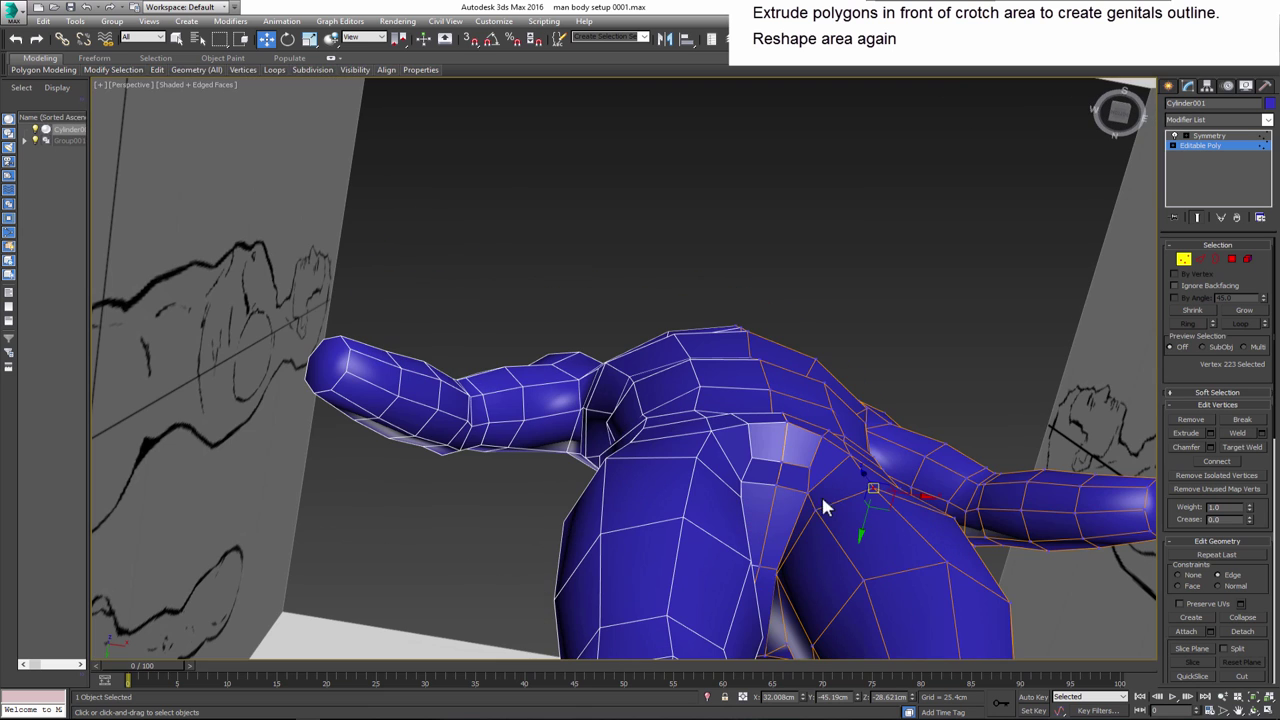
left_click(772, 499)
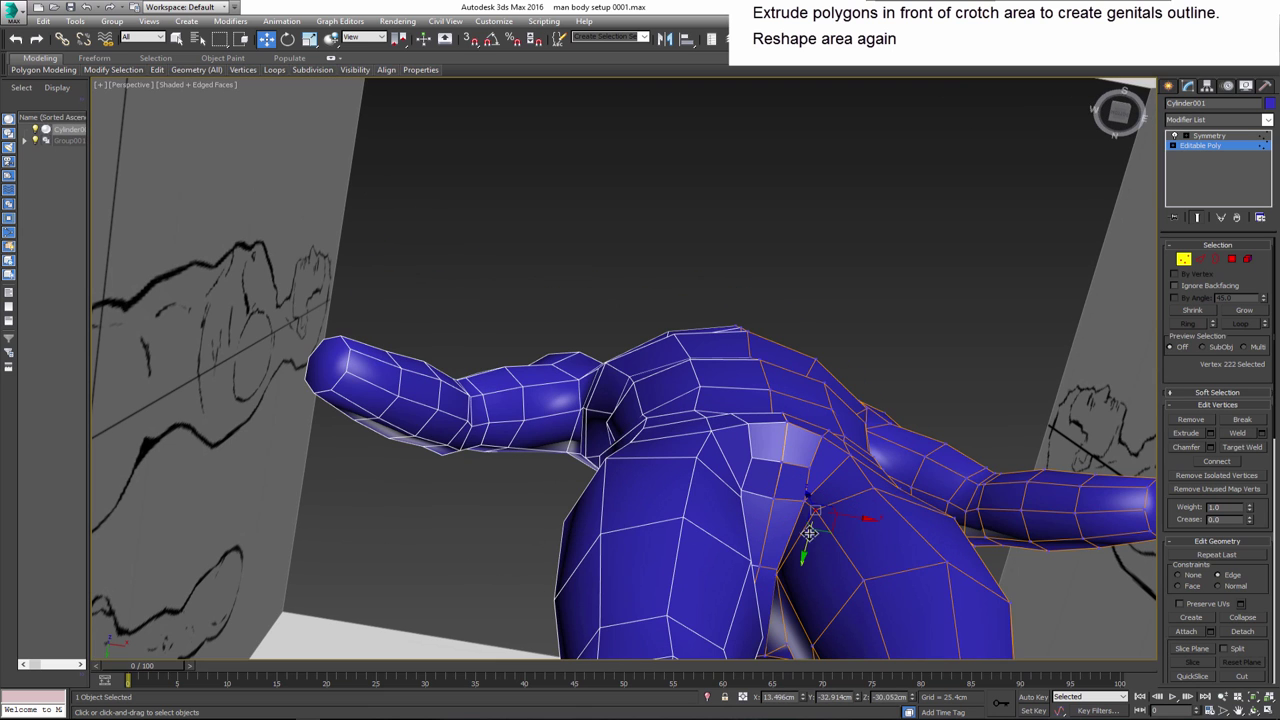
left_click_drag(810, 533, 808, 547)
mouse_move(880, 517)
middle_mouse_down("alt")
mouse_move(868, 480)
mouse_move(877, 557)
mouse_move(773, 376)
middle_mouse_up("alt")
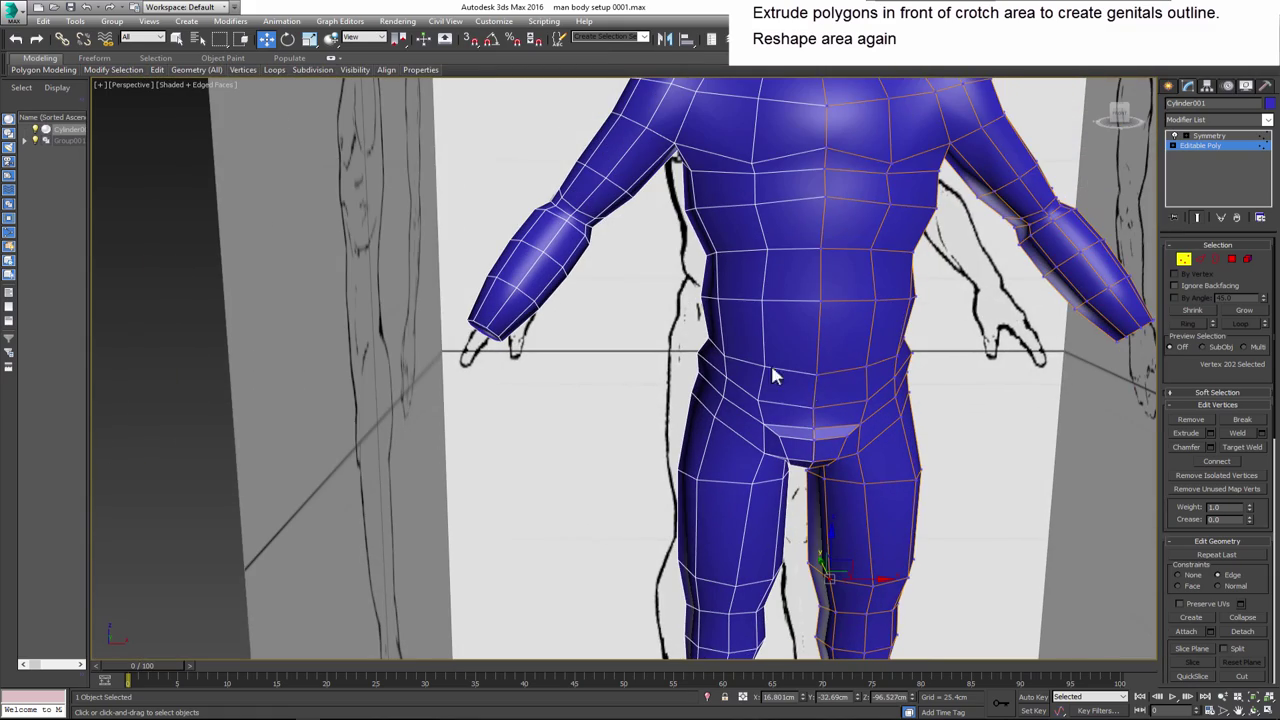
scroll(869, 348, "down", 5)
- Select all polygons, orbit to the back, and raise a side-hip vertex to start the buttock
key("4")
key("ctrl+a")
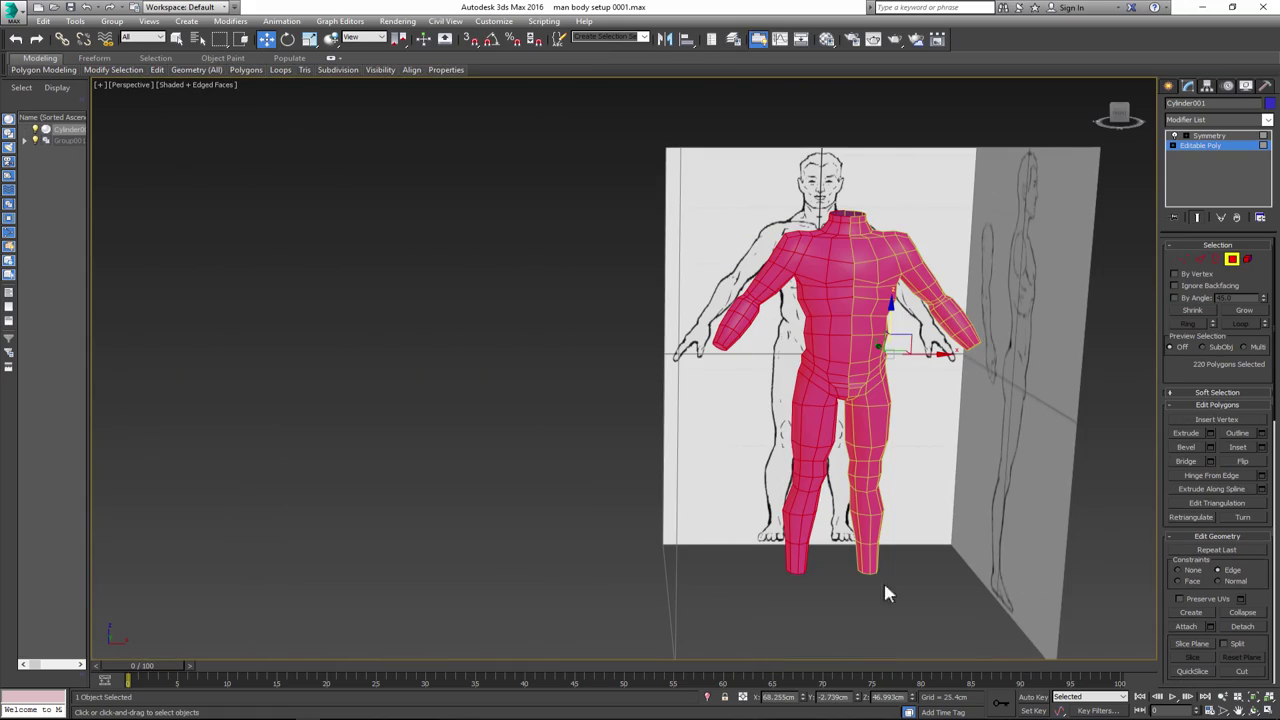
scroll(1210, 560, "down", 5)
mouse_move(995, 498)
middle_mouse_down("alt")
mouse_move(866, 434)
mouse_move(720, 434)
middle_mouse_up("alt")
scroll(823, 420, "up", 5)
scroll(823, 420, "up", 3)
scroll(846, 417, "up", 2)
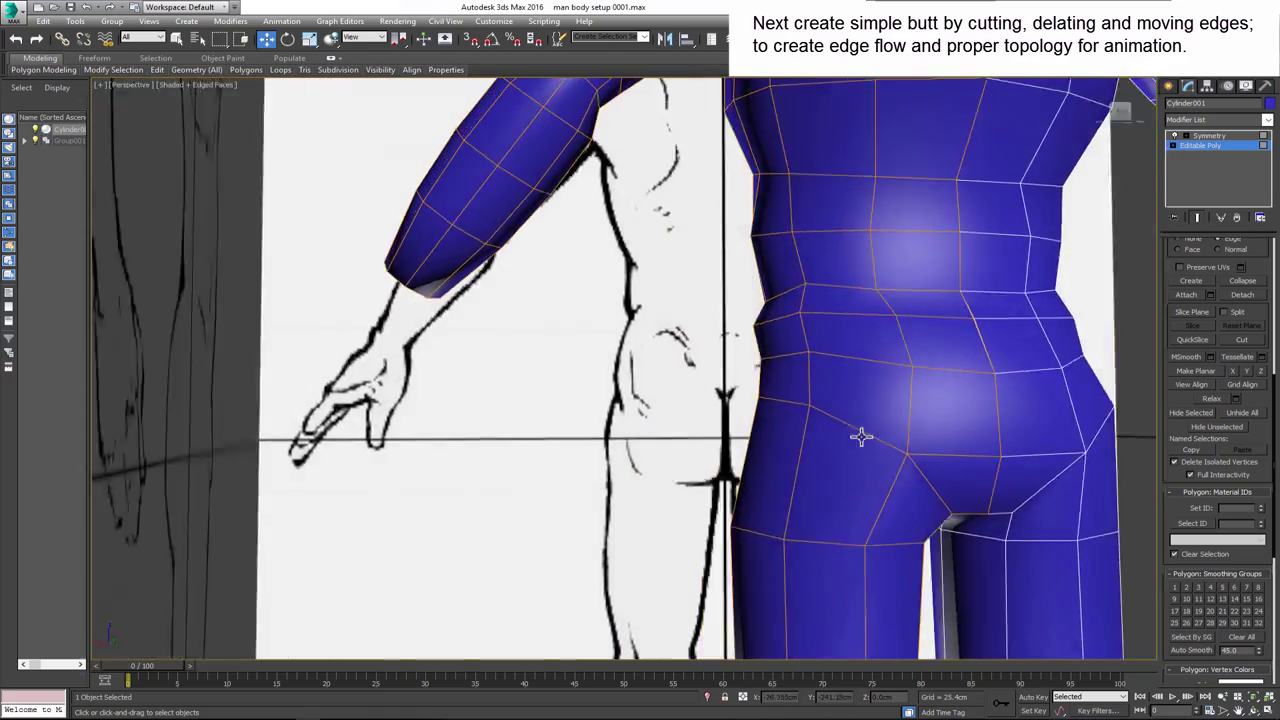
left_click_drag(1207, 249, 1178, 447)
key("1")
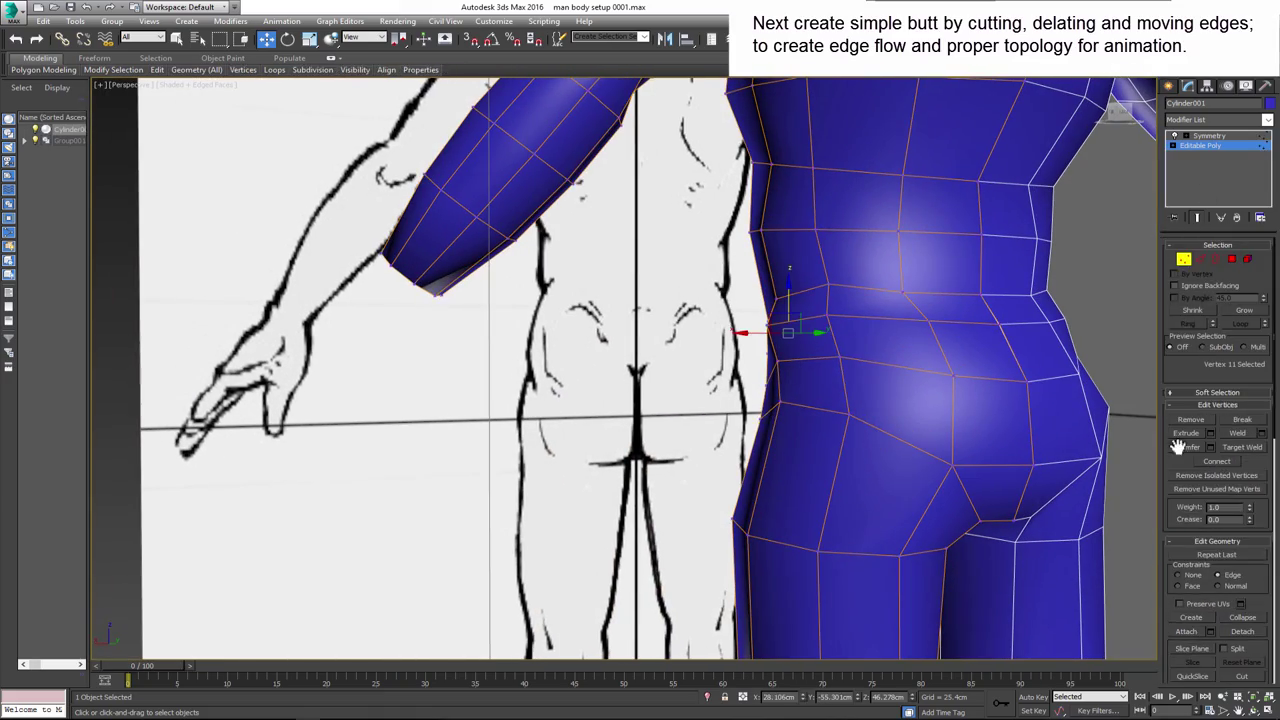
left_click(851, 418)
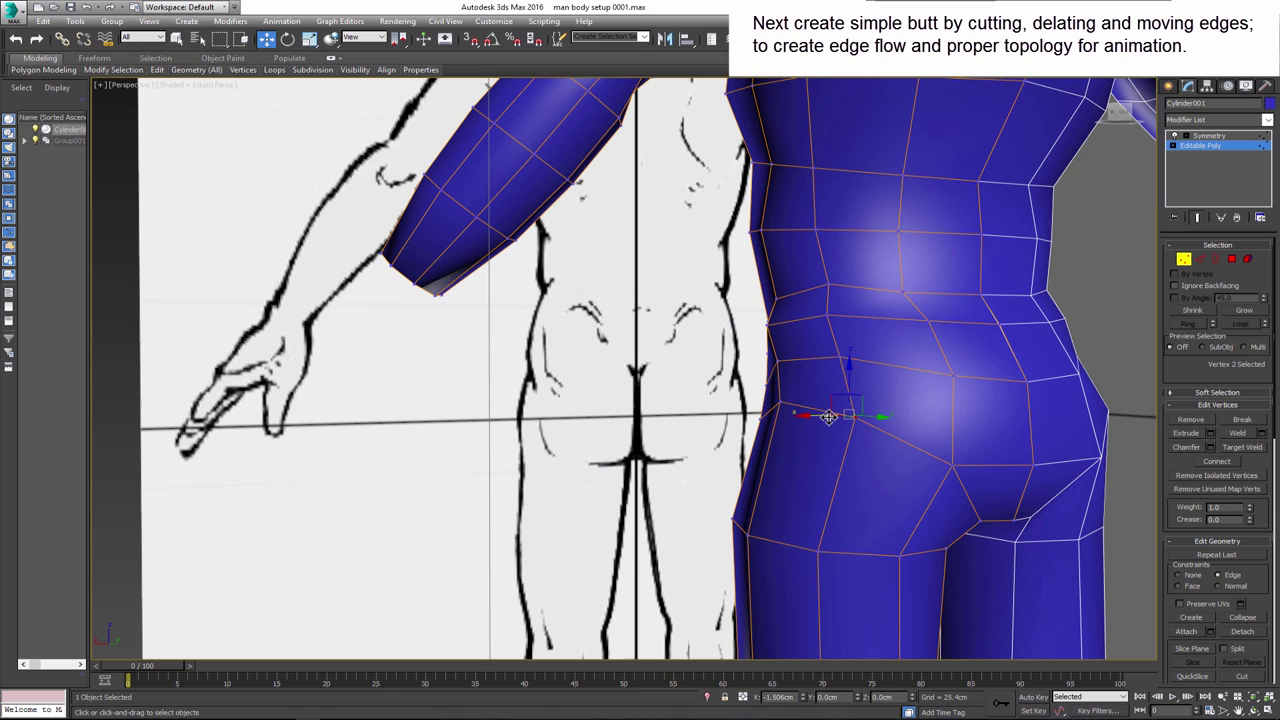
left_click_drag(857, 410, 857, 352)
- Select further vertices higher on the hip and check them from the rear
left_click(828, 316)
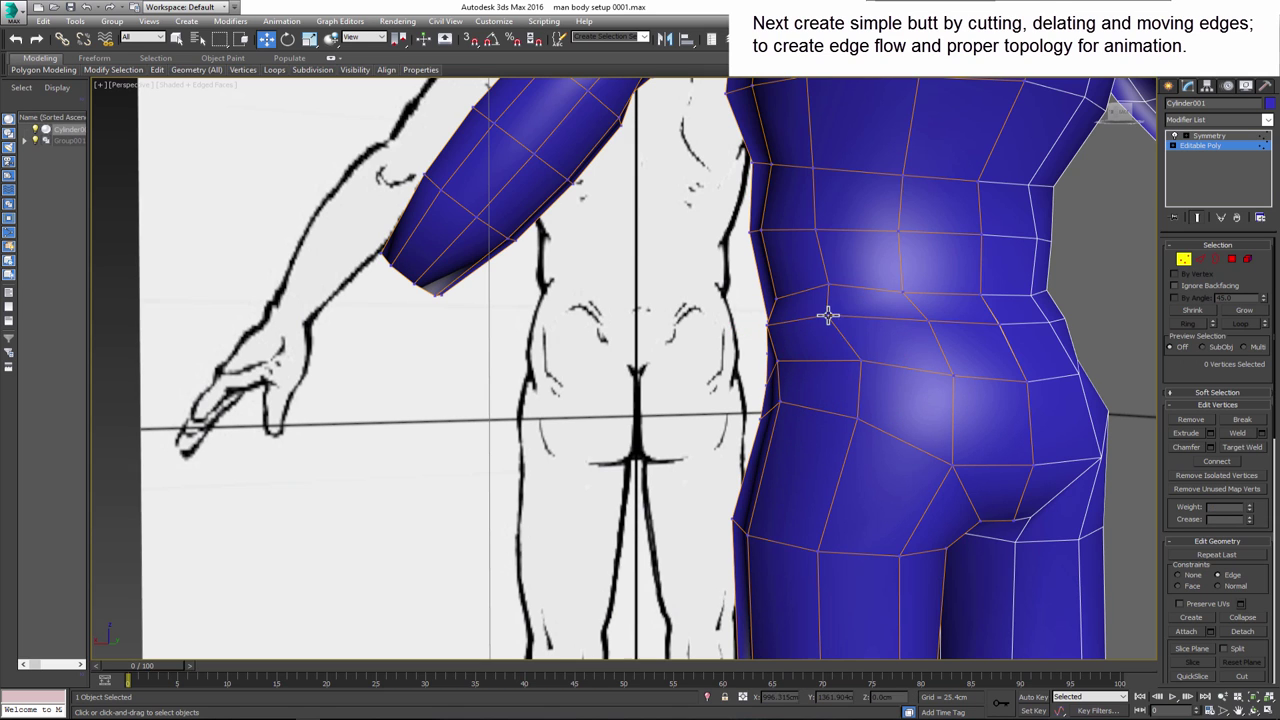
mouse_move(838, 314)
middle_mouse_down("alt")
mouse_move(871, 343)
mouse_move(916, 316)
mouse_move(867, 405)
middle_mouse_up("alt")
left_click(851, 323)
left_click(866, 402)
mouse_move(902, 462)
middle_mouse_down("alt")
mouse_move(983, 423)
mouse_move(1012, 440)
mouse_move(926, 424)
middle_mouse_up("alt")
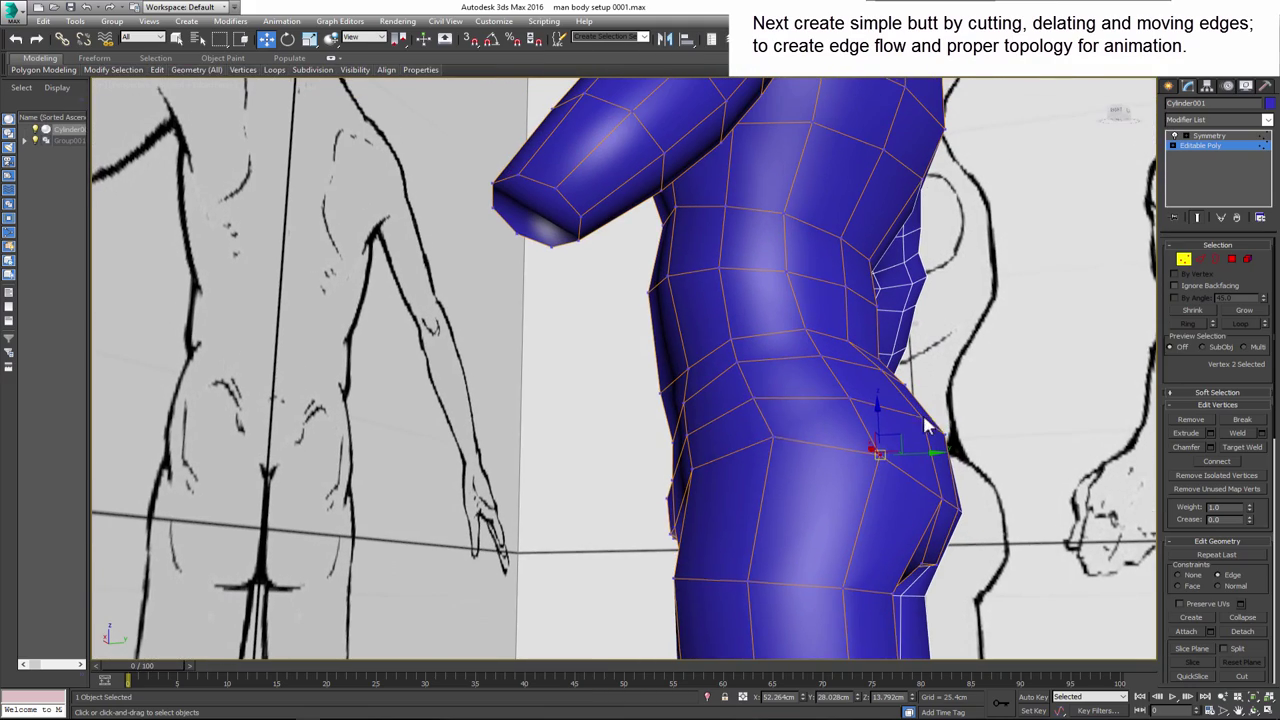
left_click(738, 363)
left_click(734, 339)
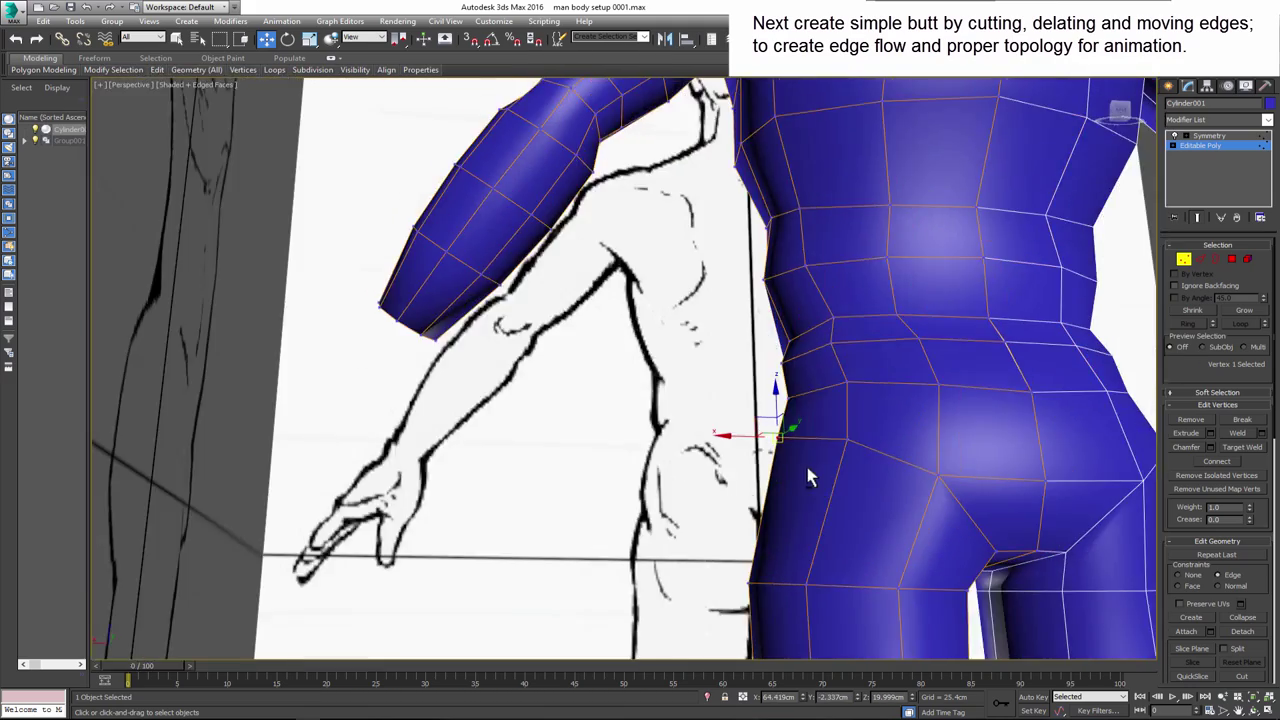
middle_click_drag(809, 474, 865, 367, "alt")
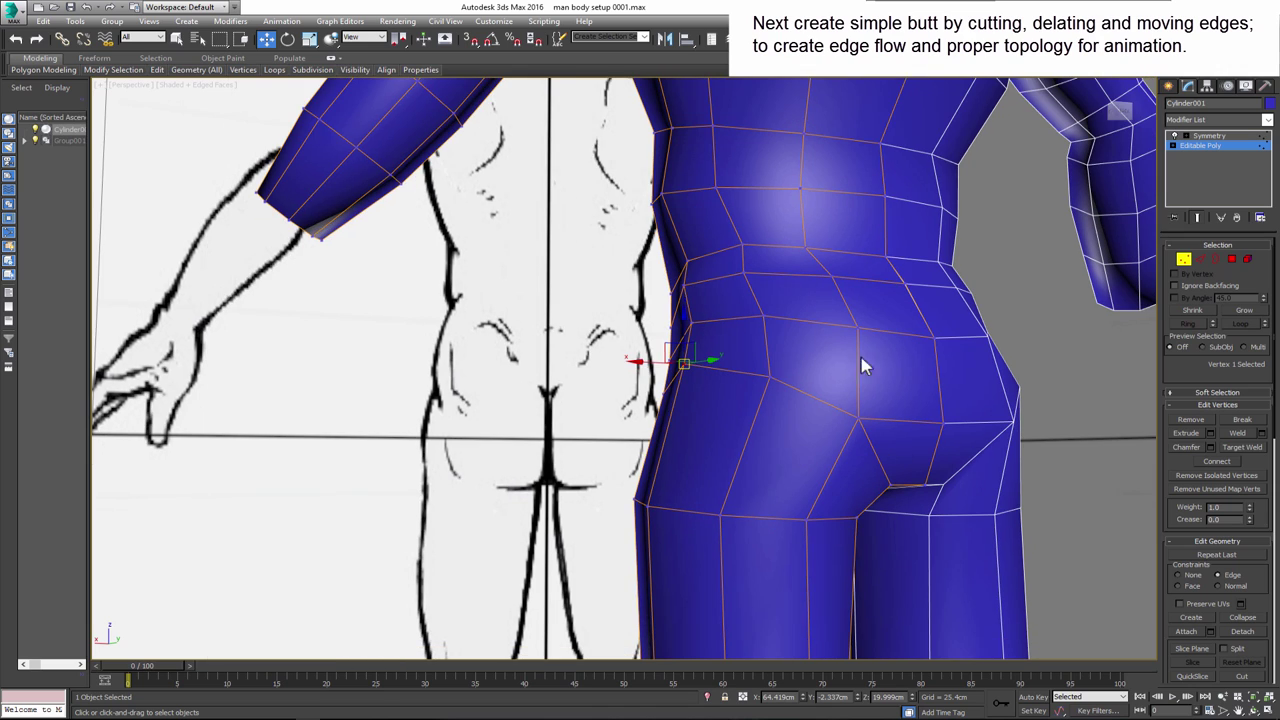
- Cut two new edges from the hip and buttock vertices down to the lower buttock edge
left_click(1243, 676)
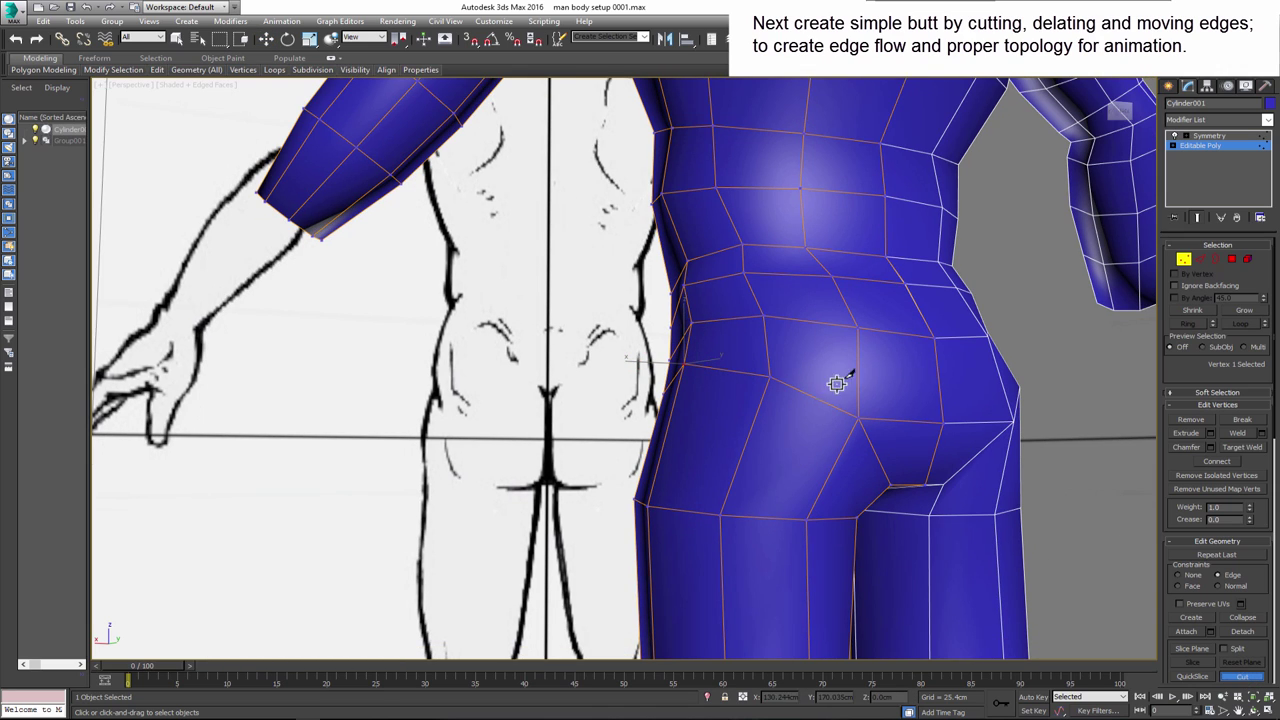
left_click(683, 364)
left_click(740, 453)
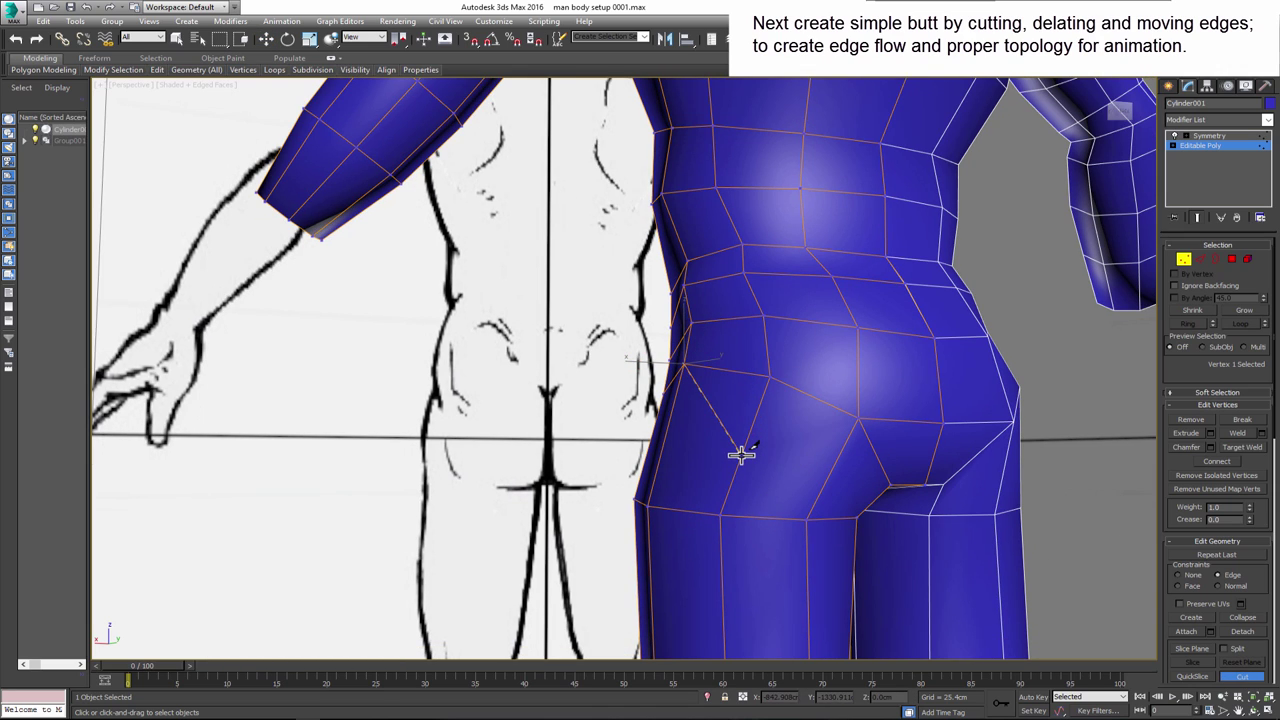
mouse_move(826, 479)
middle_mouse_down("alt")
mouse_move(797, 477)
mouse_move(889, 480)
mouse_move(900, 471)
mouse_move(886, 457)
mouse_move(882, 468)
mouse_move(914, 428)
mouse_move(908, 452)
middle_mouse_up("alt")
left_click(1200, 259)
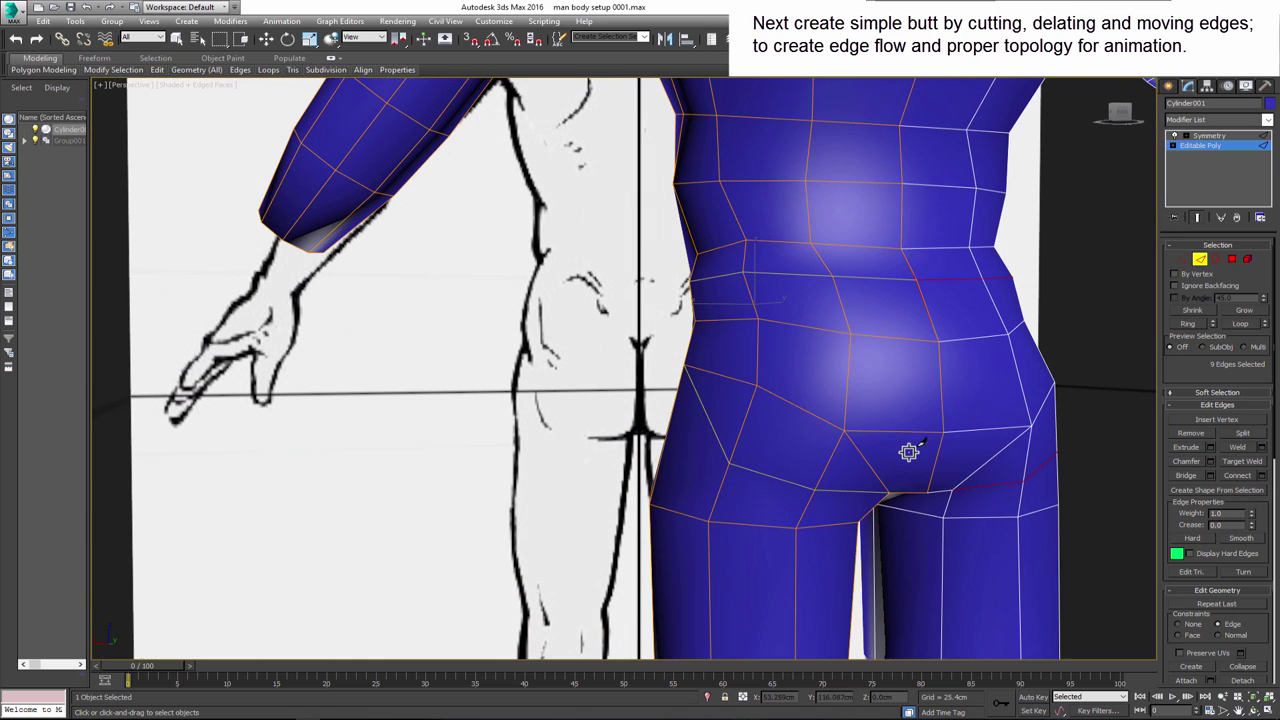
left_click(1183, 259)
key("alt+c")
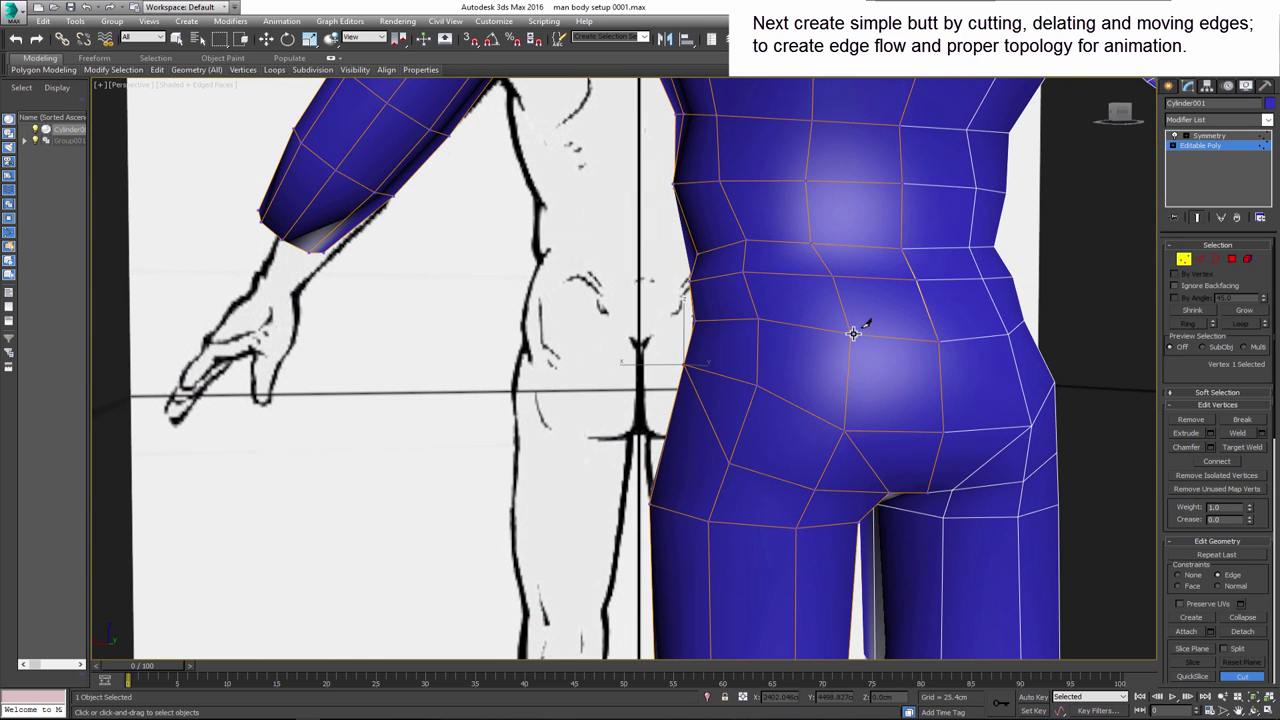
left_click(849, 333)
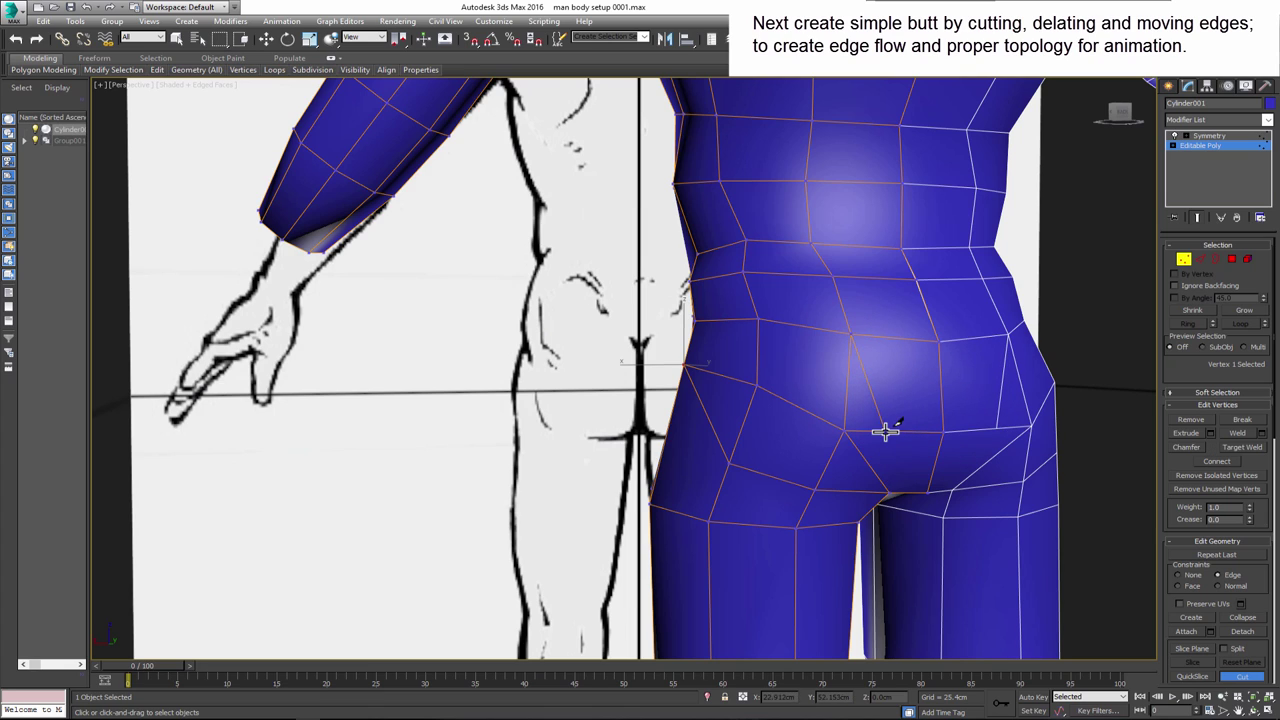
left_click(888, 488)
mouse_move(888, 488)
middle_mouse_down("alt")
mouse_move(866, 457)
mouse_move(884, 433)
mouse_move(883, 451)
mouse_move(851, 459)
middle_mouse_up("alt")
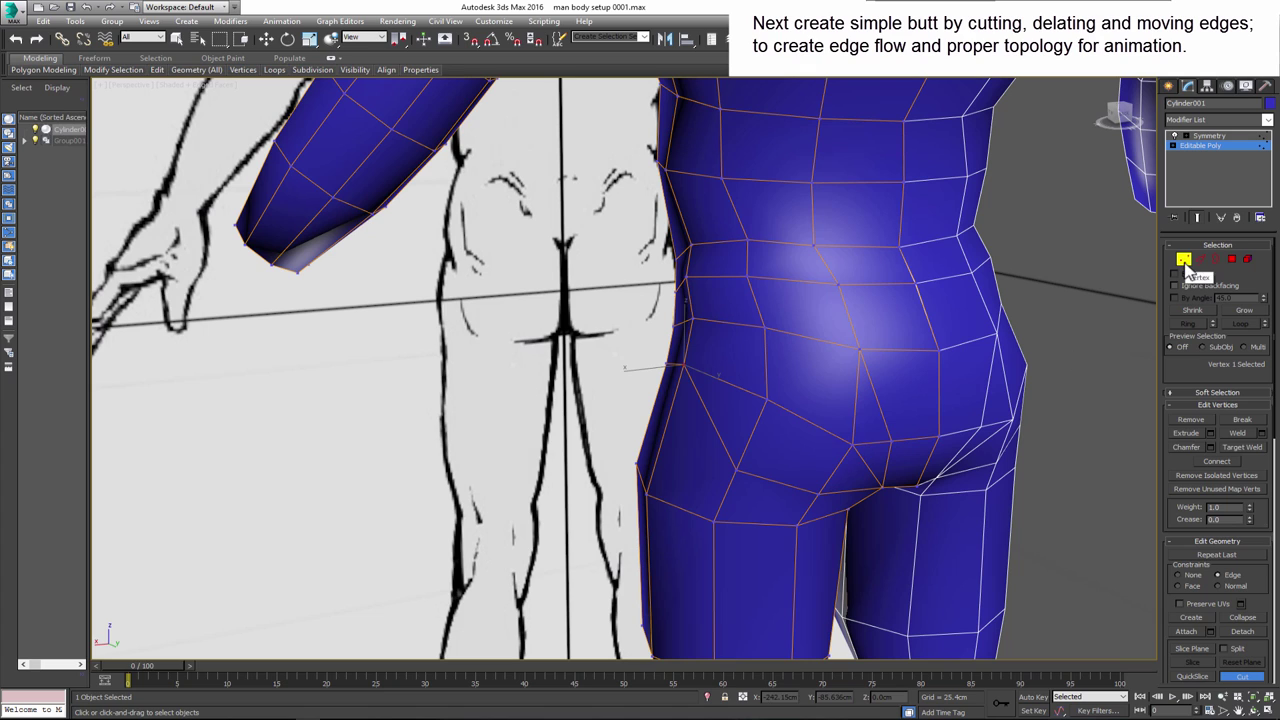
- Remove the two edges at the lower buttock crease
left_click(1197, 260)
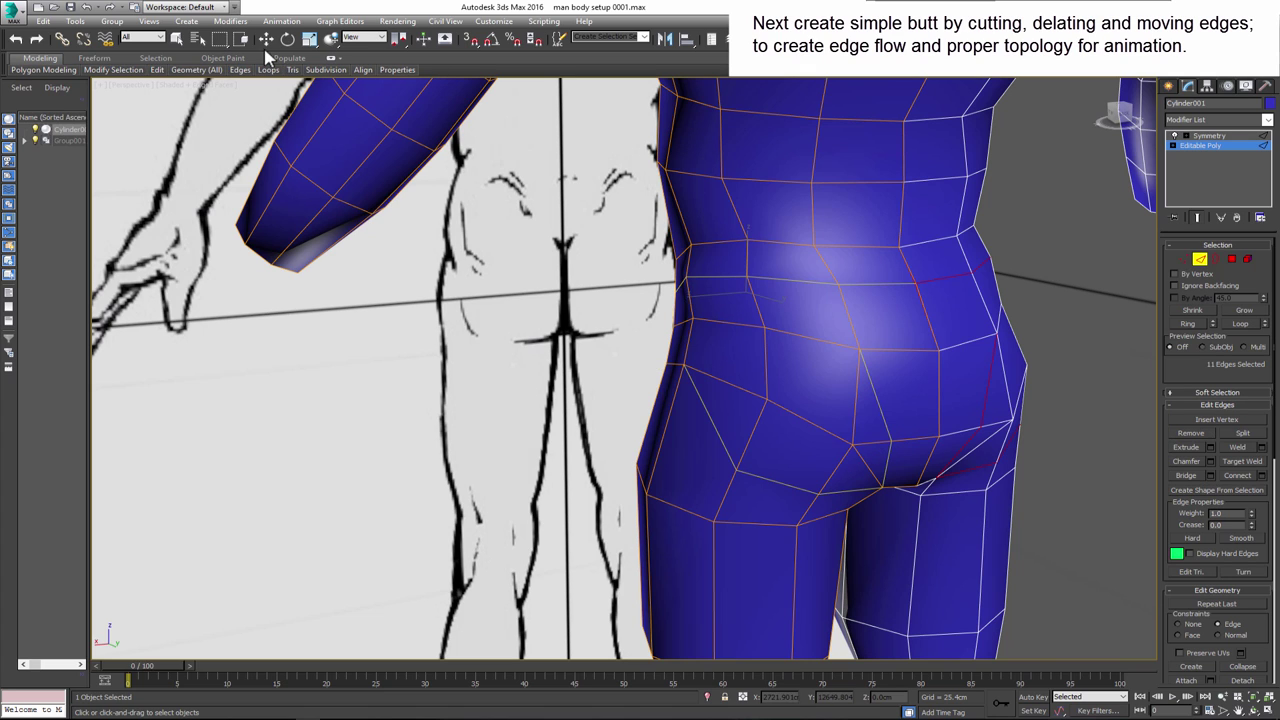
left_click(866, 467)
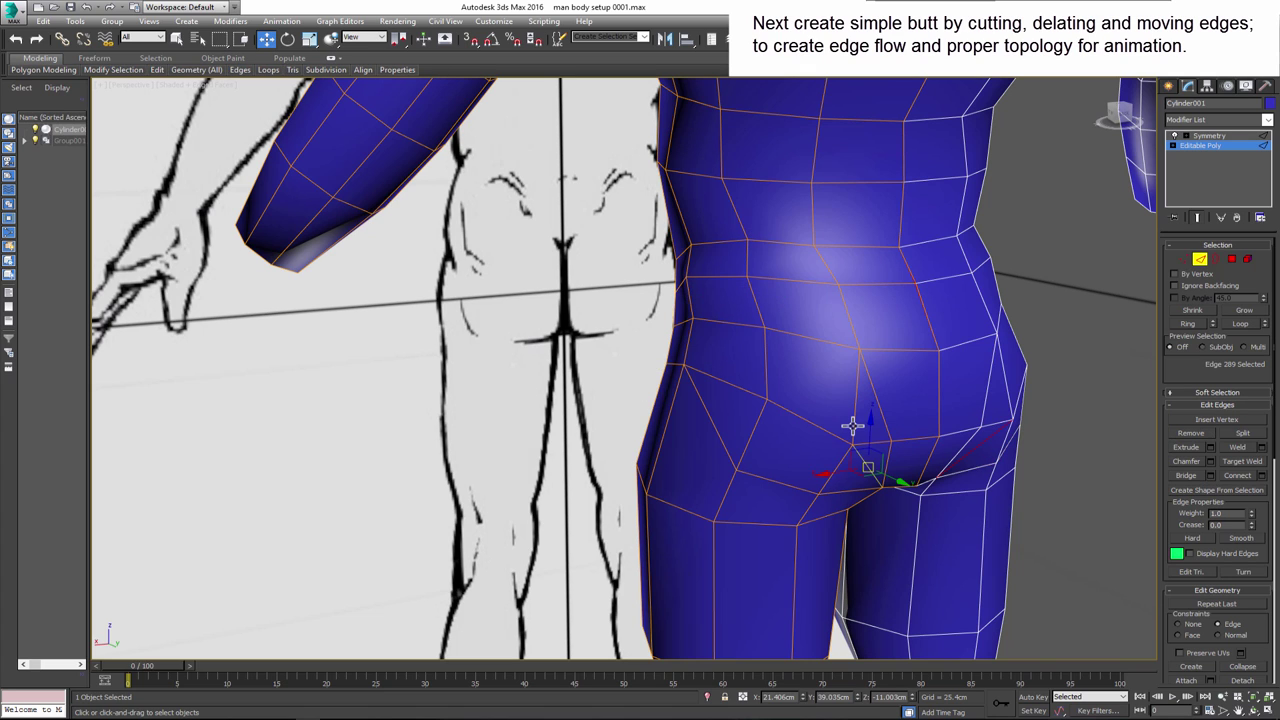
left_click(852, 426, "ctrl")
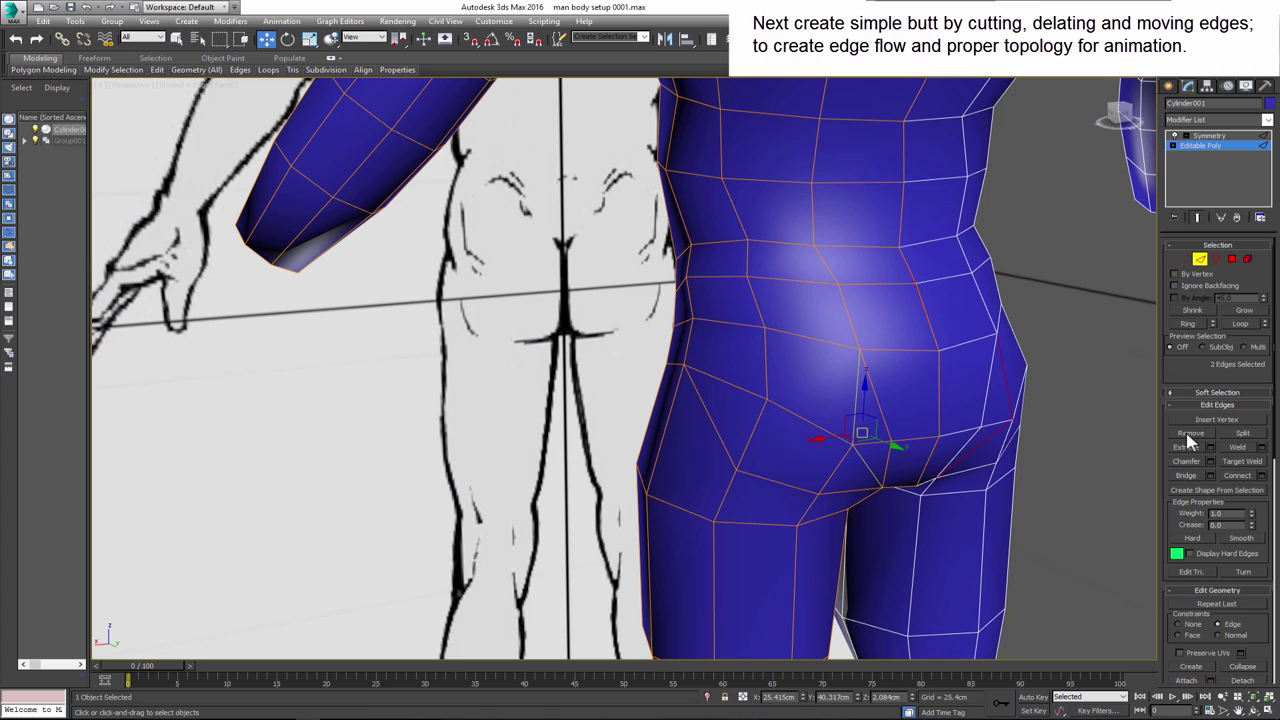
left_click(1189, 435)
- Start a new cut across the buttock from the central vertex
left_click(1183, 259)
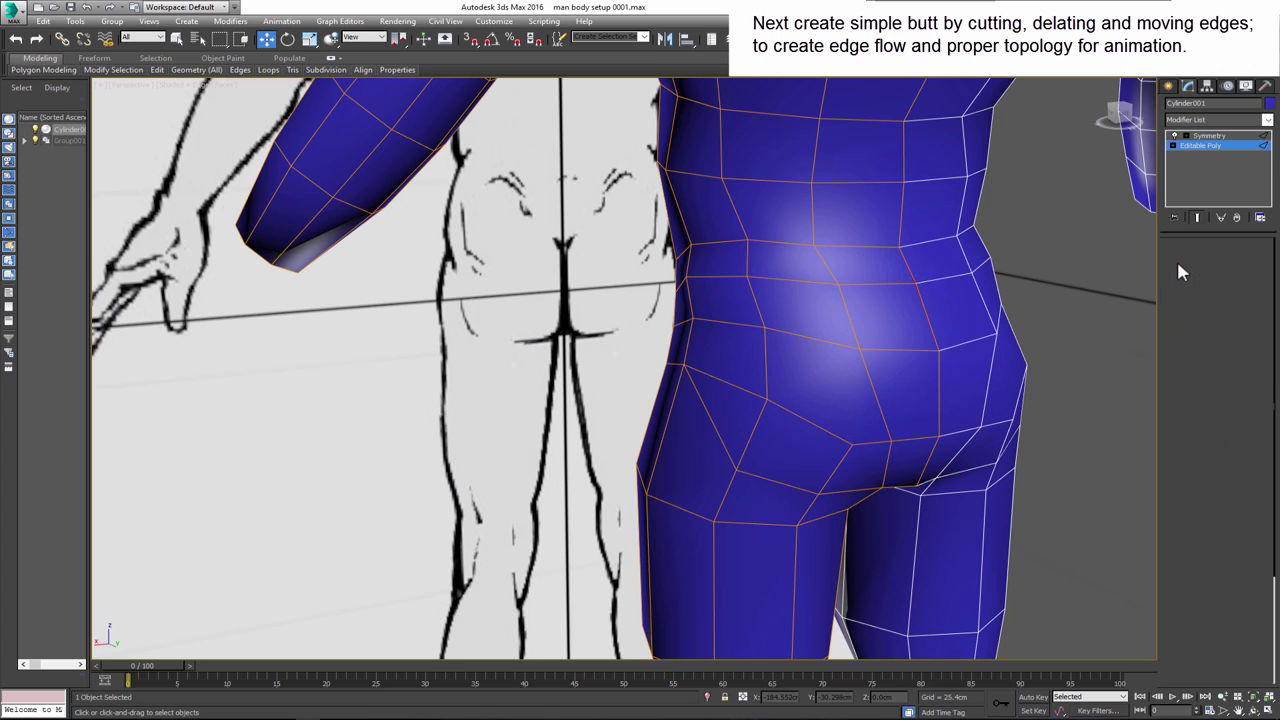
left_click(1242, 677)
left_click(683, 365)
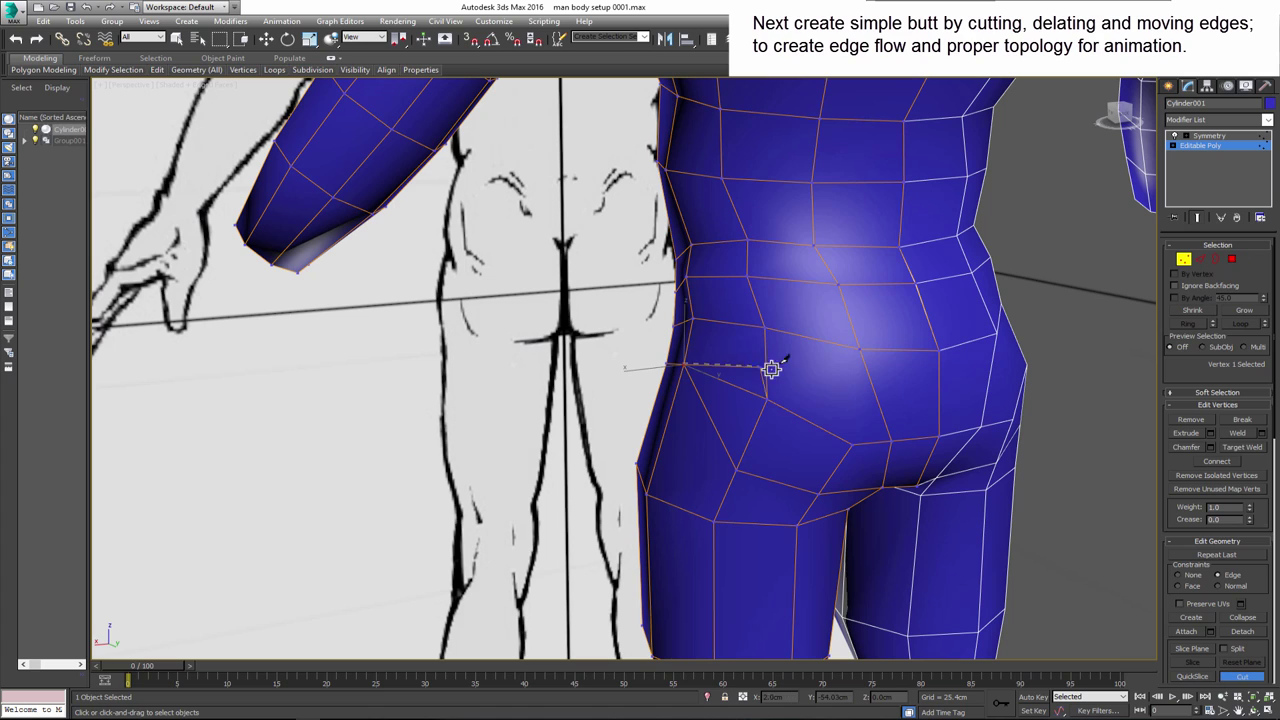
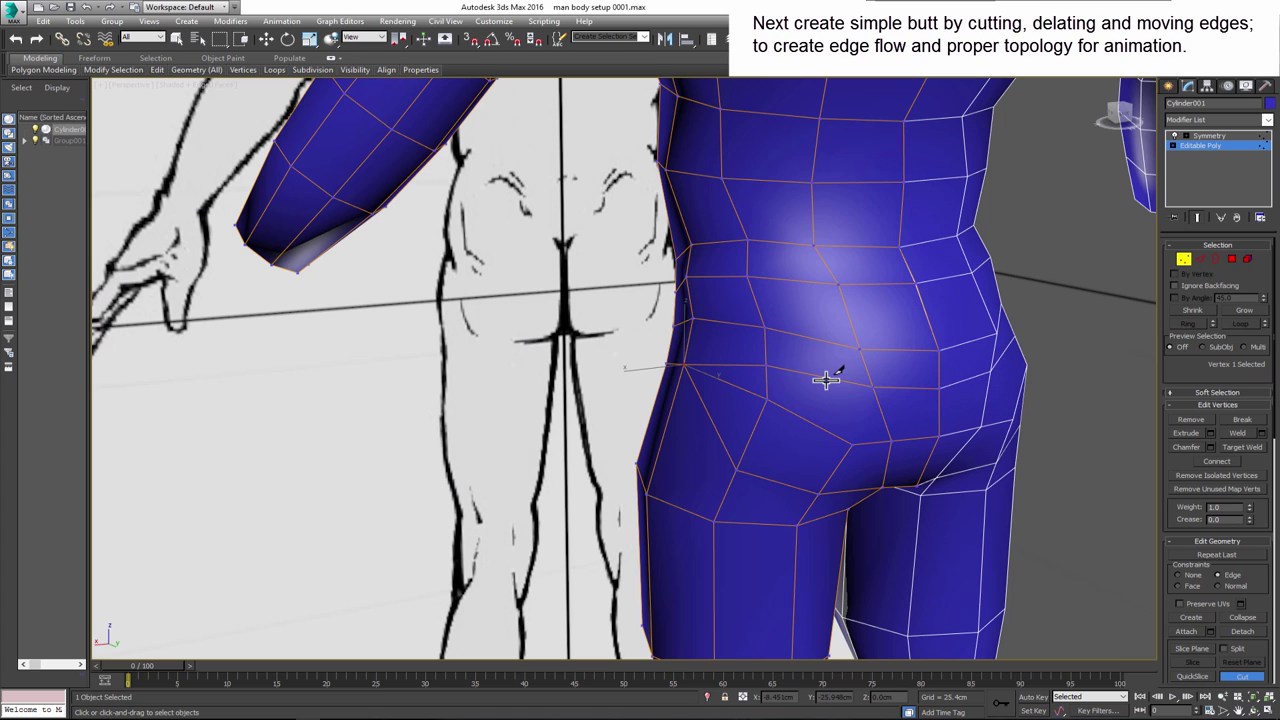
- Remove the stray edge on the buttock and return to vertex editing
middle_click_drag(820, 383, 850, 378, "alt")
key("w")
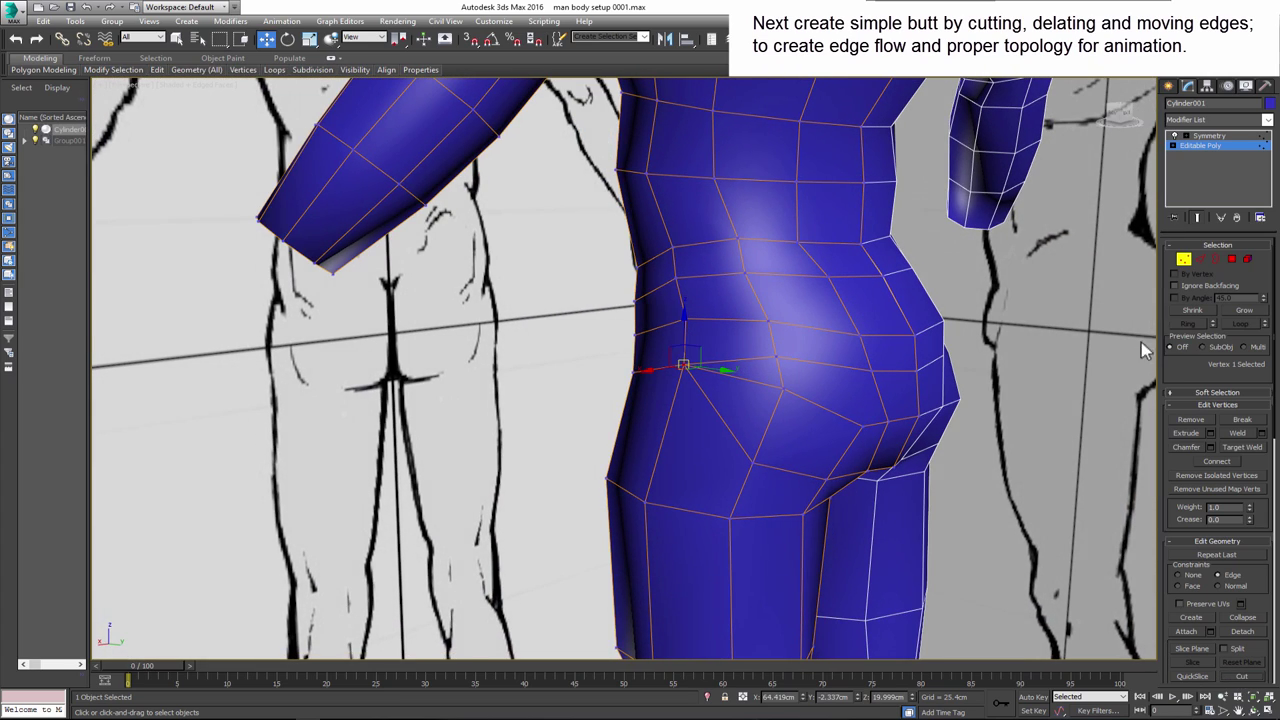
left_click(1200, 259)
left_click(765, 385)
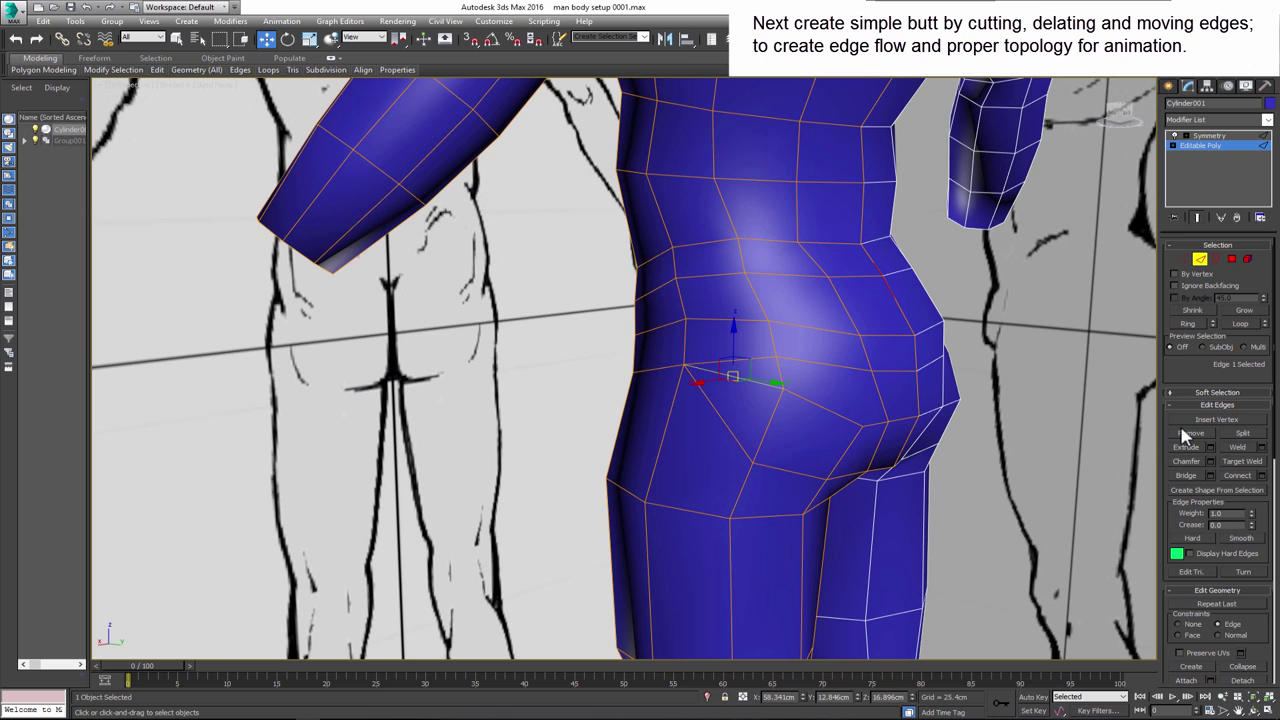
left_click(1185, 435)
left_click(1183, 259)
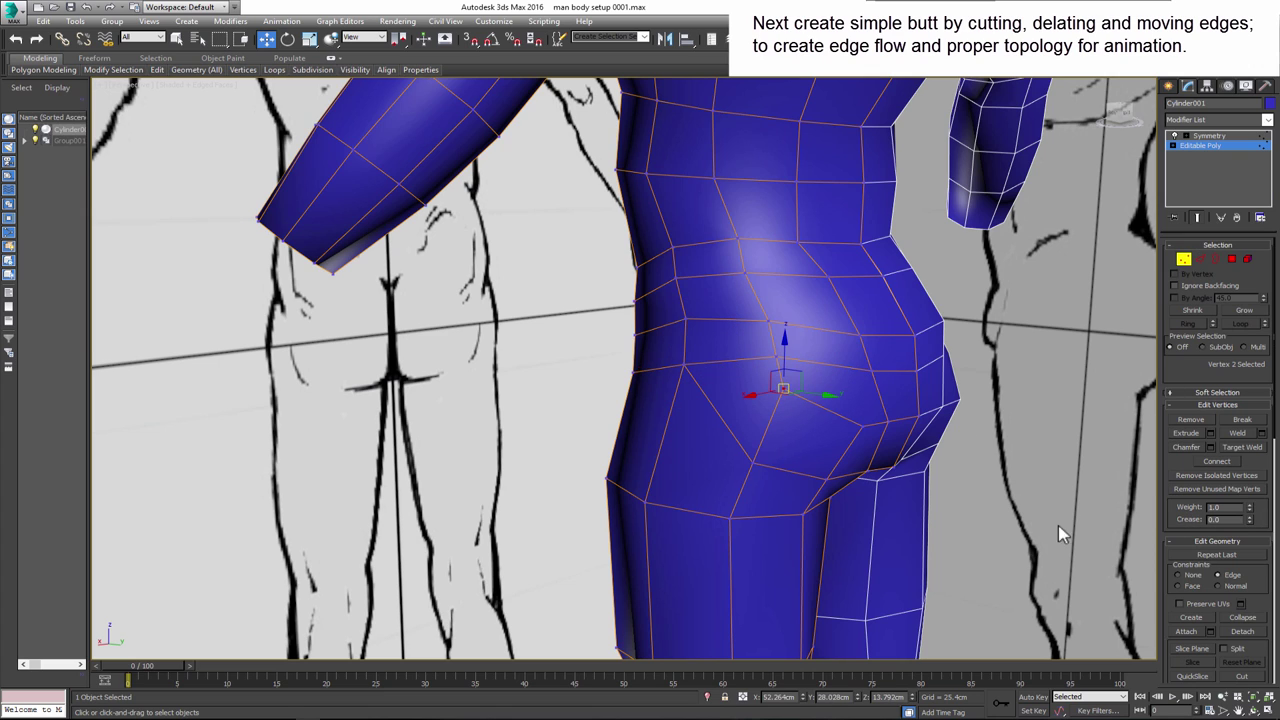
- Weld the two buttock vertices together by raising the weld distance
mouse_move(778, 416)
middle_mouse_down("alt")
mouse_move(811, 383)
mouse_move(871, 429)
mouse_move(866, 474)
mouse_move(887, 459)
middle_mouse_up("alt")
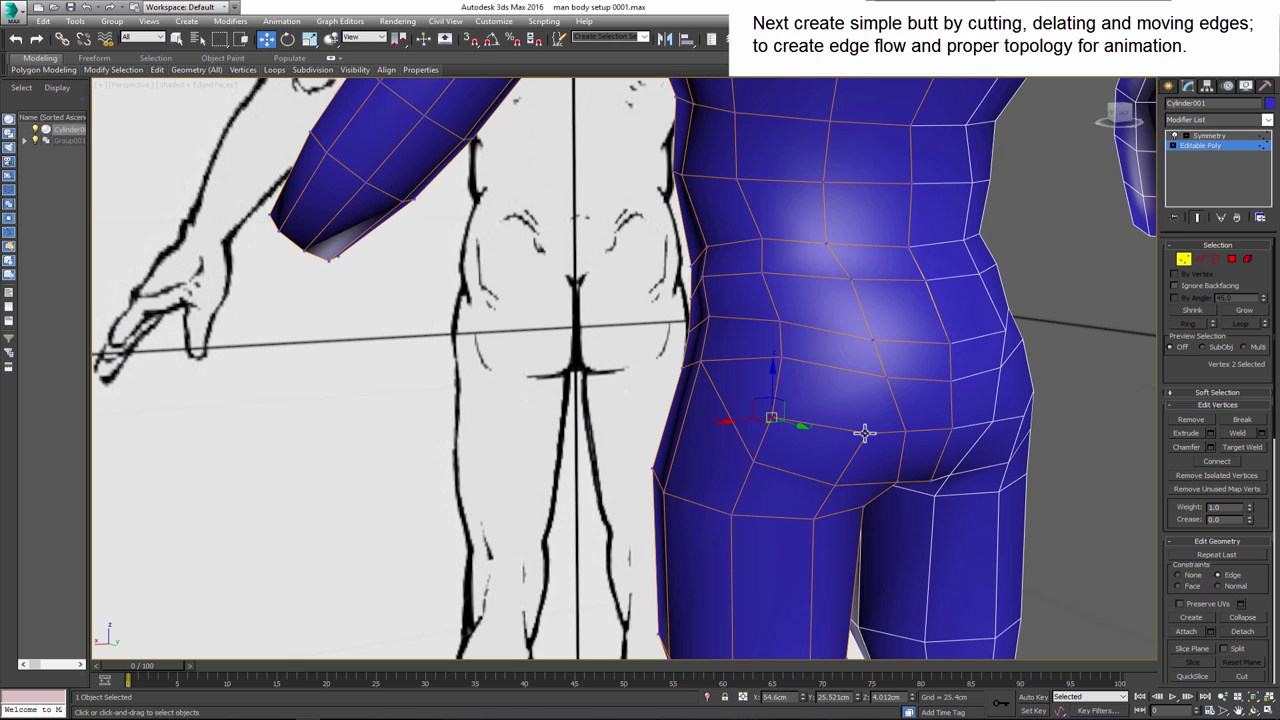
left_click(1263, 435)
left_click_drag(641, 376, 632, 343)
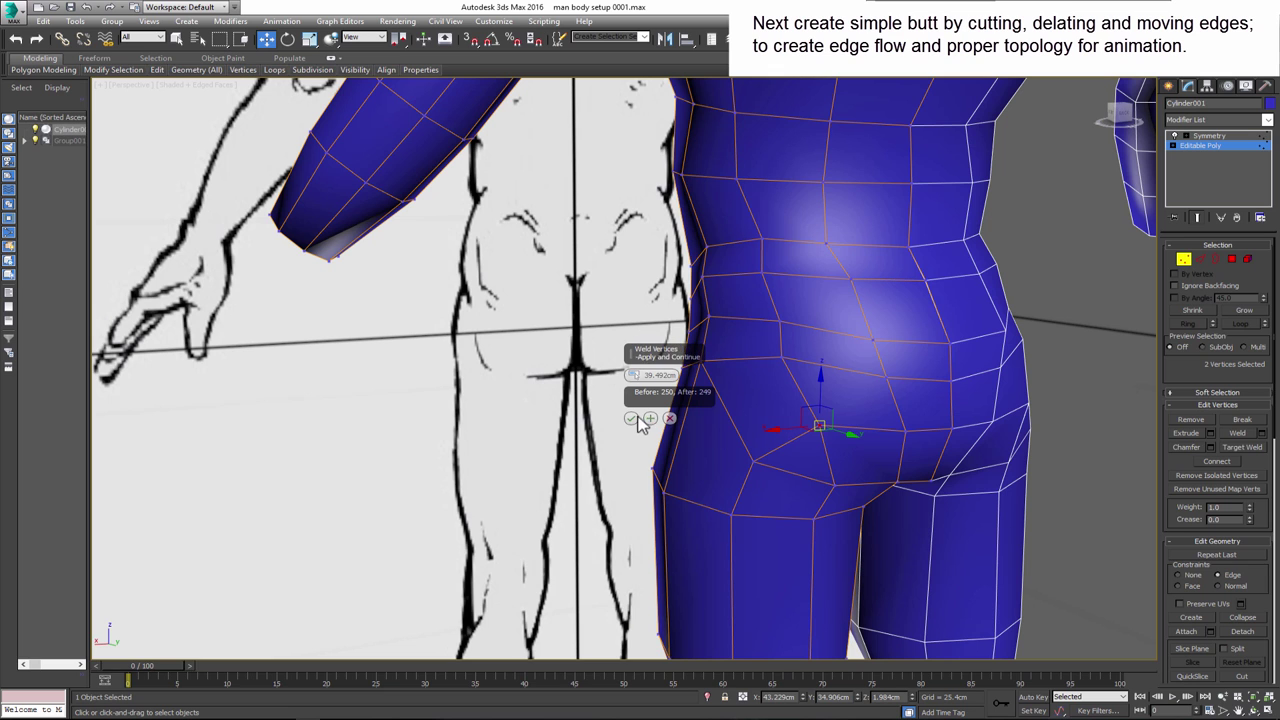
left_click(631, 418)
mouse_move(640, 423)
middle_mouse_down("alt")
mouse_move(765, 451)
mouse_move(748, 448)
mouse_move(760, 440)
middle_mouse_up("alt")
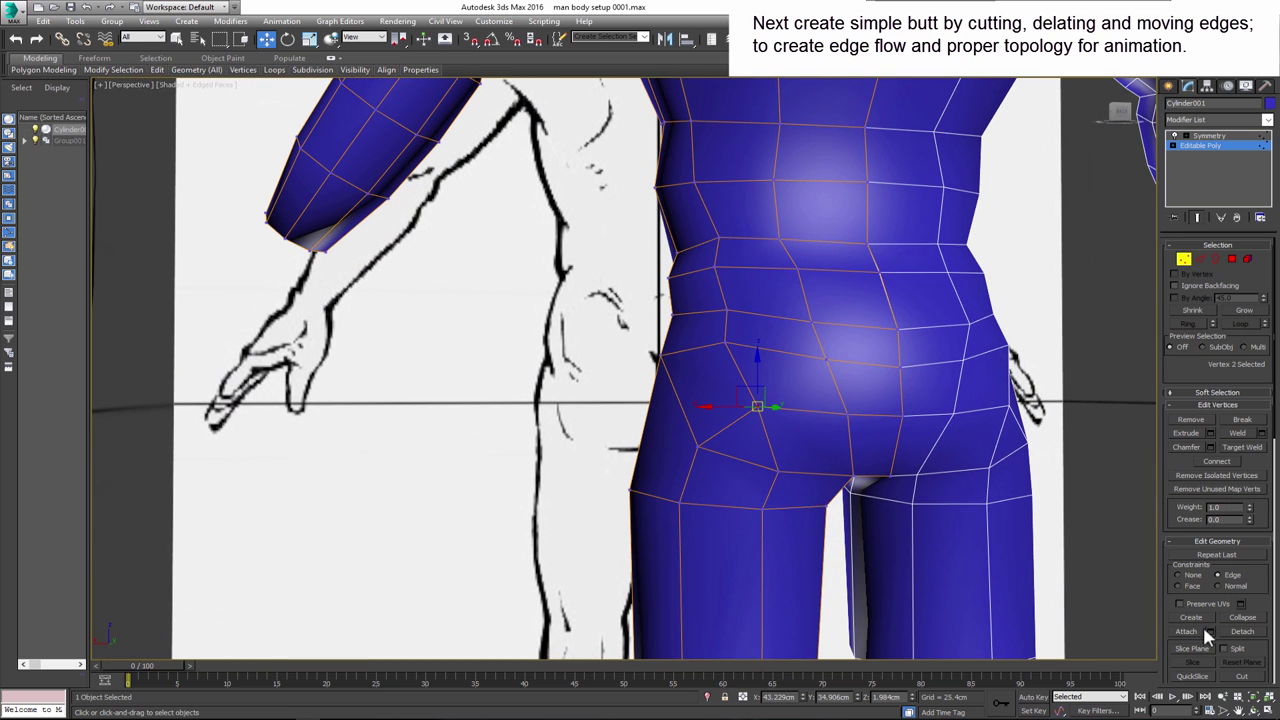
- Cut a new edge across the butt and select the vertices around it
left_click(1242, 676)
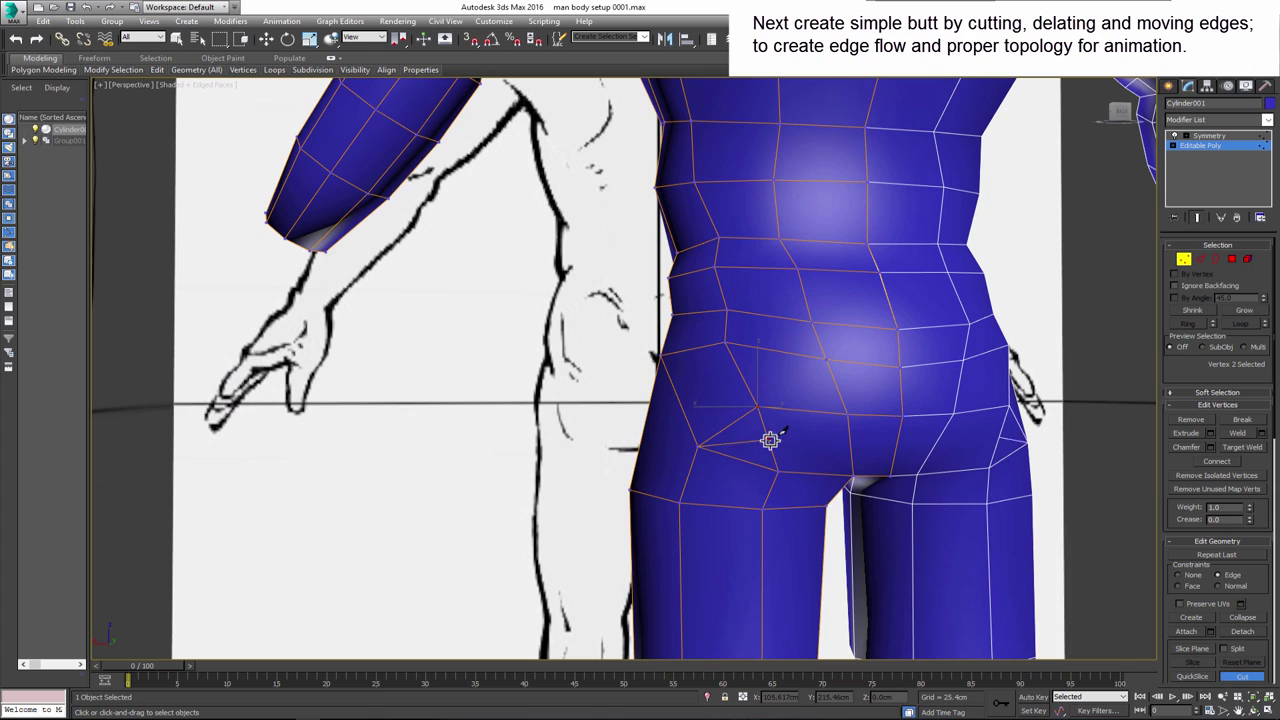
left_click(769, 439)
key("w")
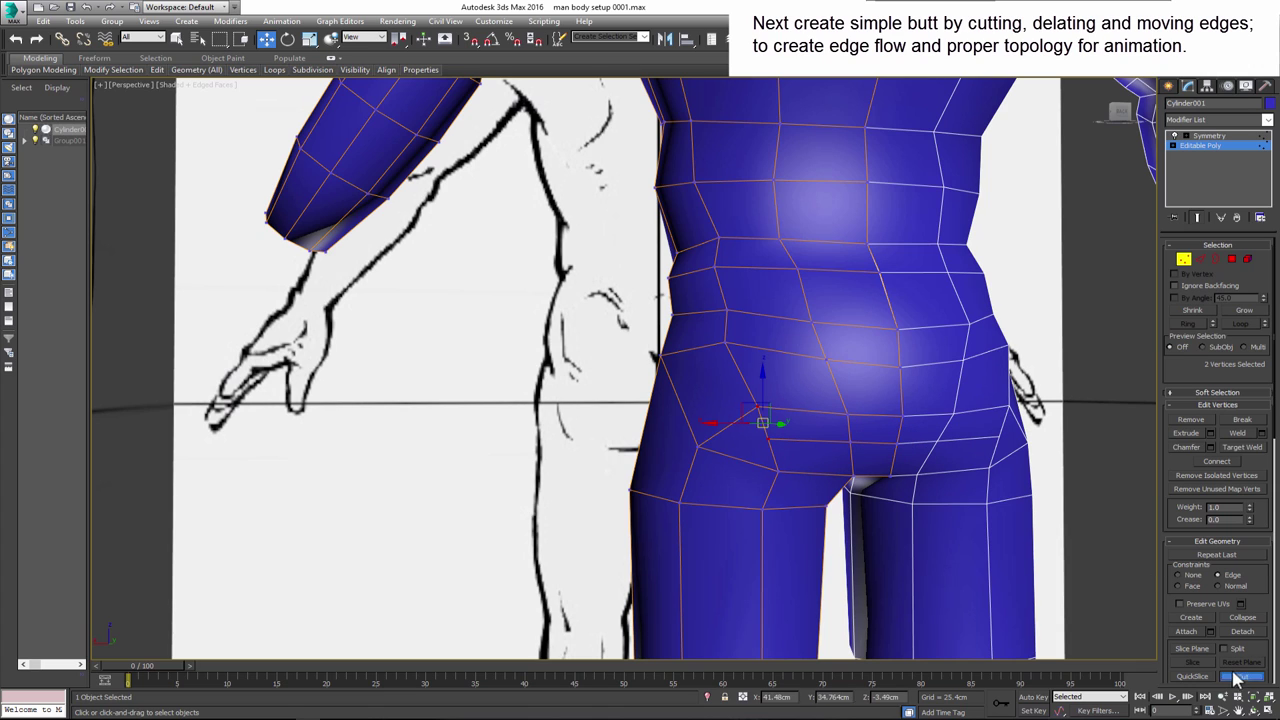
left_click(767, 440)
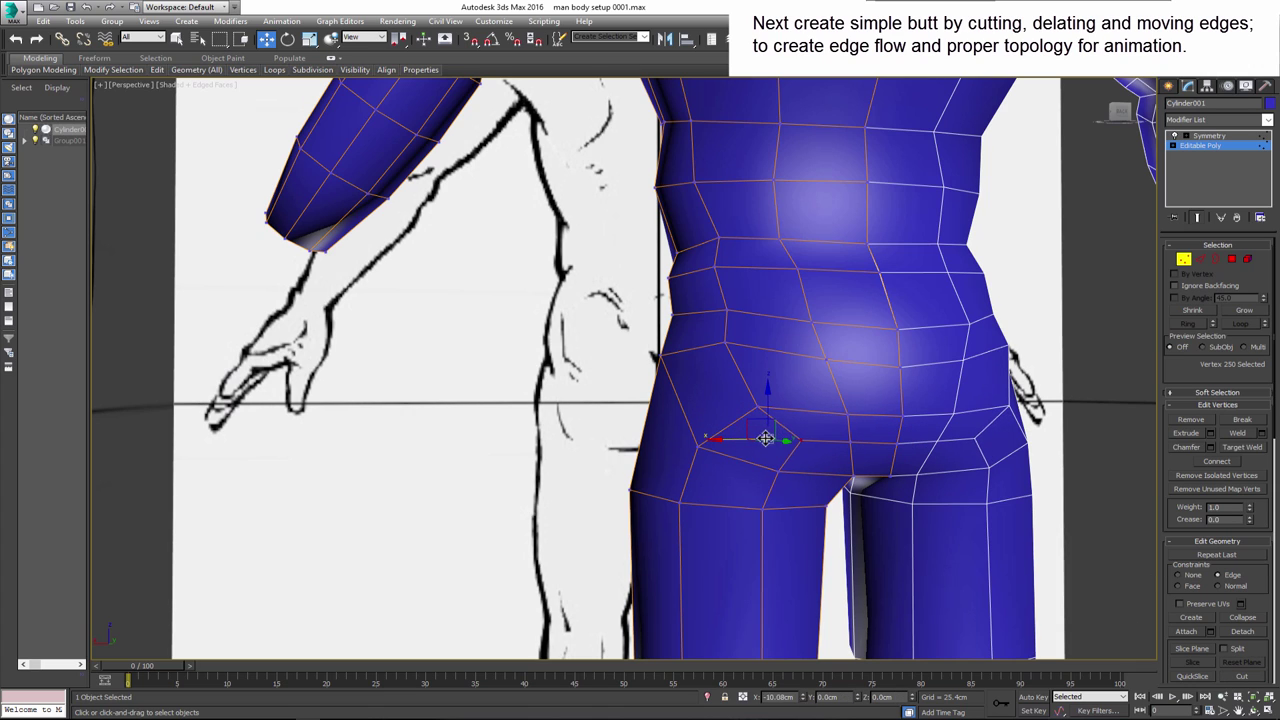
middle_click_drag(786, 414, 853, 425, "alt")
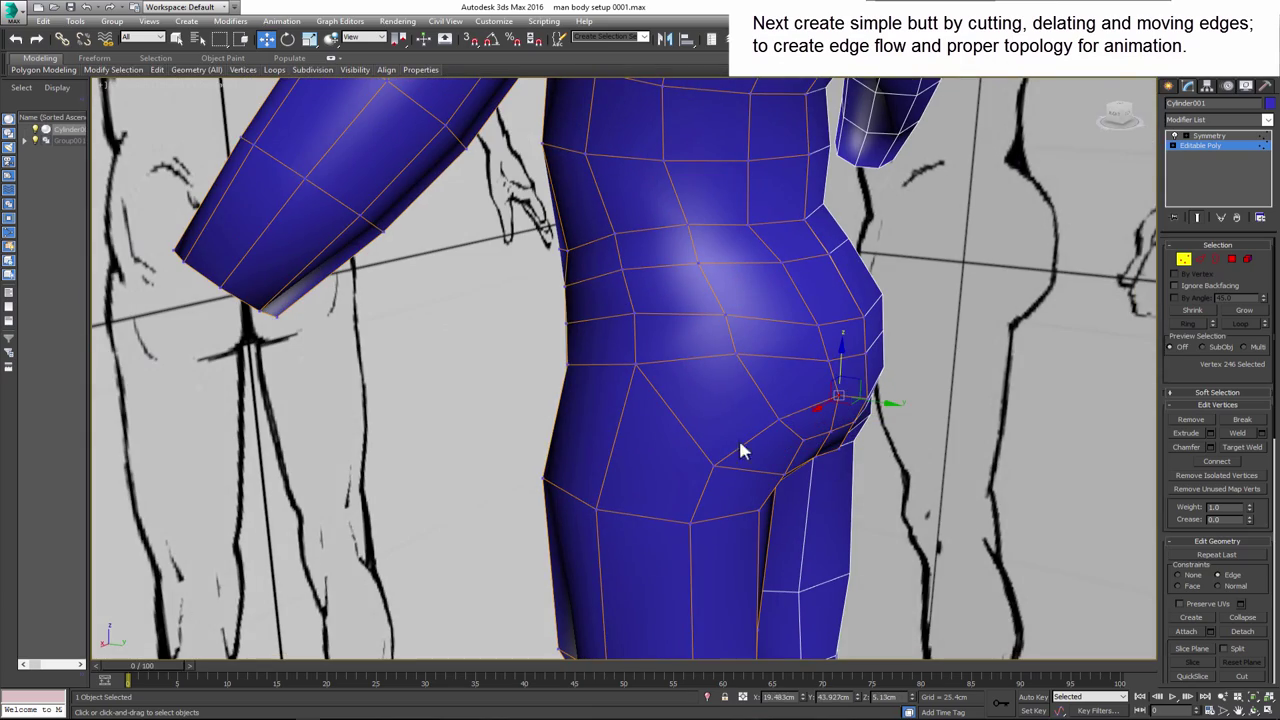
left_click(777, 418)
mouse_move(777, 414)
middle_mouse_down("alt")
mouse_move(920, 429)
mouse_move(737, 334)
mouse_move(811, 374)
middle_mouse_up("alt")
left_click(922, 428)
- Select a polygon loop around the hip, then return to vertex mode
key("4")
left_click(788, 420)
left_click(788, 420, "shift")
mouse_move(788, 420)
middle_mouse_down("alt")
mouse_move(760, 330)
mouse_move(800, 390)
mouse_move(740, 370)
mouse_move(760, 360)
middle_mouse_up("alt")
left_click(1183, 260)
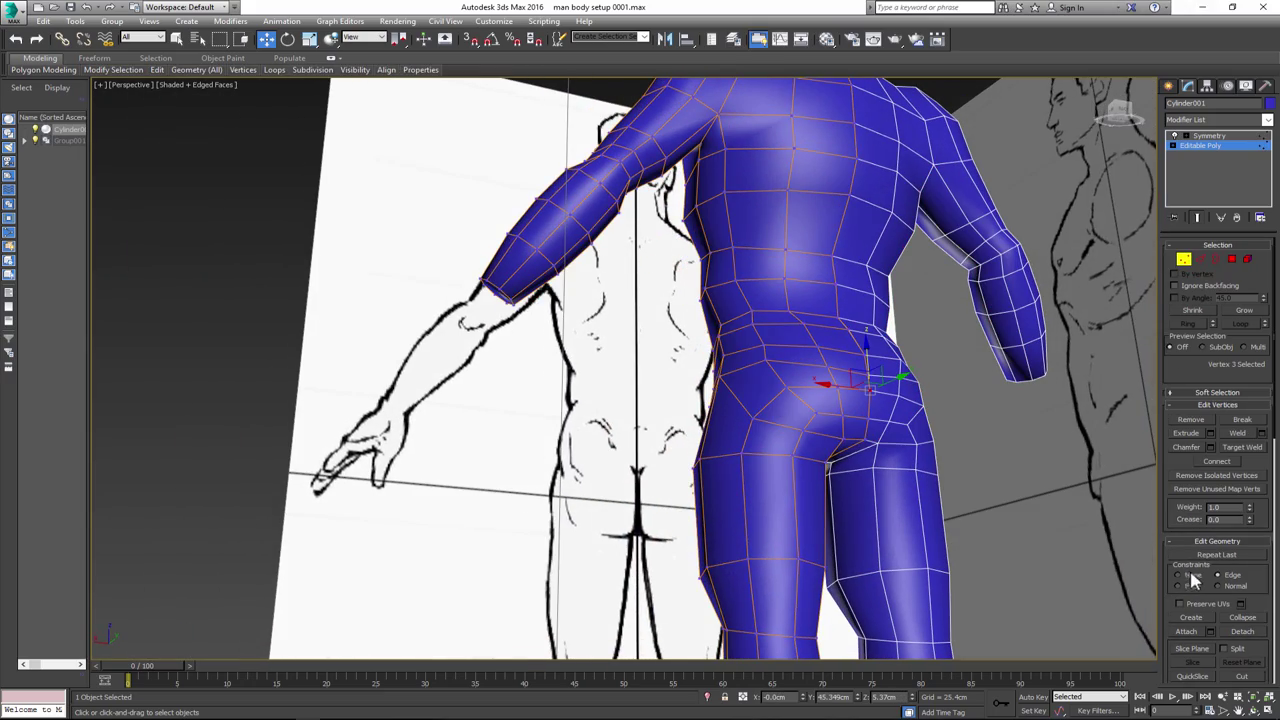
mouse_move(800, 432)
middle_mouse_down("alt")
mouse_move(843, 394)
mouse_move(869, 449)
mouse_move(875, 405)
mouse_move(857, 443)
mouse_move(834, 409)
mouse_move(856, 400)
mouse_move(946, 468)
mouse_move(1097, 367)
middle_mouse_up("alt")
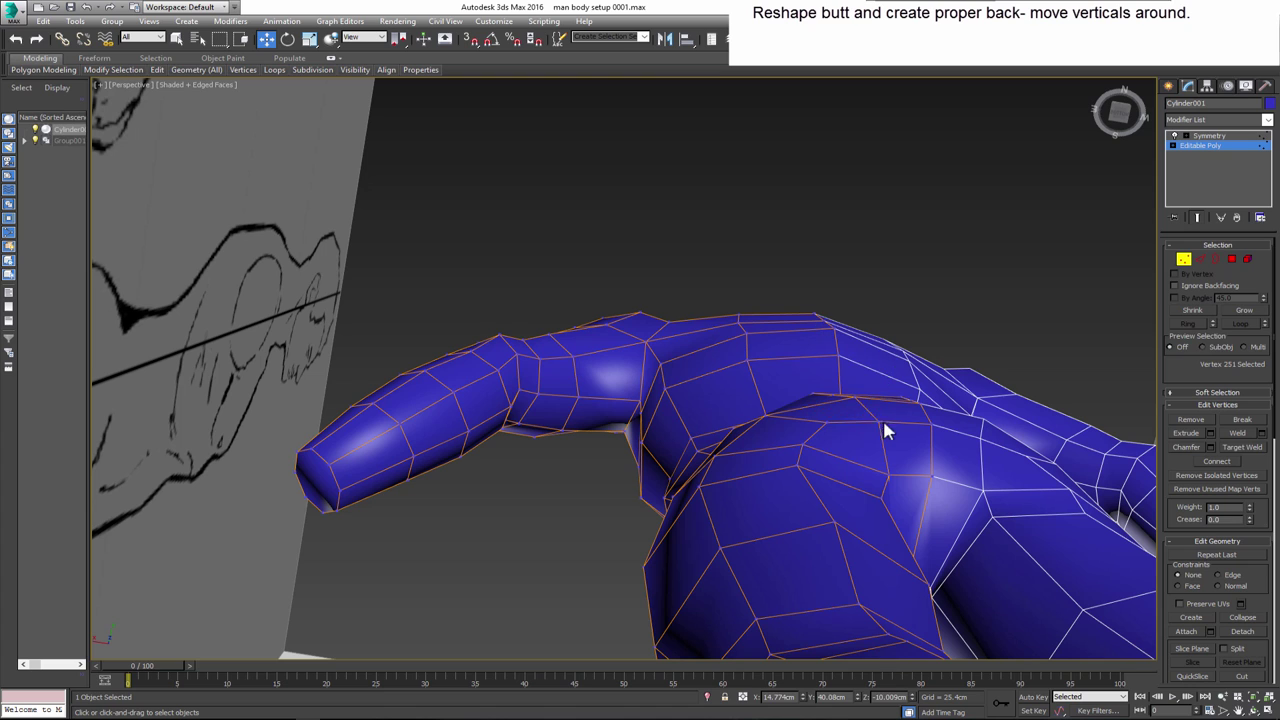
- Pull the mid-buttock vertices upward to round the butt
left_click(885, 398)
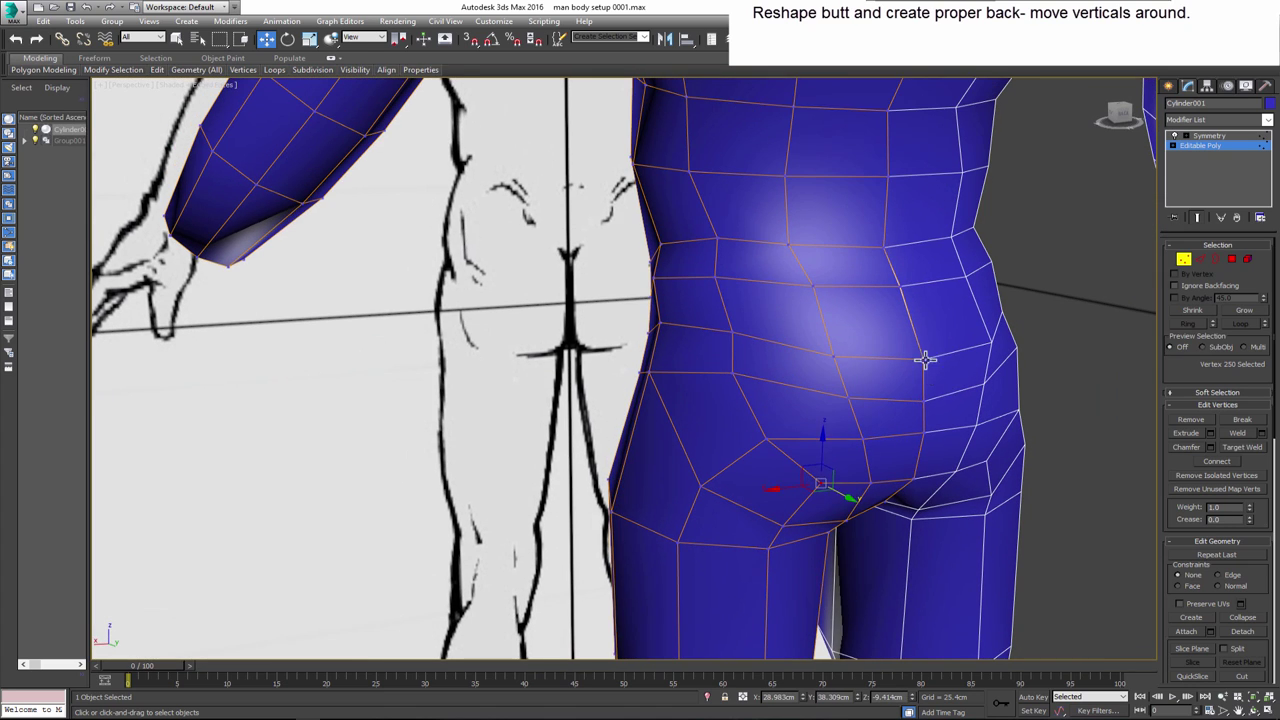
left_click(922, 358)
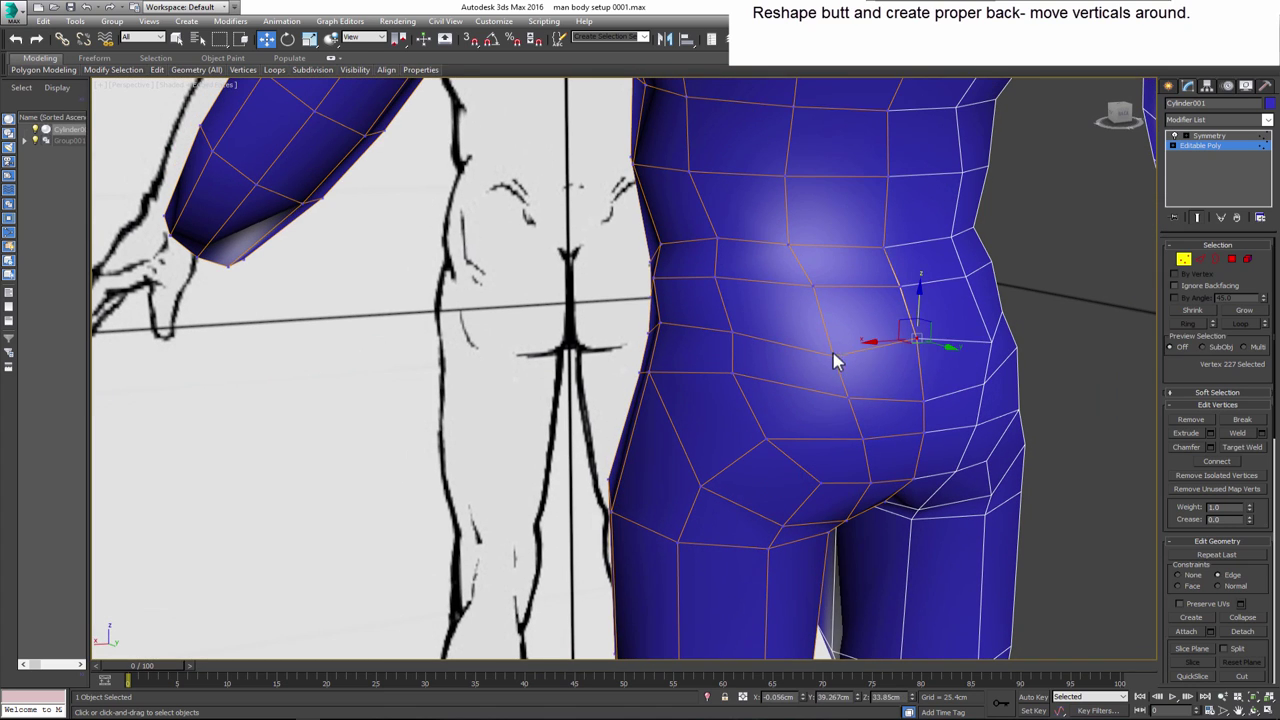
left_click_drag(837, 357, 834, 332)
left_click_drag(922, 398, 922, 380)
left_click(849, 393)
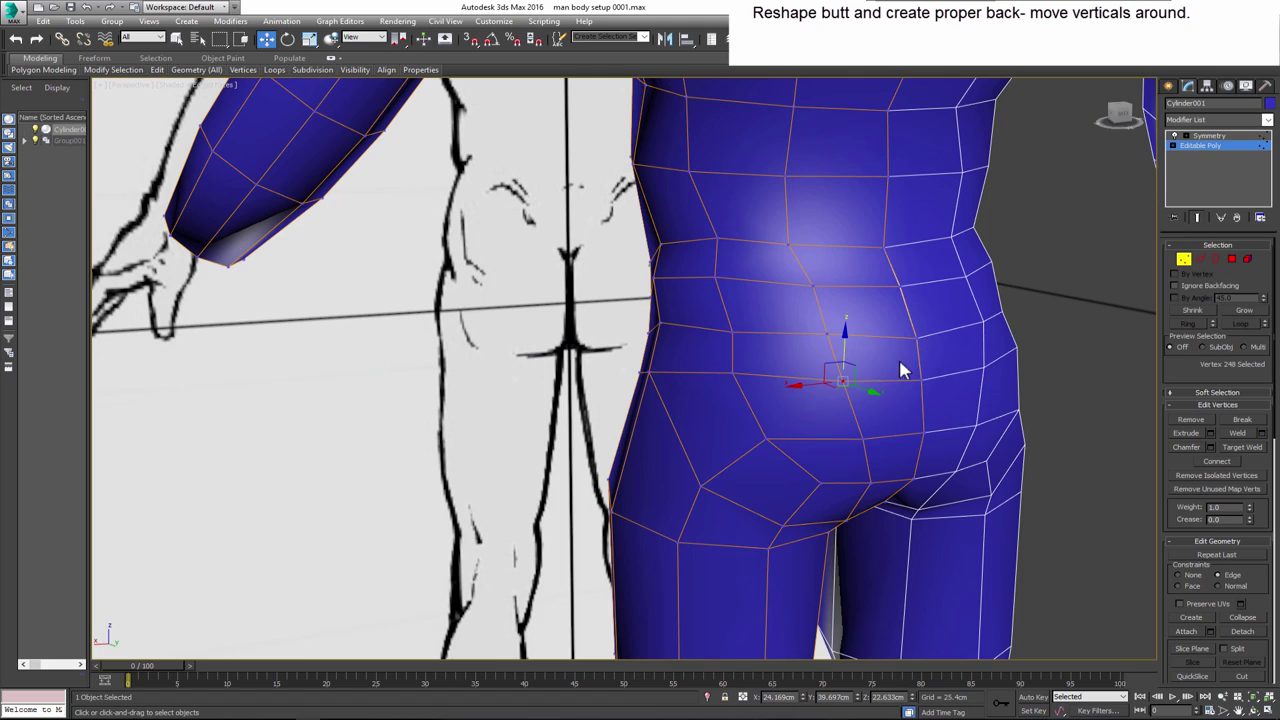
middle_click_drag(900, 366, 929, 470, "alt")
- Set move constraints to None and shift the hip vertices outward
left_click(1193, 581)
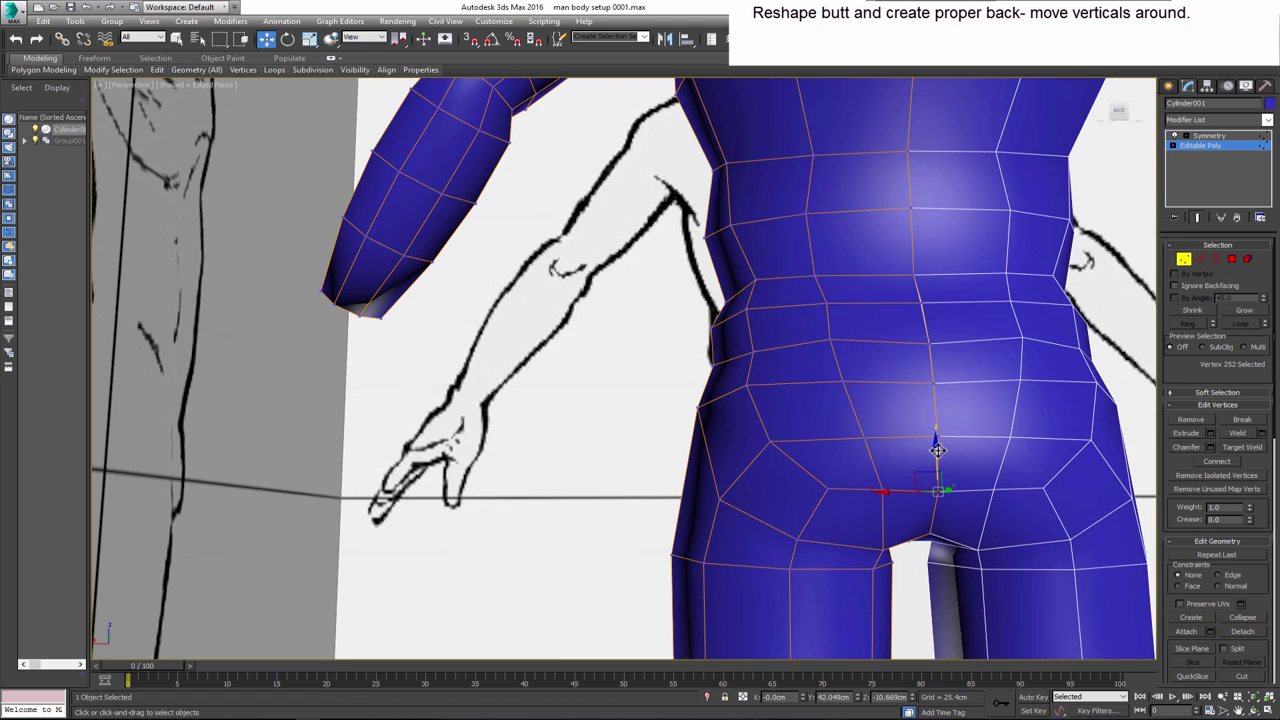
left_click_drag(915, 500, 937, 414)
left_click(931, 352, "ctrl")
middle_click_drag(931, 352, 962, 432, "alt")
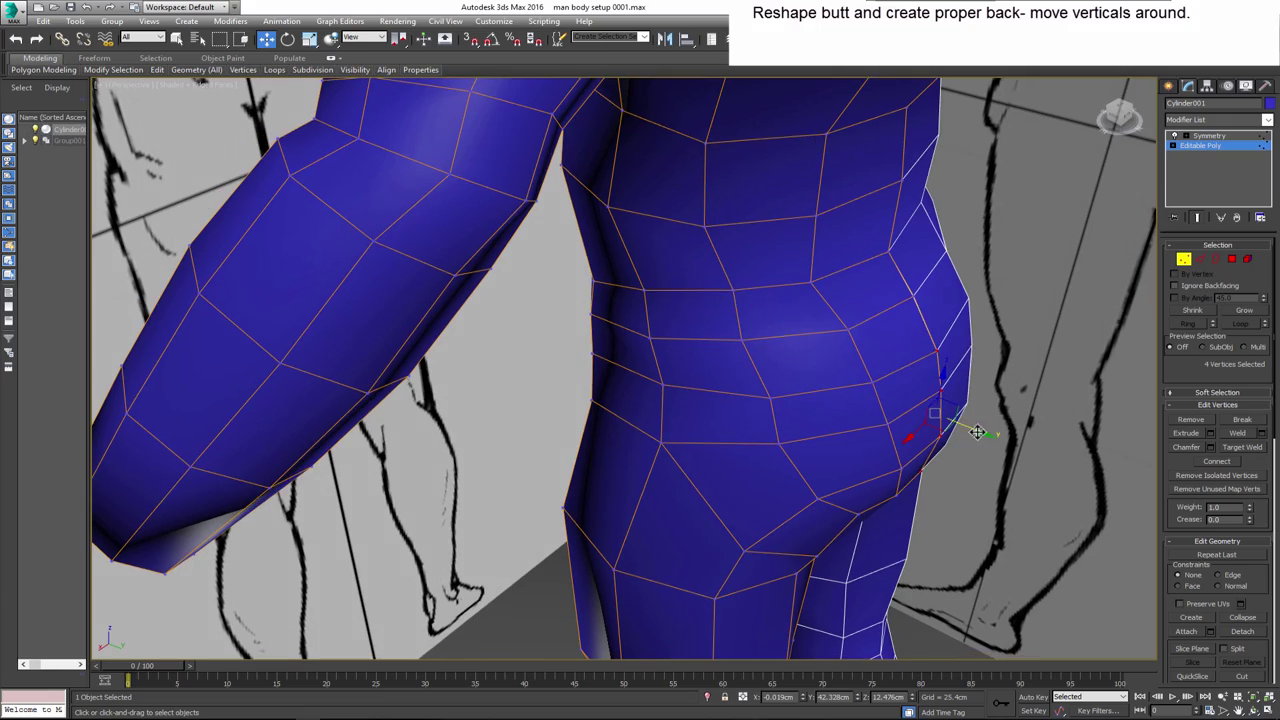
left_click_drag(962, 432, 969, 428)
mouse_move(950, 397)
middle_mouse_down("alt")
mouse_move(951, 428)
mouse_move(945, 375)
mouse_move(995, 363)
mouse_move(960, 390)
middle_mouse_up("alt")
left_click(943, 425)
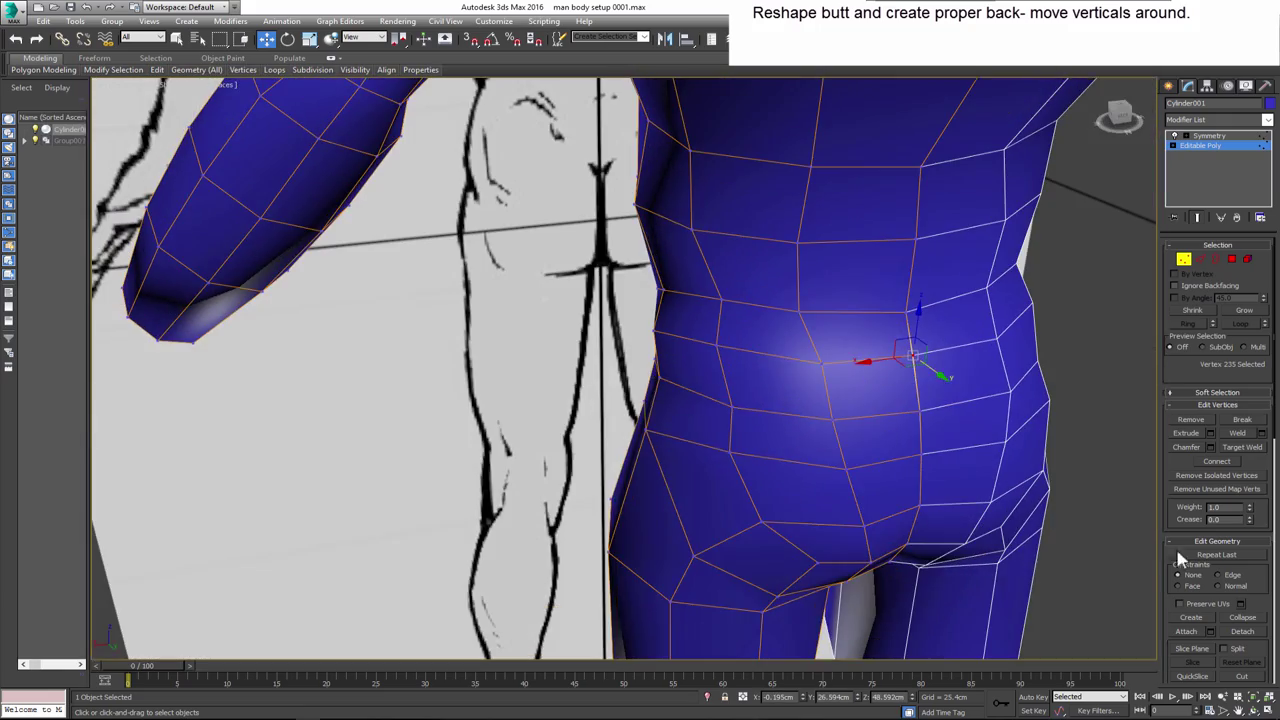
- Smooth the side vertex and nudge the armpit and upper-back vertices
left_click(801, 310)
left_click_drag(801, 310, 798, 271)
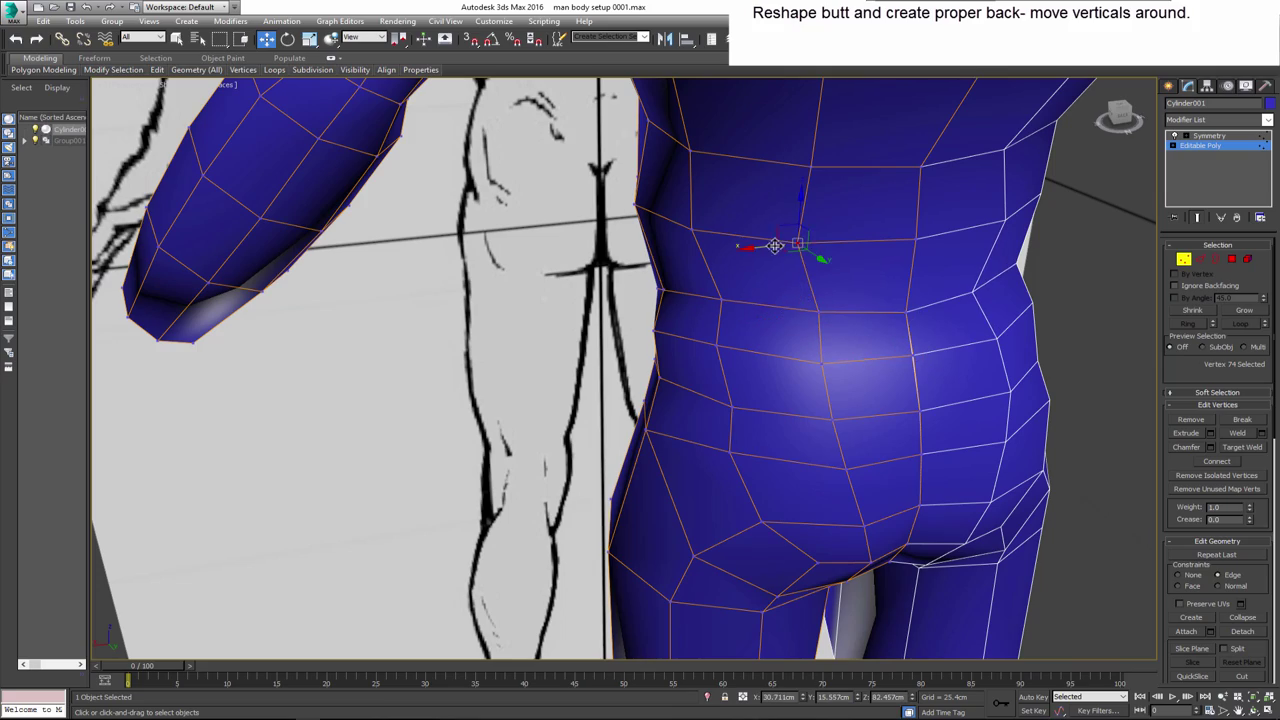
mouse_move(775, 245)
middle_mouse_down("alt")
mouse_move(813, 368)
mouse_move(825, 300)
middle_mouse_up("alt")
left_click(865, 272)
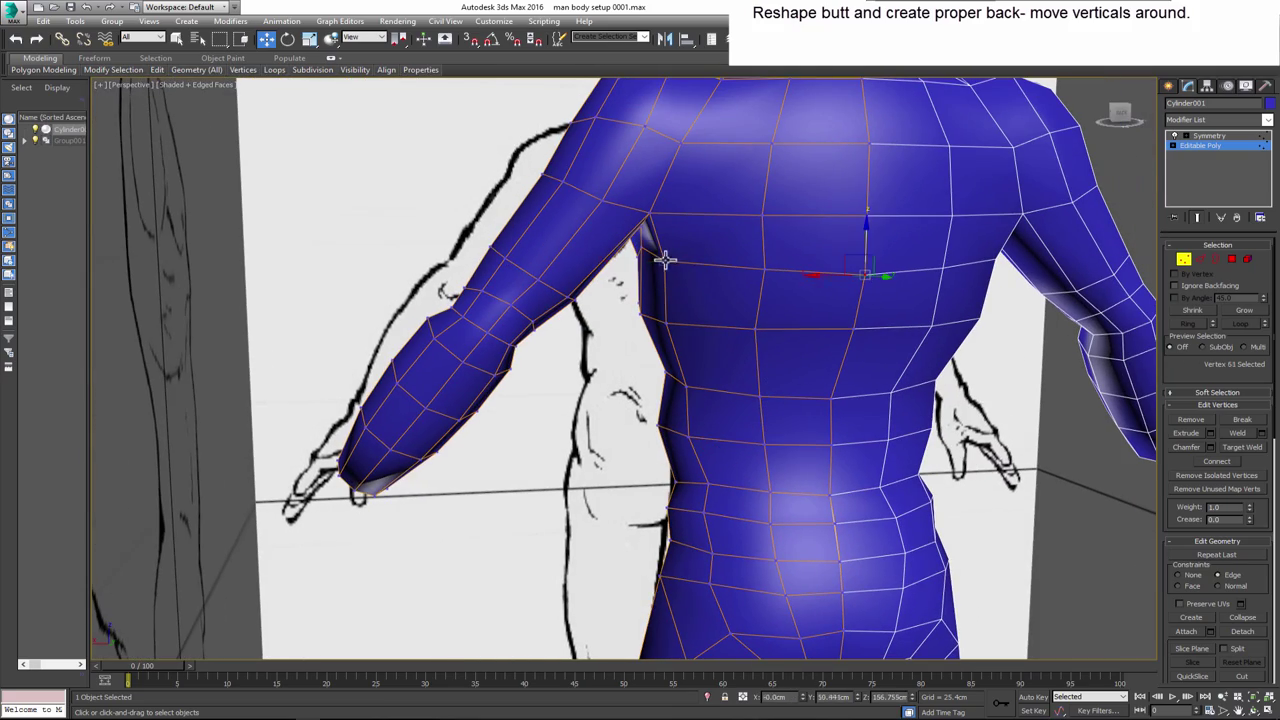
left_click(650, 258)
mouse_move(650, 258)
middle_mouse_down("alt")
mouse_move(648, 274)
mouse_move(750, 308)
mouse_move(754, 325)
mouse_move(810, 306)
middle_mouse_up("alt")
left_click(648, 274)
left_click(758, 305)
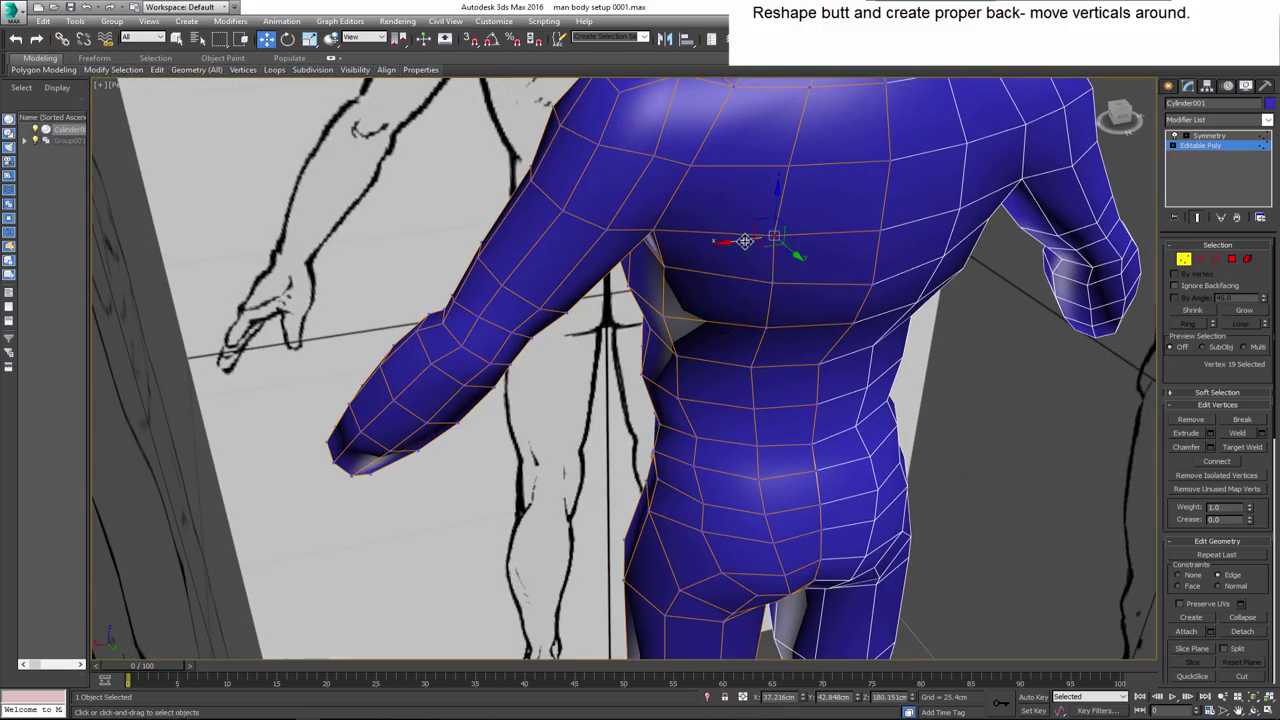
left_click_drag(745, 241, 749, 240)
- Select a group of mid-back vertices to even out the back's edges
mouse_move(1135, 541)
middle_mouse_down("alt")
mouse_move(820, 206)
mouse_move(775, 300)
middle_mouse_up("alt")
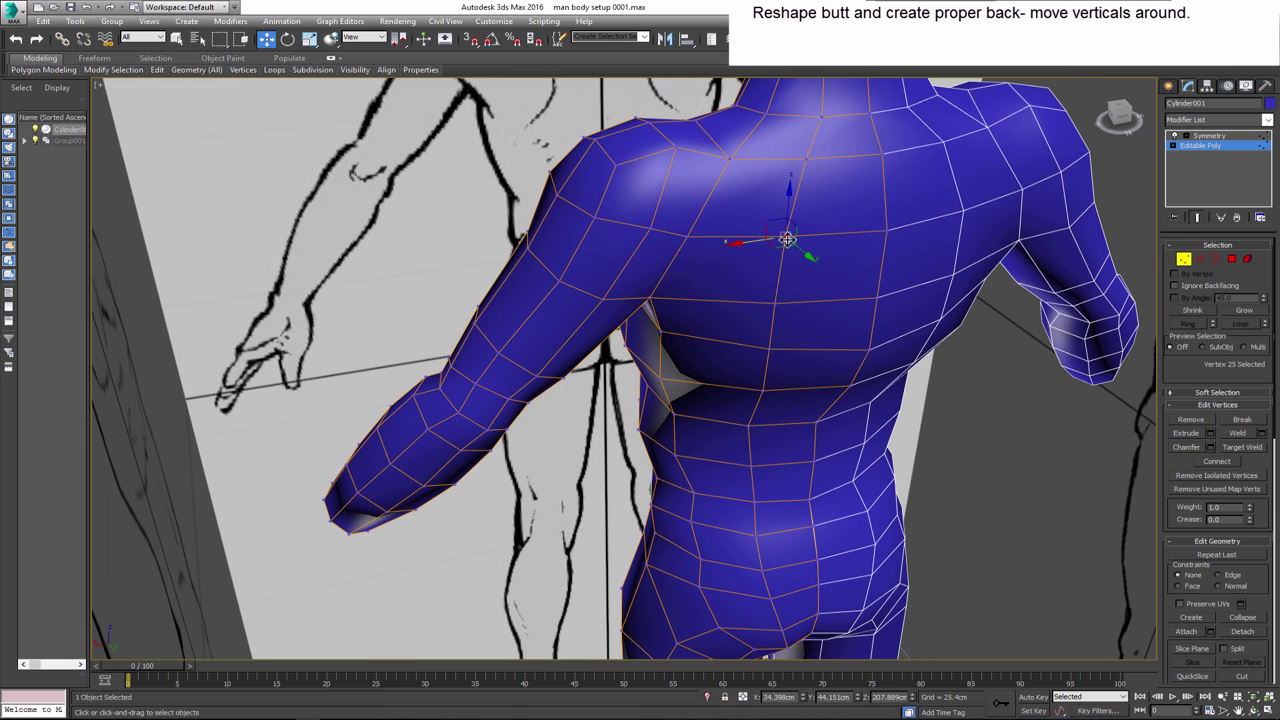
left_click(768, 347, "ctrl")
left_click(760, 392, "ctrl")
middle_click_drag(757, 424, 815, 365, "alt")
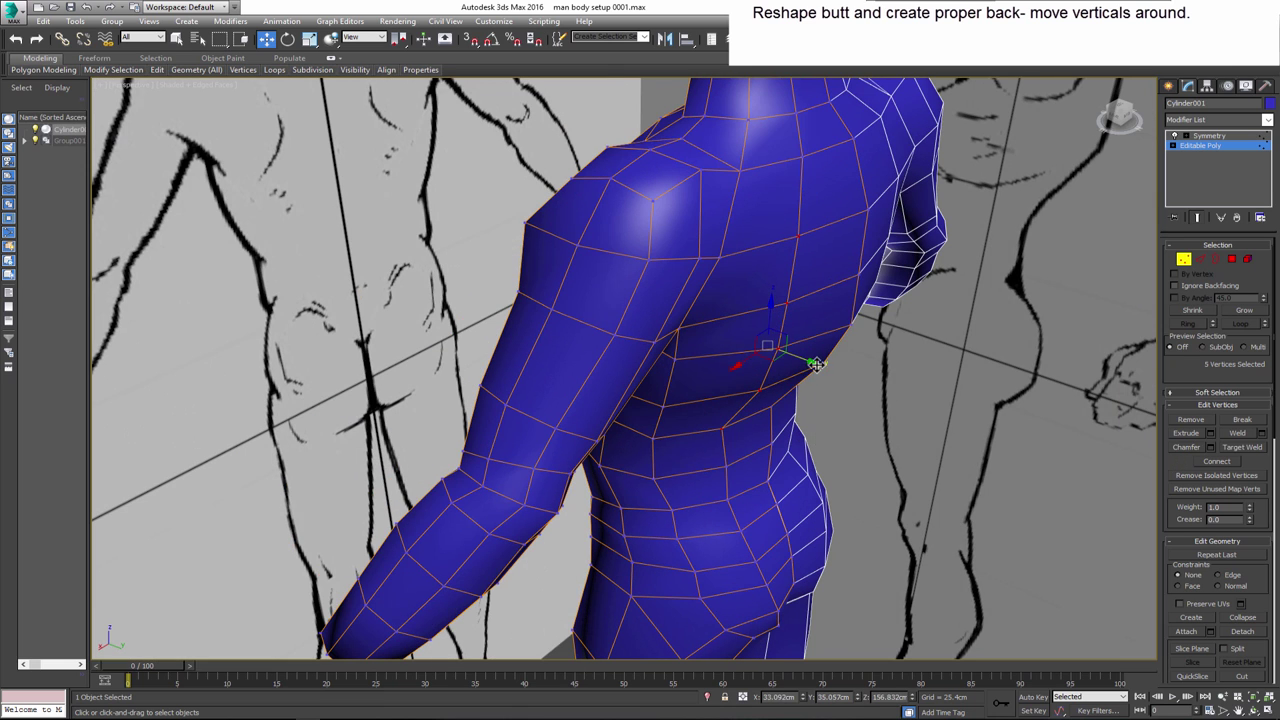
left_click(815, 365, "ctrl")
left_click(691, 334)
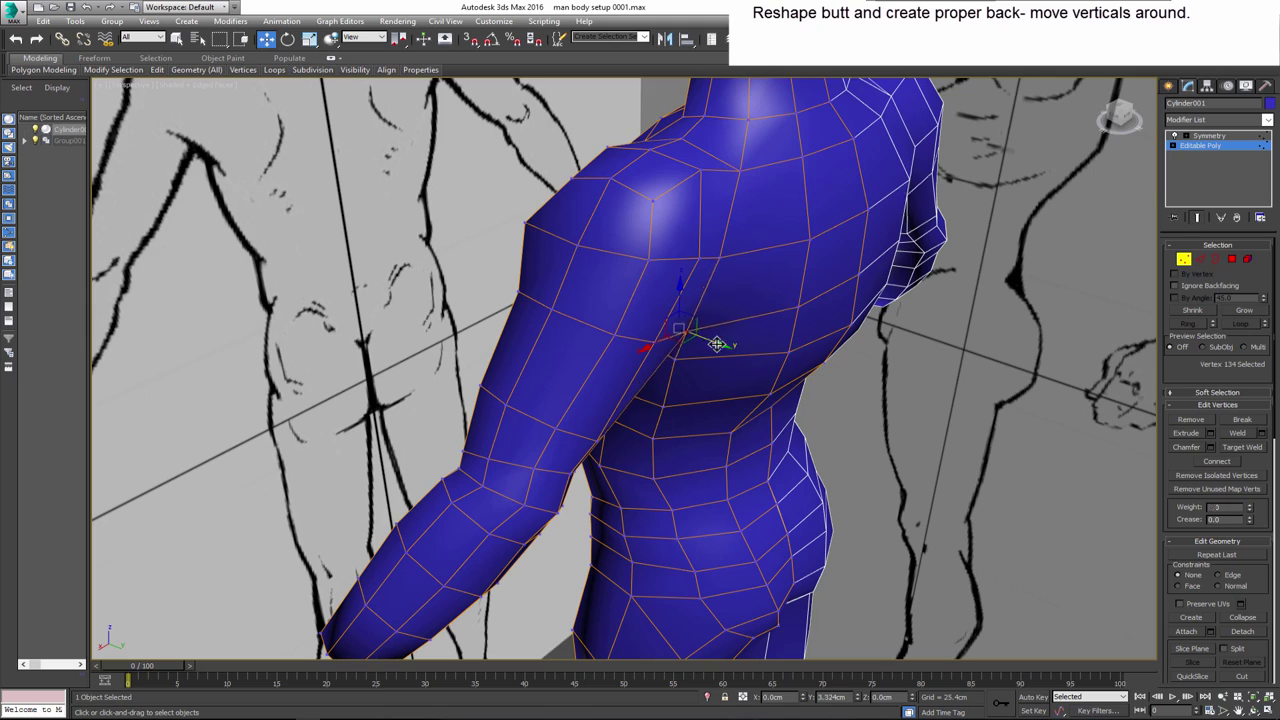
- Select upper-back vertices along the spine so the vertical edges flow evenly
mouse_move(809, 272)
middle_mouse_down("alt")
mouse_move(791, 266)
mouse_move(797, 408)
middle_mouse_up("alt")
left_click(786, 410)
left_click(783, 446, "ctrl")
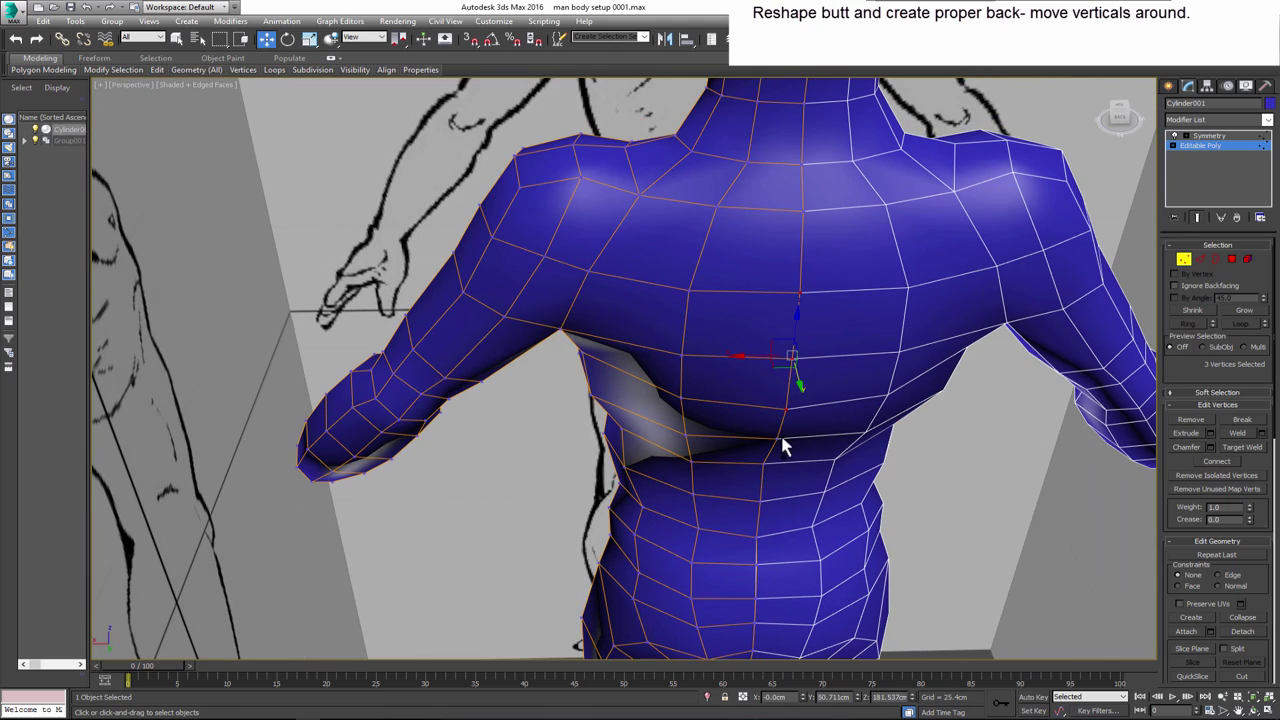
left_click(809, 226, "ctrl")
mouse_move(809, 226)
middle_mouse_down("alt")
mouse_move(849, 377)
mouse_move(777, 366)
mouse_move(750, 397)
middle_mouse_up("alt")
scroll(751, 366, "down", 3)
scroll(750, 397, "up", 4)
- Re-enter vertex mode and select the left hip and buttock vertices
left_click(1183, 259)
left_click(1183, 260)
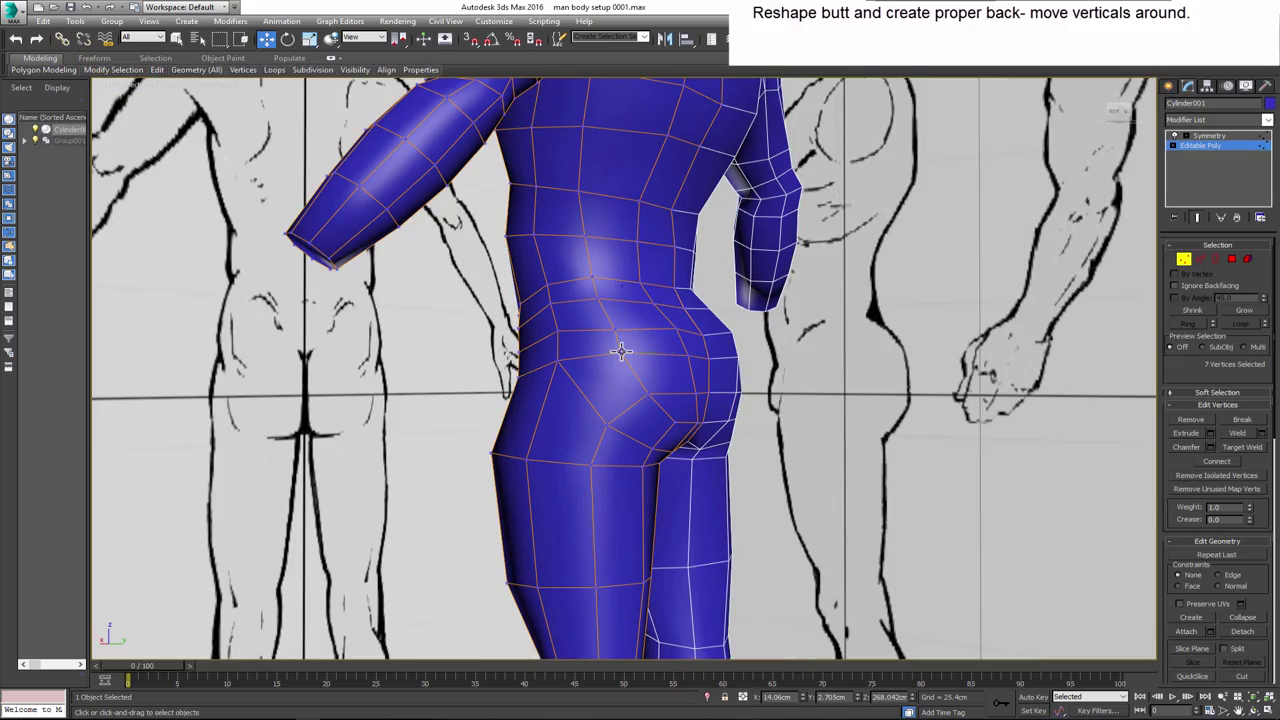
left_click(552, 376)
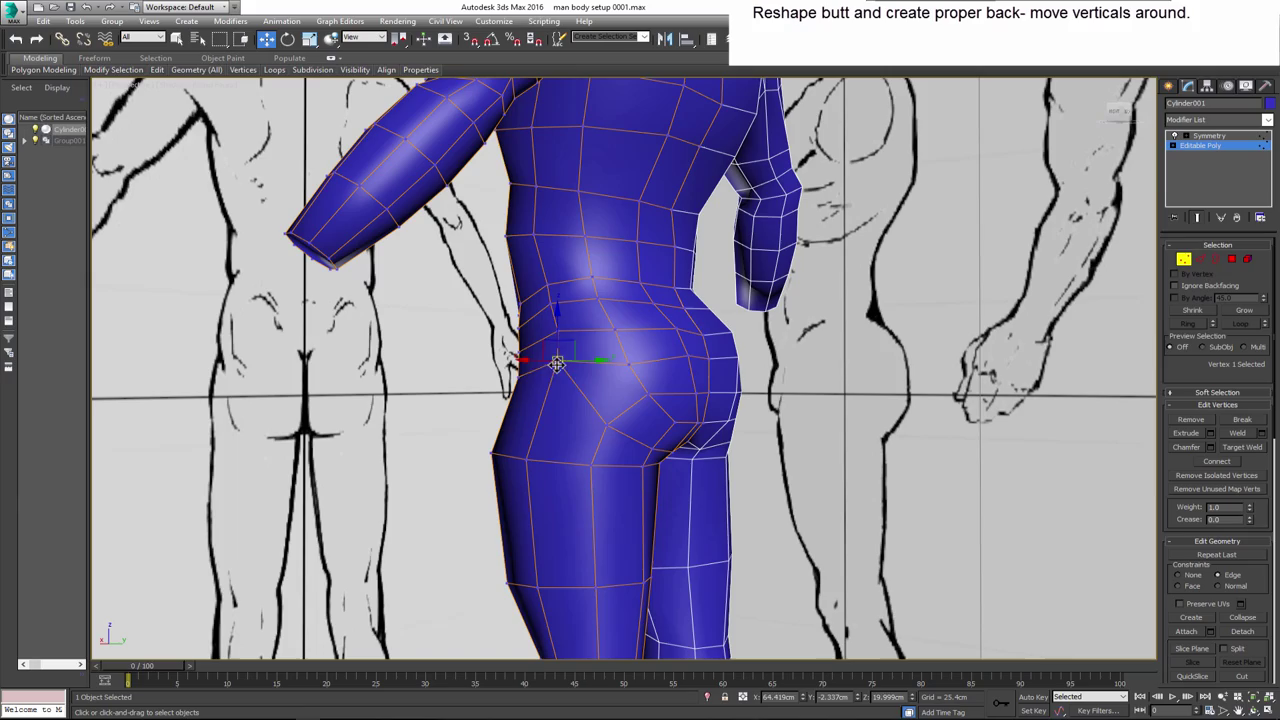
left_click(708, 358)
mouse_move(708, 358)
middle_mouse_down("alt")
mouse_move(728, 375)
mouse_move(840, 362)
middle_mouse_up("alt")
left_click(658, 338)
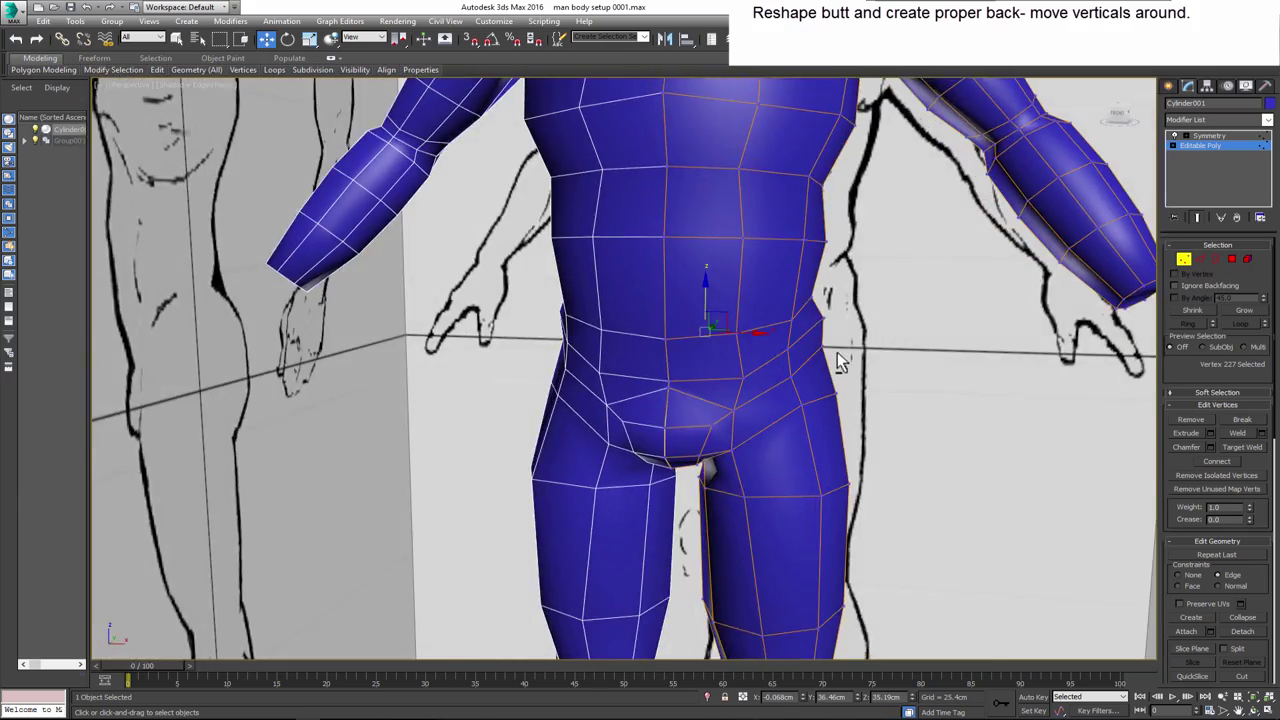
- In front view, push the torso side outward and match the waist to the drawing
key("f")
scroll(840, 430, "down", 2)
middle_click_drag(768, 415, 771, 504)
left_click(760, 414)
left_click(760, 297)
left_click_drag(802, 297, 816, 297)
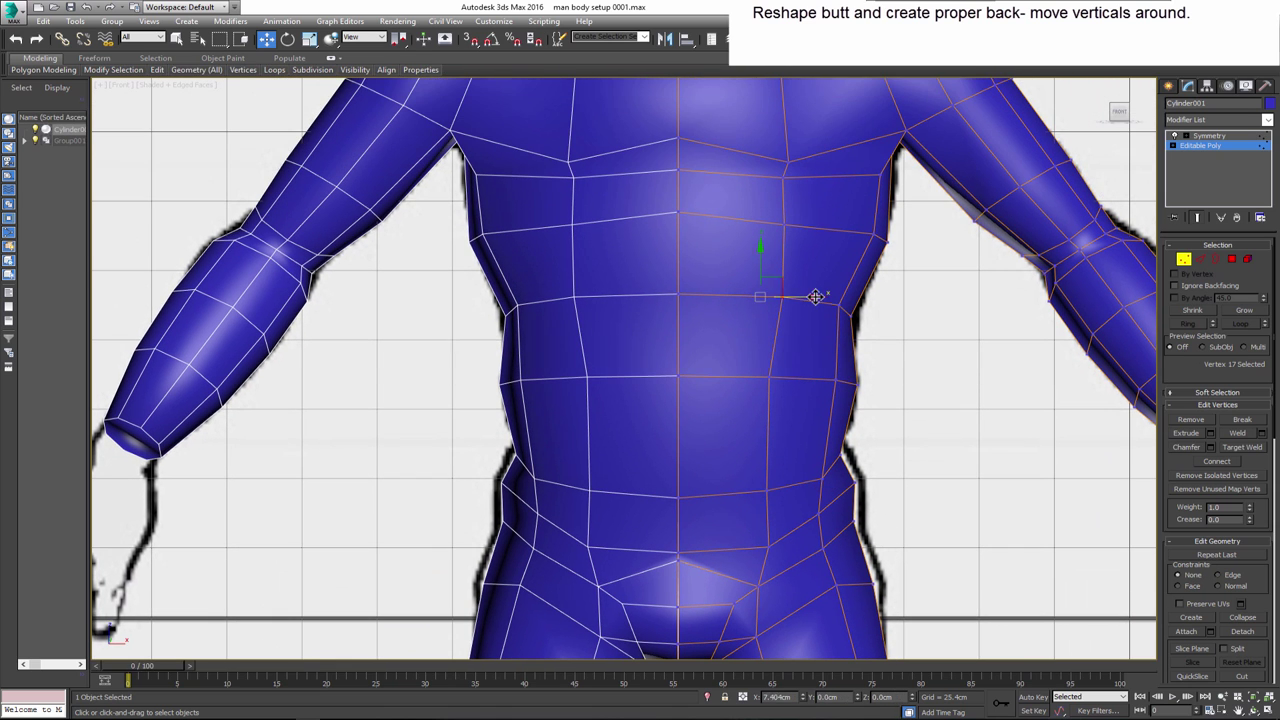
middle_click_drag(823, 493, 763, 432)
left_click_drag(777, 452, 785, 445)
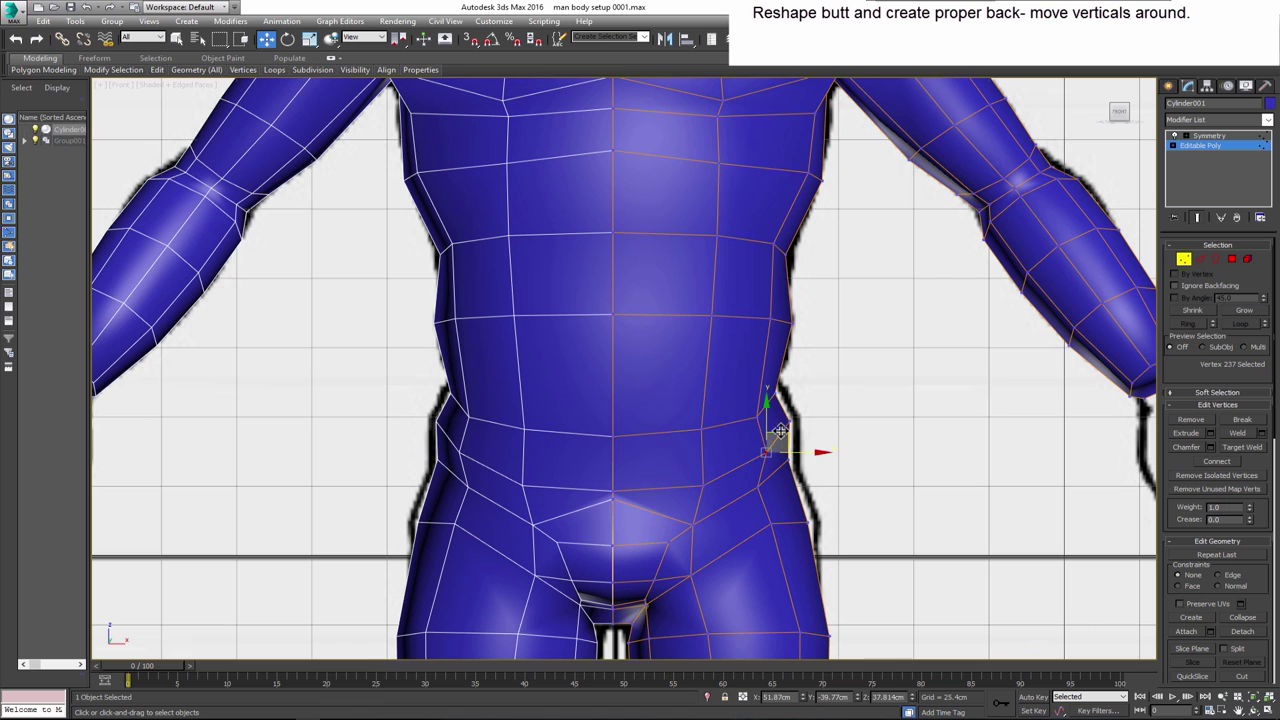
mouse_move(771, 480)
middle_mouse_down()
mouse_move(720, 432)
mouse_move(669, 440)
middle_mouse_up()
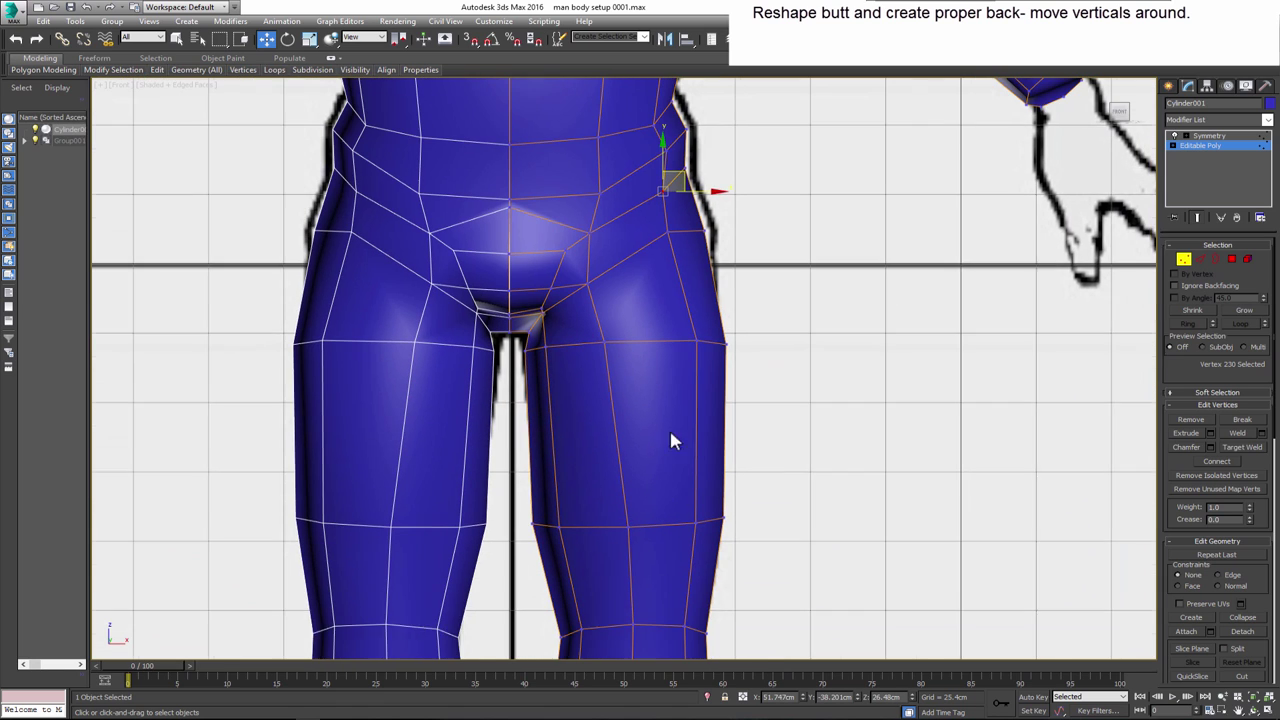
- Pull the hip vertex inward and raise the thigh vertex to refine the crotch
left_click(697, 364)
left_click_drag(750, 364, 737, 364)
middle_click_drag(698, 469, 694, 443)
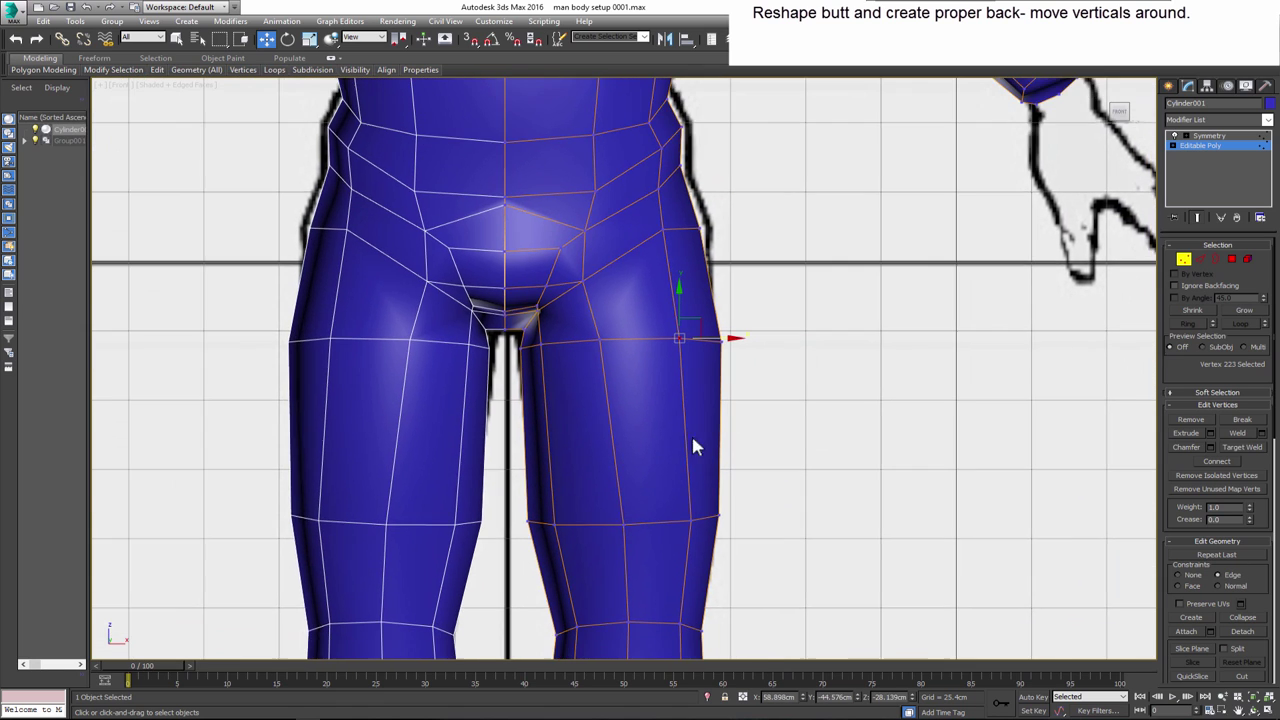
left_click(611, 523)
left_click_drag(600, 338, 586, 278)
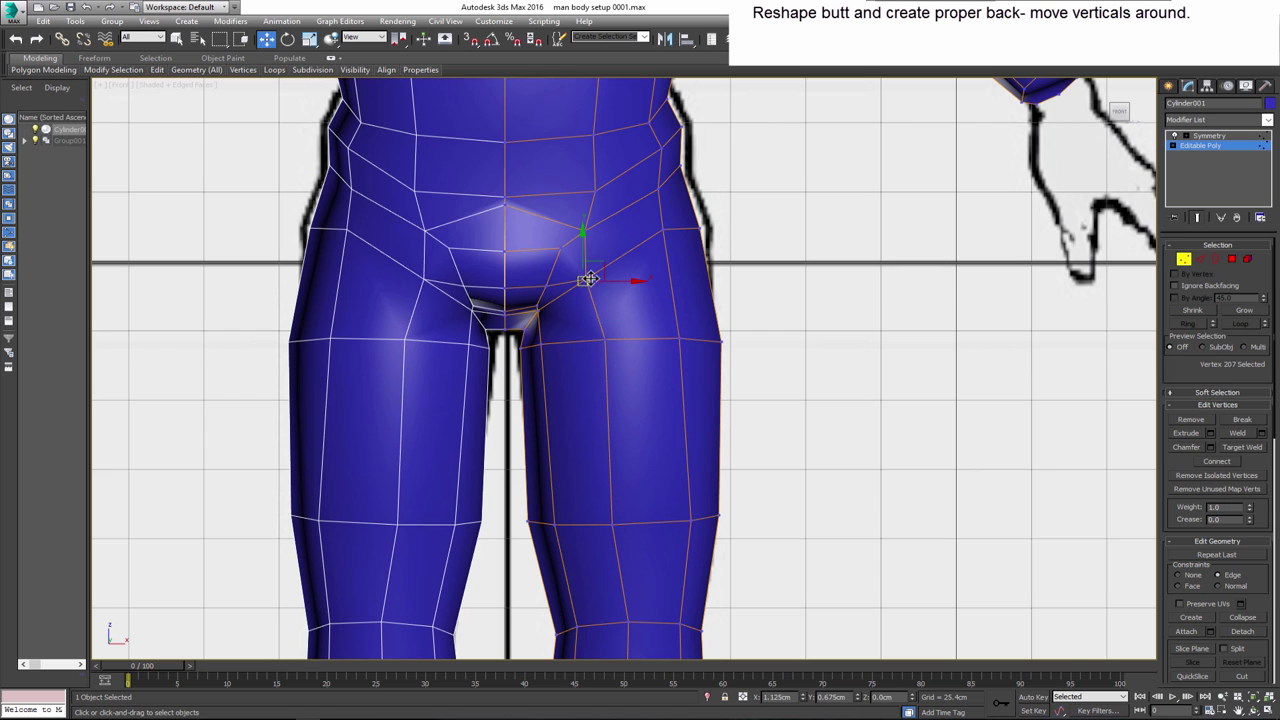
middle_click_drag(706, 162, 648, 392)
- Fit the waist vertex to the outline and push the hip outline outward
left_click_drag(565, 437, 566, 440)
left_click_drag(612, 372, 600, 368)
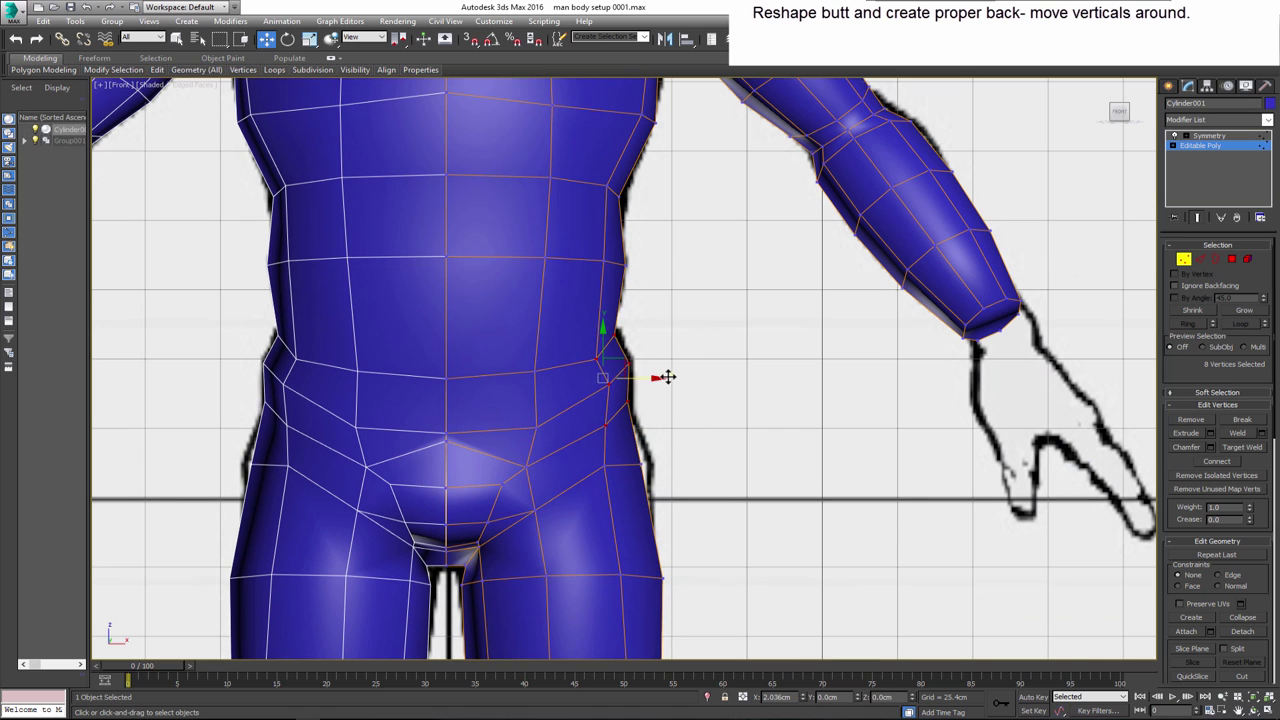
middle_click_drag(676, 508, 668, 468)
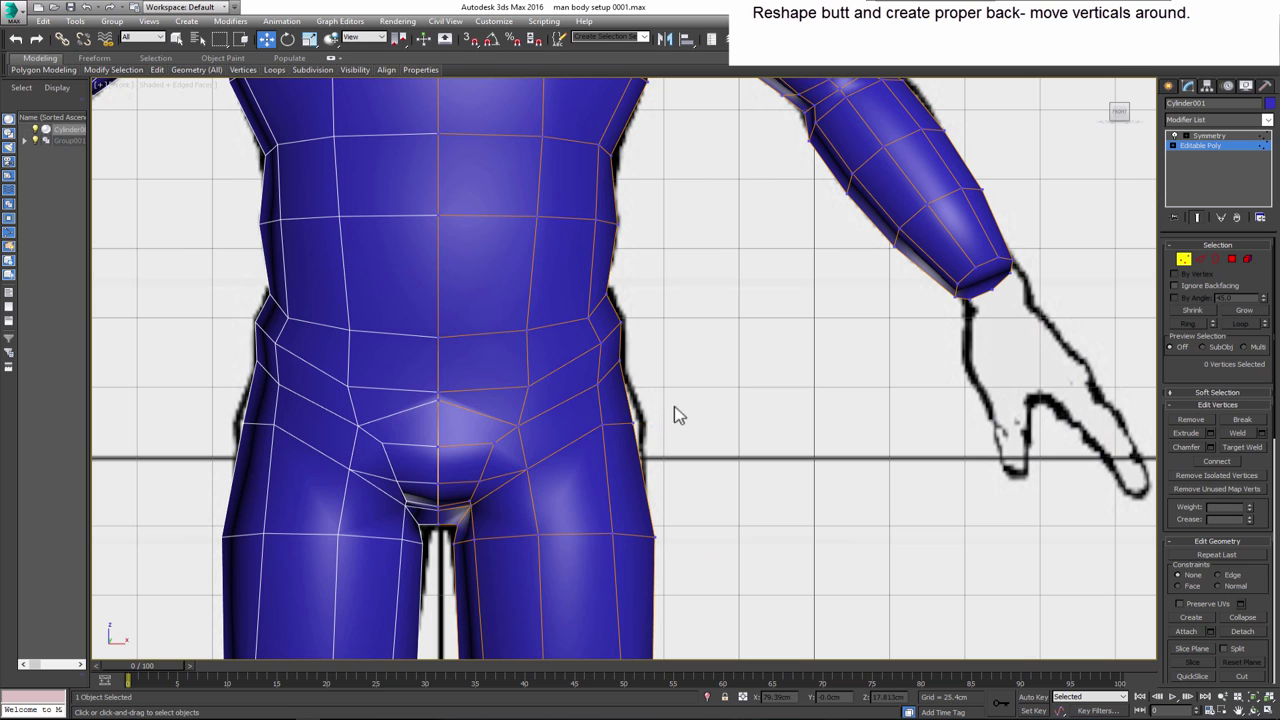
left_click(634, 420)
left_click_drag(648, 411, 649, 508)
- With See-Through on, move the inner-thigh and leg vertices onto the outline
key("alt+x")
left_click(665, 456)
scroll(512, 453, "down", 2)
left_click_drag(512, 455, 534, 451)
middle_click_drag(524, 556, 517, 463)
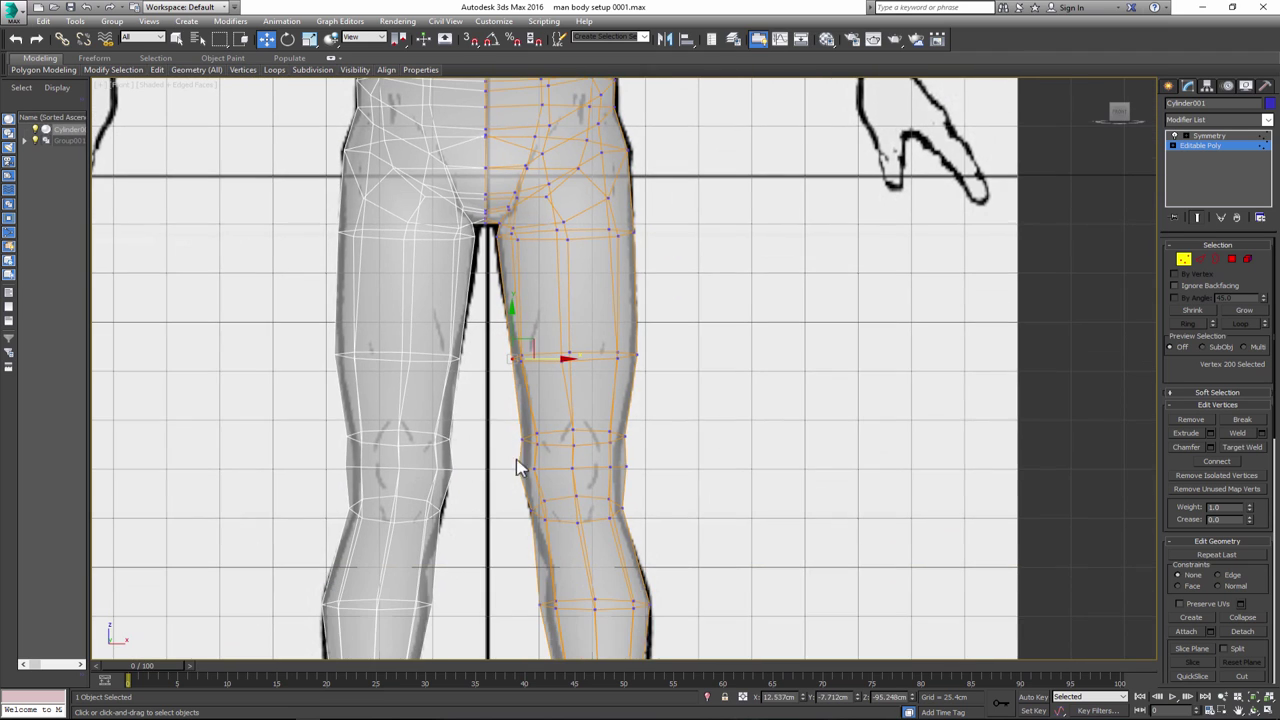
left_click(551, 440)
left_click(527, 483)
left_click(521, 467)
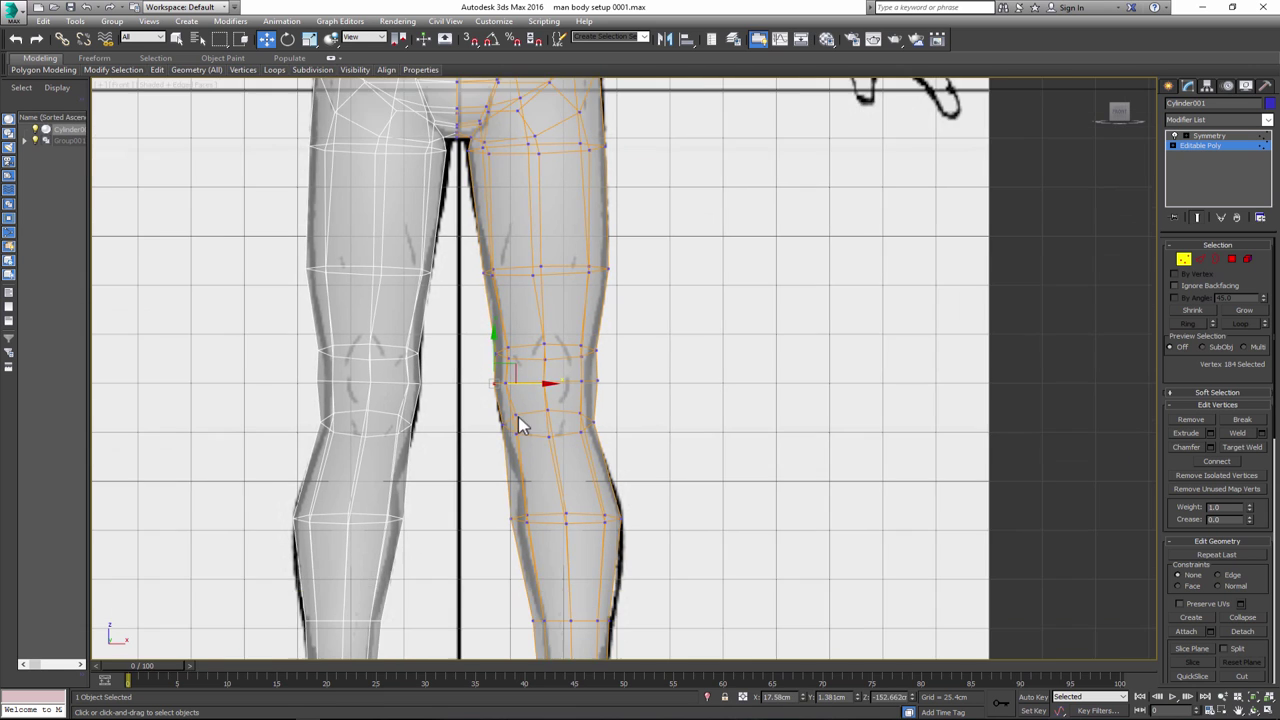
- In perspective view, select the polygon at the bottom of the leg
key("p")
key("4")
left_click(615, 445)
- In side view, extrude the leg's bottom polygon down twice, 21.124cm then 17.297cm
key("l")
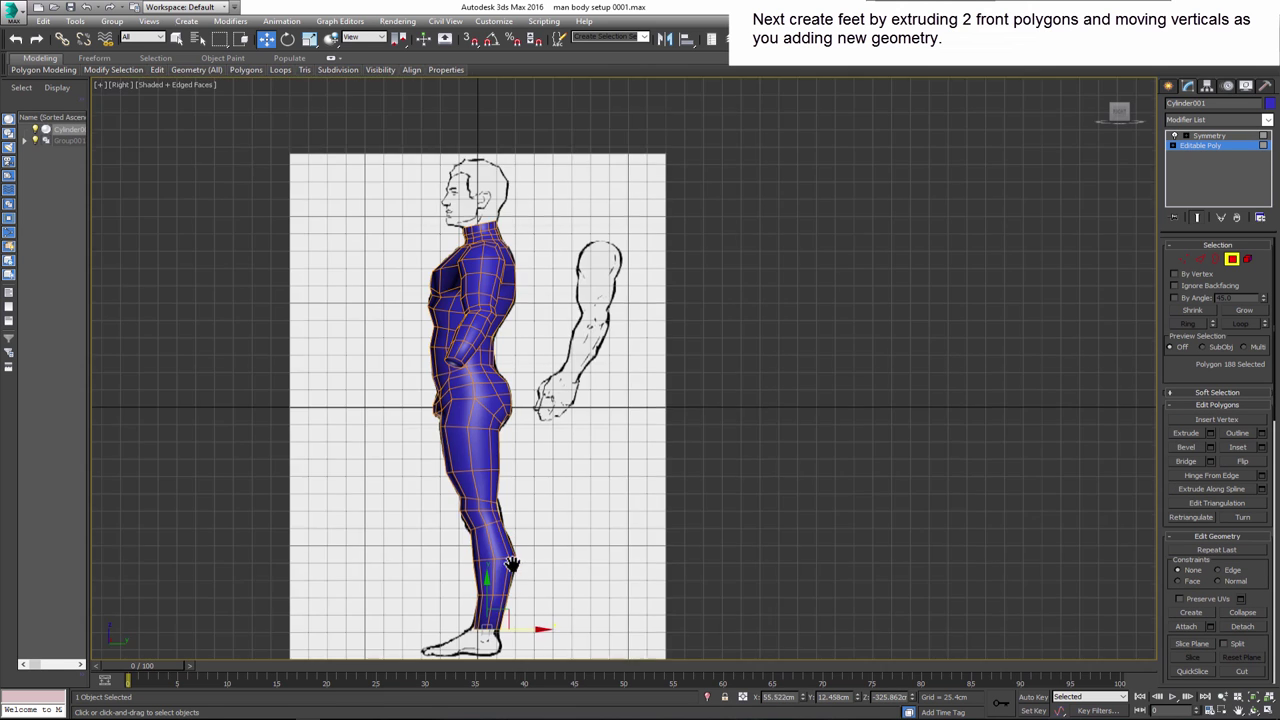
scroll(538, 390, "up", 5)
left_click(1210, 434)
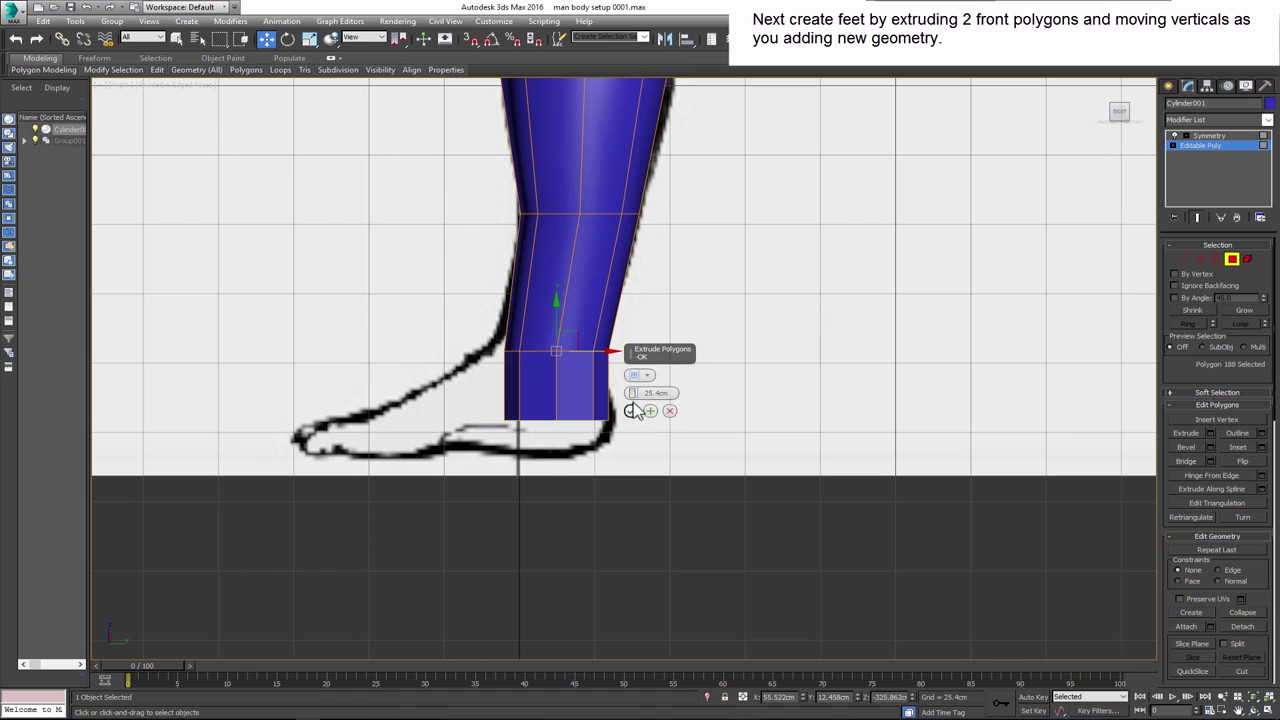
mouse_move(634, 399)
left_mouse_down()
mouse_move(620, 365)
mouse_move(572, 337)
left_mouse_up()
left_click(632, 412)
left_click(1210, 433)
left_click(631, 411)
- Tilt the ankle vertex ring and push the heel vertices to match the drawing
key("1")
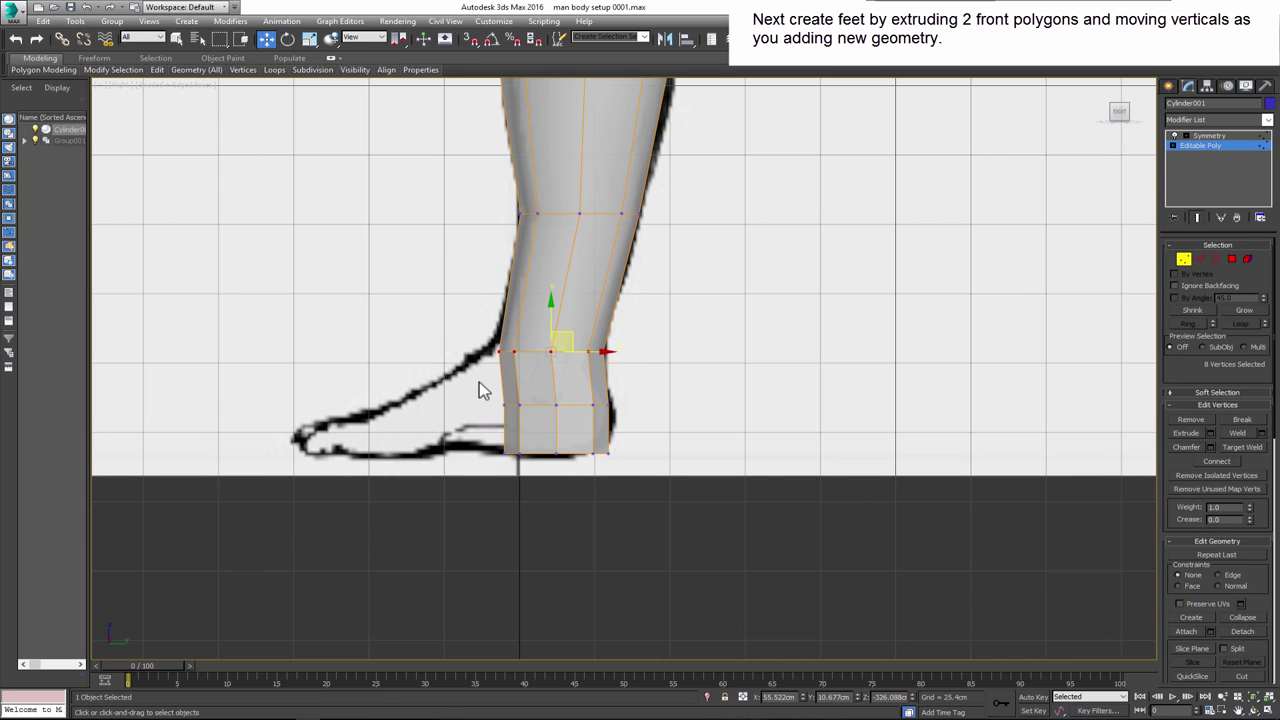
left_click(287, 38)
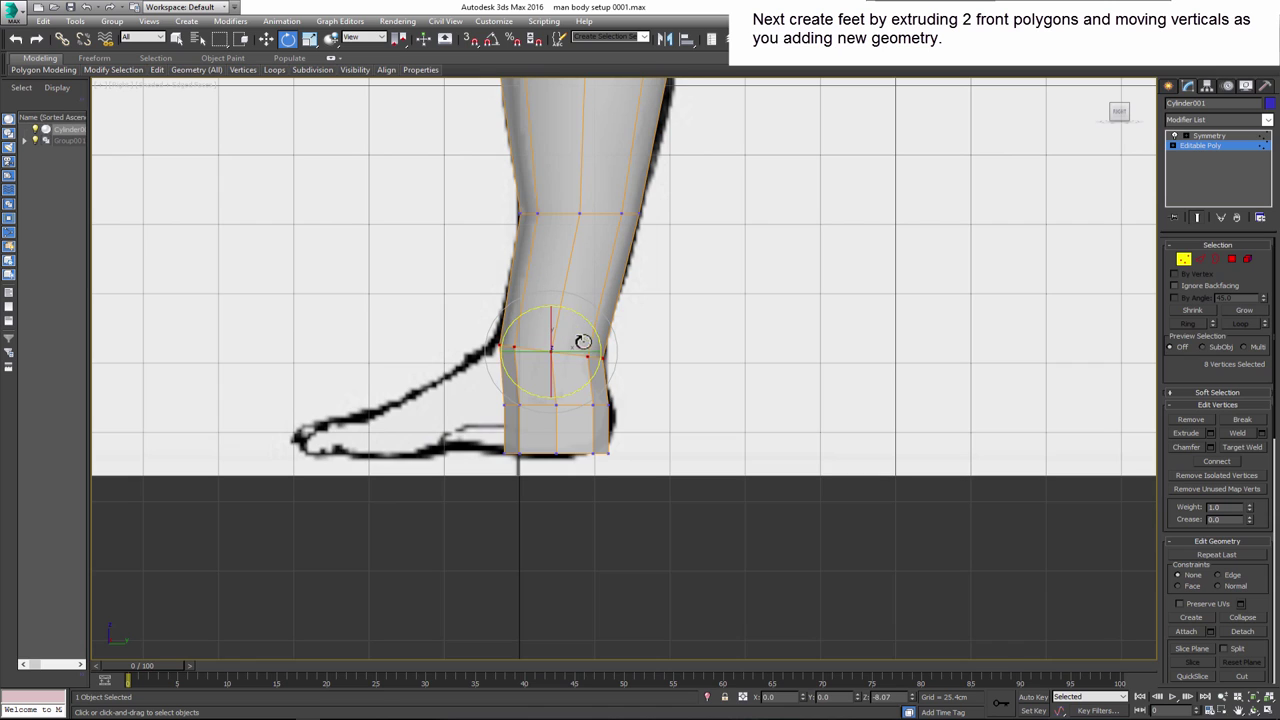
middle_click_drag(523, 386, 495, 354)
left_click_drag(542, 312, 636, 434)
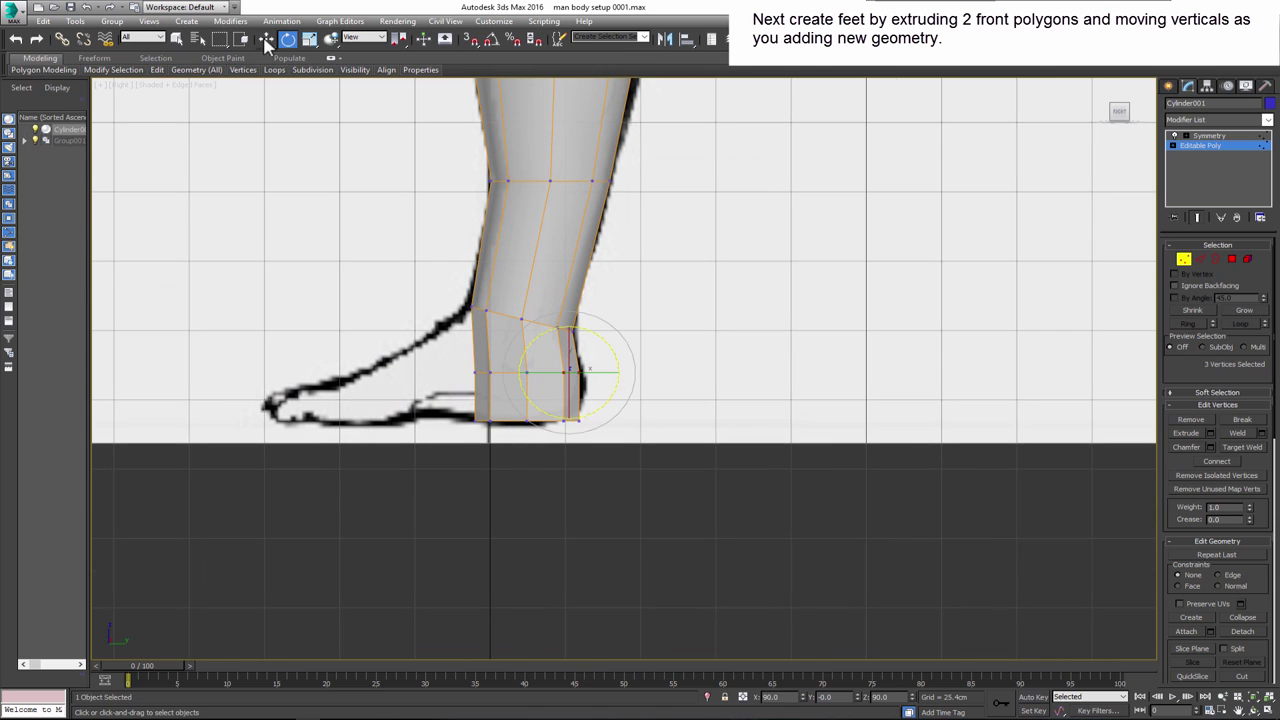
key("w")
left_click_drag(621, 372, 633, 372)
left_click_drag(603, 420, 472, 444)
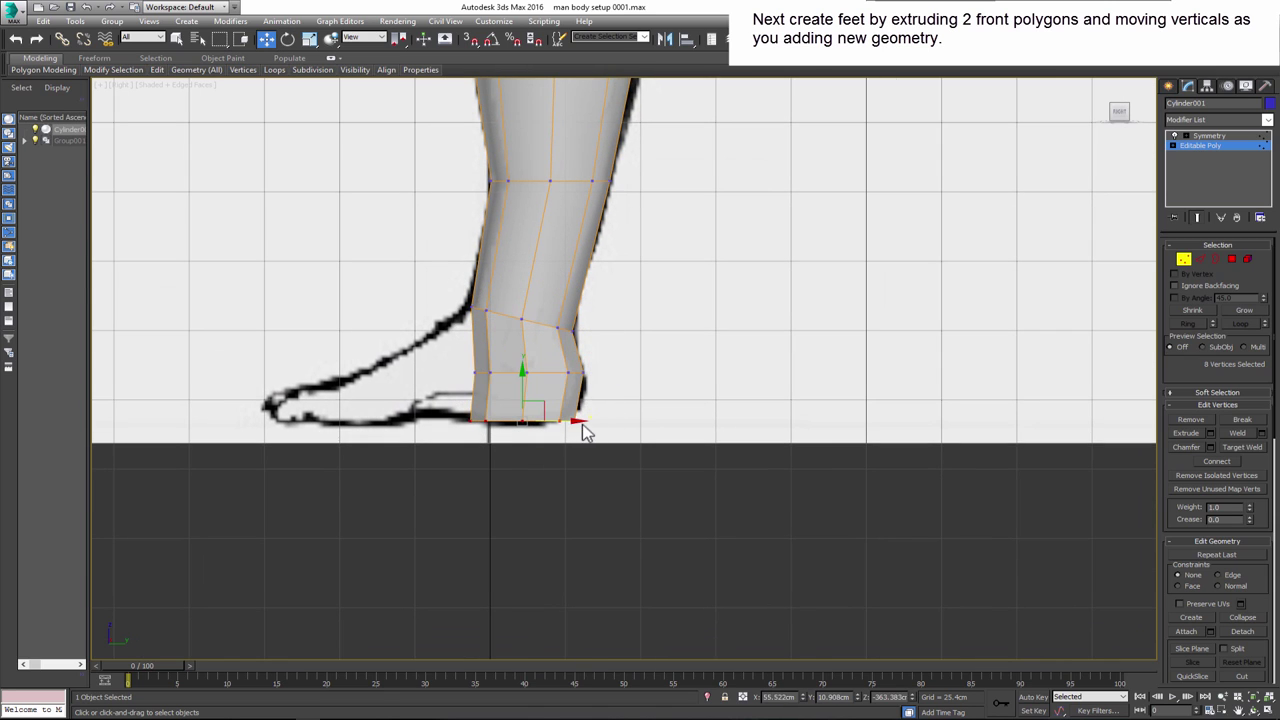
left_click_drag(529, 374, 525, 375)
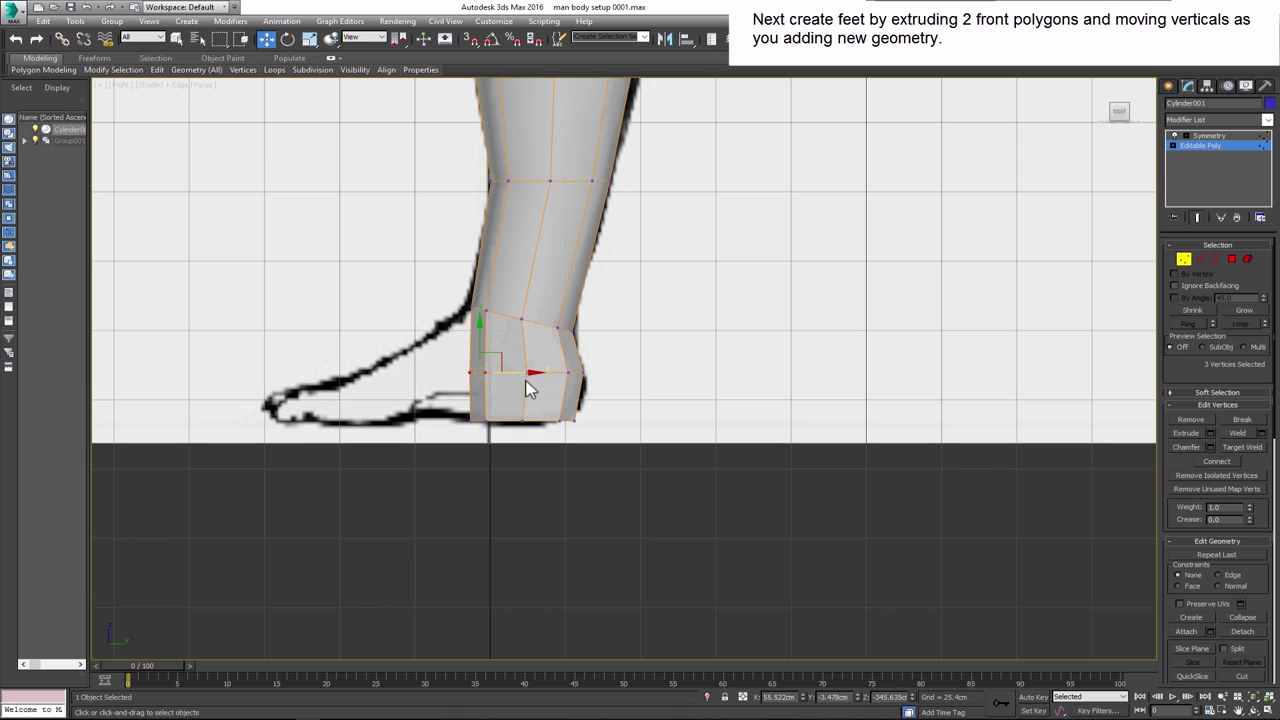
- Extrude the front foot polygons forward and lower them to fit the sole
left_click(1230, 262, "ctrl")
left_click(1210, 432)
left_click(635, 402)
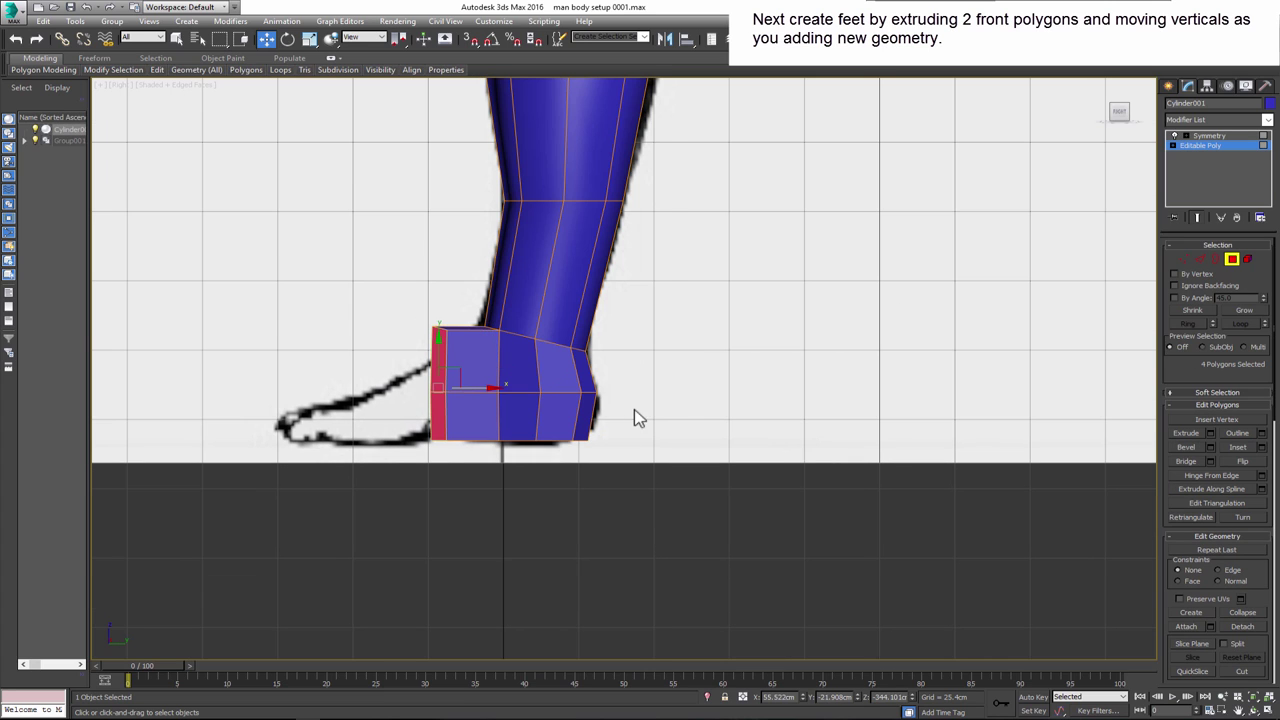
left_click(310, 38)
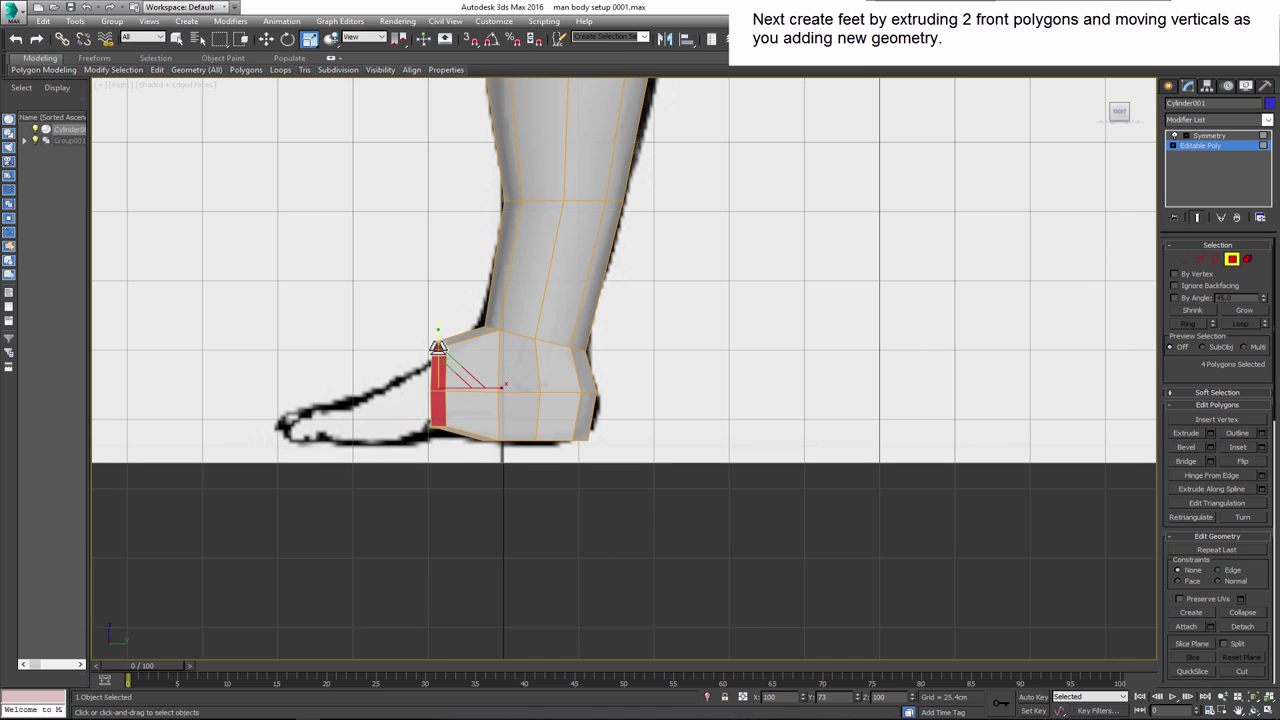
key("w")
left_click_drag(477, 386, 491, 386)
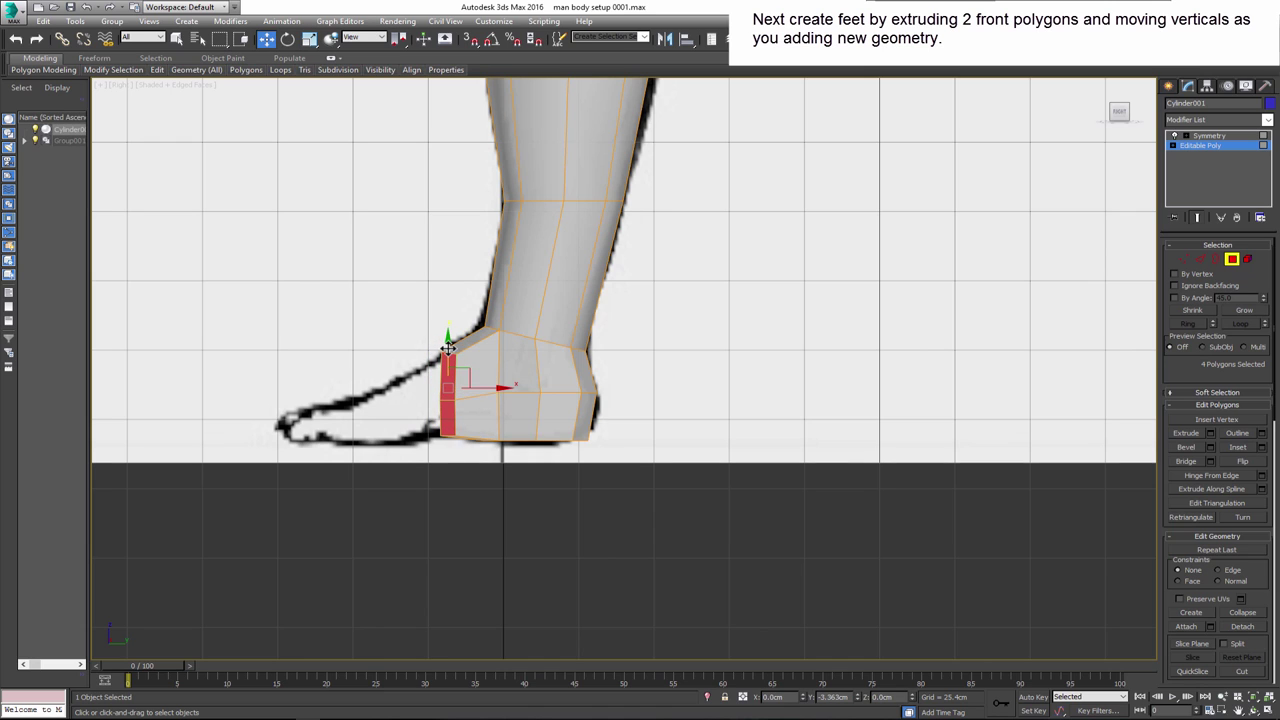
middle_click_drag(448, 347, 458, 320)
left_click(1210, 432)
left_click(630, 408)
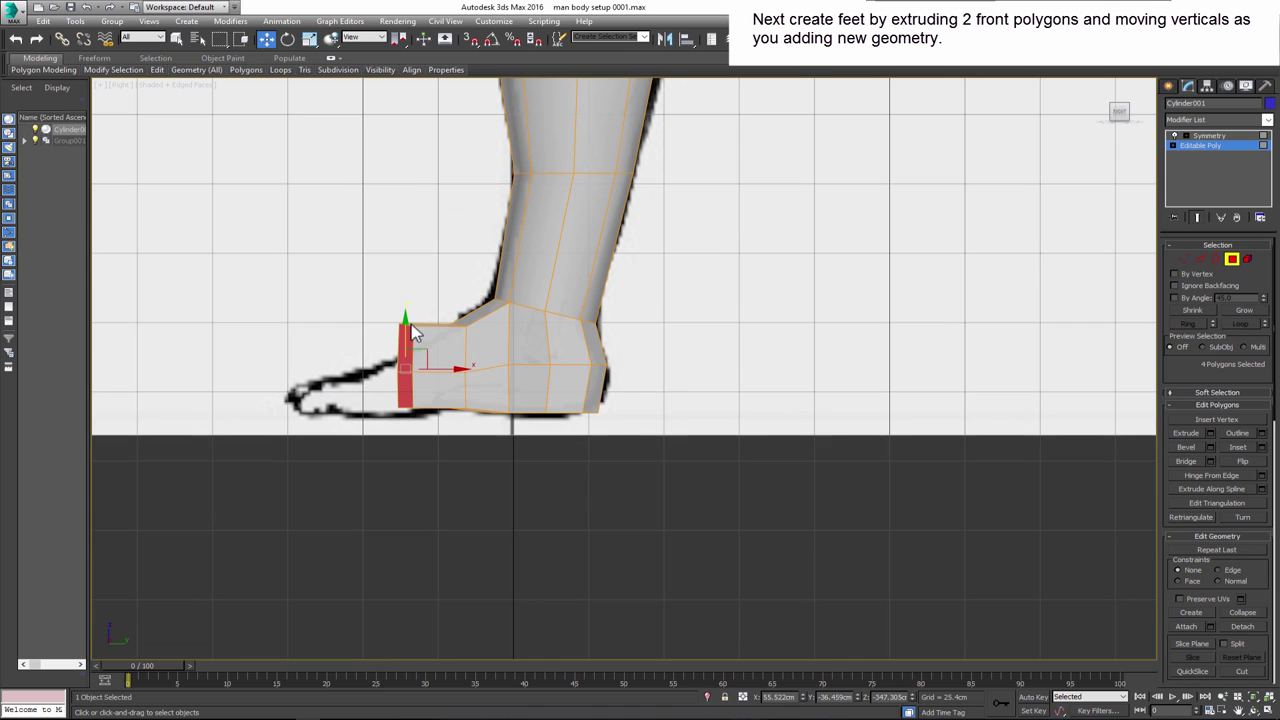
mouse_move(413, 333)
left_mouse_down()
mouse_move(413, 346)
mouse_move(441, 352)
left_mouse_up()
- Move the ankle vertex onto the instep line and select the front foot vertices
left_click(1184, 259)
scroll(453, 313, "up", 2)
left_click(470, 335)
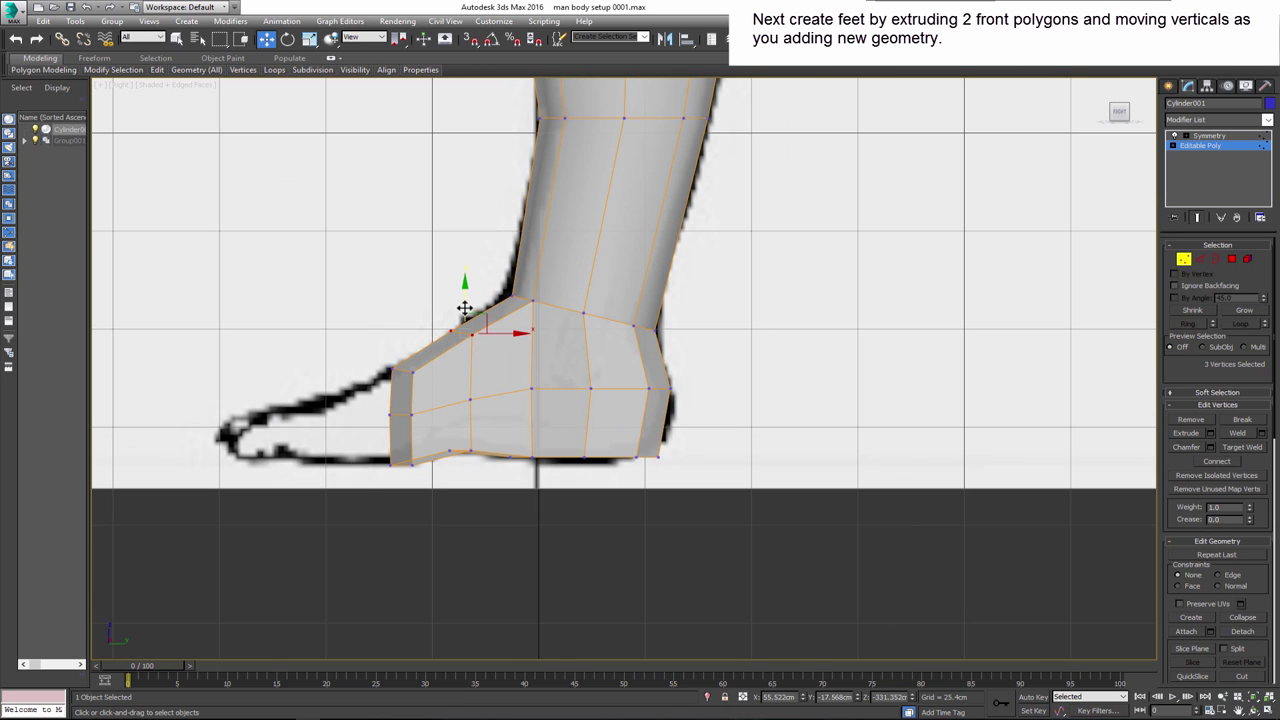
left_click(532, 298)
middle_click_drag(437, 456, 445, 398)
scroll(445, 398, "up", 2)
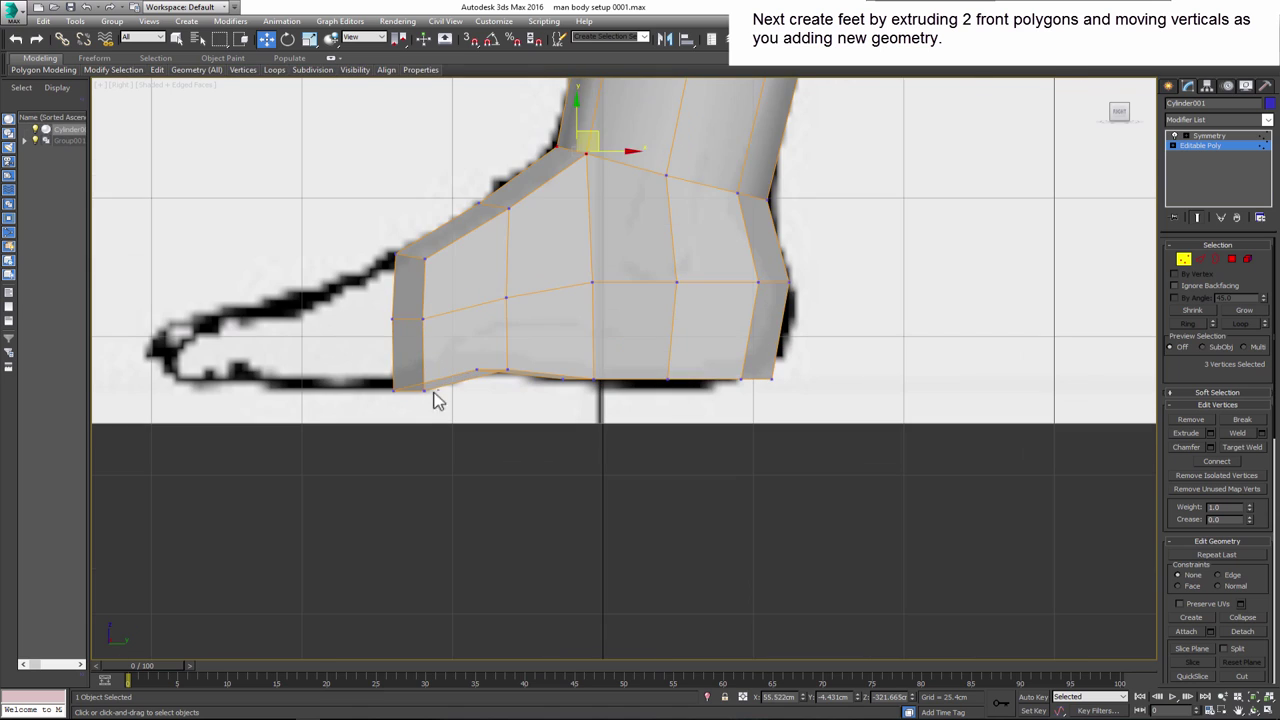
left_click_drag(434, 397, 420, 360)
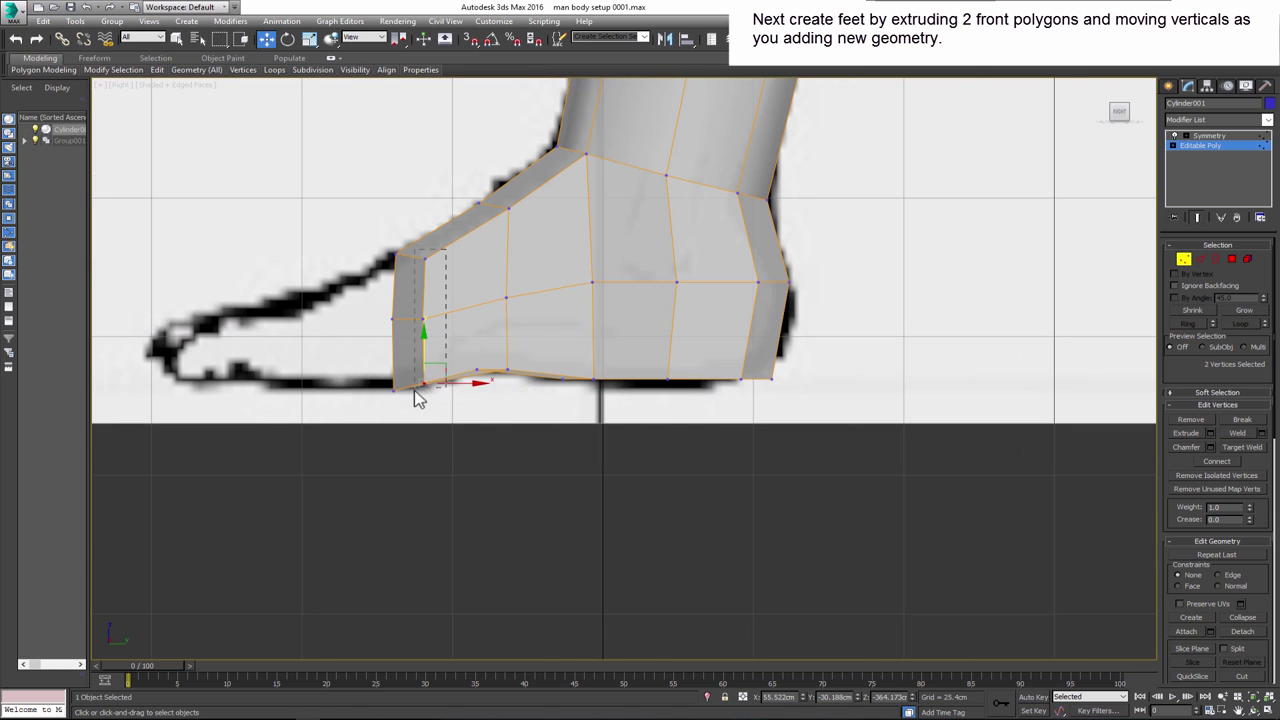
left_click_drag(385, 245, 472, 317, "ctrl")
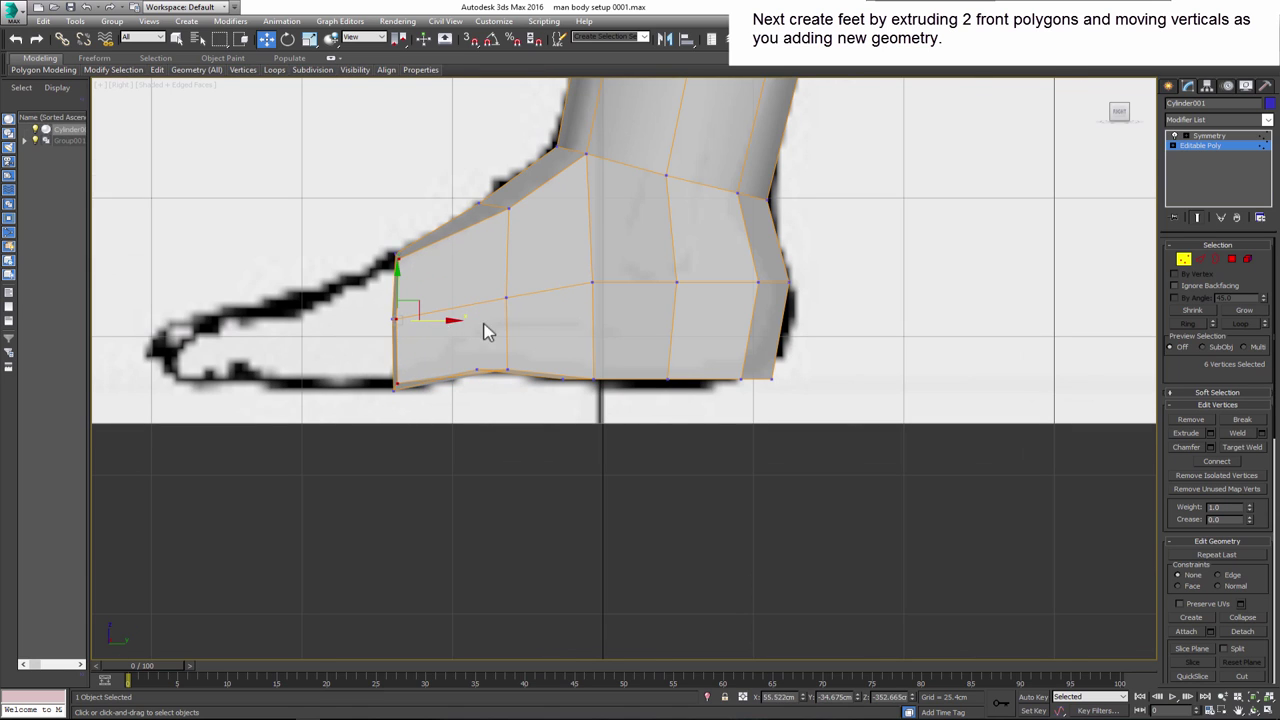
scroll(486, 329, "down", 2)
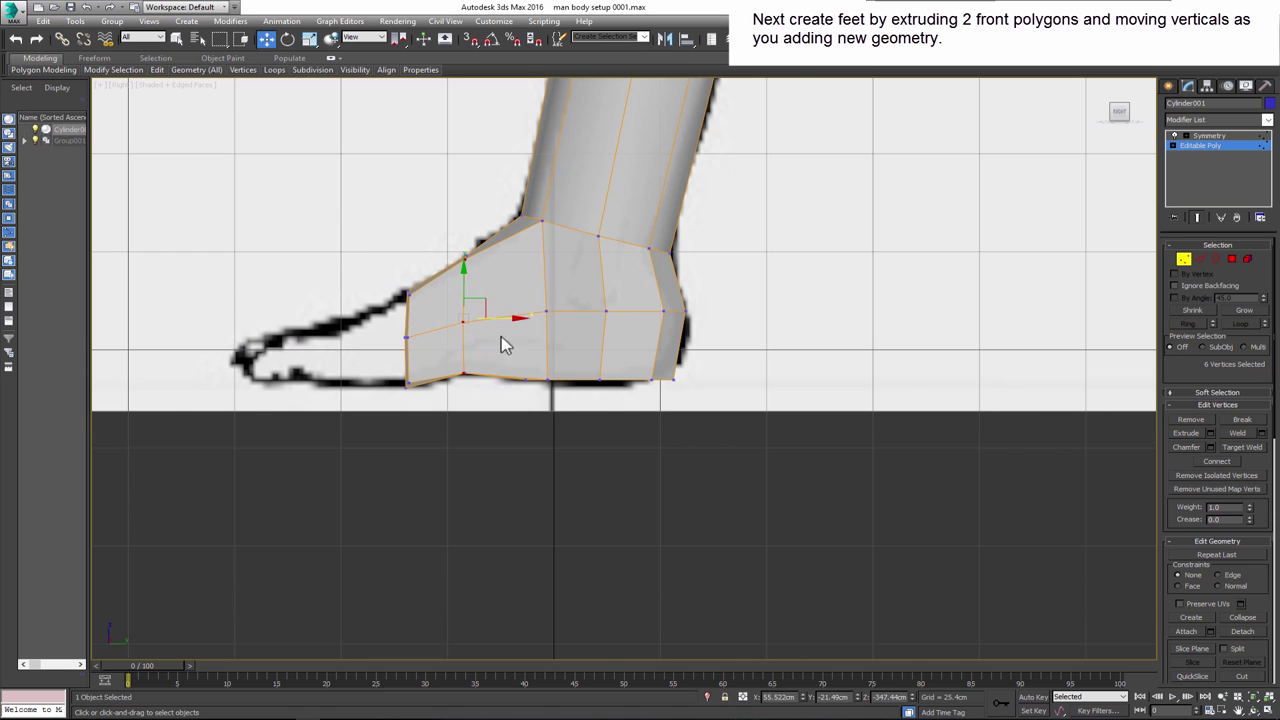
scroll(428, 395, "up", 2)
left_click(398, 378)
scroll(471, 297, "down", 2)
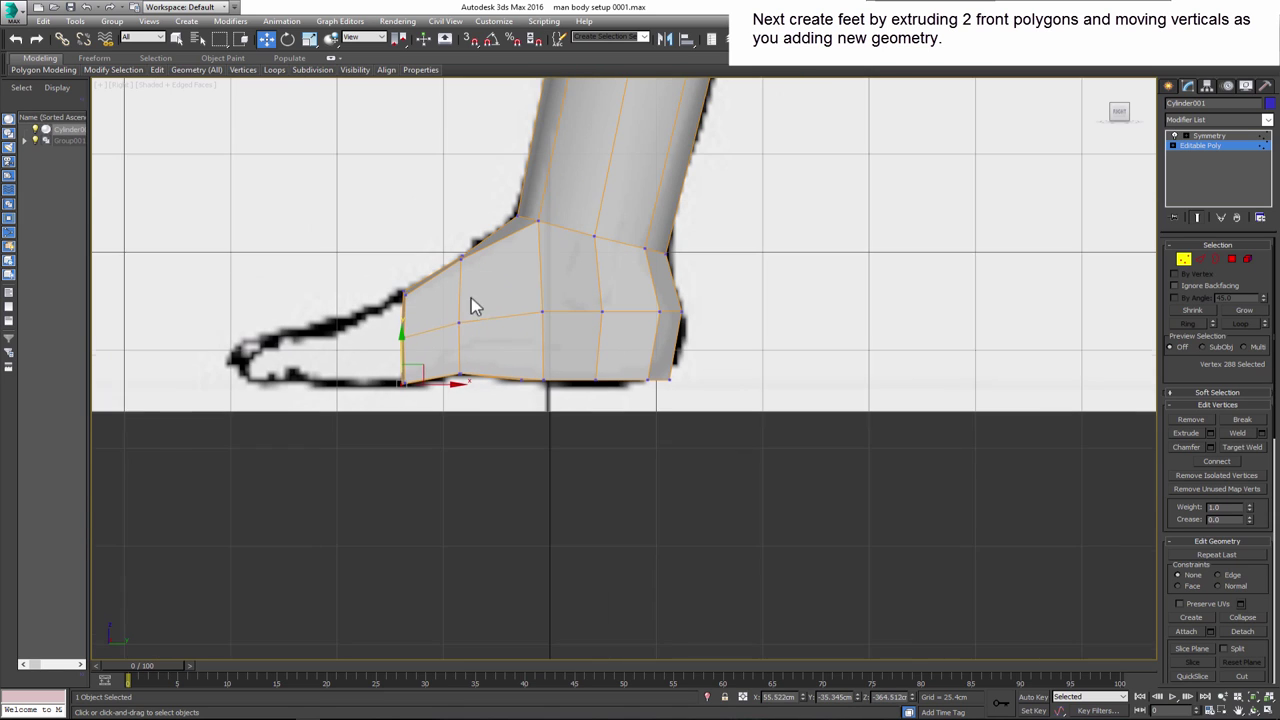
- Extrude the front foot polygons and slide the new toe section forward
key("4")
left_click(1210, 432)
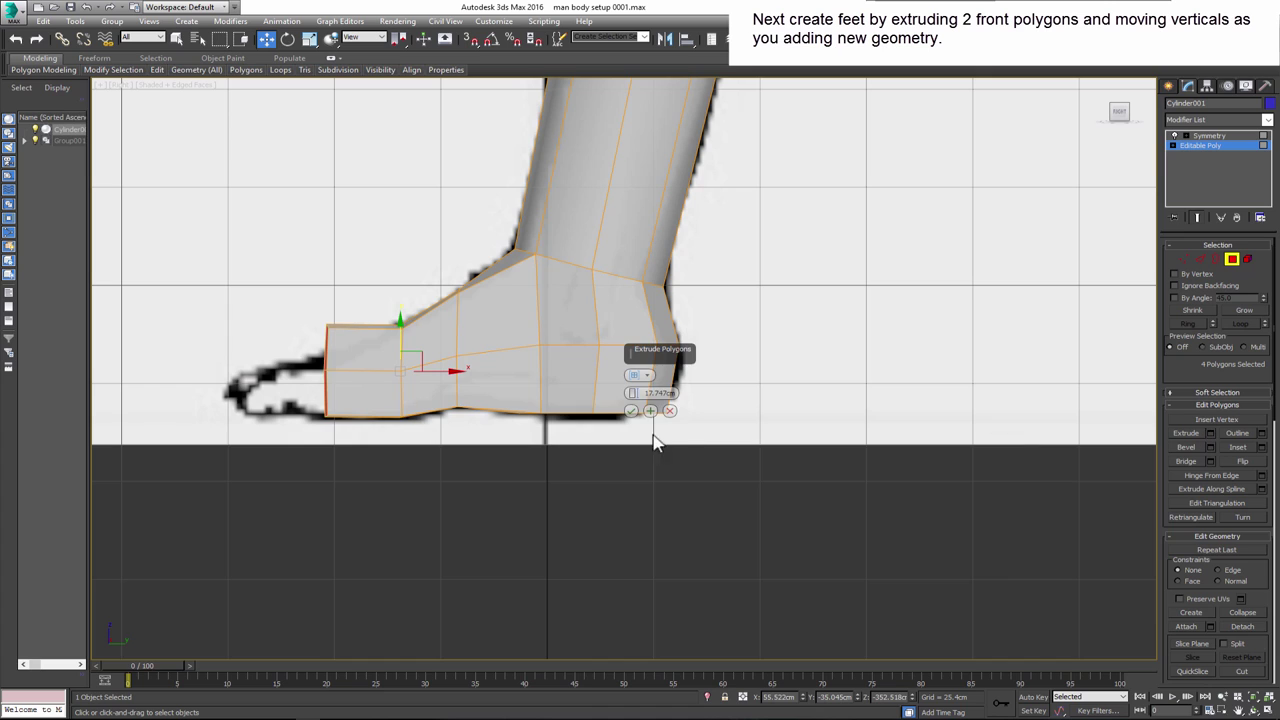
left_click(631, 411)
left_click_drag(380, 372, 360, 372)
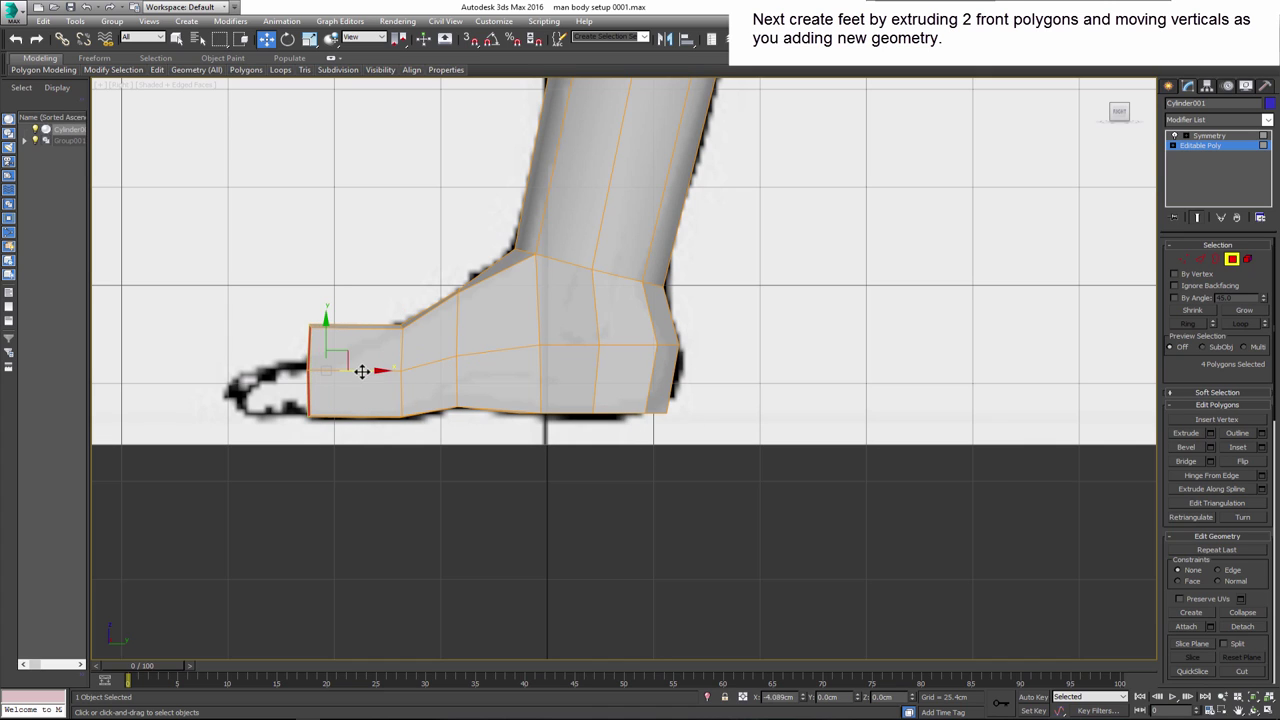
- Lower the front toe vertices and the top edge of the toe
key("1")
left_click_drag(274, 288, 345, 428)
left_click_drag(309, 320, 329, 363)
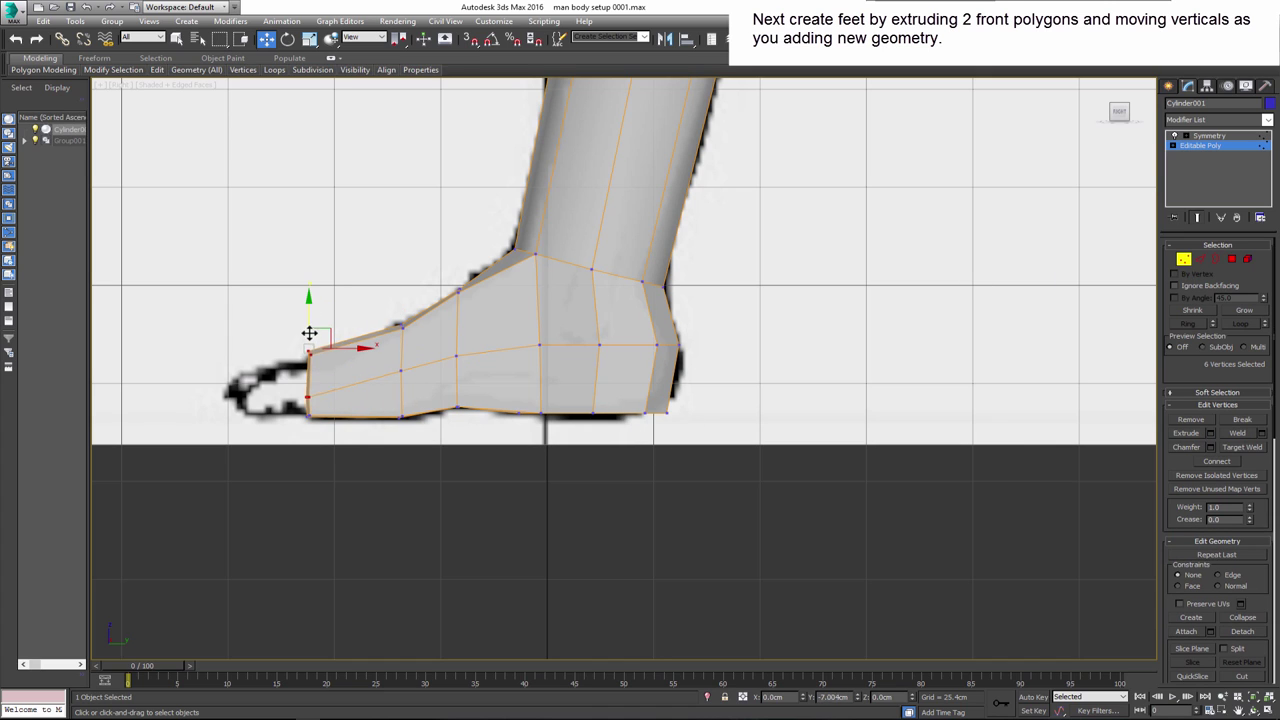
left_click(400, 330)
left_click_drag(401, 339, 474, 355)
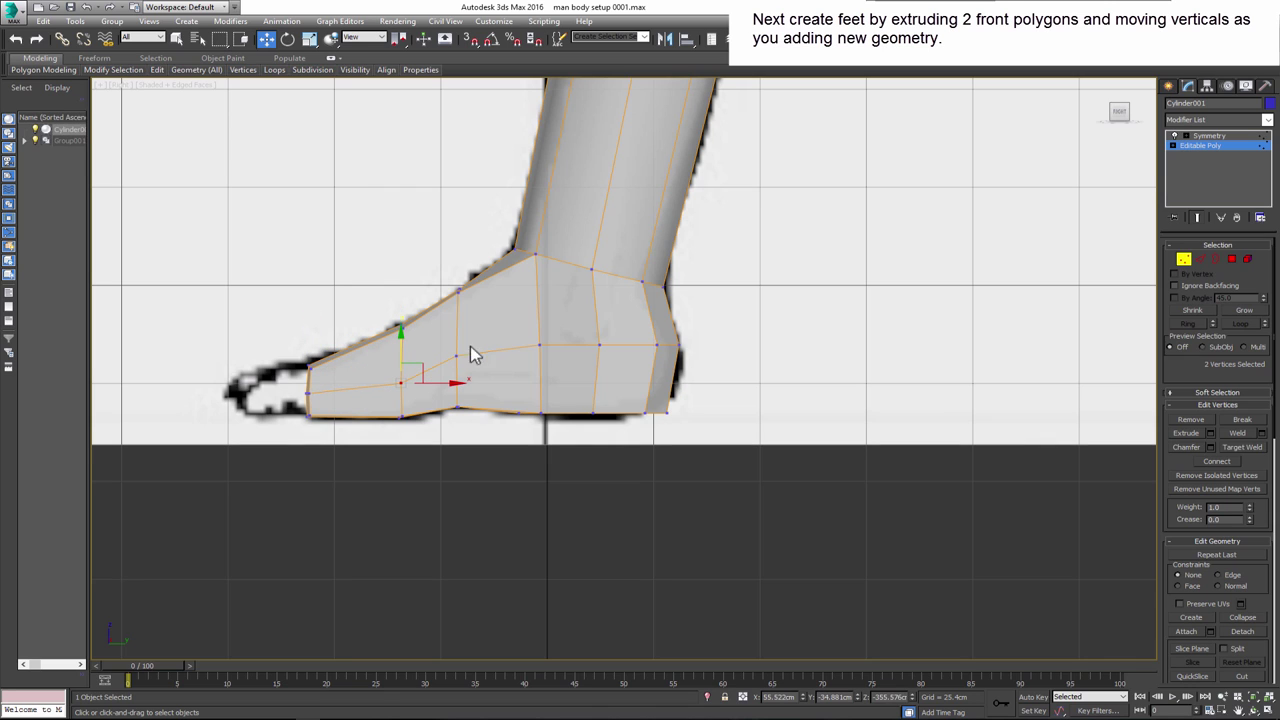
- Select the heel and foot-bottom vertices for scaling, checking them in Perspective view
left_click_drag(524, 322, 556, 367)
middle_click_drag(601, 312, 599, 302)
left_click_drag(691, 391, 554, 420)
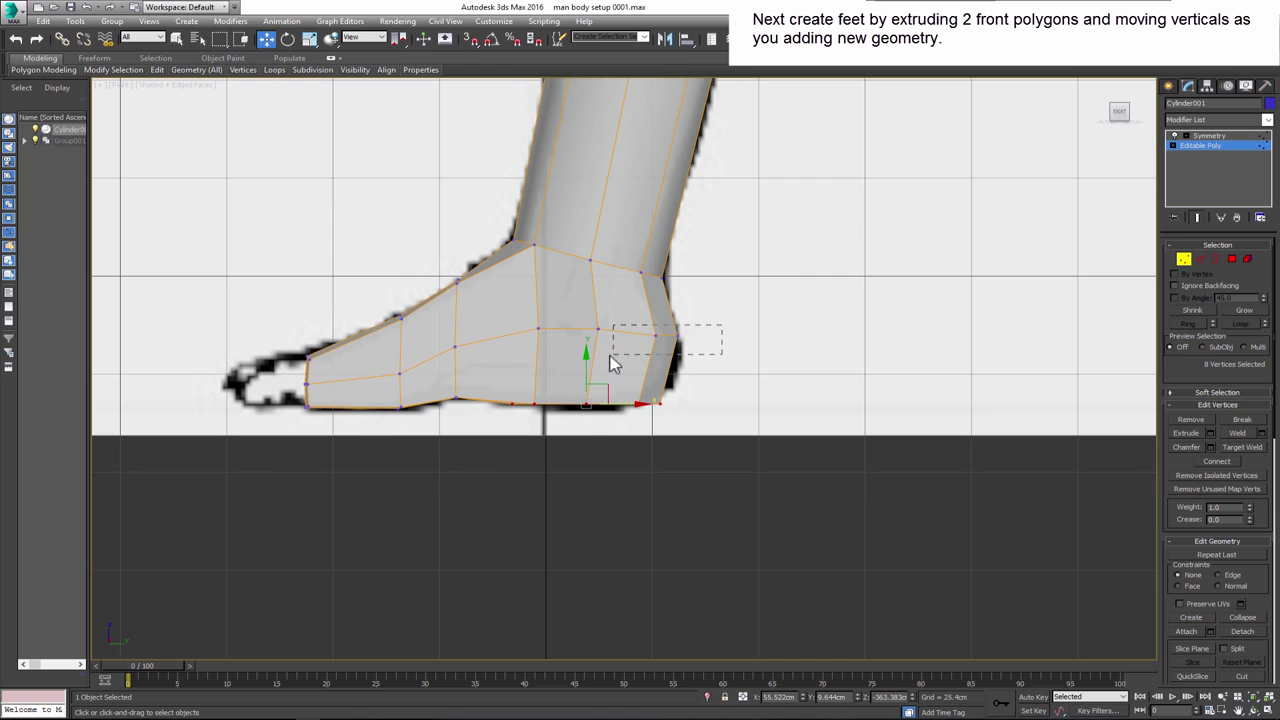
left_click_drag(566, 329, 537, 314)
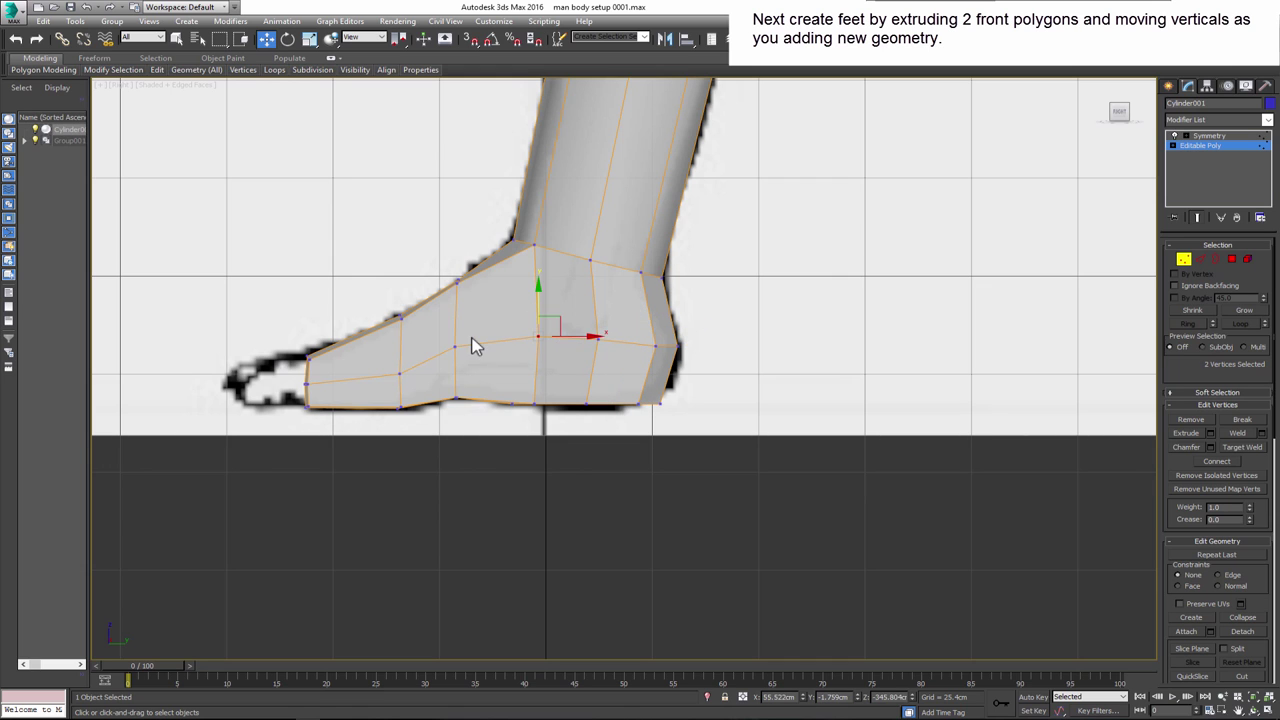
key("p")
left_click(309, 40)
- Narrow the foot bottom and select the vertex ring along the sole
left_click_drag(629, 437, 608, 437)
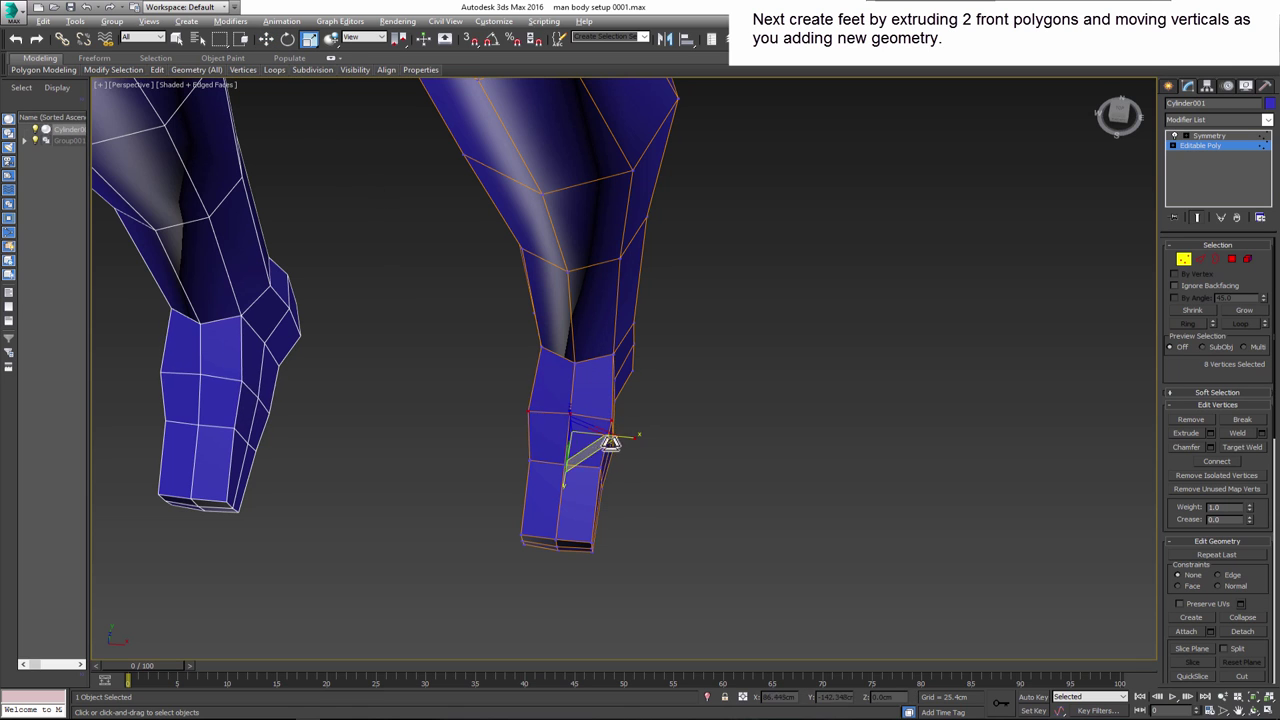
middle_click_drag(608, 437, 551, 520, "alt")
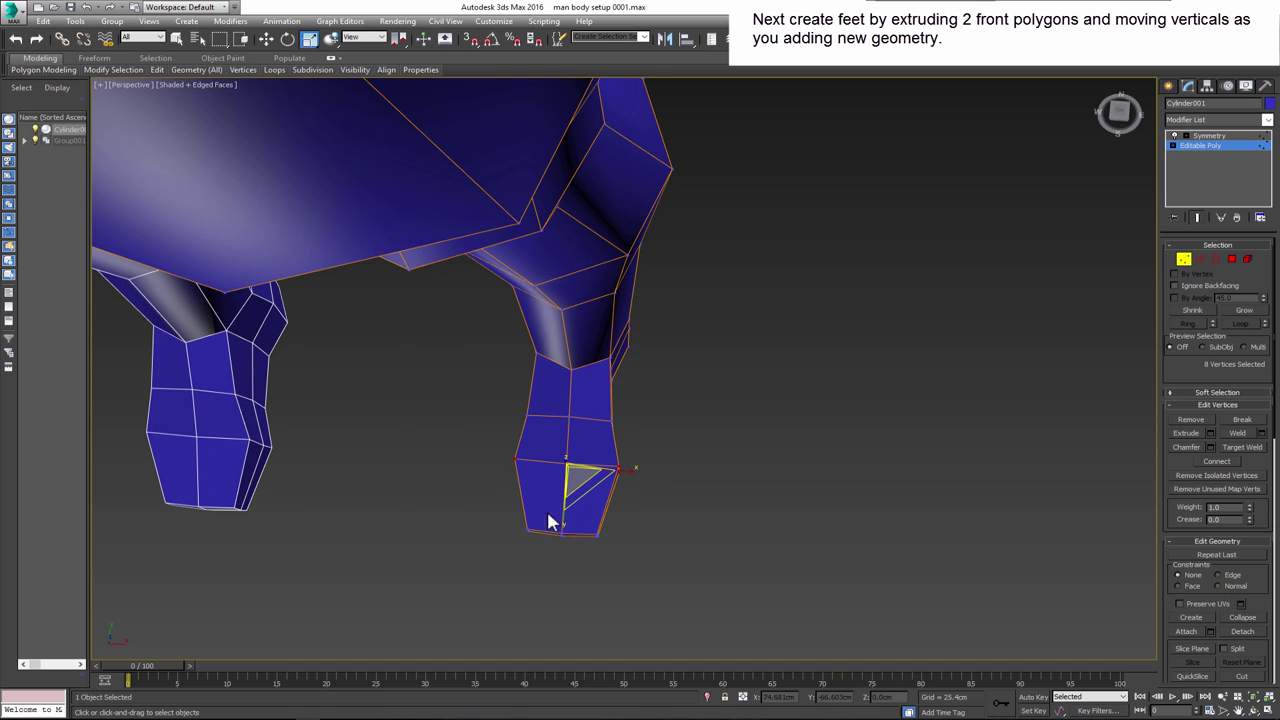
left_click_drag(551, 520, 628, 556)
mouse_move(649, 538)
middle_mouse_down("alt")
mouse_move(651, 491)
mouse_move(549, 531)
middle_mouse_up("alt")
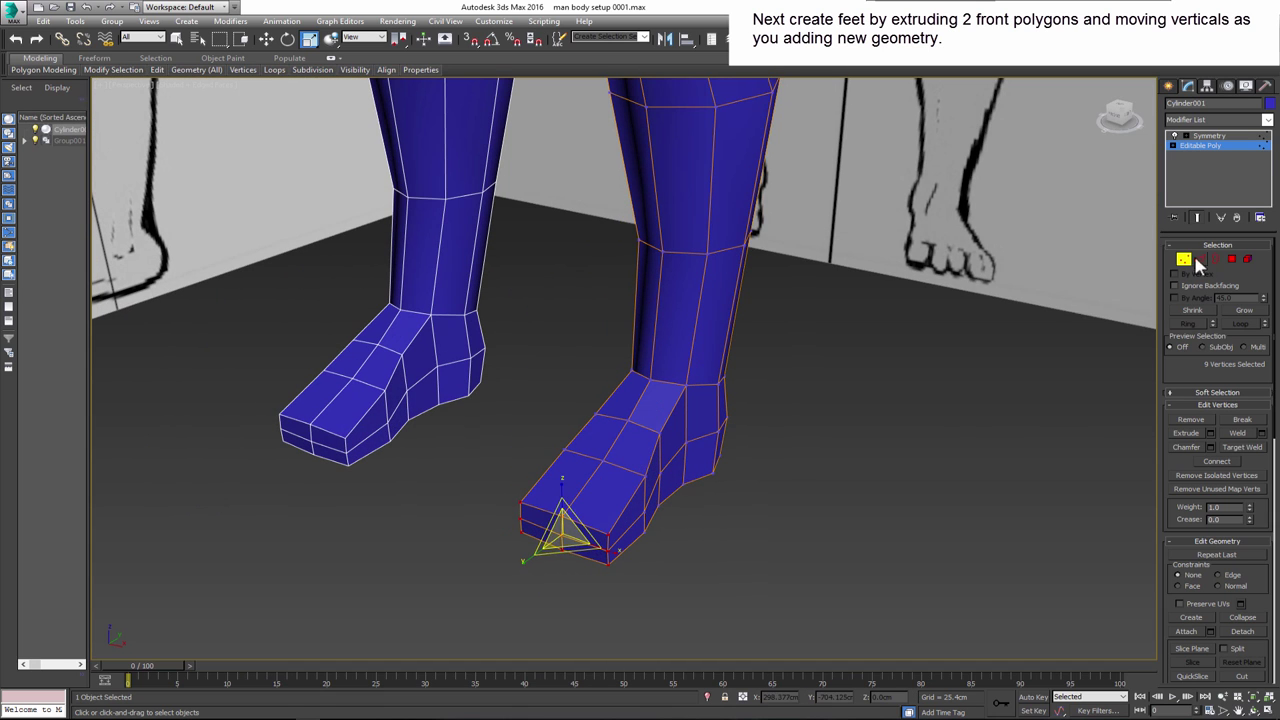
key("2")
double_click(641, 457)
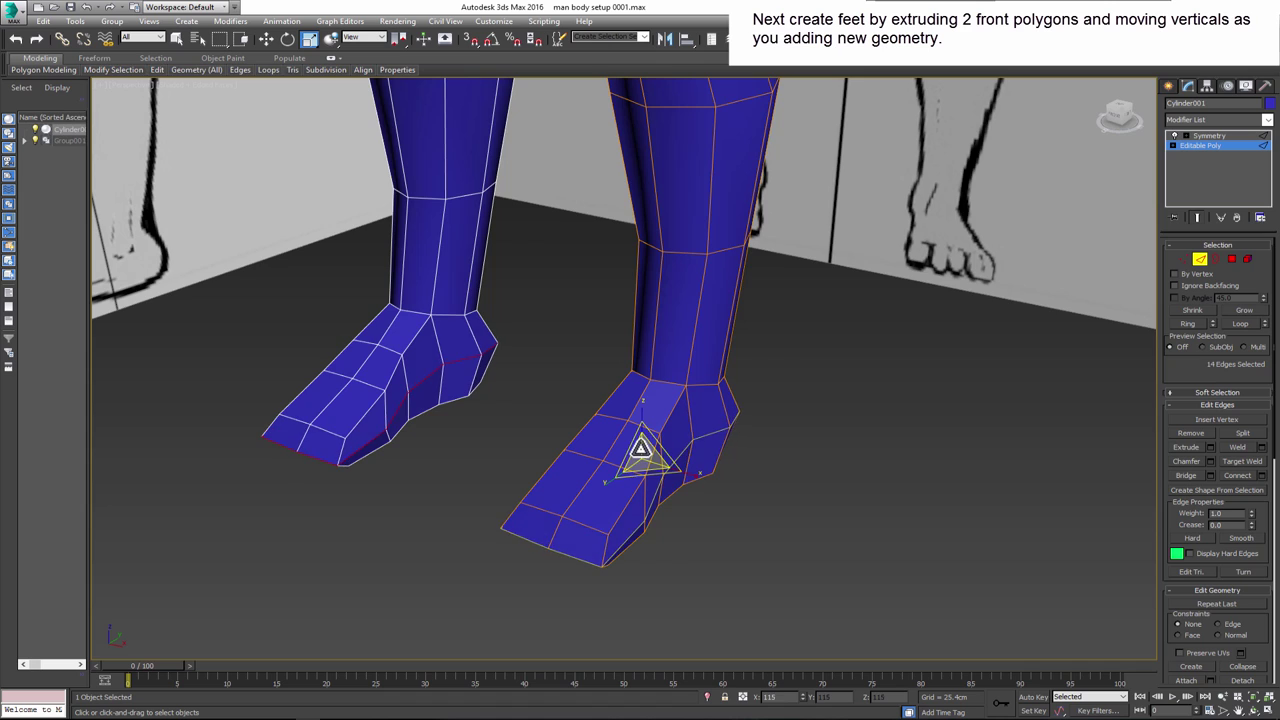
mouse_move(643, 451)
middle_mouse_down("alt")
mouse_move(778, 549)
mouse_move(709, 457)
mouse_move(686, 466)
mouse_move(745, 415)
middle_mouse_up("alt")
key("1")
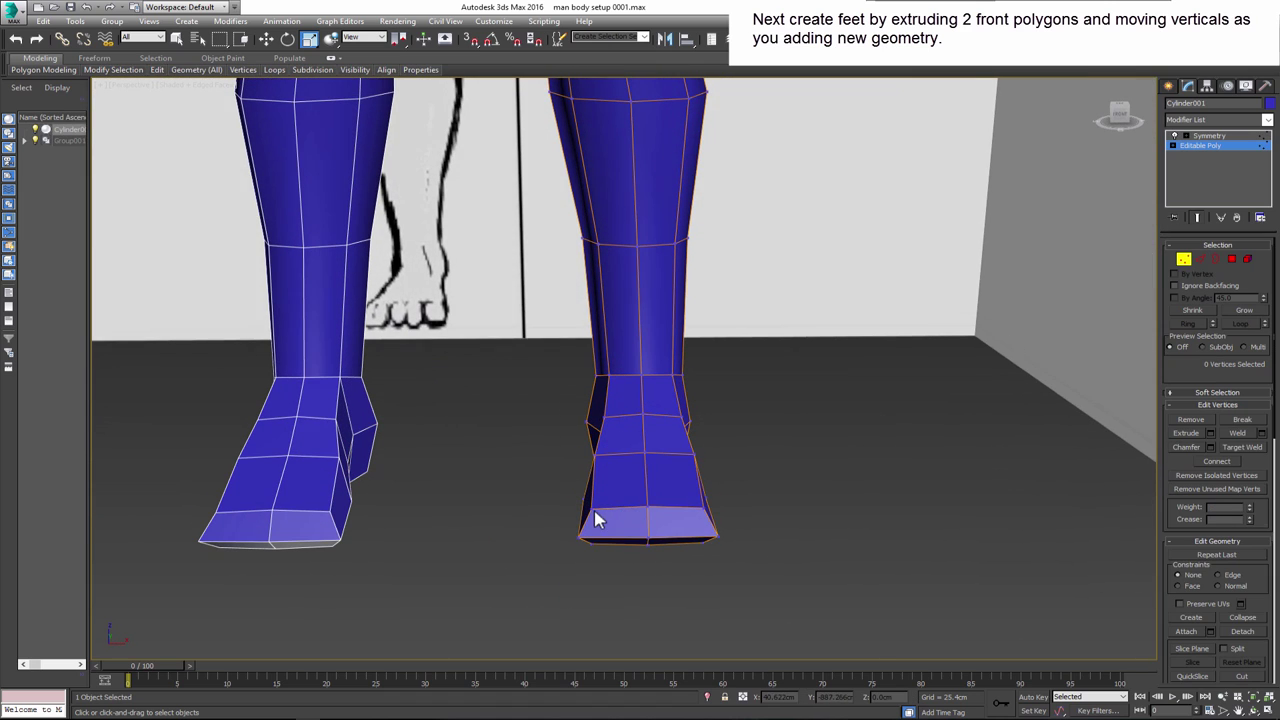
left_click(580, 530, "ctrl")
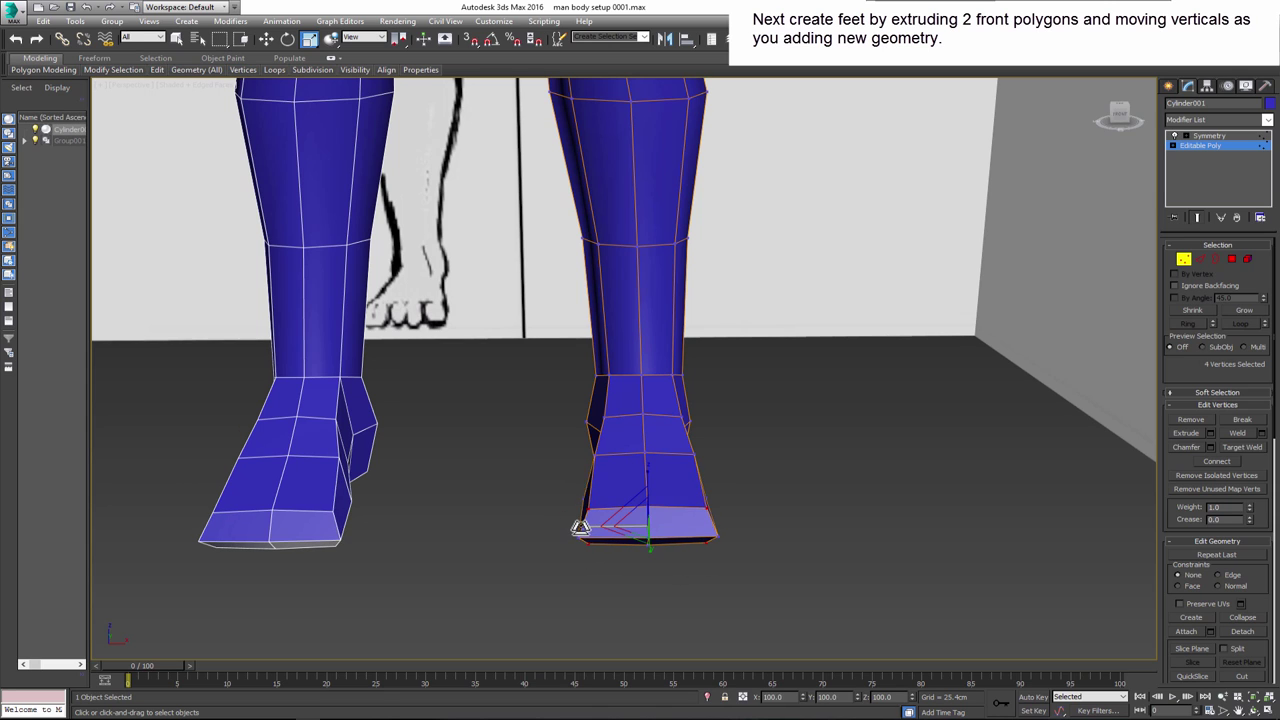
- Move the toe tip, heel and instep vertices onto the see-through side reference outline
key("w")
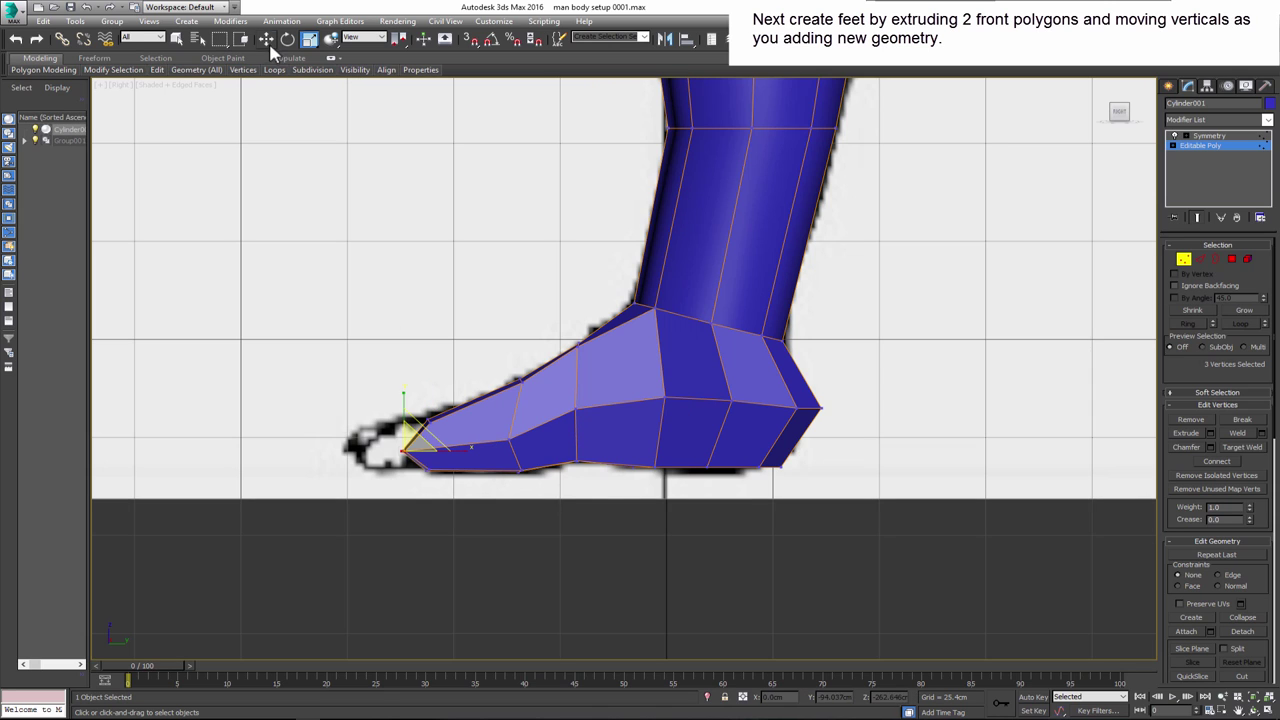
left_click_drag(402, 445, 428, 447)
middle_click_drag(538, 411, 540, 431)
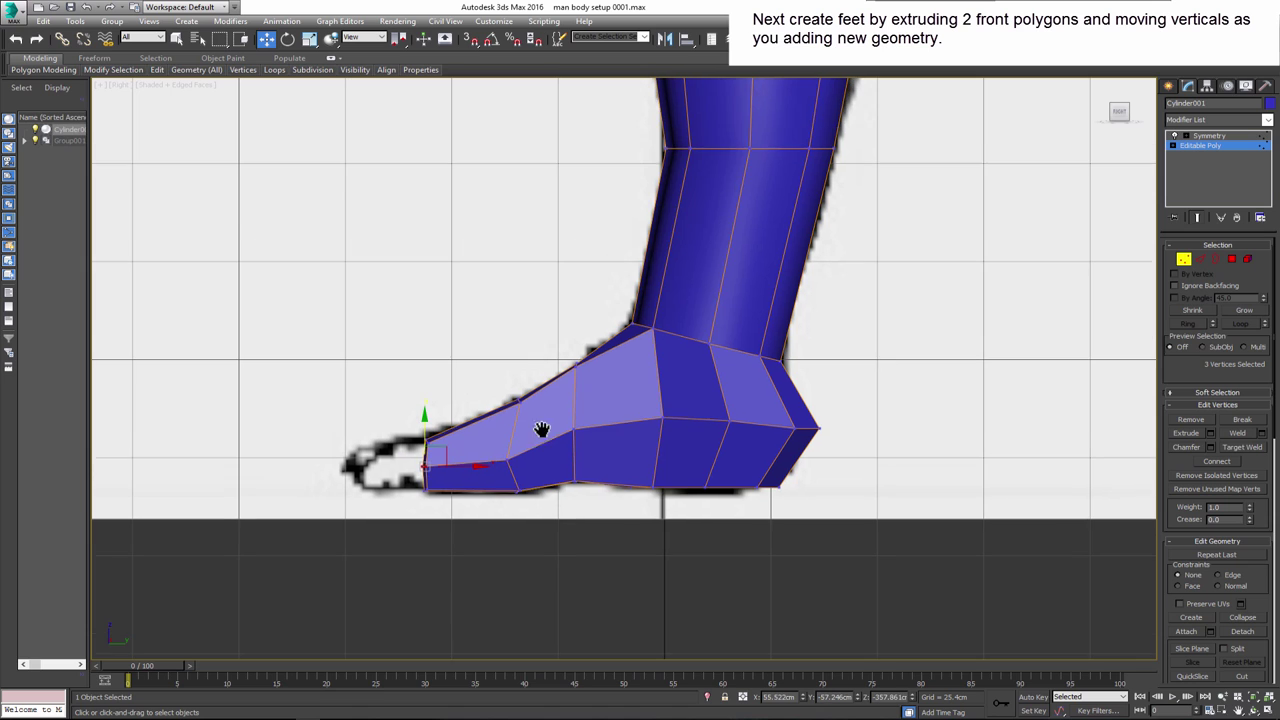
key("alt+x")
mouse_move(851, 411)
left_mouse_down()
mouse_move(785, 458)
mouse_move(782, 440)
left_mouse_up()
middle_click_drag(782, 443, 783, 459)
left_click_drag(555, 370, 592, 510)
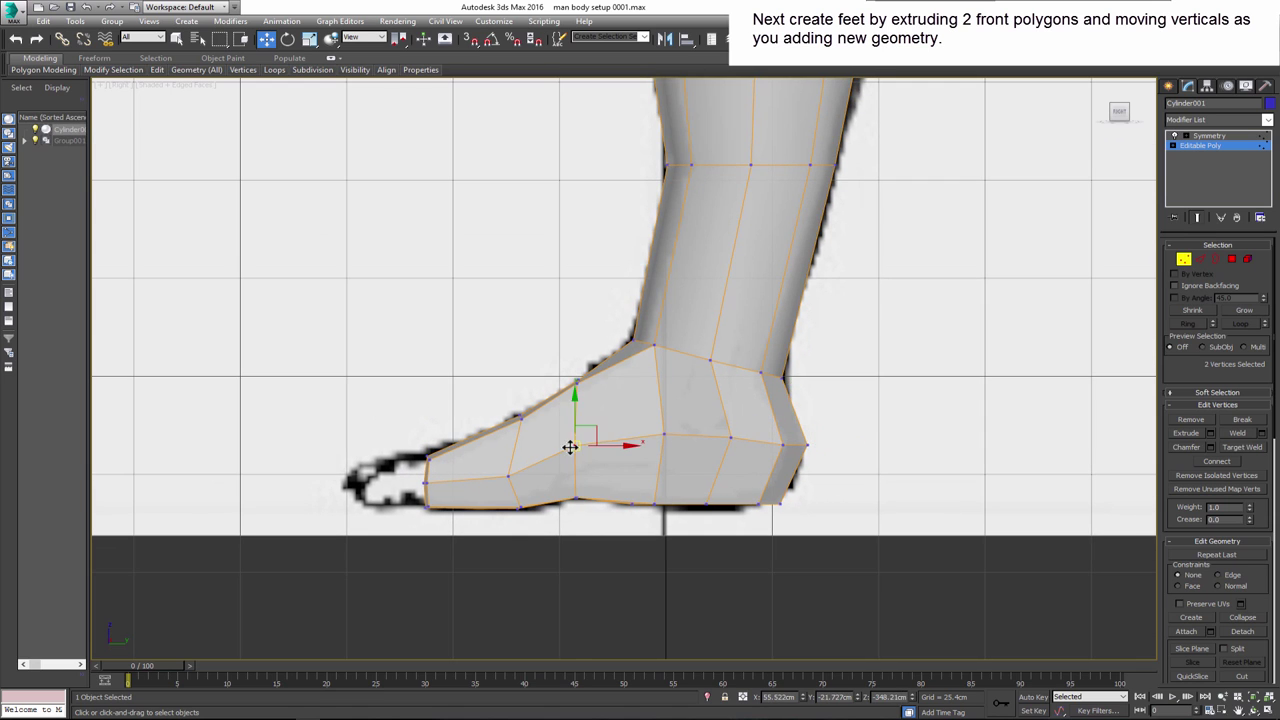
key("p")
- Widen and round the toe by moving the front foot vertices
left_click_drag(677, 420, 700, 434)
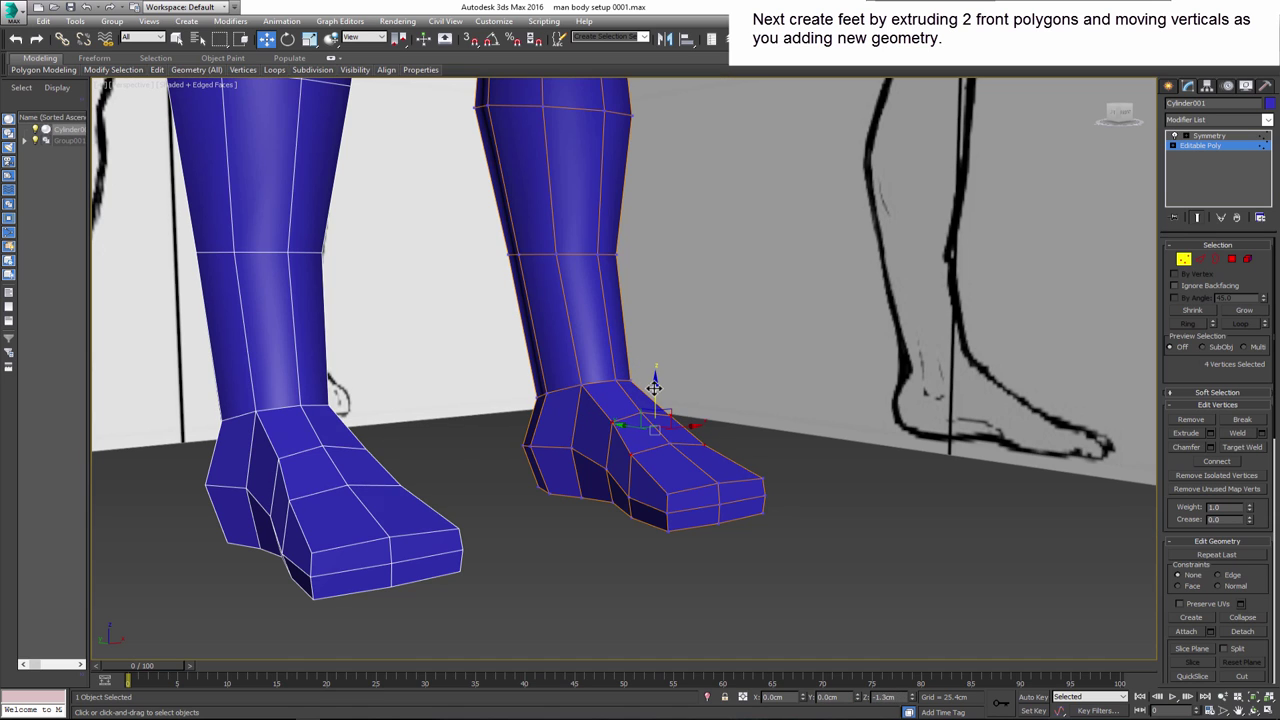
middle_click_drag(660, 395, 623, 491, "alt")
left_click_drag(623, 491, 740, 503)
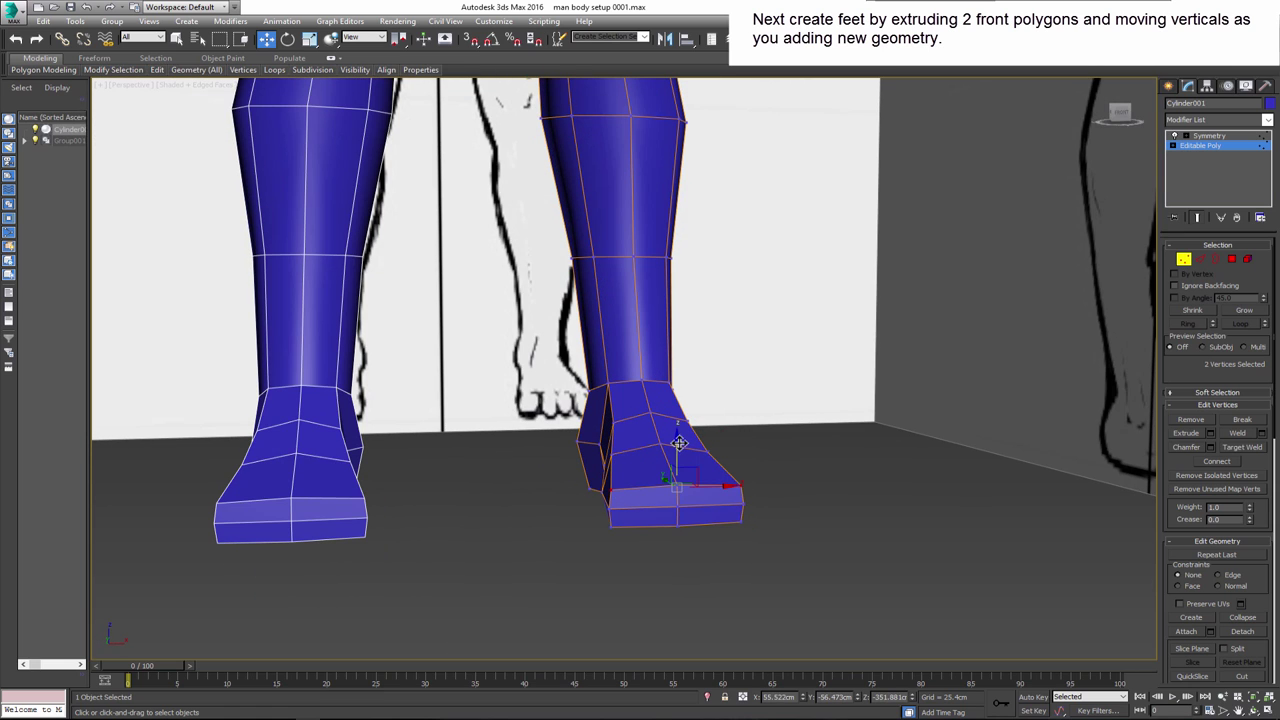
left_click_drag(678, 470, 678, 449)
left_click(742, 515, "ctrl")
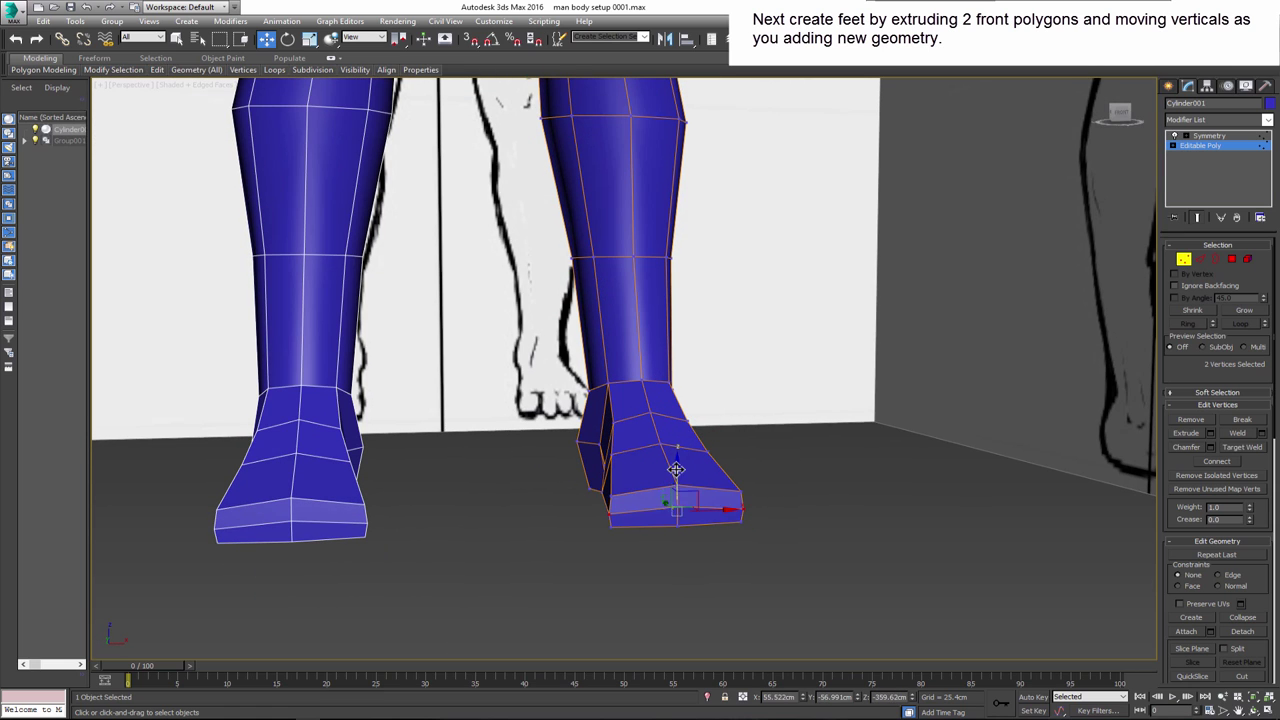
middle_click_drag(677, 466, 665, 456)
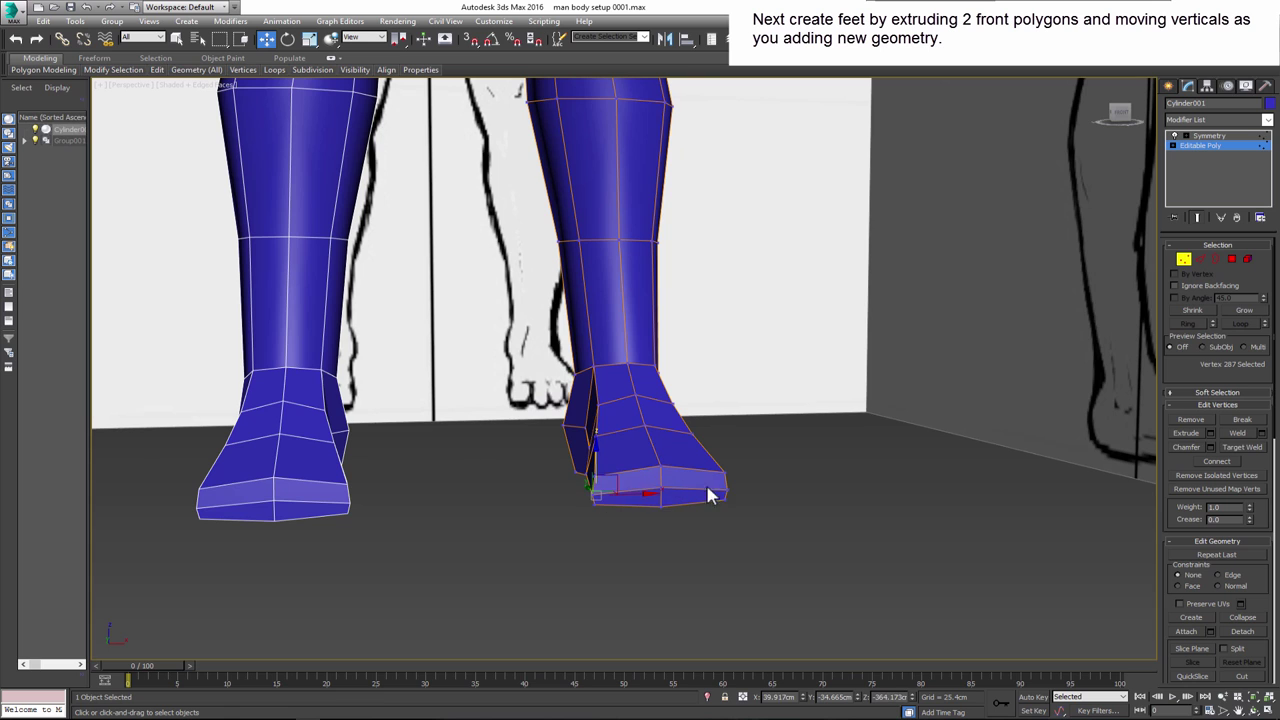
left_click_drag(667, 470, 662, 446)
left_click(634, 458, "ctrl")
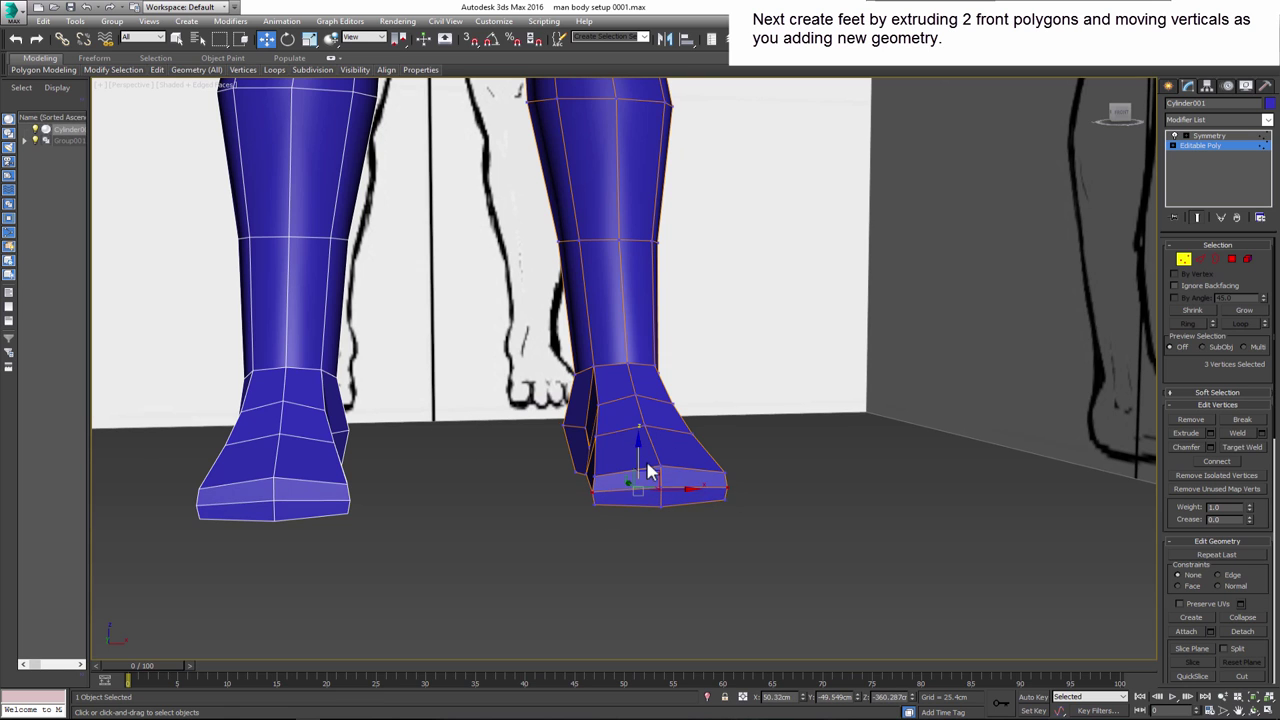
mouse_move(651, 471)
middle_mouse_down("alt")
mouse_move(753, 456)
mouse_move(731, 480)
middle_mouse_up("alt")
left_click(753, 456)
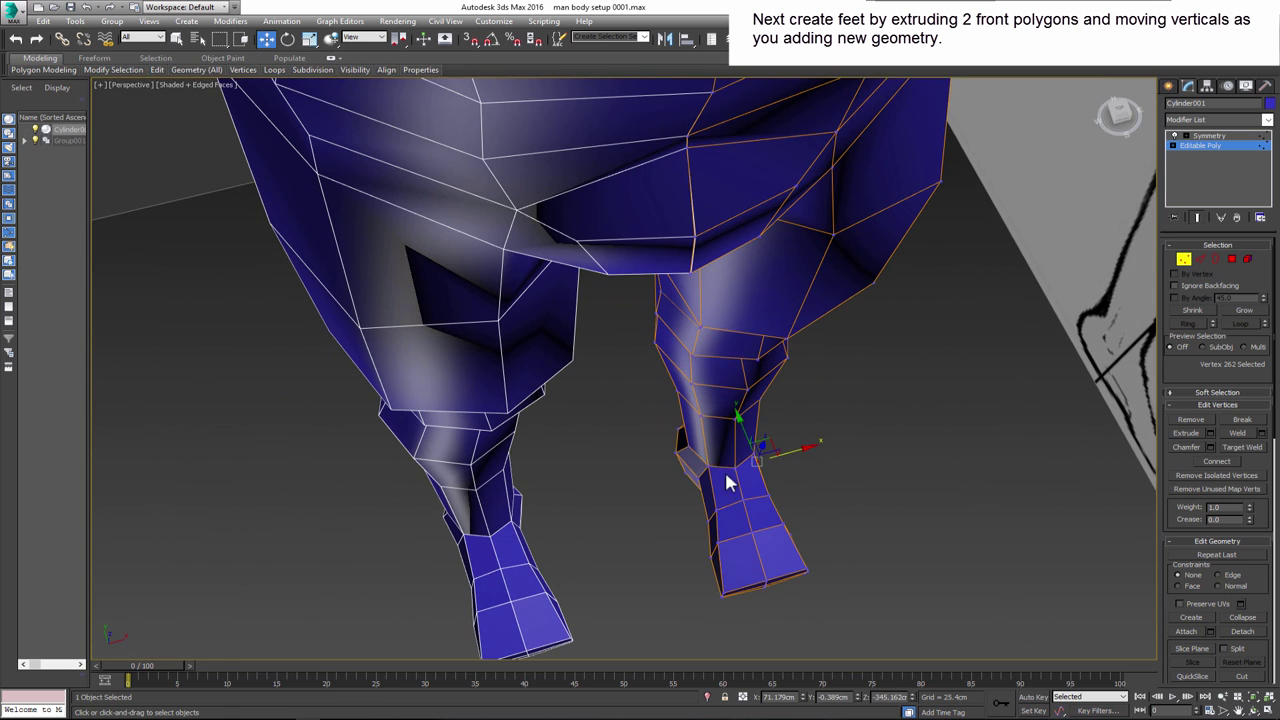
mouse_move(765, 533)
middle_mouse_down("alt")
mouse_move(729, 400)
mouse_move(1098, 355)
middle_mouse_up("alt")
- Briefly try the Cut tool on the sole, viewing the feet from below
left_click(1242, 676)
middle_click_drag(695, 435, 650, 350)
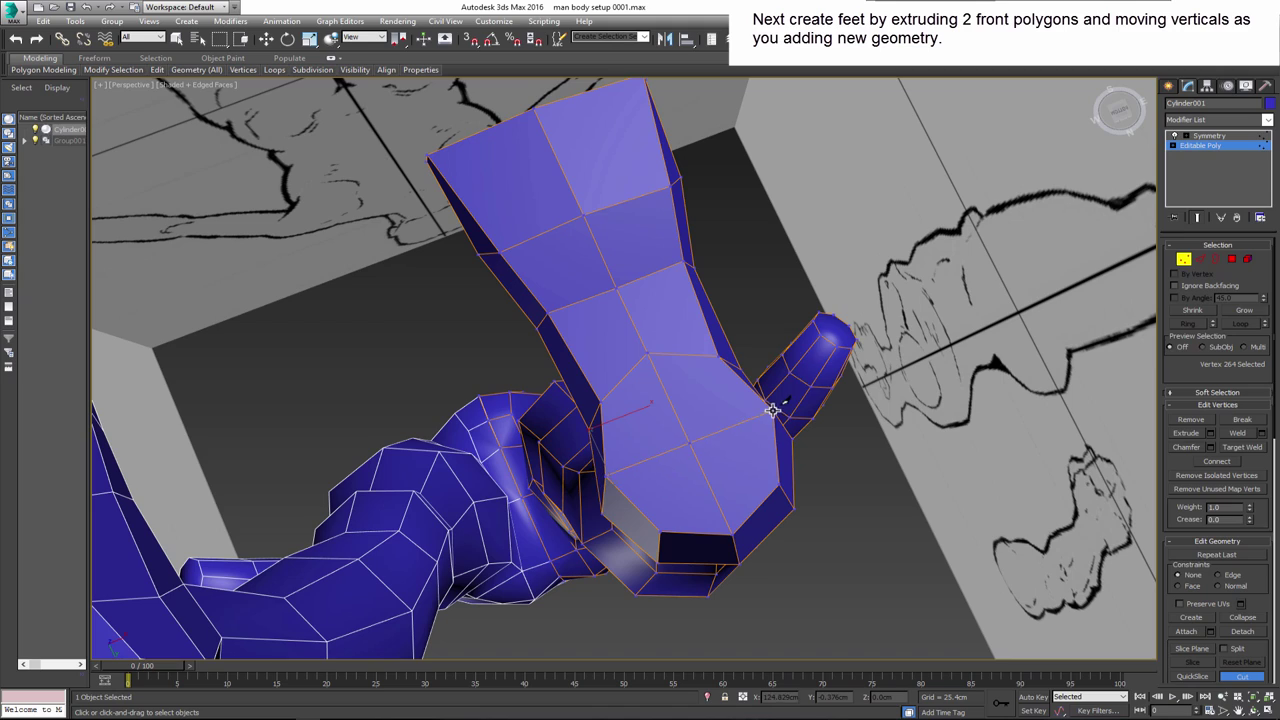
left_click(1240, 677)
middle_click_drag(760, 480, 812, 535, "alt")
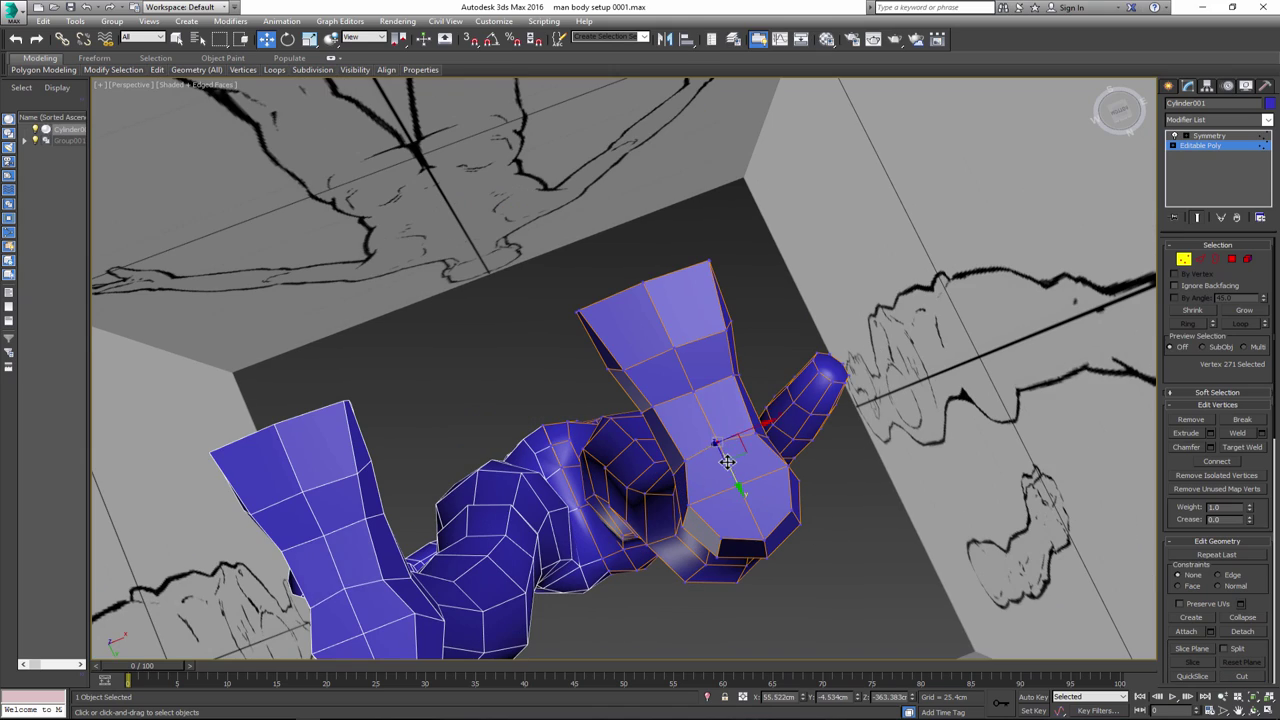
mouse_move(725, 455)
middle_mouse_down("alt")
mouse_move(846, 580)
mouse_move(1134, 357)
middle_mouse_up("alt")
- Select all body polygons and apply Auto Smooth shading
key("4")
key("ctrl+a")
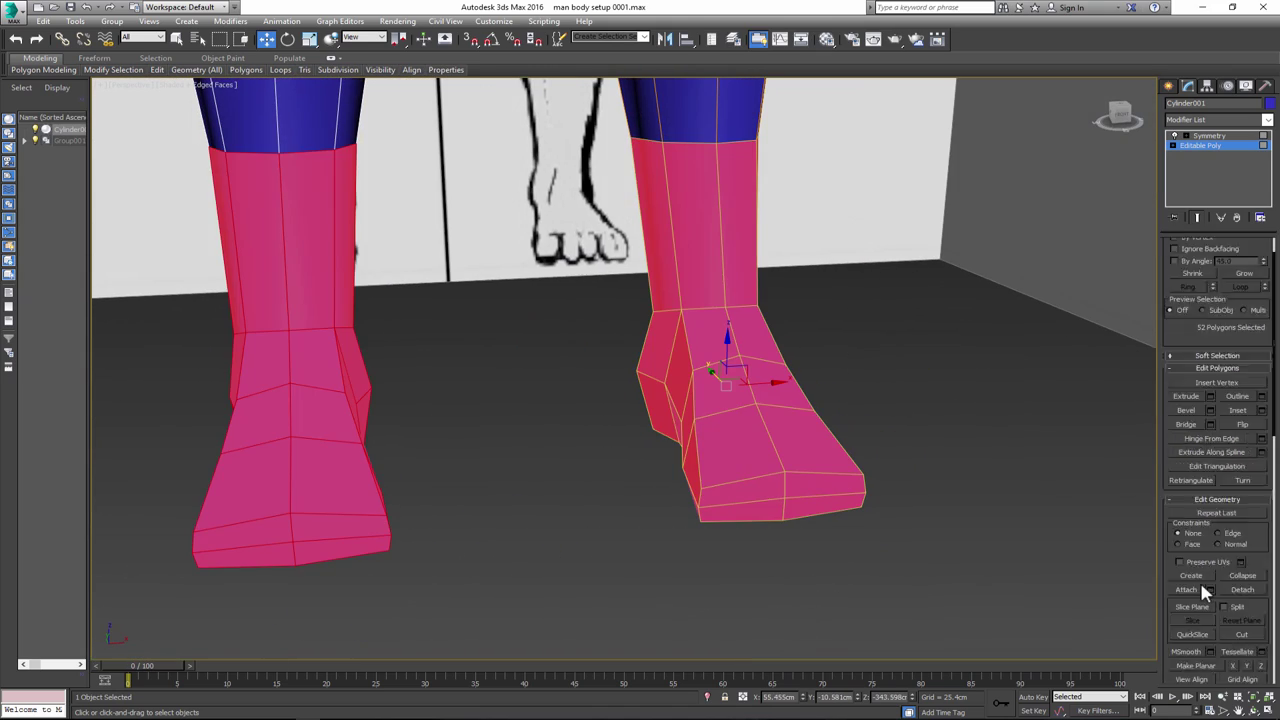
scroll(1199, 579, "down", 5)
left_click(1175, 423)
left_click(886, 500)
middle_click_drag(886, 500, 806, 507, "alt")
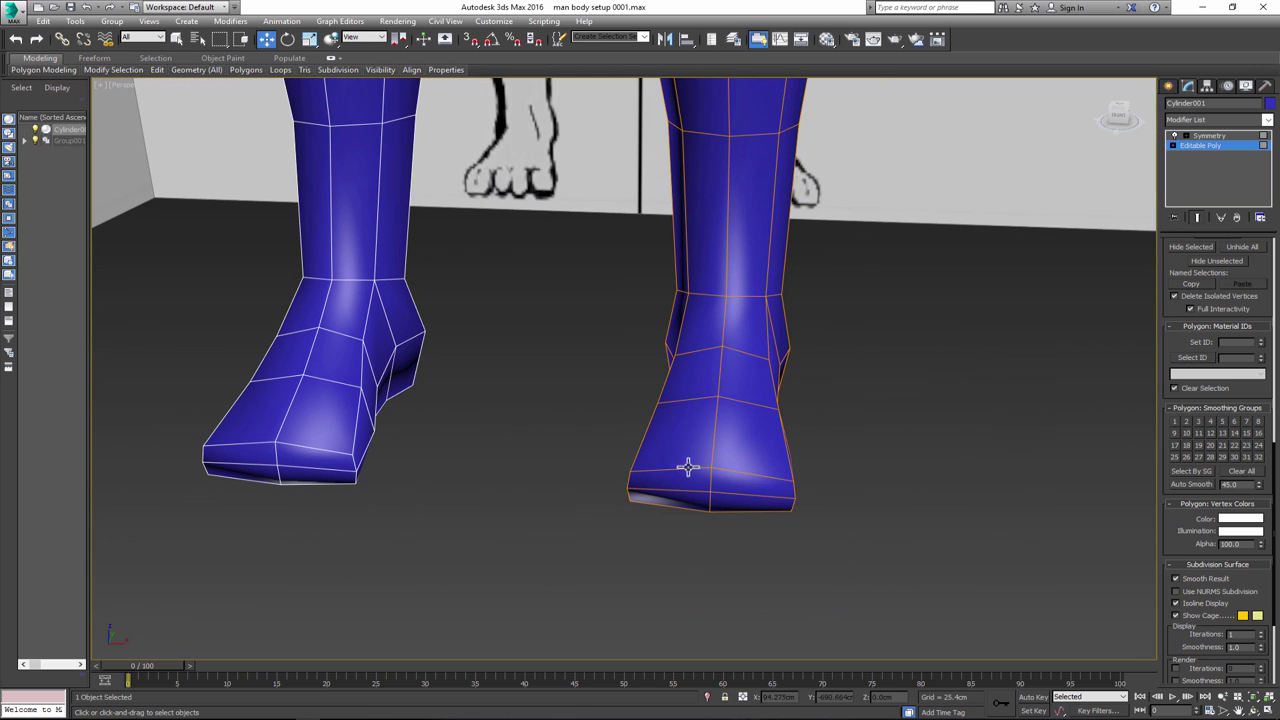
left_click(1174, 146)
- Select a set of edges around the front of the right foot
left_click(1196, 165)
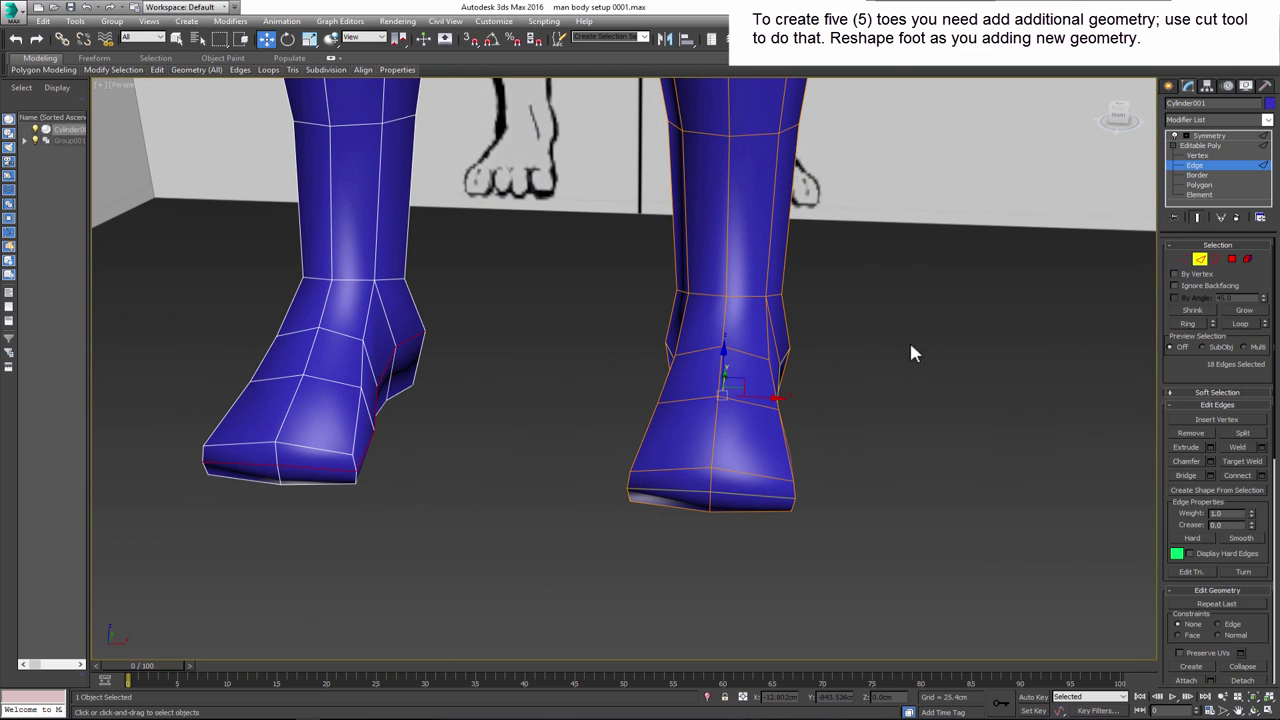
middle_click_drag(909, 339, 809, 394, "alt")
left_click(719, 352)
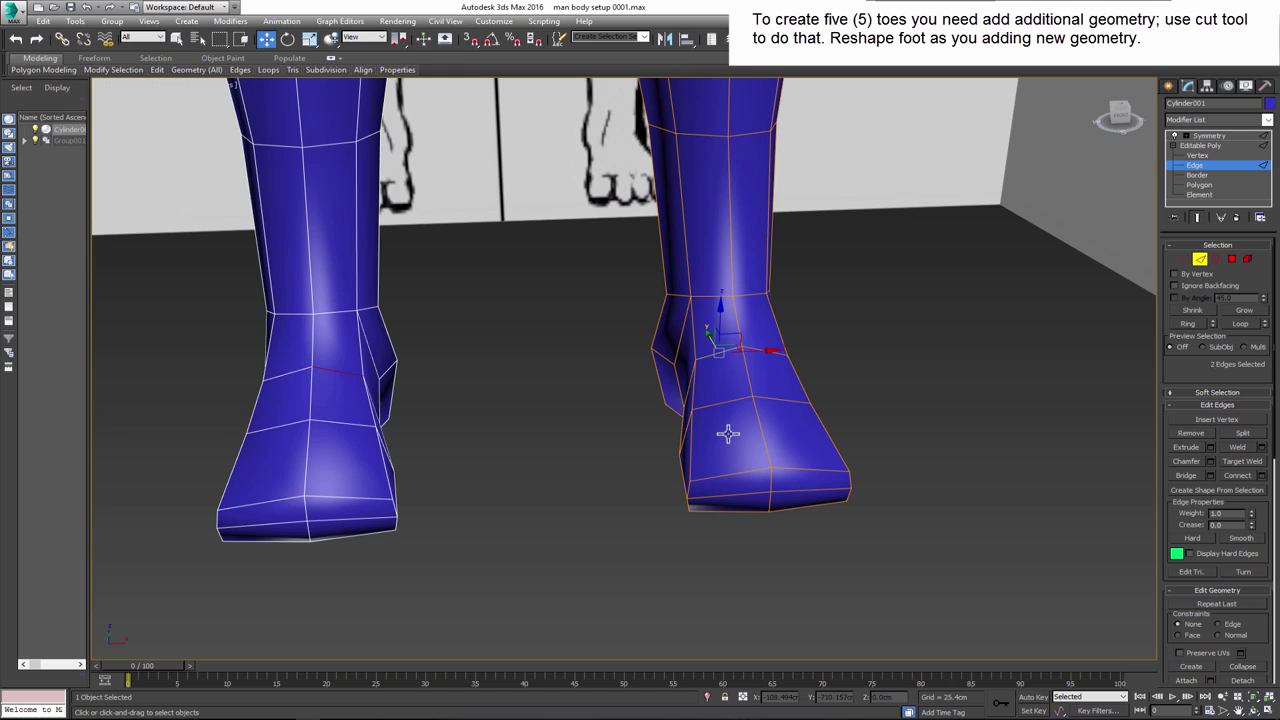
middle_click_drag(760, 514, 750, 403, "alt")
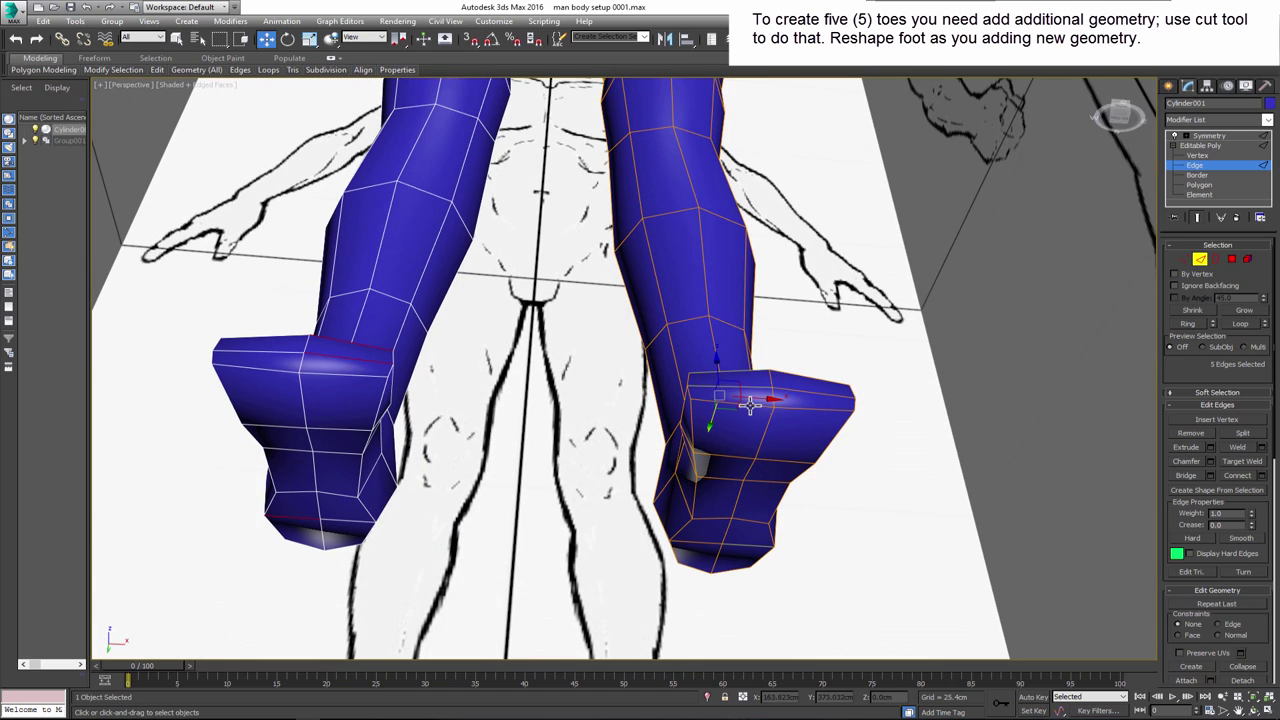
left_click(726, 479, "ctrl")
mouse_move(700, 471)
middle_mouse_down("alt")
mouse_move(783, 391)
mouse_move(800, 434)
mouse_move(796, 418)
middle_mouse_up("alt")
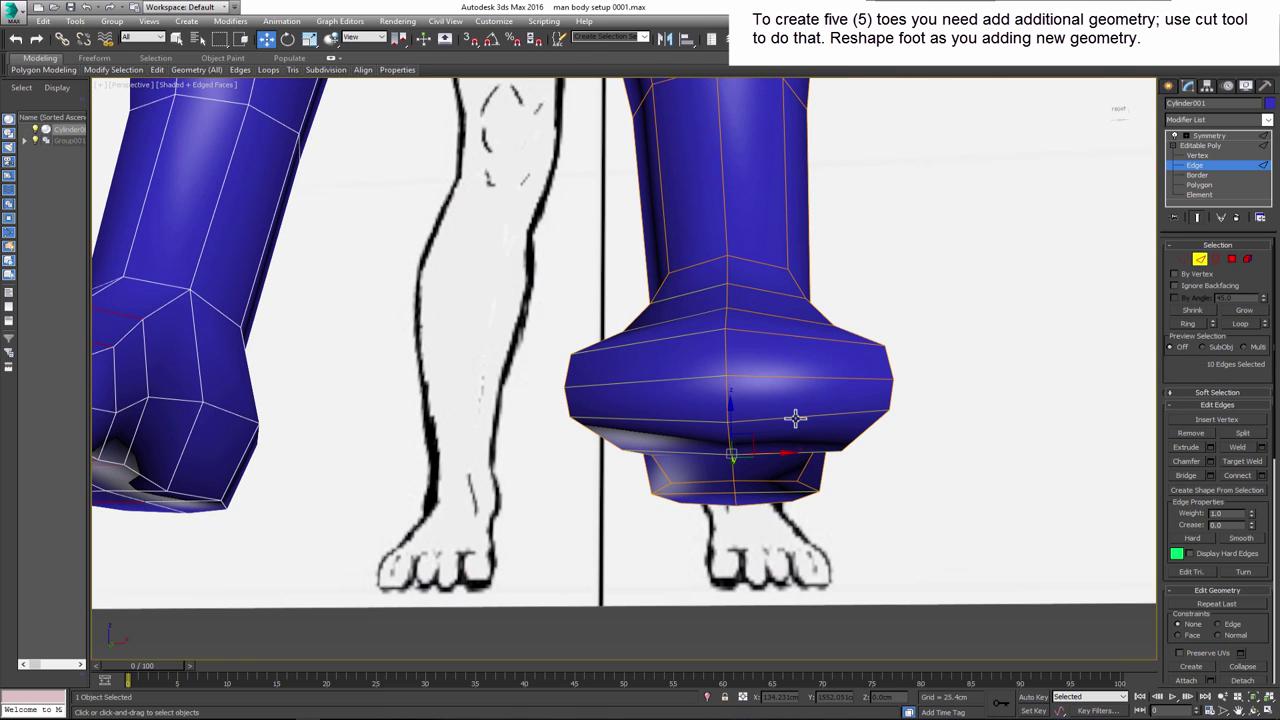
middle_click_drag(766, 291, 790, 354, "alt")
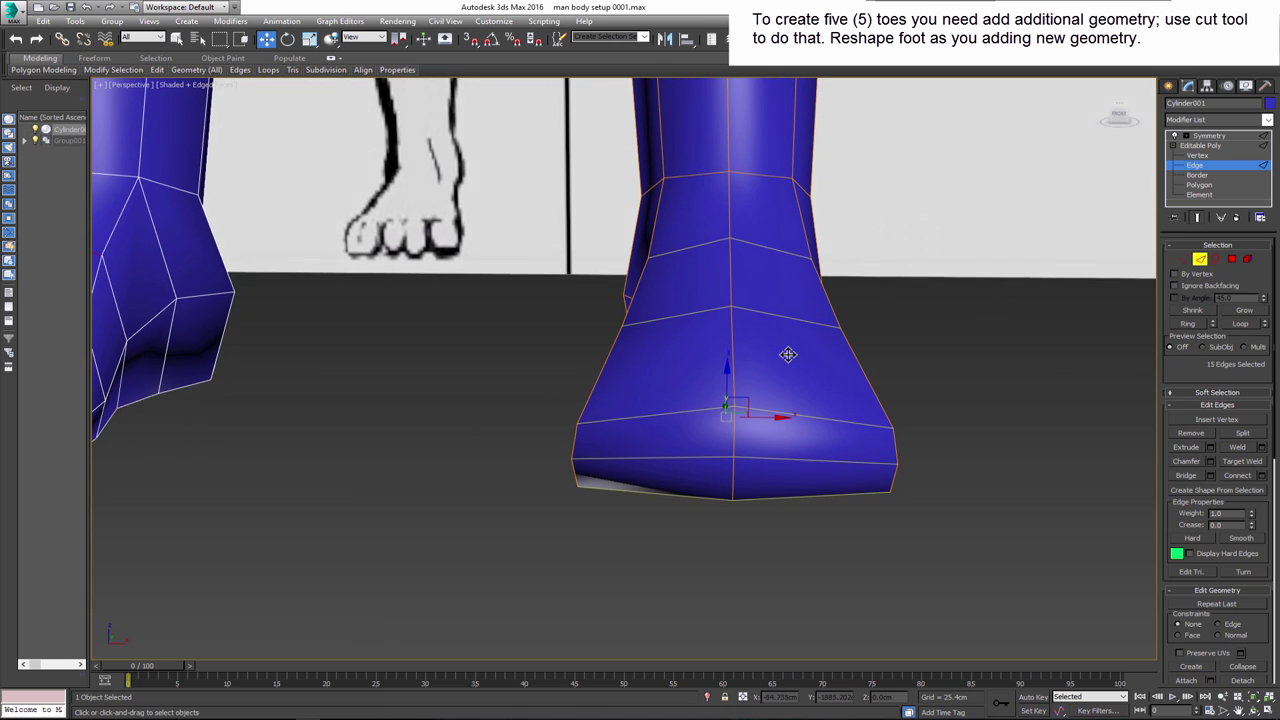
left_click(657, 460, "alt")
scroll(705, 477, "down", 4)
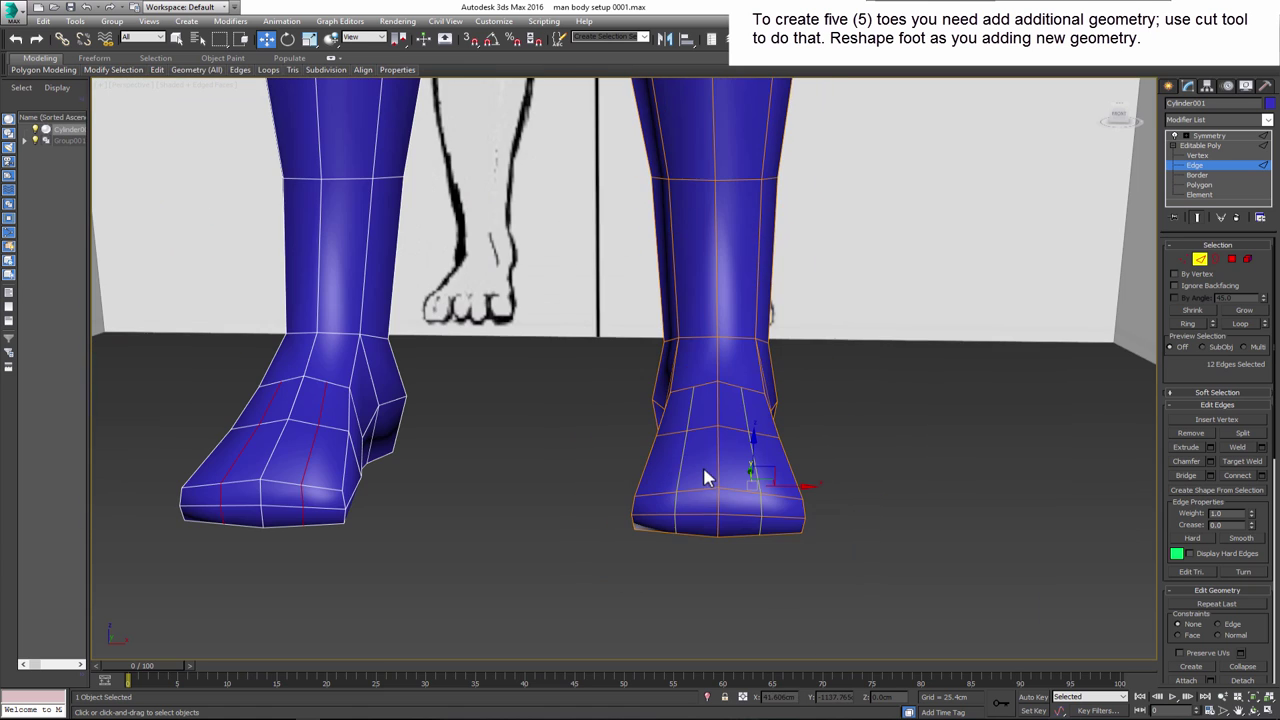
middle_click_drag(752, 468, 751, 528, "alt")
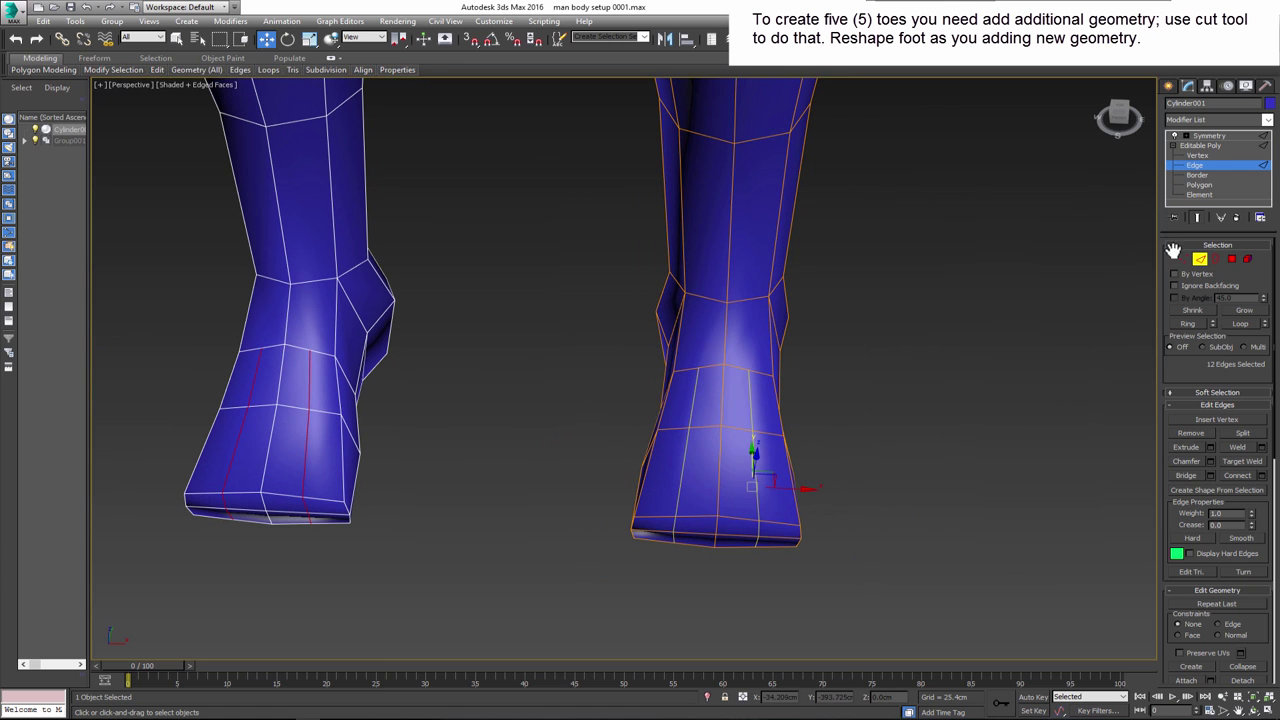
- Cut new edges up the top of the foot and across its front
key("1")
key("alt+c")
middle_click_drag(720, 366, 801, 447)
scroll(801, 447, "up", 3)
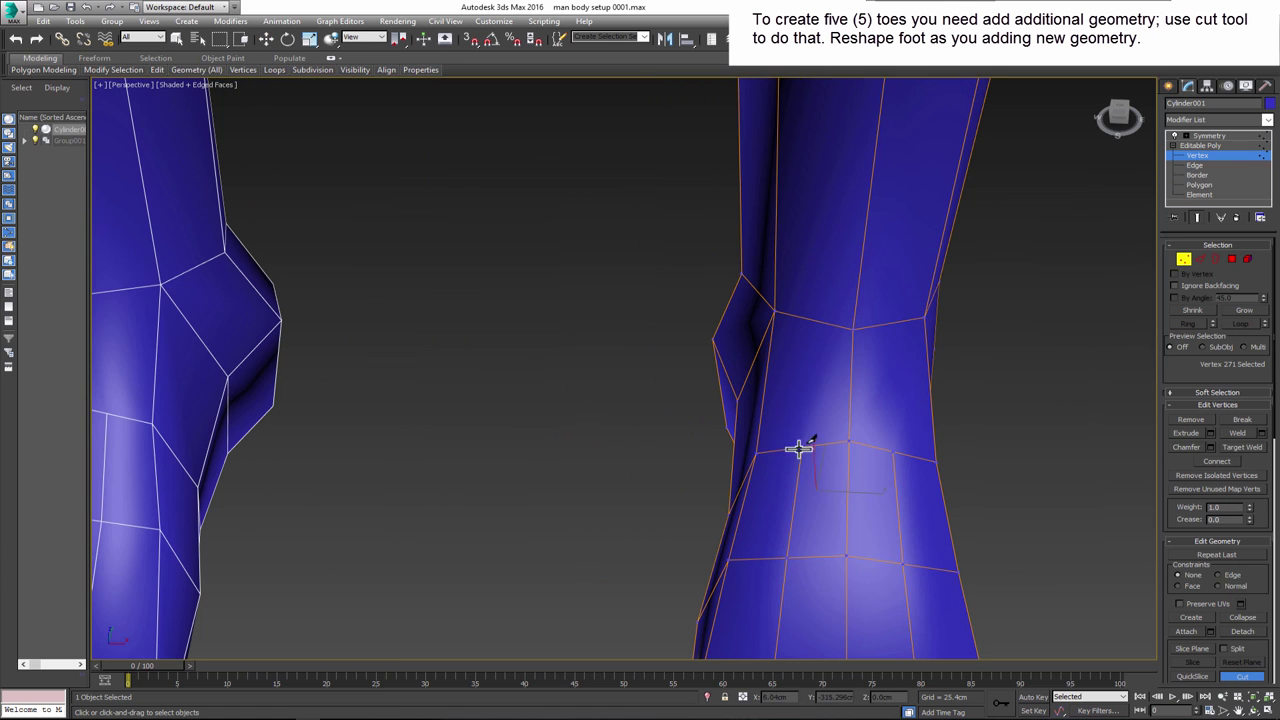
left_click(801, 376)
middle_click_drag(886, 440, 872, 457, "alt")
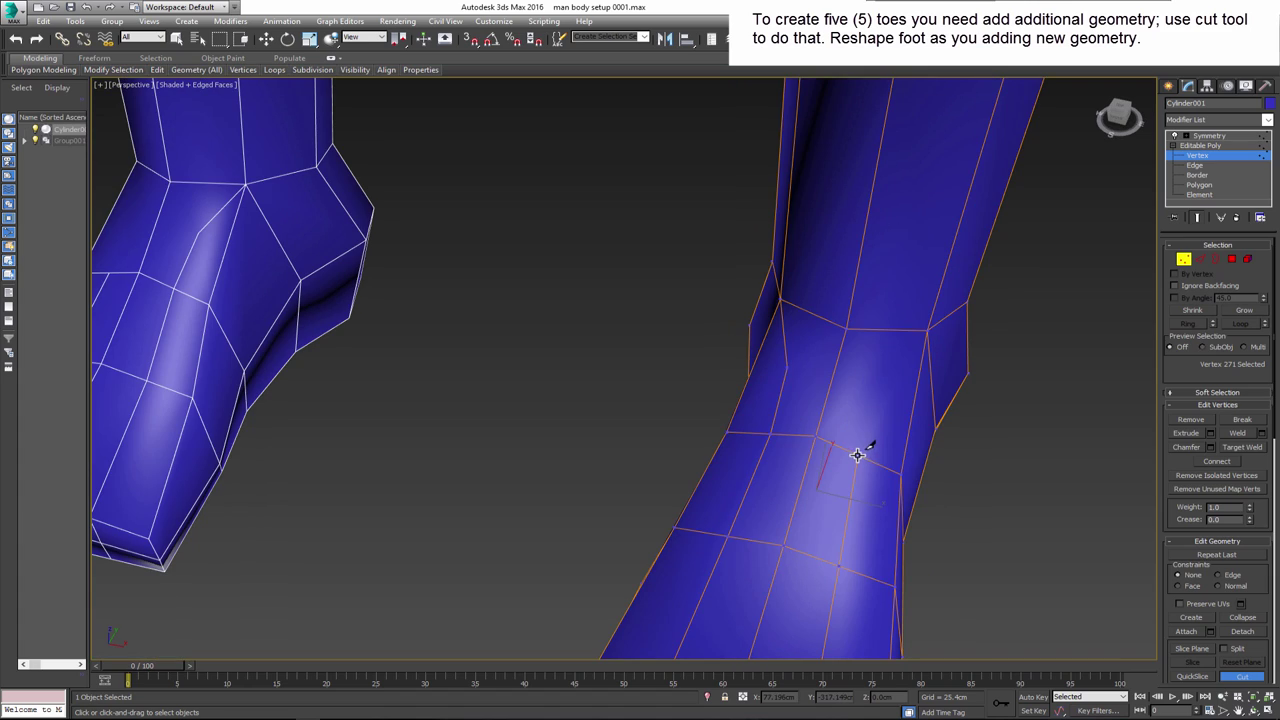
left_click(857, 455)
left_click(877, 382)
left_click(928, 330)
left_click(876, 381)
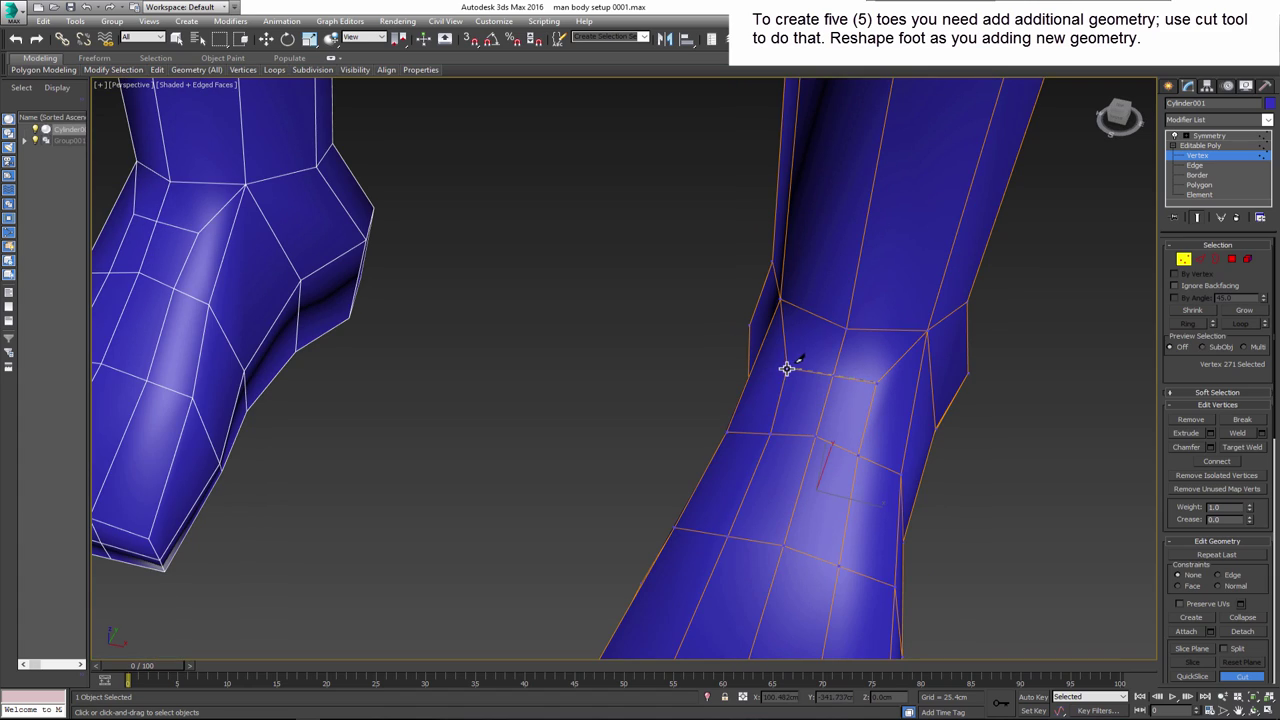
mouse_move(895, 502)
middle_mouse_down("alt")
mouse_move(894, 377)
mouse_move(920, 341)
middle_mouse_up("alt")
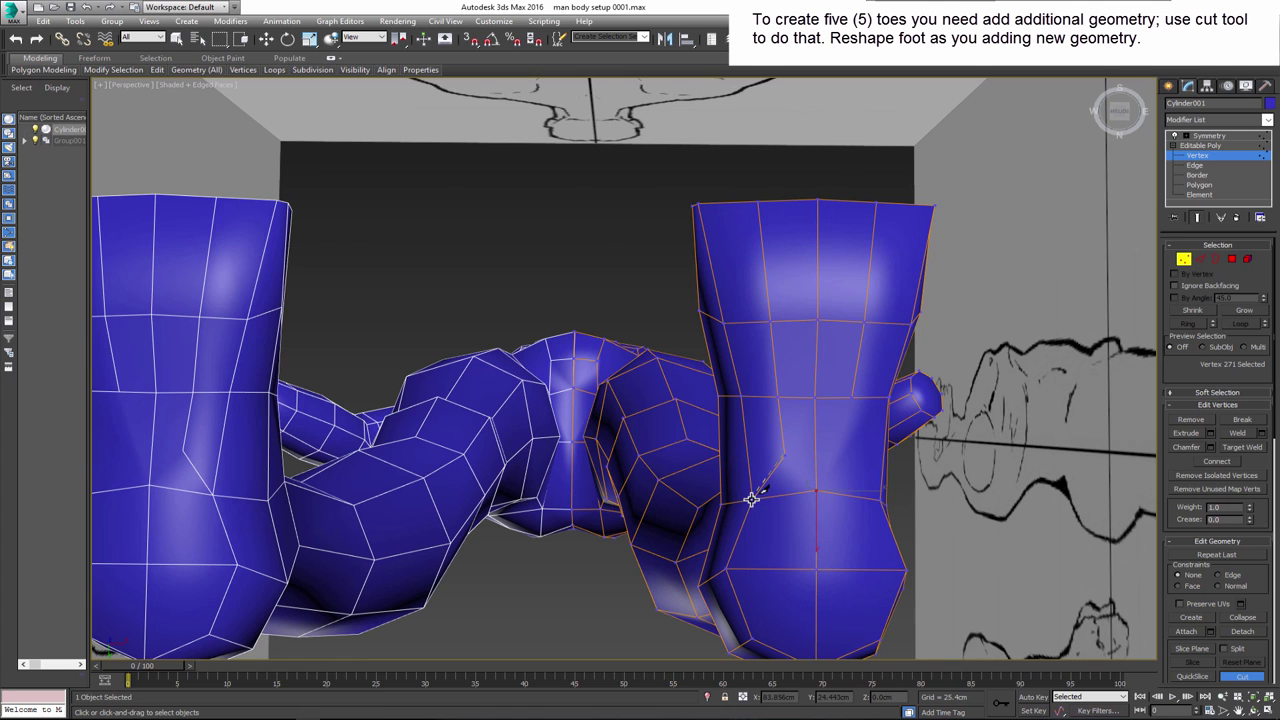
left_click(844, 457)
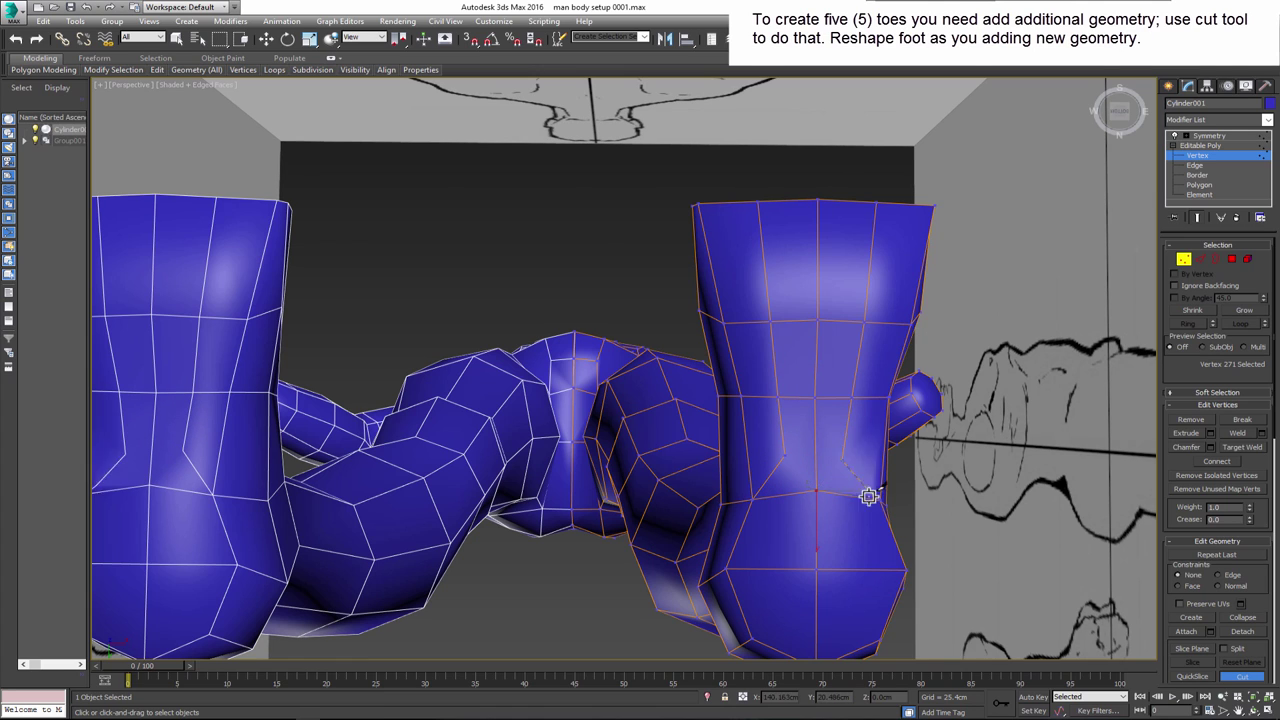
left_click(816, 458)
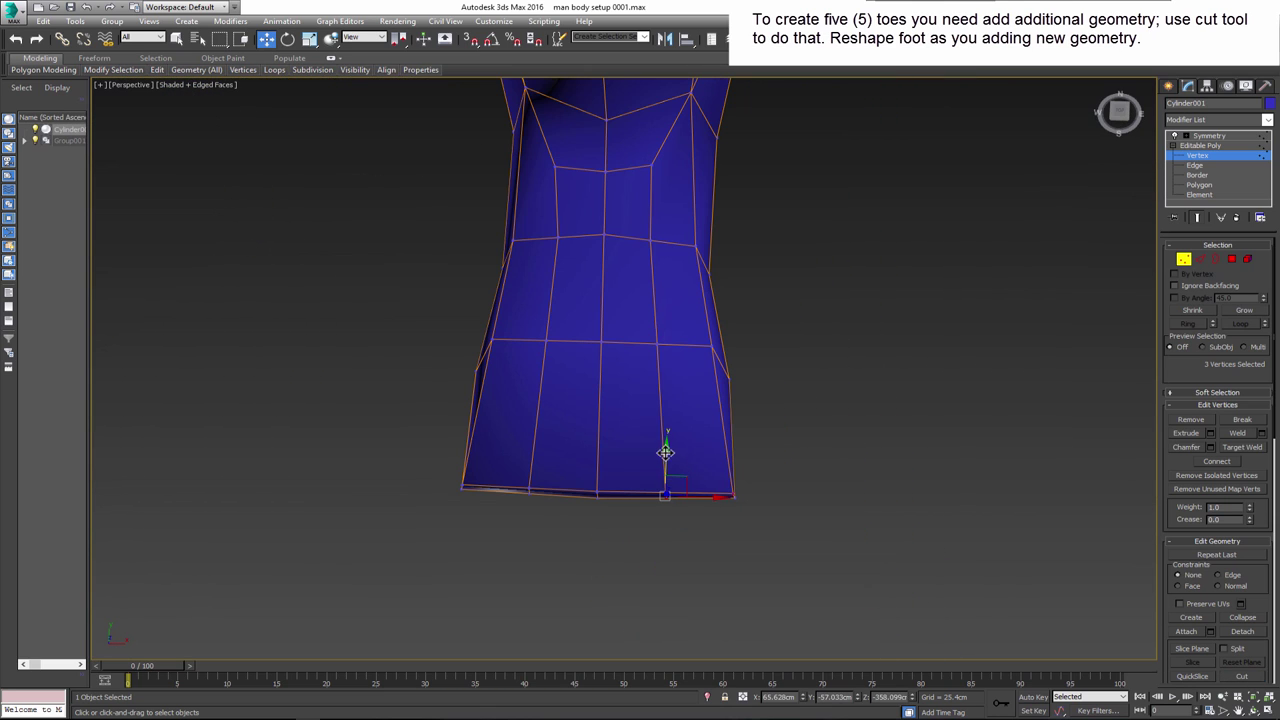
- Pull the bottom-middle foot vertex down into a point and reposition the lower-left corner
left_click(598, 496)
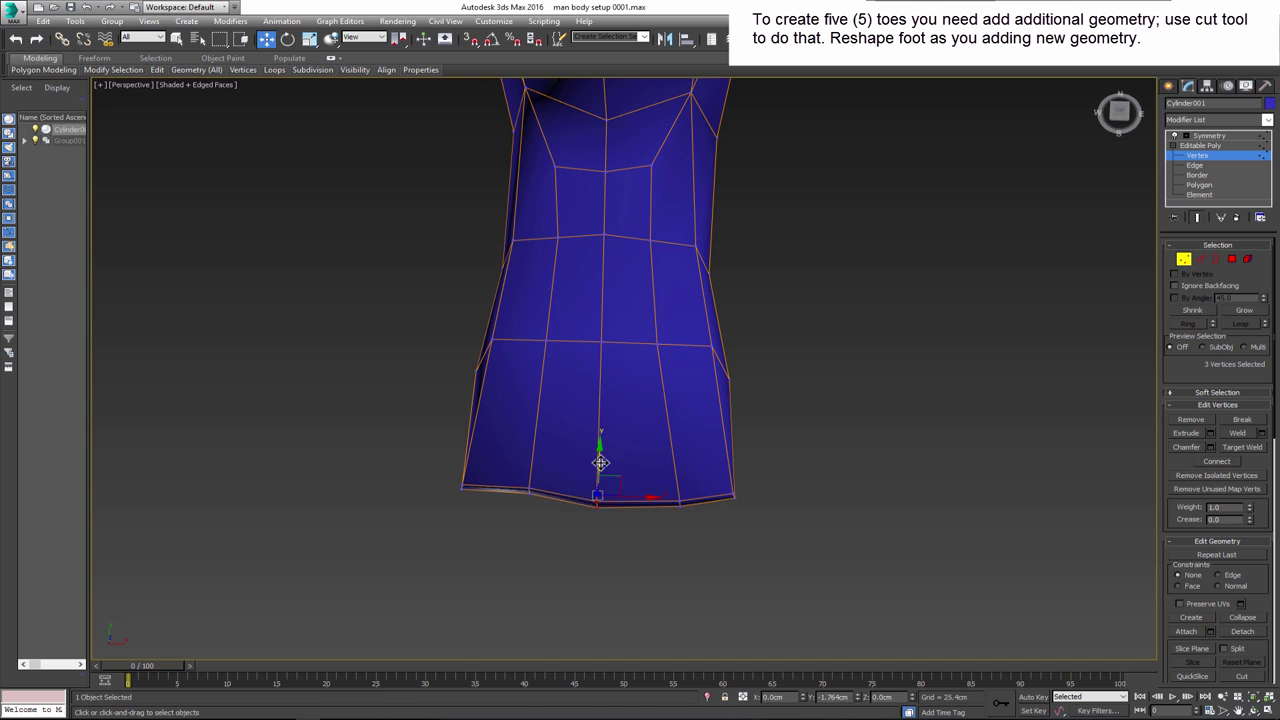
left_click_drag(600, 450, 600, 472)
left_click(680, 505)
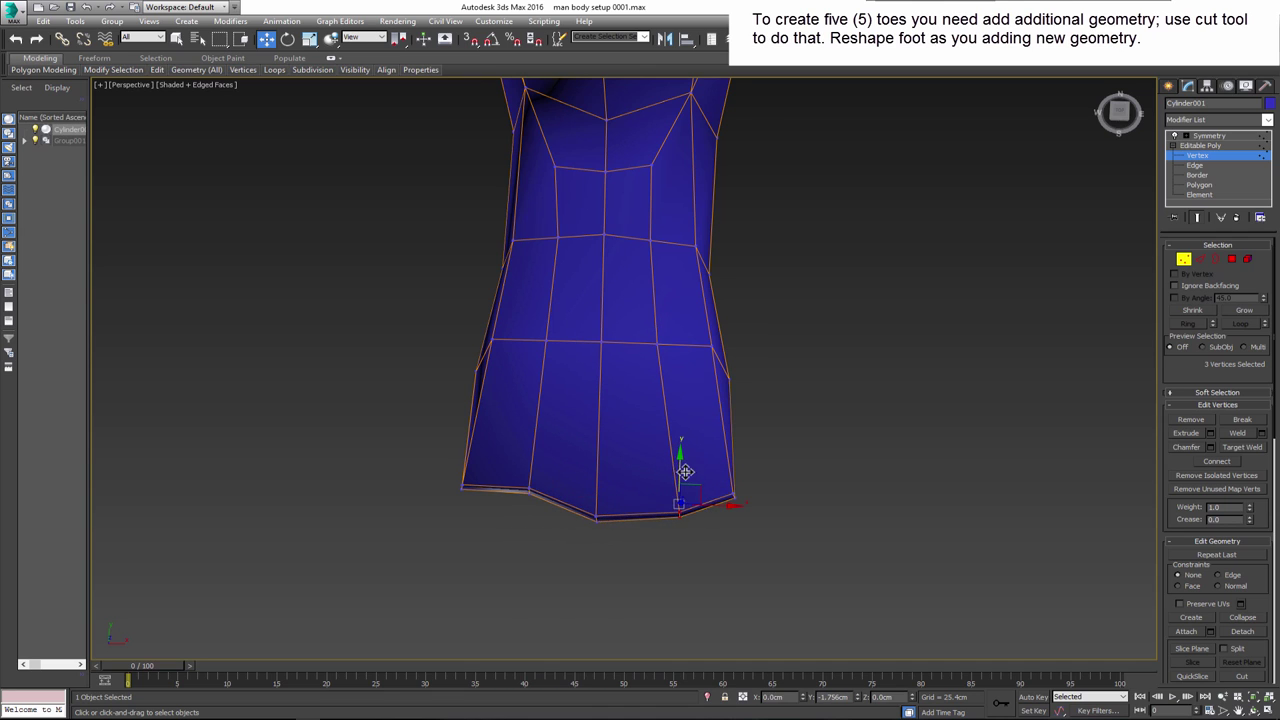
middle_click_drag(680, 505, 483, 512, "alt")
left_click_drag(504, 476, 504, 460)
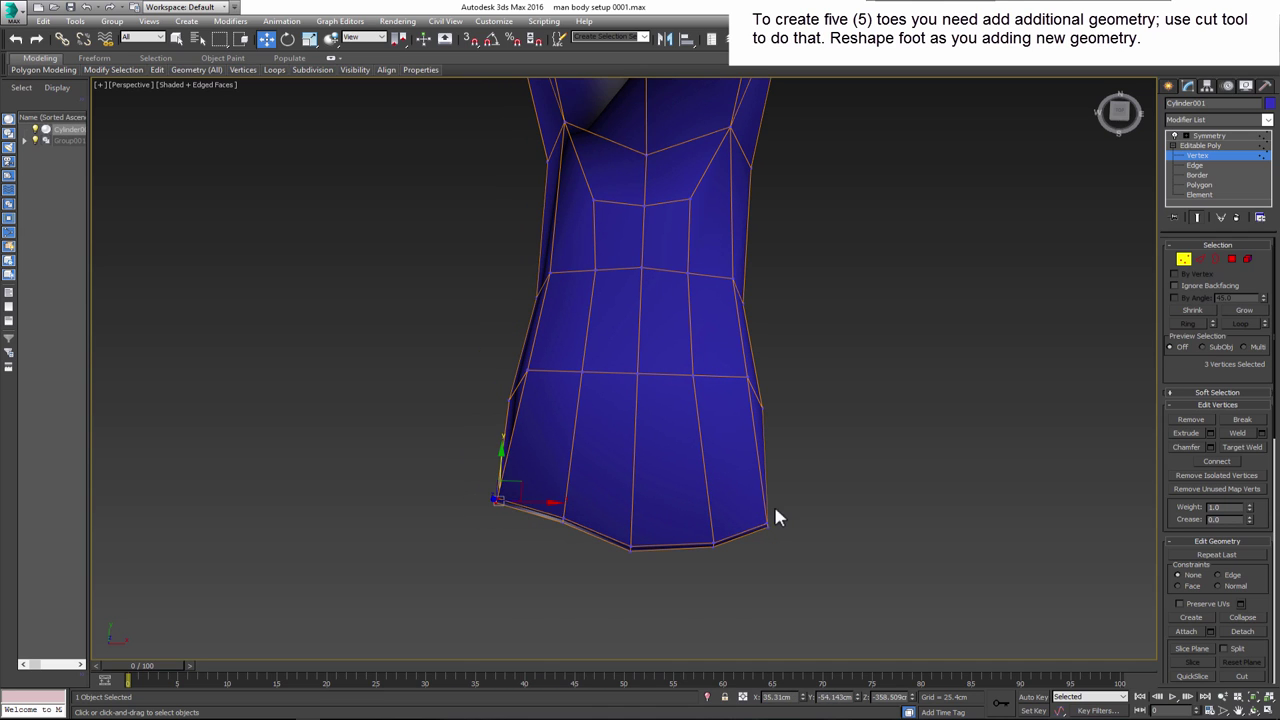
mouse_move(569, 523)
left_mouse_down()
mouse_move(611, 586)
mouse_move(652, 548)
mouse_move(586, 491)
mouse_move(582, 372)
left_mouse_up()
- Cut another edge across the foot ending at the lower-left vertex
key("alt+c")
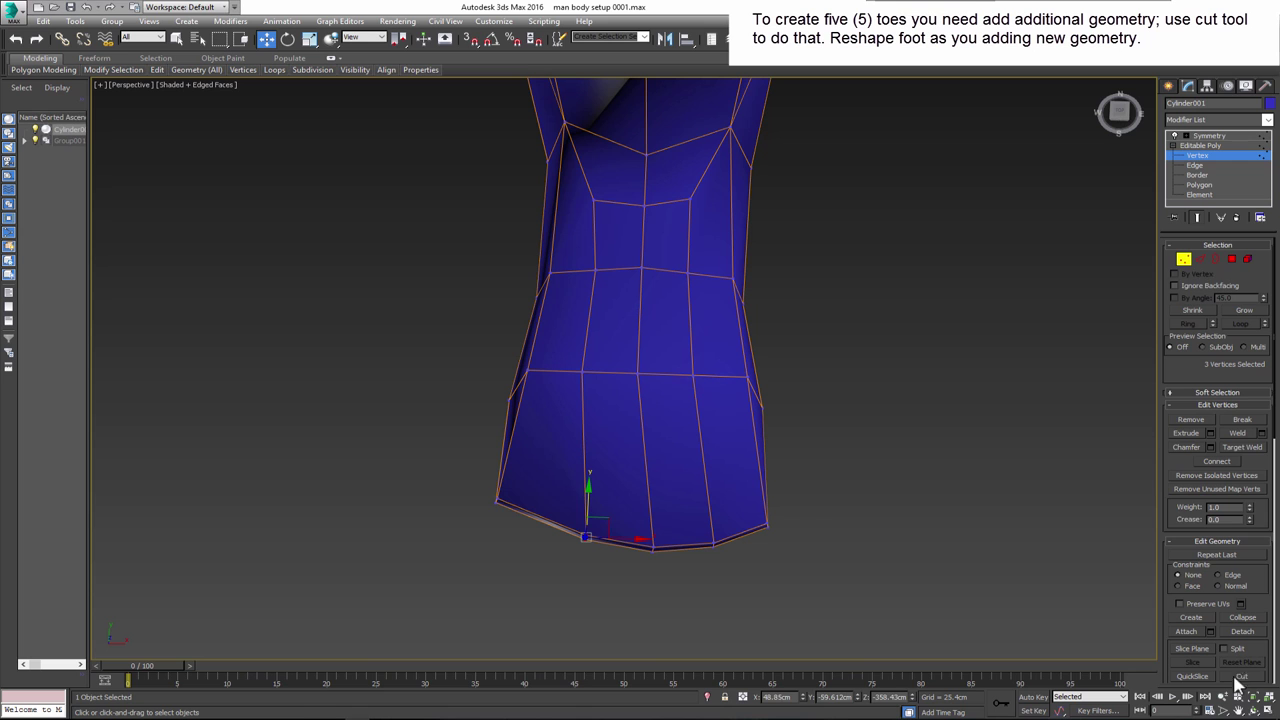
left_click(581, 373)
left_click(497, 500)
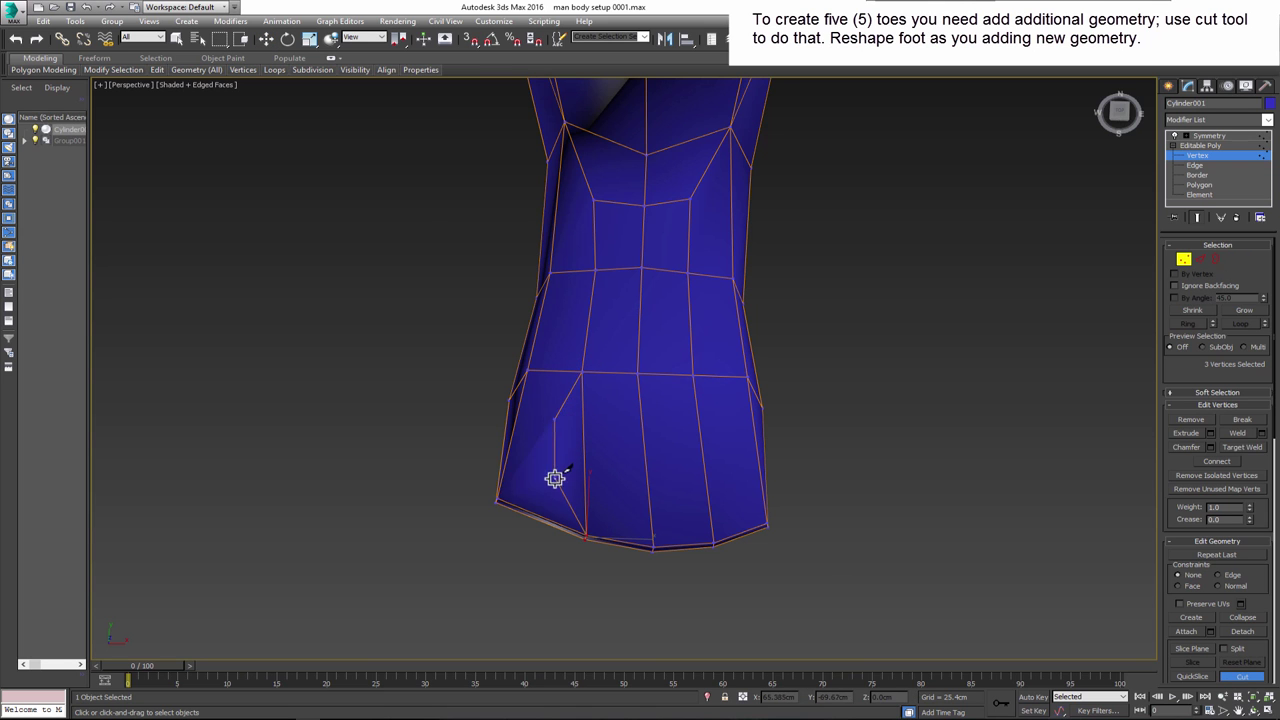
scroll(557, 477, "down", 3)
mouse_move(537, 503)
middle_mouse_down("alt")
mouse_move(534, 463)
mouse_move(559, 439)
mouse_move(623, 540)
middle_mouse_up("alt")
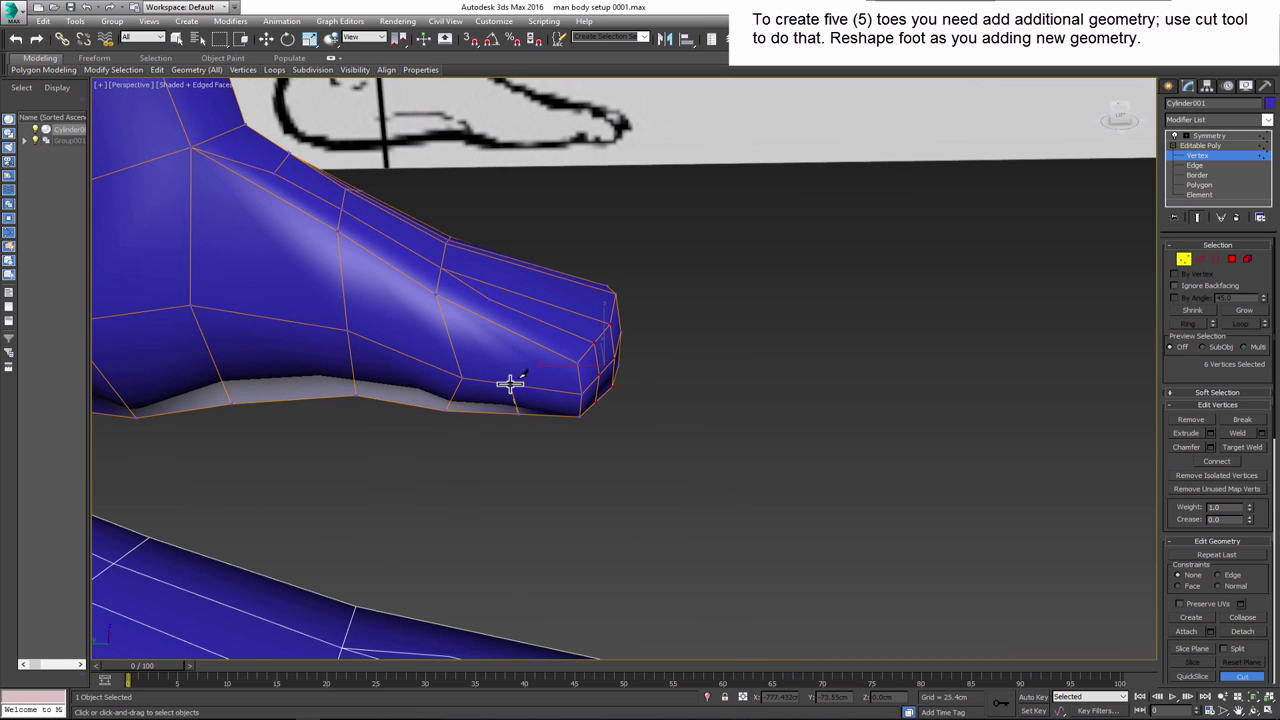
left_click(1240, 674)
- Nudge the bottom foot vertices rightward and slightly lower to even the toe sections
mouse_move(760, 470)
middle_mouse_down("alt")
mouse_move(669, 429)
mouse_move(549, 472)
middle_mouse_up("alt")
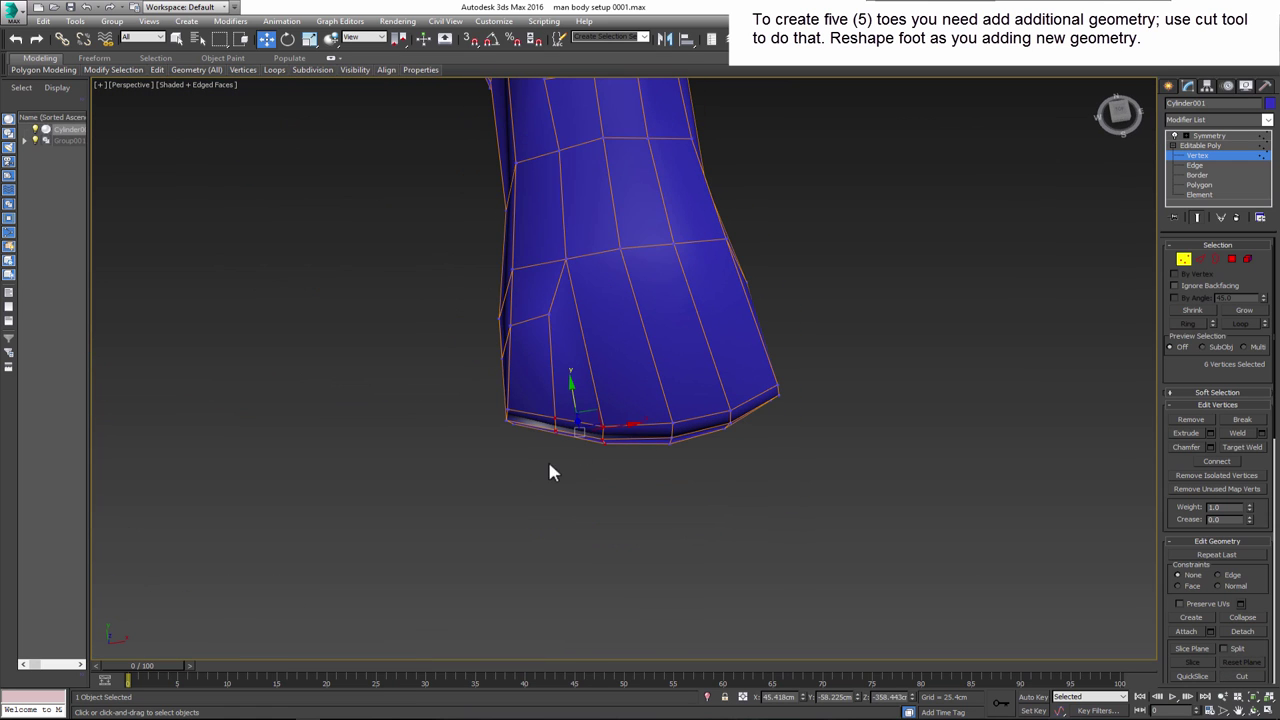
mouse_move(567, 403)
left_mouse_down()
mouse_move(548, 389)
mouse_move(538, 413)
left_mouse_up()
middle_click_drag(560, 420, 613, 450, "alt")
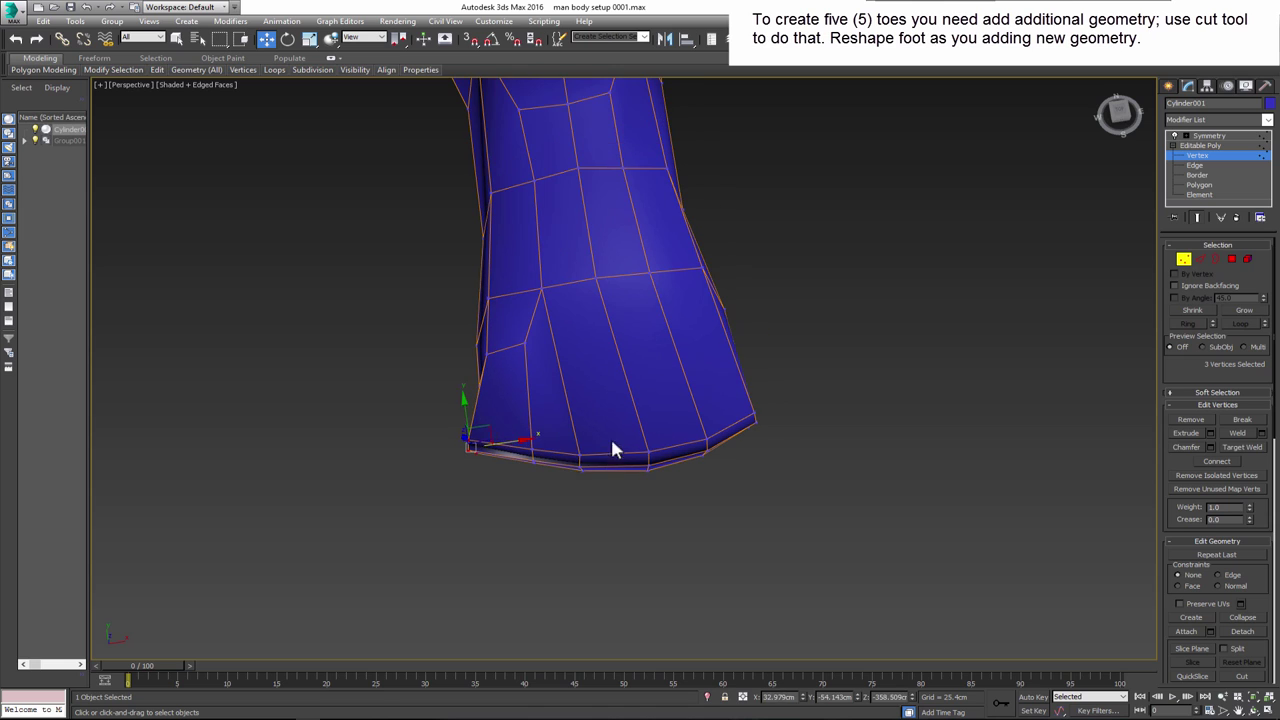
left_click_drag(628, 457, 645, 455)
left_click(654, 471)
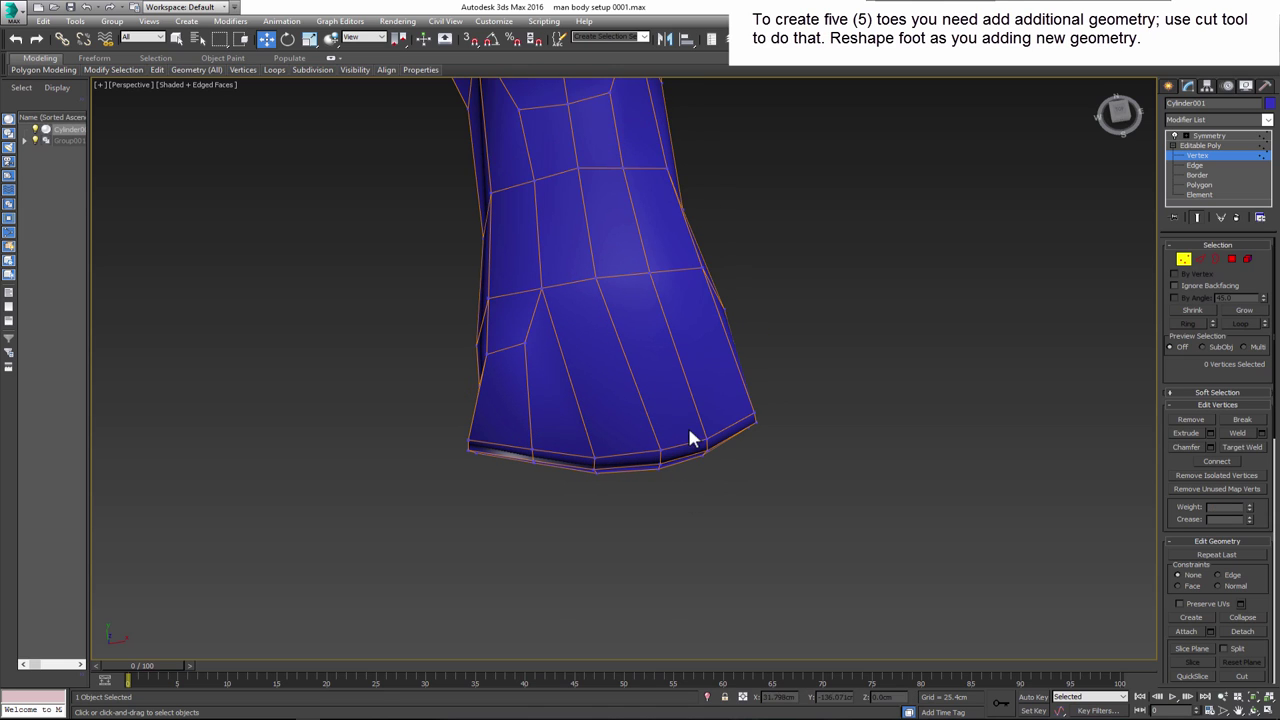
left_click_drag(749, 441, 760, 446)
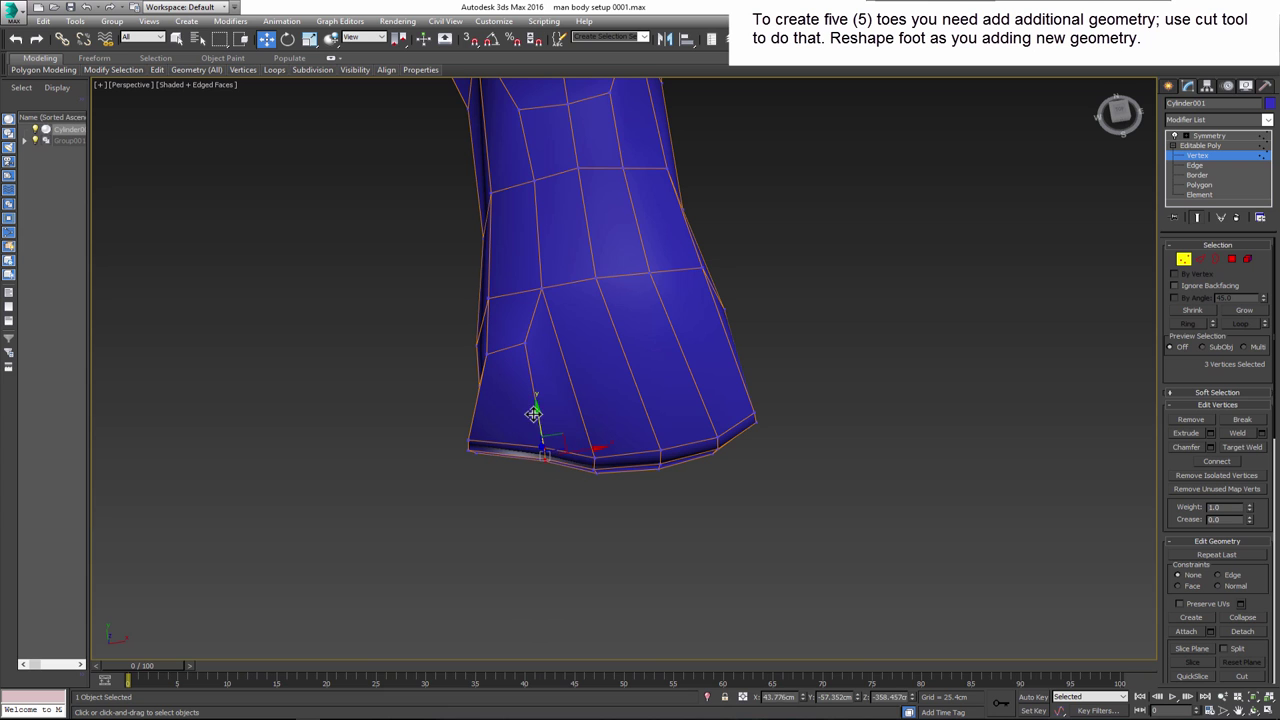
left_click_drag(528, 414, 543, 425)
mouse_move(643, 457)
middle_mouse_down("alt")
mouse_move(614, 291)
mouse_move(657, 429)
middle_mouse_up("alt")
- Select the foot's centre vertex loop and widen the foot slightly sideways
left_click(660, 415)
mouse_move(671, 480)
middle_mouse_down("alt")
mouse_move(677, 466)
mouse_move(723, 491)
middle_mouse_up("alt")
left_click(677, 468)
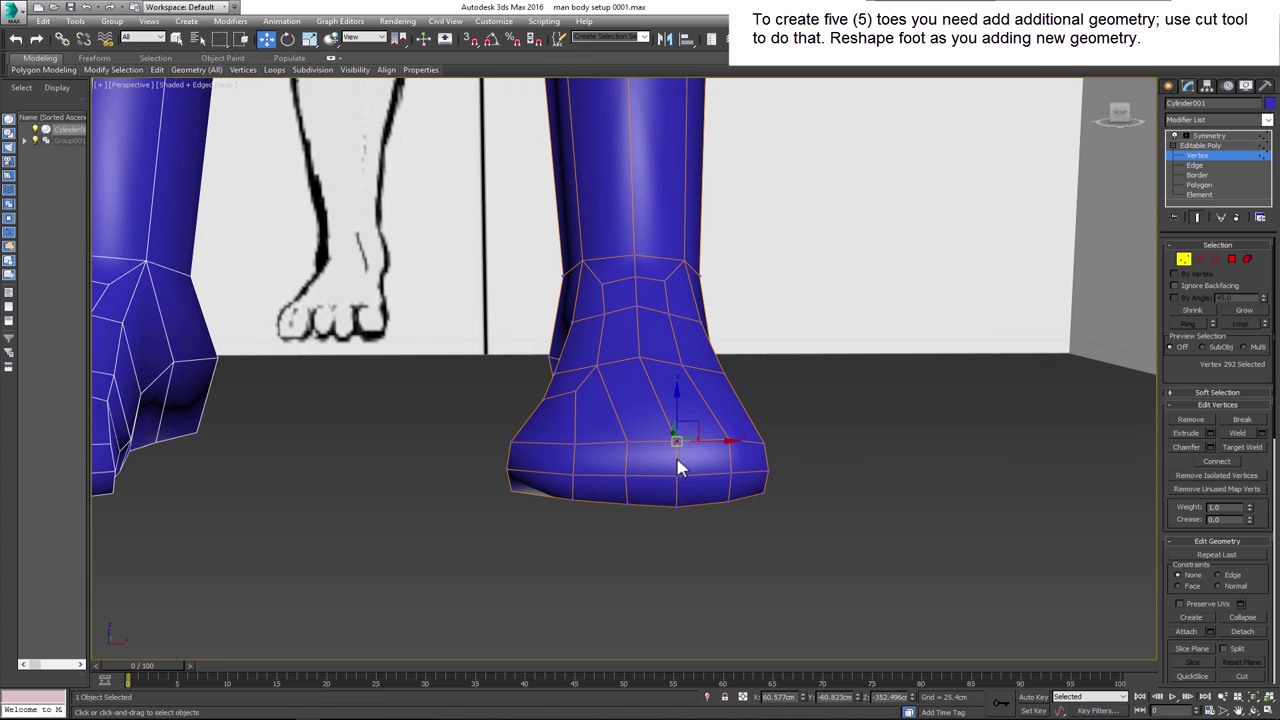
left_click(675, 507, "shift")
left_click(722, 490)
scroll(670, 462, "down", 3)
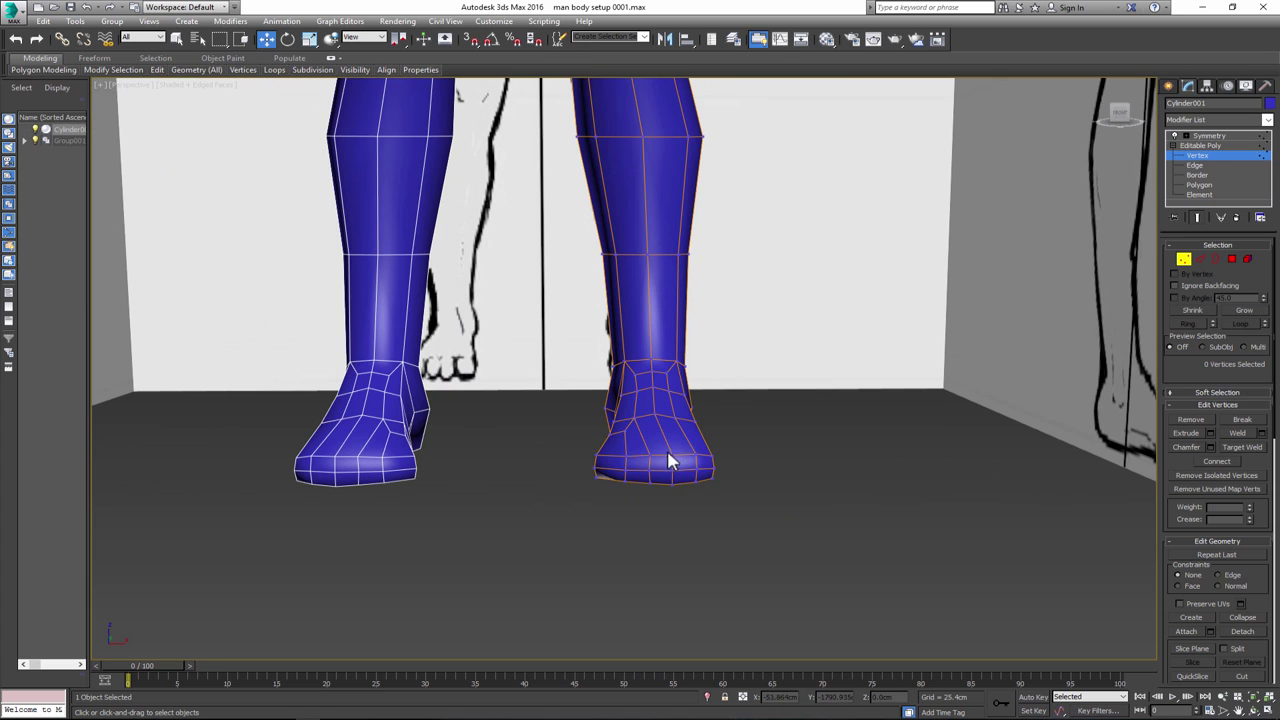
left_click_drag(697, 457, 716, 464)
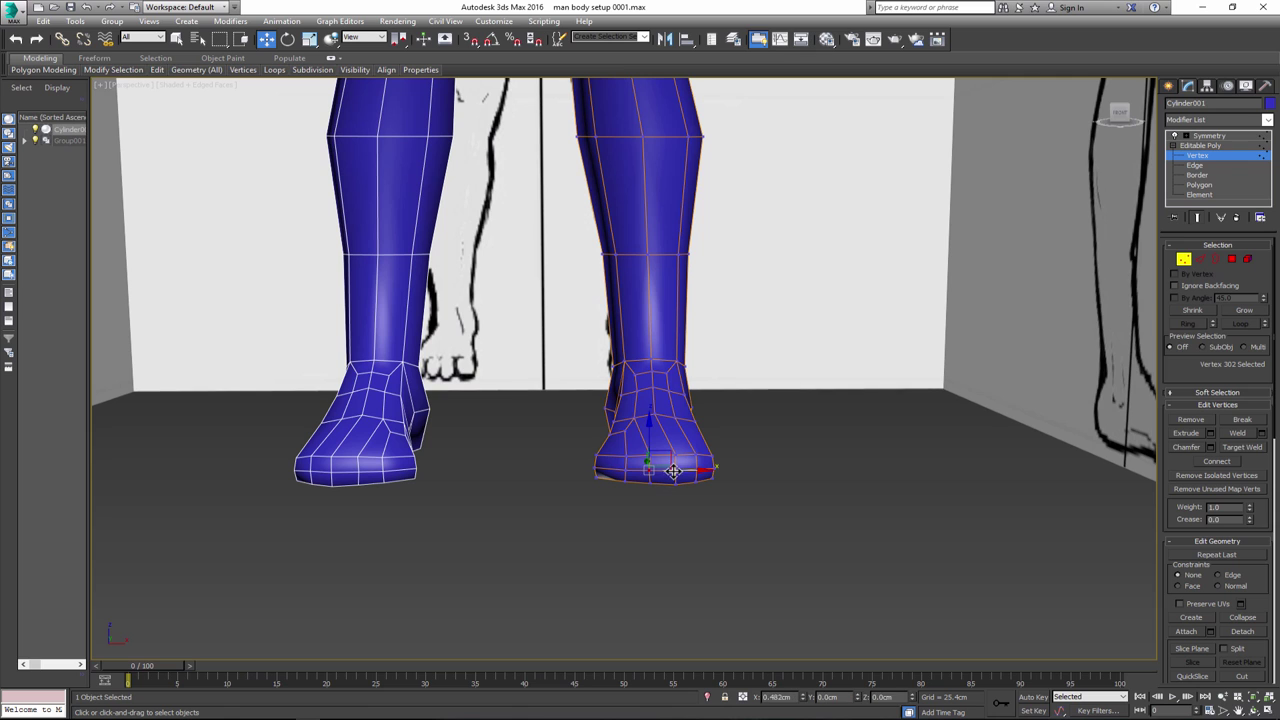
key("4")
scroll(620, 455, "up", 4)
- Select the front toe faces and extrude them a short distance
left_click(620, 455)
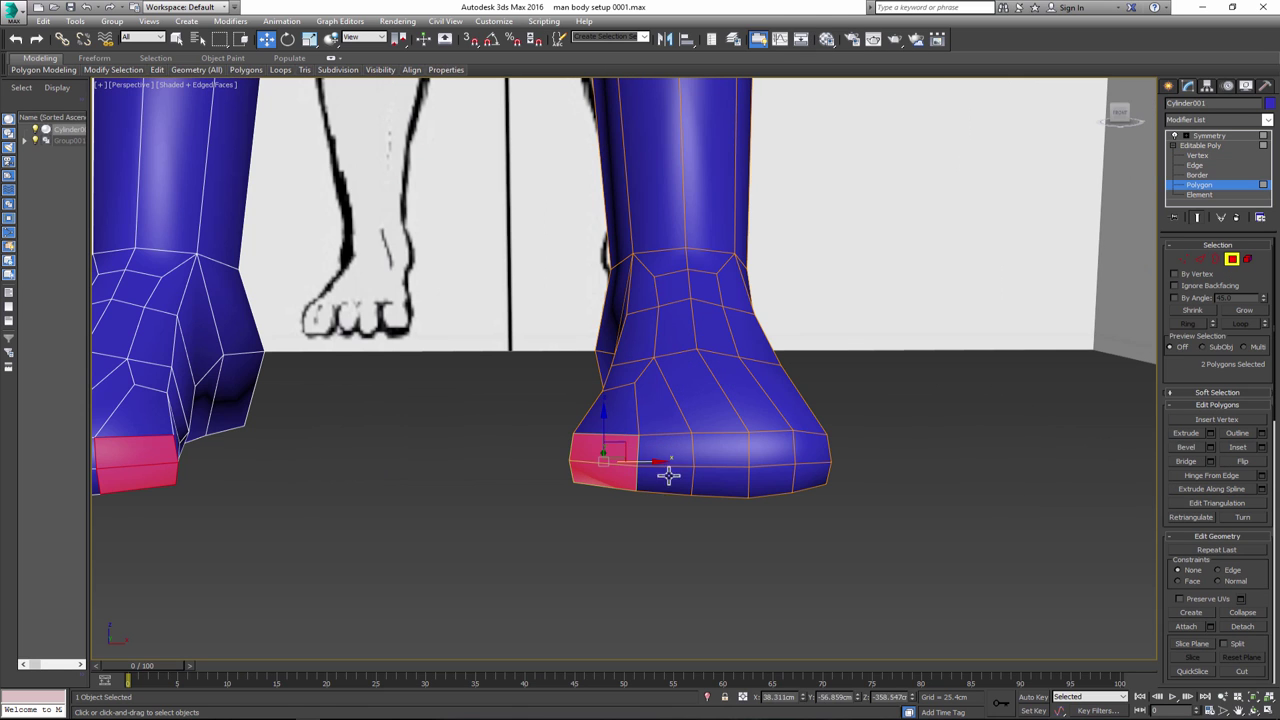
left_click(720, 460, "ctrl")
left_click(812, 455, "ctrl")
middle_click_drag(808, 452, 721, 535, "alt")
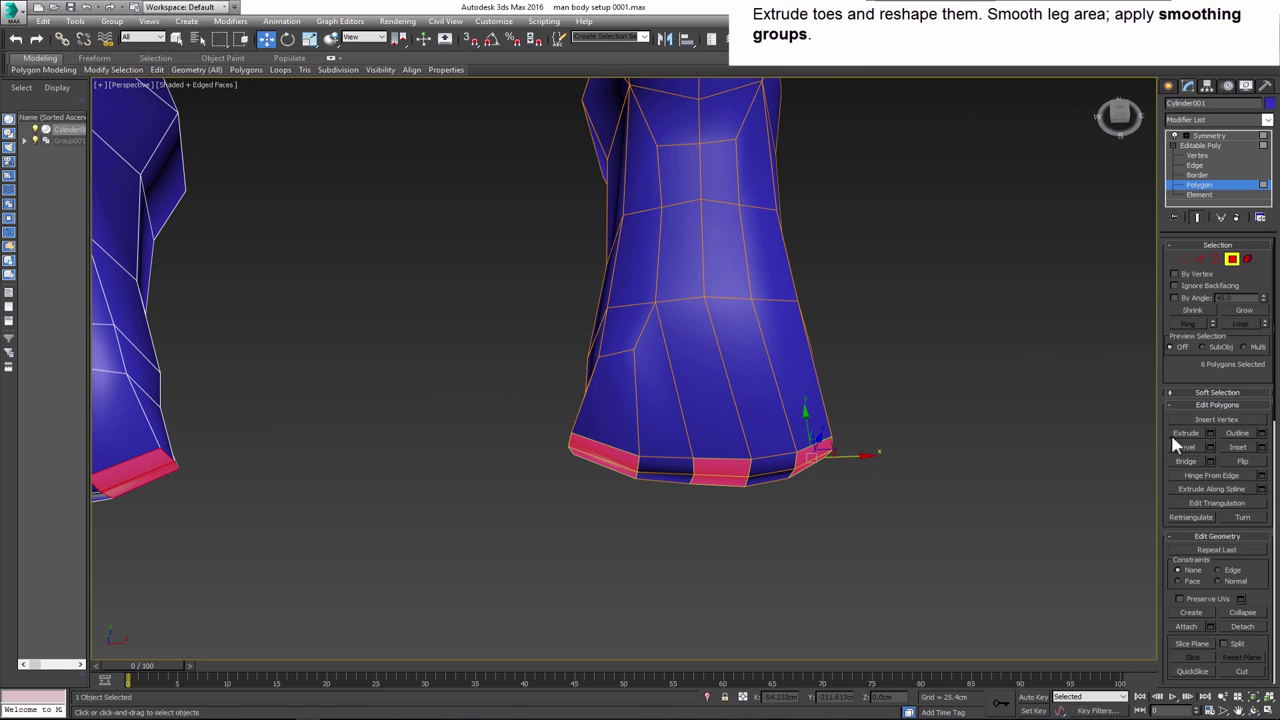
left_click(1210, 432)
left_click_drag(632, 393, 632, 420)
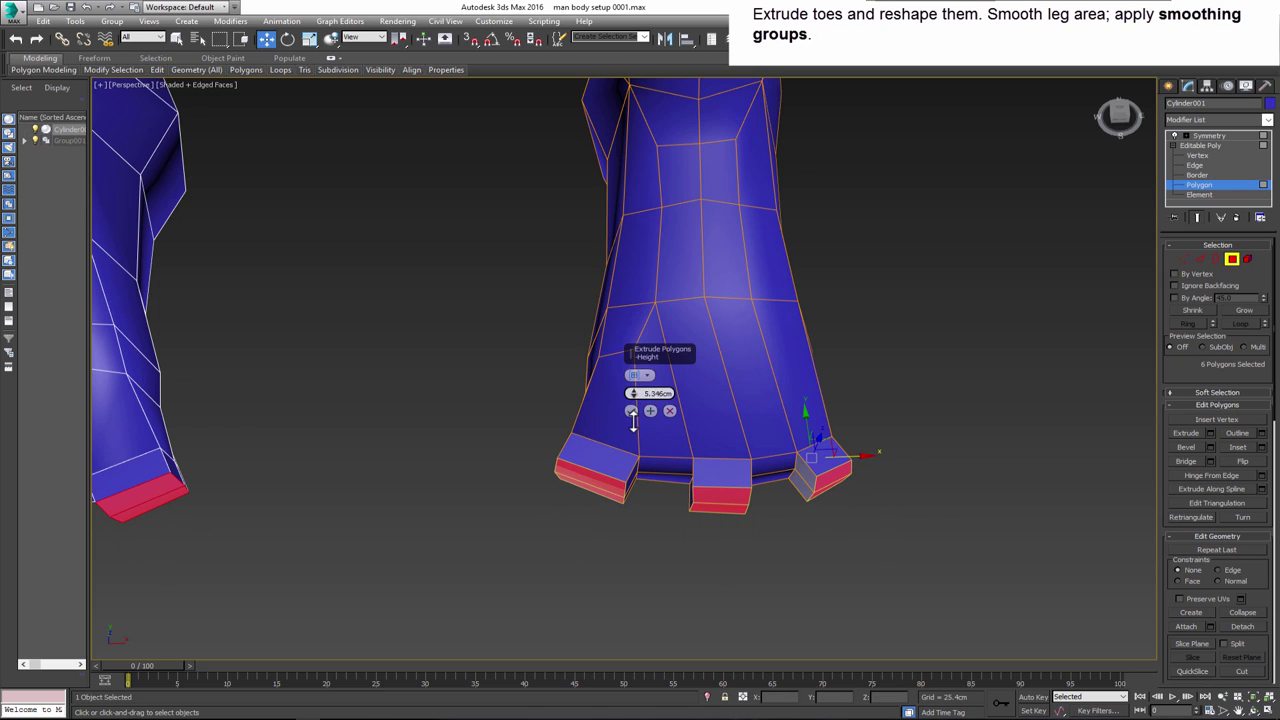
left_click(660, 495)
left_click(775, 490, "ctrl")
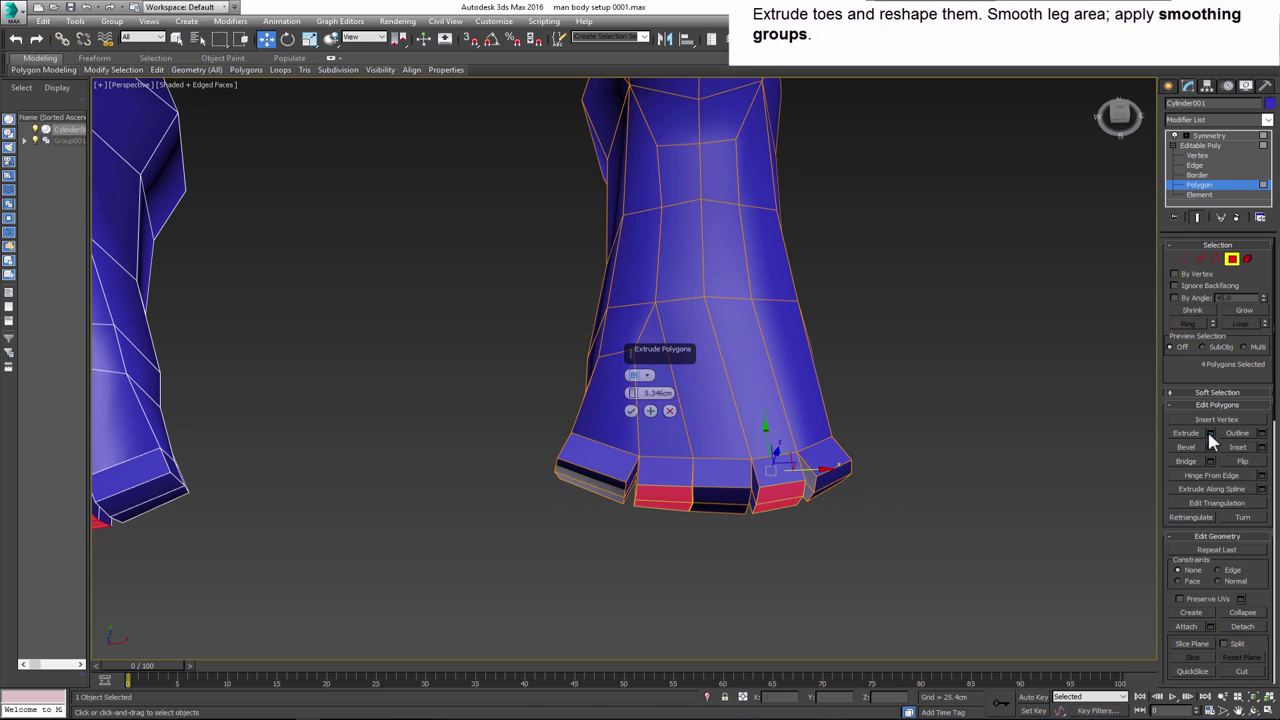
left_click(631, 411)
- Select all toe faces and scale them so the five toes separate
left_click(590, 485, "ctrl")
left_click(714, 508, "ctrl")
left_click(822, 496, "ctrl")
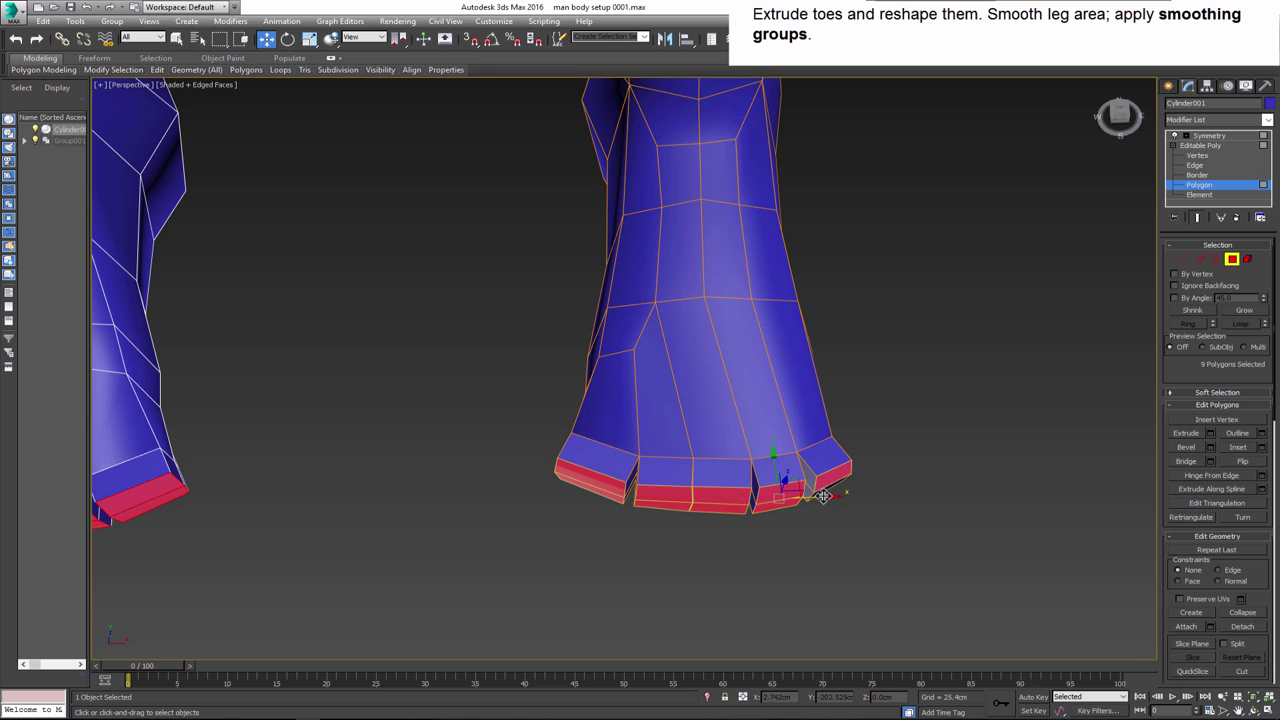
left_click(309, 38)
middle_click_drag(829, 509, 771, 482, "alt")
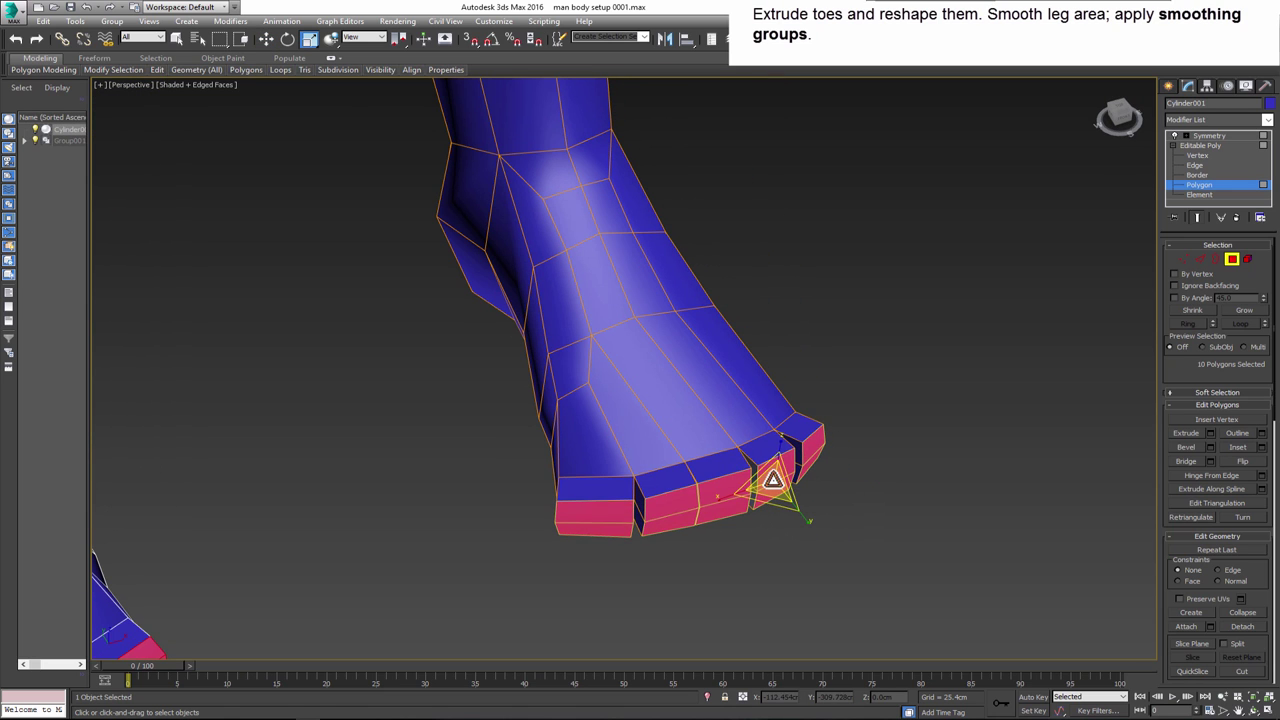
left_click_drag(771, 482, 775, 497)
mouse_move(775, 497)
middle_mouse_down("alt")
mouse_move(797, 466)
mouse_move(741, 411)
mouse_move(760, 405)
middle_mouse_up("alt")
- Move toe vertices and faces slightly to even out the gaps between toes
key("1")
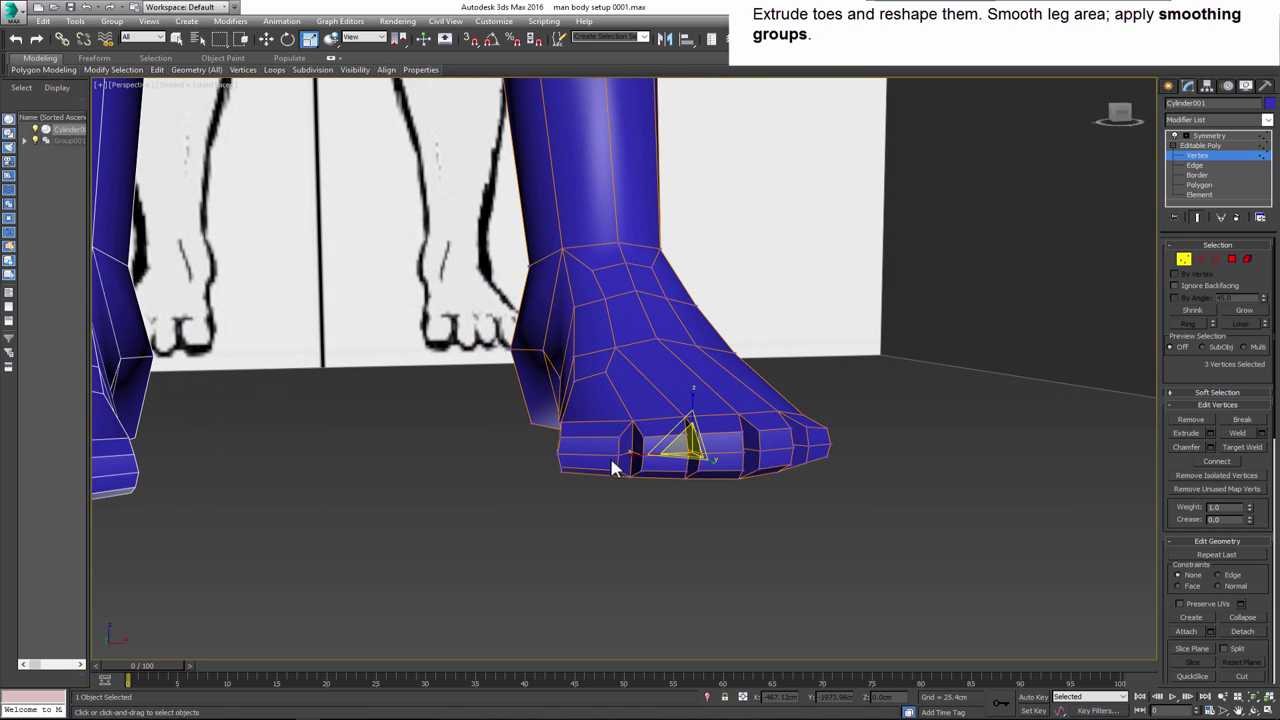
left_click_drag(611, 461, 580, 466)
middle_click_drag(580, 466, 607, 463, "alt")
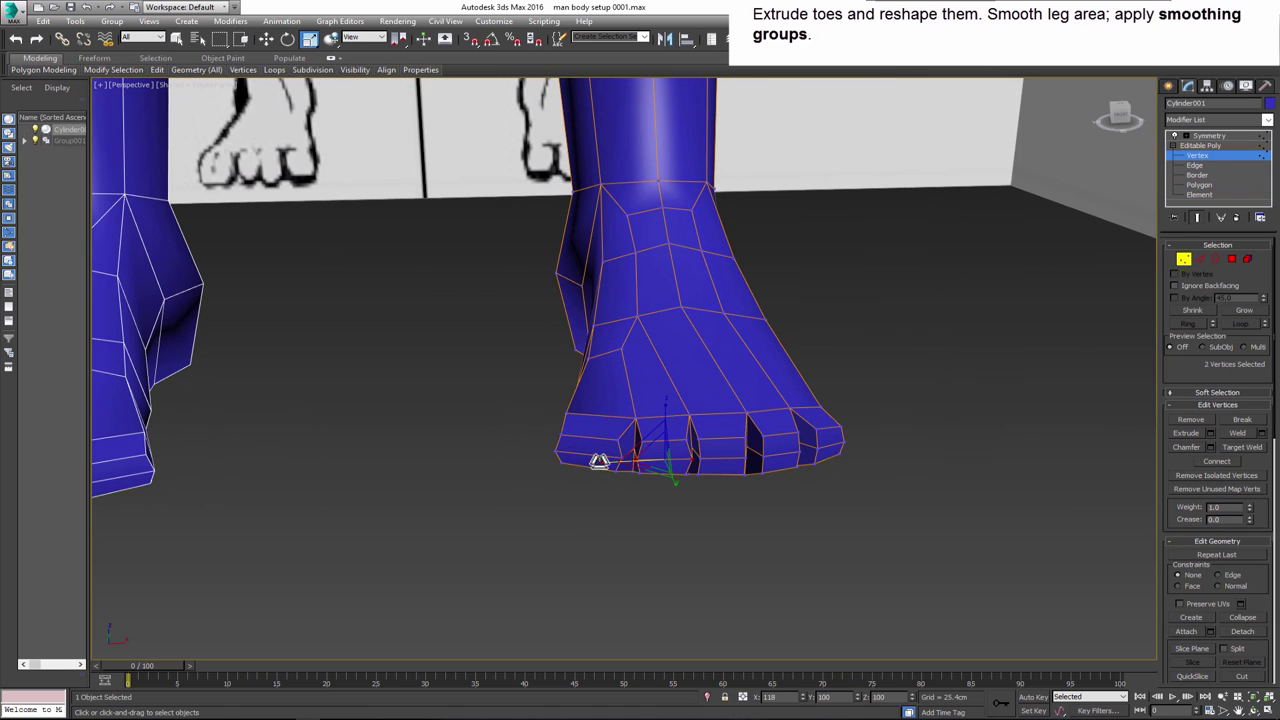
scroll(598, 461, "up", 5)
left_click(895, 448, "ctrl")
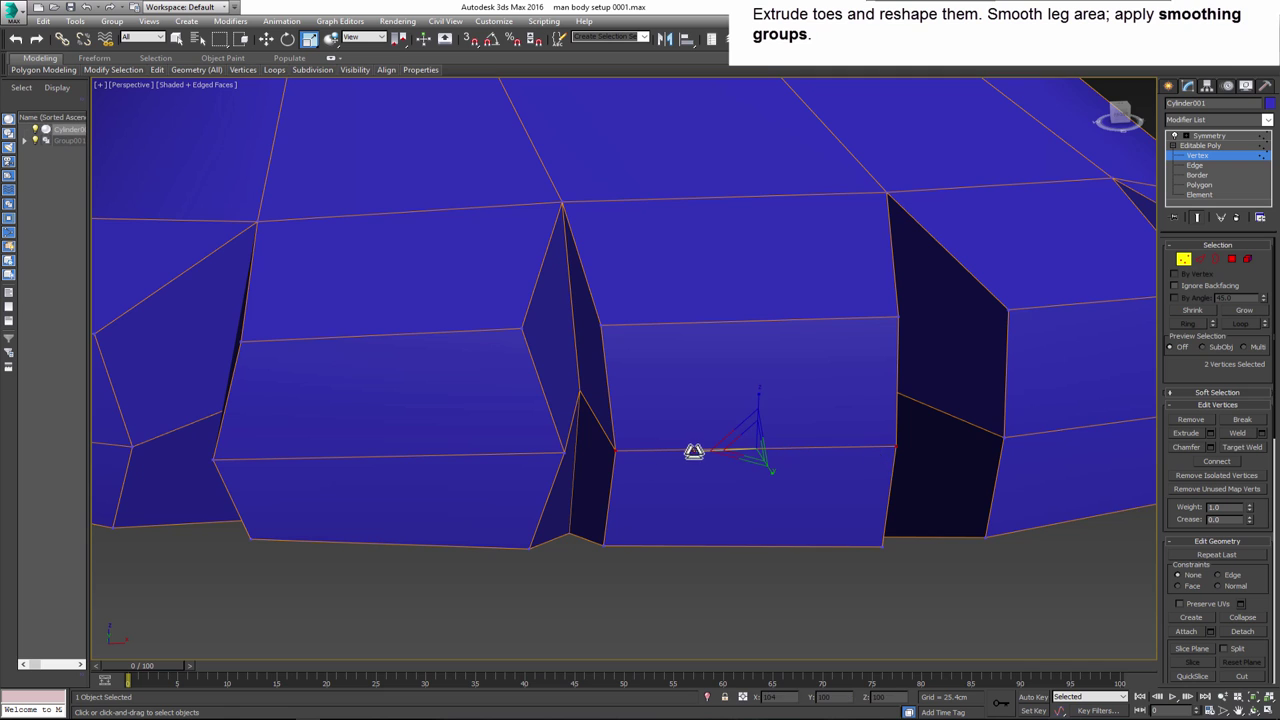
scroll(690, 470, "down", 5)
mouse_move(698, 493)
left_mouse_down()
mouse_move(711, 471)
mouse_move(752, 474)
left_mouse_up()
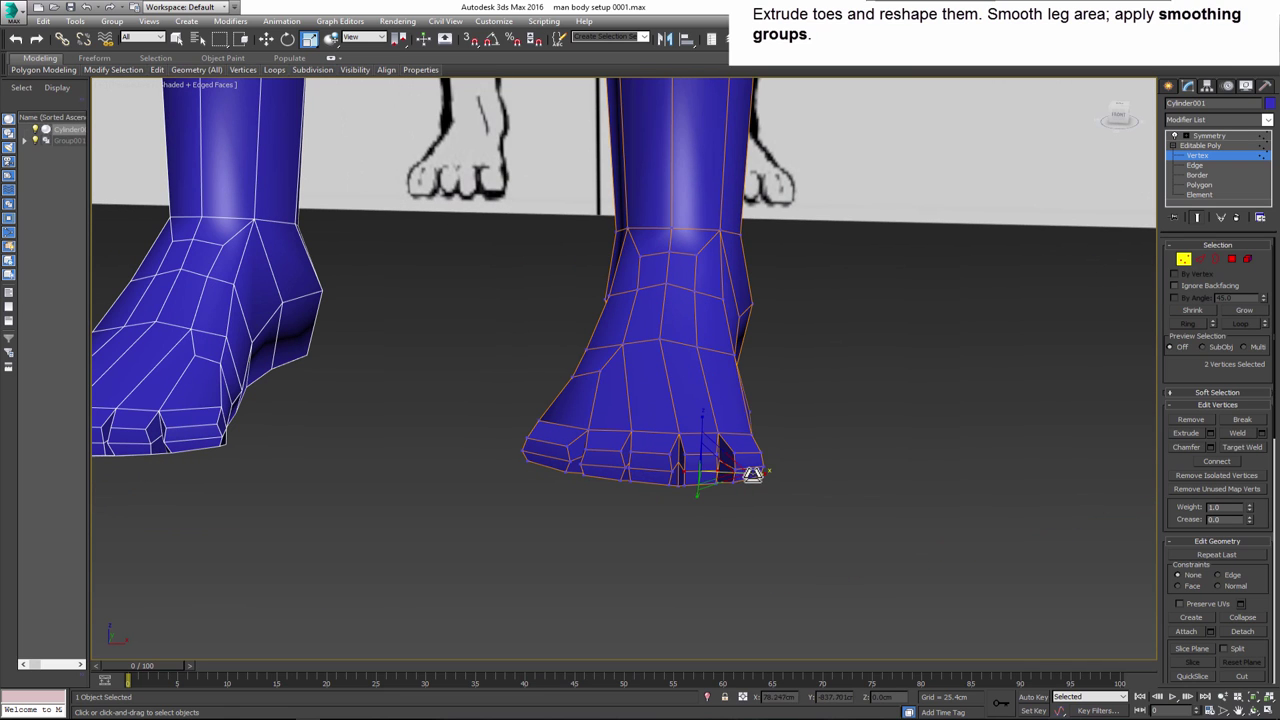
key("w")
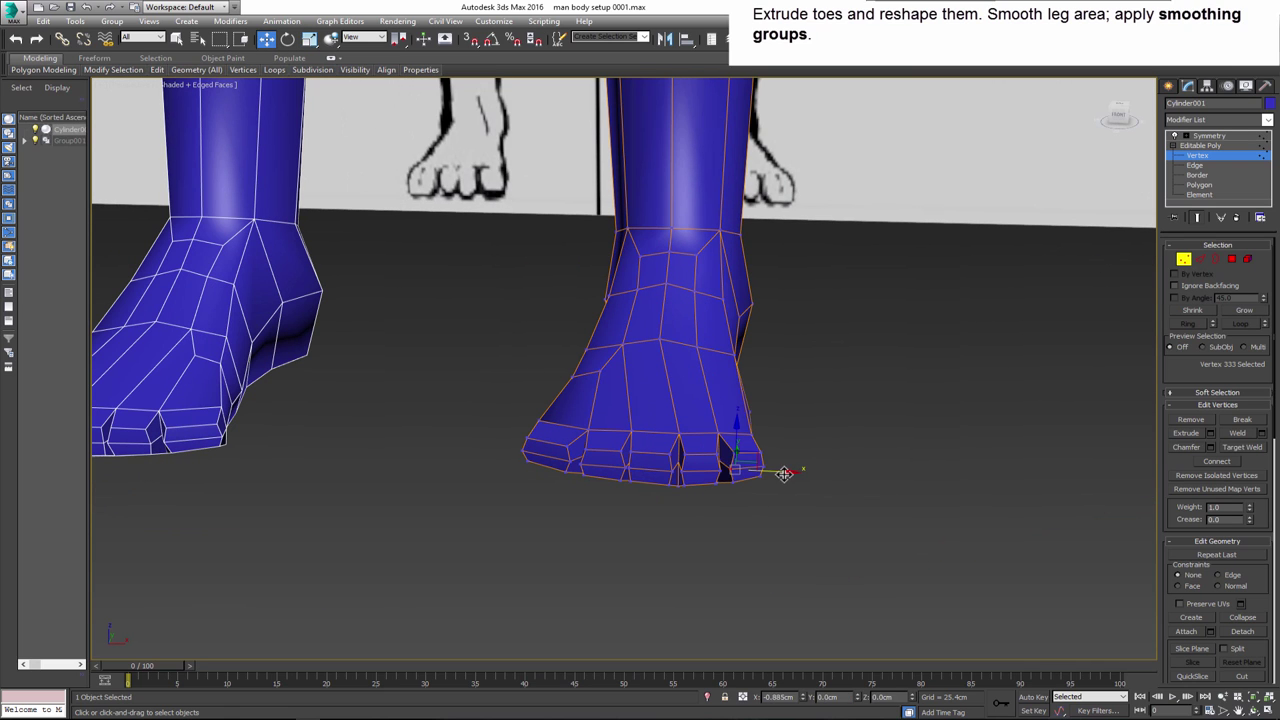
middle_click_drag(741, 482, 786, 476, "alt")
key("4")
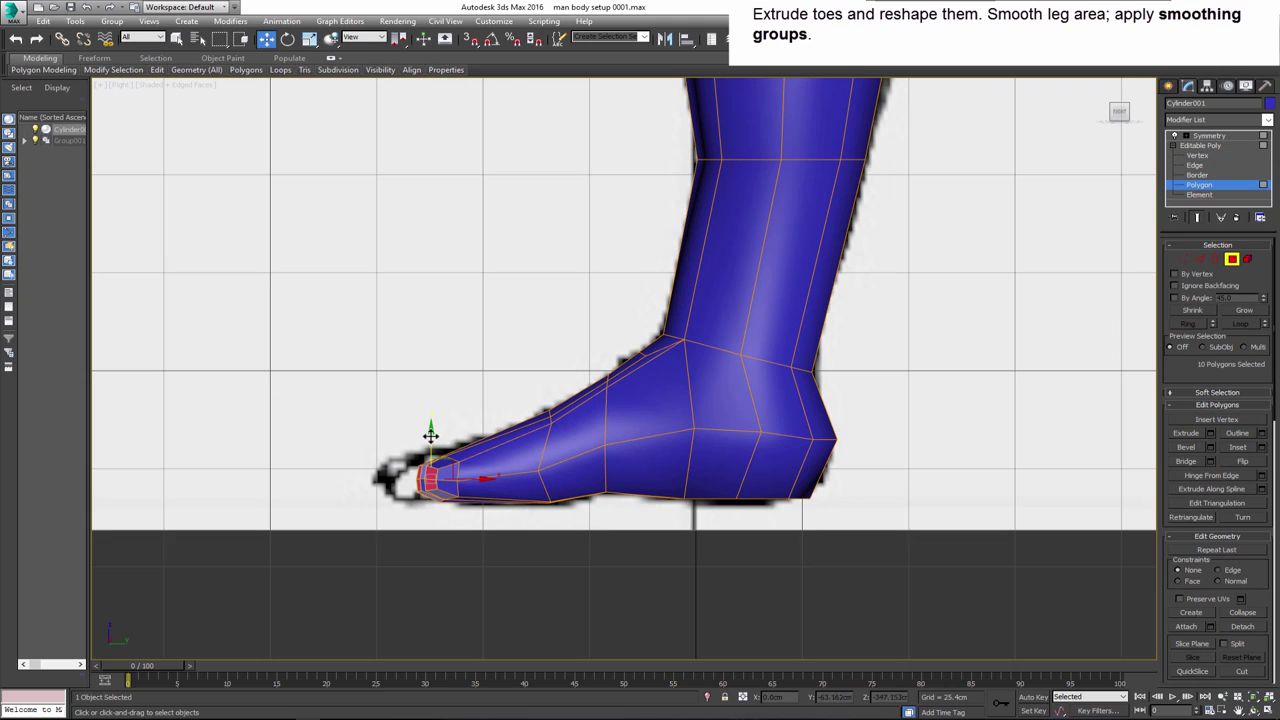
left_click_drag(430, 435, 428, 438)
- Extrude the toe faces again by about 6.788 to lengthen the toes
key("alt+w")
right_click(760, 603)
key("alt+w")
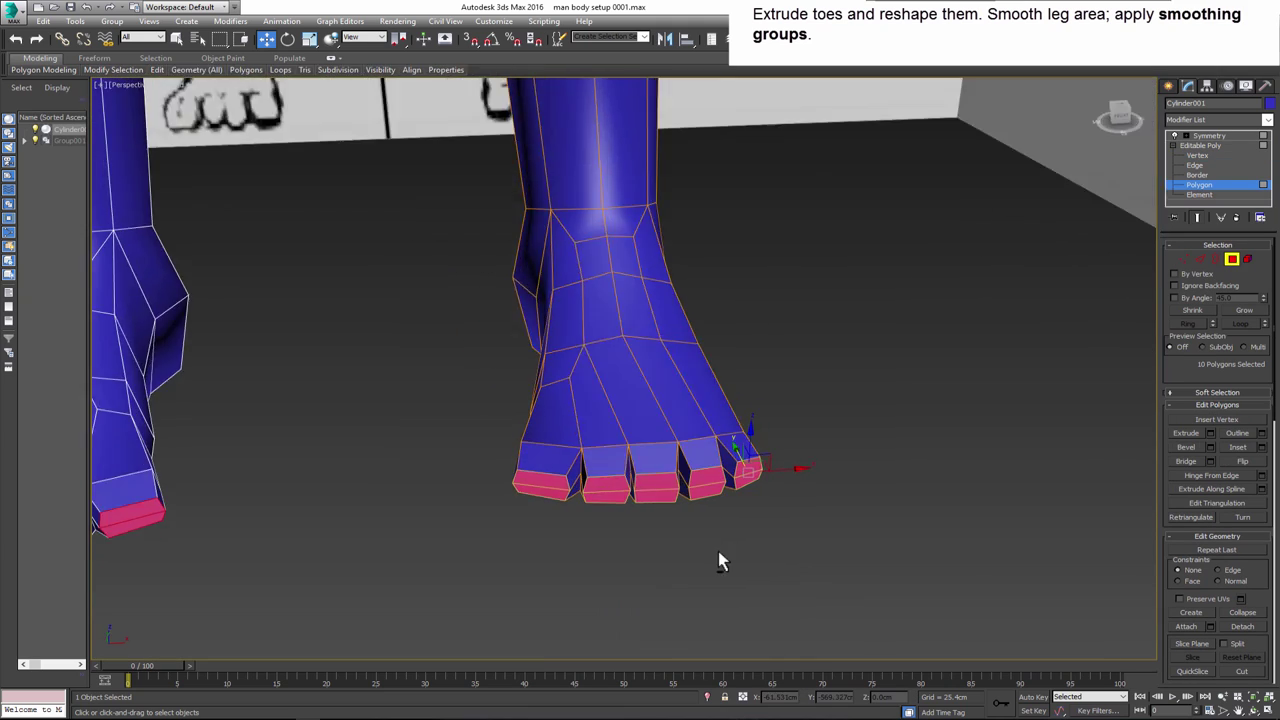
left_click(309, 38)
middle_click_drag(557, 380, 748, 500, "alt")
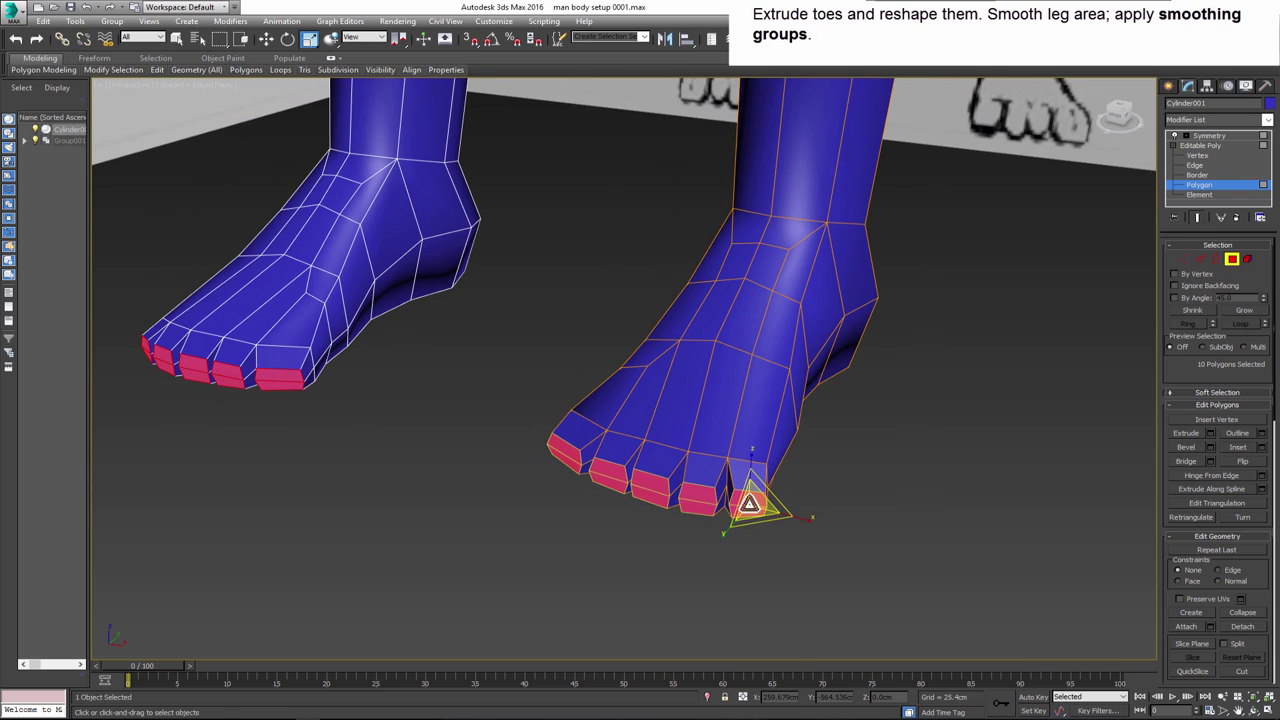
left_click(1210, 433)
middle_click_drag(900, 420, 640, 380, "alt")
left_click_drag(632, 392, 632, 382)
left_click(631, 411)
mouse_move(643, 457)
middle_mouse_down("alt")
mouse_move(580, 531)
mouse_move(680, 550)
mouse_move(514, 471)
middle_mouse_up("alt")
- Select the first toe's tip vertices and set up scaling with view-aligned axes
key("1")
key("w")
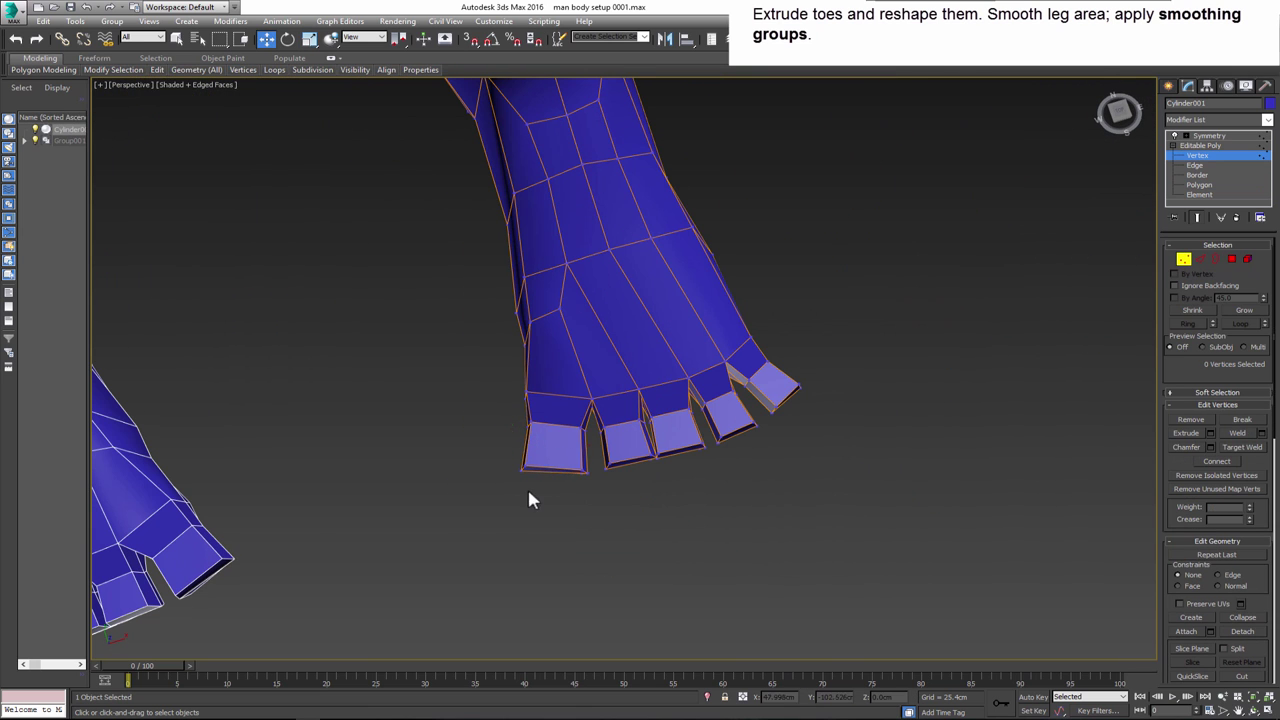
left_click(524, 424, "ctrl")
left_click(309, 38)
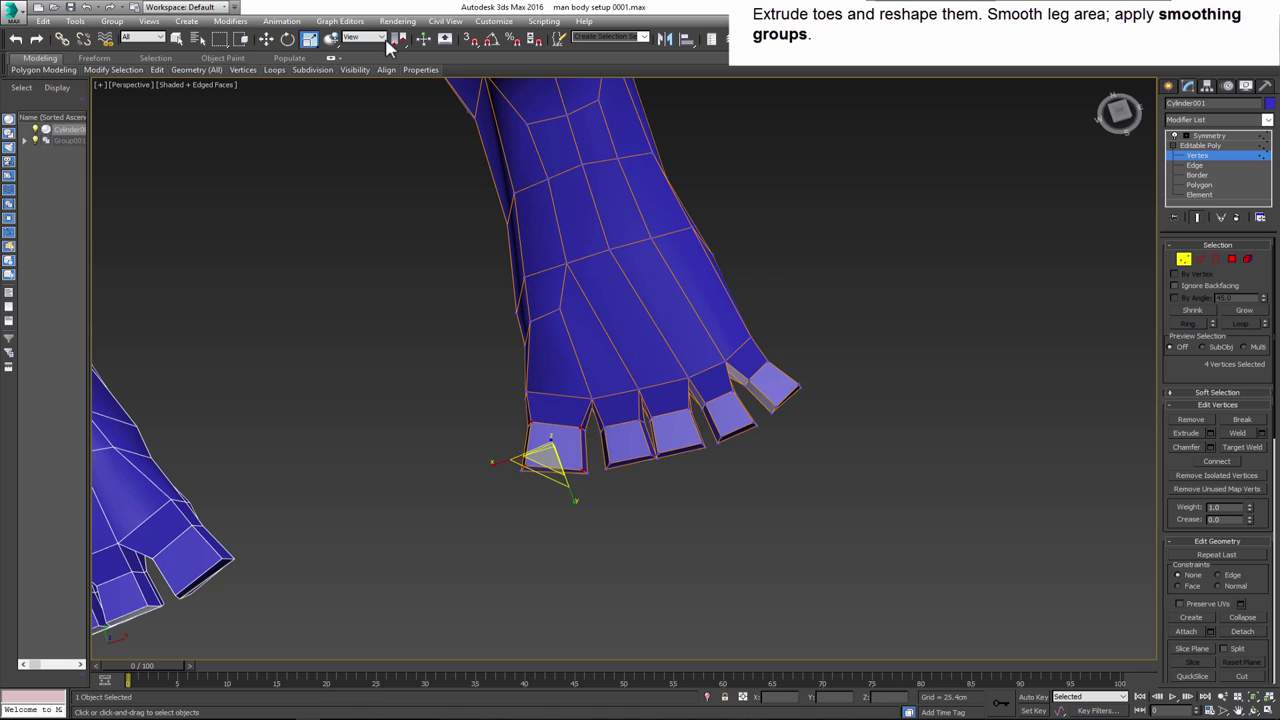
left_click(352, 37)
left_click(355, 83)
mouse_move(580, 430)
middle_mouse_down("alt")
mouse_move(600, 420)
mouse_move(514, 463)
middle_mouse_up("alt")
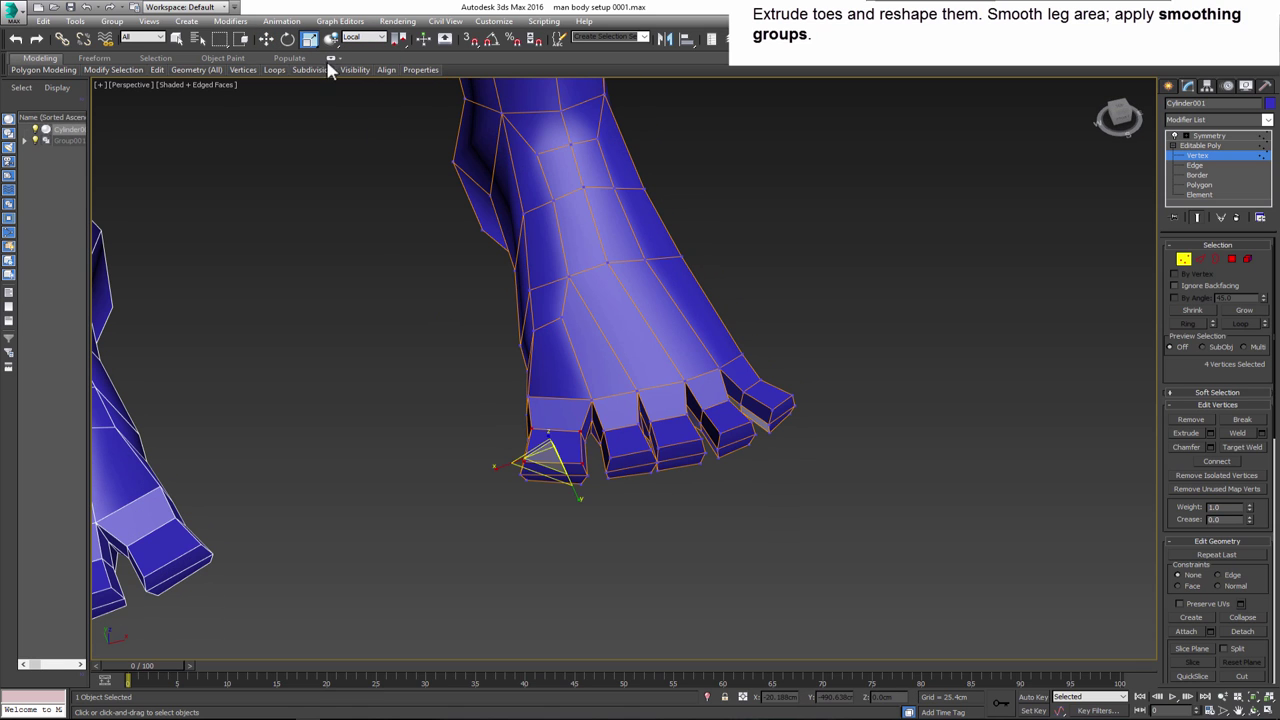
left_click(352, 37)
left_click(352, 50)
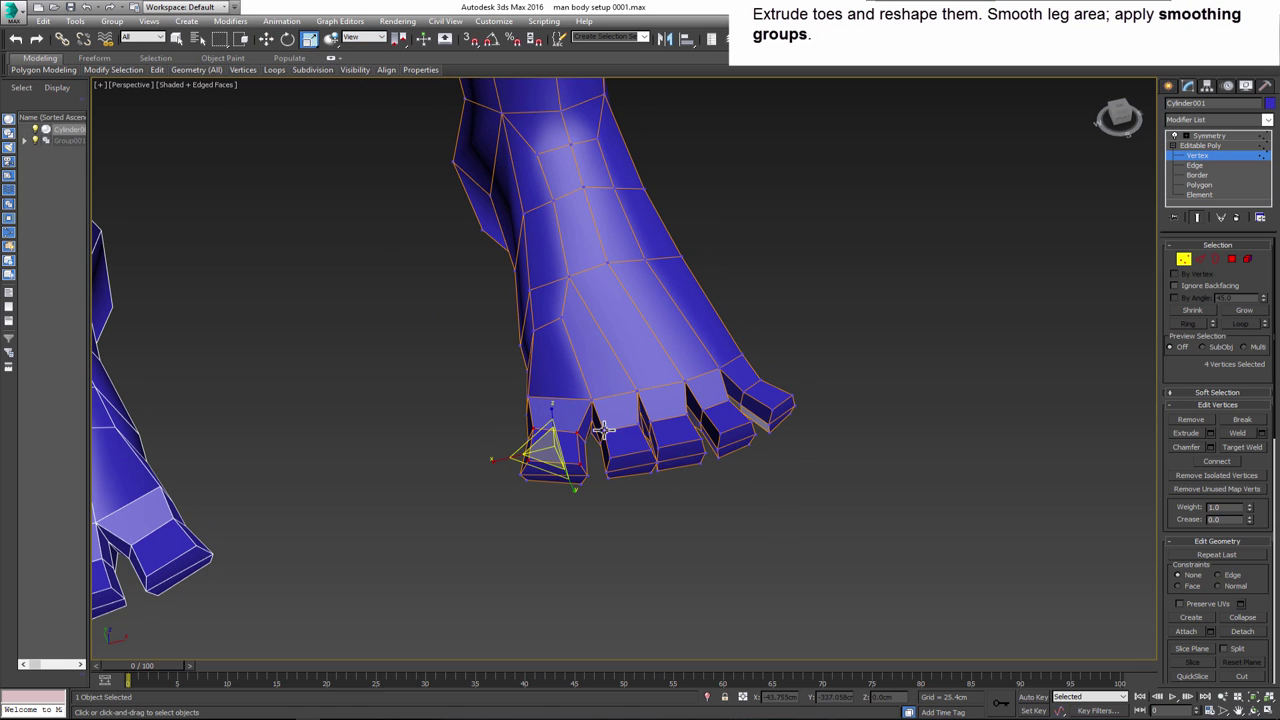
- Select each toe tip's vertices and nudge the outer toe down and left
left_click_drag(598, 385, 651, 457)
left_click(568, 447)
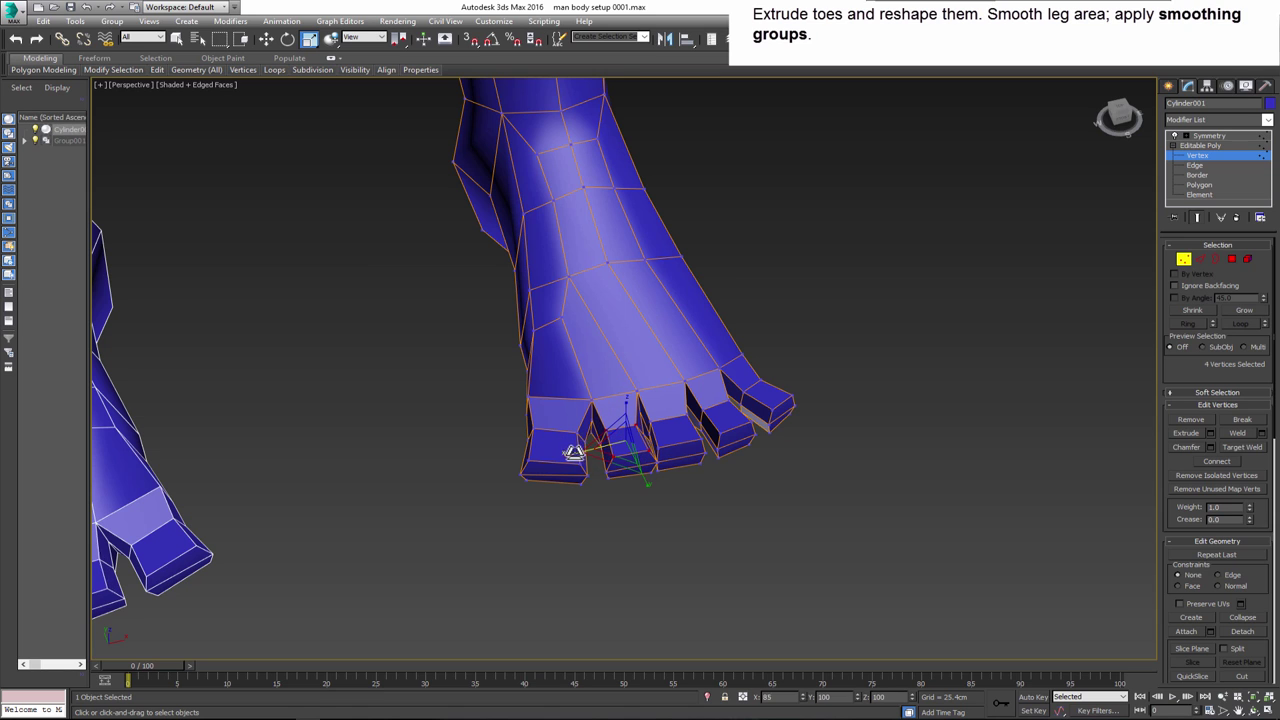
middle_click_drag(571, 450, 577, 453, "alt")
left_click_drag(490, 455, 565, 510)
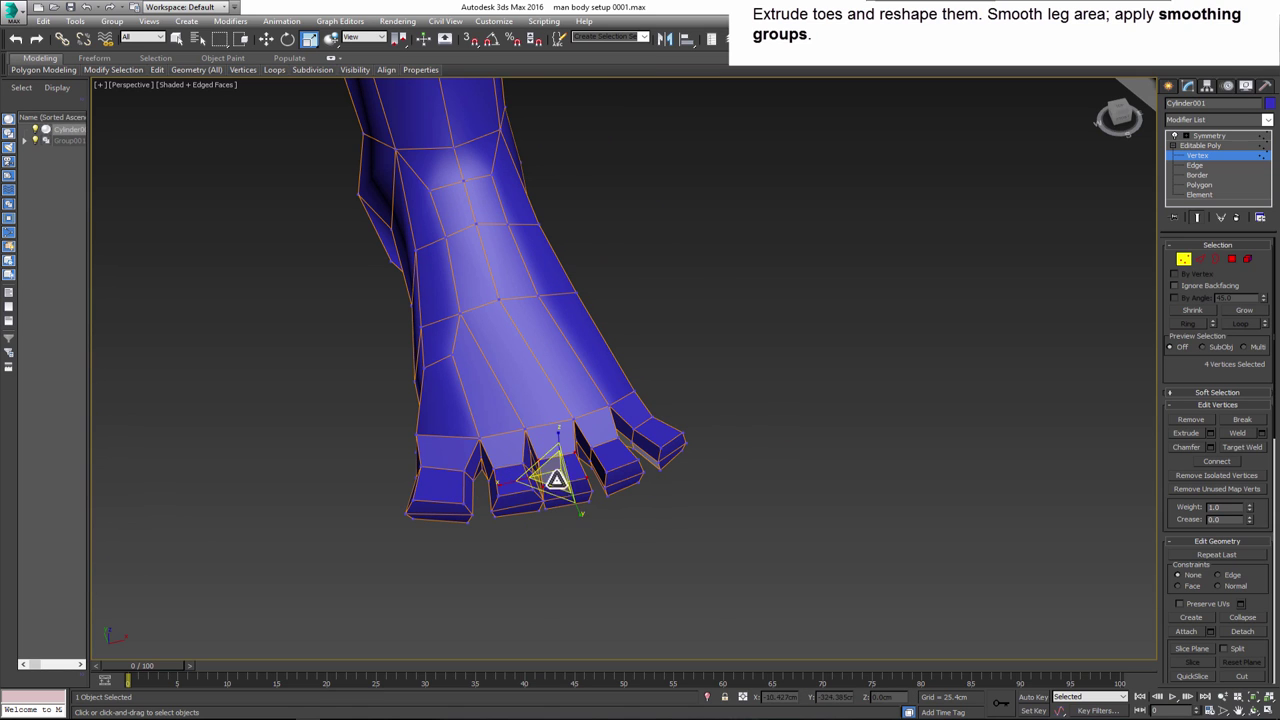
middle_click_drag(540, 485, 618, 517, "alt")
left_click_drag(598, 445, 648, 505)
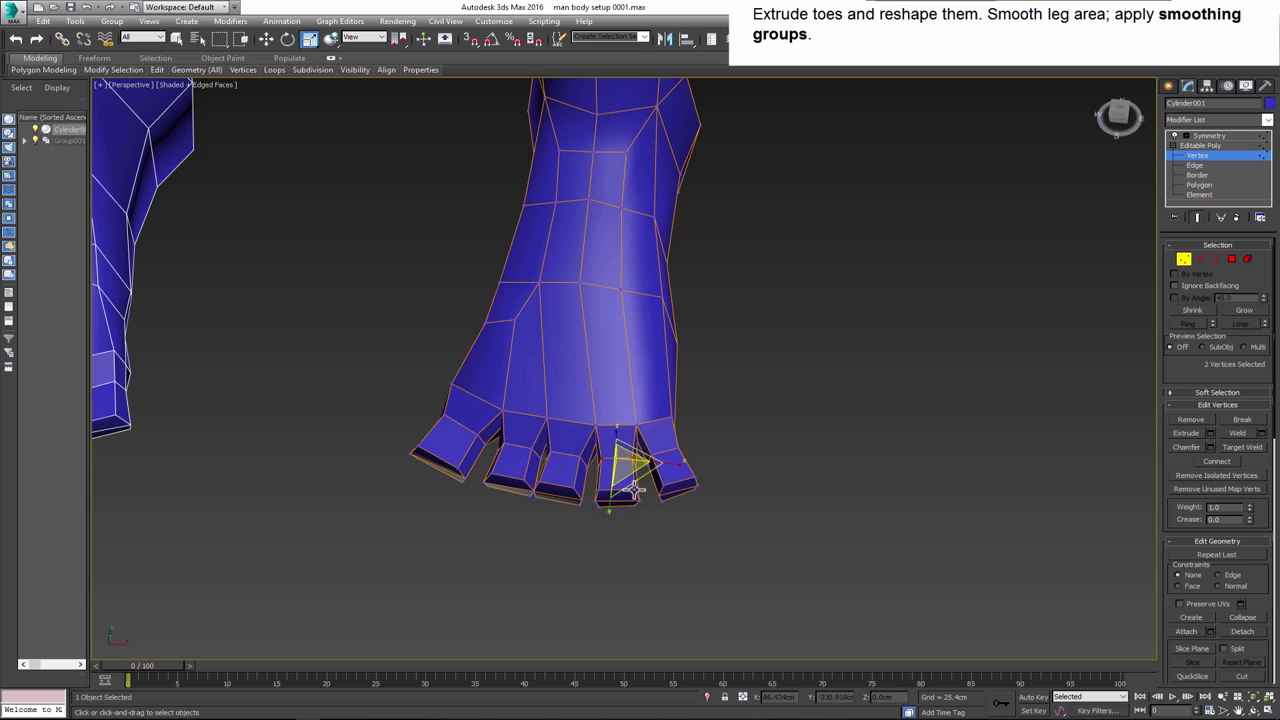
middle_click_drag(663, 480, 662, 494, "alt")
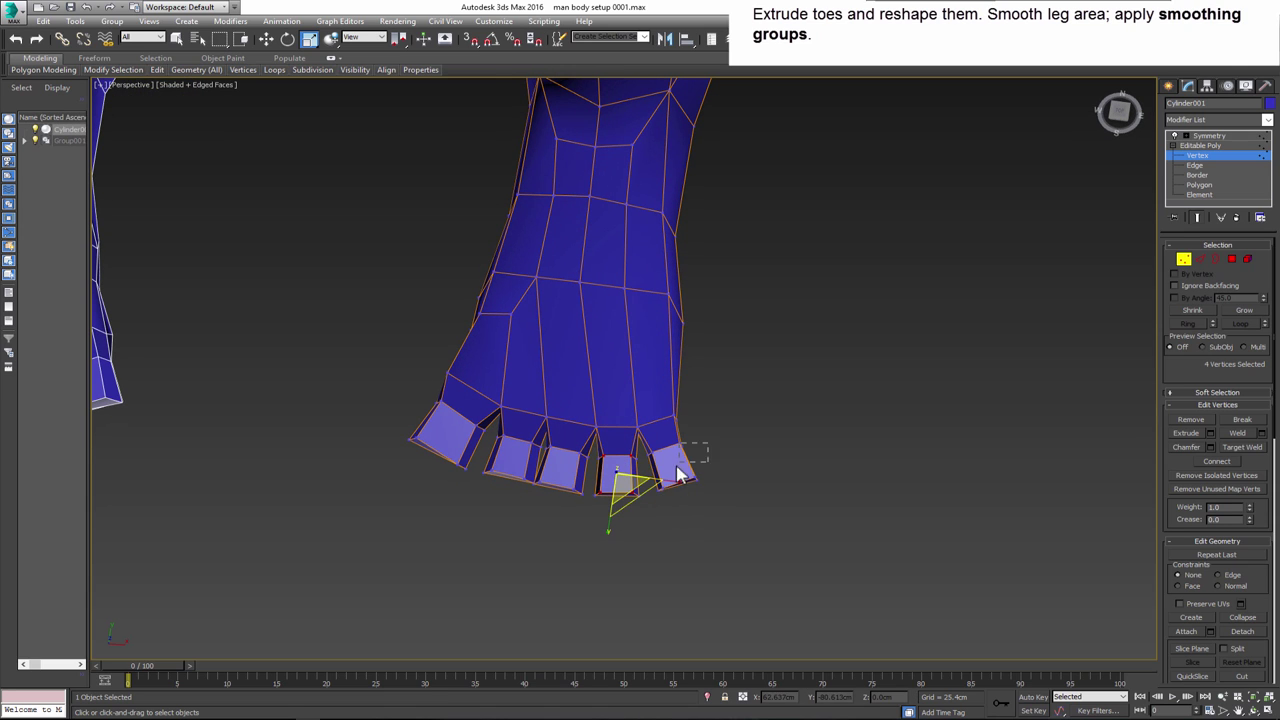
left_click_drag(640, 425, 700, 500)
key("e")
left_click(266, 38)
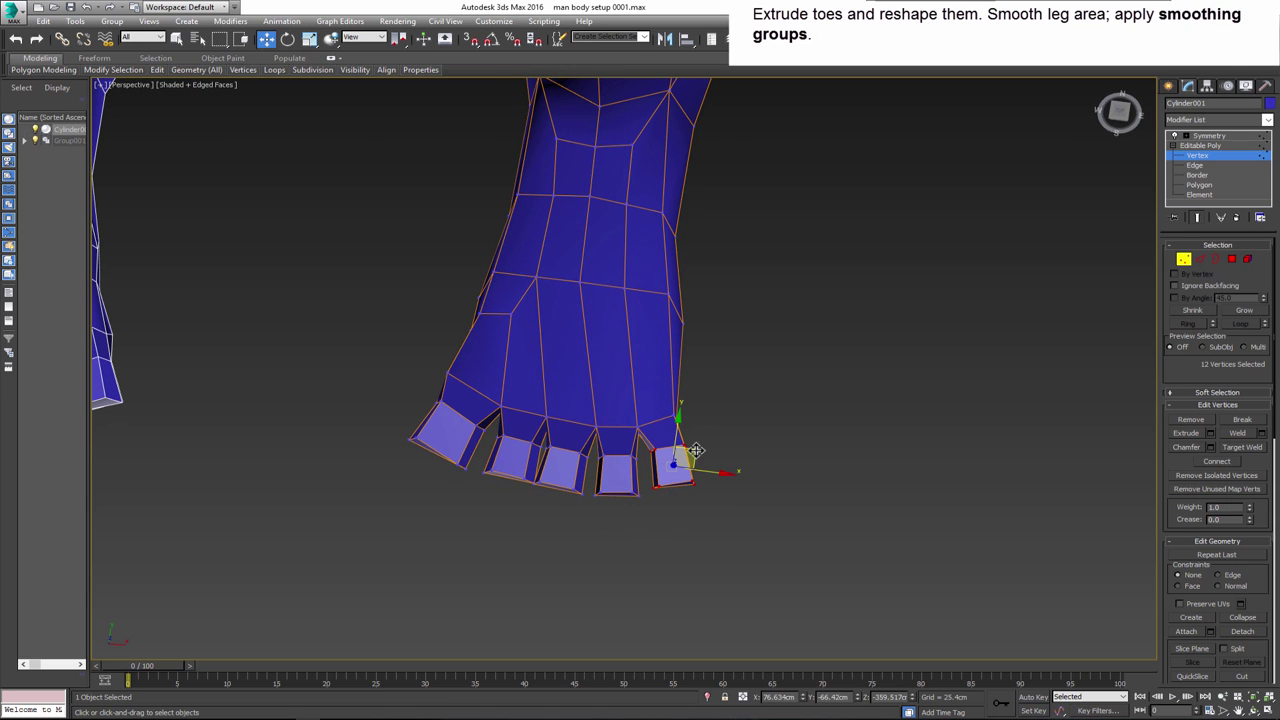
left_click_drag(682, 452, 650, 489)
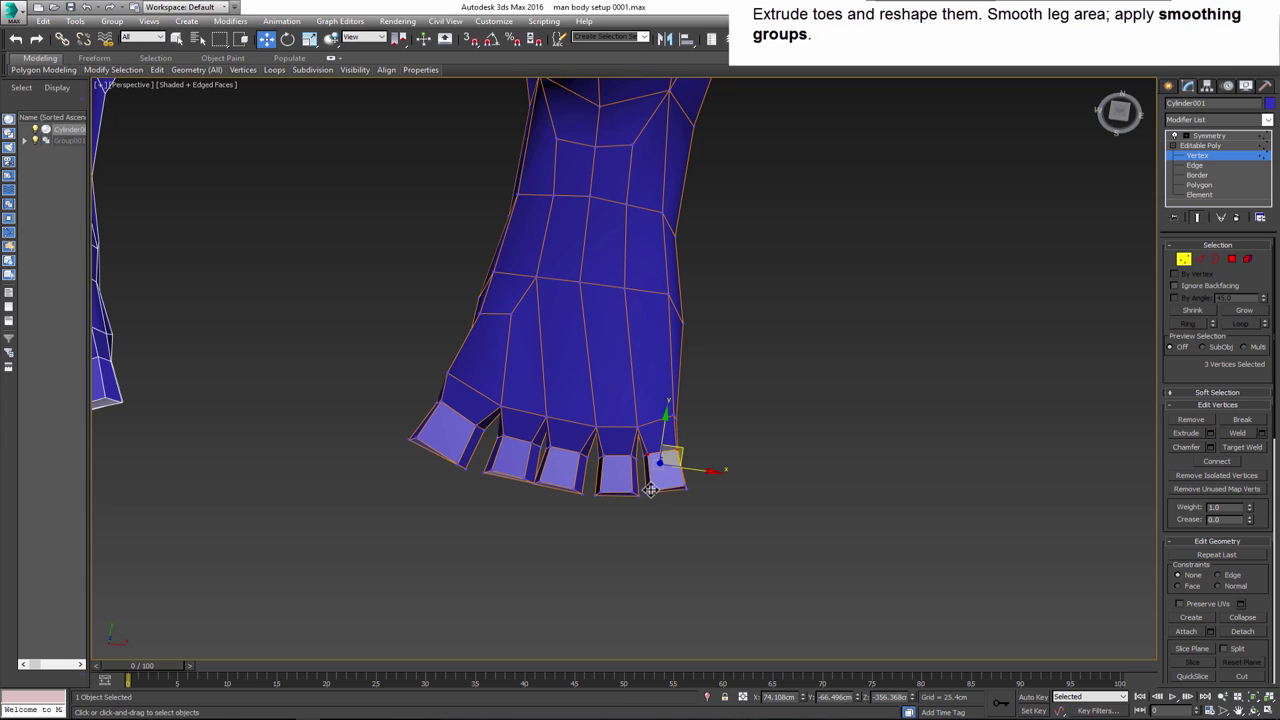
- Switch to polygon level with the leg and foot polygons selected for smoothing
left_click(310, 42)
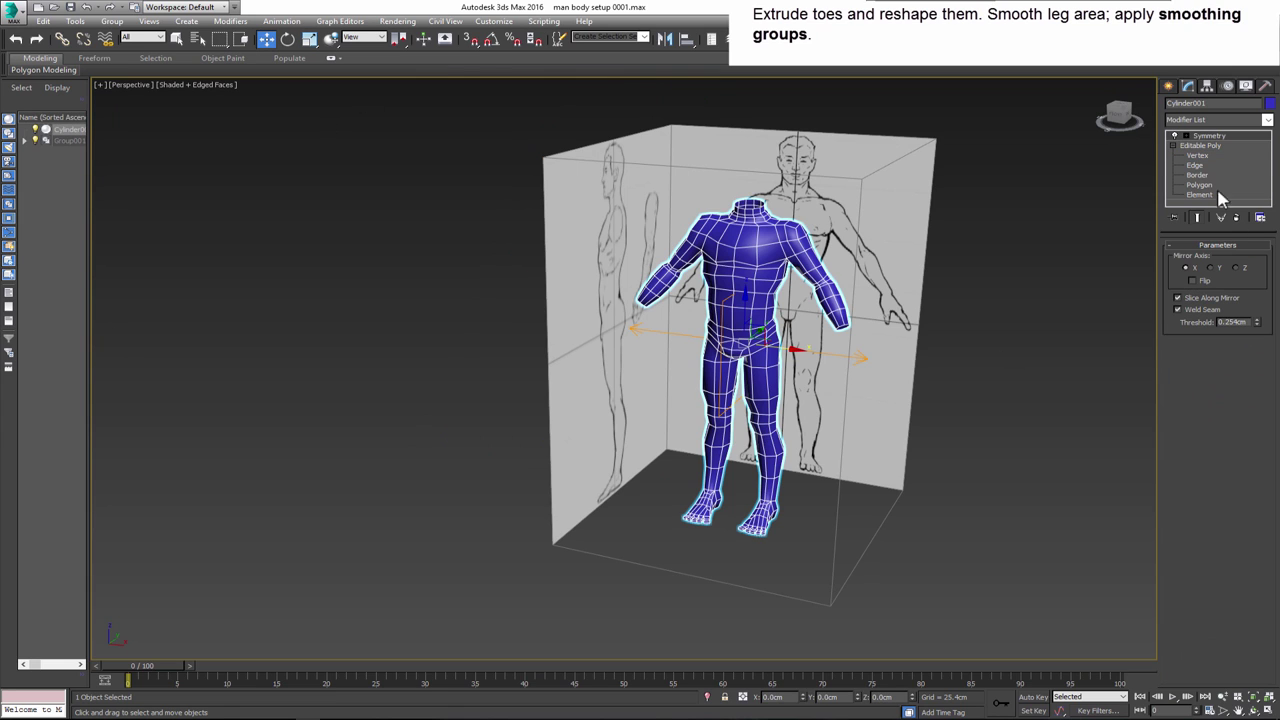
left_click(1199, 185)
scroll(1214, 545, "down", 5)
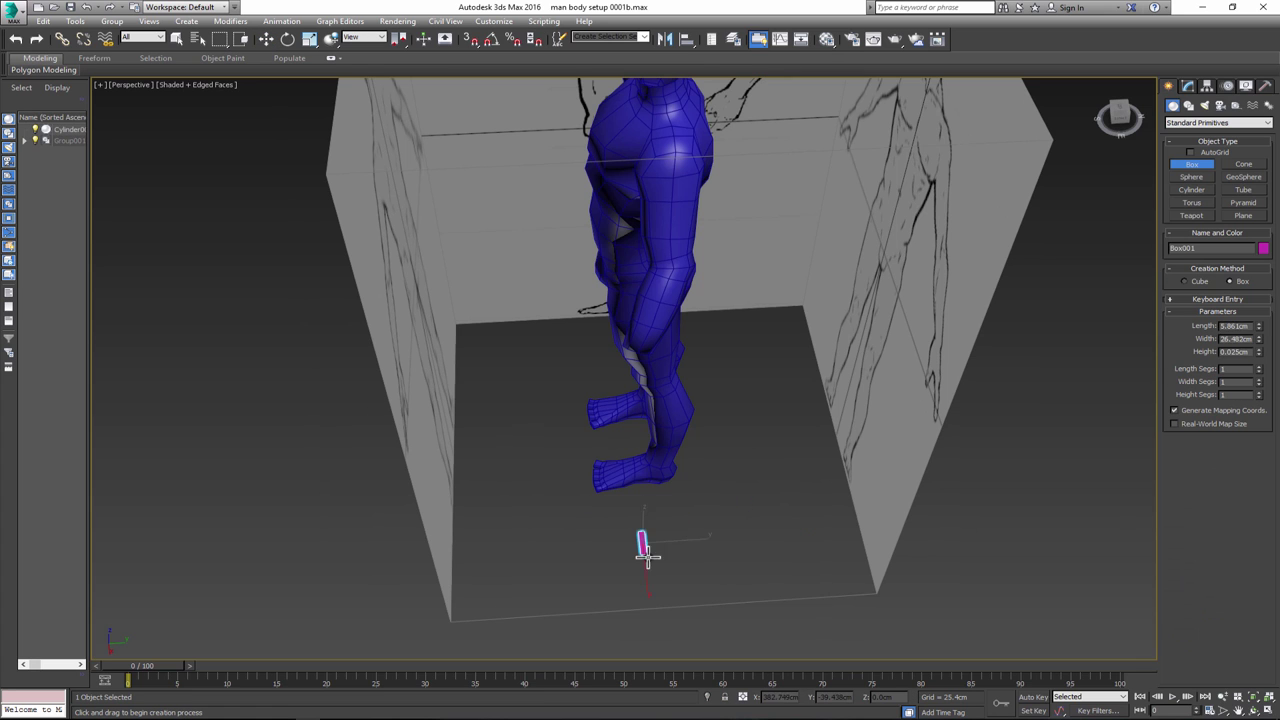
- Draw a box on the floor, colour it purple, and convert it to Editable Poly
left_click_drag(640, 528, 680, 563)
left_click(680, 553)
left_click(1263, 249)
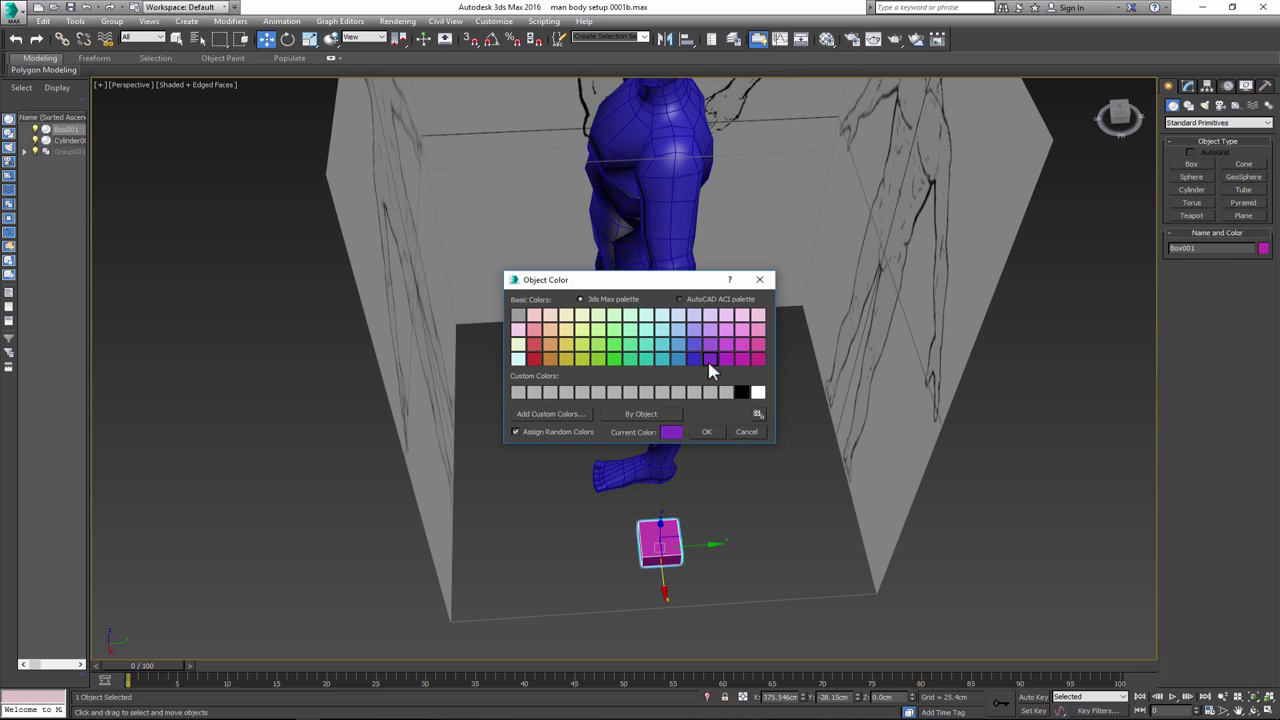
left_click(706, 432)
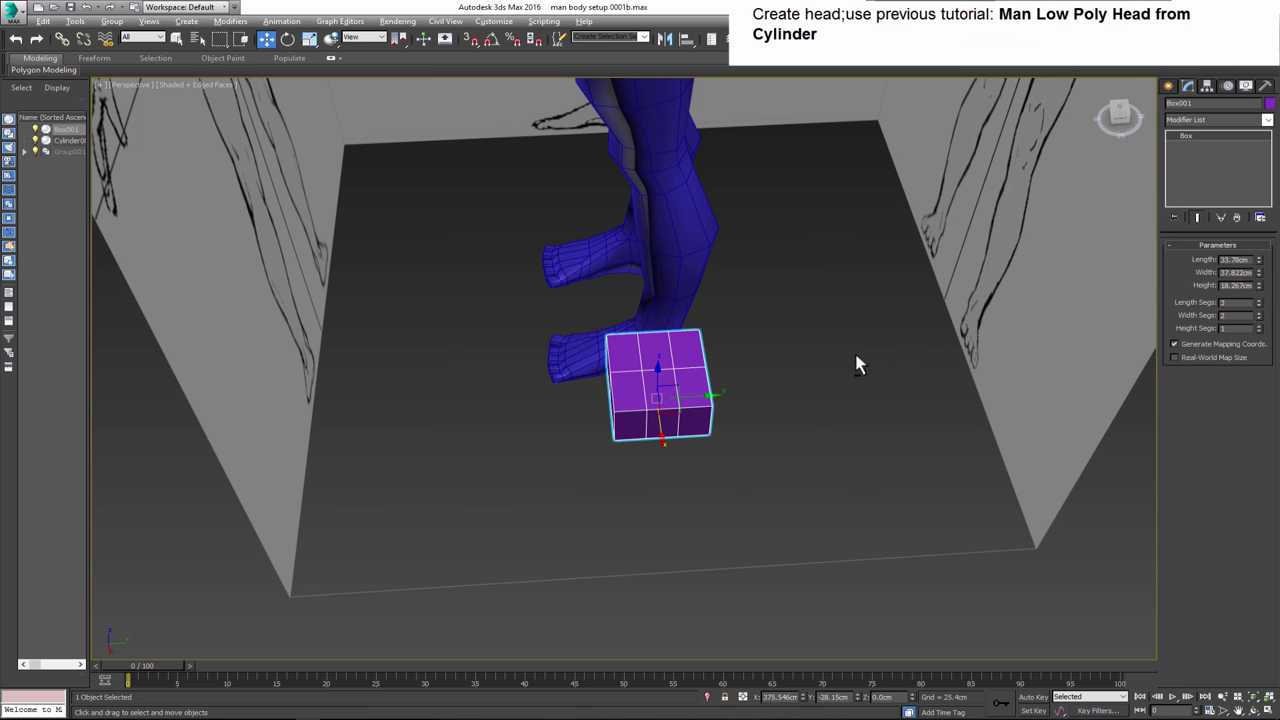
key("r")
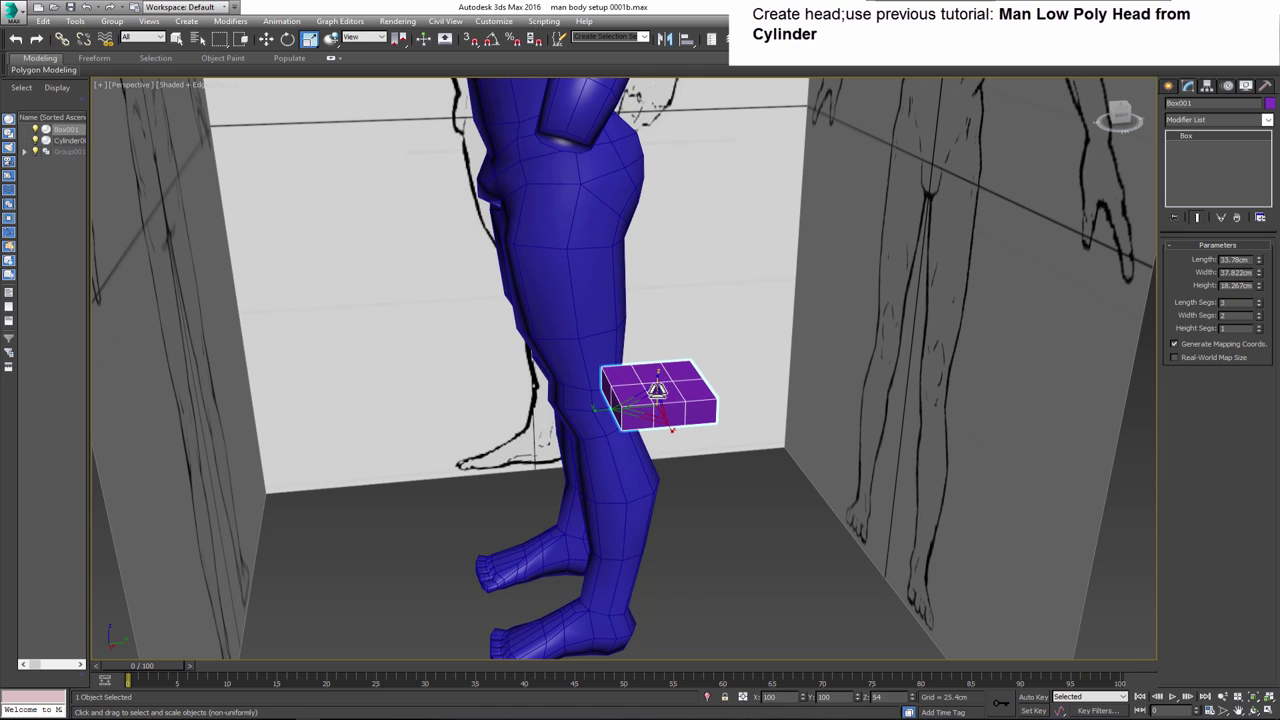
middle_click_drag(660, 400, 718, 443, "alt")
right_click(645, 408)
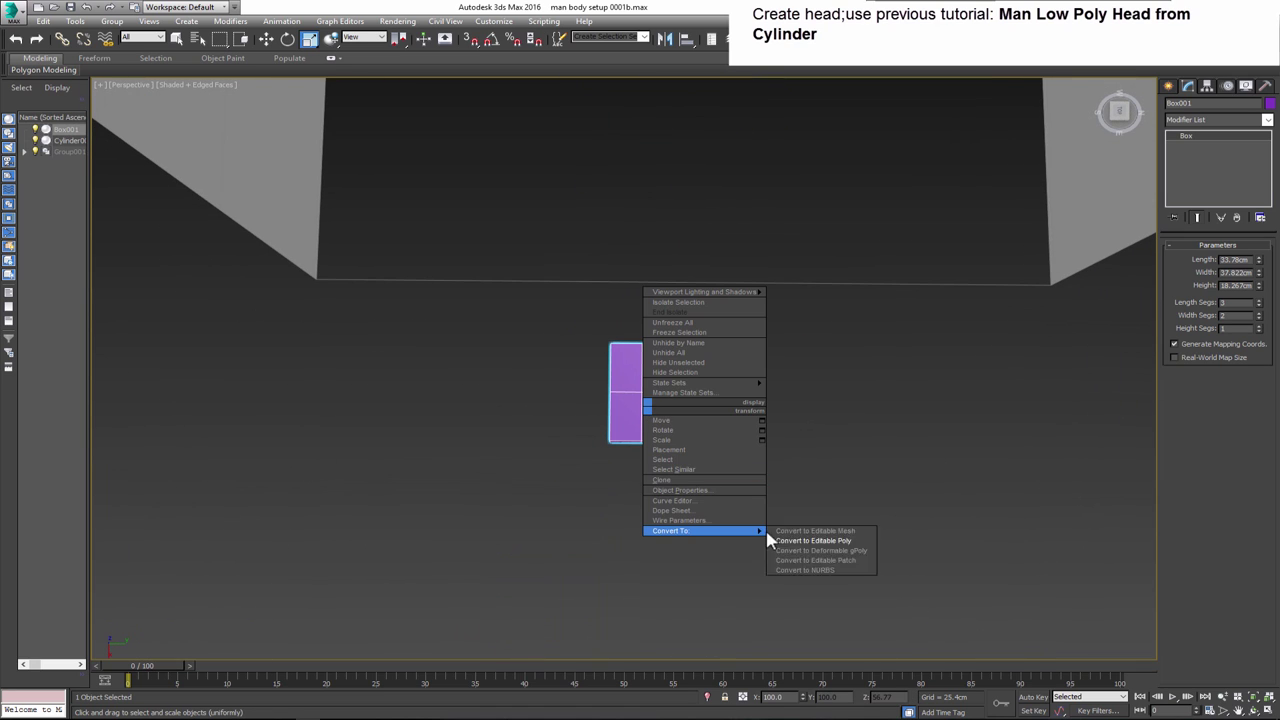
left_click(776, 540)
- Narrow the box's top vertex row and widen the middle row slightly
key("1")
middle_click_drag(810, 368, 614, 344, "alt")
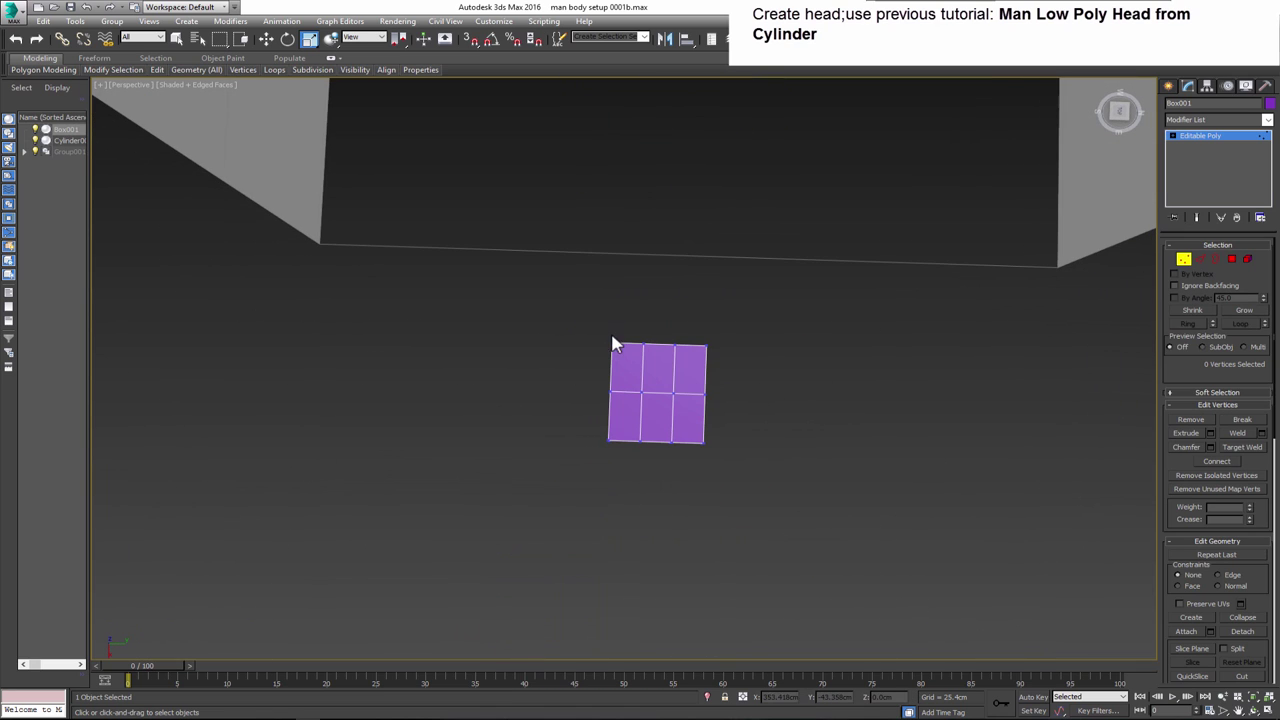
left_click_drag(706, 349, 585, 388)
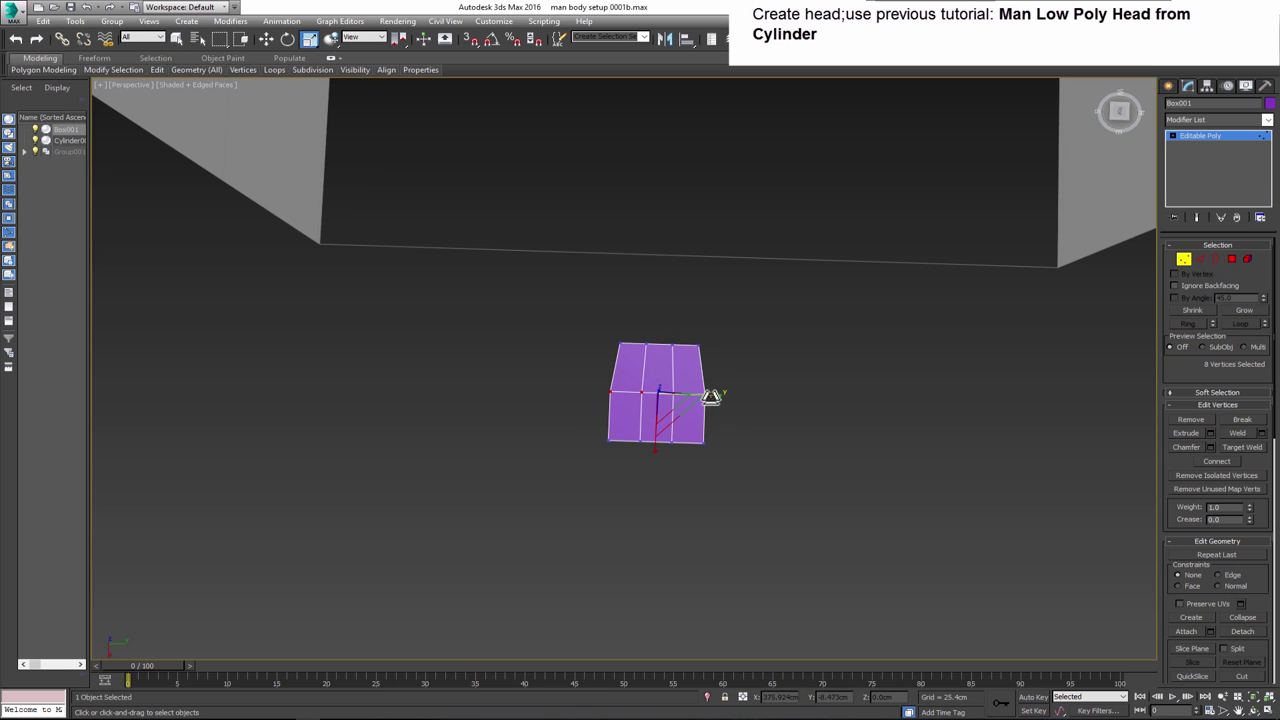
left_click_drag(710, 396, 600, 428)
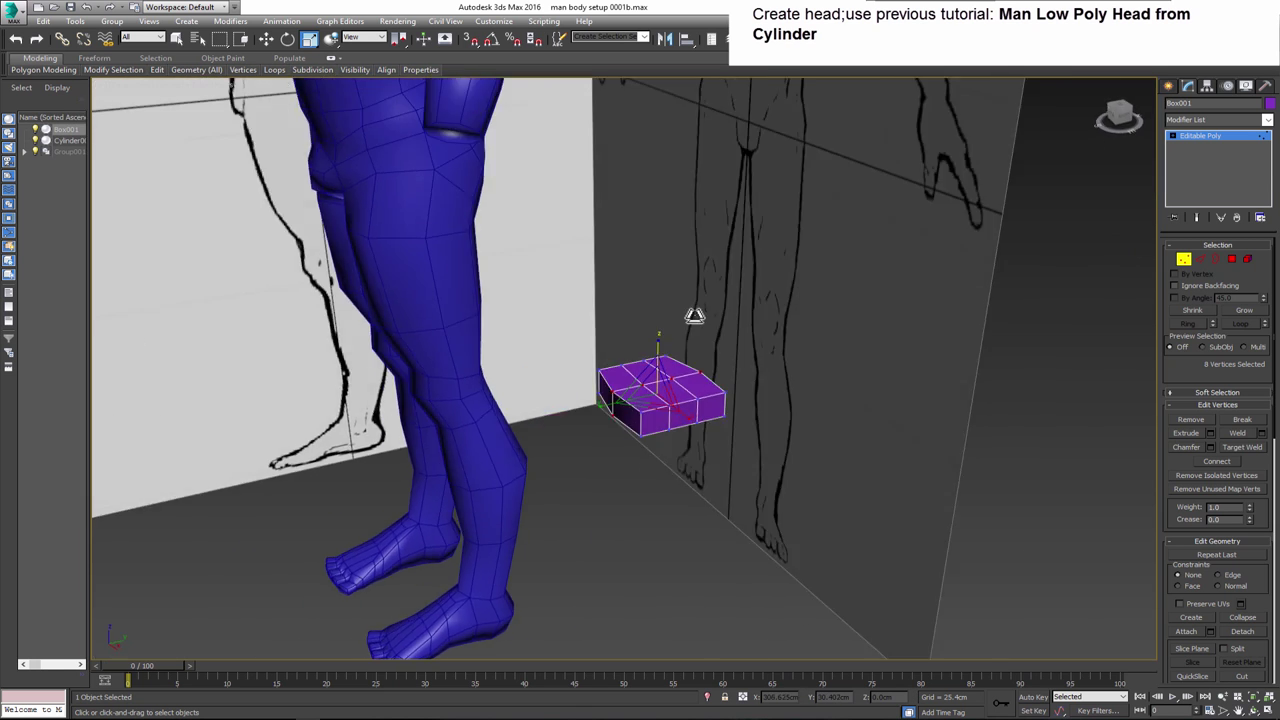
scroll(617, 405, "up", 2)
mouse_move(625, 358)
middle_mouse_down("alt")
mouse_move(617, 405)
mouse_move(657, 398)
middle_mouse_up("alt")
- Cut a new edge into the box face and shift its vertices to the right
key("alt+c")
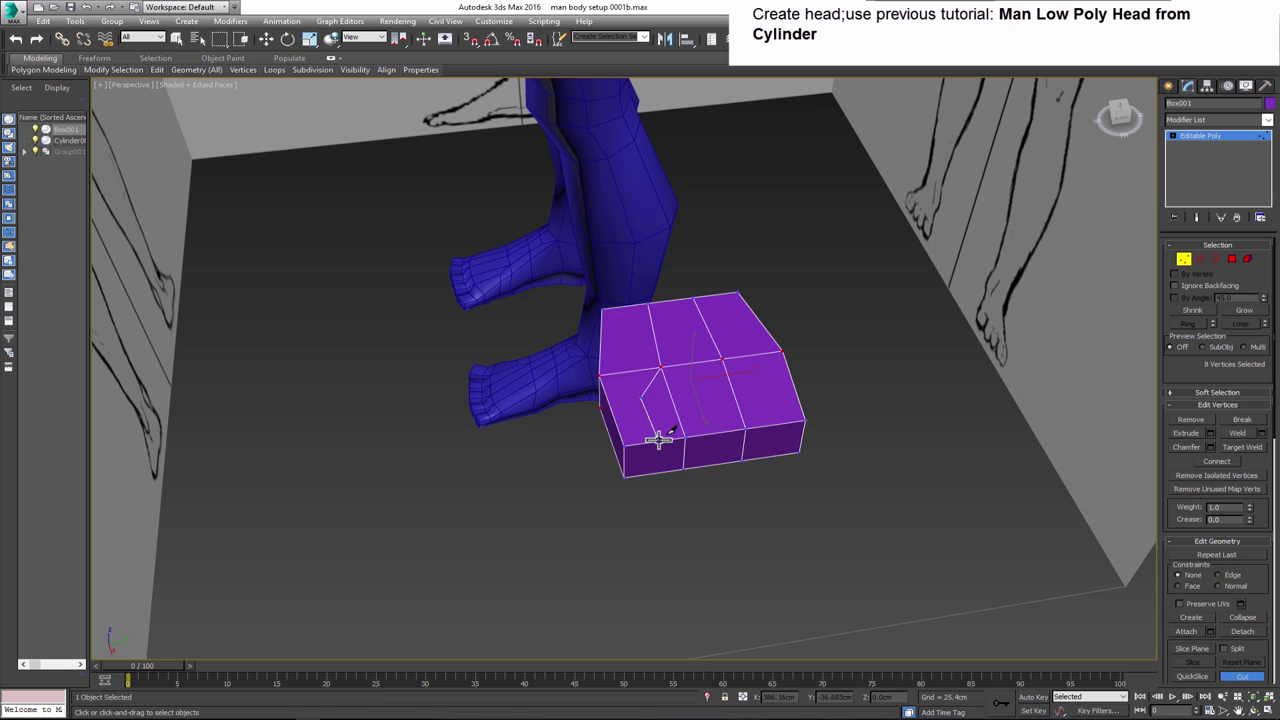
mouse_move(655, 475)
middle_mouse_down("alt")
mouse_move(663, 357)
mouse_move(643, 356)
mouse_move(679, 400)
middle_mouse_up("alt")
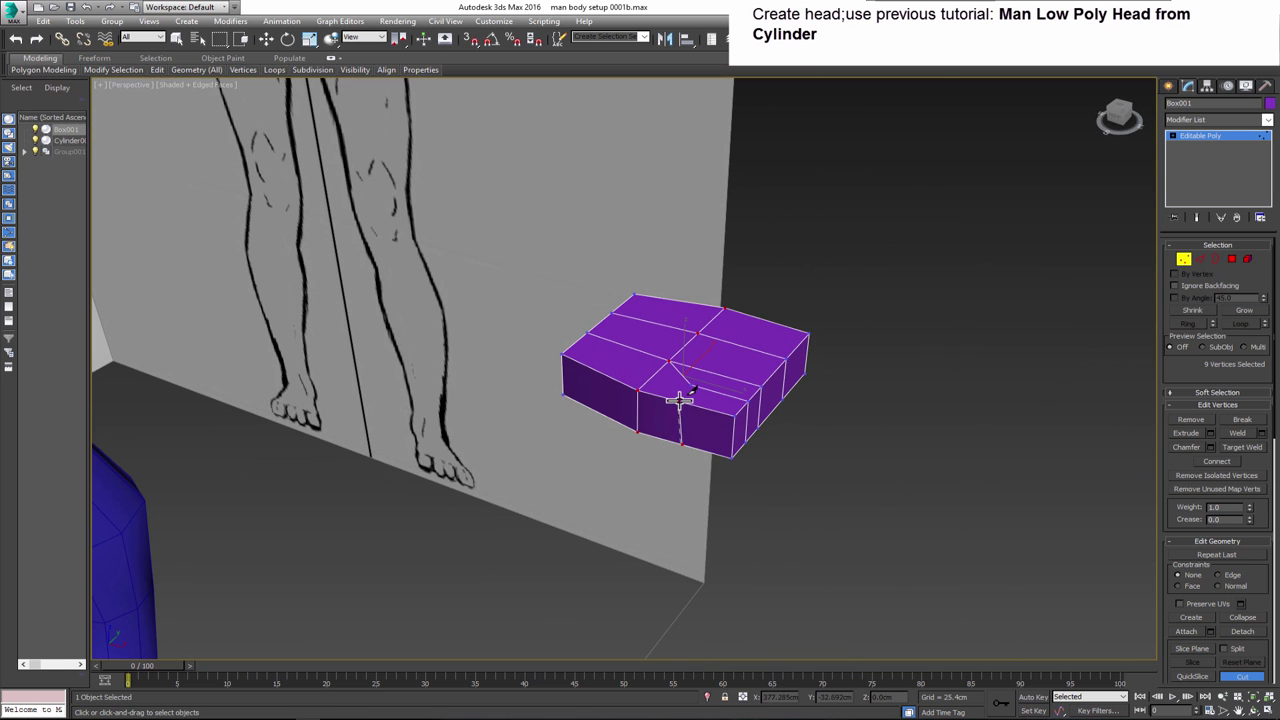
left_click(1245, 677)
middle_click_drag(806, 559, 770, 267, "alt")
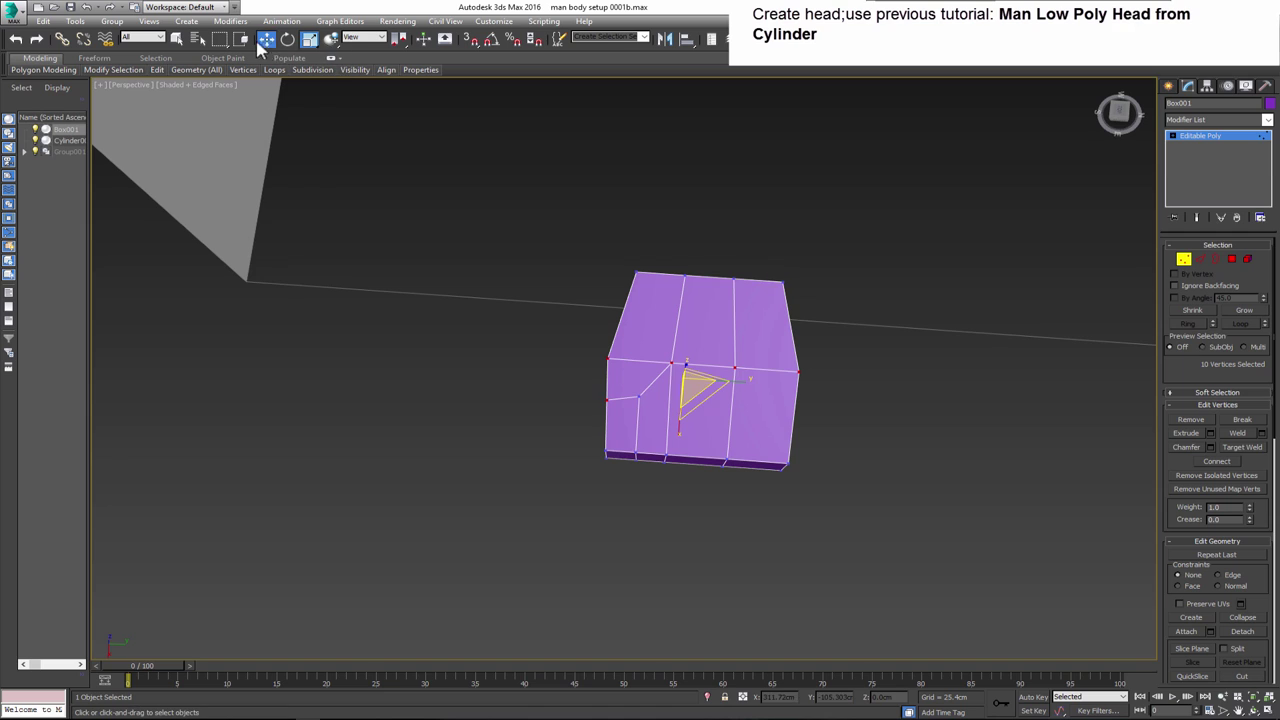
middle_click_drag(630, 440, 641, 459, "alt")
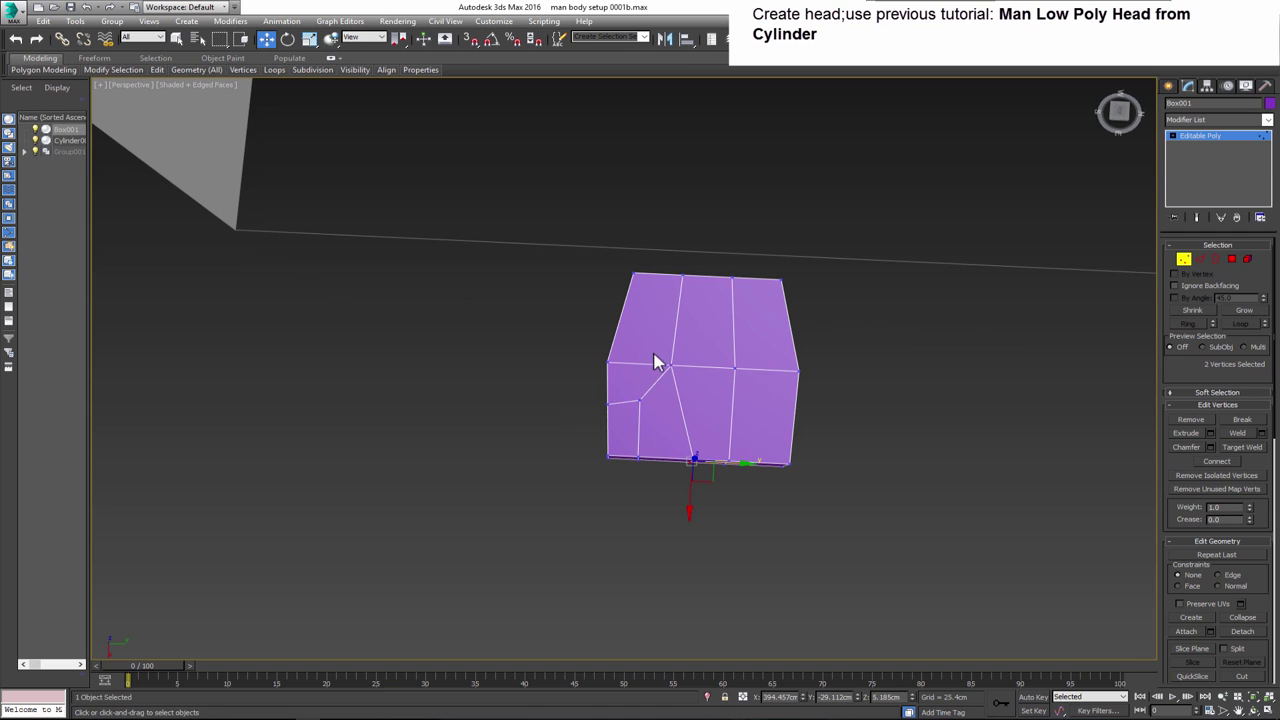
left_click_drag(703, 368, 713, 368)
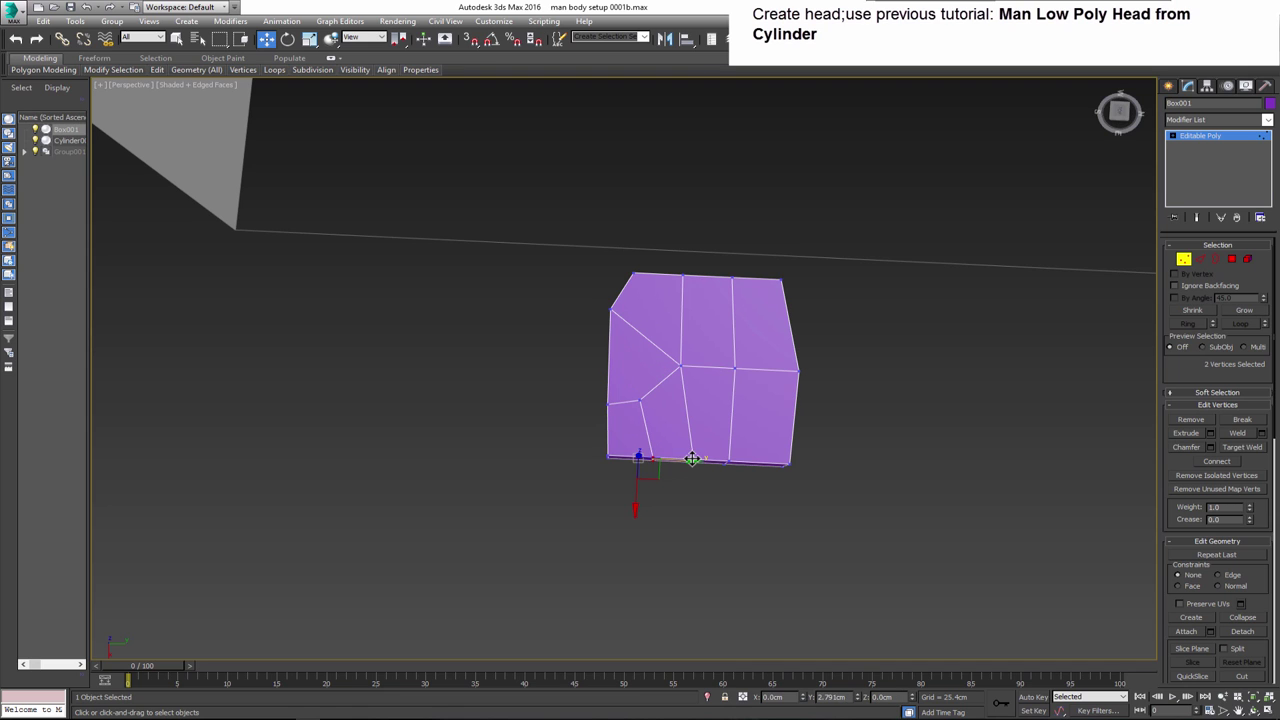
left_click(680, 367)
left_click(733, 366)
left_click_drag(680, 367, 751, 367)
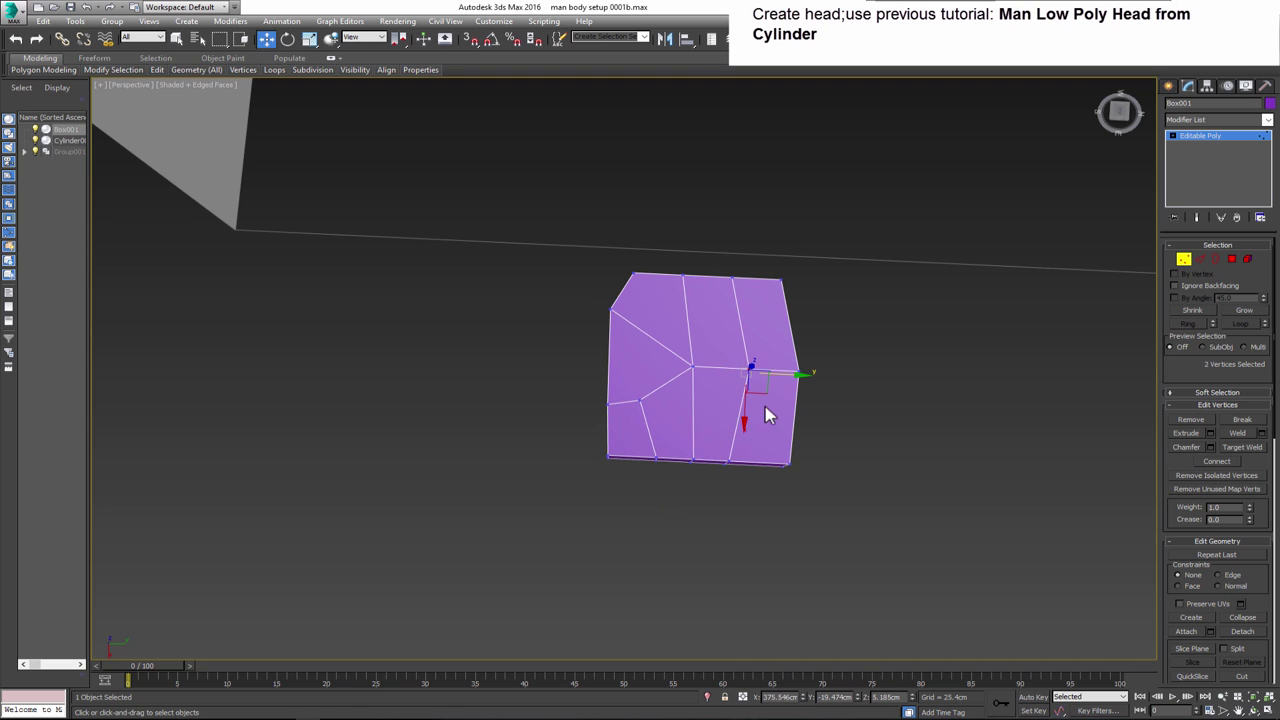
left_click_drag(762, 469, 778, 469)
mouse_move(778, 469)
middle_mouse_down("alt")
mouse_move(738, 438)
mouse_move(766, 400)
mouse_move(615, 437)
mouse_move(646, 337)
mouse_move(608, 377)
middle_mouse_up("alt")
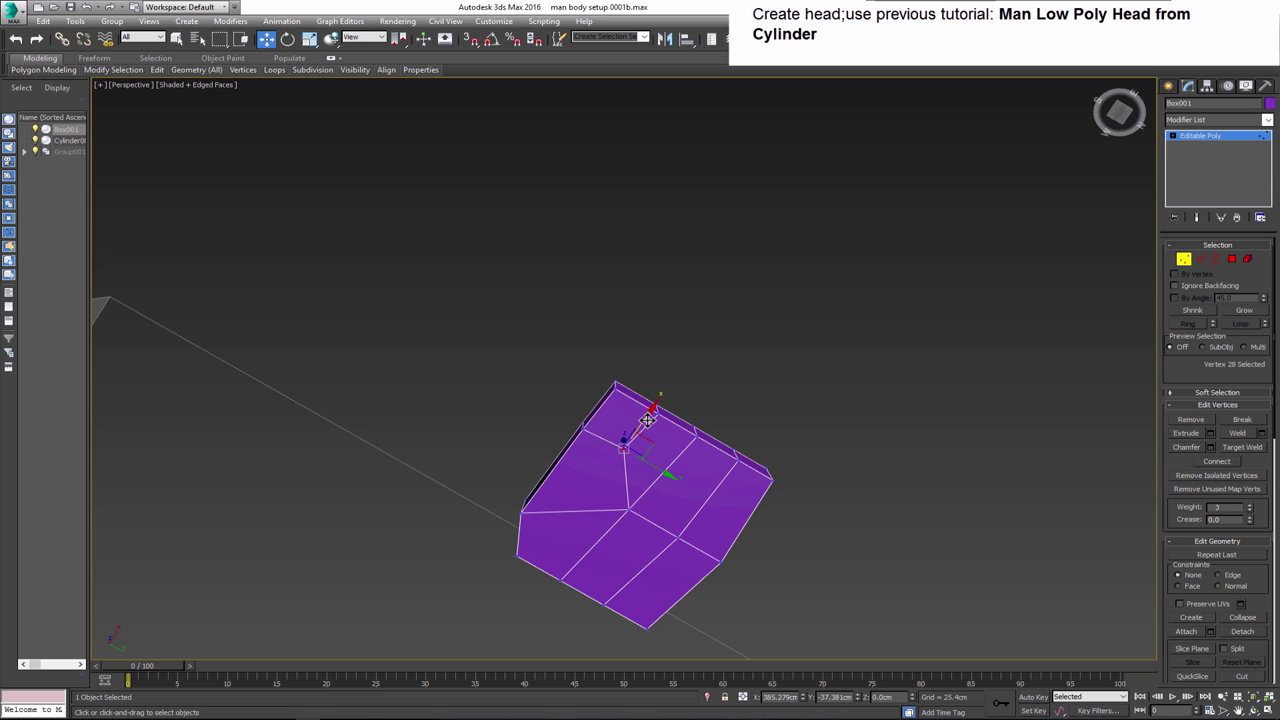
- Extrude a side face of the box into a thumb stub angled about 31 degrees
mouse_move(646, 420)
middle_mouse_down("alt")
mouse_move(645, 445)
mouse_move(738, 418)
mouse_move(1143, 435)
middle_mouse_up("alt")
left_click(1232, 260)
left_click(1210, 433)
left_click_drag(632, 393, 633, 402)
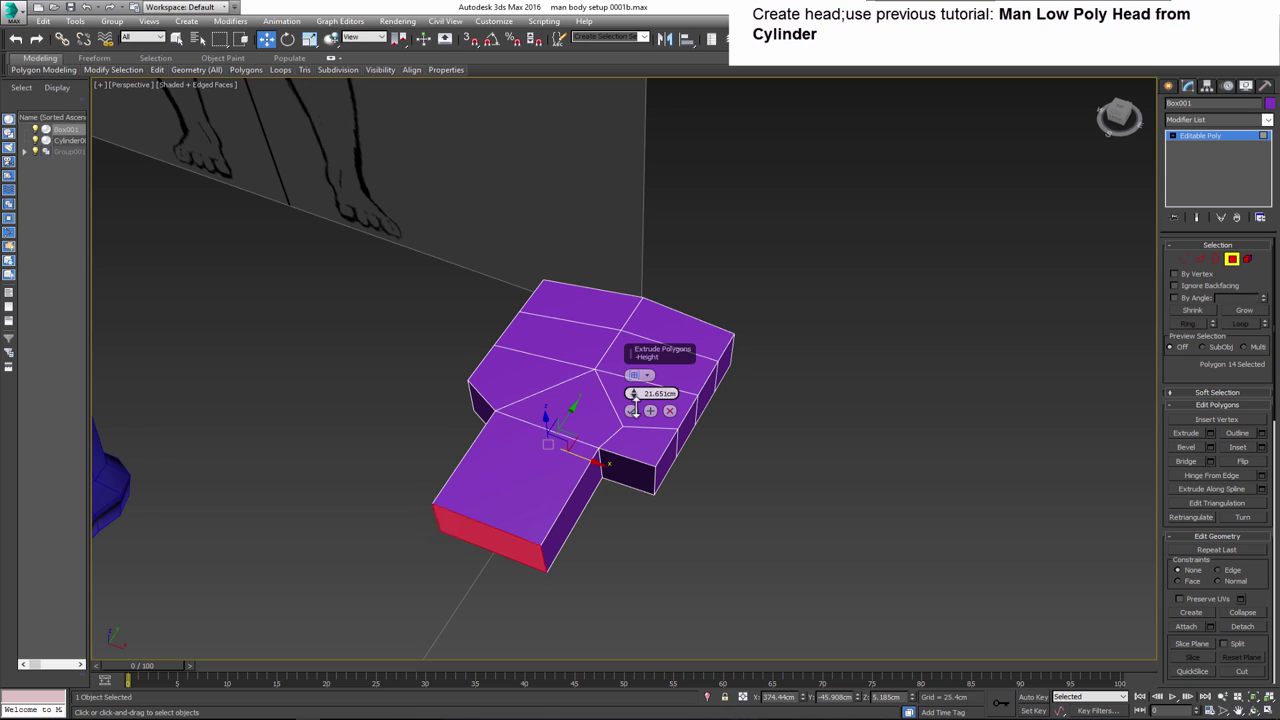
left_click(631, 410)
middle_click_drag(631, 410, 600, 471, "alt")
left_click(287, 39)
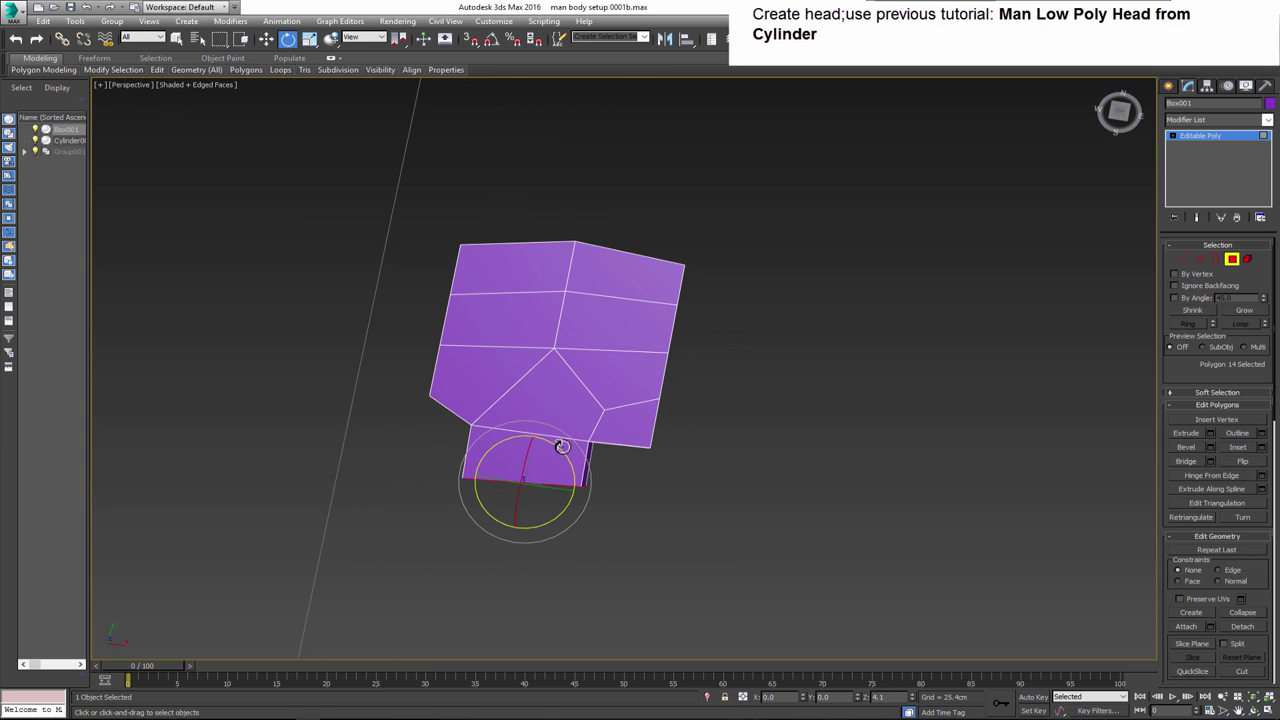
left_click_drag(562, 446, 552, 403)
- Raise the thumb's tip vertices and pull them back toward the tip
left_click(1183, 259)
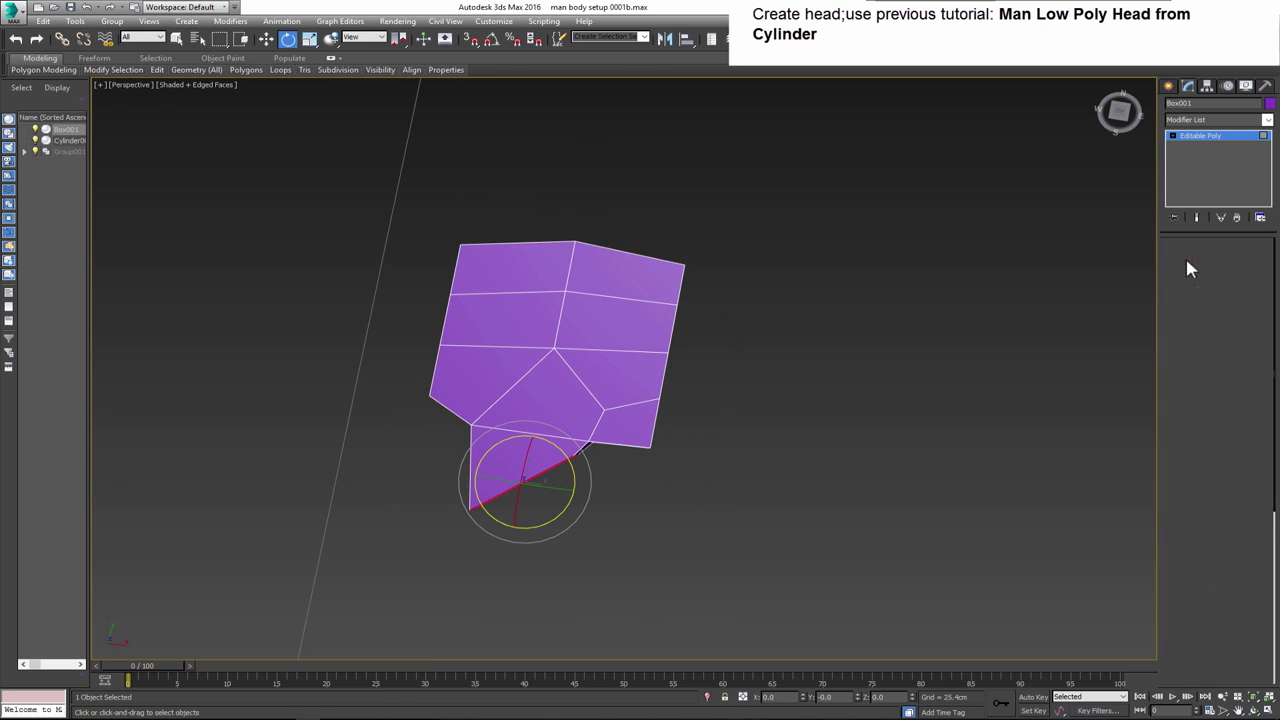
left_click(492, 506)
key("w")
left_click_drag(541, 517, 526, 457)
mouse_move(526, 457)
middle_mouse_down("alt")
mouse_move(594, 409)
mouse_move(632, 462)
mouse_move(573, 440)
middle_mouse_up("alt")
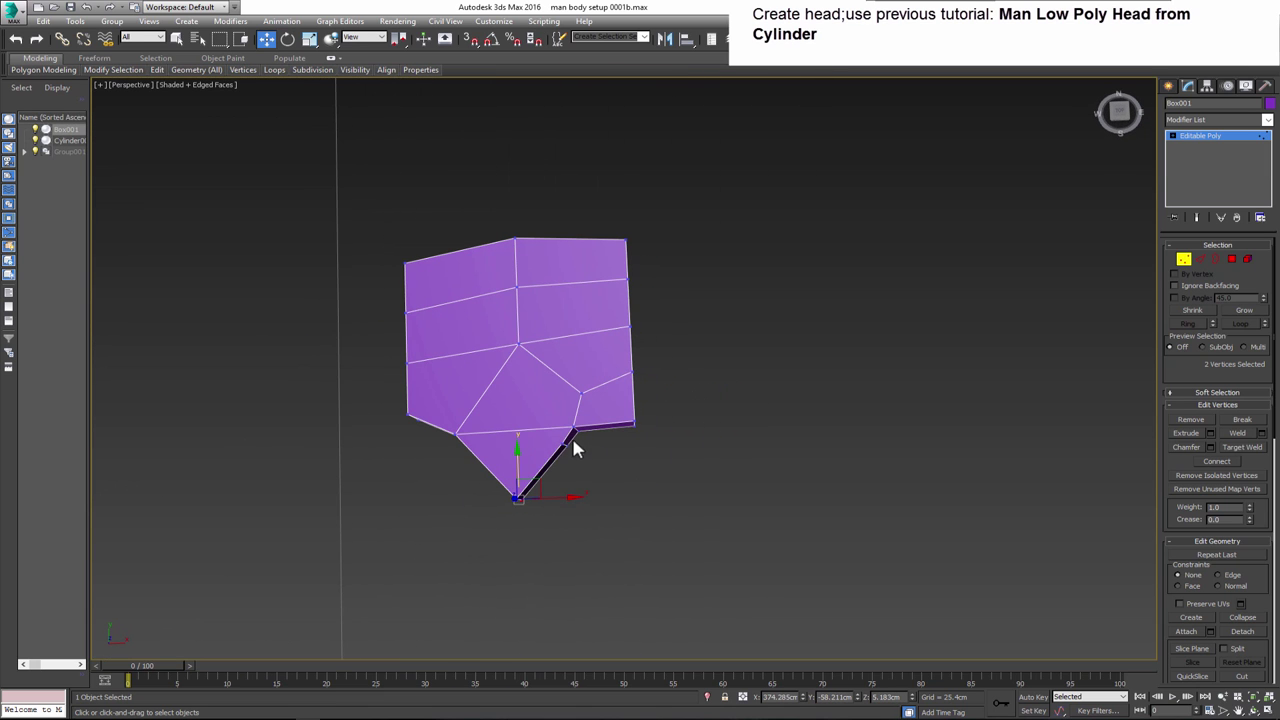
left_click_drag(563, 437, 529, 494)
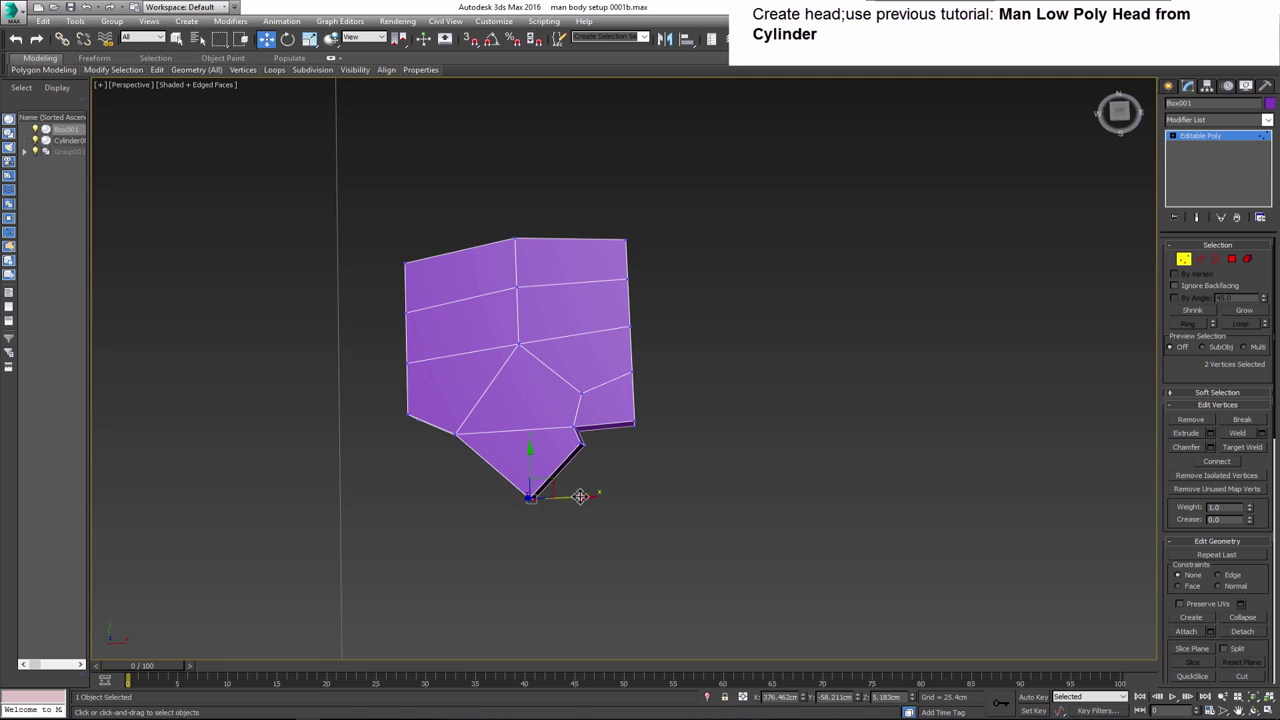
middle_click_drag(529, 494, 565, 440, "alt")
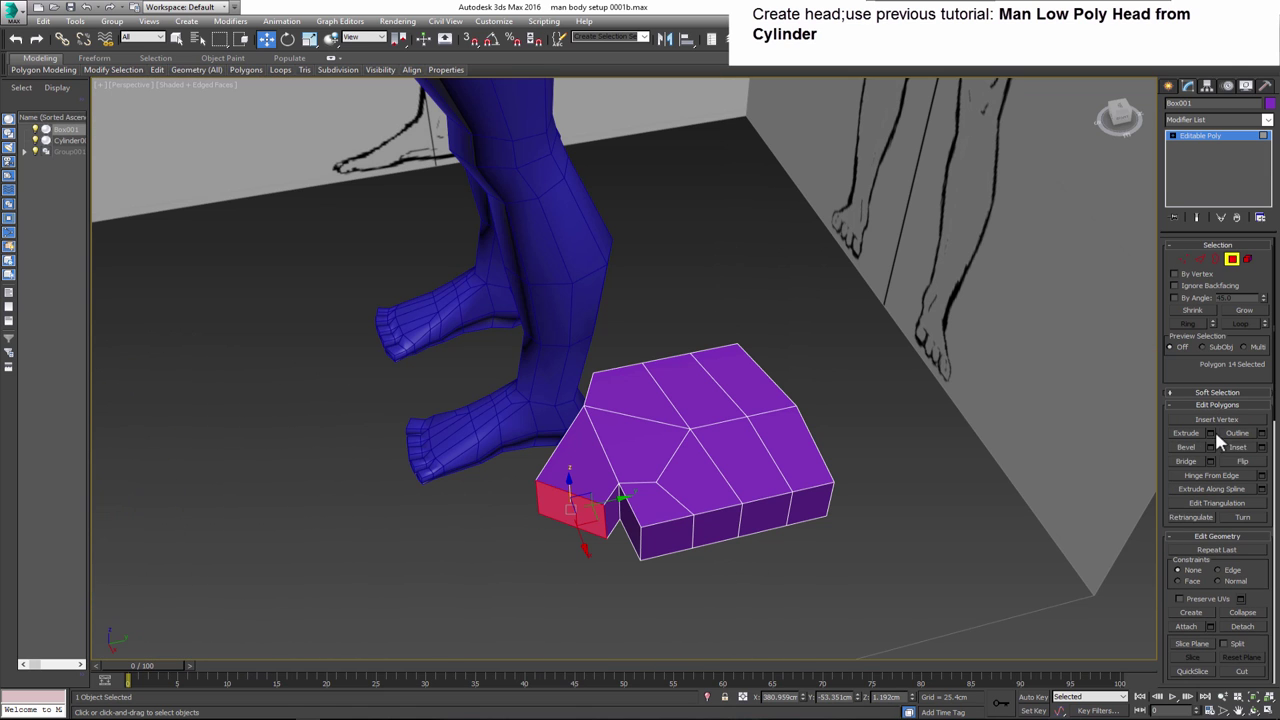
- Extrude the thumb's end face twice more to lengthen it
left_click(1211, 432)
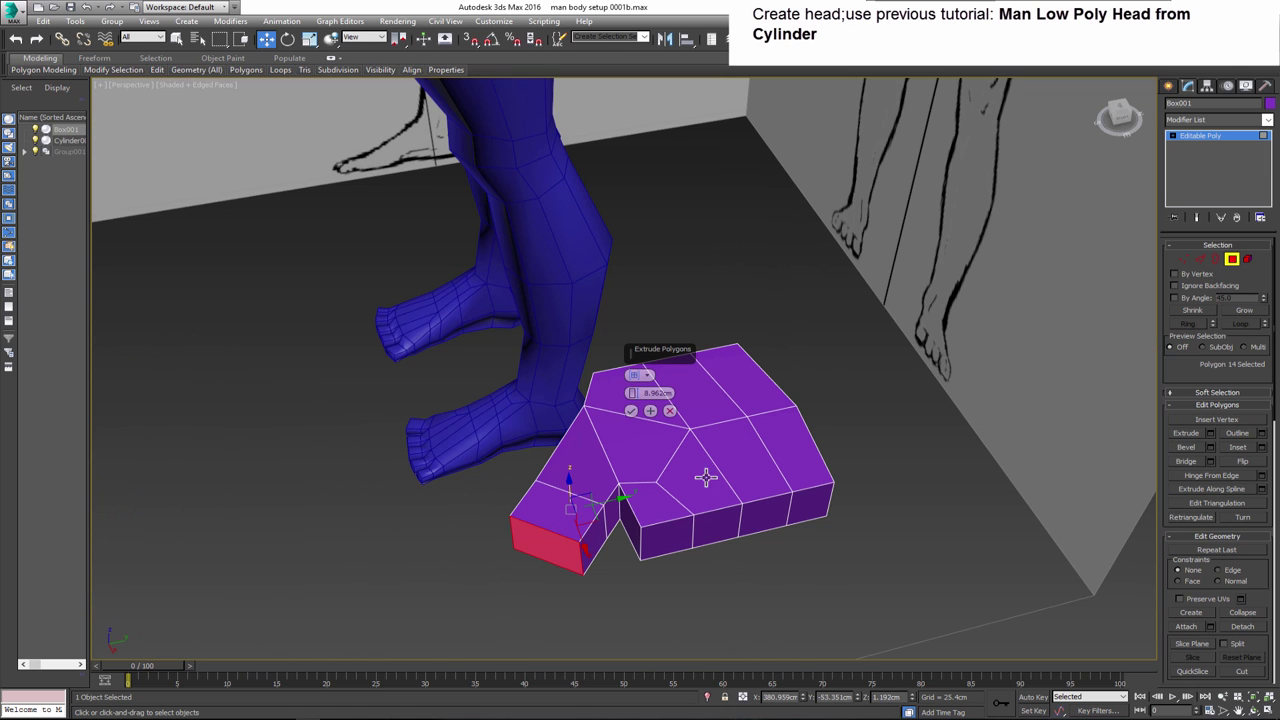
left_click(630, 412)
middle_click_drag(630, 415, 667, 487, "alt")
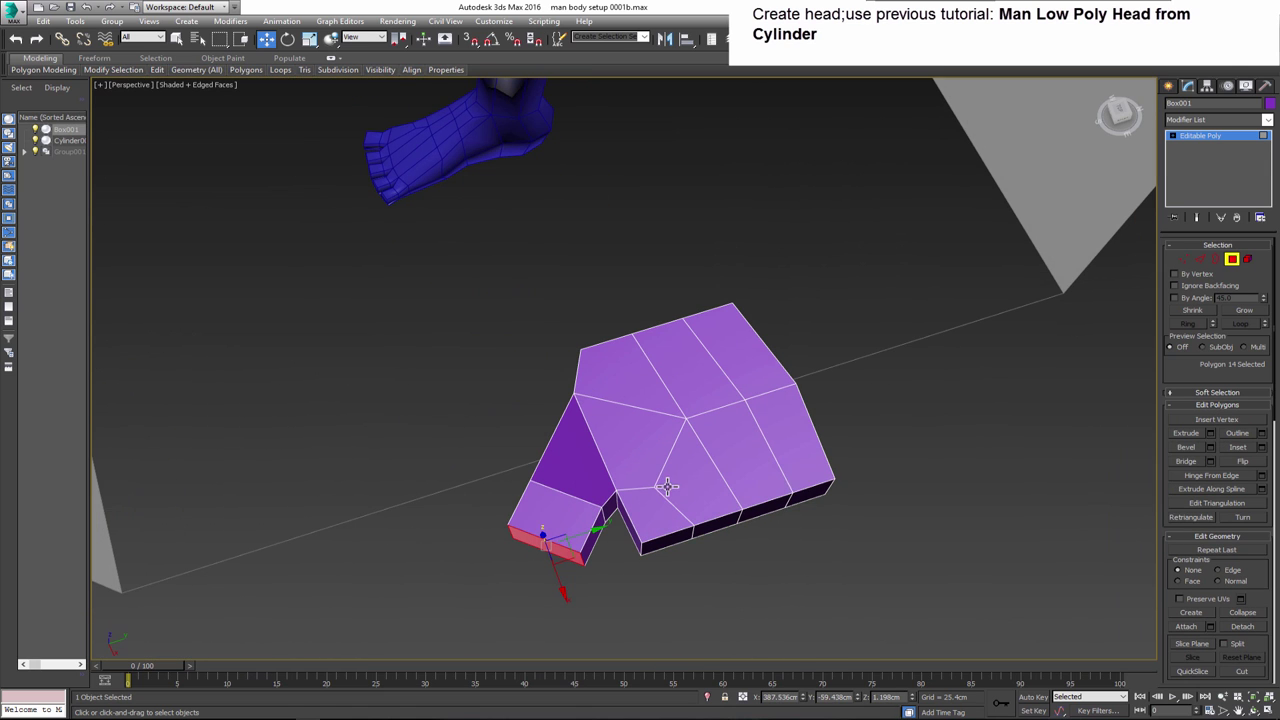
left_click(310, 38)
mouse_move(571, 471)
middle_mouse_down("alt")
mouse_move(540, 545)
mouse_move(600, 540)
middle_mouse_up("alt")
left_click(1209, 434)
left_click(657, 428)
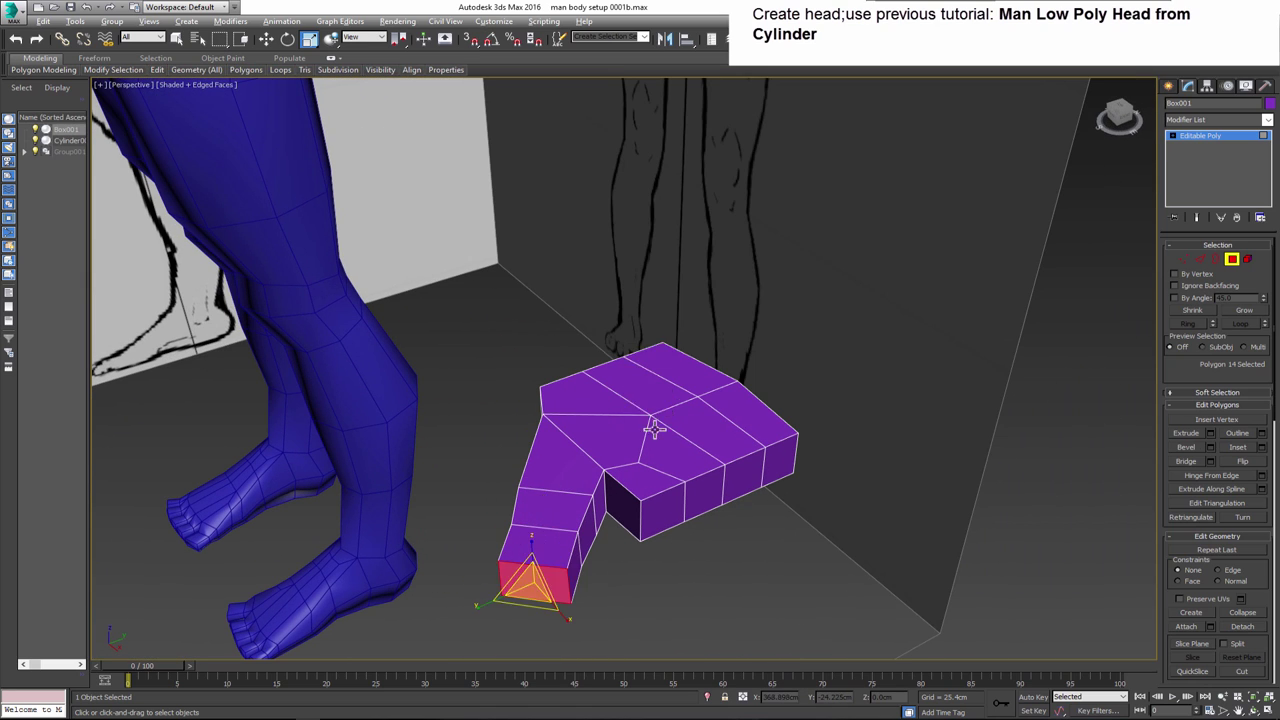
middle_click_drag(657, 428, 691, 466, "alt")
middle_click_drag(534, 580, 560, 550, "alt")
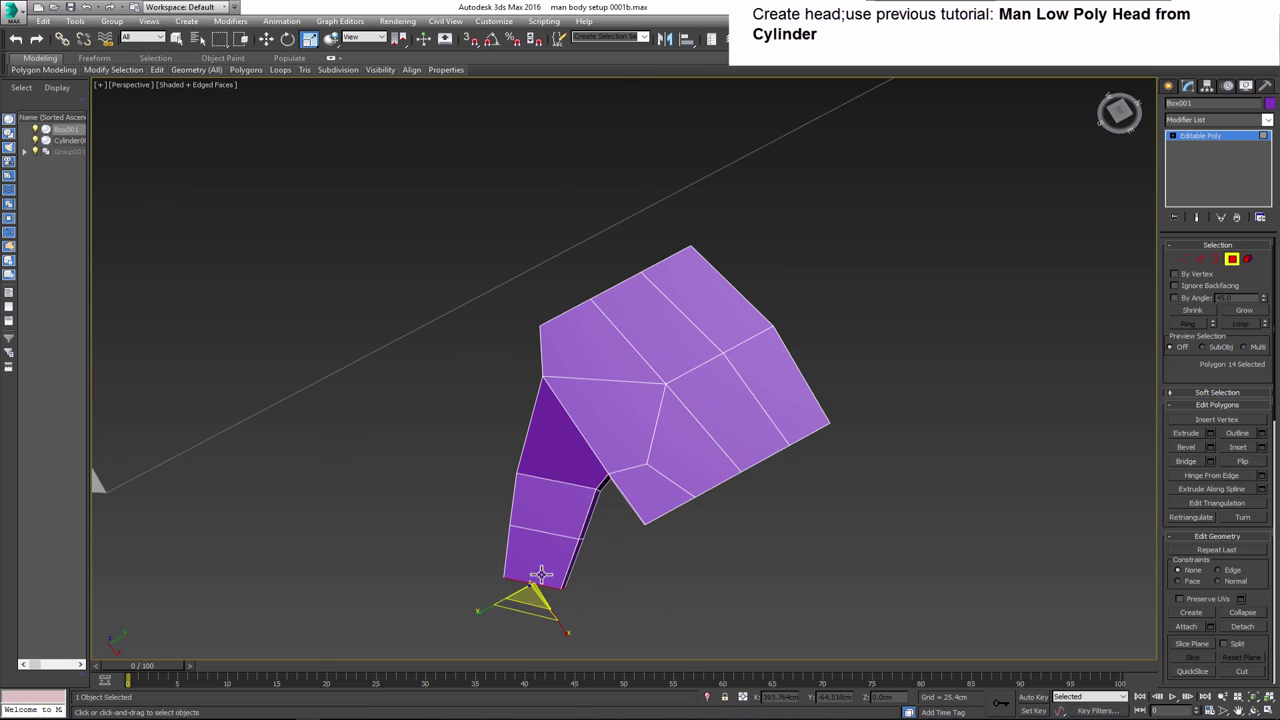
- Rotate the thumb's end vertices so the end section angles away from the palm
key("2")
left_click(550, 478)
mouse_move(550, 478)
middle_mouse_down("alt")
mouse_move(640, 483)
mouse_move(486, 534)
mouse_move(512, 525)
mouse_move(429, 486)
middle_mouse_up("alt")
double_click(550, 480)
left_click(488, 532)
key("w")
key("1")
left_click_drag(301, 406, 417, 514)
middle_click_drag(372, 415, 371, 406, "alt")
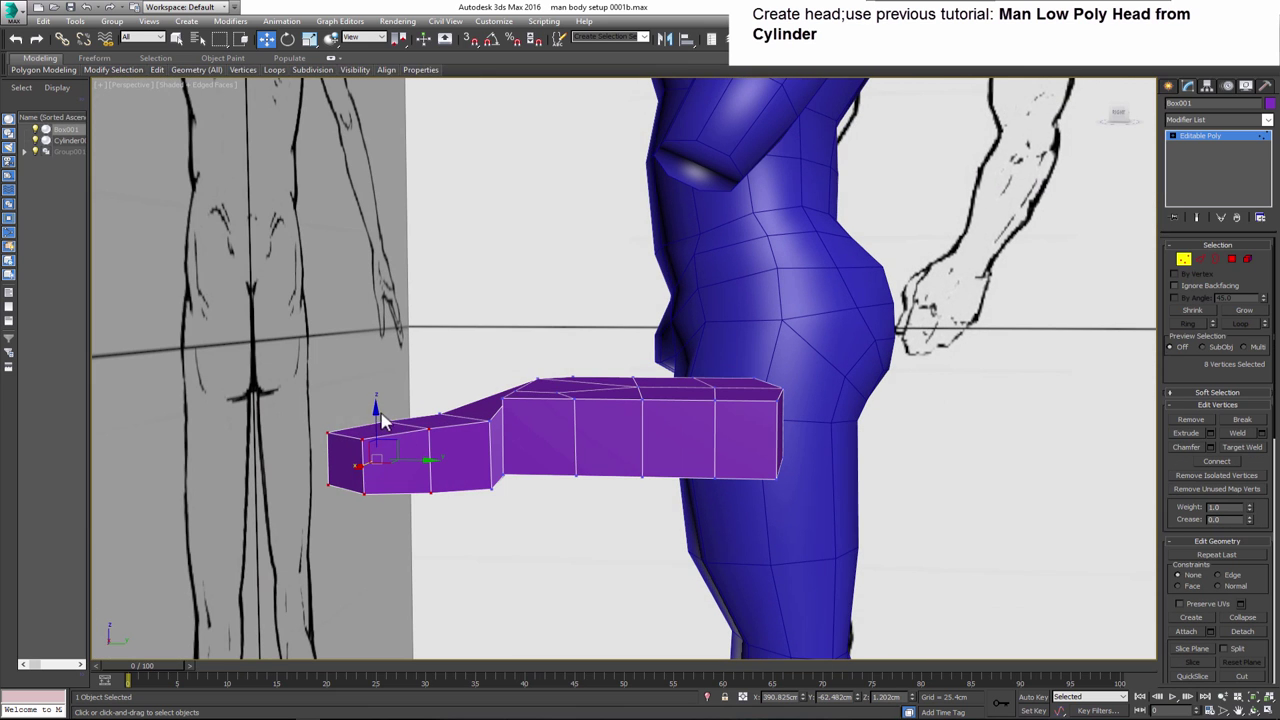
key("e")
left_click_drag(371, 420, 360, 440)
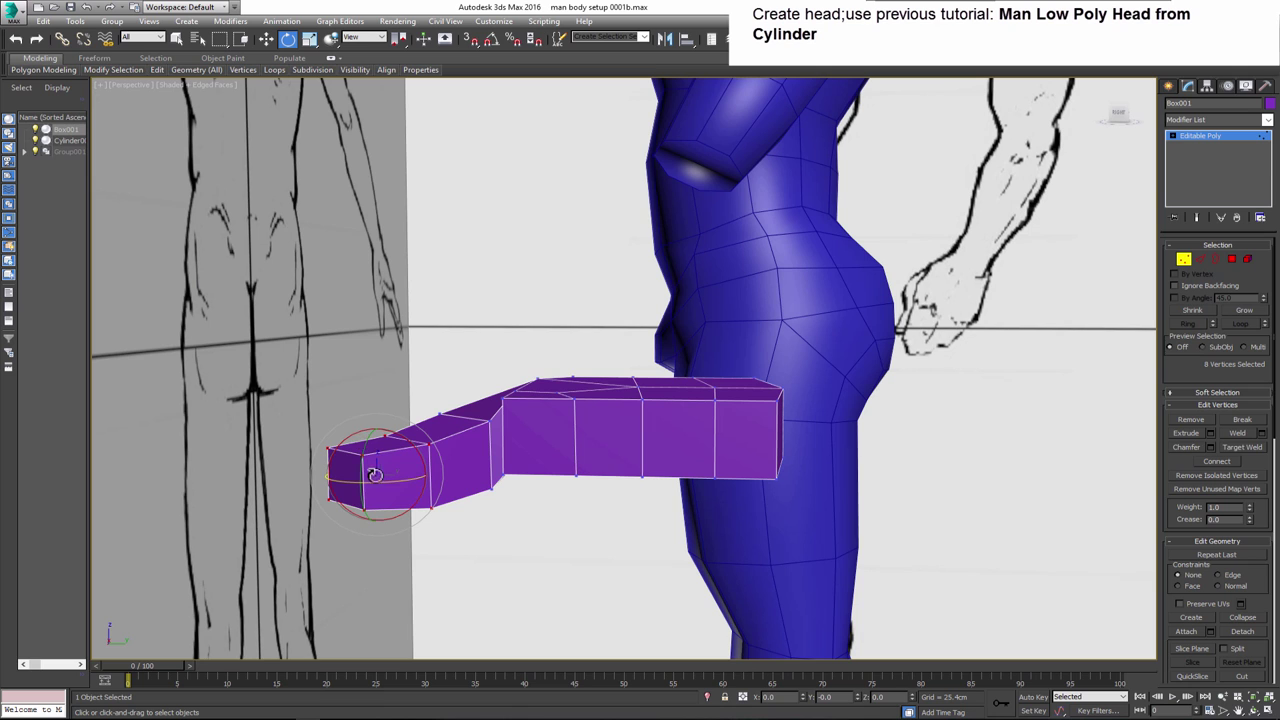
- Select the thumb joint vertices for moving and inspect the hand from below
middle_click_drag(374, 474, 275, 425, "alt")
left_click_drag(275, 425, 357, 509)
key("w")
mouse_move(343, 443)
middle_mouse_down("alt")
mouse_move(560, 477)
mouse_move(597, 465)
middle_mouse_up("alt")
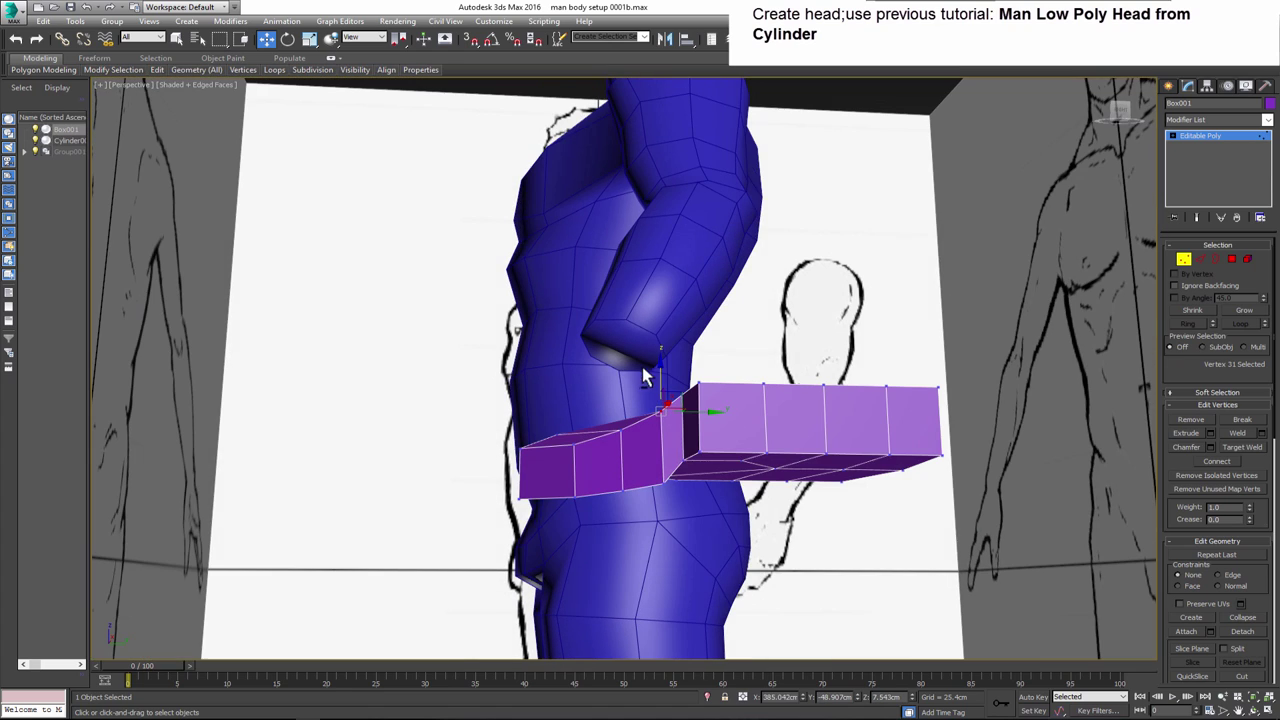
middle_click_drag(683, 429, 738, 428, "alt")
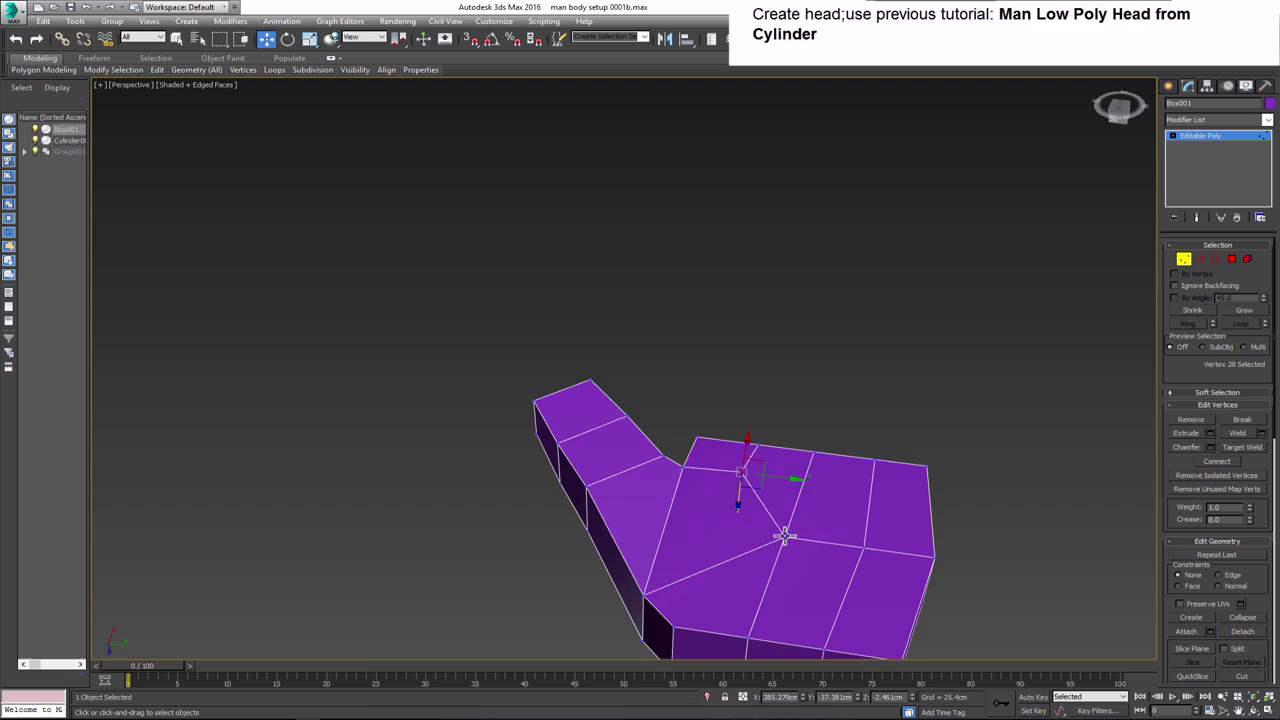
mouse_move(777, 534)
middle_mouse_down("alt")
mouse_move(787, 566)
mouse_move(763, 580)
mouse_move(789, 563)
mouse_move(860, 565)
mouse_move(730, 592)
mouse_move(740, 580)
middle_mouse_up("alt")
left_click(1231, 259)
- Extrude the palm's four front polygons By Polygon to 10.116cm to form finger stubs
left_click(615, 460)
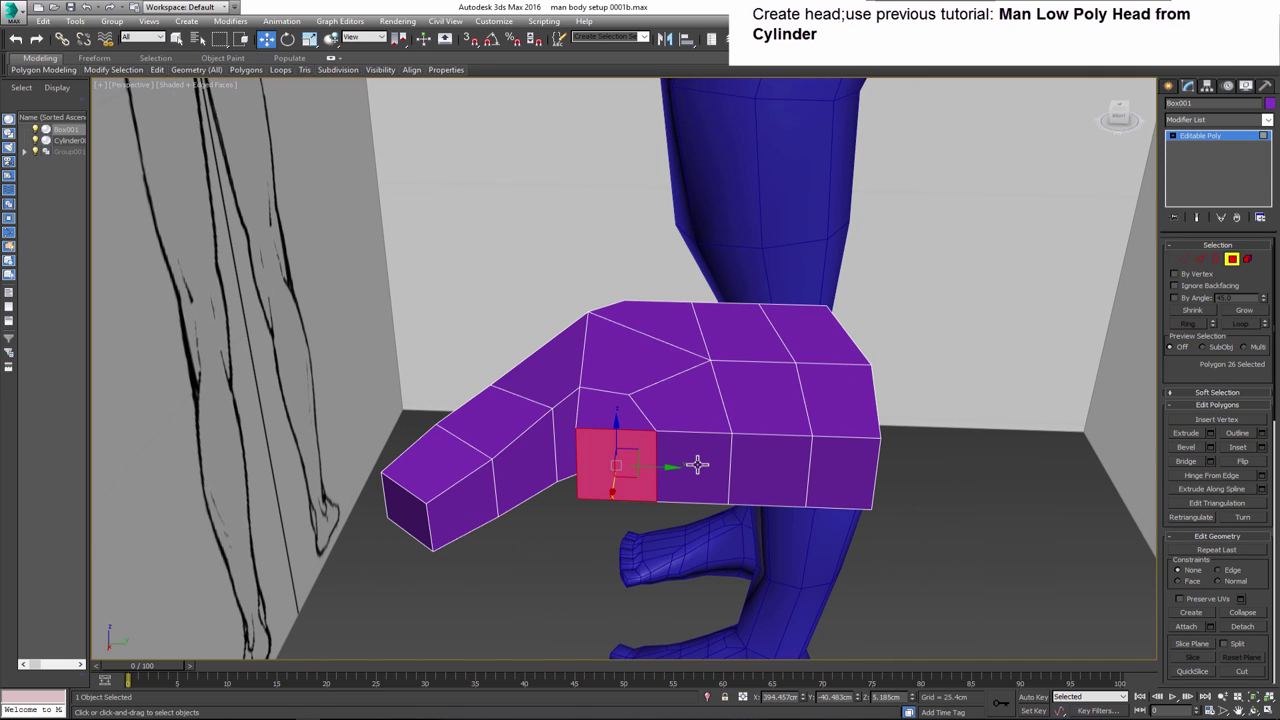
left_click(690, 465, "ctrl")
left_click(770, 465, "ctrl")
left_click(836, 469, "ctrl")
middle_click_drag(836, 469, 977, 423, "alt")
left_click(1211, 434)
left_click(637, 375)
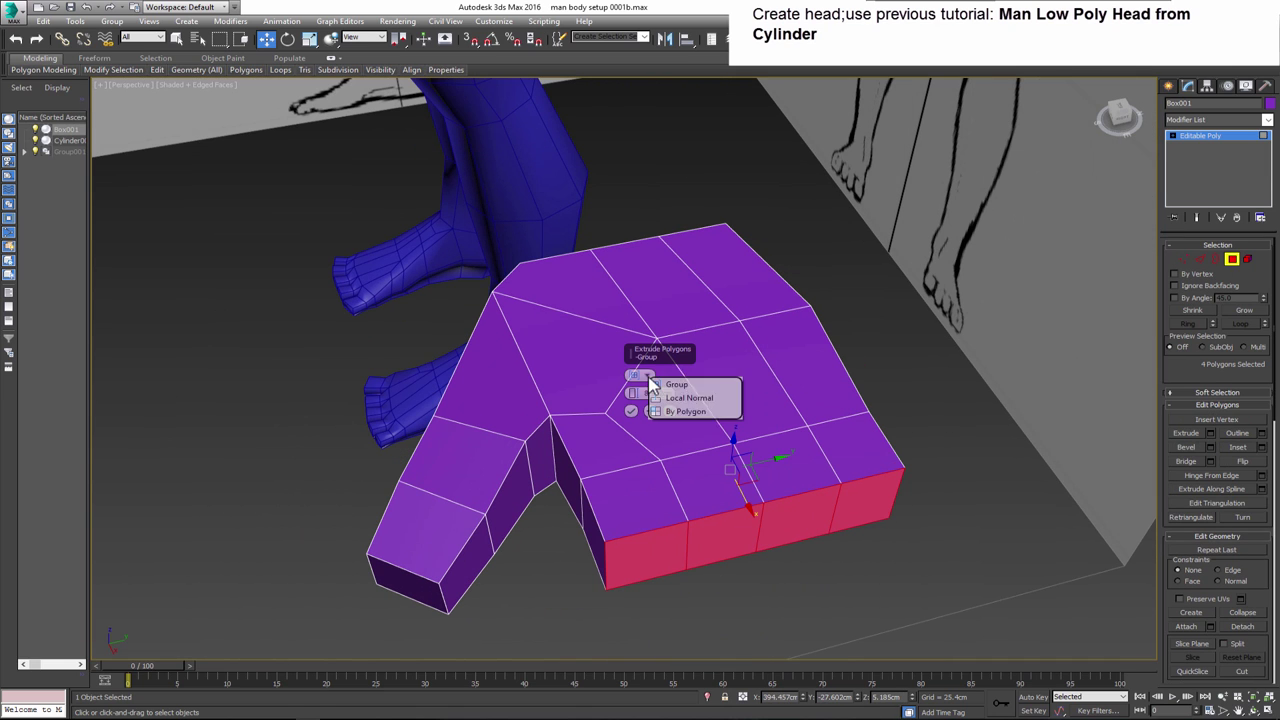
left_click(675, 415)
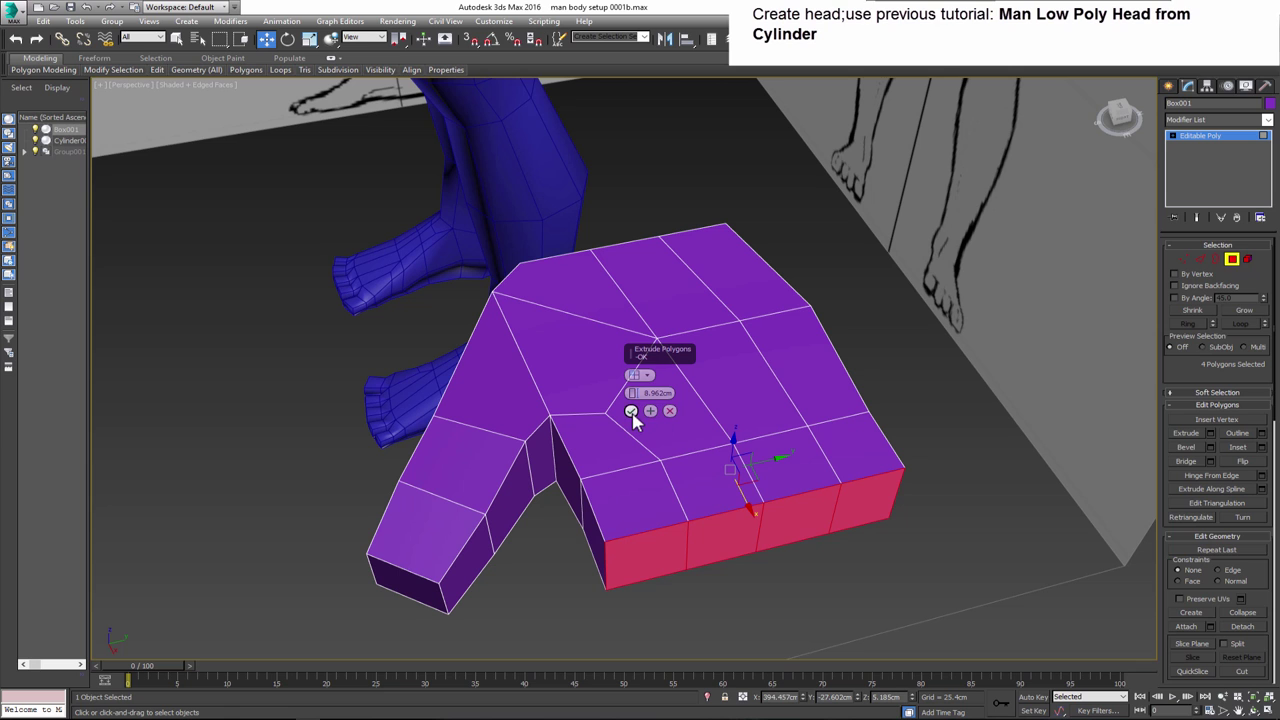
left_click_drag(633, 397, 633, 388)
left_click(631, 412)
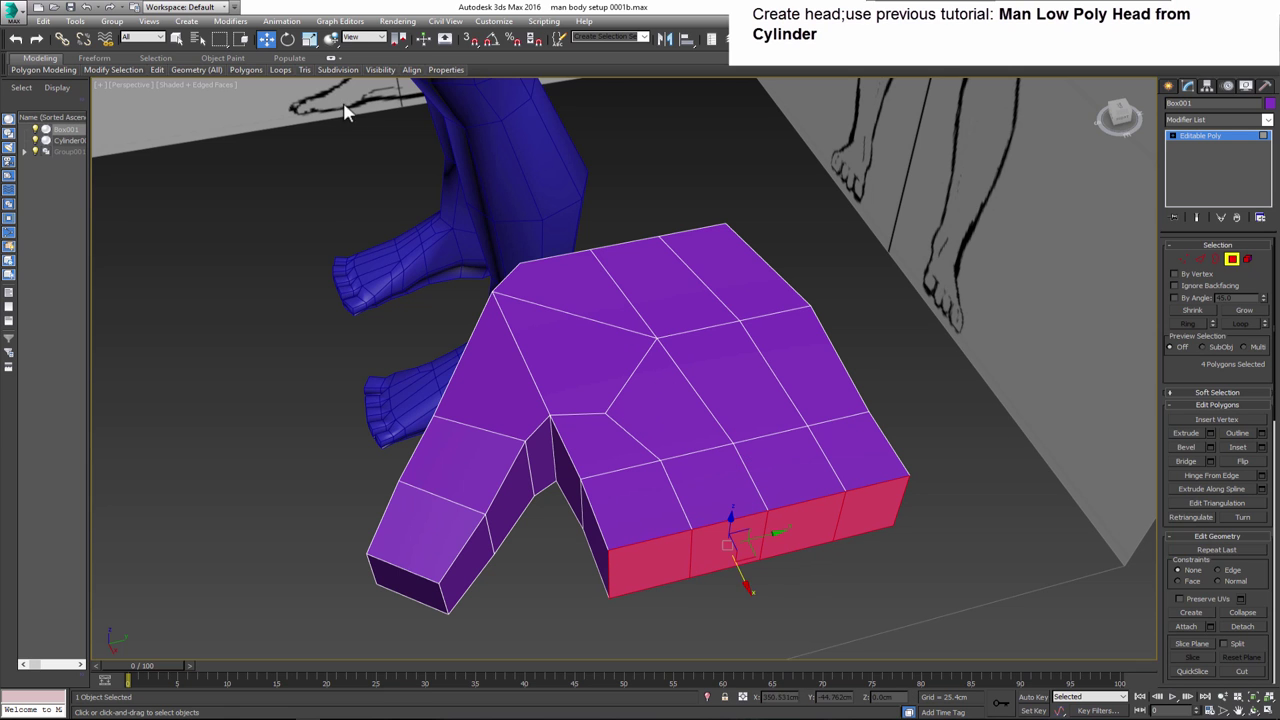
- Scale the fingertip faces down and nudge them slightly right in the Front view
key("r")
scroll(650, 585, "up", 5)
left_click_drag(666, 585, 666, 605)
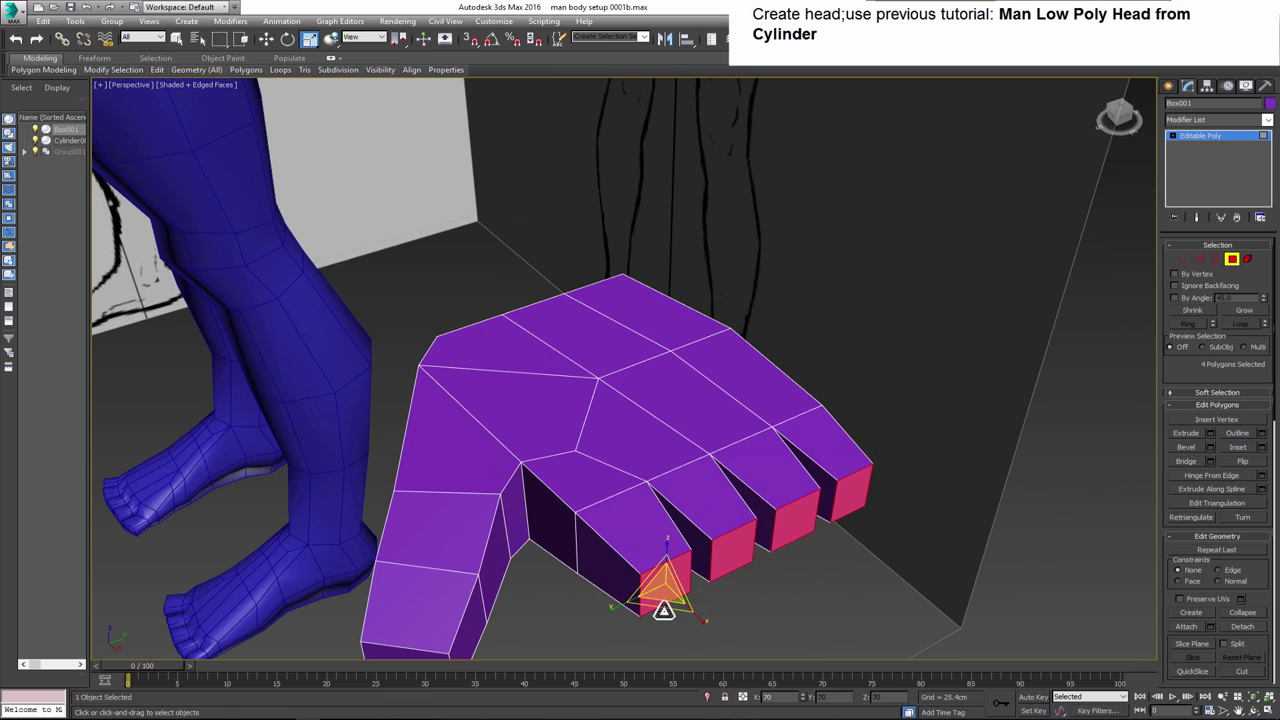
key("w")
key("f")
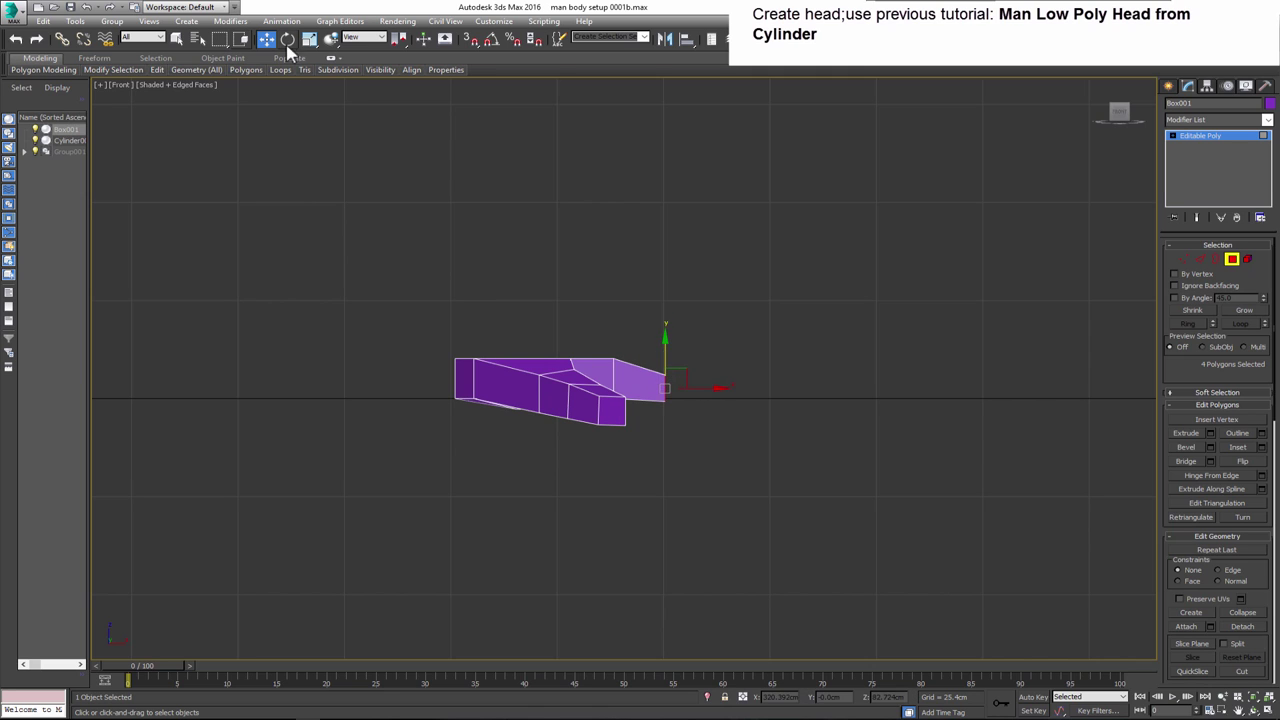
key("e")
key("w")
left_click_drag(720, 389, 723, 389)
- Extrude a second finger segment and angle it downward
left_click(1210, 433)
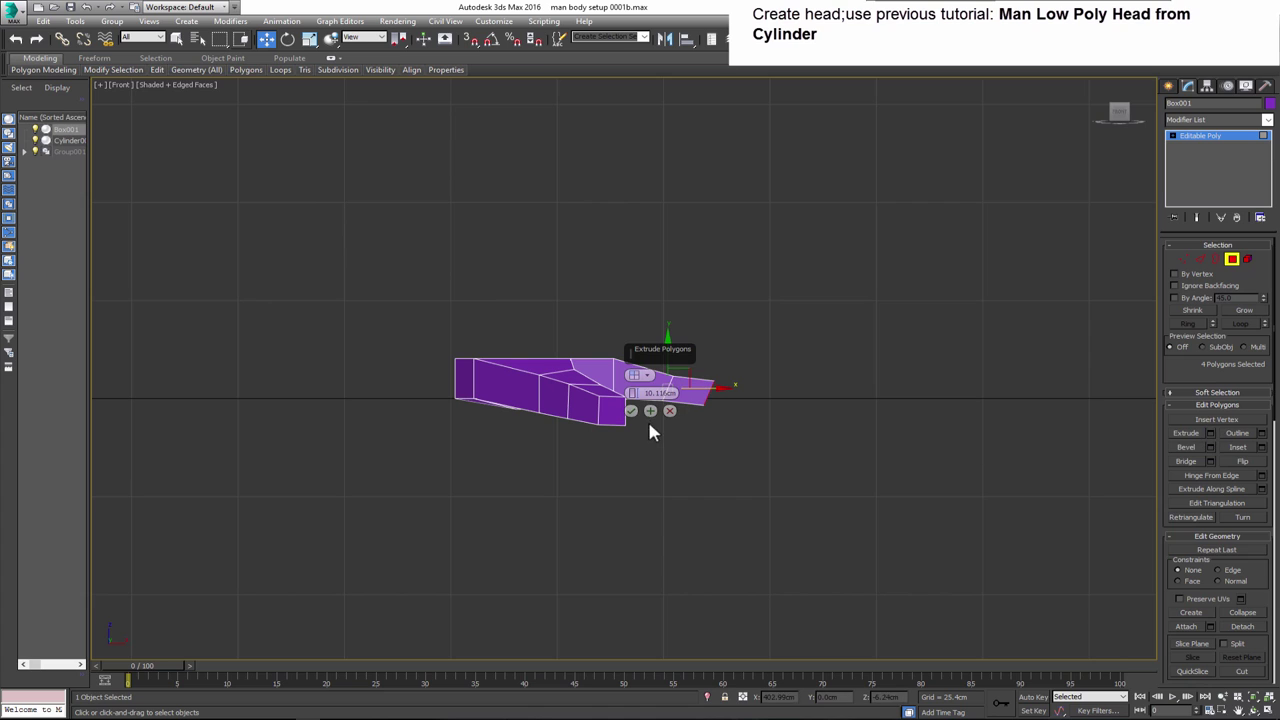
left_click(631, 411)
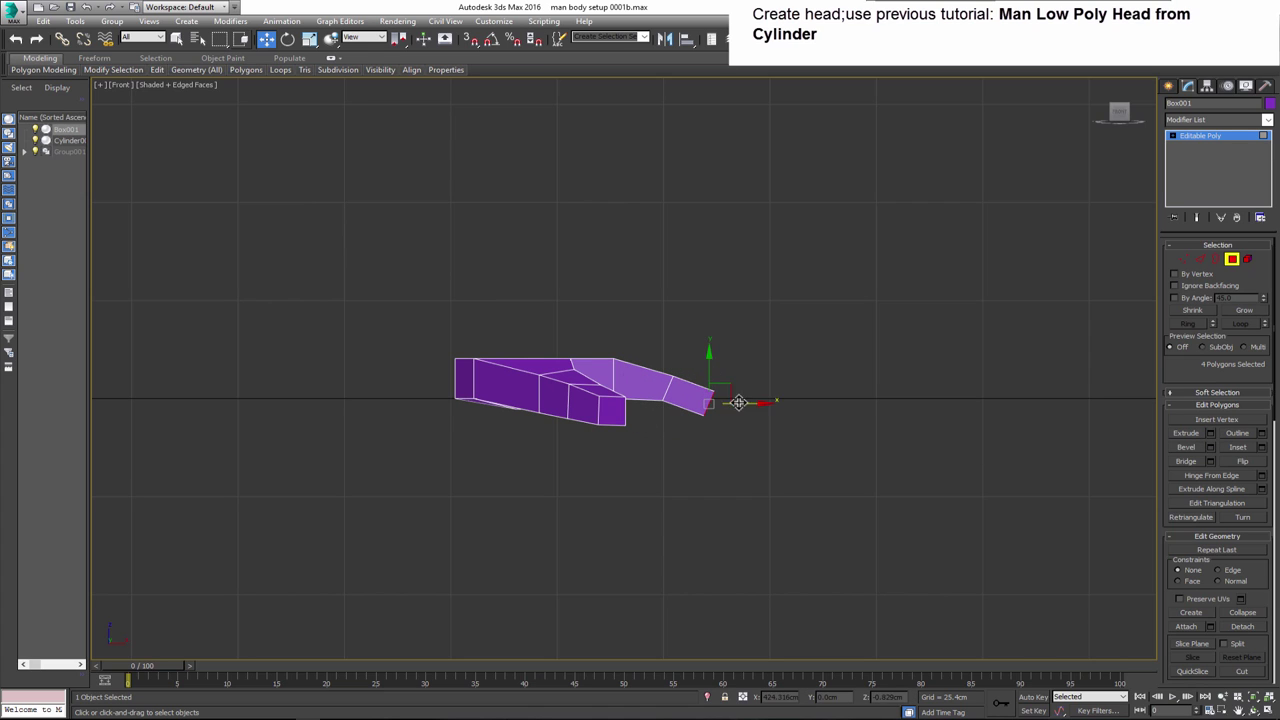
left_click(287, 38)
key("w")
key("alt+w")
- Extrude a third finger segment and rotate it downward in the Front view
middle_click_drag(723, 391, 1111, 489, "alt")
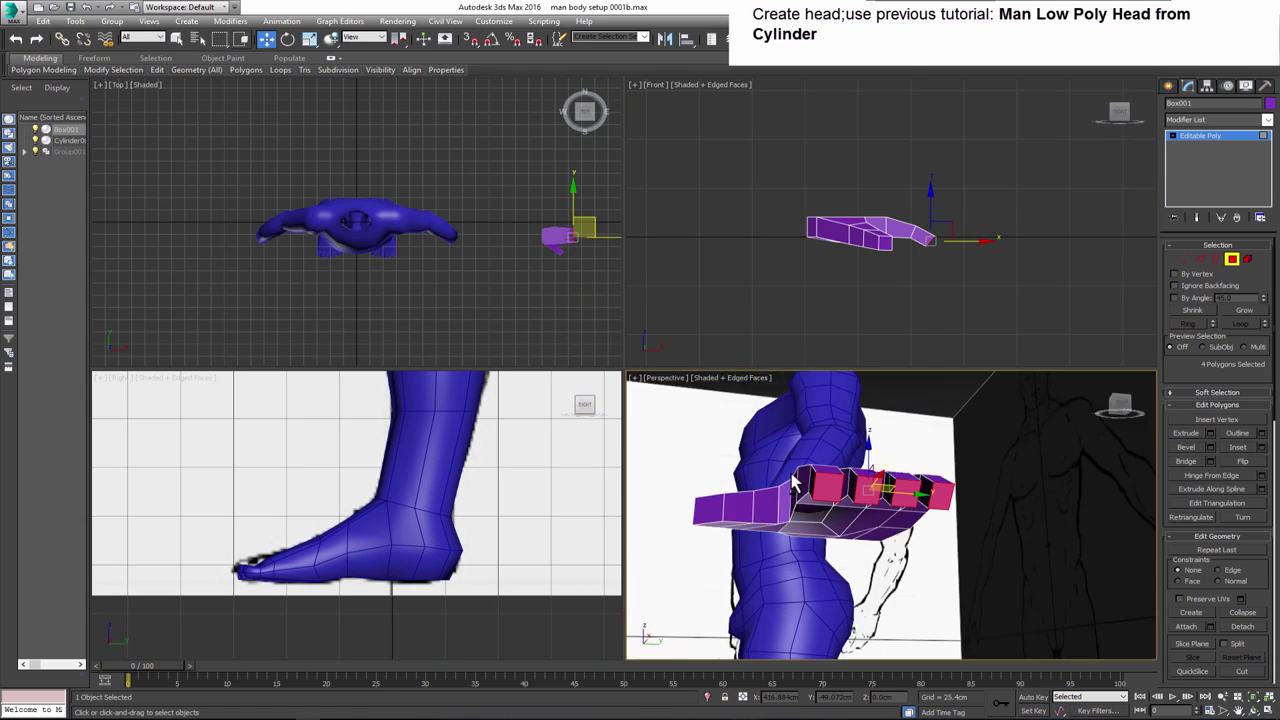
key("r")
middle_click_drag(660, 400, 883, 574, "alt")
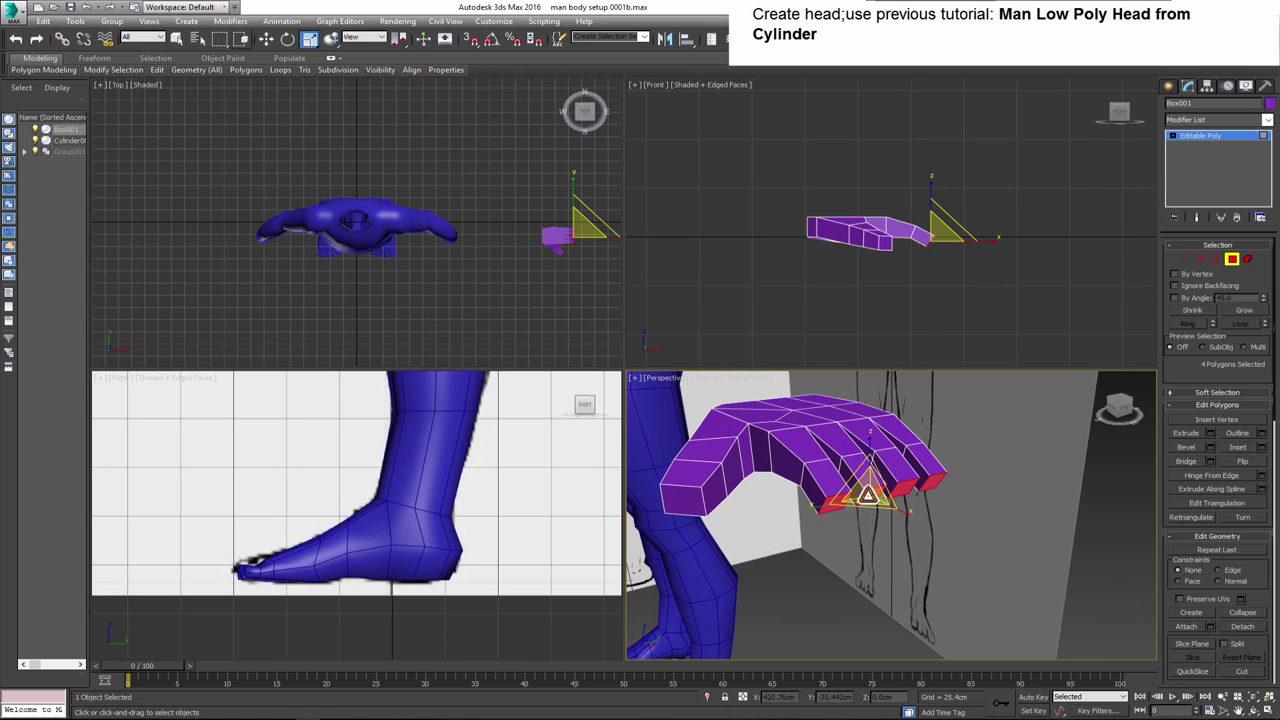
left_click(1210, 433)
right_click(910, 310)
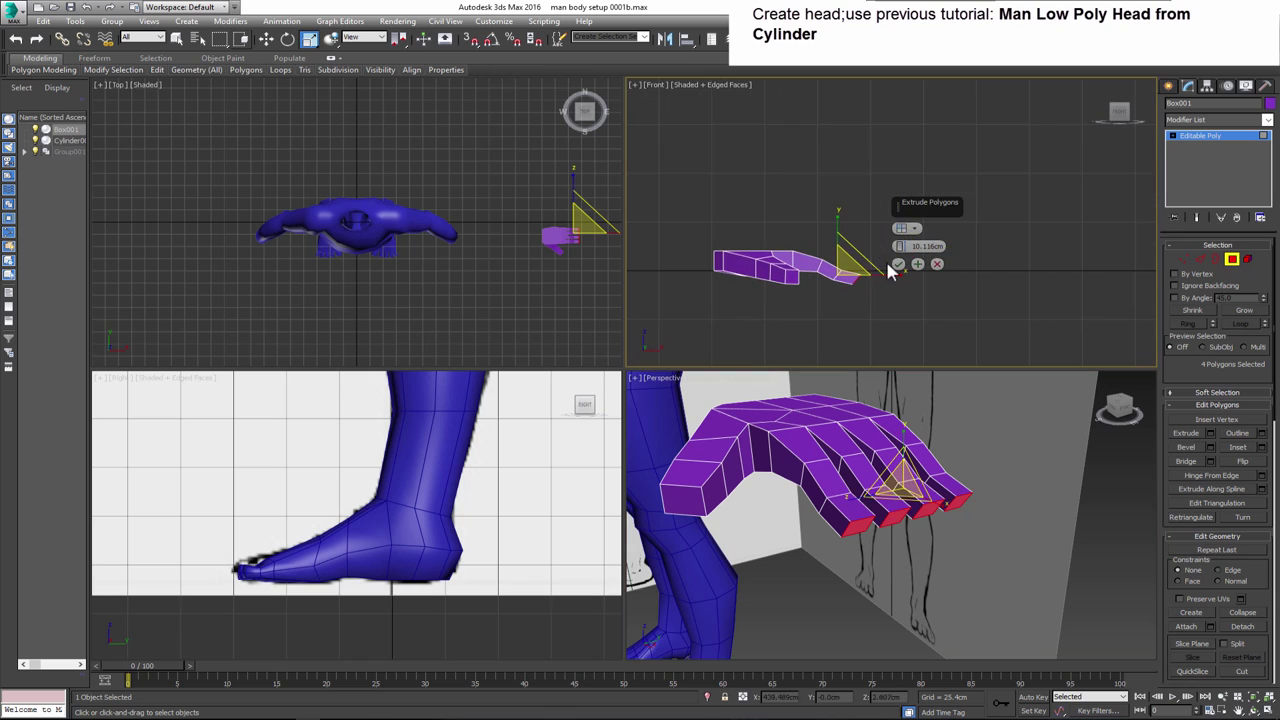
key("alt+w")
key("w")
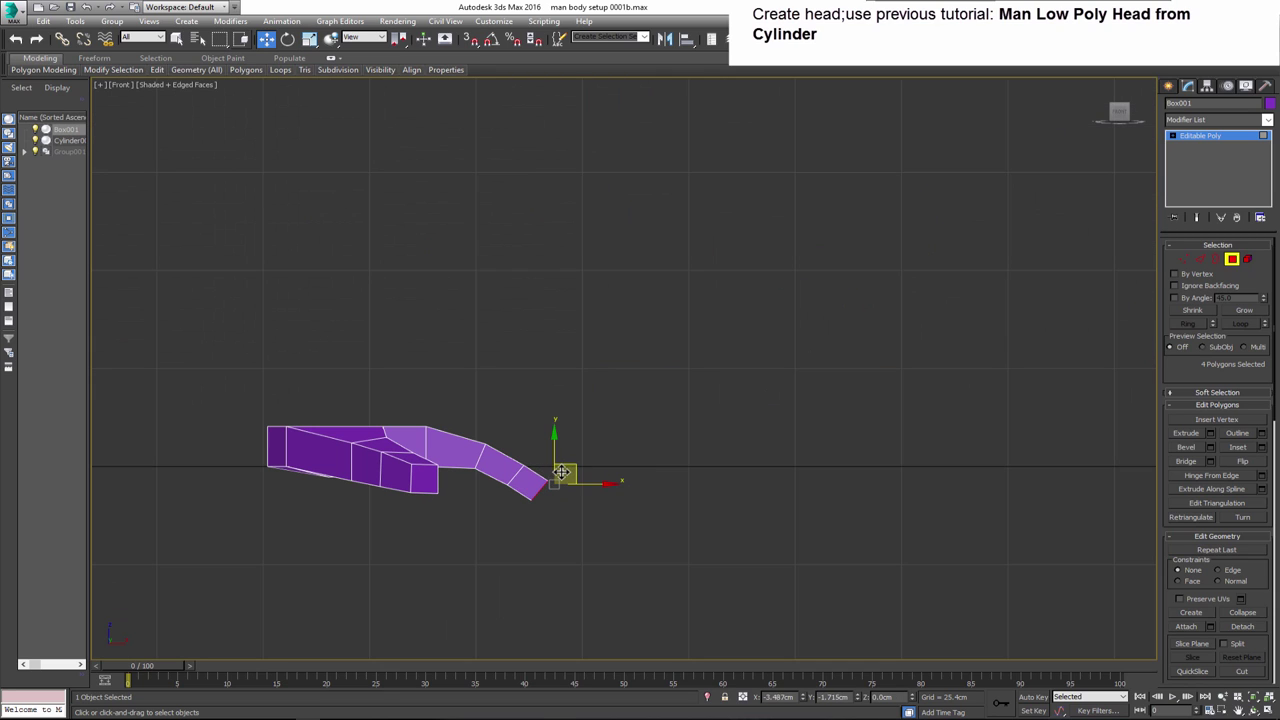
key("e")
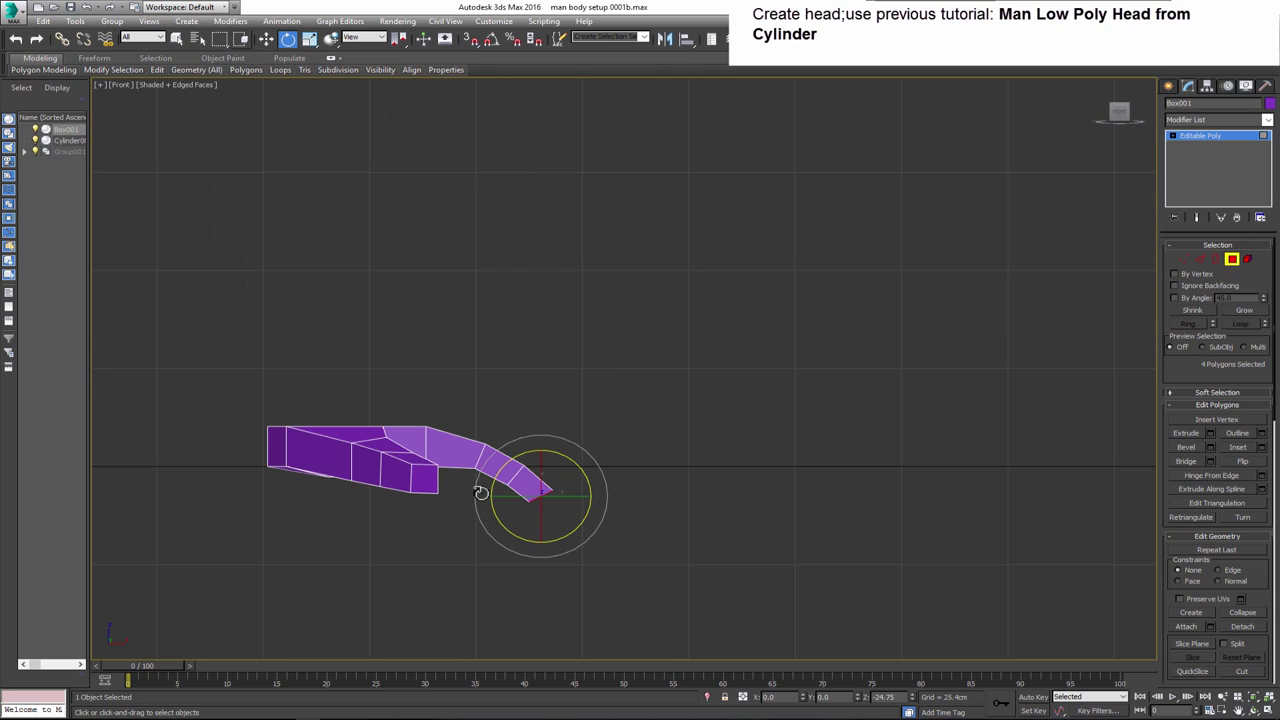
left_click(267, 41)
key("alt+w")
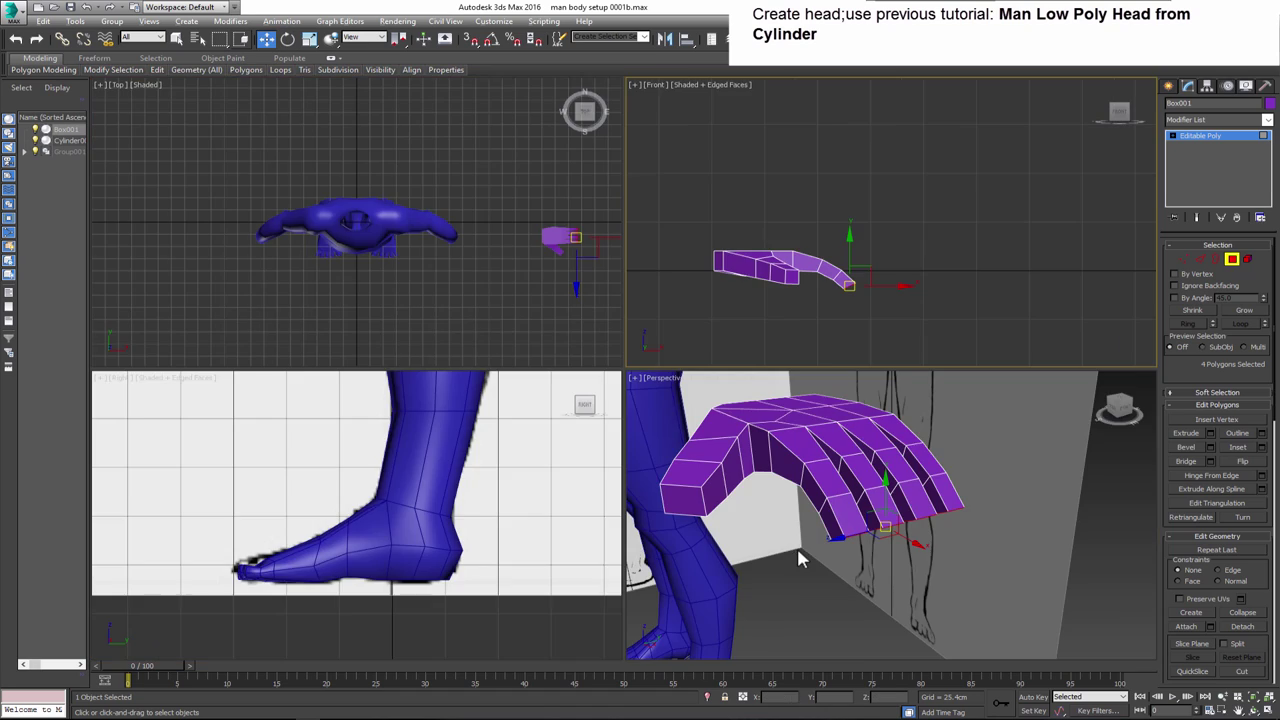
- Select and move the outer finger's fingertip vertices in the Perspective view
right_click(794, 557)
key("alt+w")
key("r")
mouse_move(600, 400)
middle_mouse_down("alt")
mouse_move(537, 372)
mouse_move(500, 449)
middle_mouse_up("alt")
scroll(491, 486, "up", 3)
key("1")
key("w")
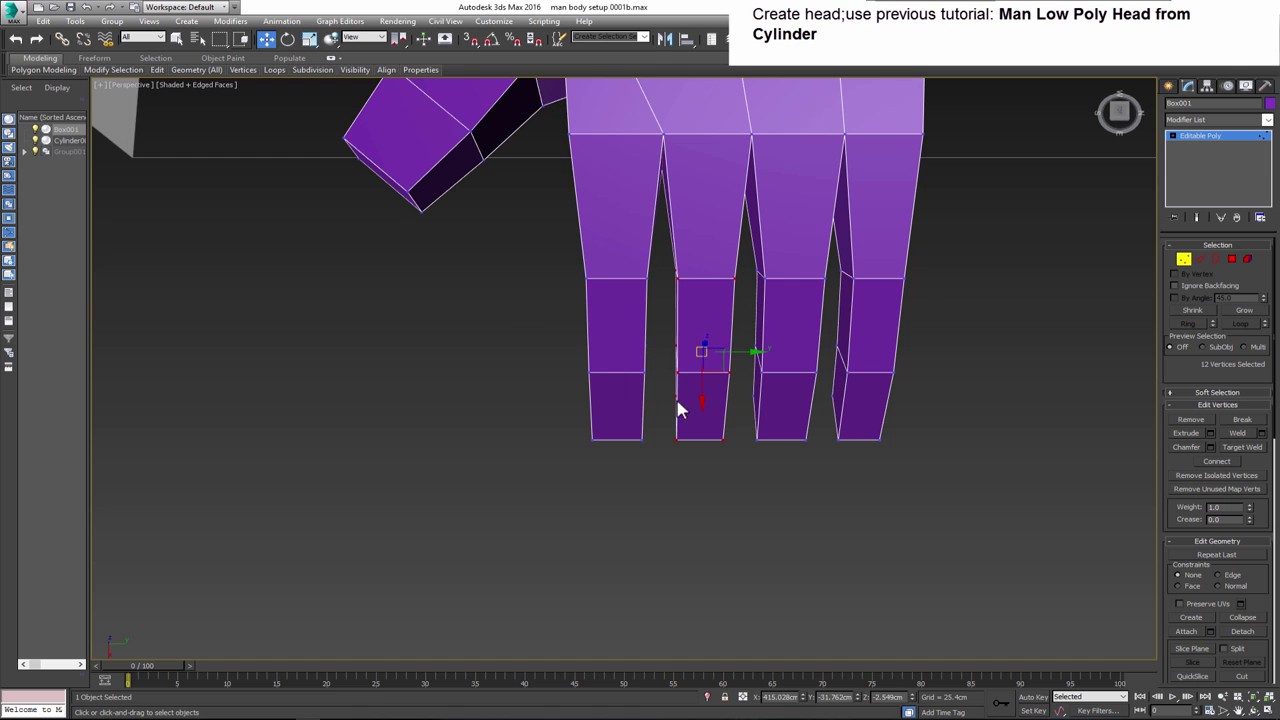
mouse_move(700, 400)
middle_mouse_down("alt")
mouse_move(691, 316)
mouse_move(657, 380)
middle_mouse_up("alt")
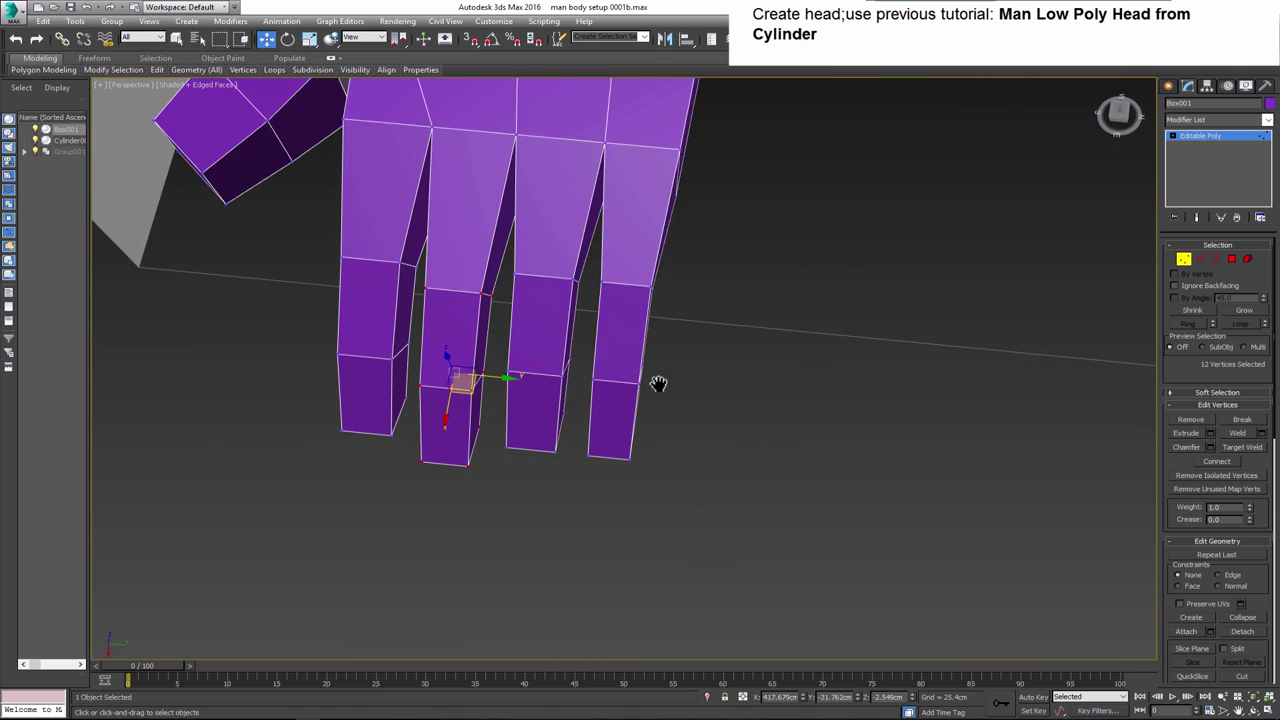
mouse_move(698, 302)
left_mouse_down()
mouse_move(630, 433)
mouse_move(631, 396)
left_mouse_up()
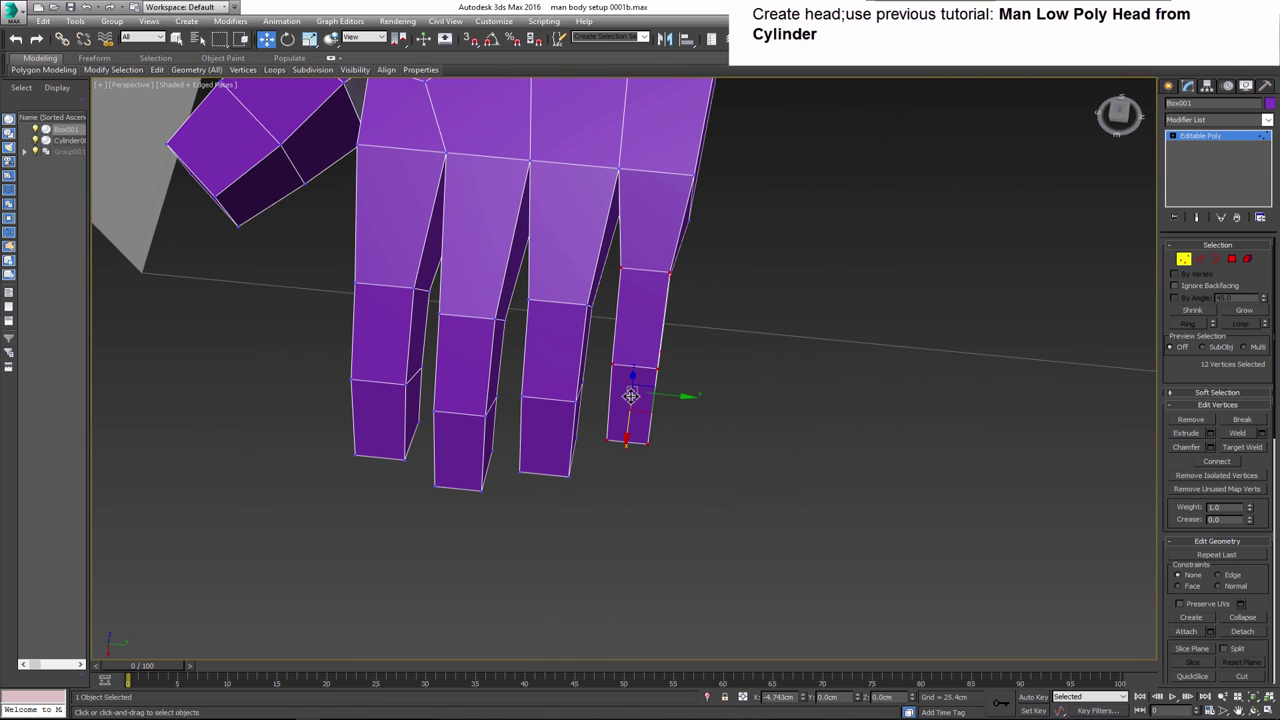
- Scale the palm's corner vertices inward to narrow the palm
middle_click_drag(632, 428, 448, 350, "alt")
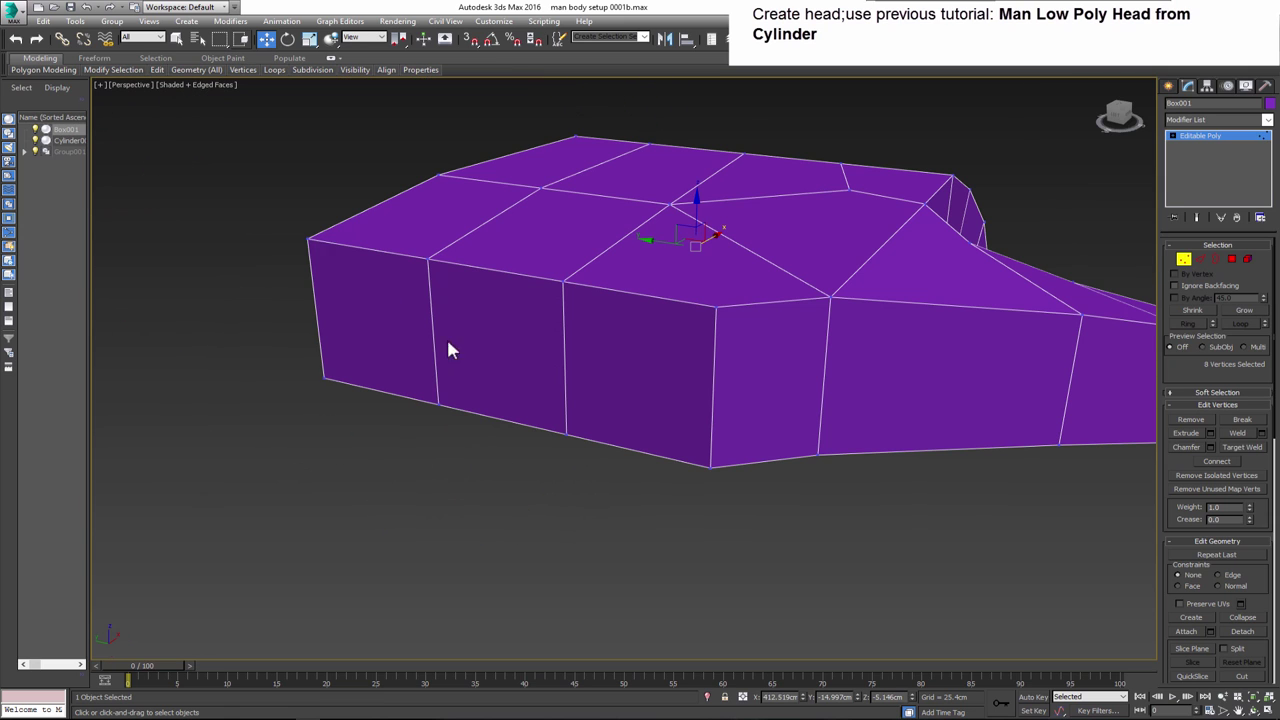
left_click(323, 377, "ctrl")
left_click(715, 307, "ctrl")
left_click(711, 466, "ctrl")
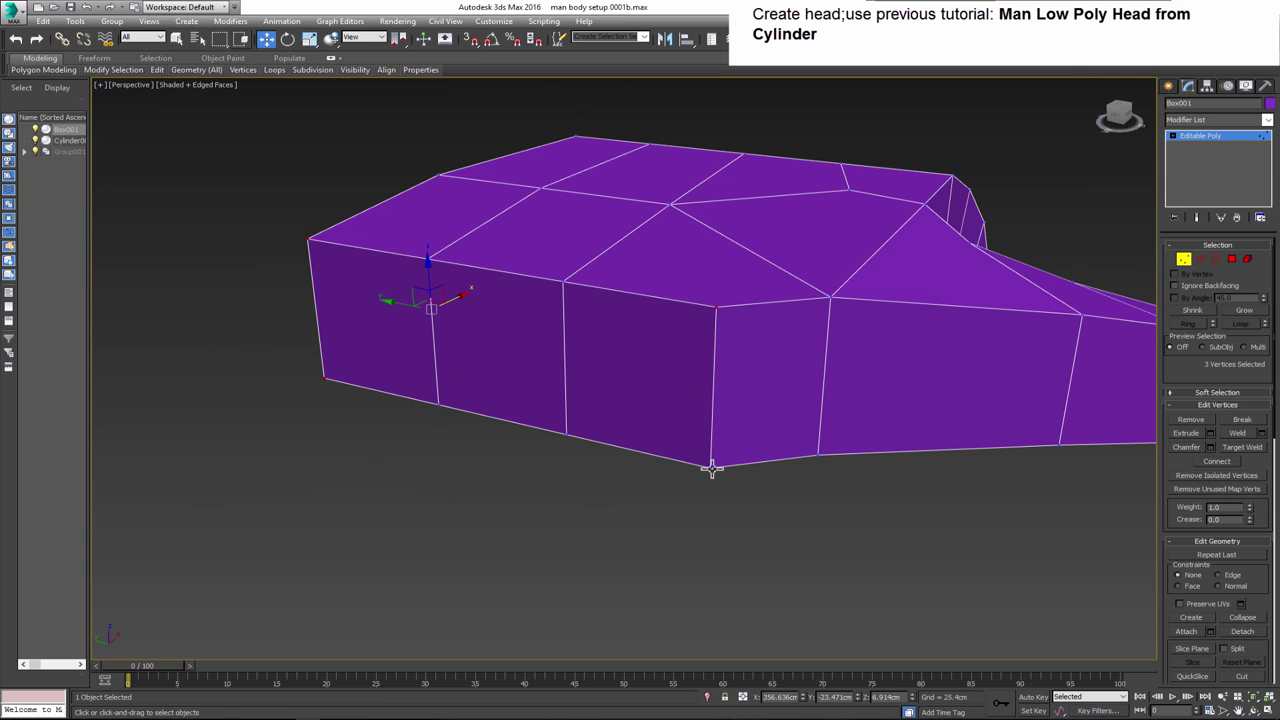
left_click(309, 38)
left_click_drag(541, 360, 546, 358)
mouse_move(546, 358)
middle_mouse_down("alt")
mouse_move(723, 368)
mouse_move(657, 371)
middle_mouse_up("alt")
left_click(266, 38)
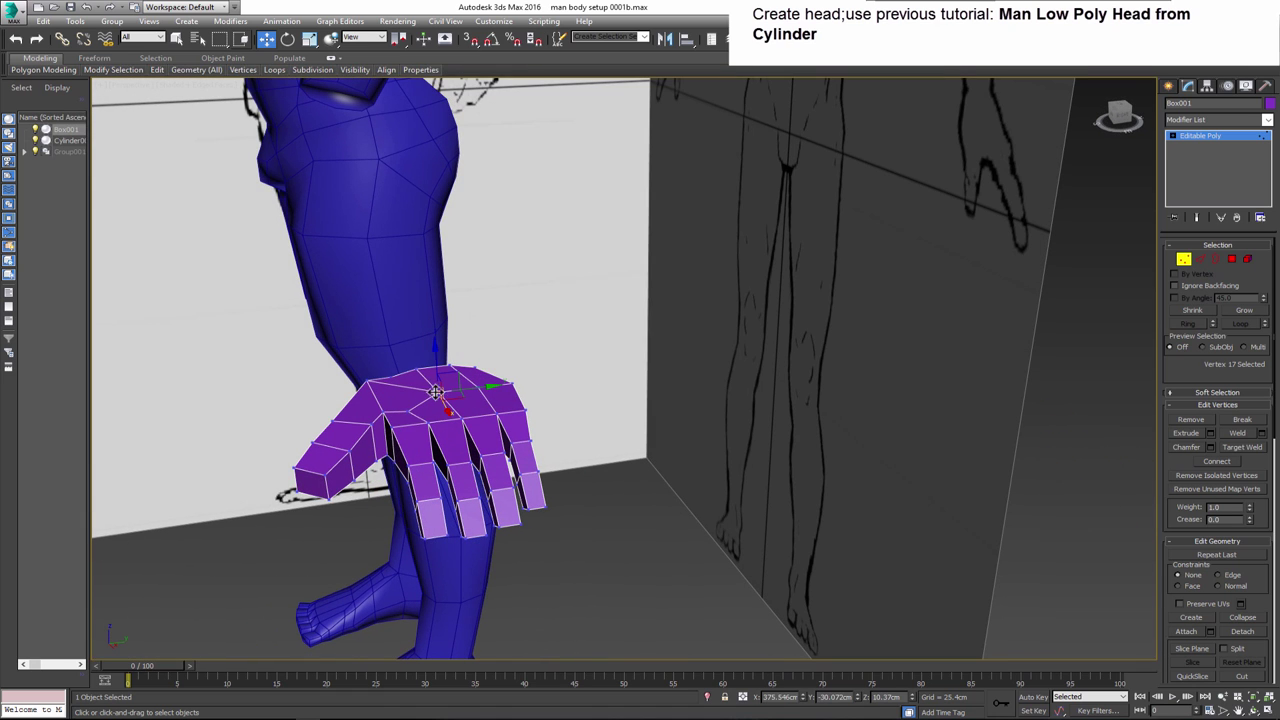
left_click(420, 367, "ctrl")
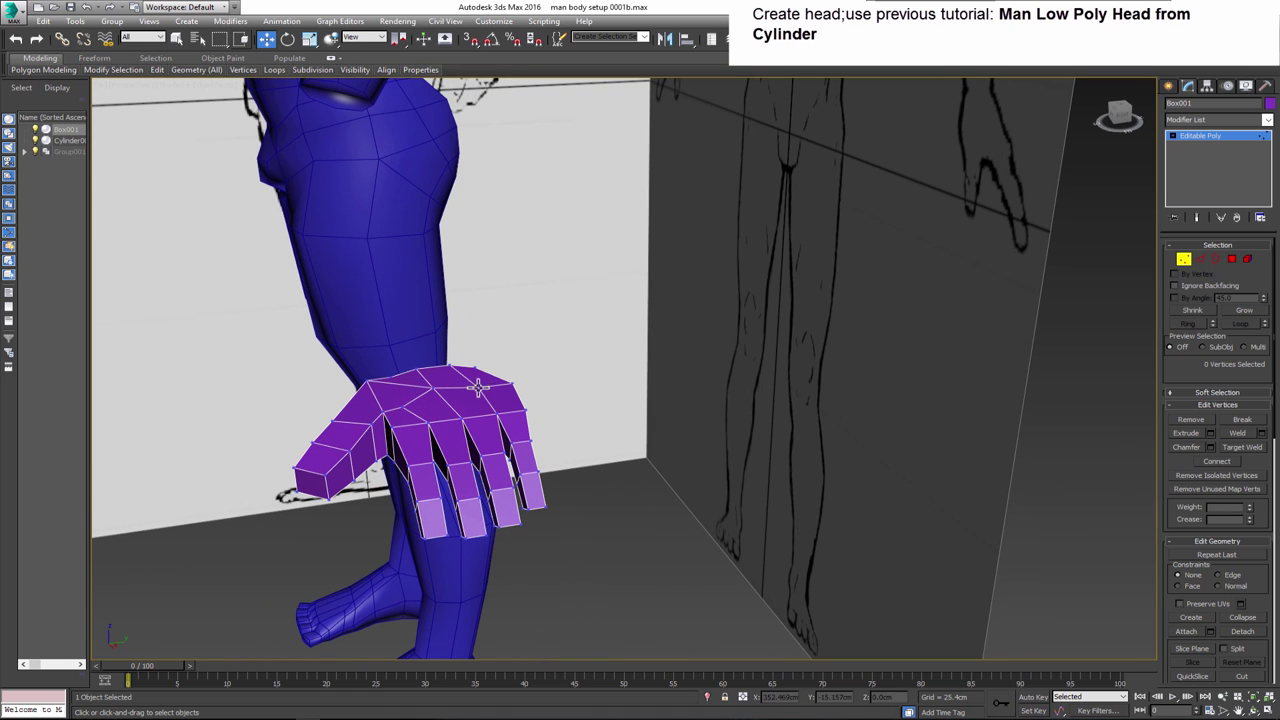
left_click(431, 376)
- Isolate the hand, select the thumb's end polygons and switch to Local coordinates
key("alt+q")
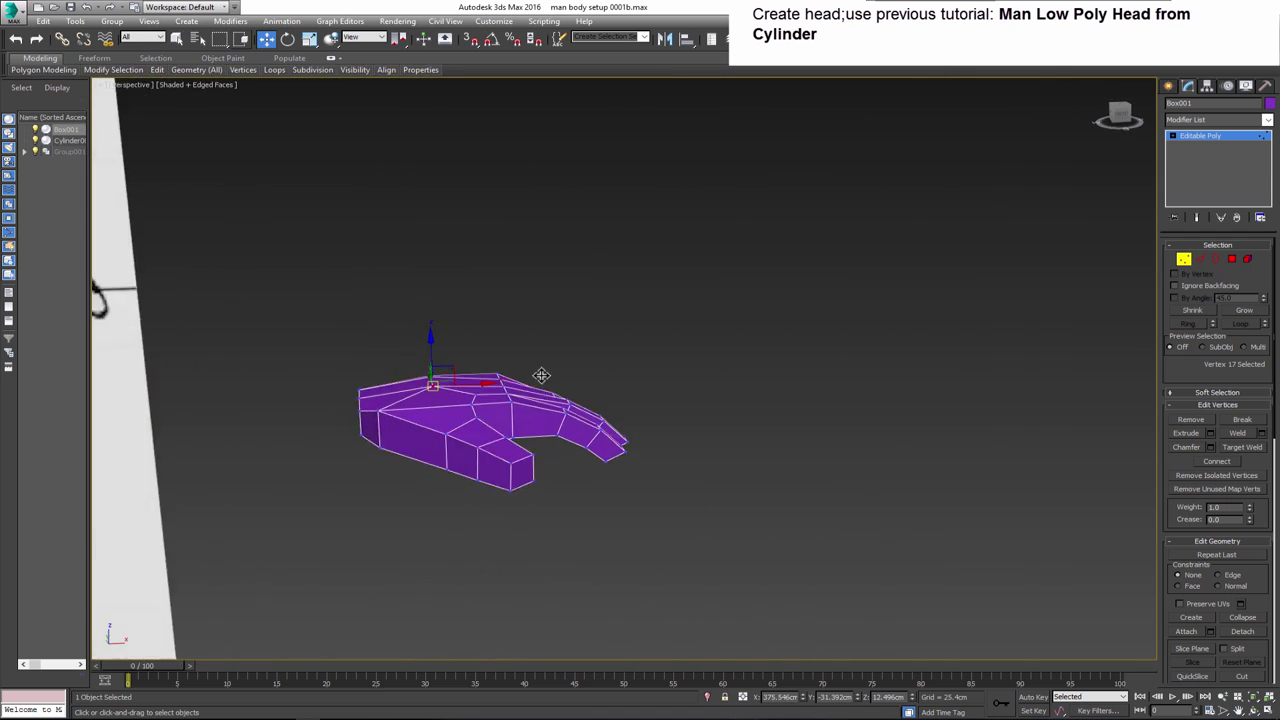
middle_click_drag(537, 371, 437, 437, "alt")
scroll(437, 437, "up", 6)
key("4")
left_click(151, 334)
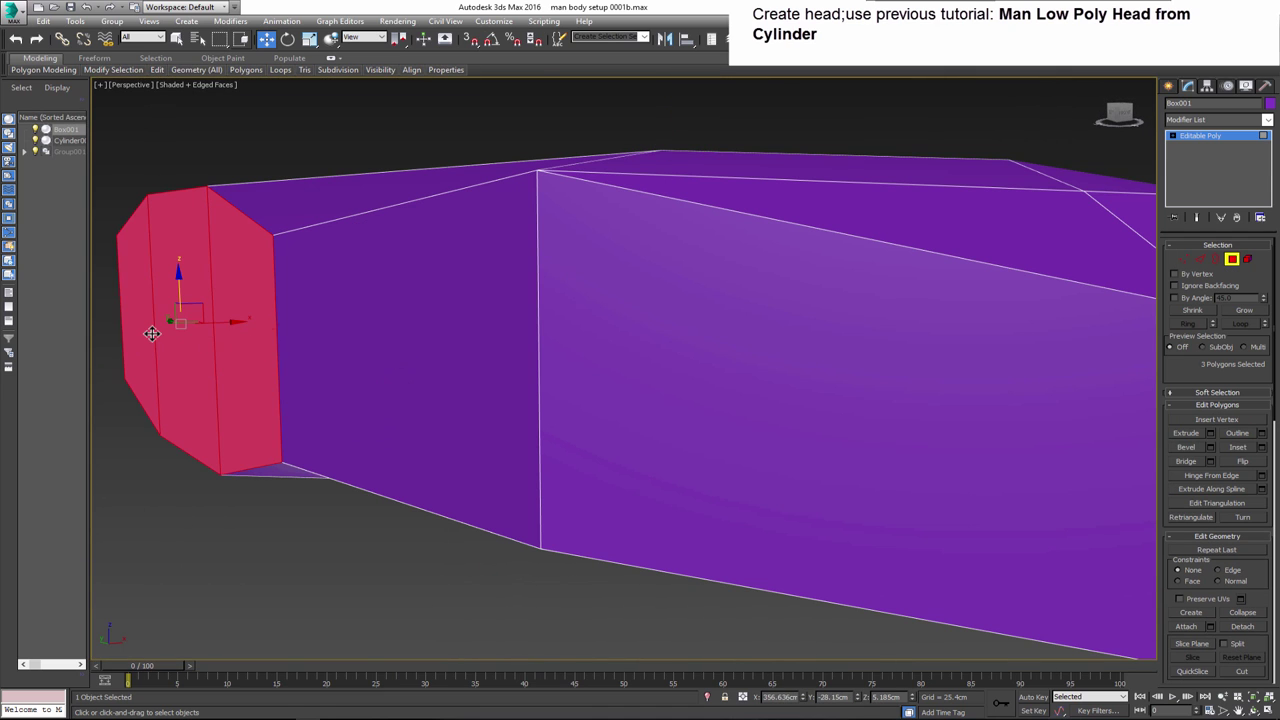
key("2")
key("alt+q")
left_click(362, 37)
left_click(355, 79)
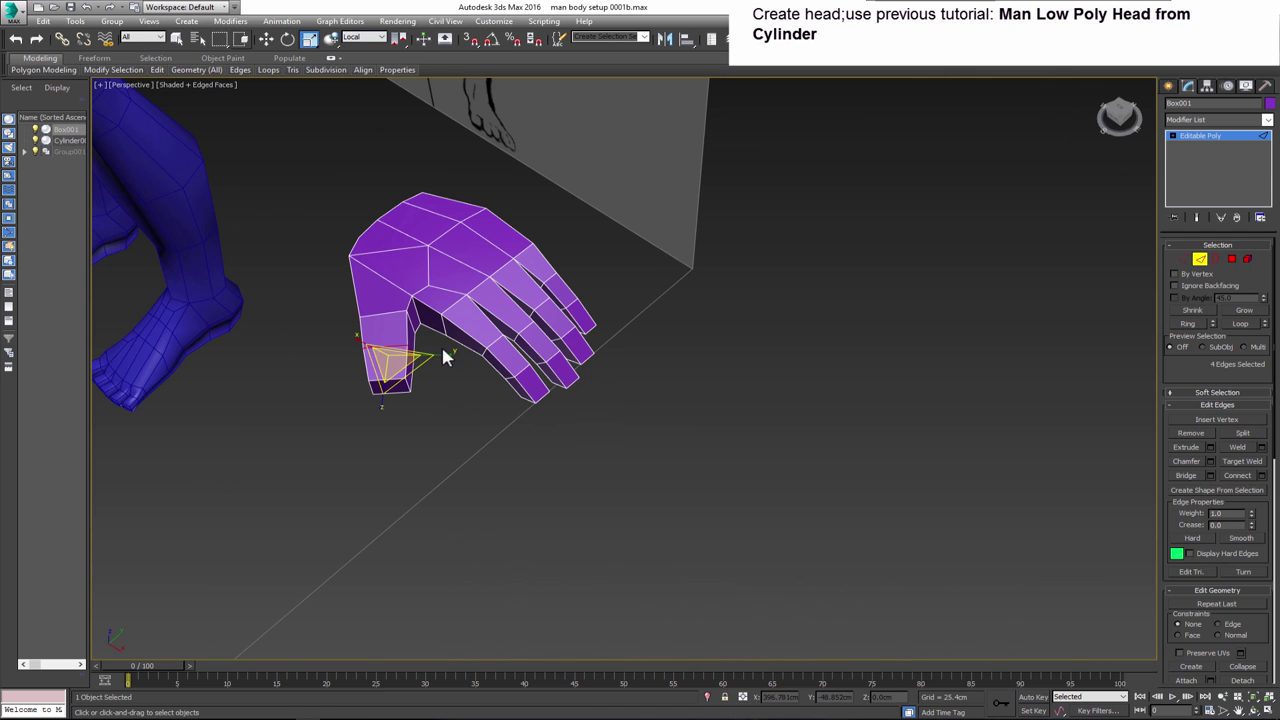
key("w")
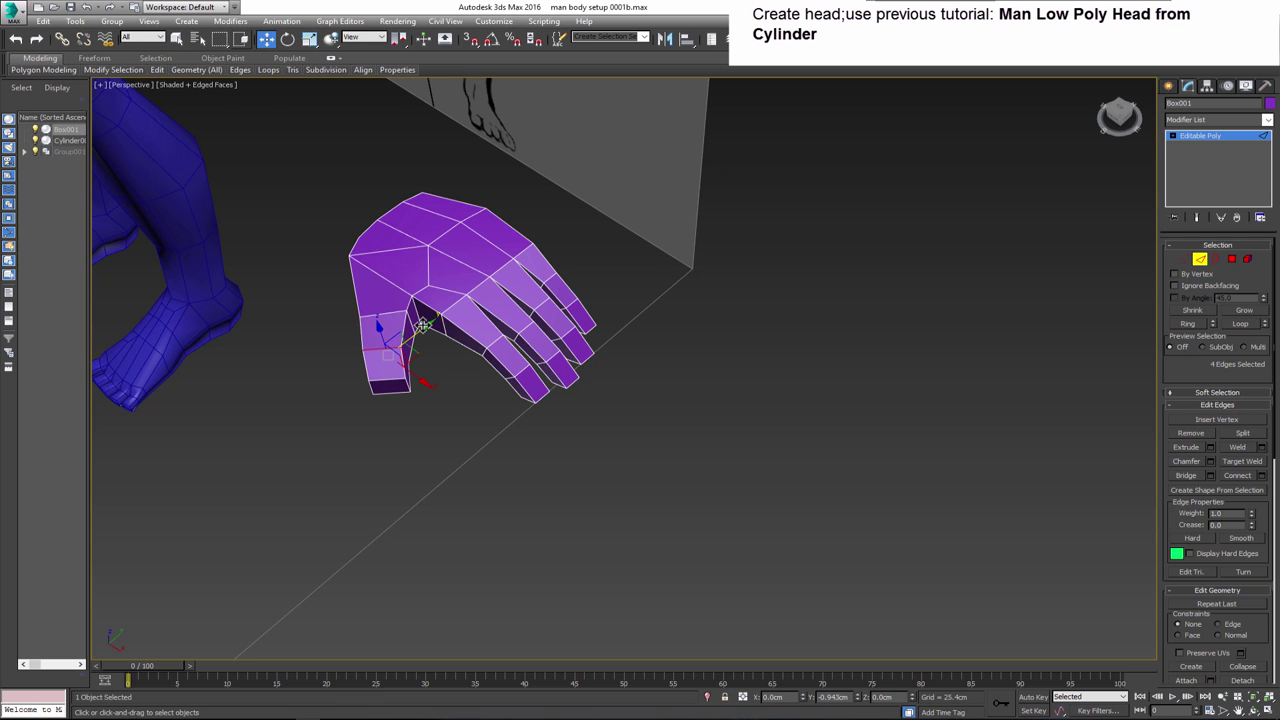
- Check the thumb from palm-up and fingers-down angles, then select every hand polygon
mouse_move(424, 393)
middle_mouse_down("alt")
mouse_move(517, 280)
mouse_move(528, 220)
mouse_move(474, 177)
mouse_move(1033, 218)
middle_mouse_up("alt")
key("1")
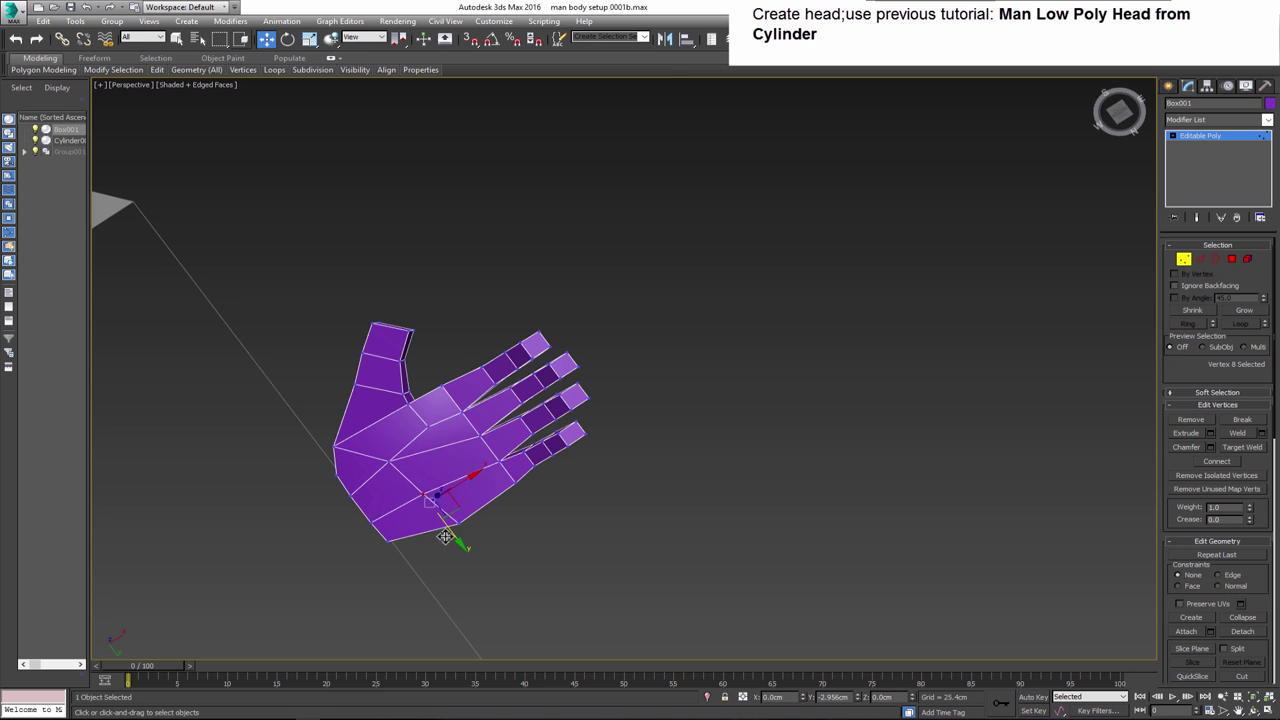
mouse_move(445, 537)
middle_mouse_down("alt")
mouse_move(383, 497)
mouse_move(700, 360)
mouse_move(1027, 246)
middle_mouse_up("alt")
key("4")
key("ctrl+a")
- Rotate the hand in the side view to match the arm, fingers tilted down
key("4")
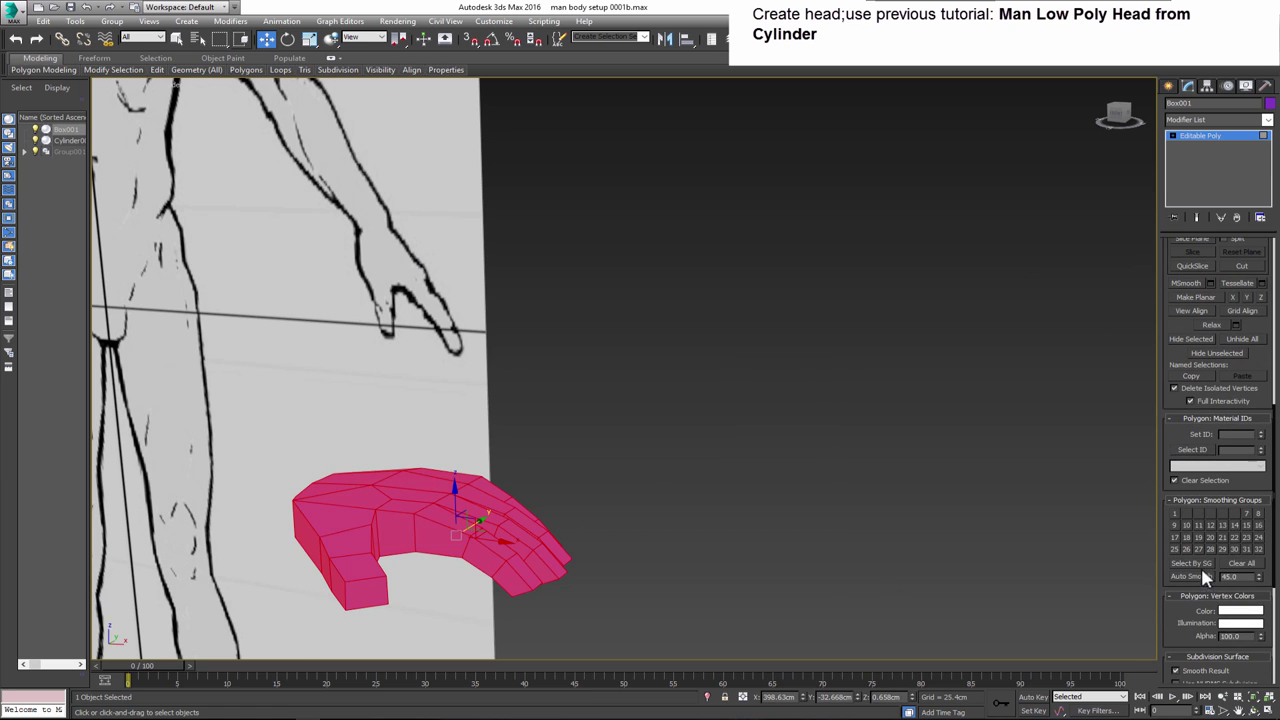
key("r")
key("e")
left_click_drag(459, 362, 442, 422)
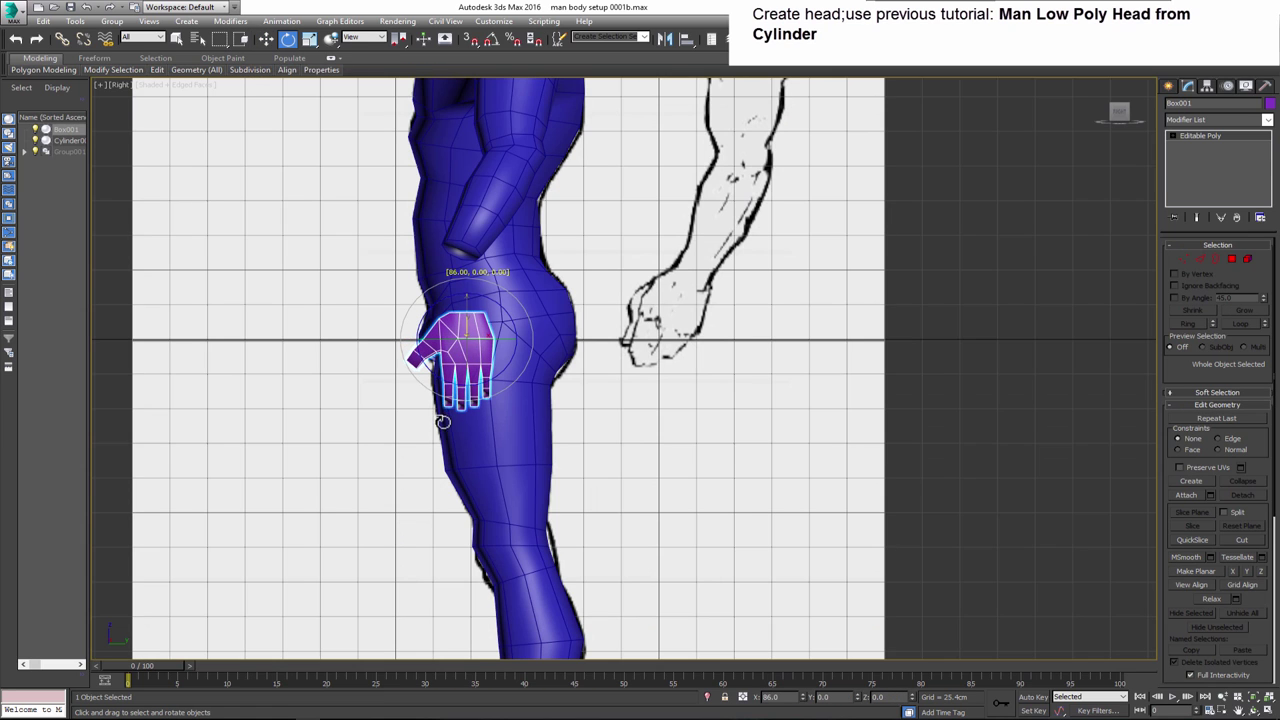
mouse_move(510, 321)
left_mouse_down()
mouse_move(532, 352)
mouse_move(683, 293)
left_mouse_up()
key("w")
key("r")
- Move the hand to the end of the arm
key("1")
scroll(650, 290, "up", 2)
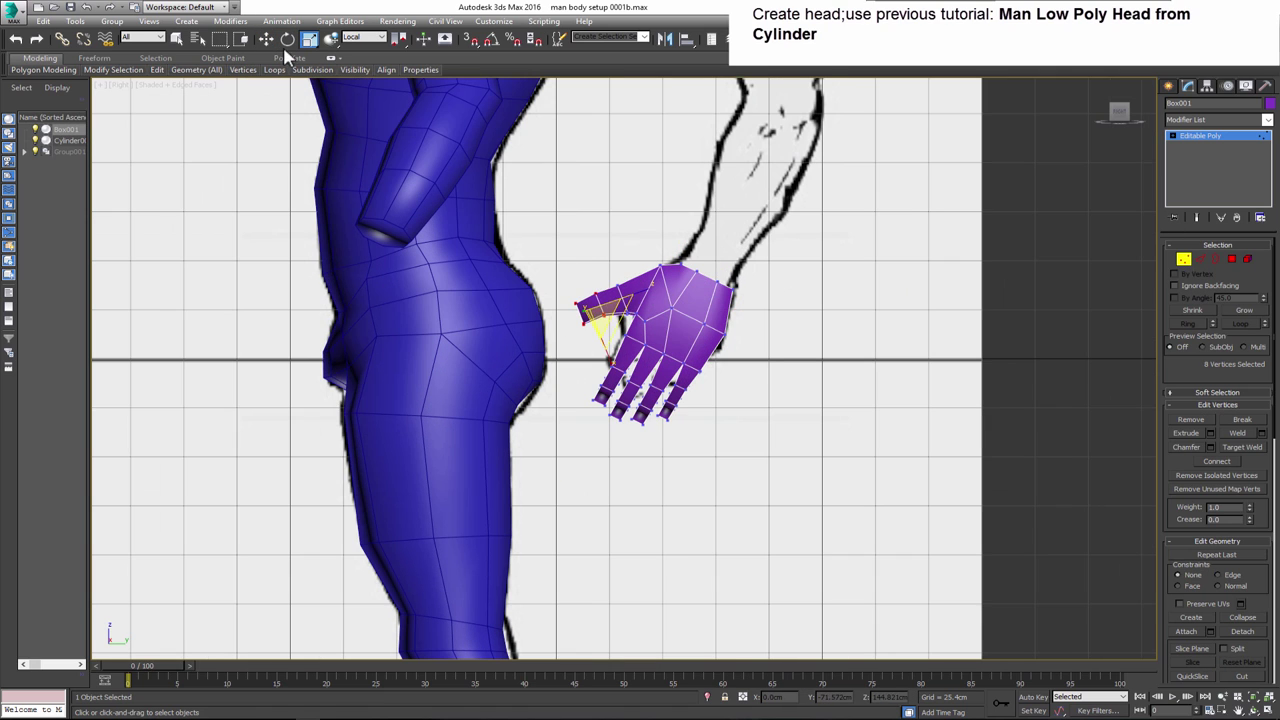
key("w")
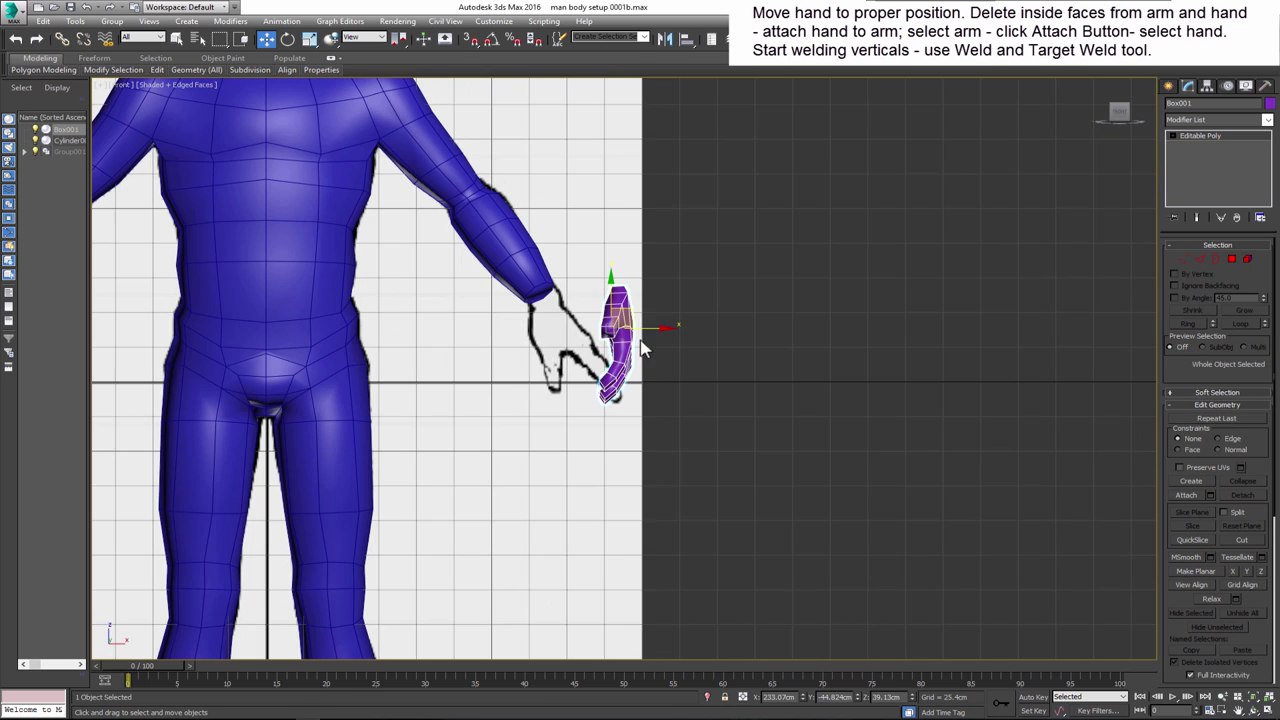
left_click_drag(641, 347, 580, 347)
- Rotate and widen the hand slightly in Perspective to fit the wrist, then select the arm's polygons
key("p")
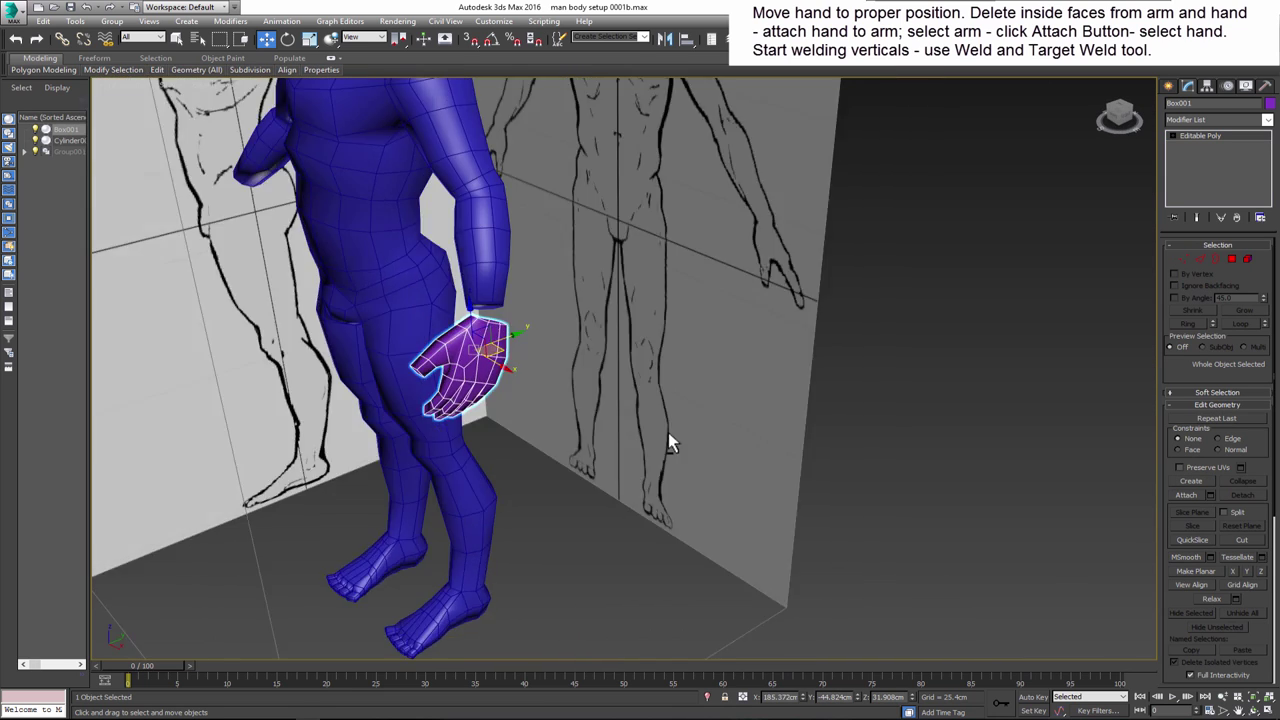
middle_click_drag(668, 432, 455, 362, "alt")
scroll(453, 362, "up", 3)
key("e")
scroll(480, 300, "up", 2)
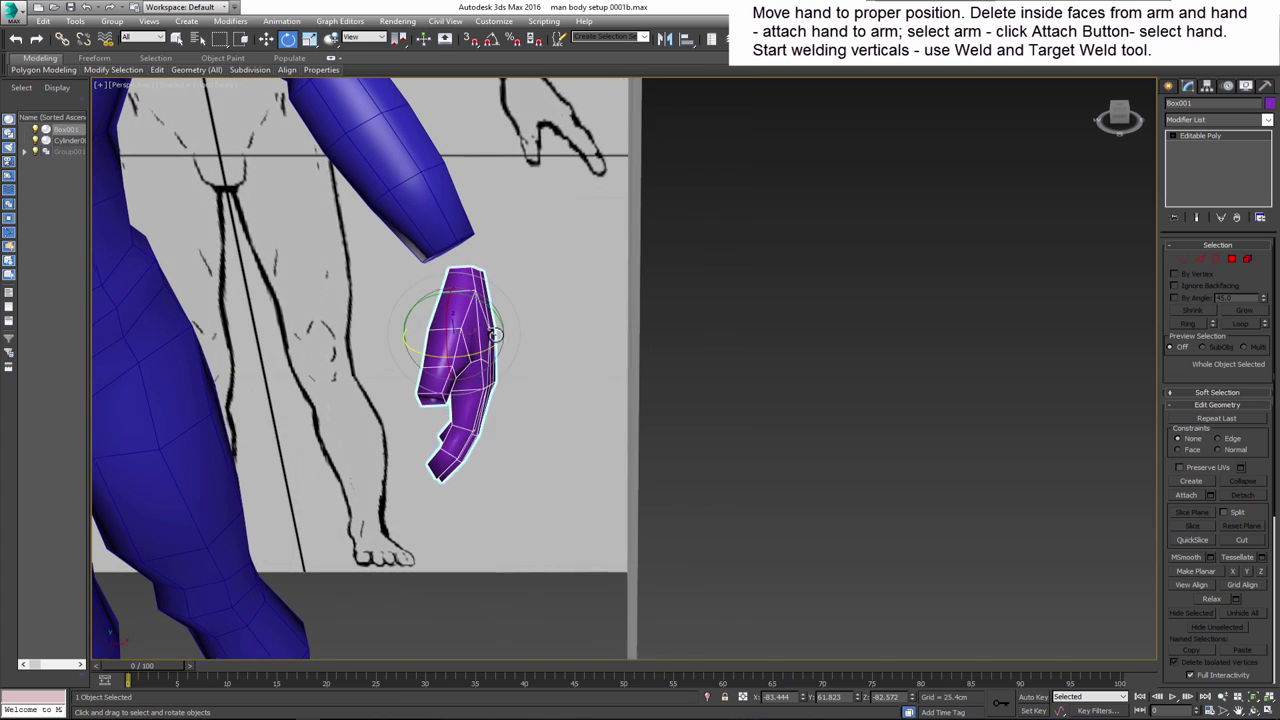
left_click_drag(494, 347, 517, 349)
middle_click_drag(517, 349, 528, 360, "alt")
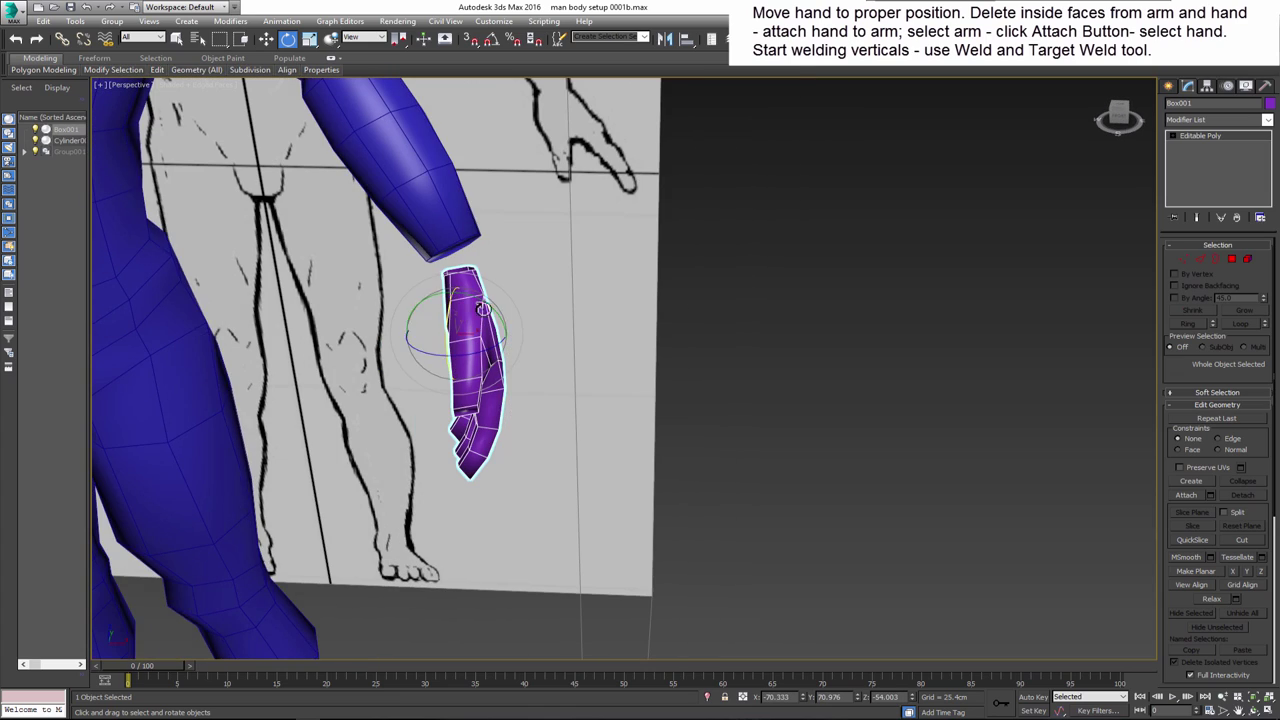
key("r")
left_click_drag(528, 360, 527, 340)
middle_click_drag(527, 340, 880, 322, "alt")
key("e")
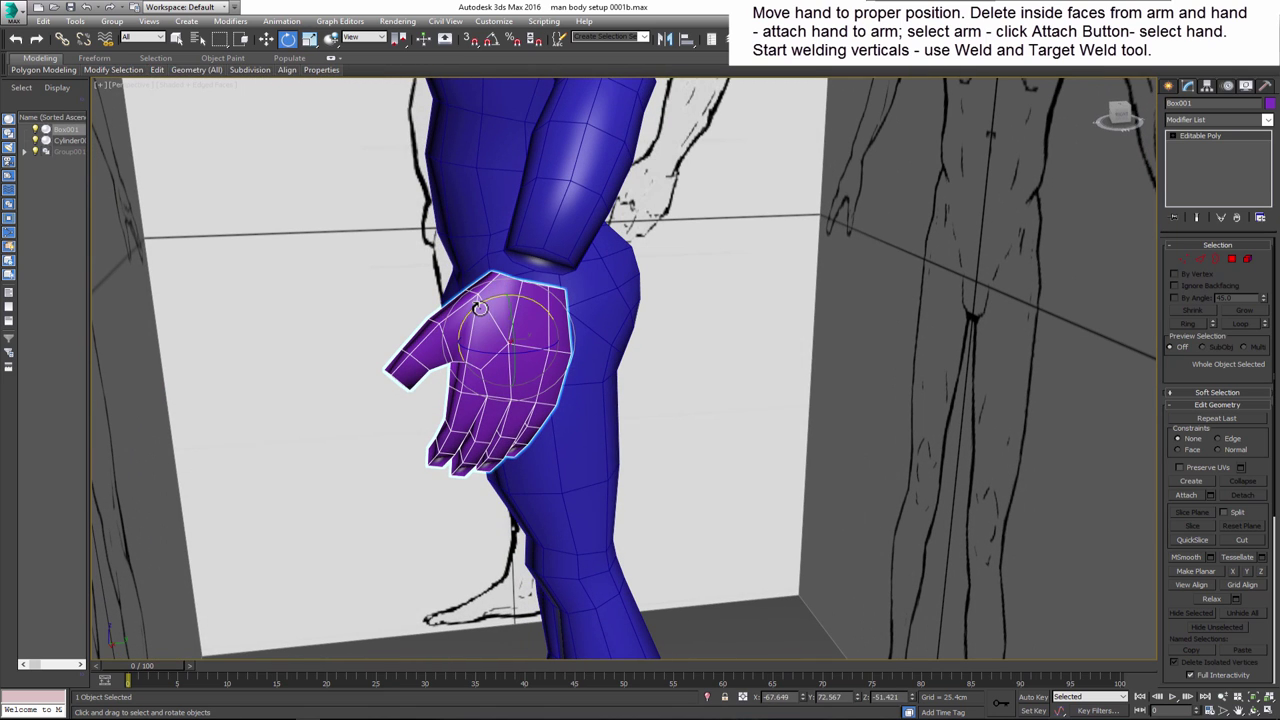
left_click(612, 300)
key("4")
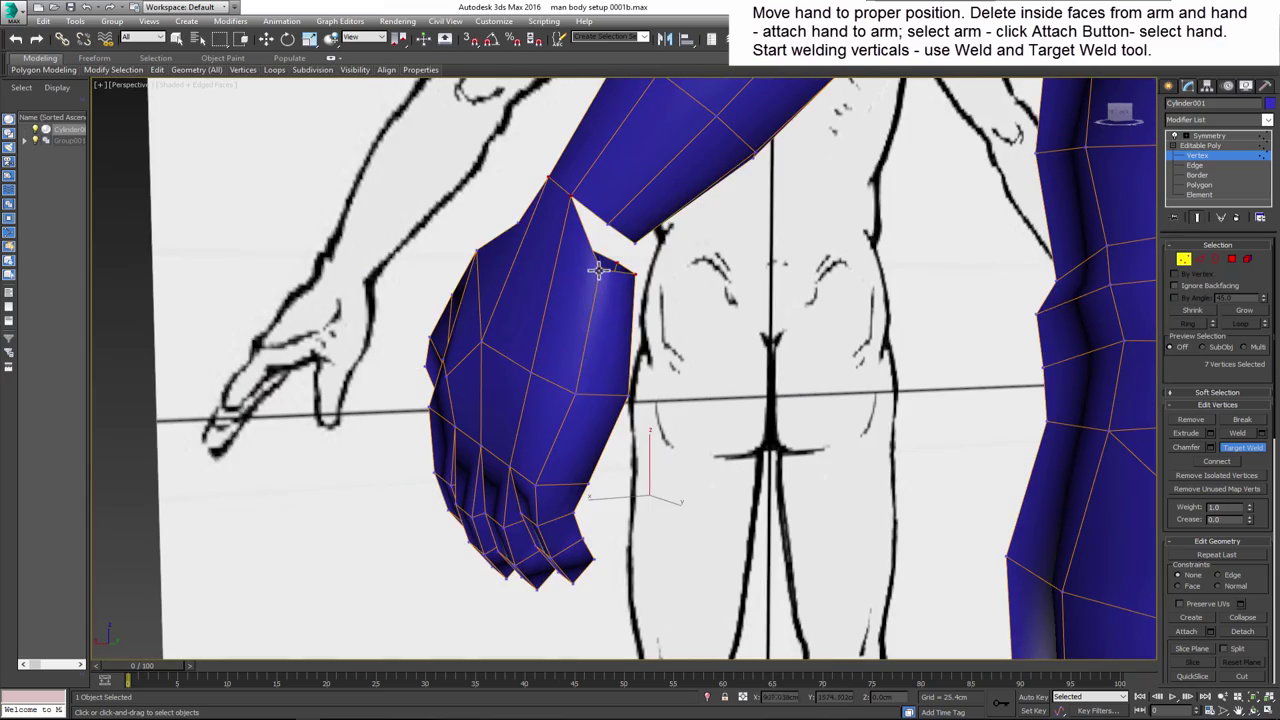
- Target Weld the hand's wrist vertices onto the arm's wrist vertices
left_click_drag(598, 270, 630, 280)
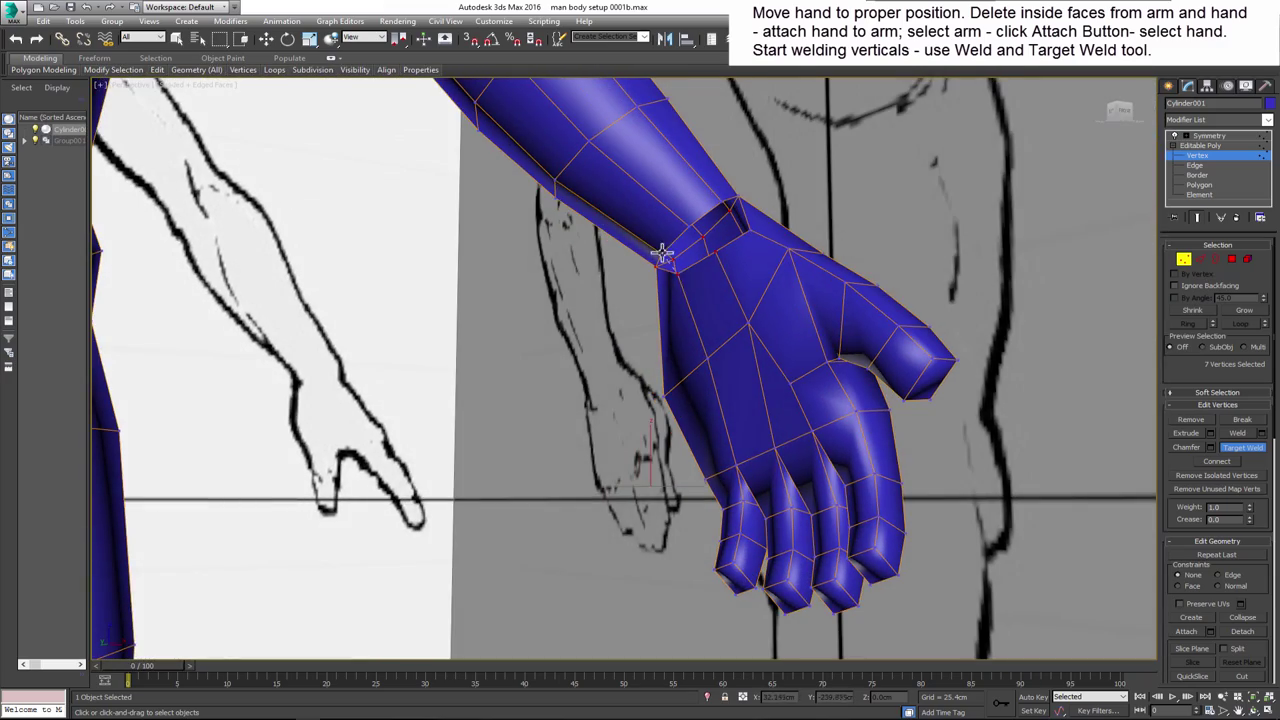
middle_click_drag(662, 253, 691, 280, "alt")
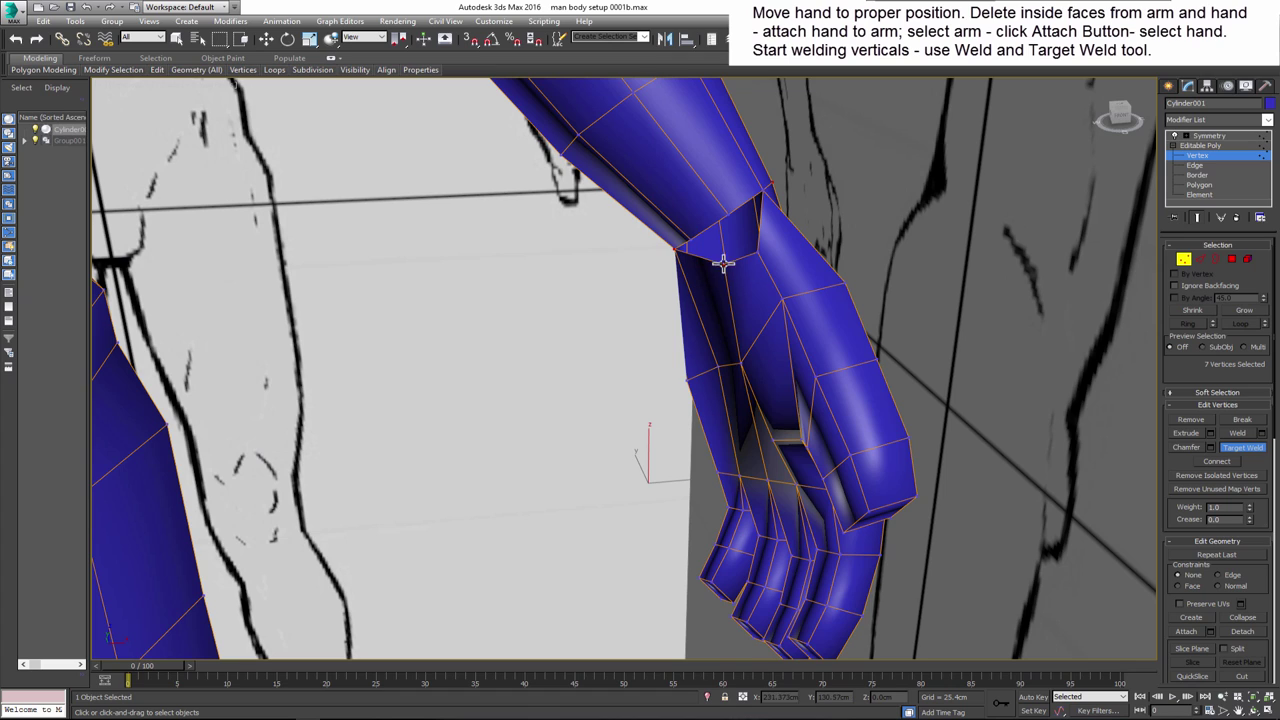
left_click_drag(723, 262, 762, 252)
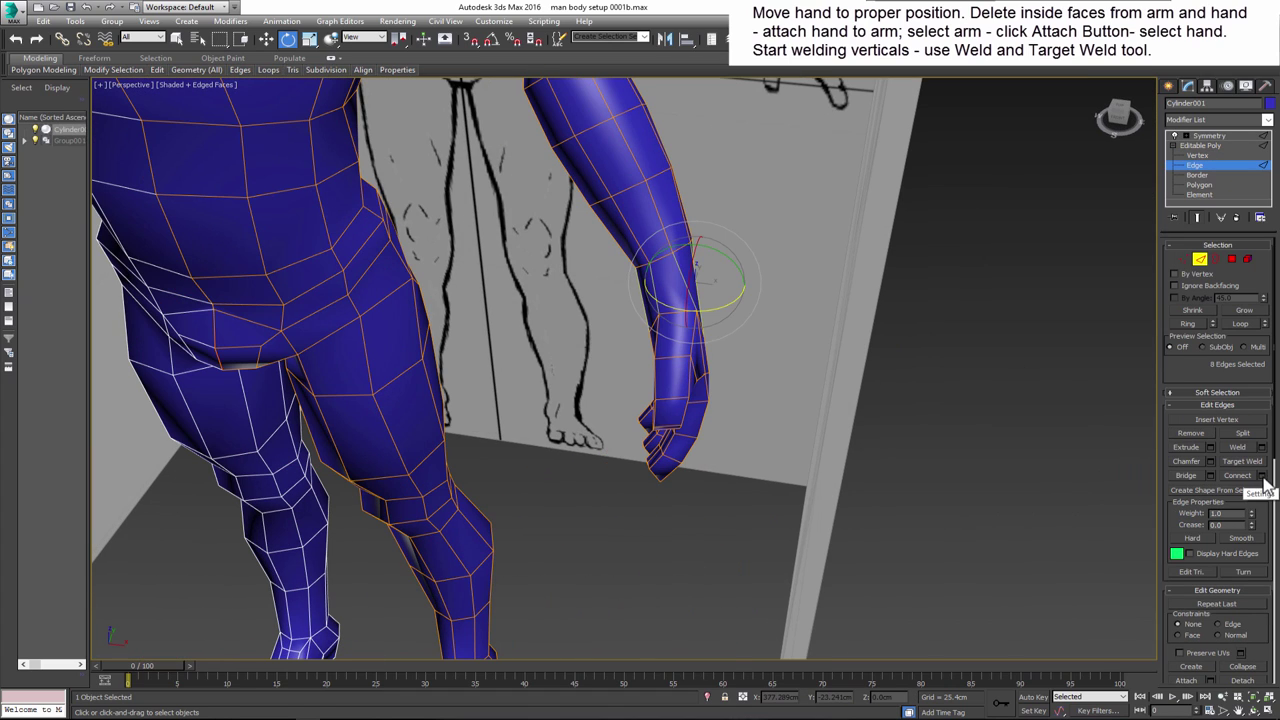
- Connect the selected wrist edges to add connecting edge loops
left_click(1263, 478)
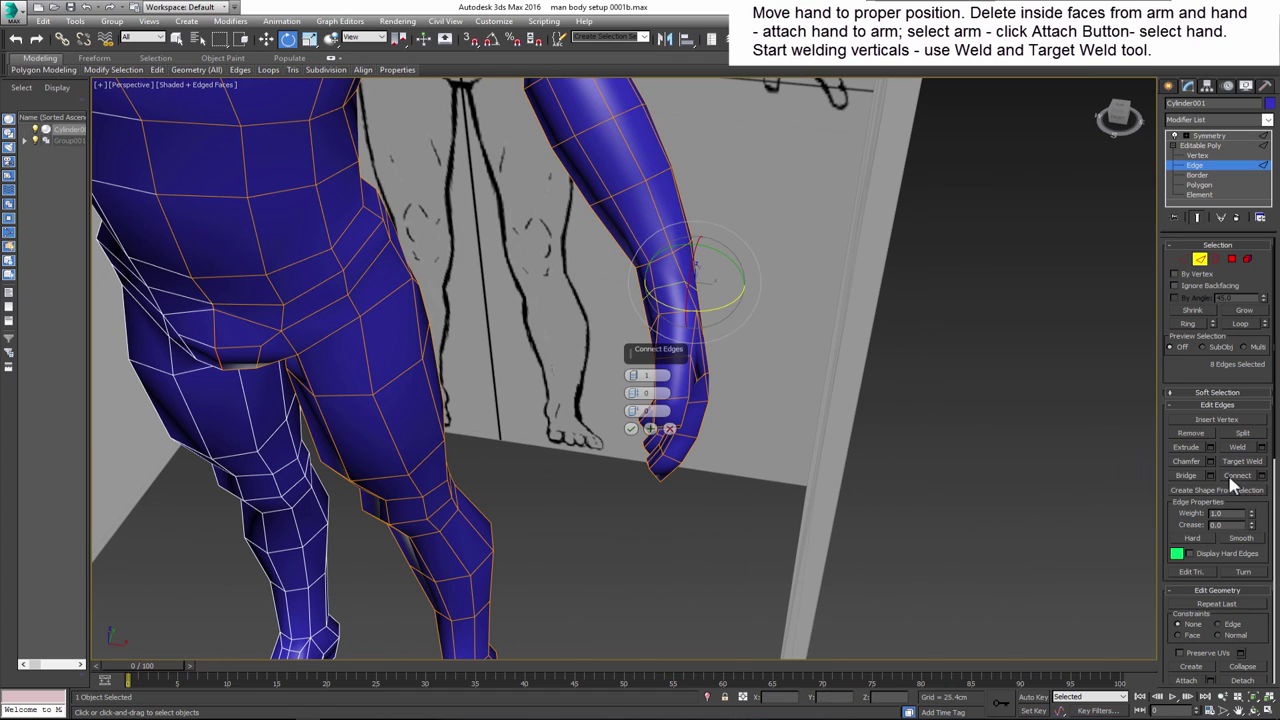
middle_click_drag(760, 400, 828, 406, "alt")
left_click(631, 429)
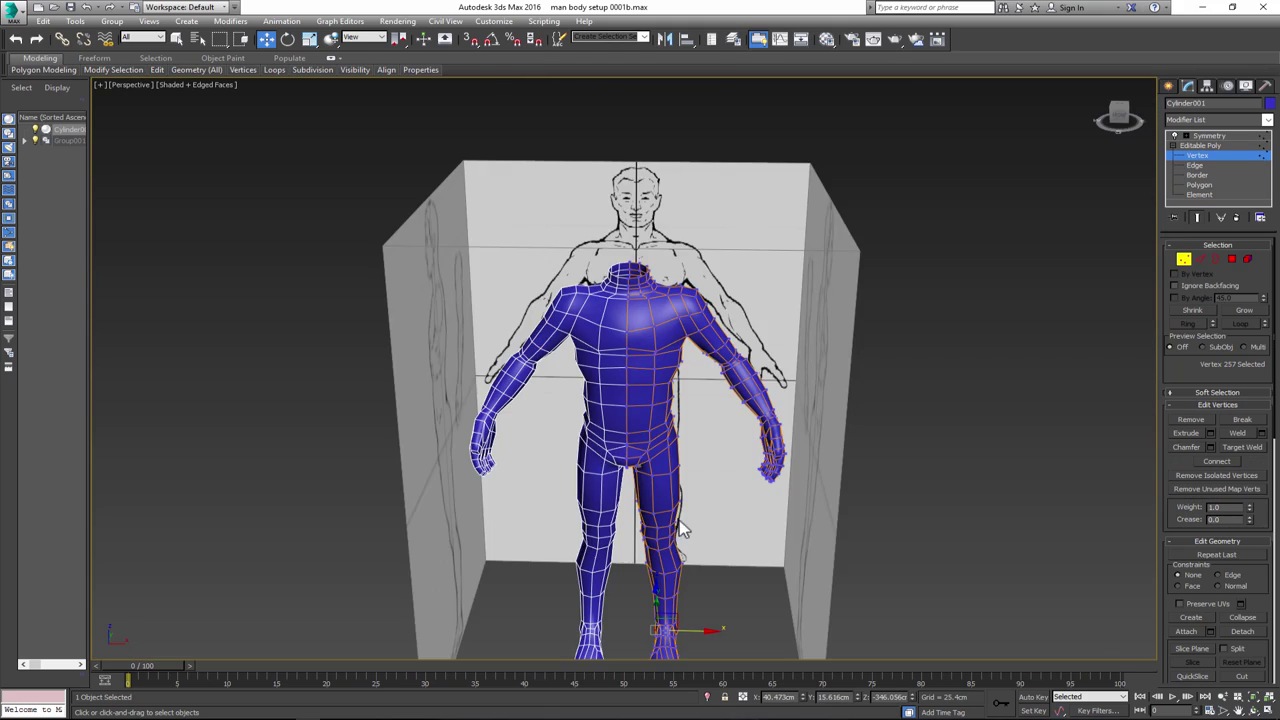
mouse_move(680, 523)
middle_mouse_down("alt")
mouse_move(660, 486)
mouse_move(622, 482)
mouse_move(663, 471)
middle_mouse_up("alt")
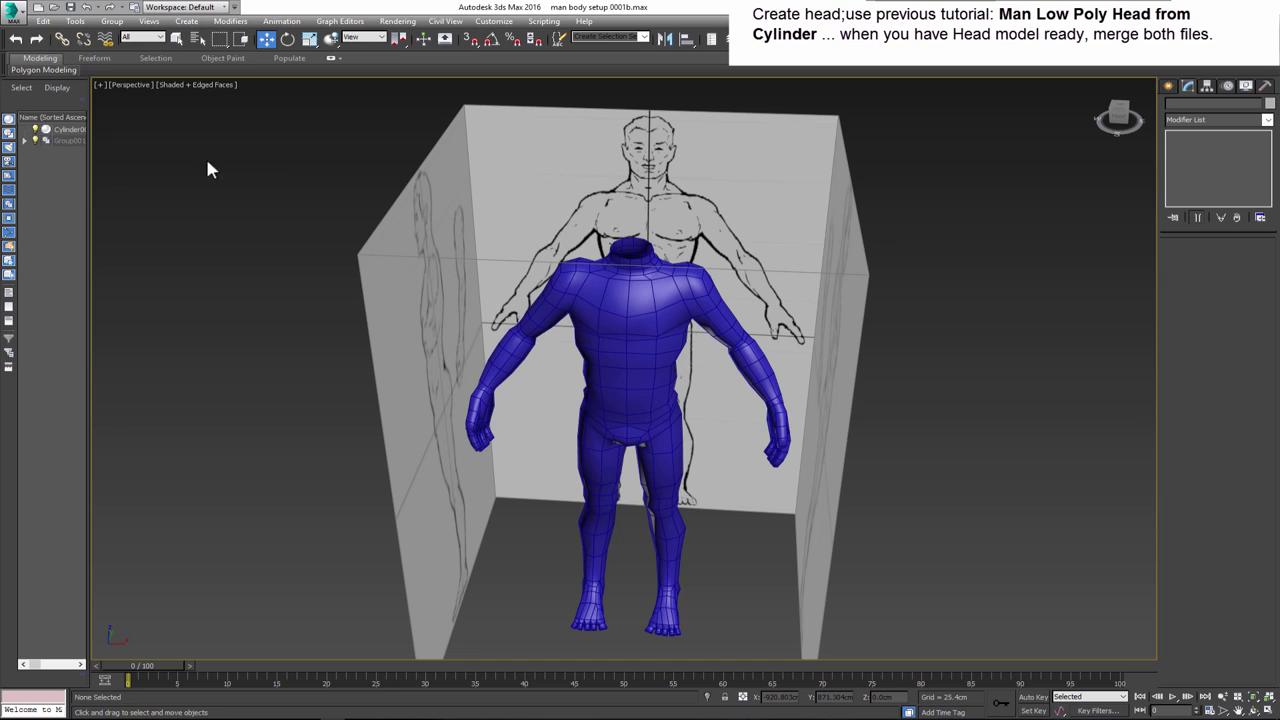
left_click(16, 10)
mouse_move(48, 181)
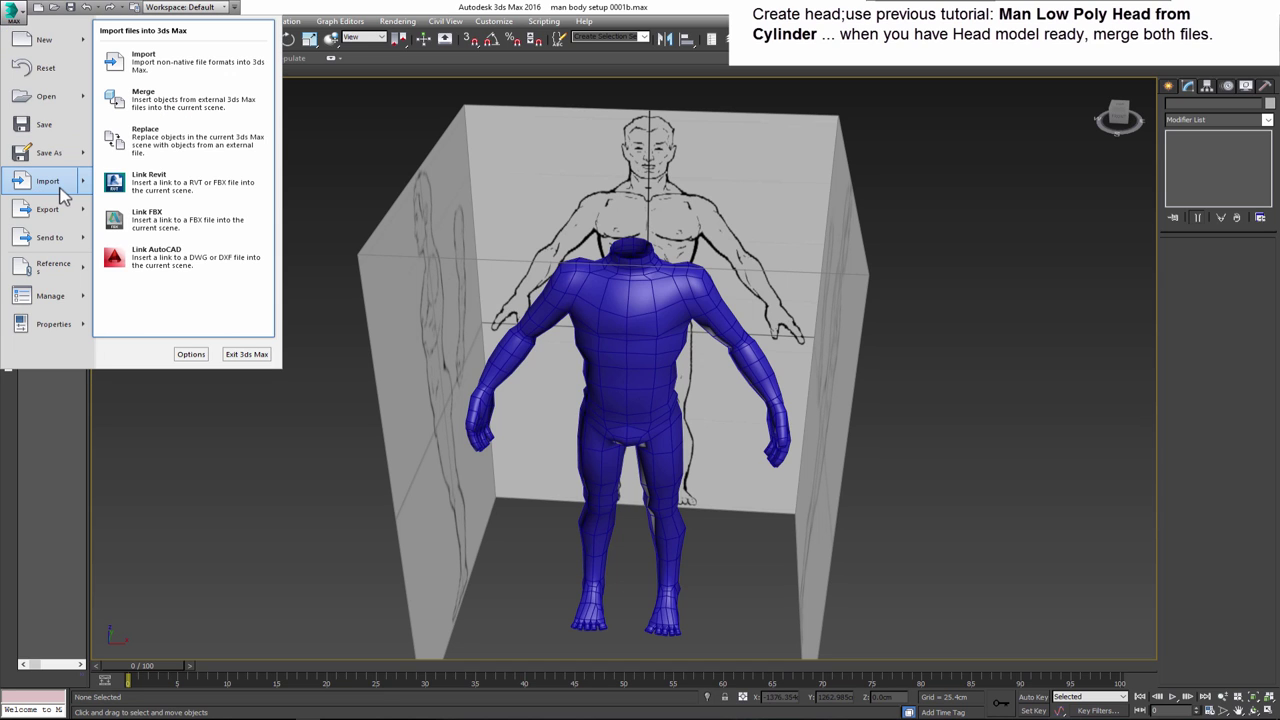
- Merge the head object from head.max into the body scene
left_click(170, 107)
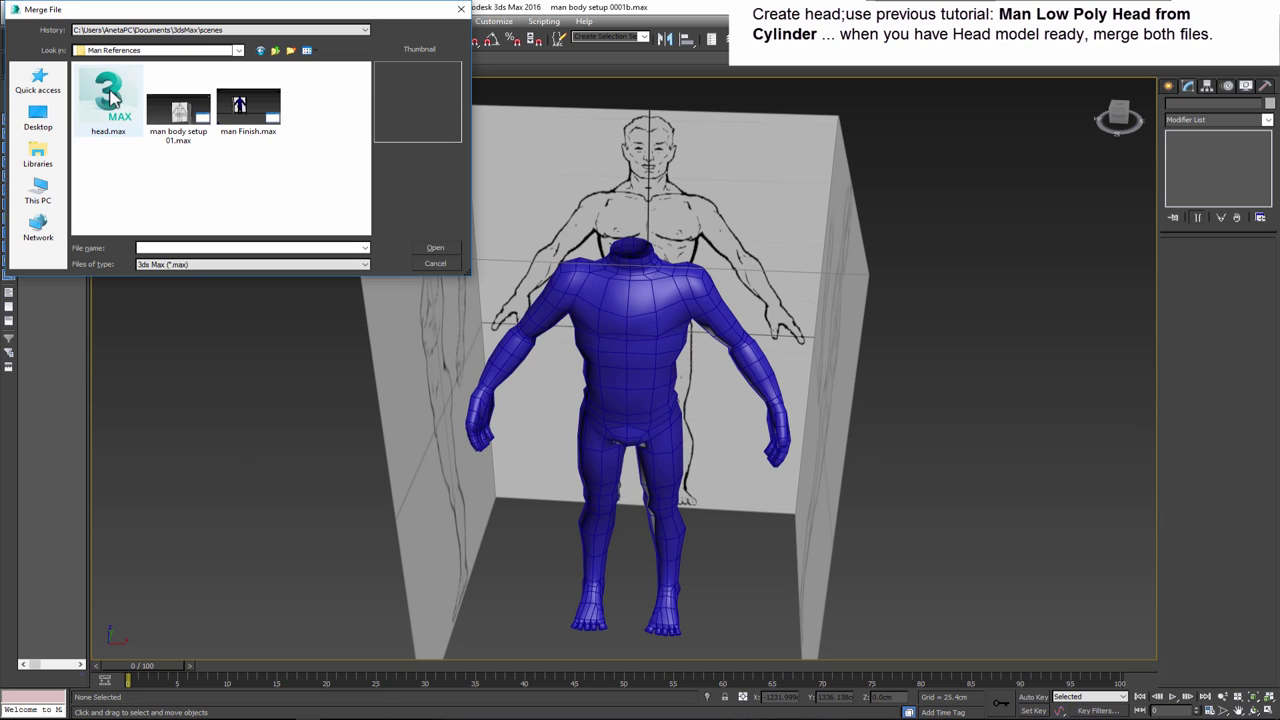
left_click(435, 248)
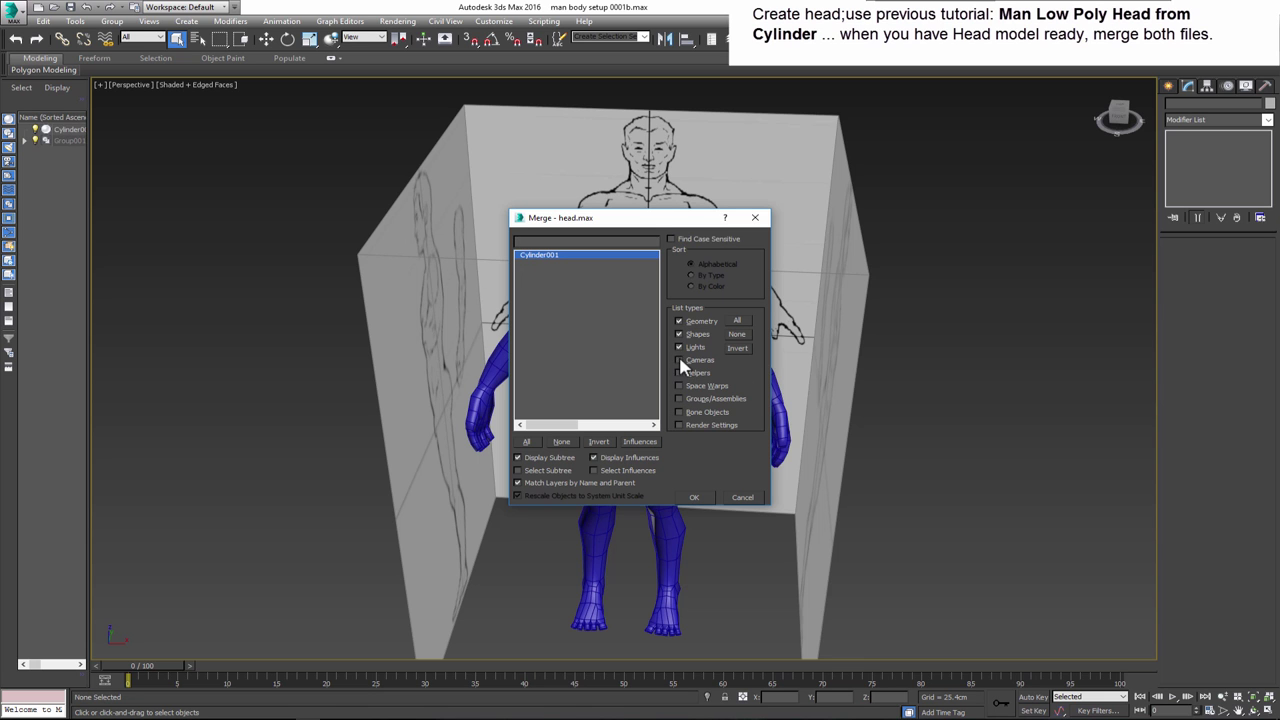
left_click(692, 497)
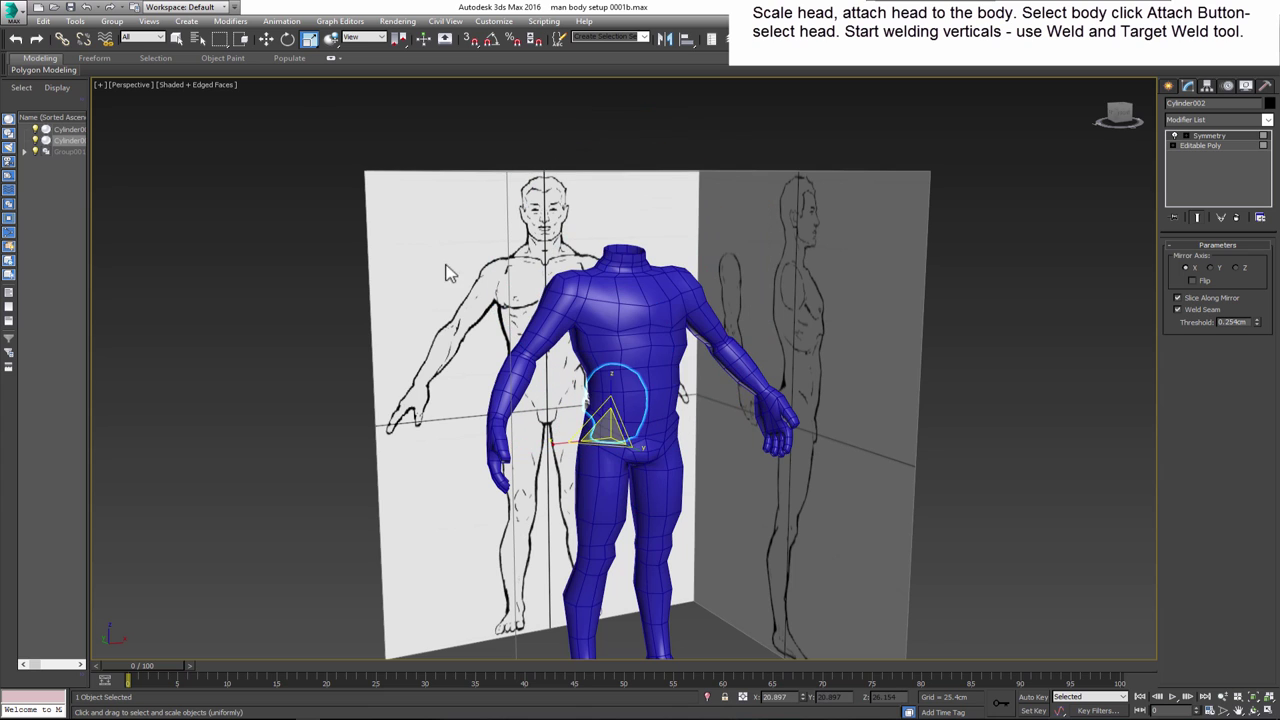
- Lower the head onto the neck and delete the polygon capping the neck
key("w")
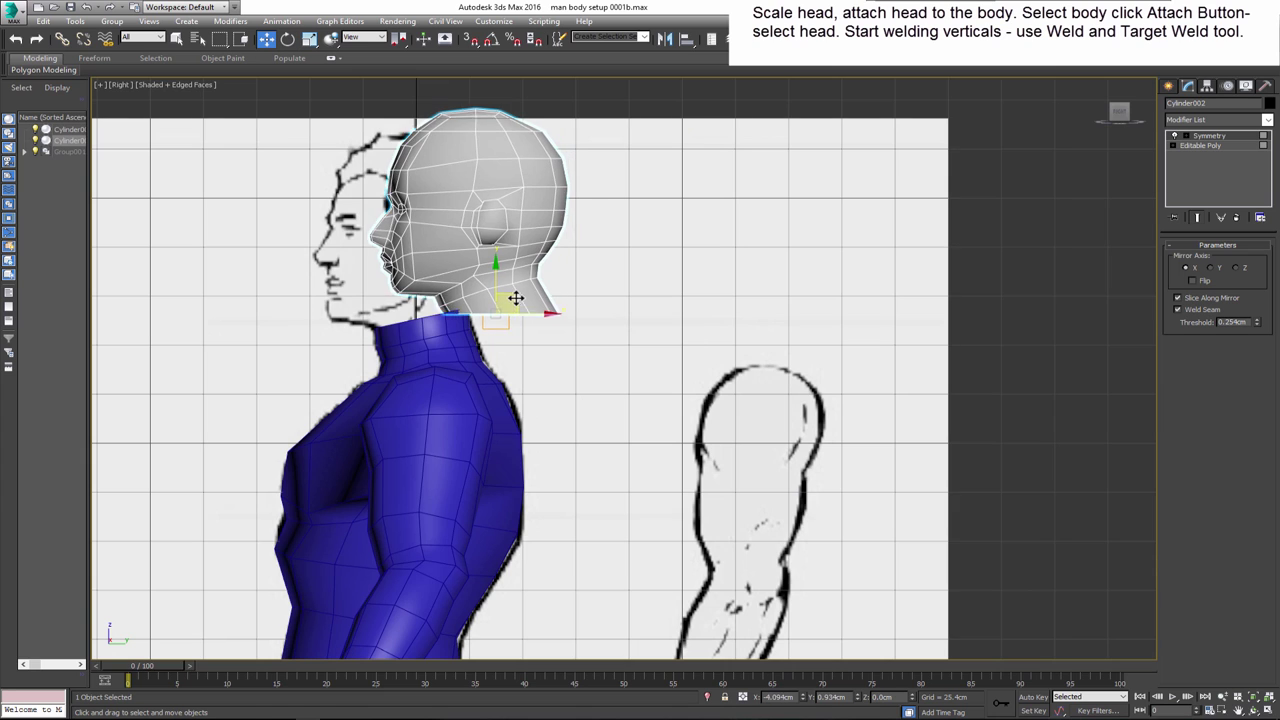
mouse_move(514, 294)
left_mouse_down()
mouse_move(447, 300)
mouse_move(449, 325)
left_mouse_up()
scroll(449, 325, "up", 4)
left_click(1200, 145)
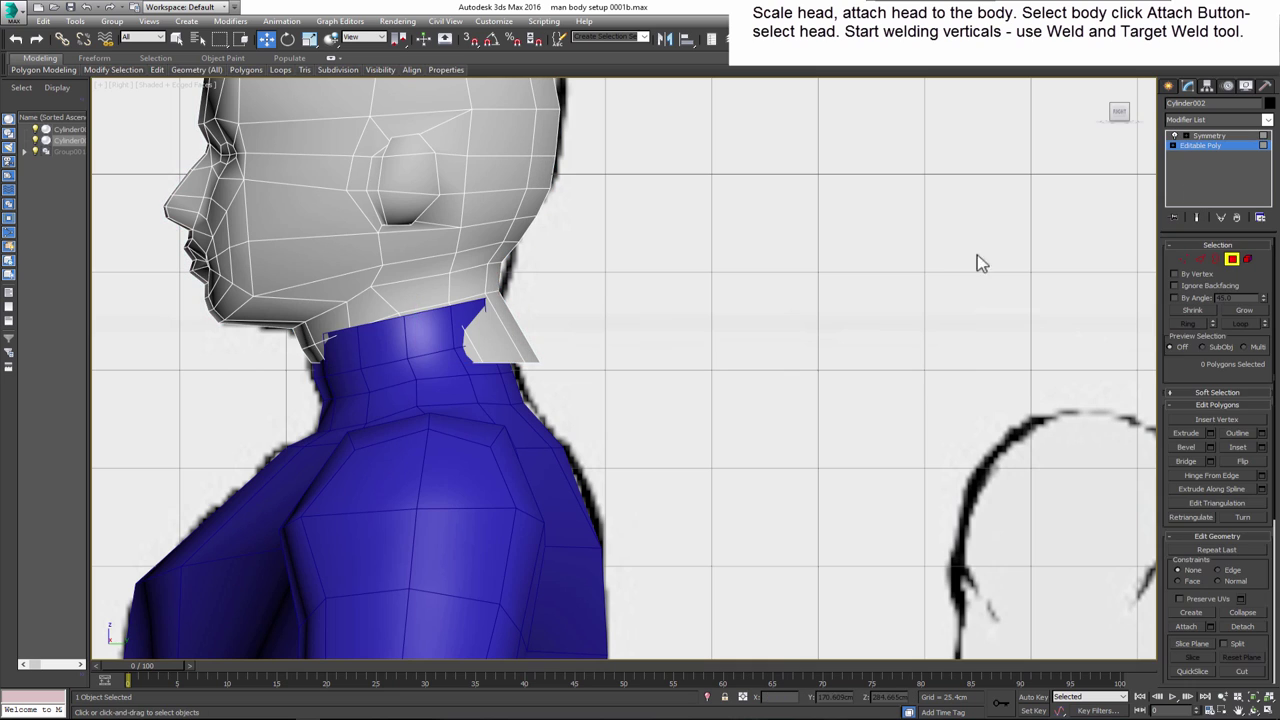
left_click(490, 328)
scroll(490, 328, "down", 2)
key("Delete")
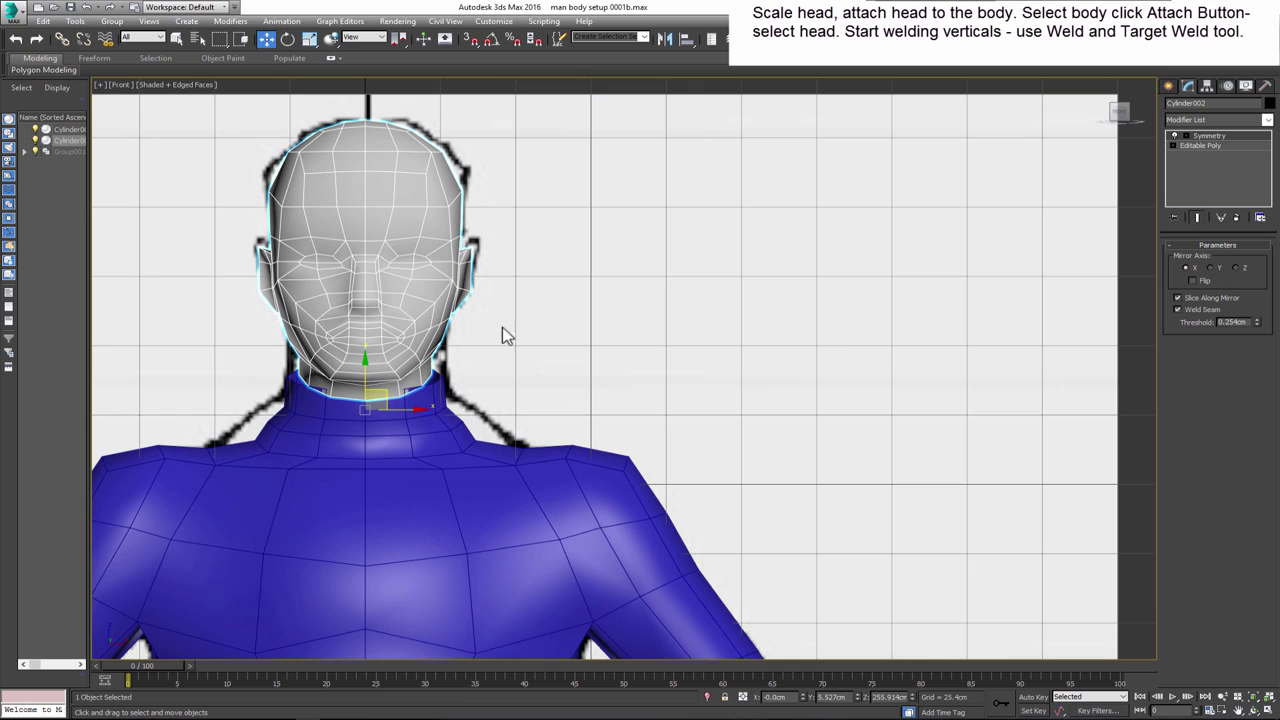
- Widen the head to fit, remove its Symmetry modifier and attach it to the body
left_click_drag(424, 408, 428, 407)
scroll(480, 383, "down", 2)
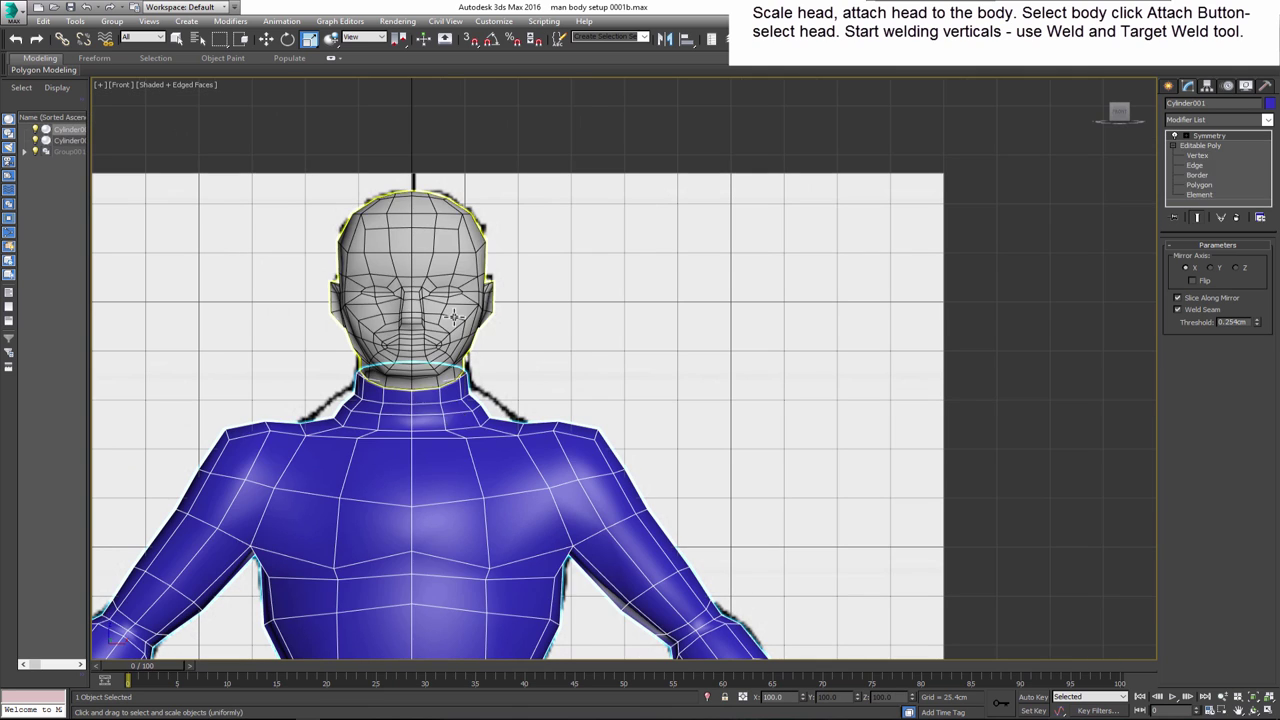
left_click(1221, 218)
left_click(531, 432)
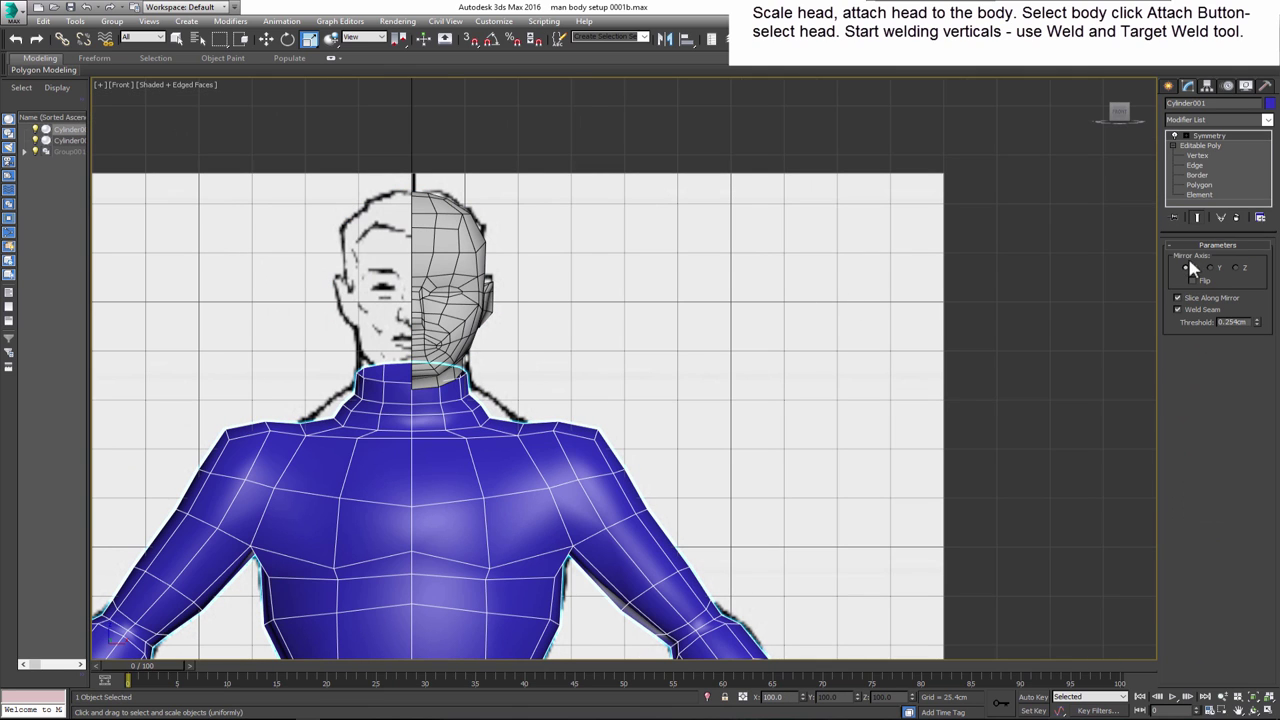
left_click(1200, 145)
left_click(452, 335)
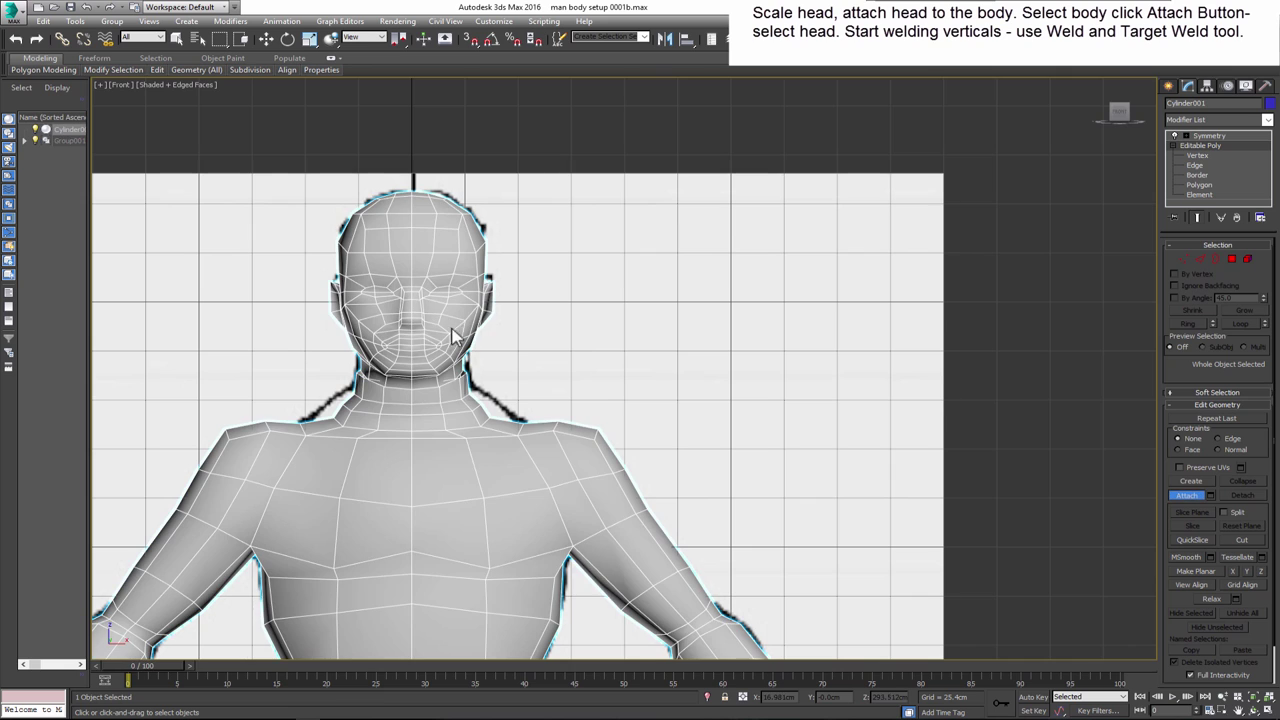
- Target Weld the neck-seam vertices onto the head
key("p")
middle_click_drag(668, 432, 718, 327, "alt")
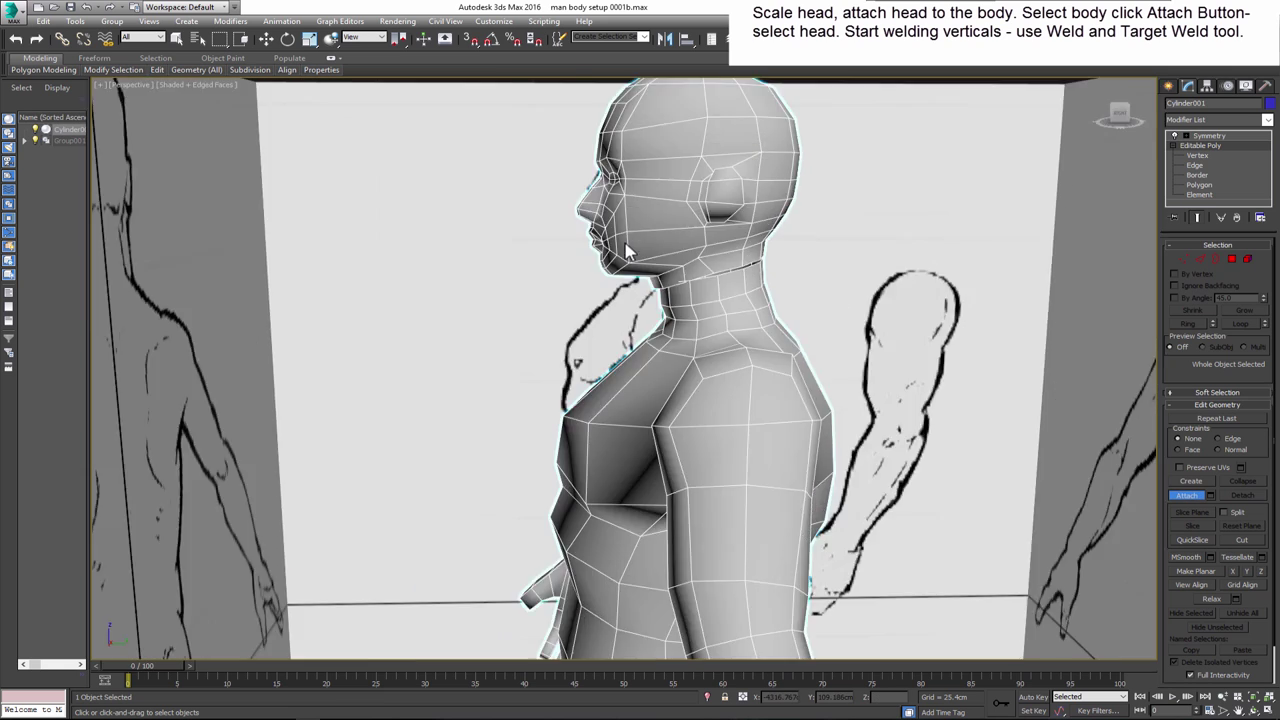
scroll(718, 327, "up", 5)
left_click(1184, 260)
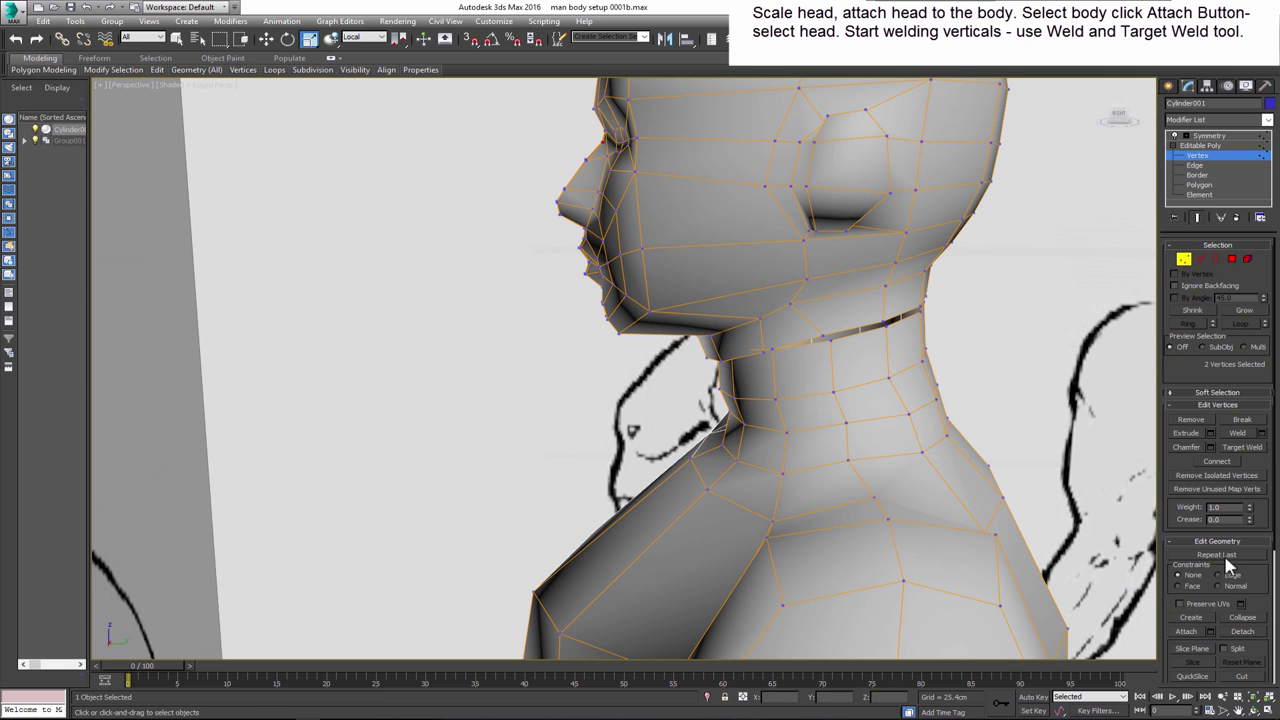
left_click(1245, 449)
mouse_move(900, 370)
middle_mouse_down("alt")
mouse_move(815, 333)
mouse_move(671, 374)
mouse_move(687, 450)
middle_mouse_up("alt")
scroll(687, 450, "up", 5)
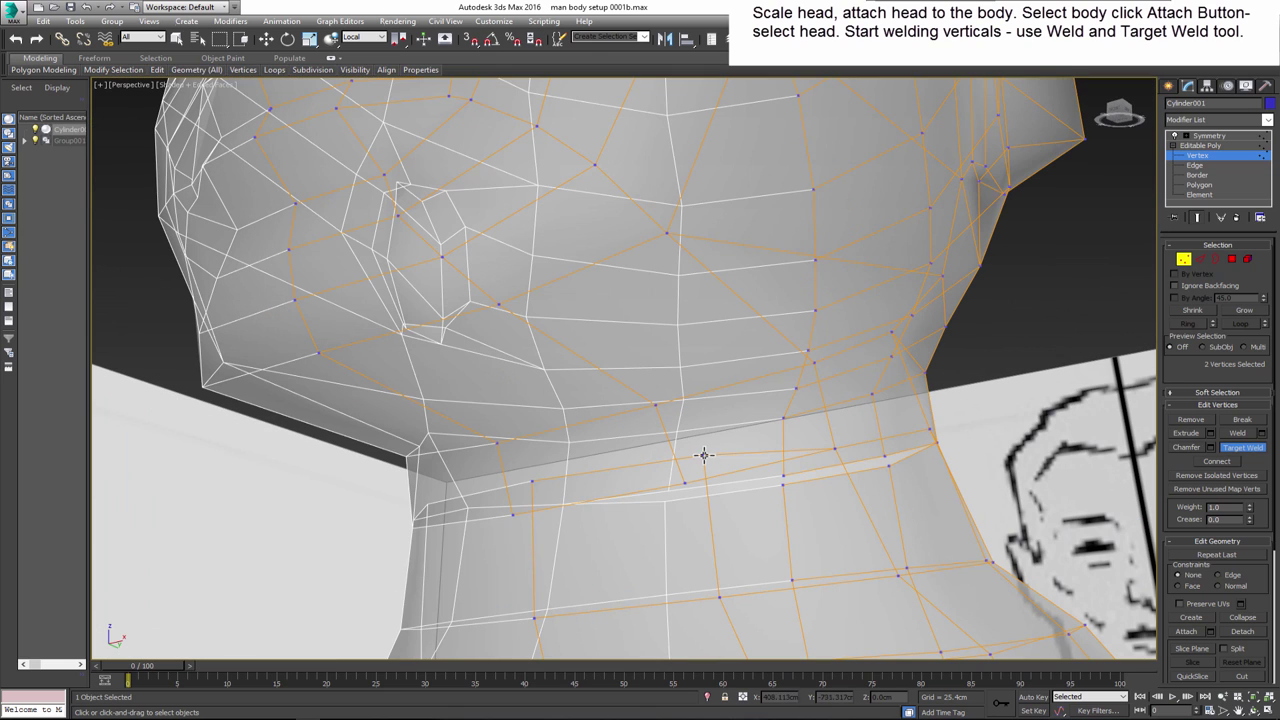
left_click(704, 455)
scroll(510, 514, "down", 5)
mouse_move(510, 514)
middle_mouse_down("alt")
mouse_move(616, 521)
mouse_move(700, 466)
mouse_move(645, 515)
middle_mouse_up("alt")
scroll(700, 466, "up", 5)
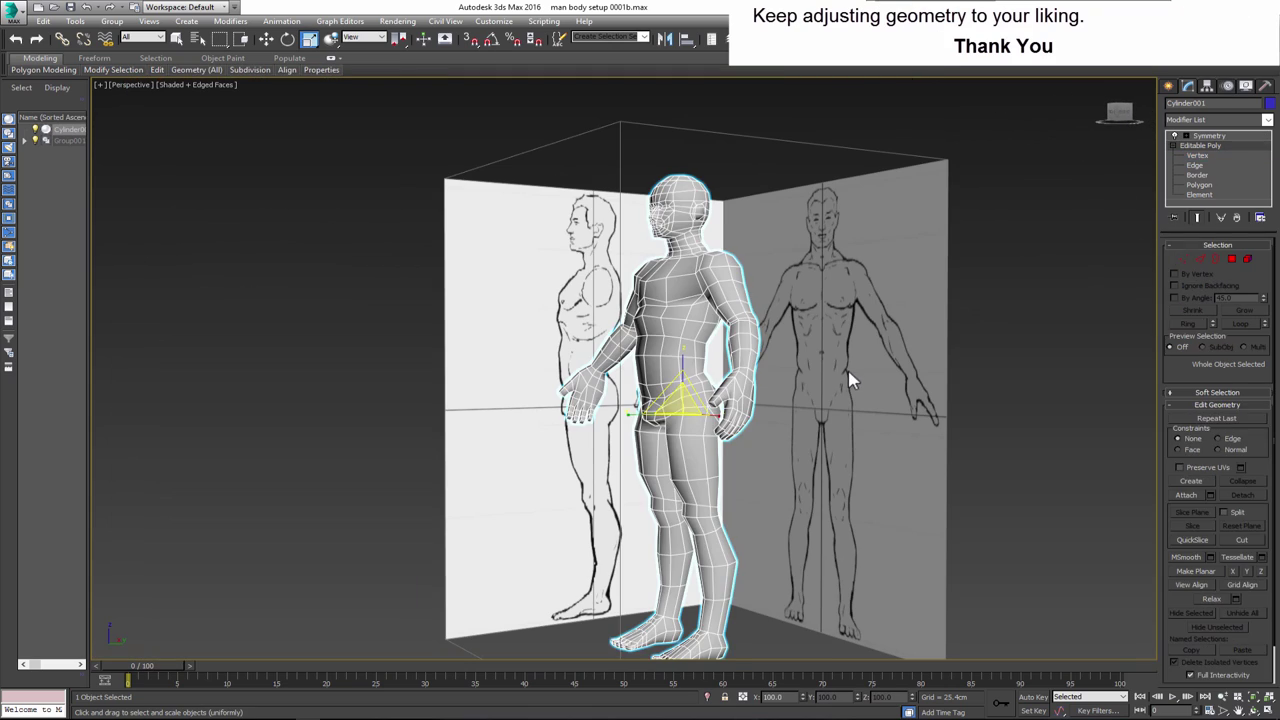
left_click(850, 380)
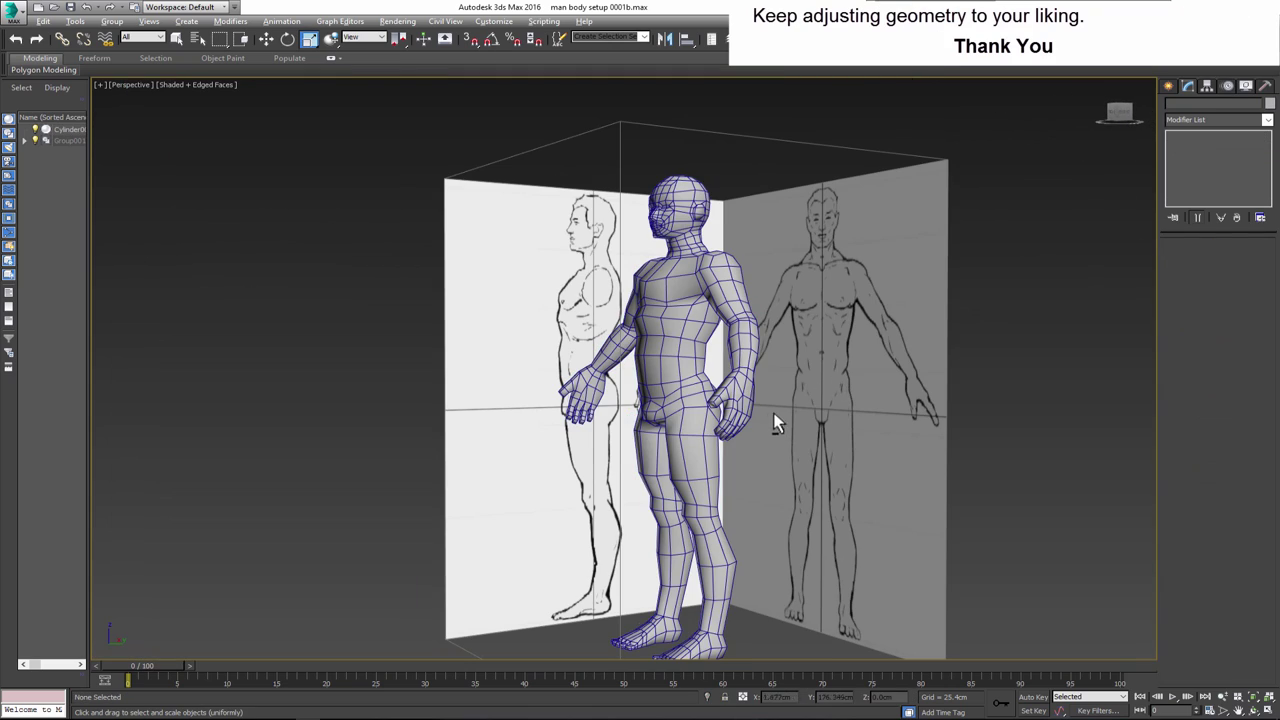
mouse_move(776, 418)
middle_mouse_down("alt")
mouse_move(843, 418)
mouse_move(757, 411)
mouse_move(935, 420)
middle_mouse_up("alt")
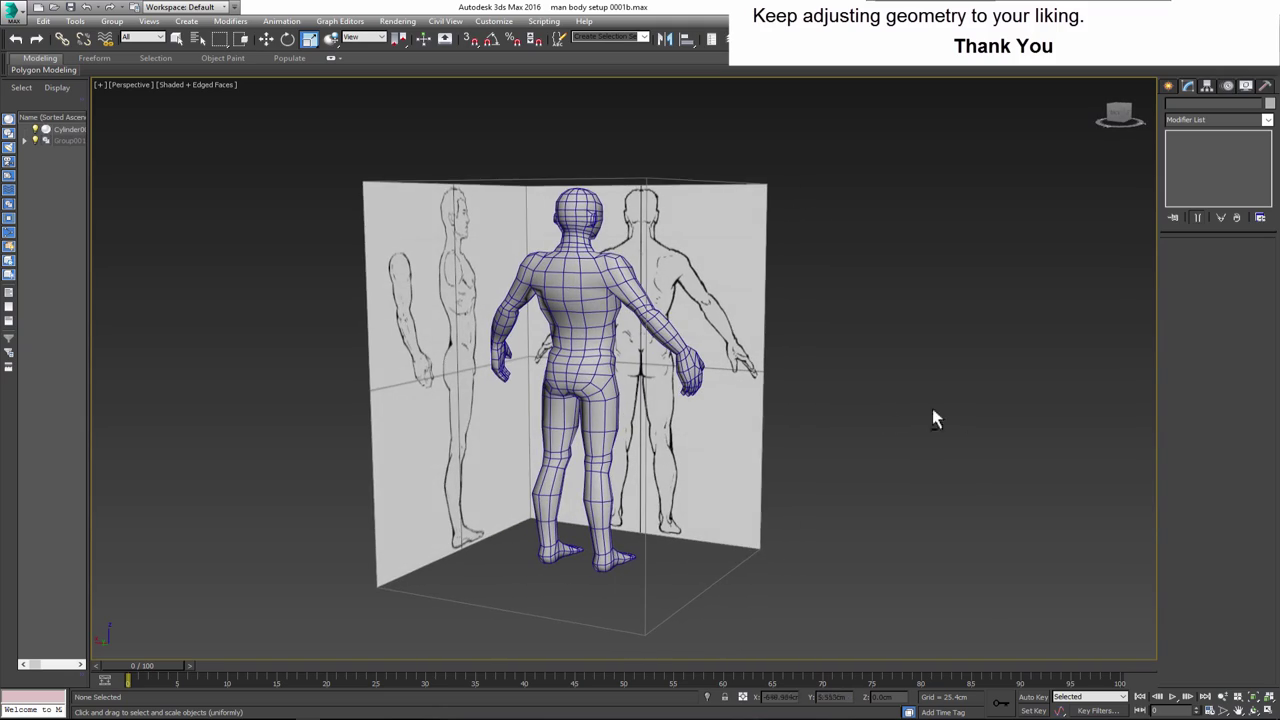